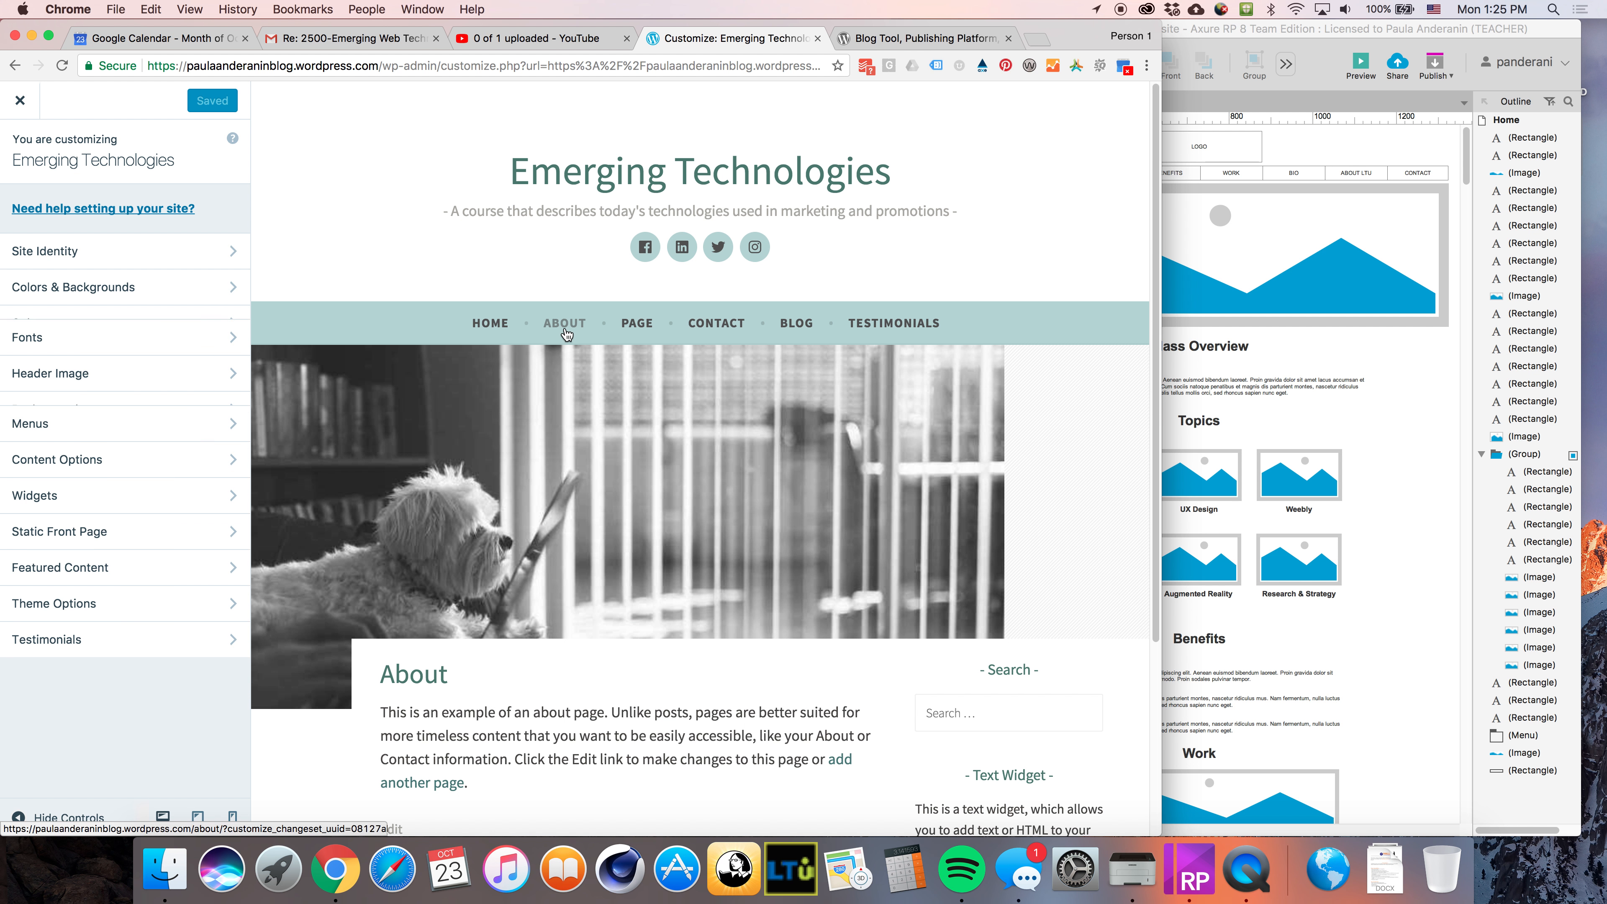
# Preview the About and Contact pages of the site inside the customizer
pyautogui.click(651, 332)
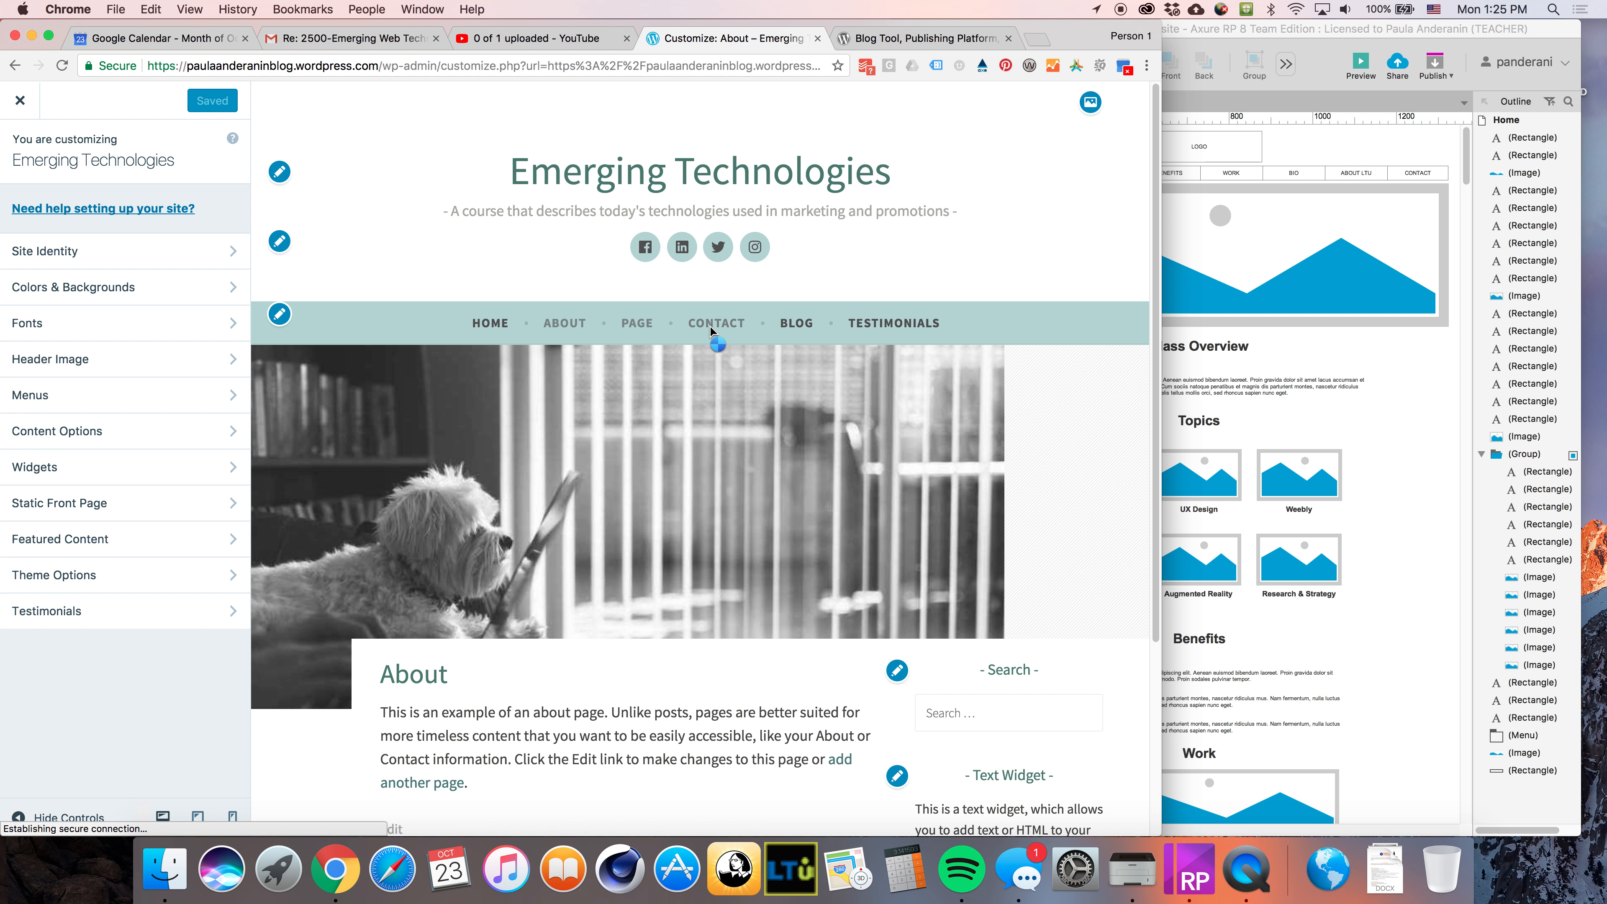
pyautogui.click(719, 330)
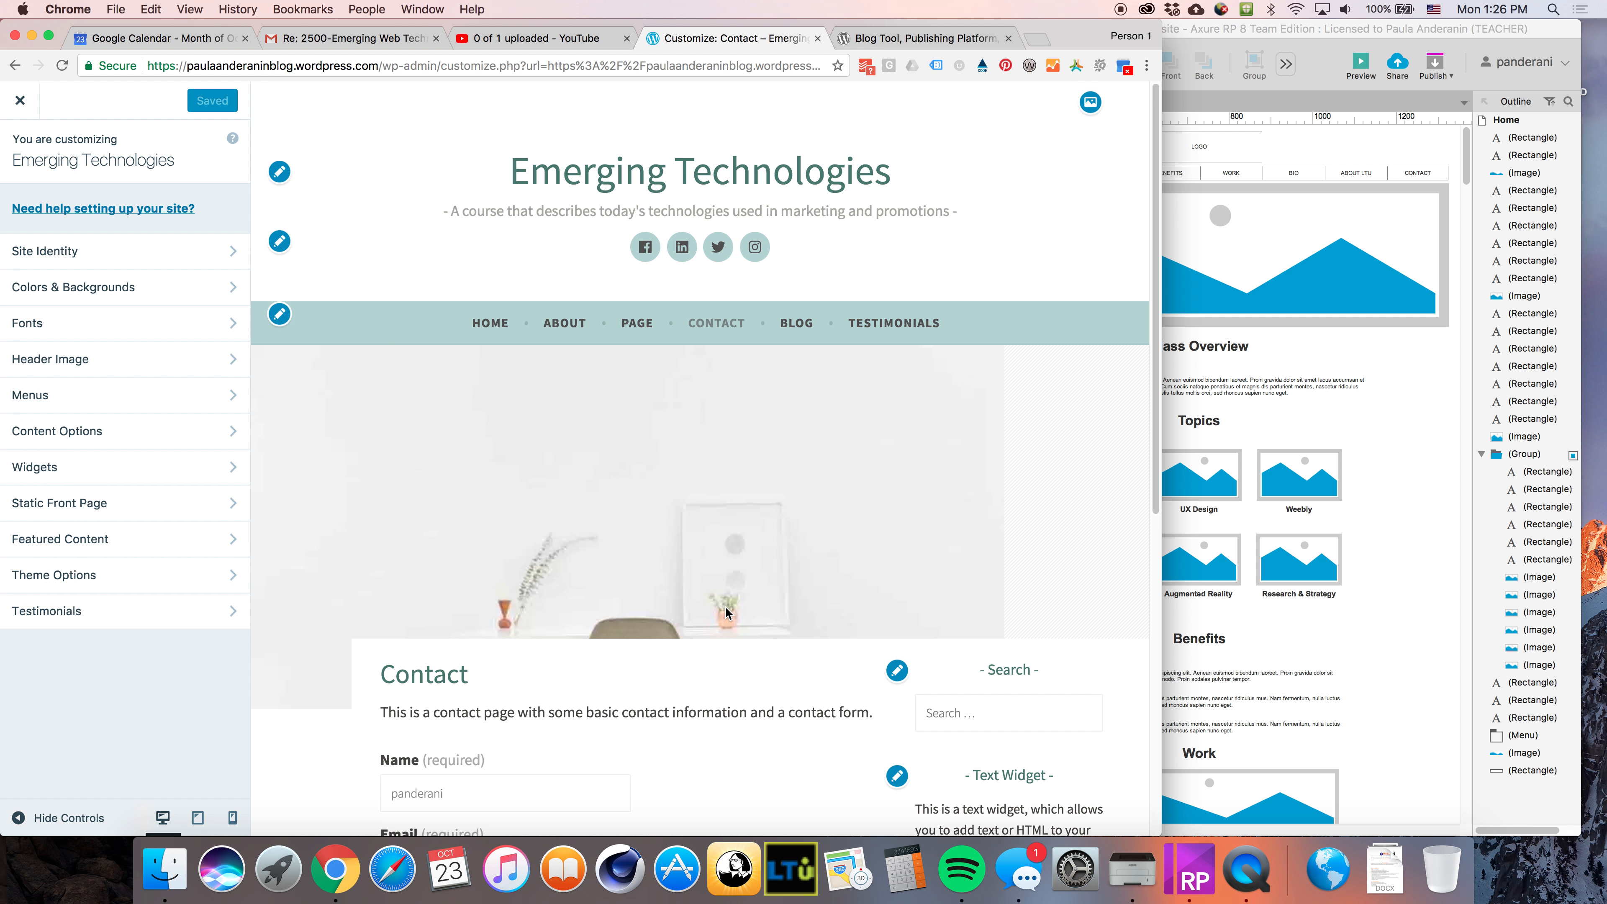
pyautogui.scroll(-6, 724, 606)
pyautogui.scroll(6, 681, 376)
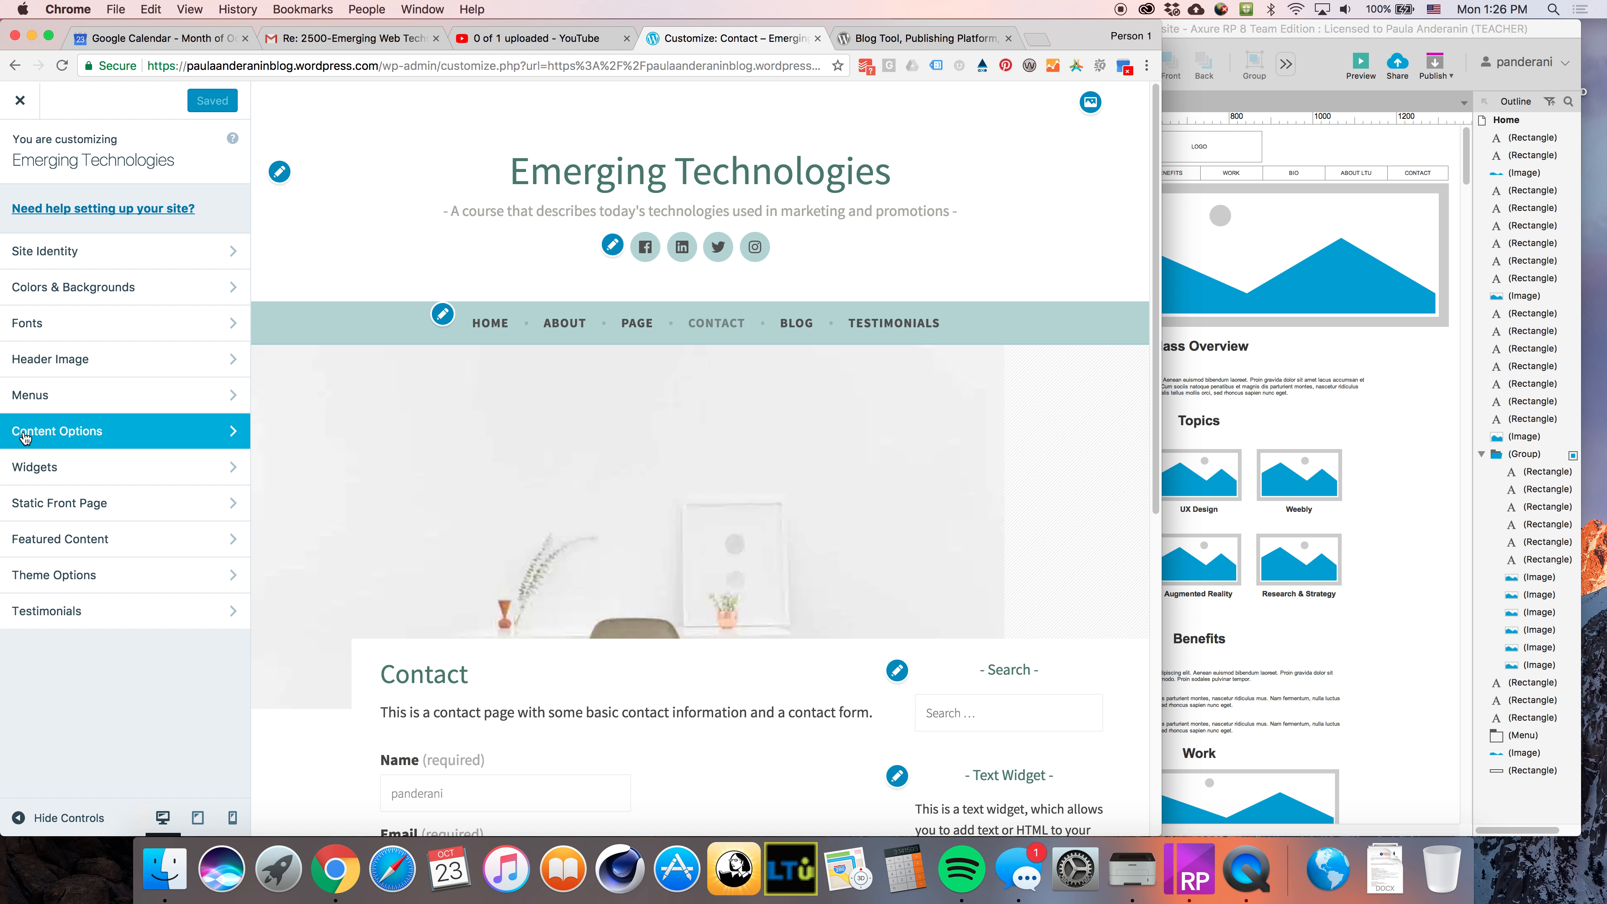
# Open the Content Options settings and review the blog display and post detail options
pyautogui.click(83, 435)
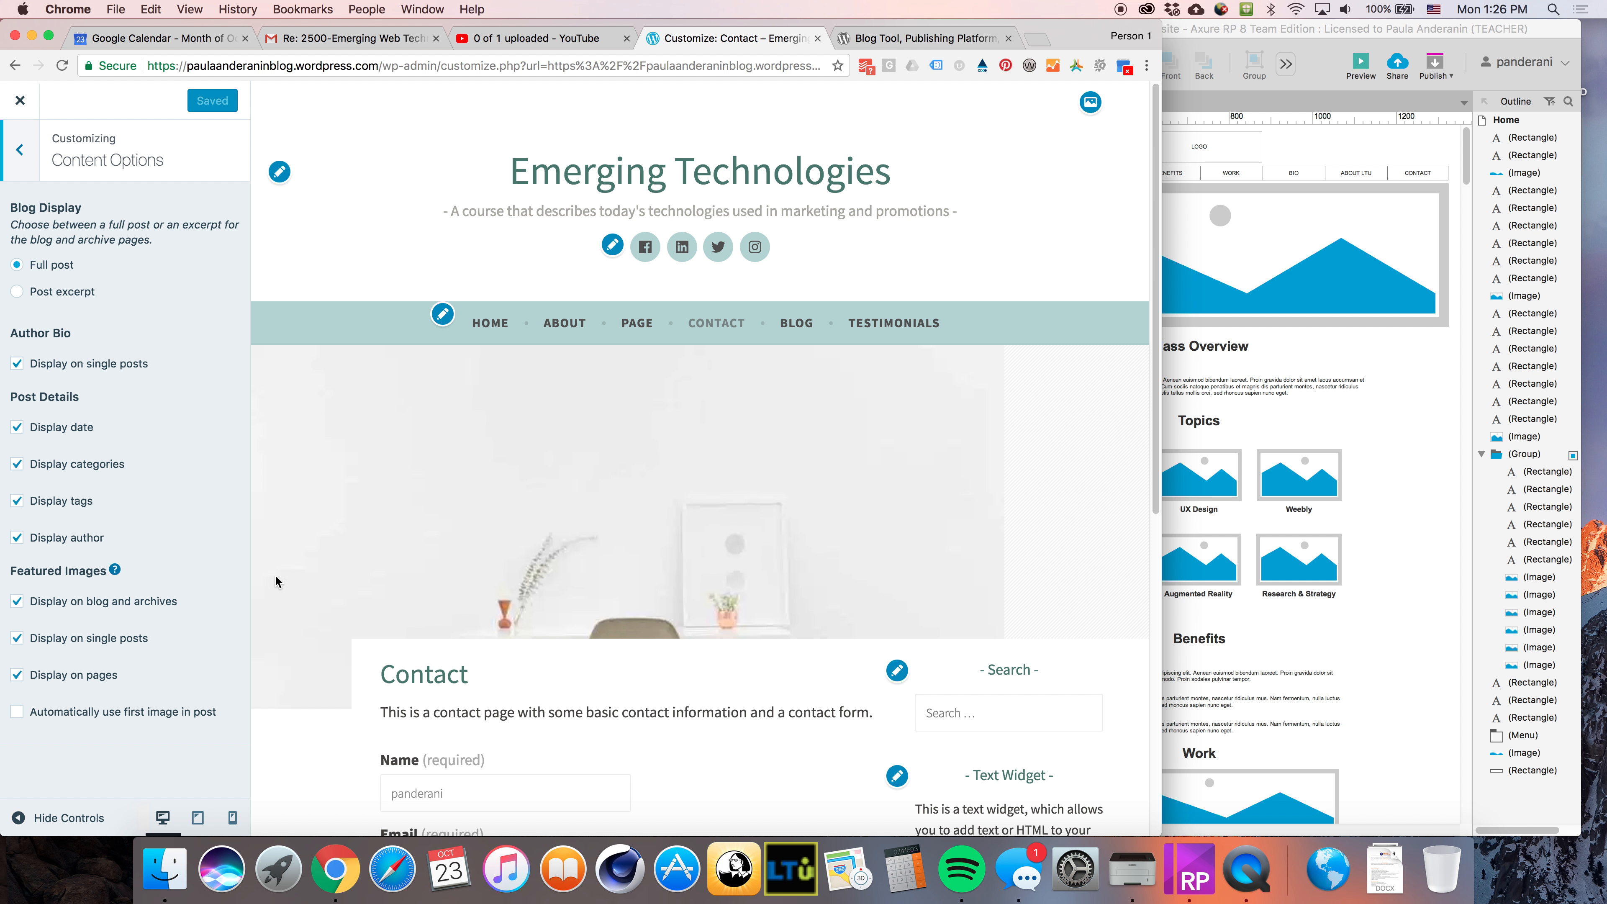
pyautogui.scroll(-10, 470, 702)
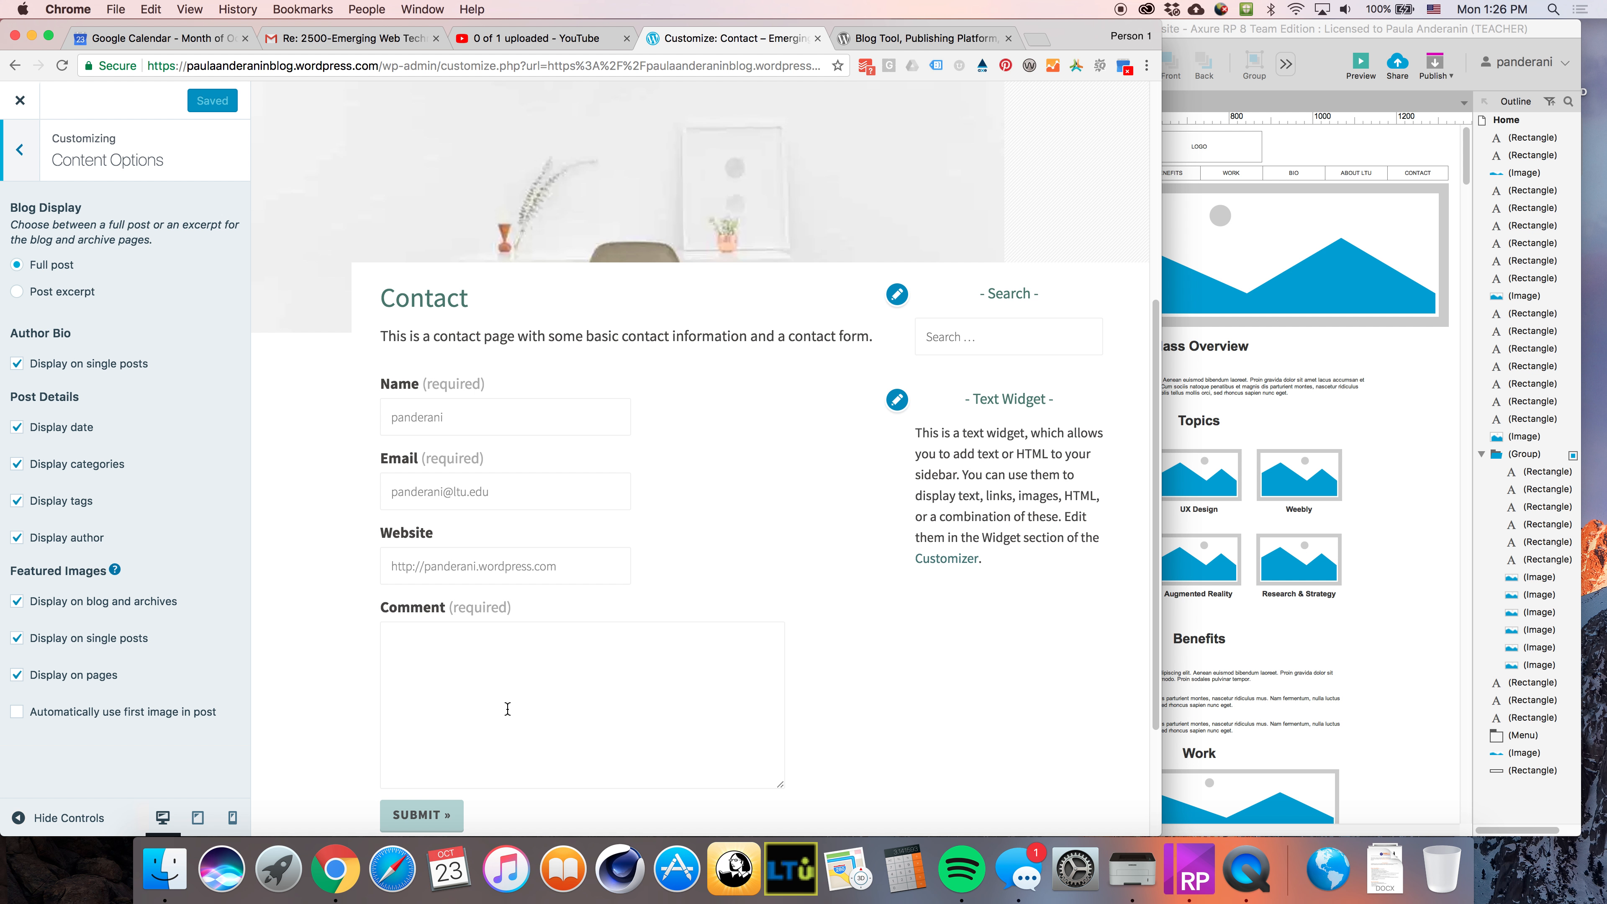
pyautogui.scroll(10, 507, 708)
# Open the Blog page in the preview and scroll through the list of posts
pyautogui.click(800, 324)
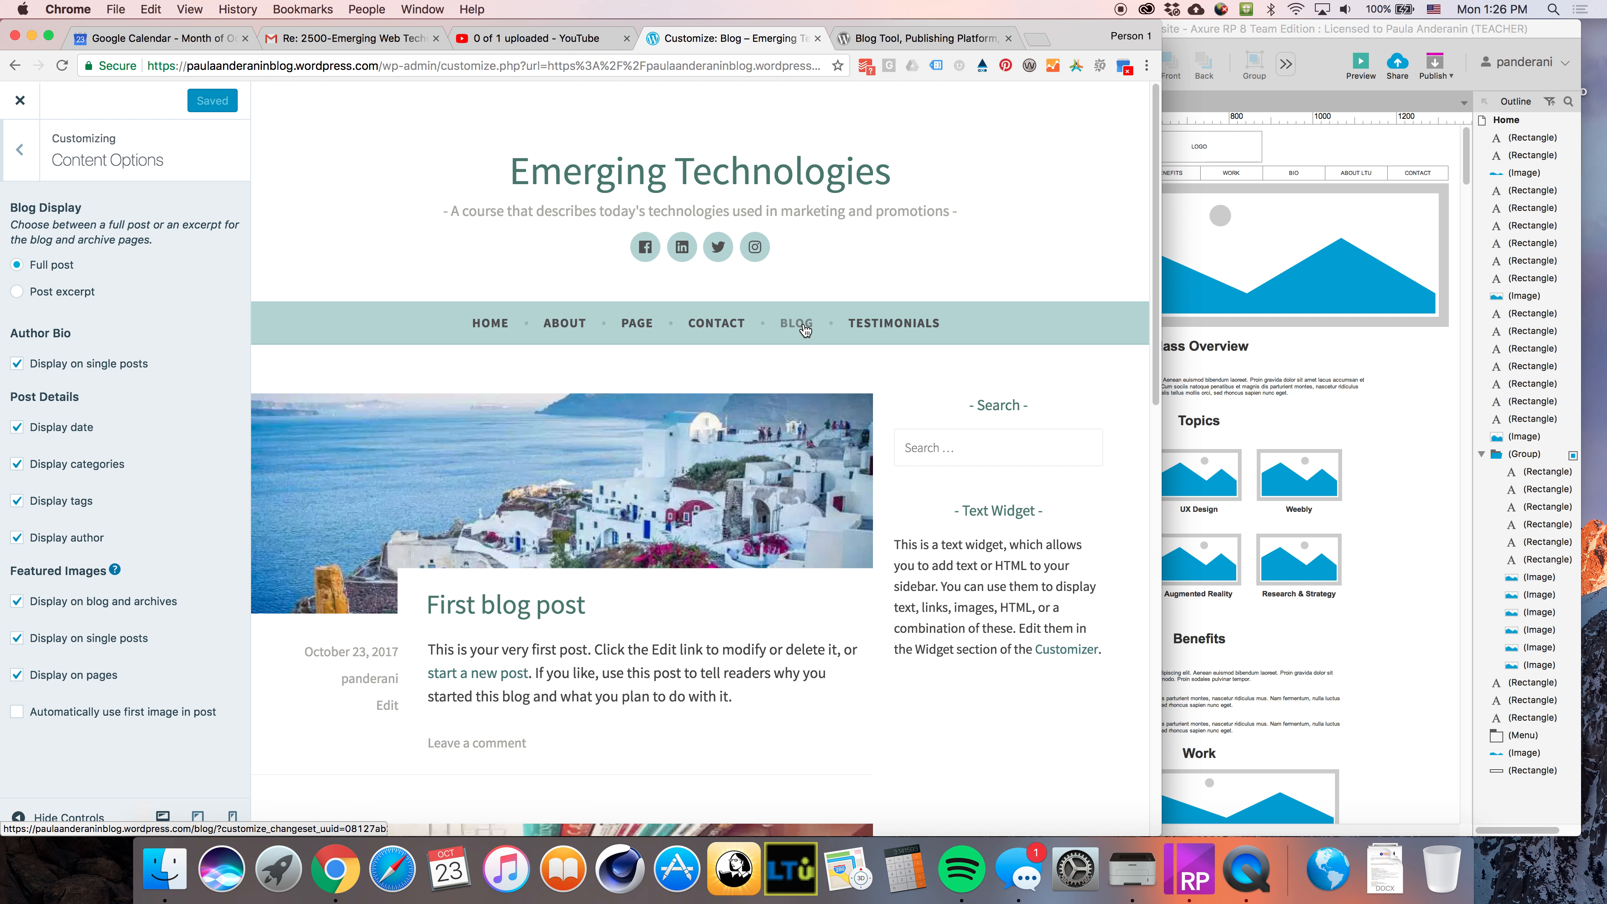
pyautogui.scroll(-2, 827, 508)
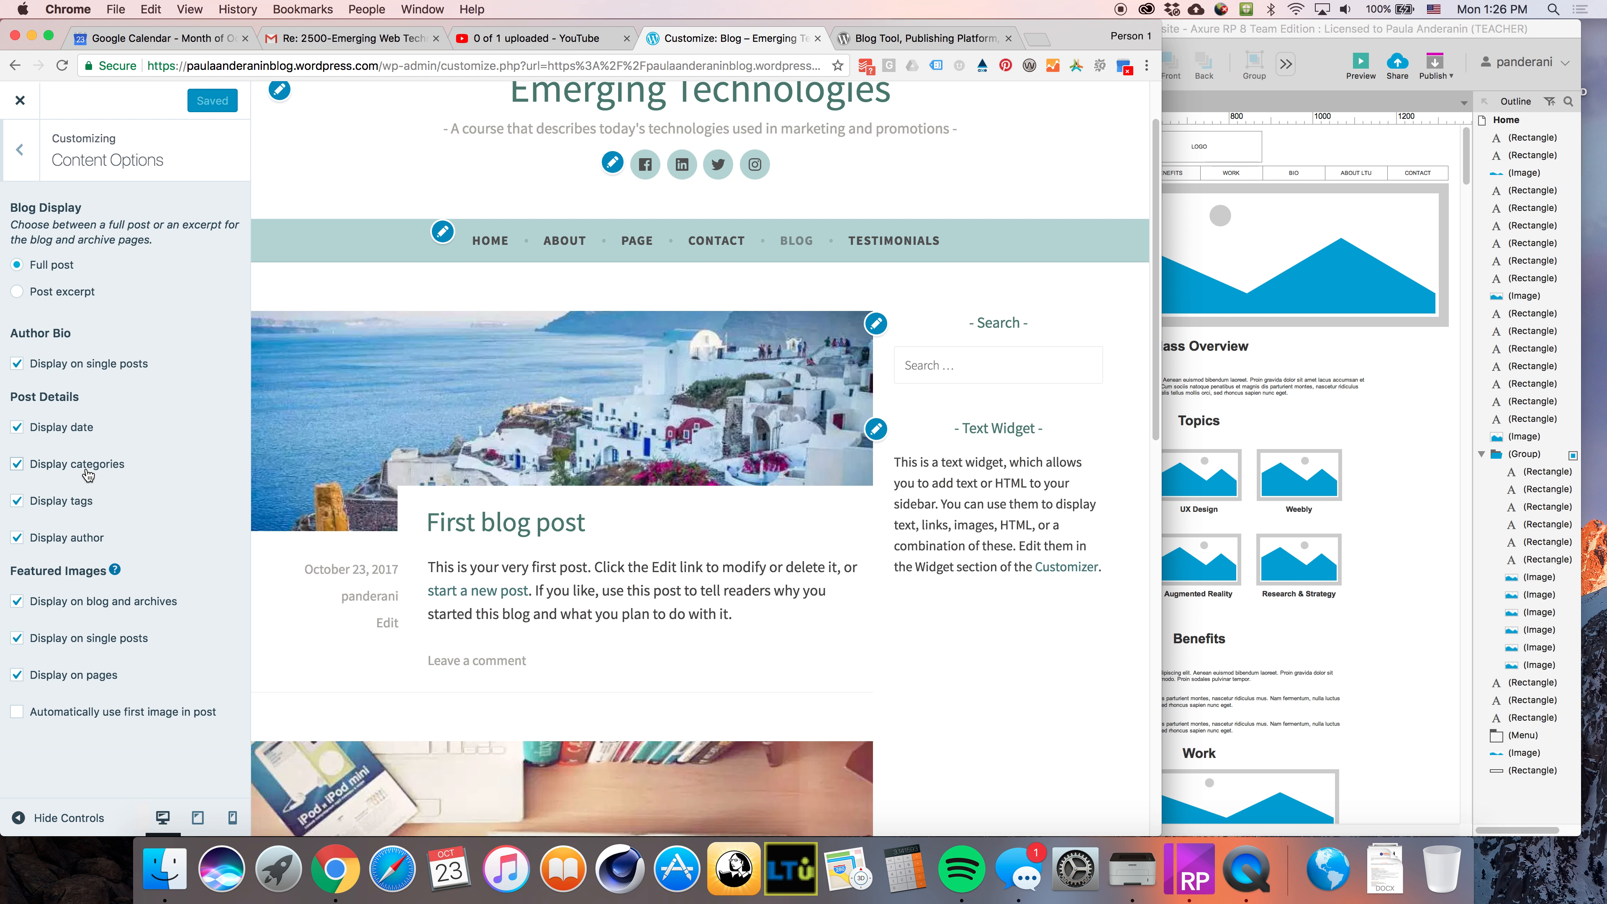
pyautogui.scroll(-5, 763, 679)
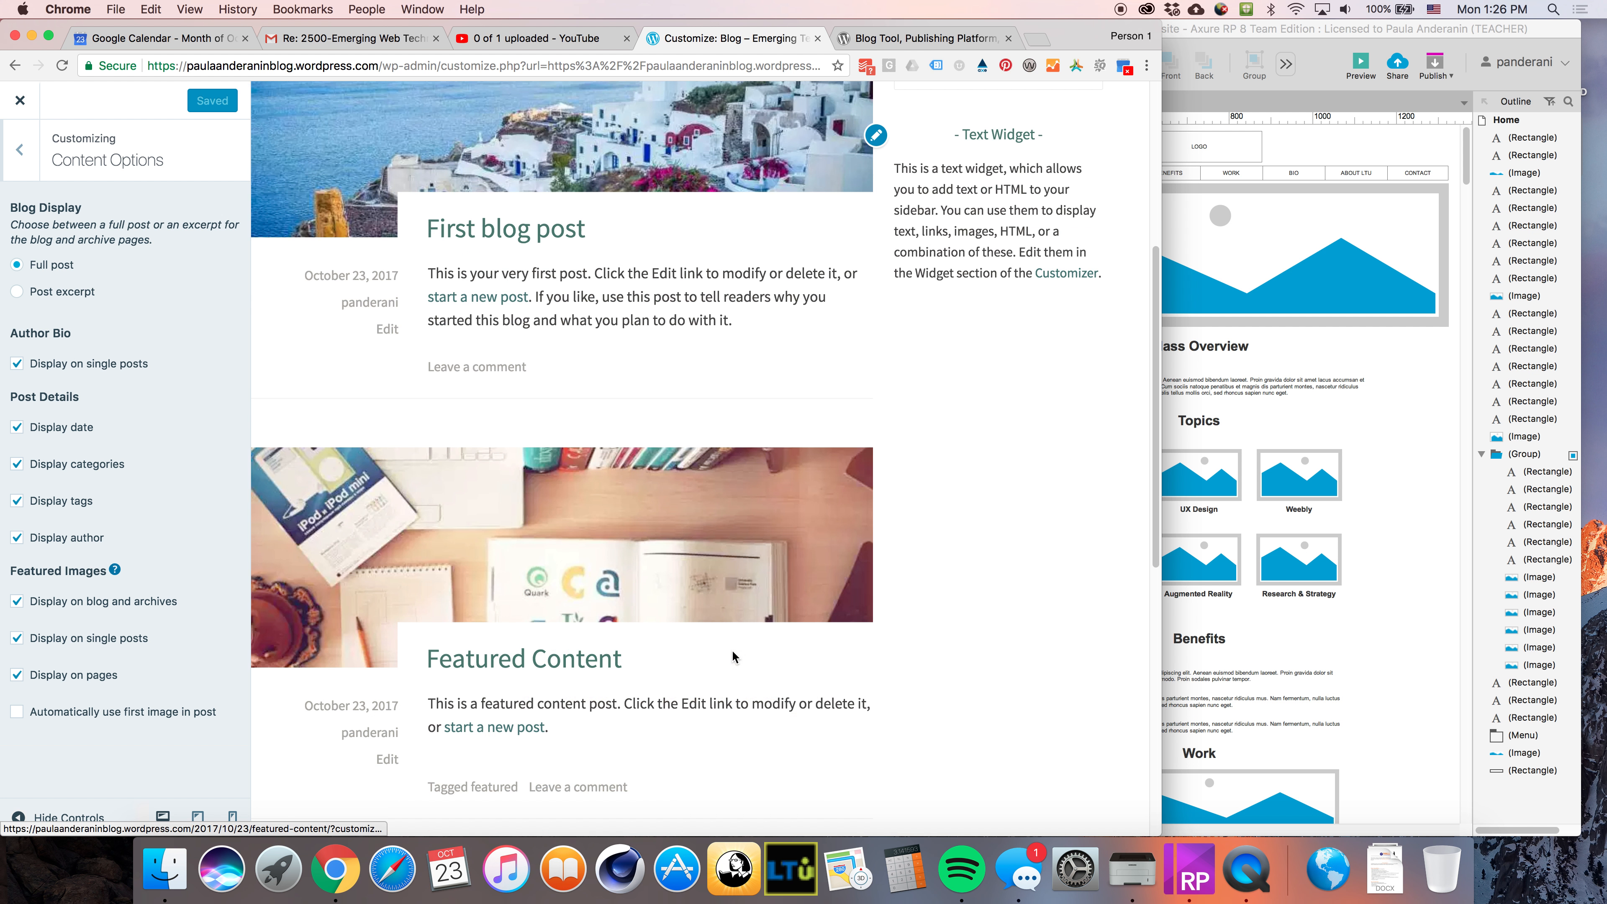
# Open the First blog post in the preview and read through the whole post page
pyautogui.click(515, 231)
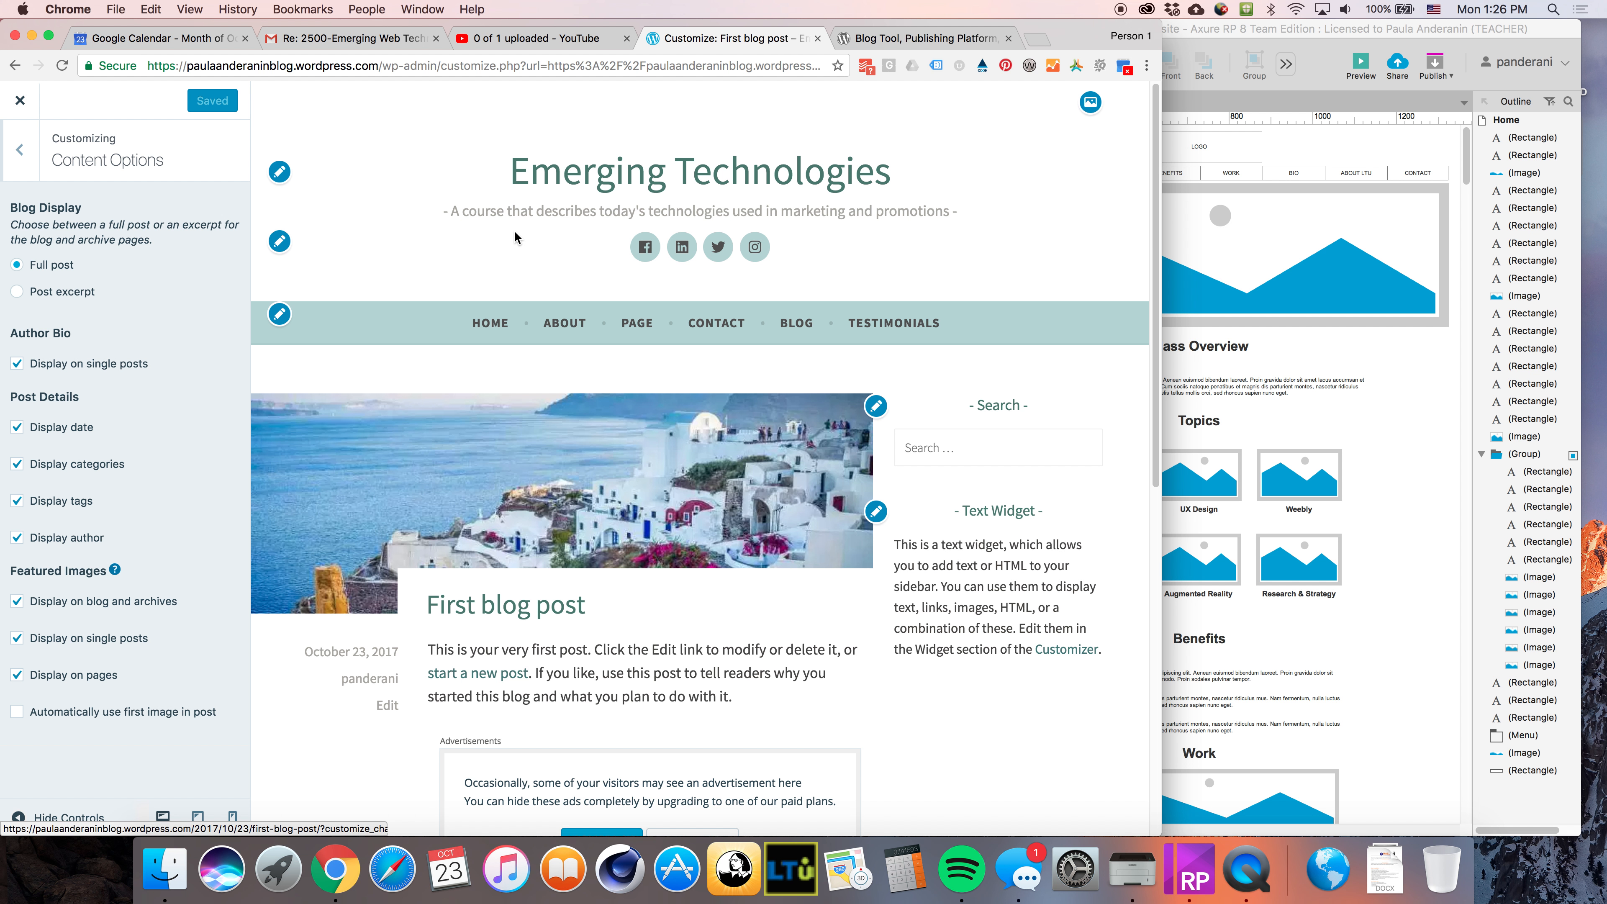
pyautogui.scroll(-10, 594, 500)
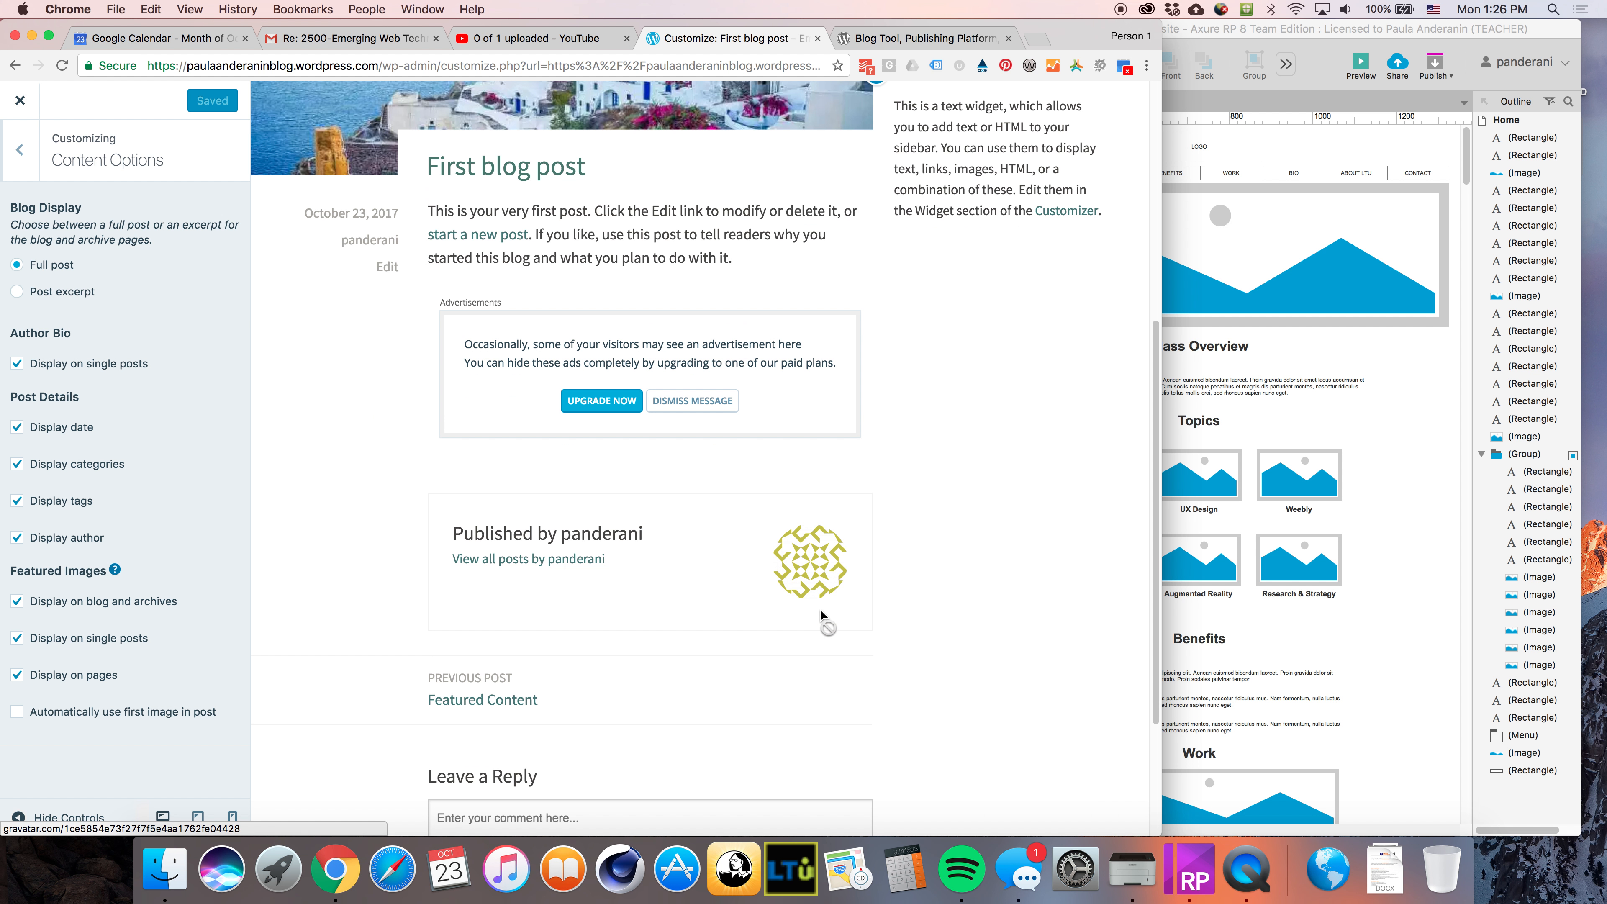
pyautogui.scroll(-1, 491, 535)
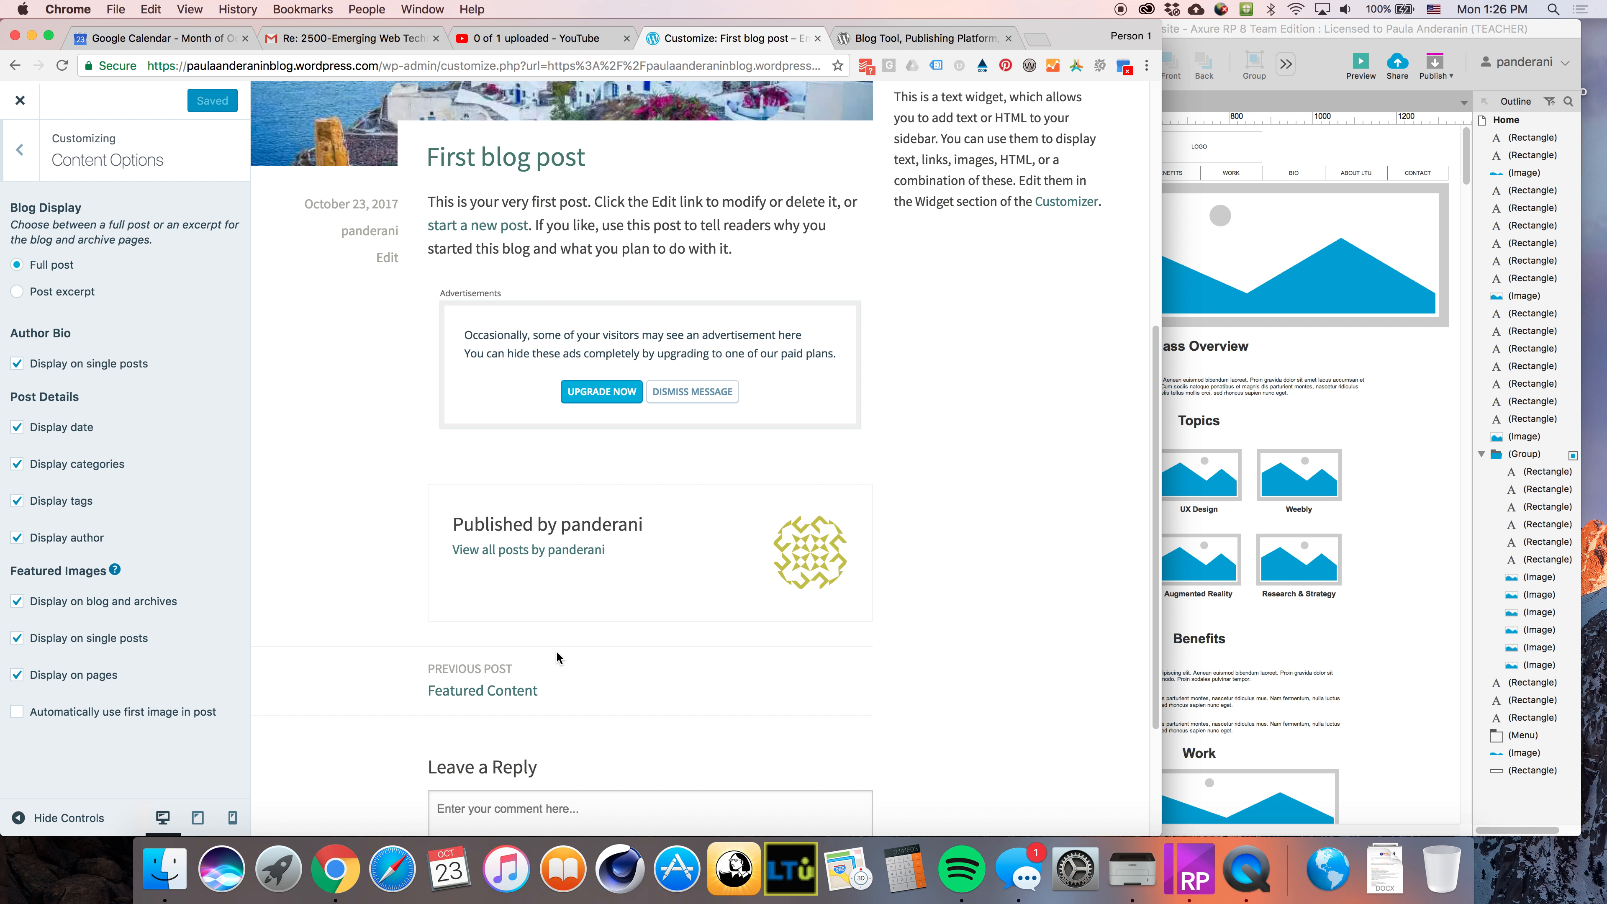
pyautogui.scroll(-5, 650, 682)
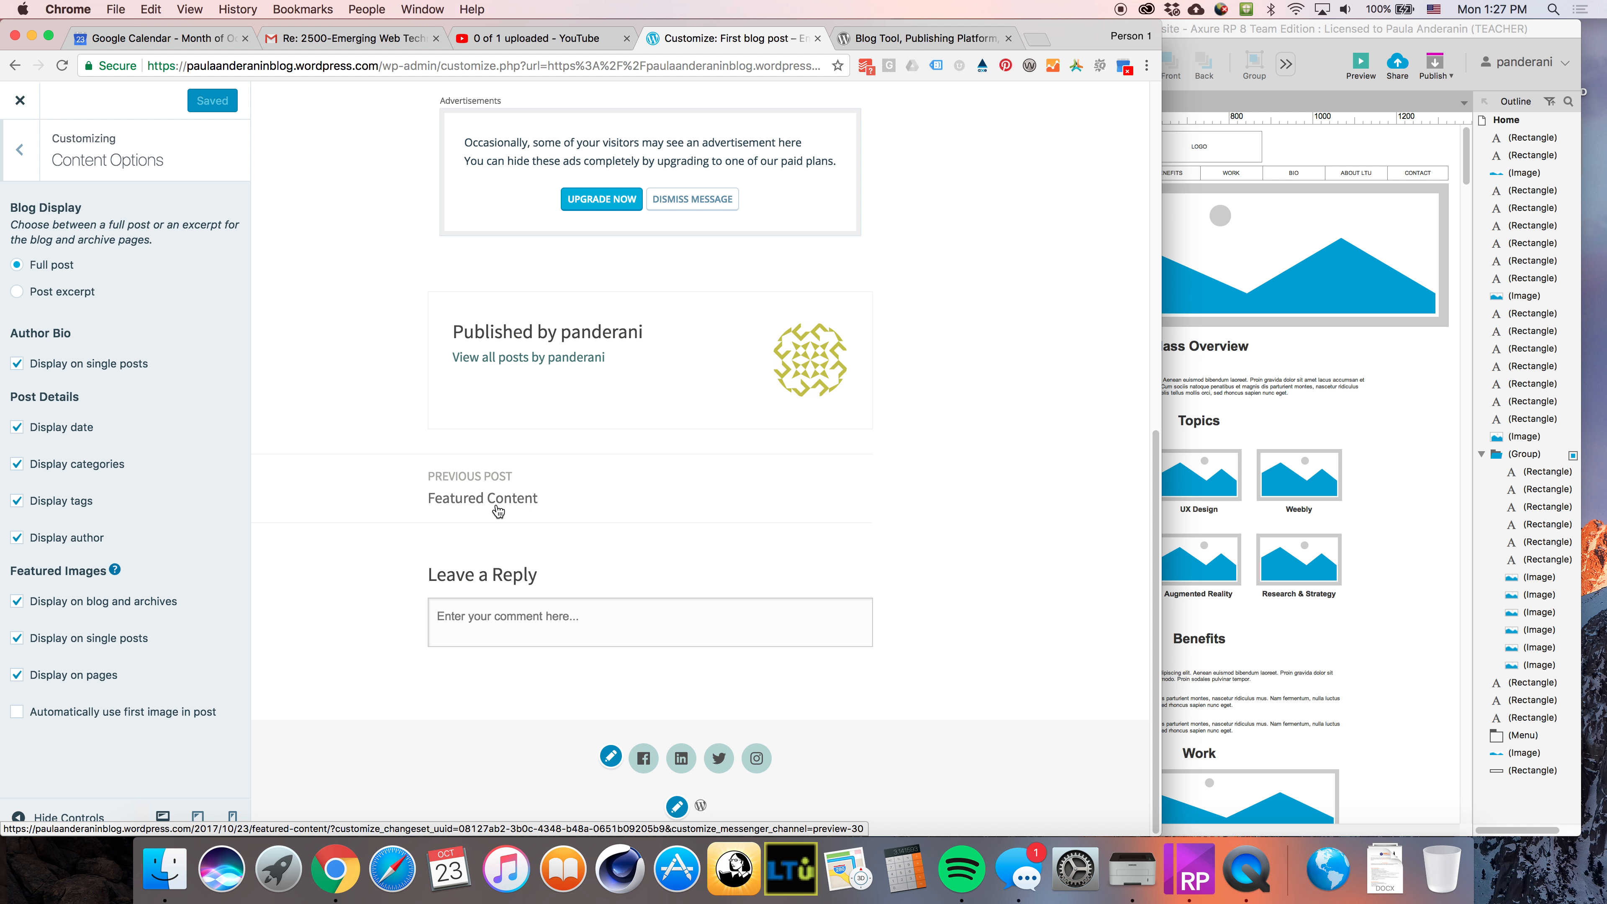
pyautogui.scroll(10, 694, 545)
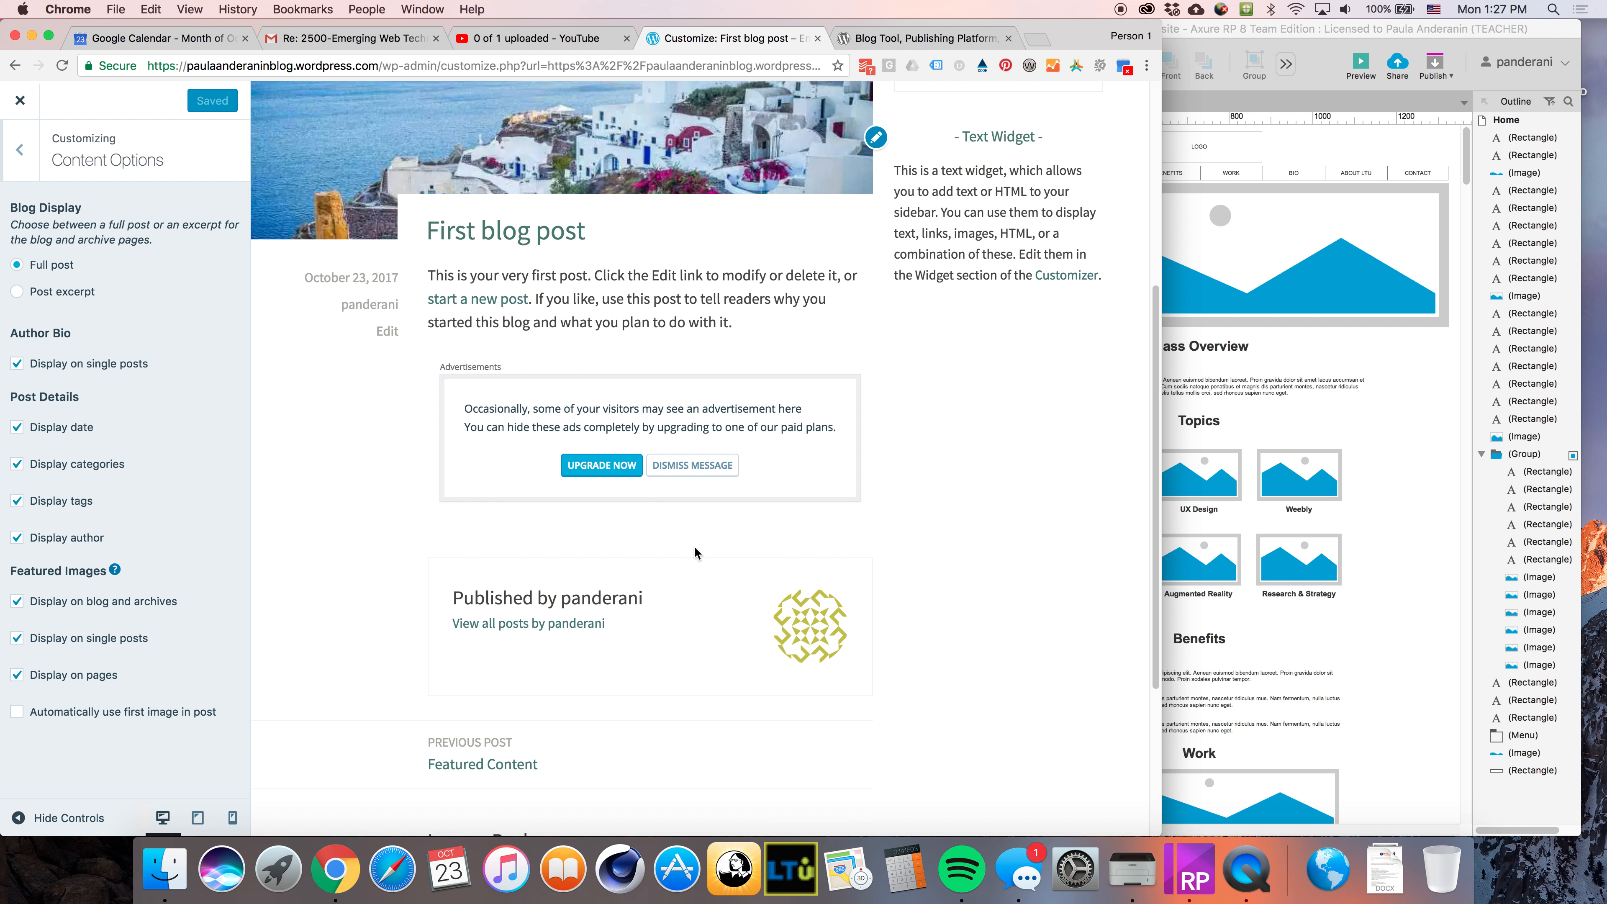
pyautogui.scroll(1, 805, 611)
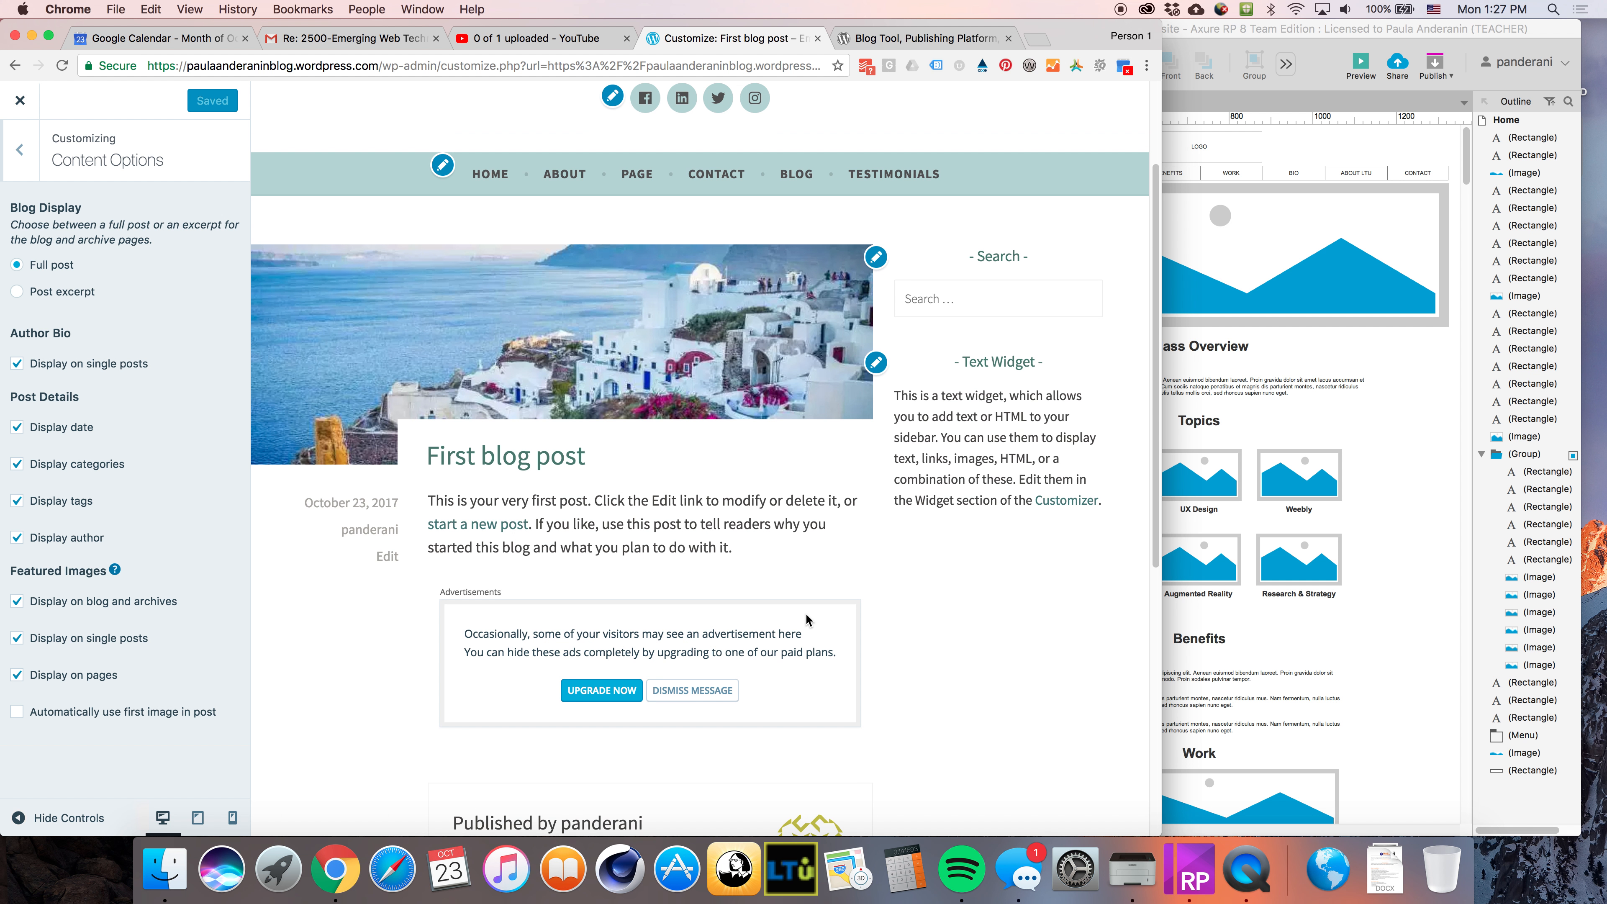
pyautogui.scroll(-10, 805, 619)
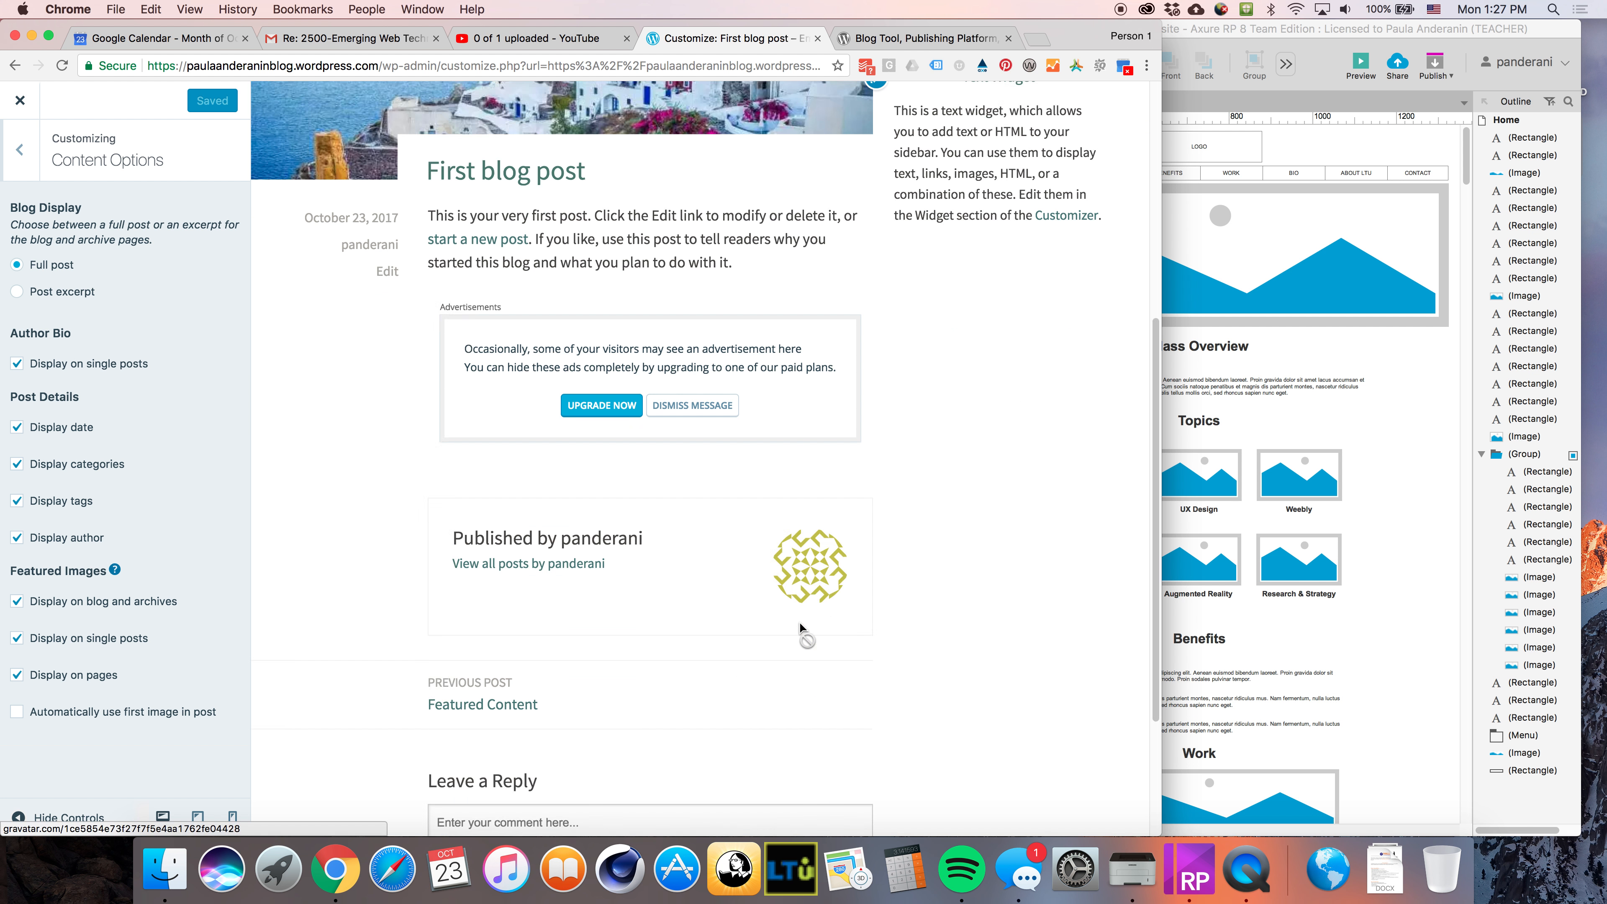
pyautogui.scroll(-1, 800, 624)
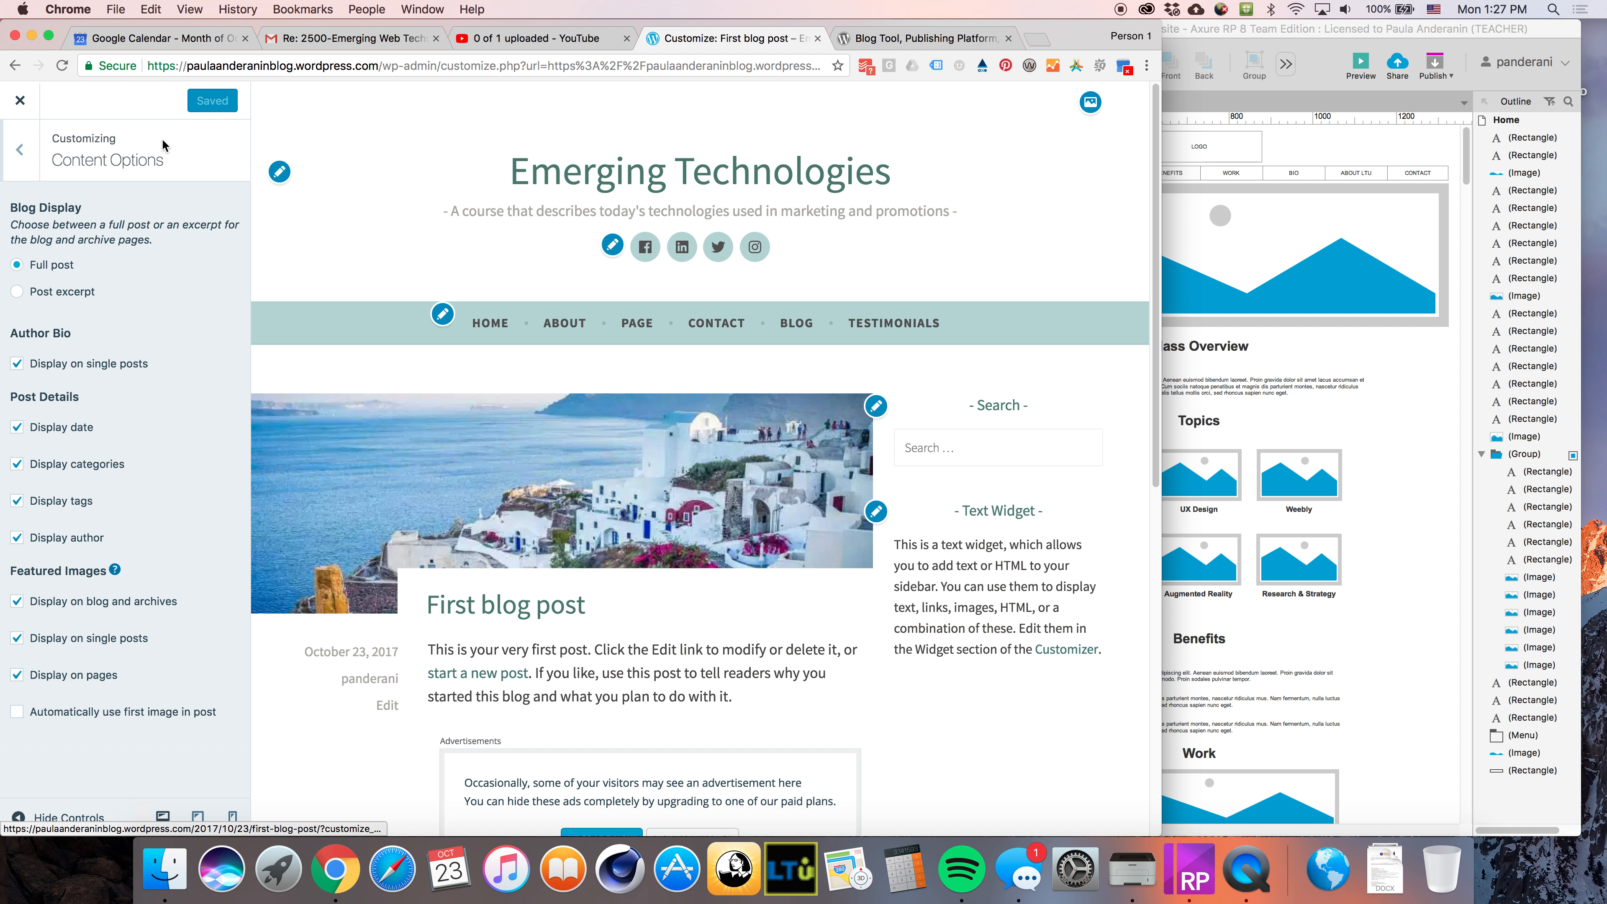
# Close the customizer and open the Blog page on the live site to browse its posts
pyautogui.click(14, 65)
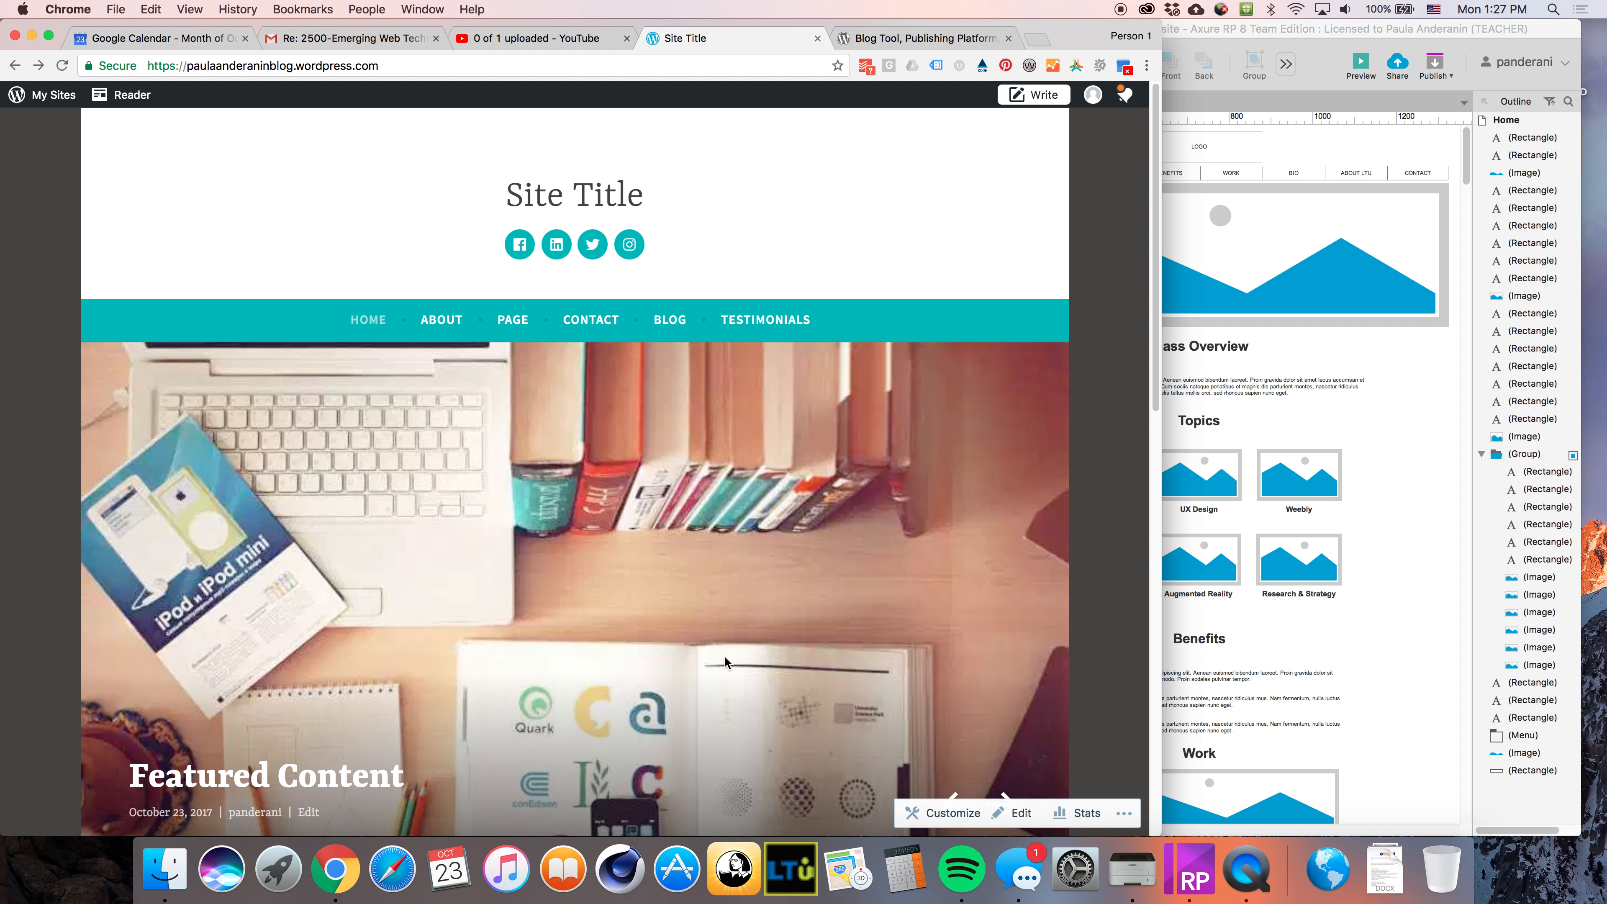
pyautogui.click(677, 321)
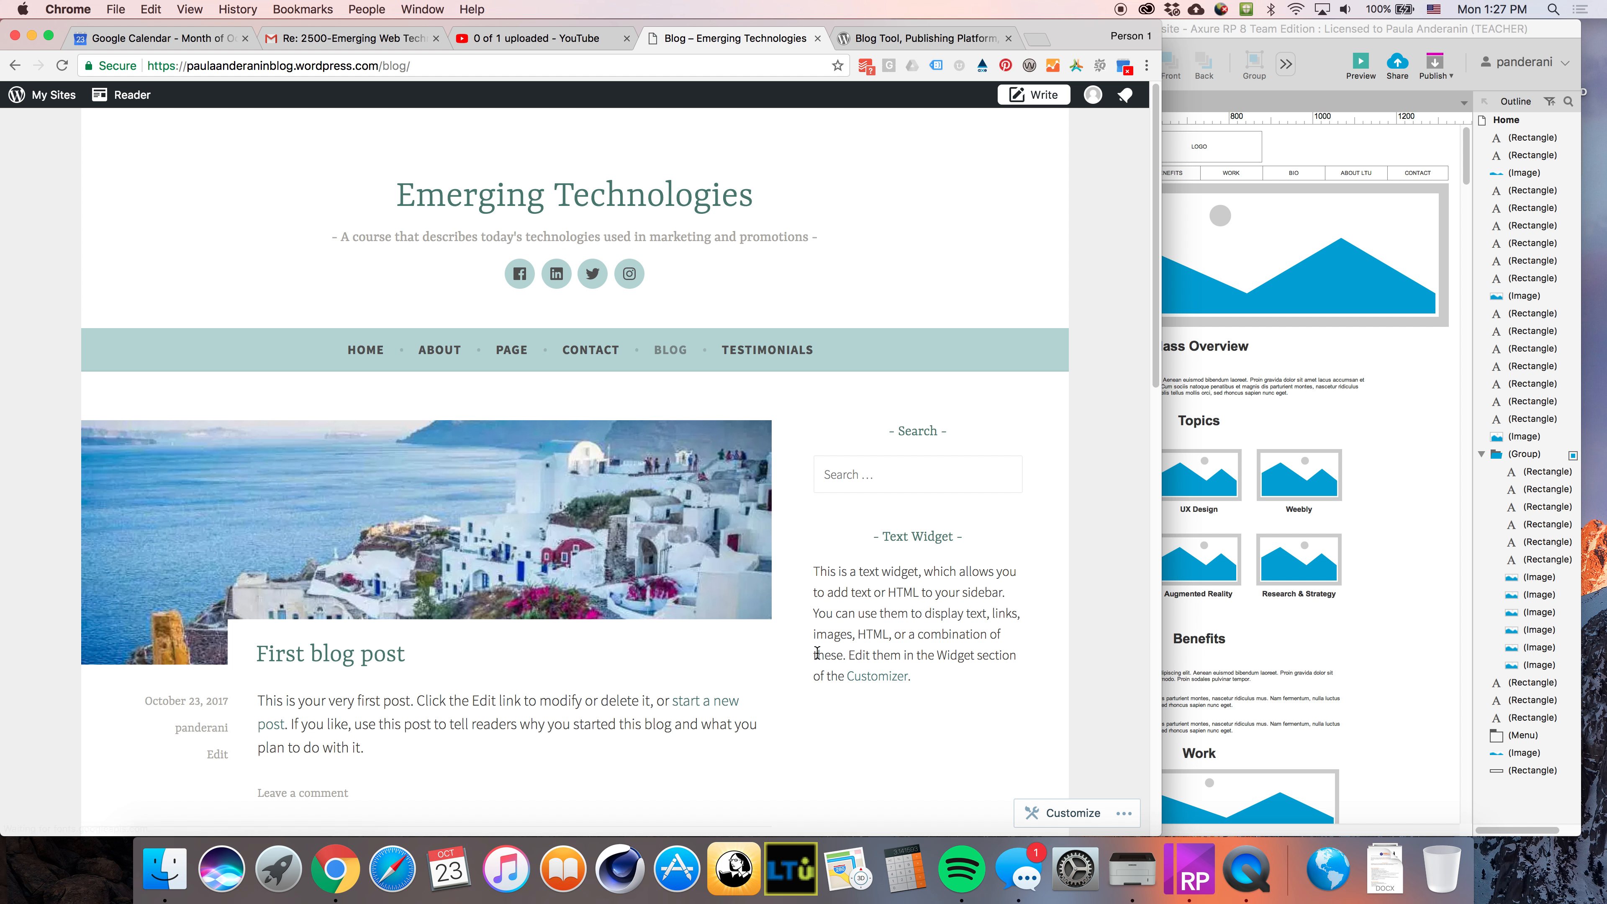
pyautogui.scroll(-3, 869, 682)
pyautogui.scroll(-1, 937, 681)
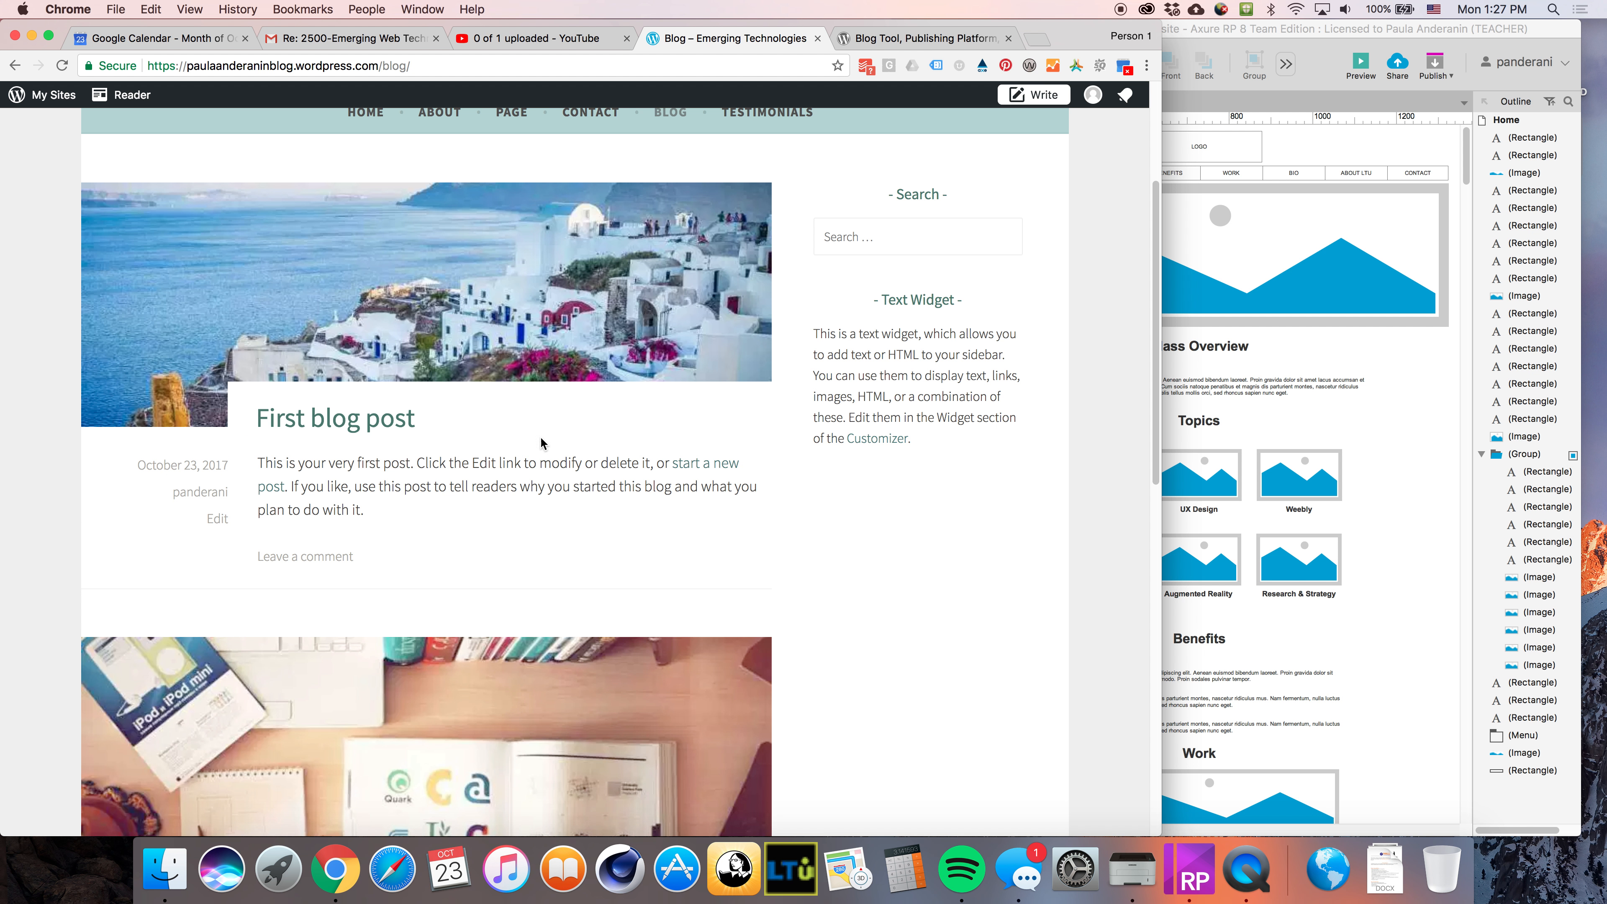
pyautogui.scroll(-5, 443, 633)
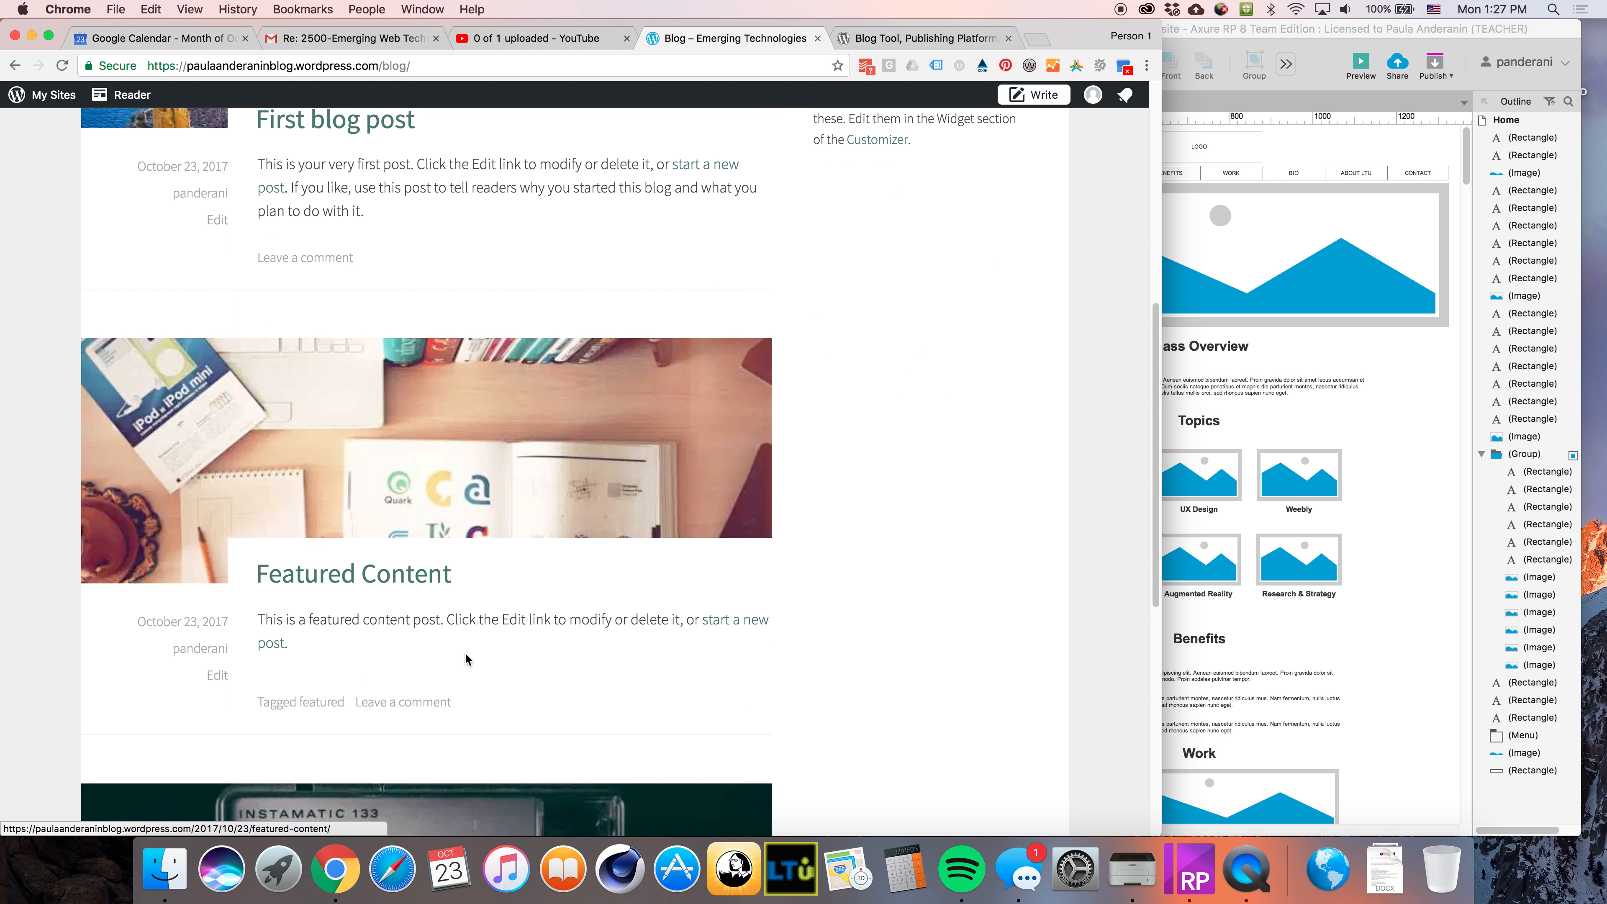
# Open the Featured Content post on the live site and scroll through it
pyautogui.click(400, 579)
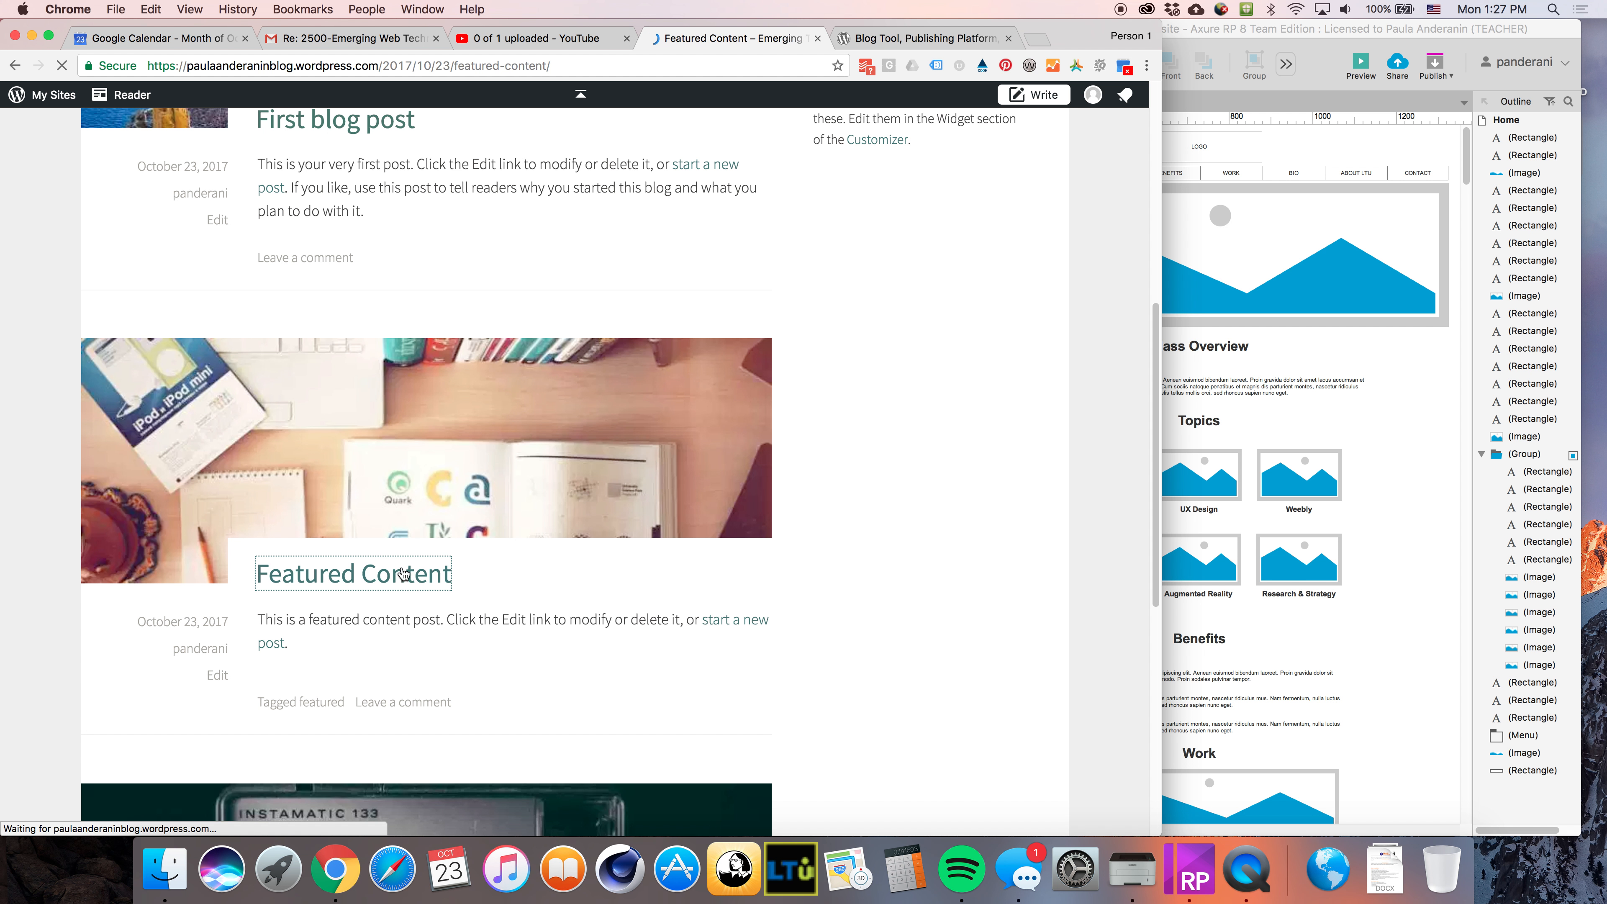
pyautogui.scroll(-10, 825, 575)
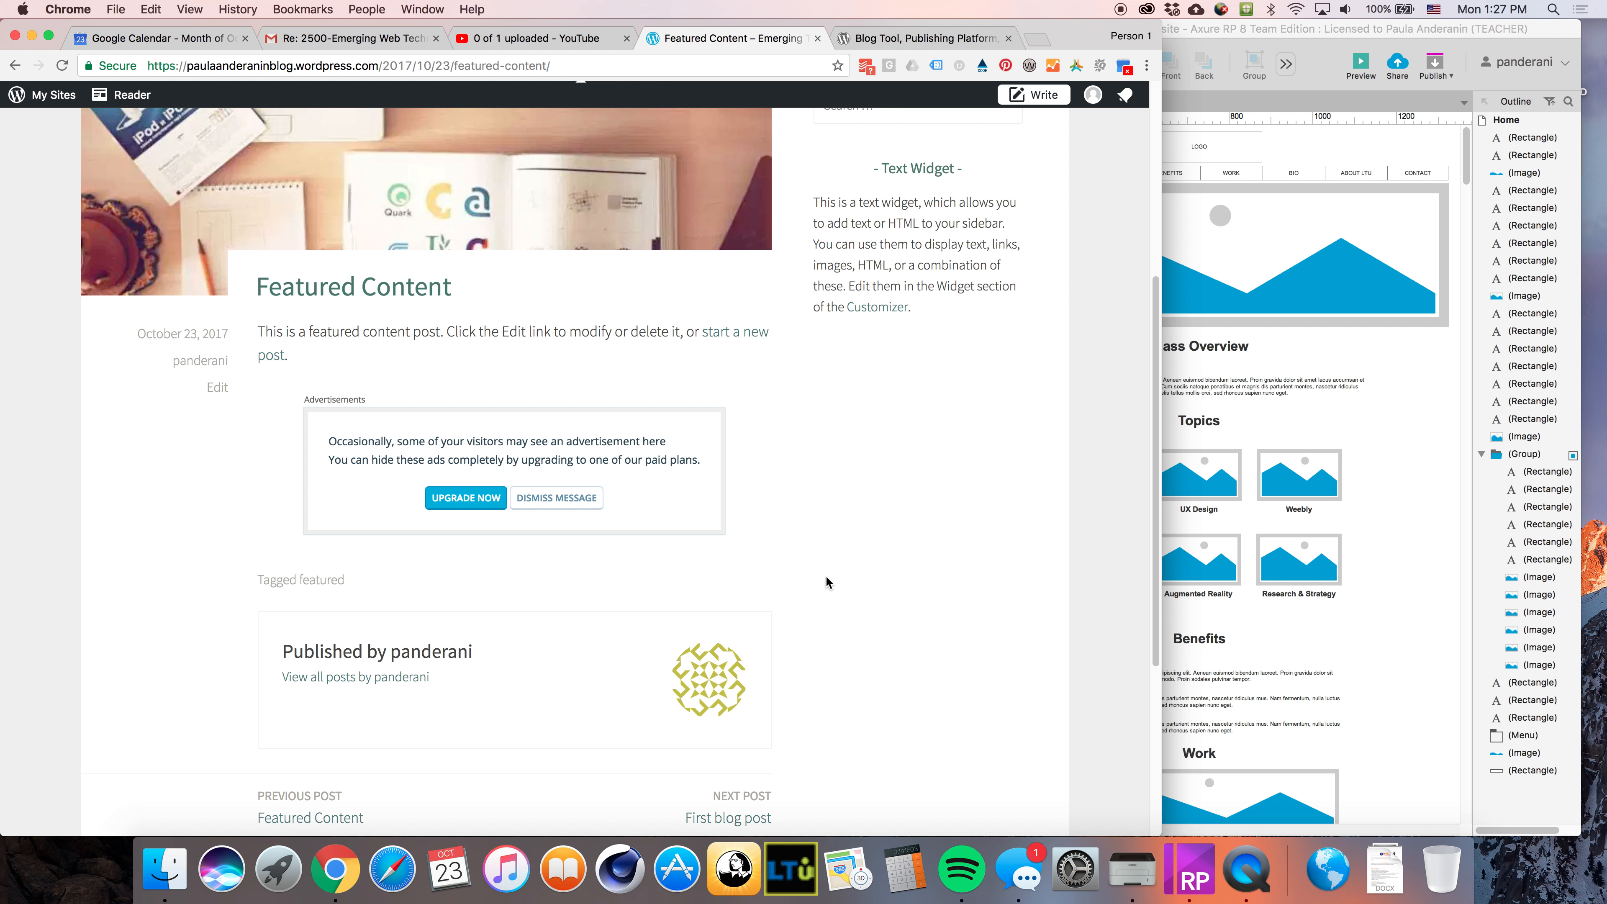
pyautogui.scroll(10, 496, 501)
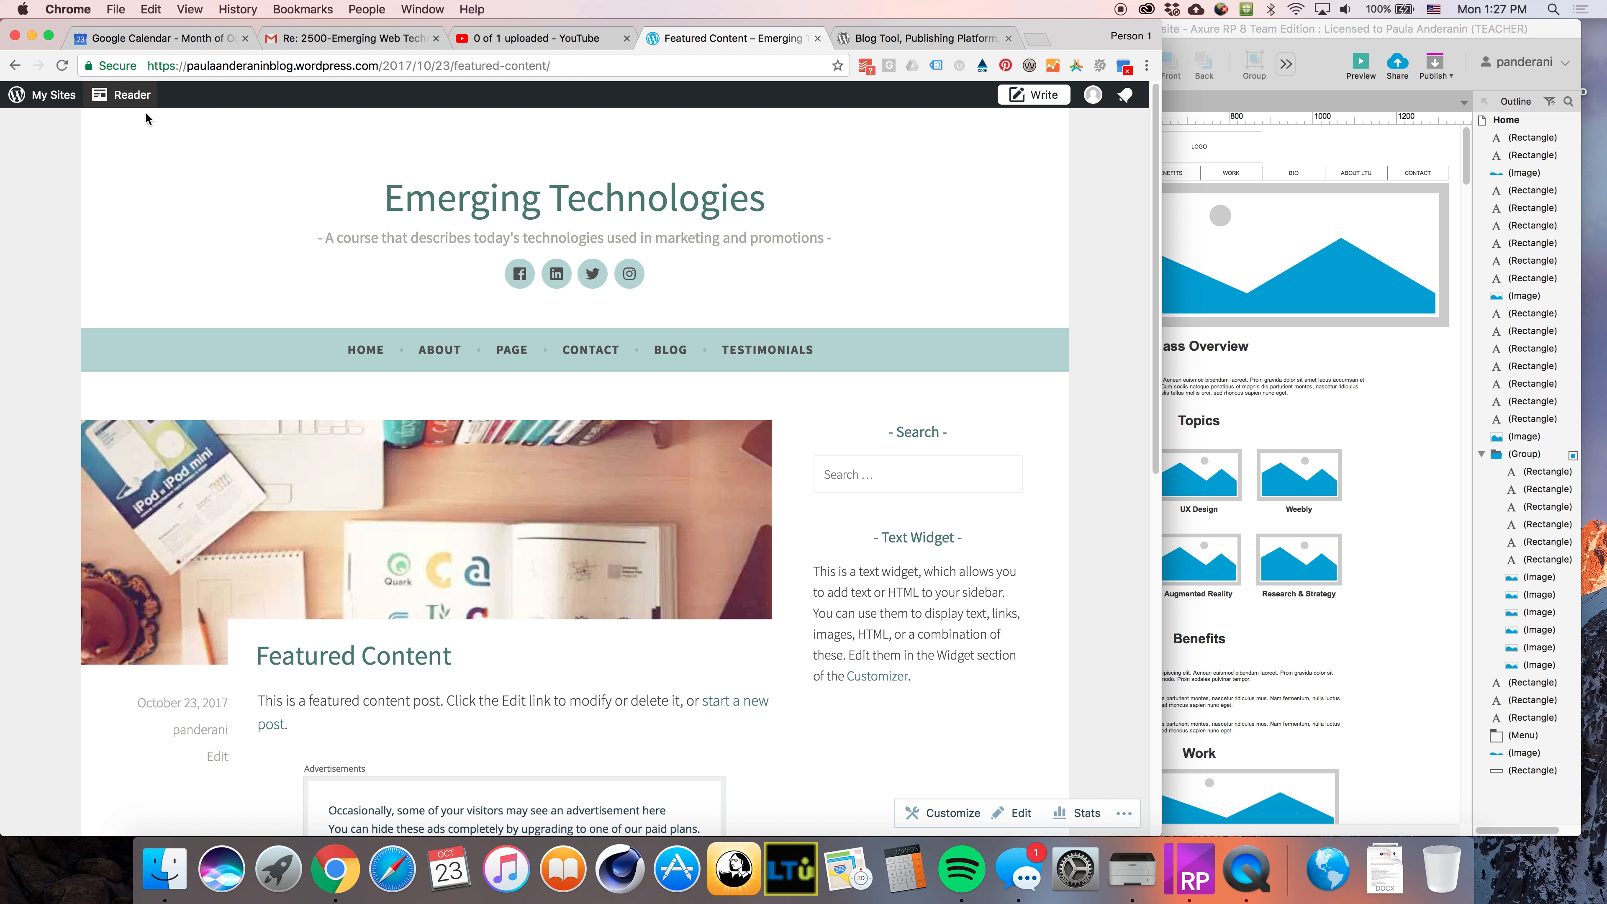
pyautogui.scroll(-10, 903, 557)
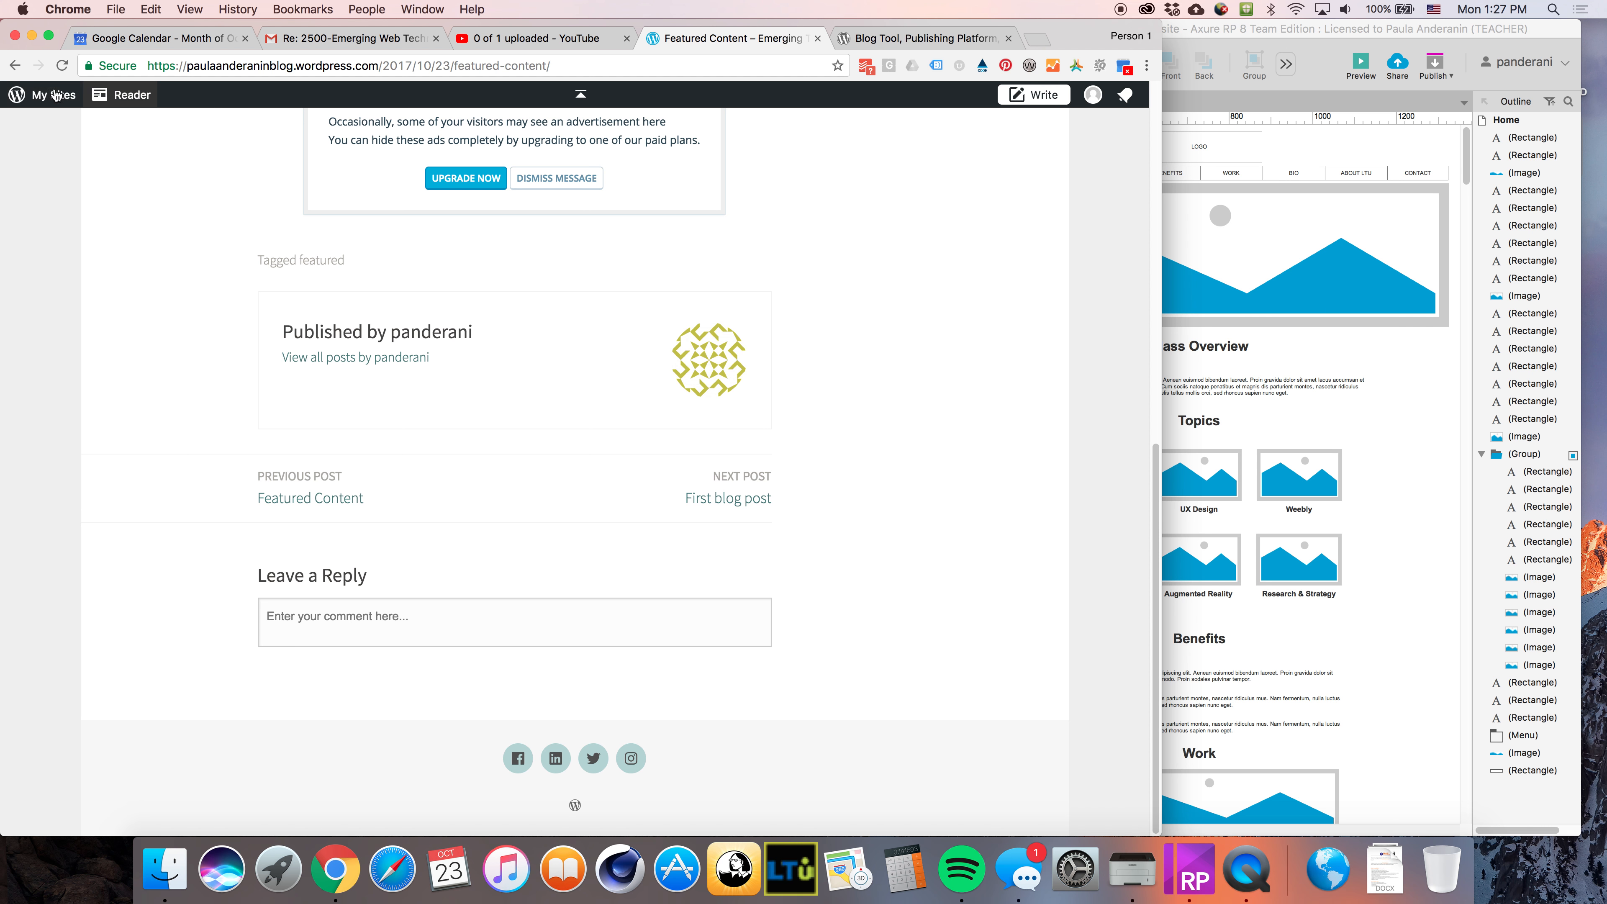
# Go back to the Blog page and then return to the site's home page
pyautogui.click(10, 71)
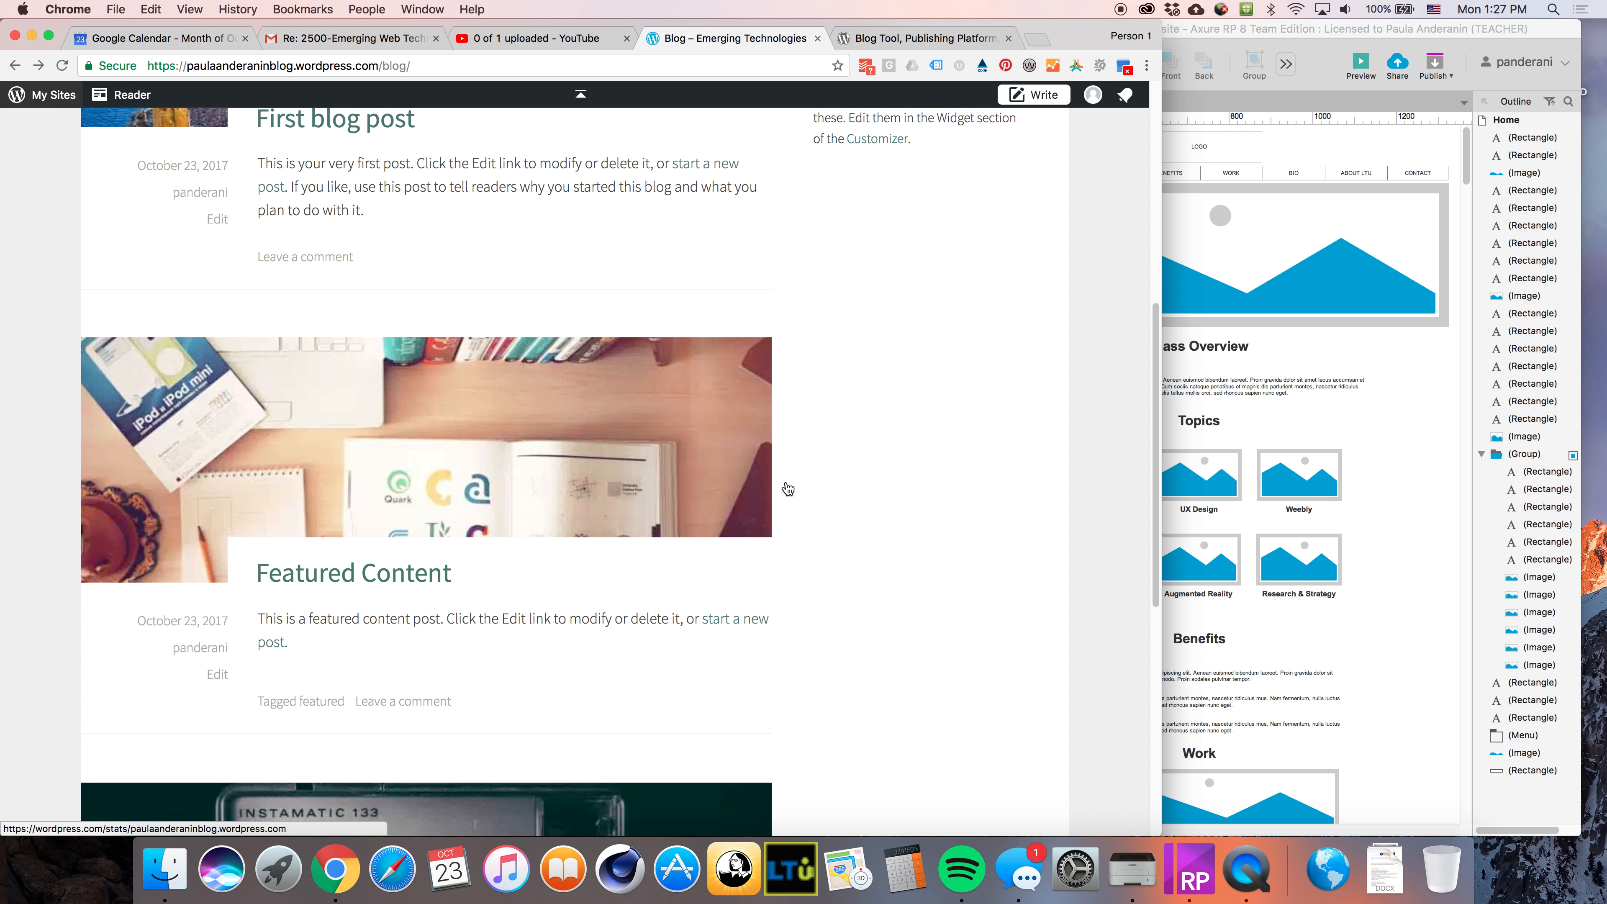
pyautogui.scroll(-8, 790, 561)
pyautogui.scroll(12, 793, 558)
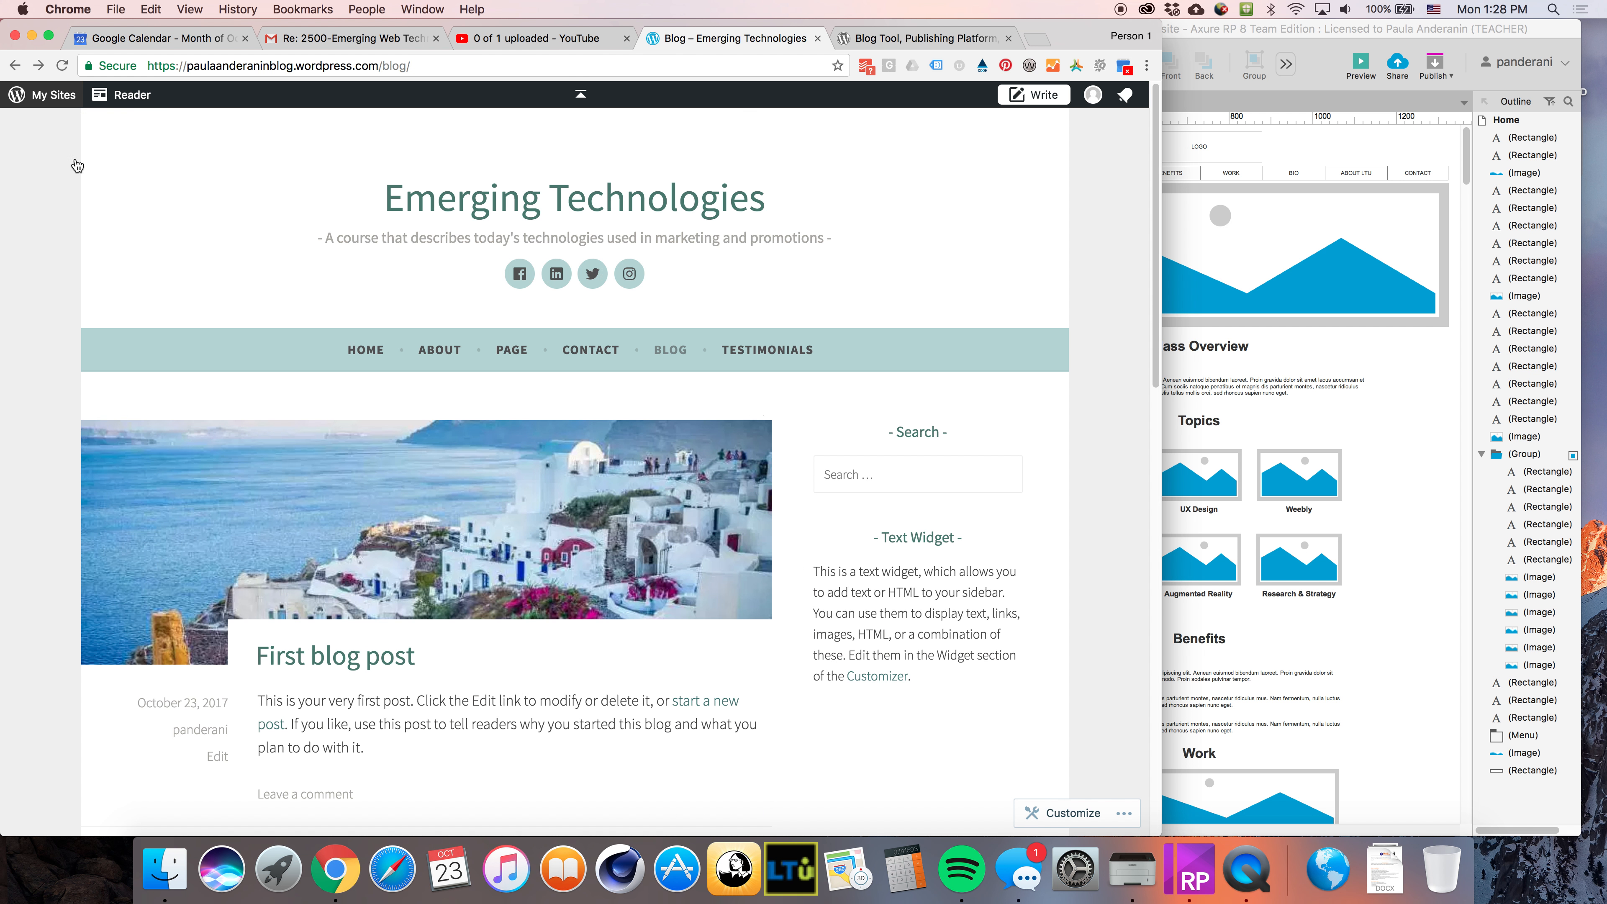
pyautogui.click(14, 66)
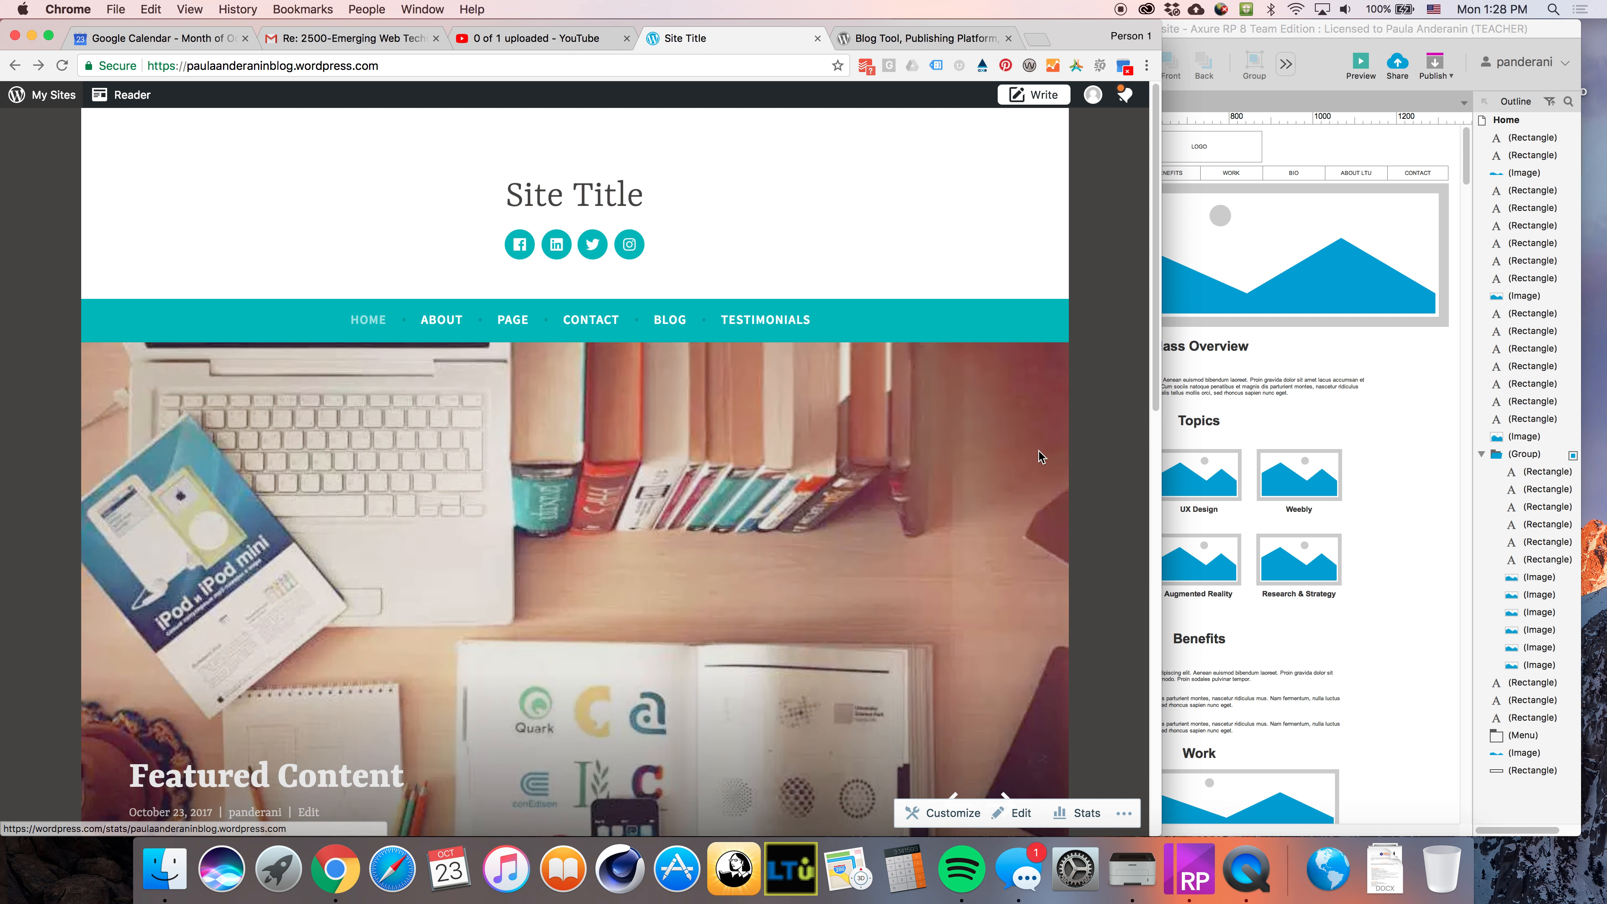
# Widen the browser window to cover most of the screen and return to the site's home page
pyautogui.moveTo(1163, 489); pyautogui.dragTo(1444, 486)
pyautogui.click(1294, 104)
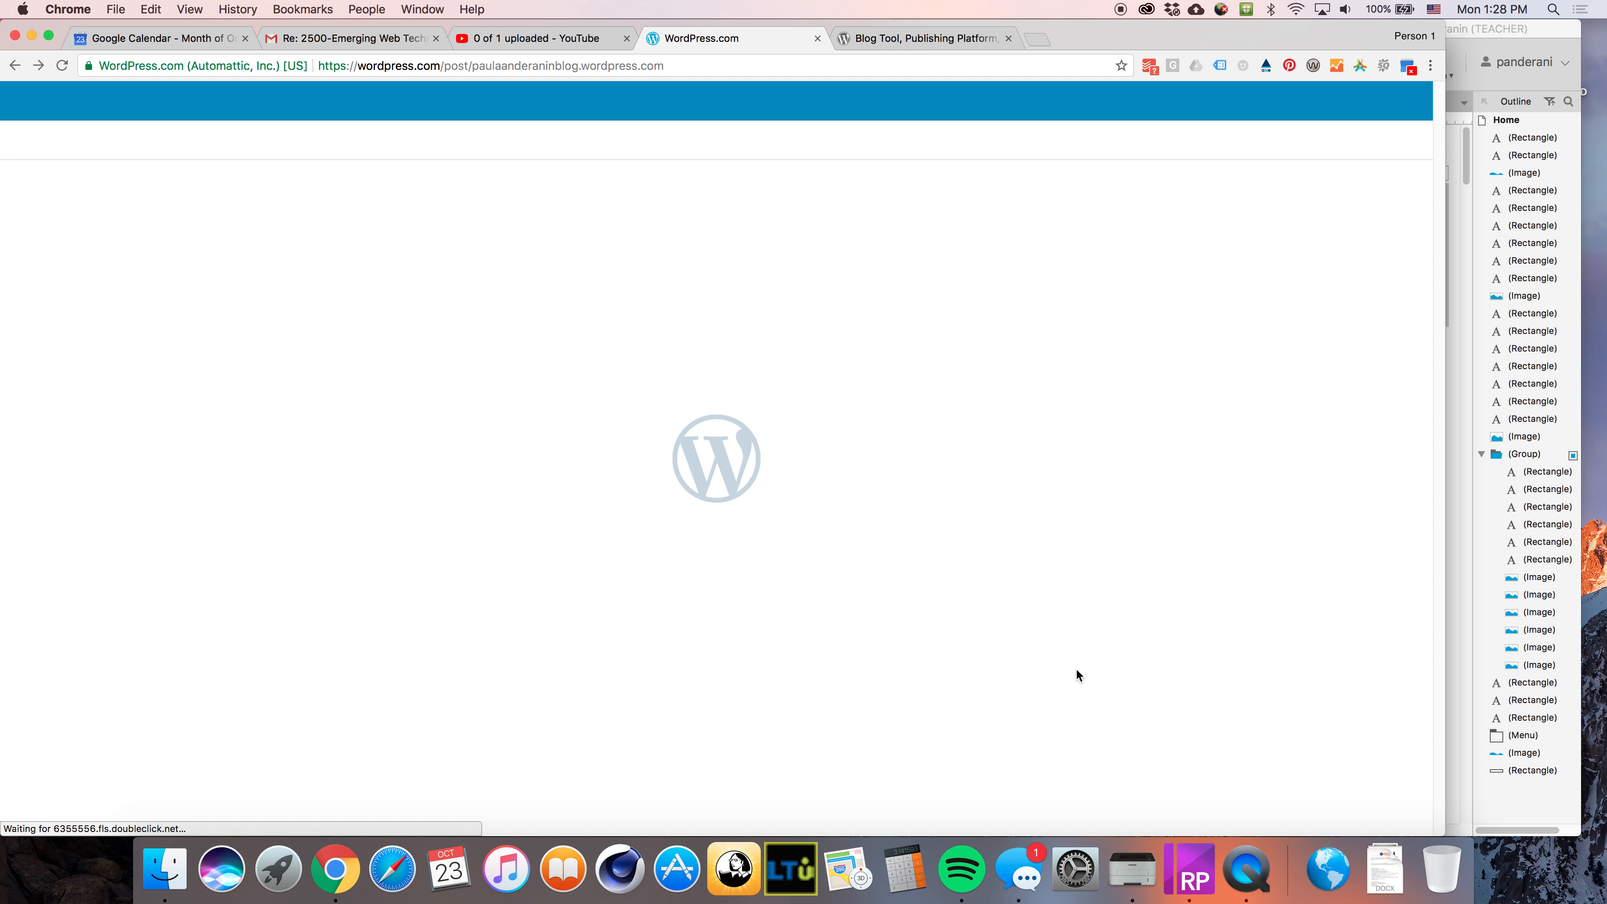
pyautogui.click(15, 66)
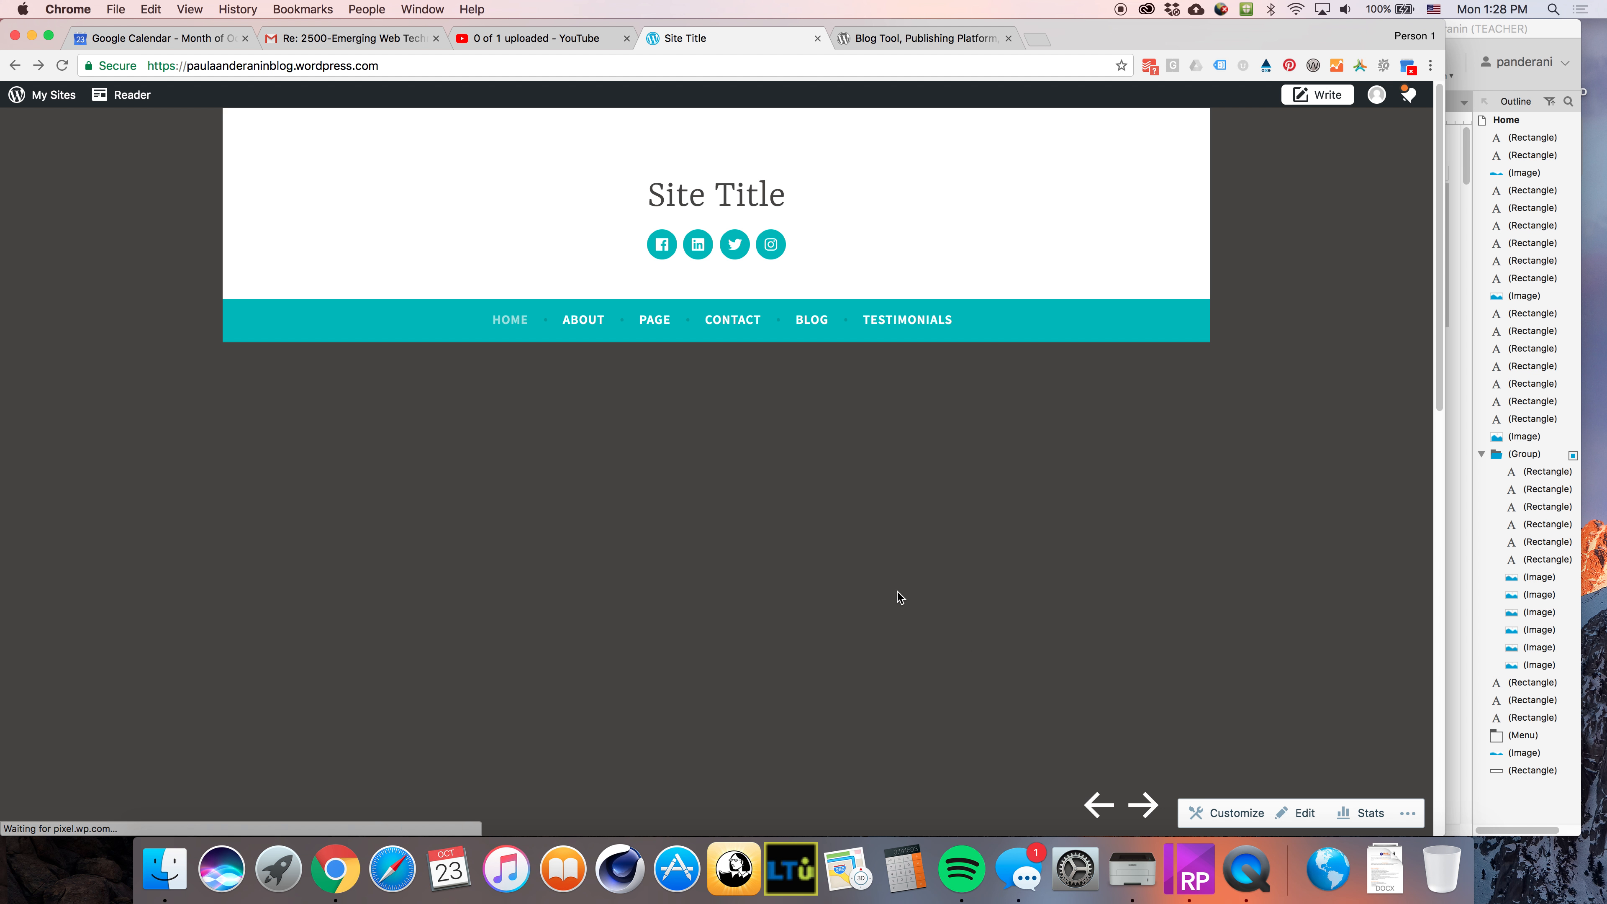
# Open the Customizer's Sidebar widget area and preview the Blog page alongside it
pyautogui.click(1231, 812)
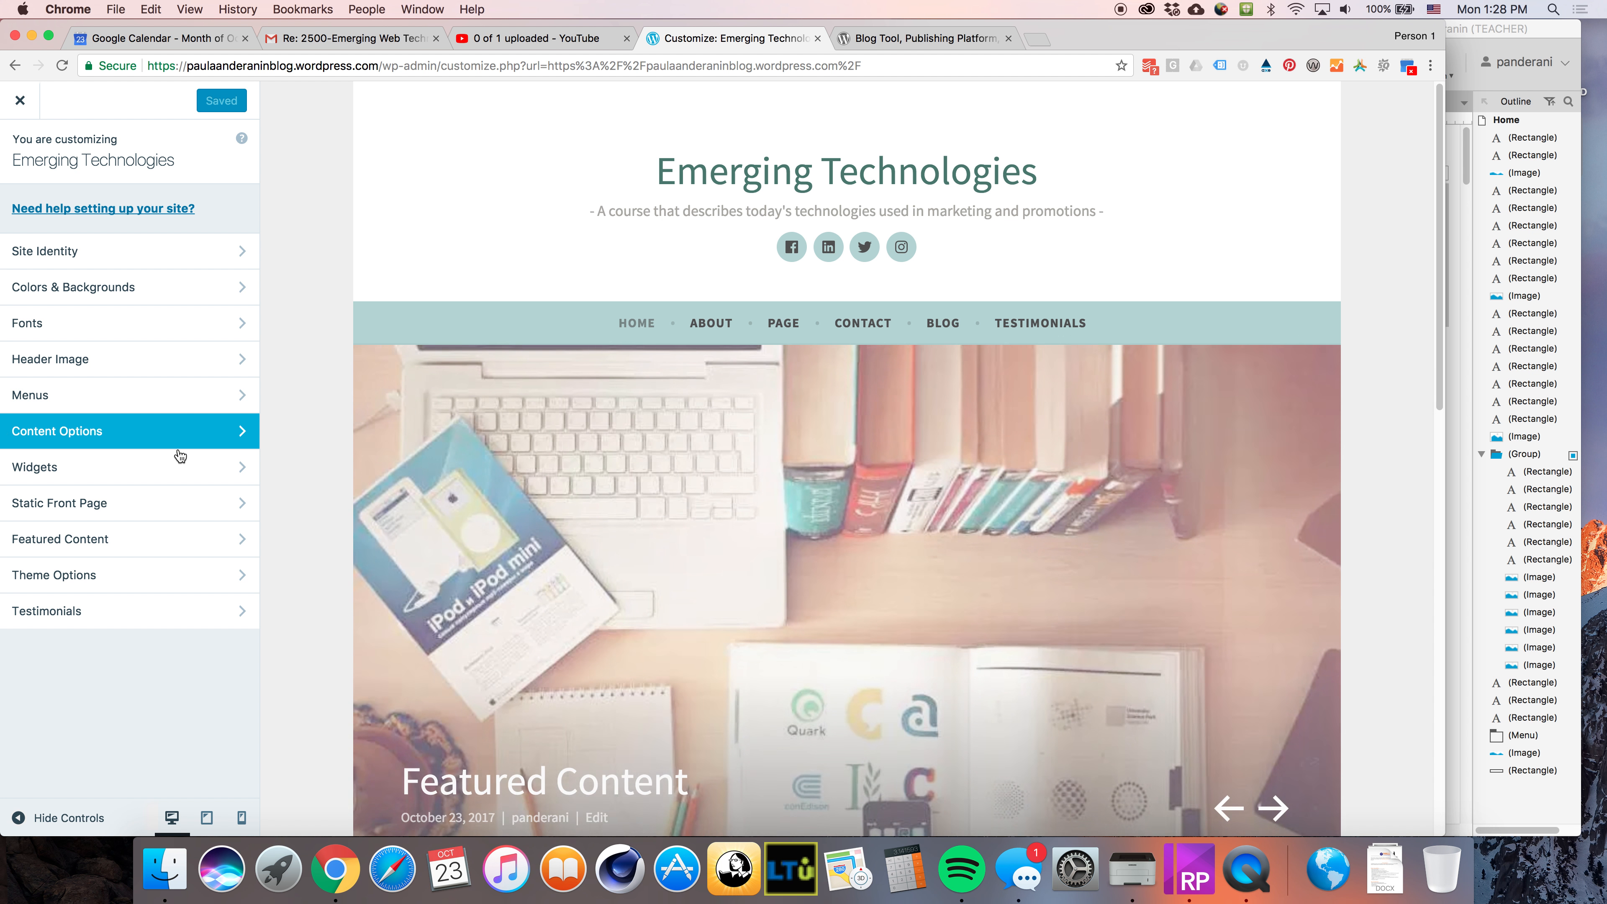
pyautogui.click(54, 469)
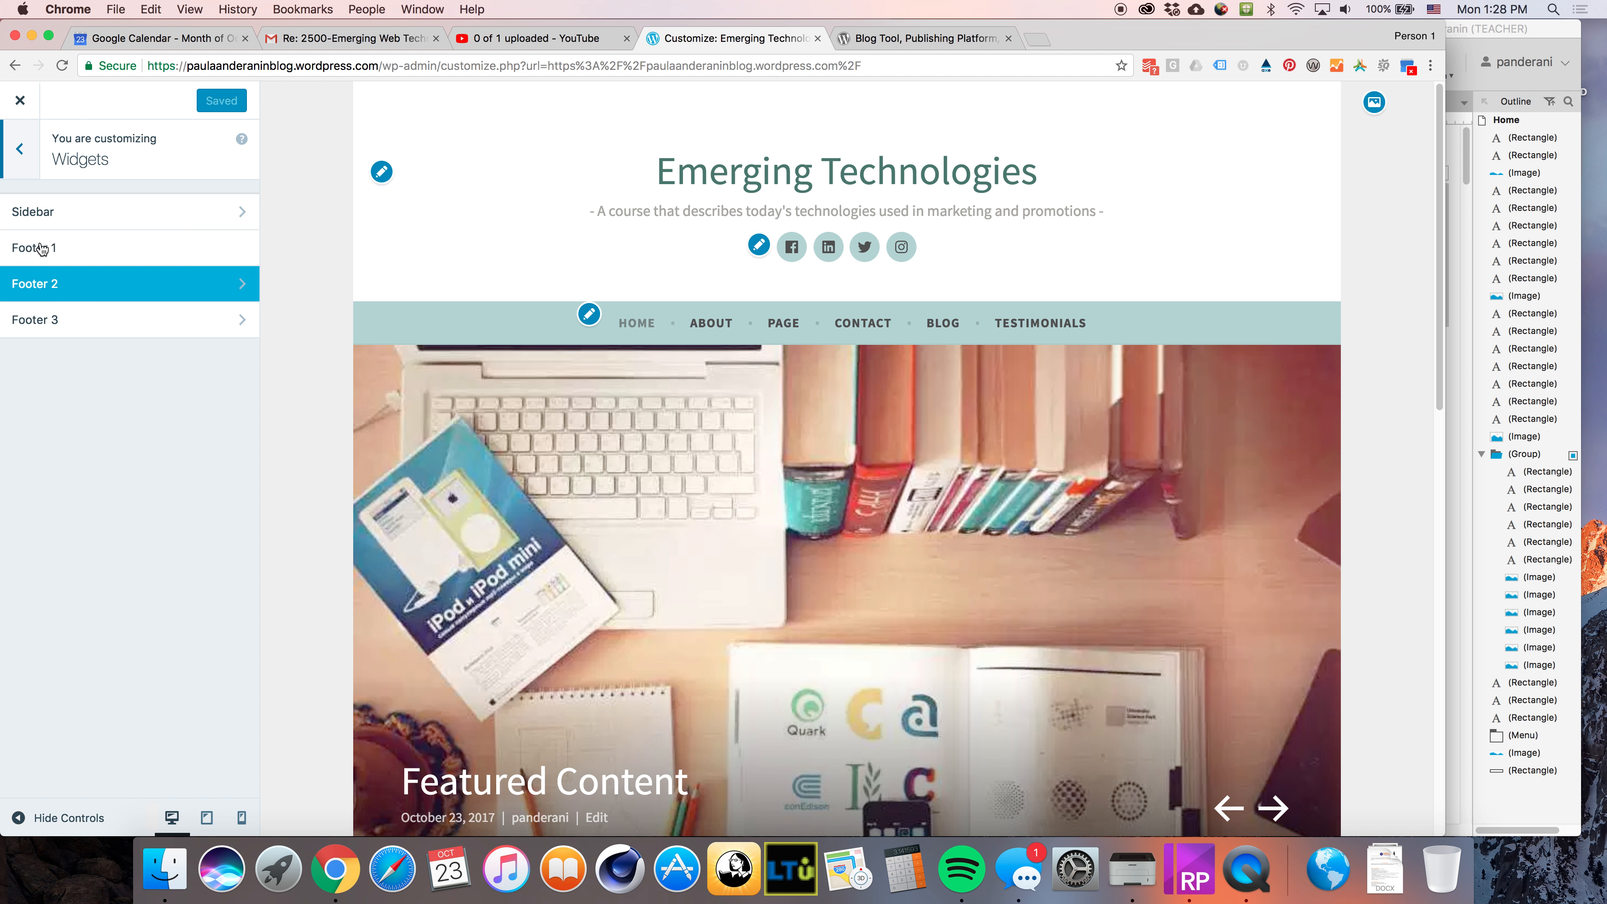
pyautogui.click(35, 215)
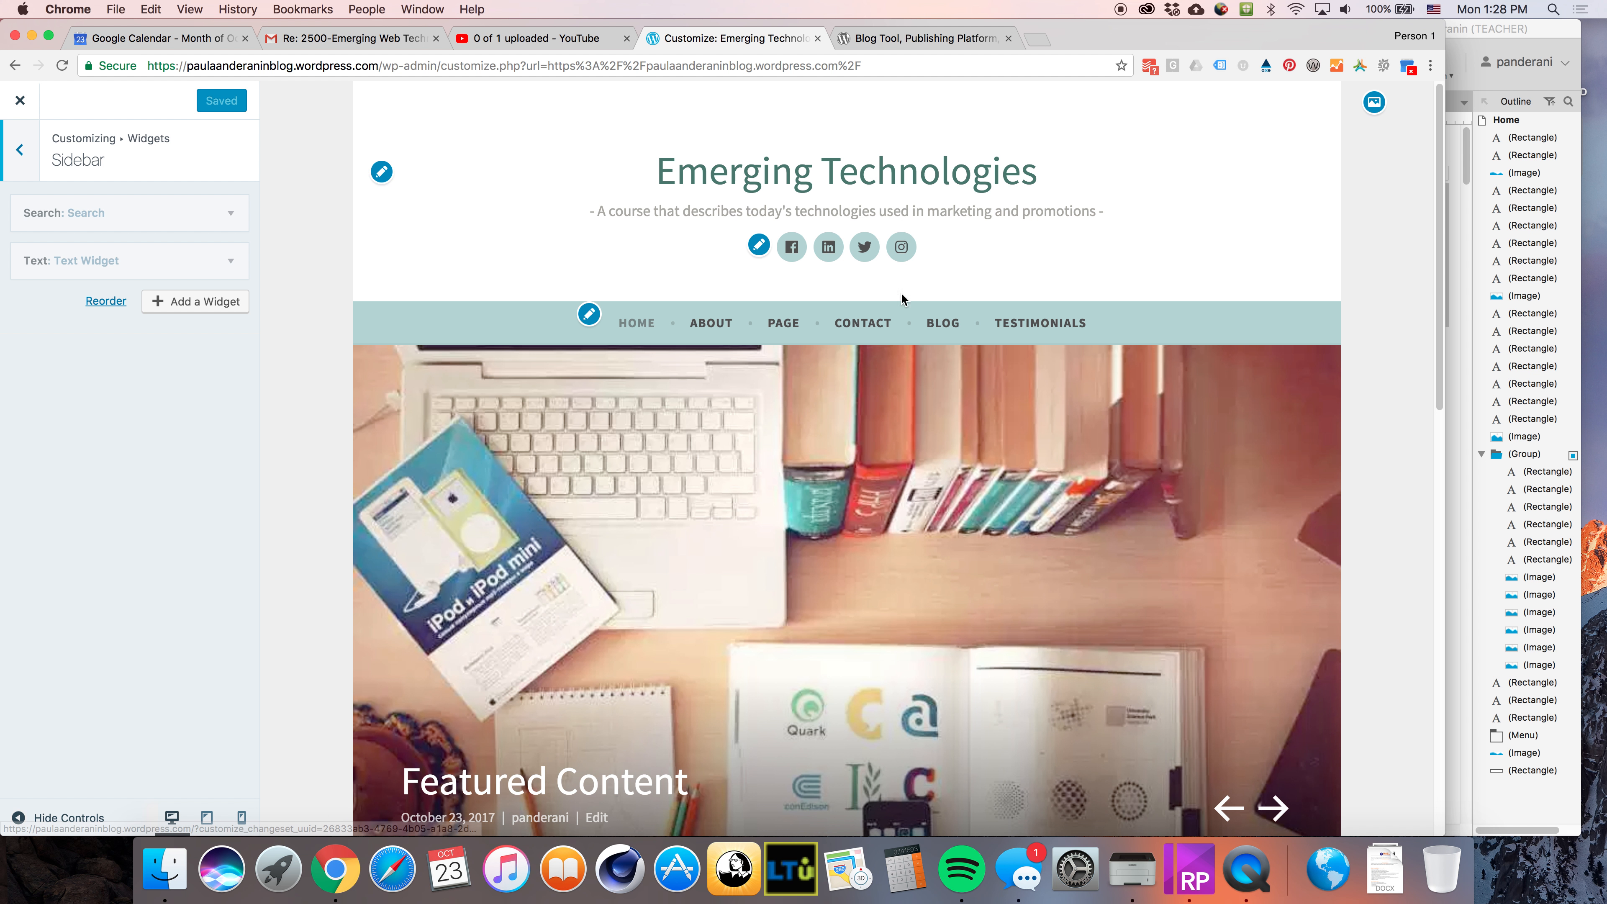
pyautogui.click(938, 324)
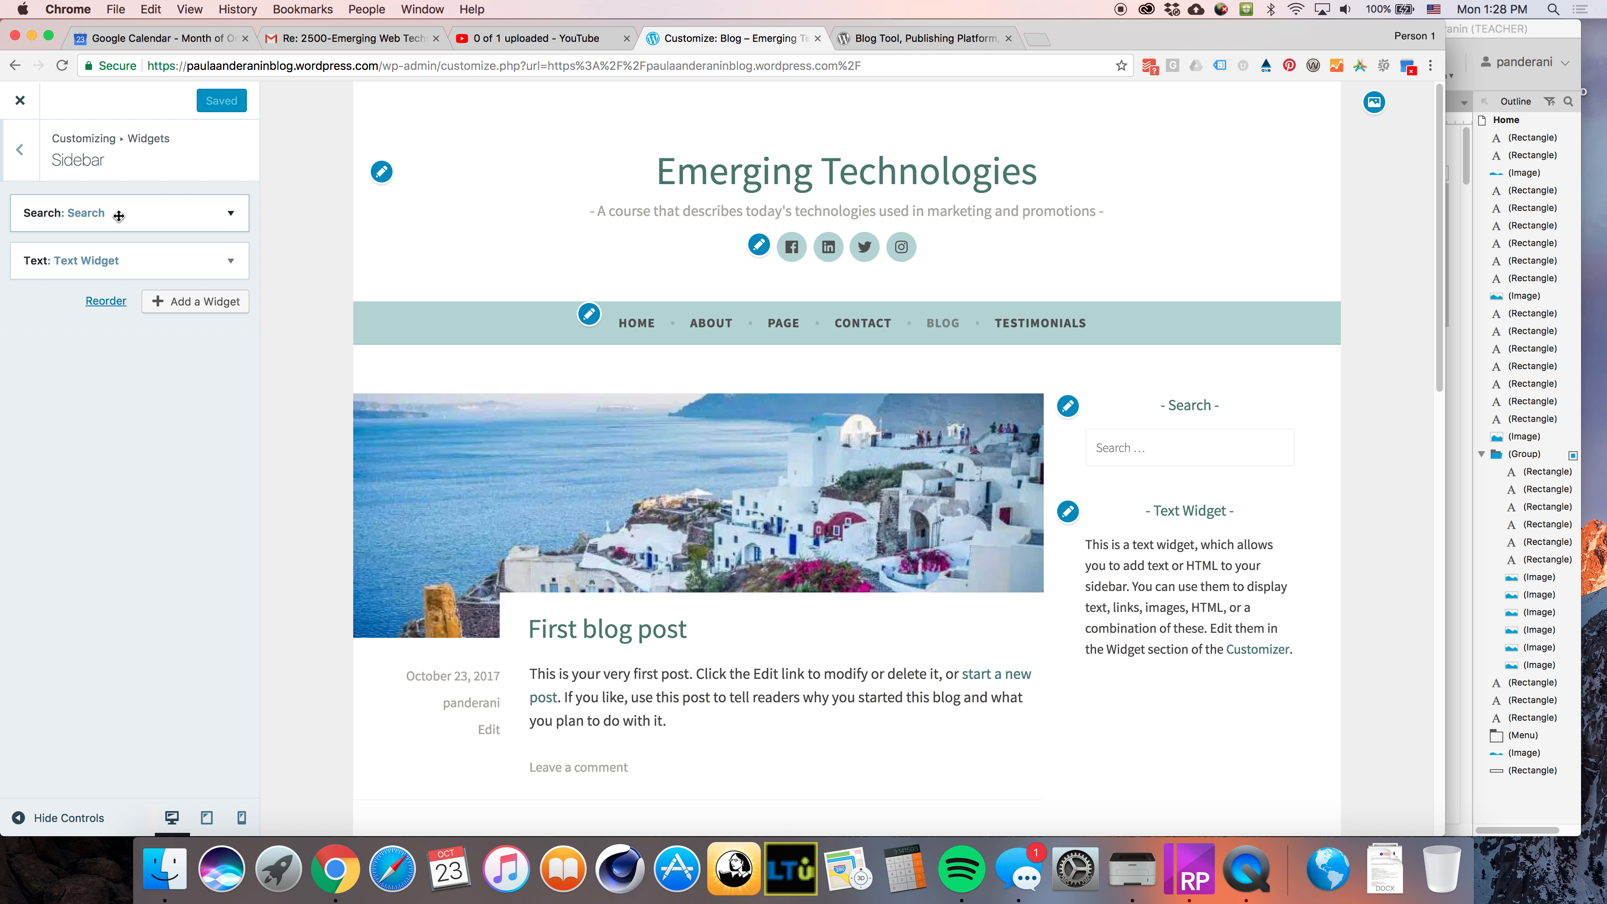
# Remove the Text Widget from the Sidebar widget area
pyautogui.click(231, 261)
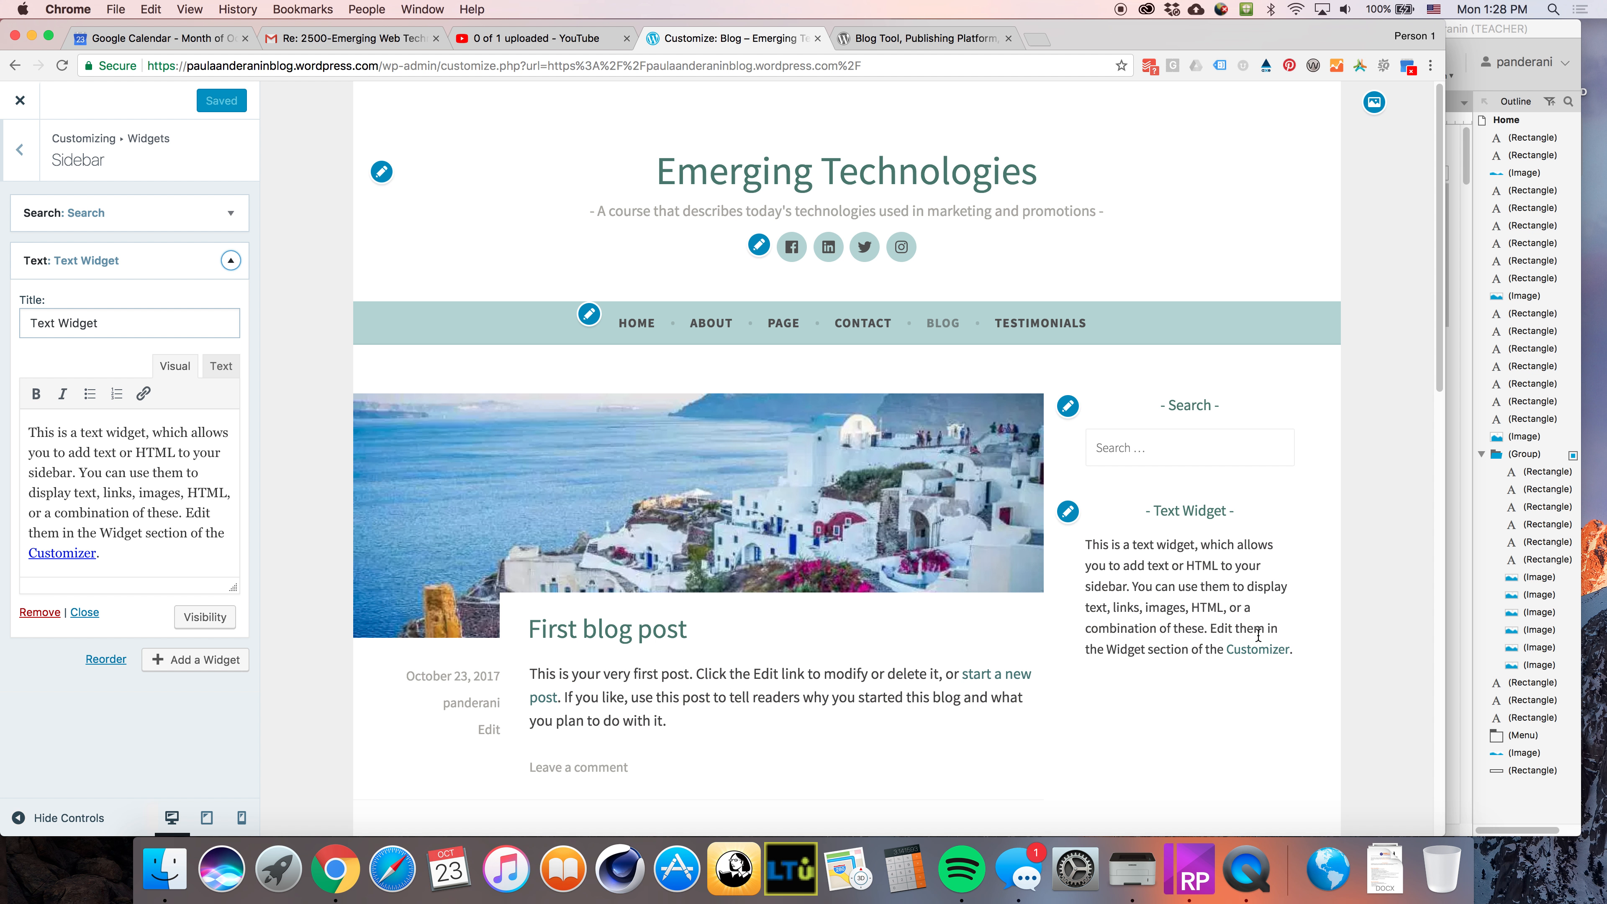
pyautogui.moveTo(29, 432); pyautogui.dragTo(205, 557)
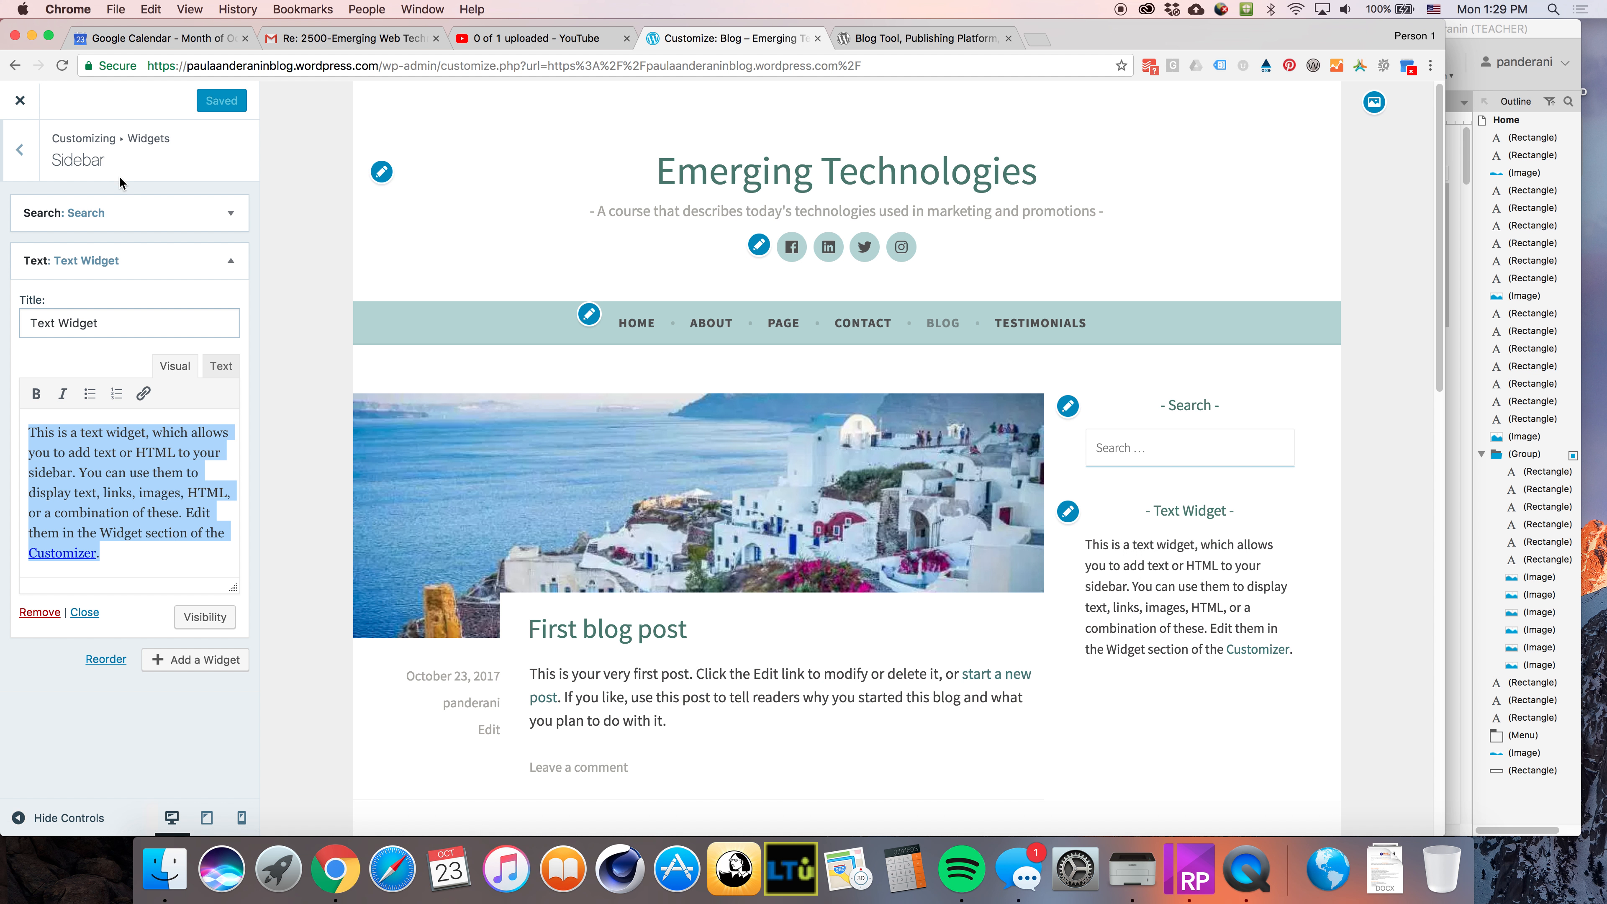
pyautogui.click(230, 262)
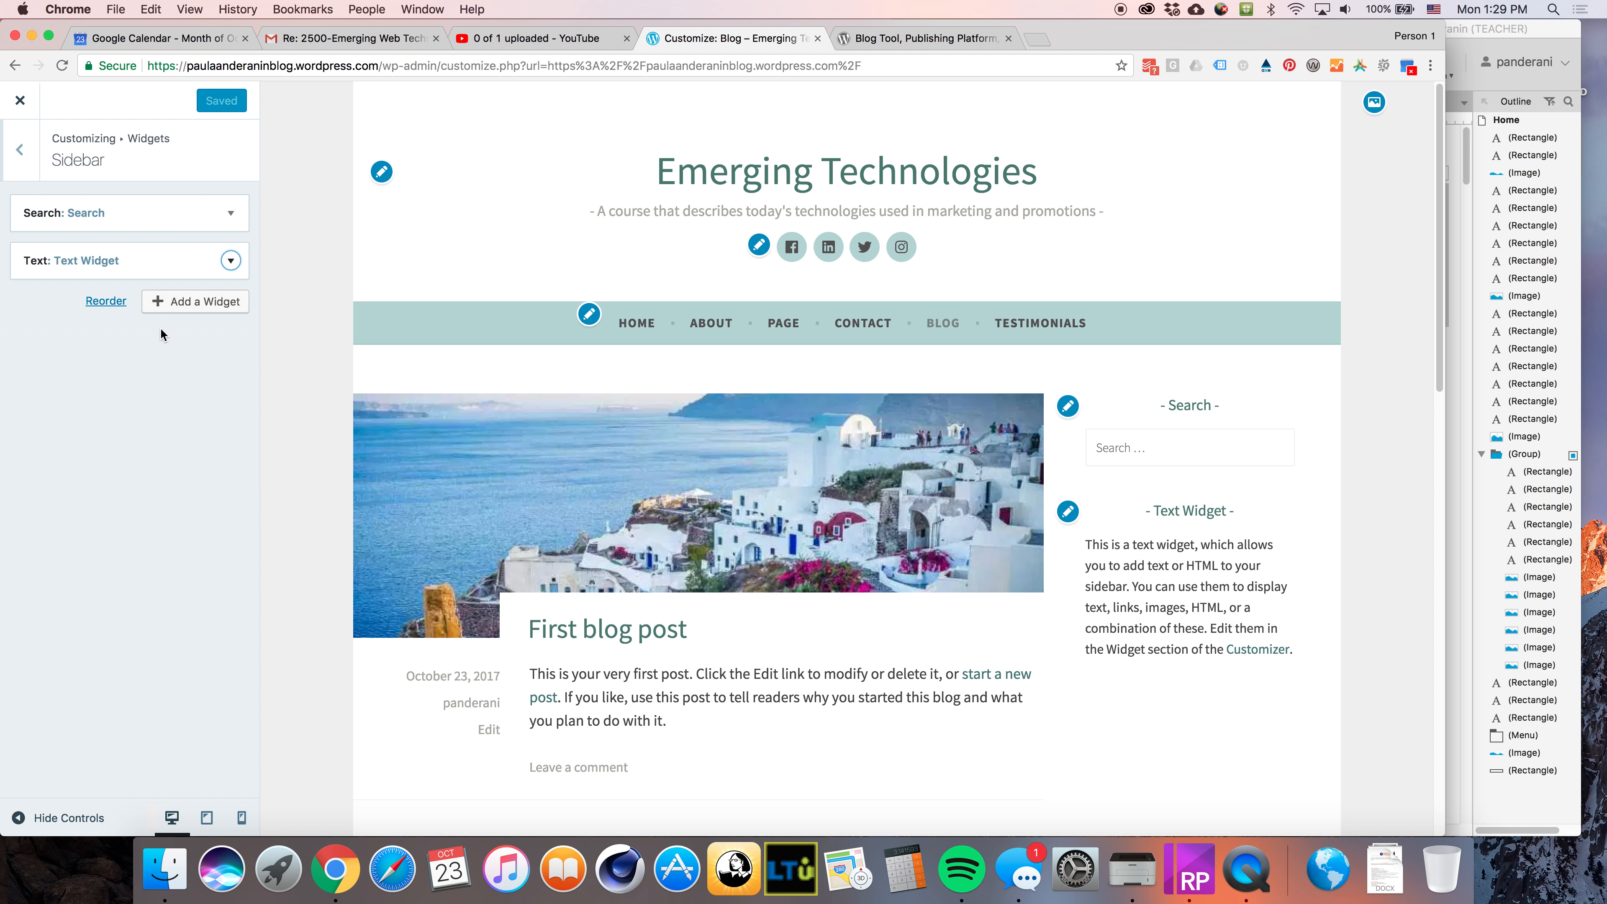
pyautogui.click(230, 262)
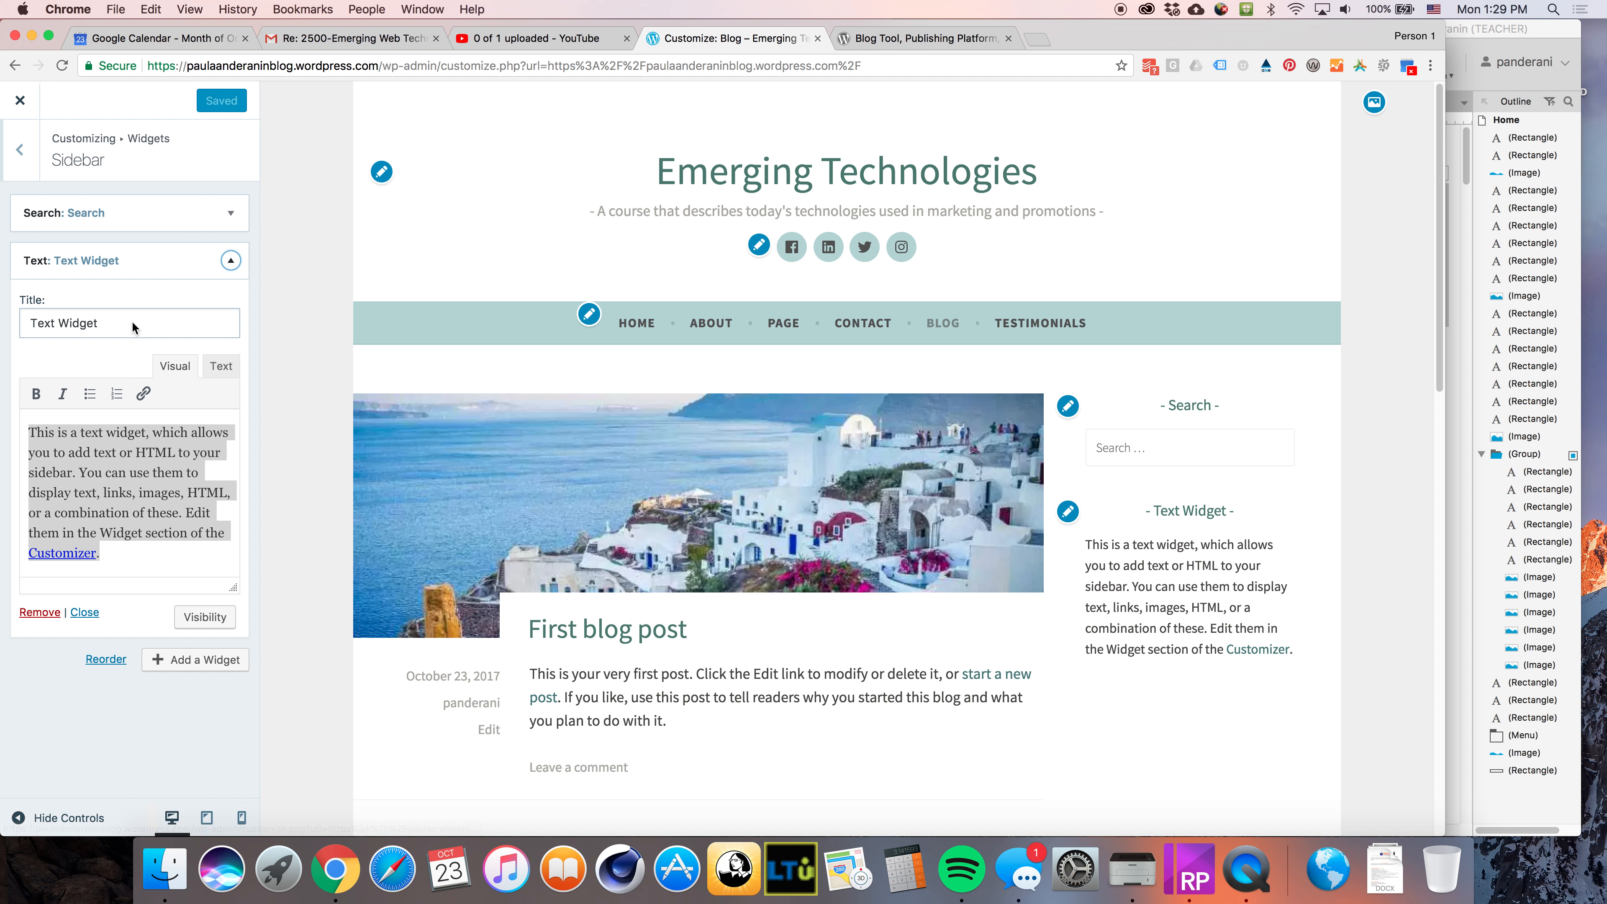
pyautogui.click(40, 613)
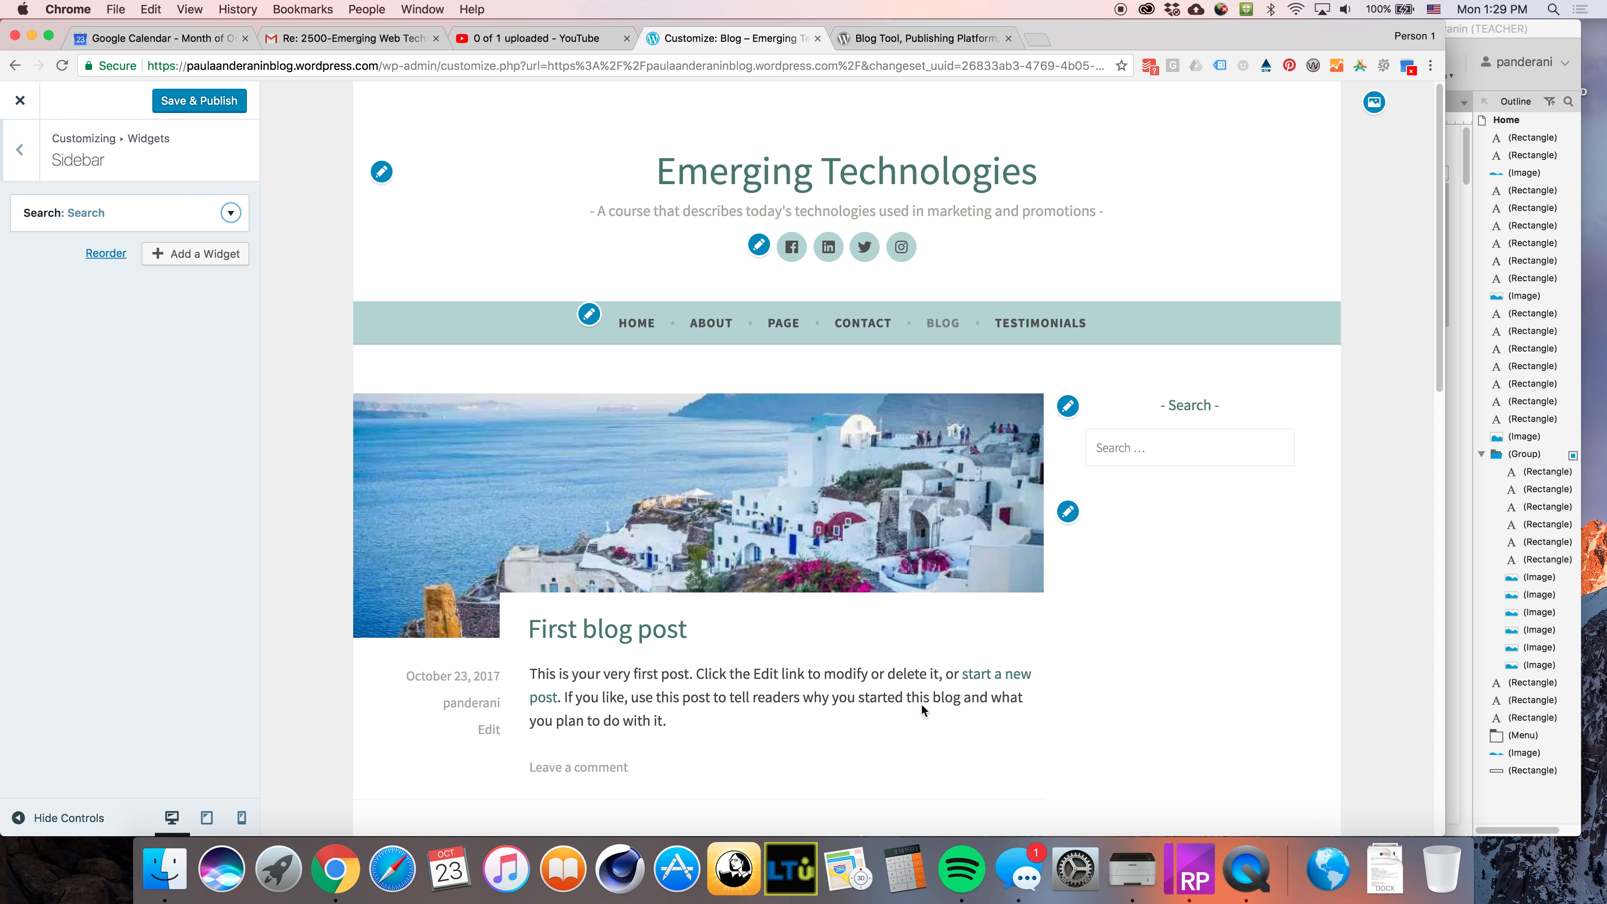
# Browse the Footer 1, Footer 2 and Footer 3 widget areas
pyautogui.click(14, 166)
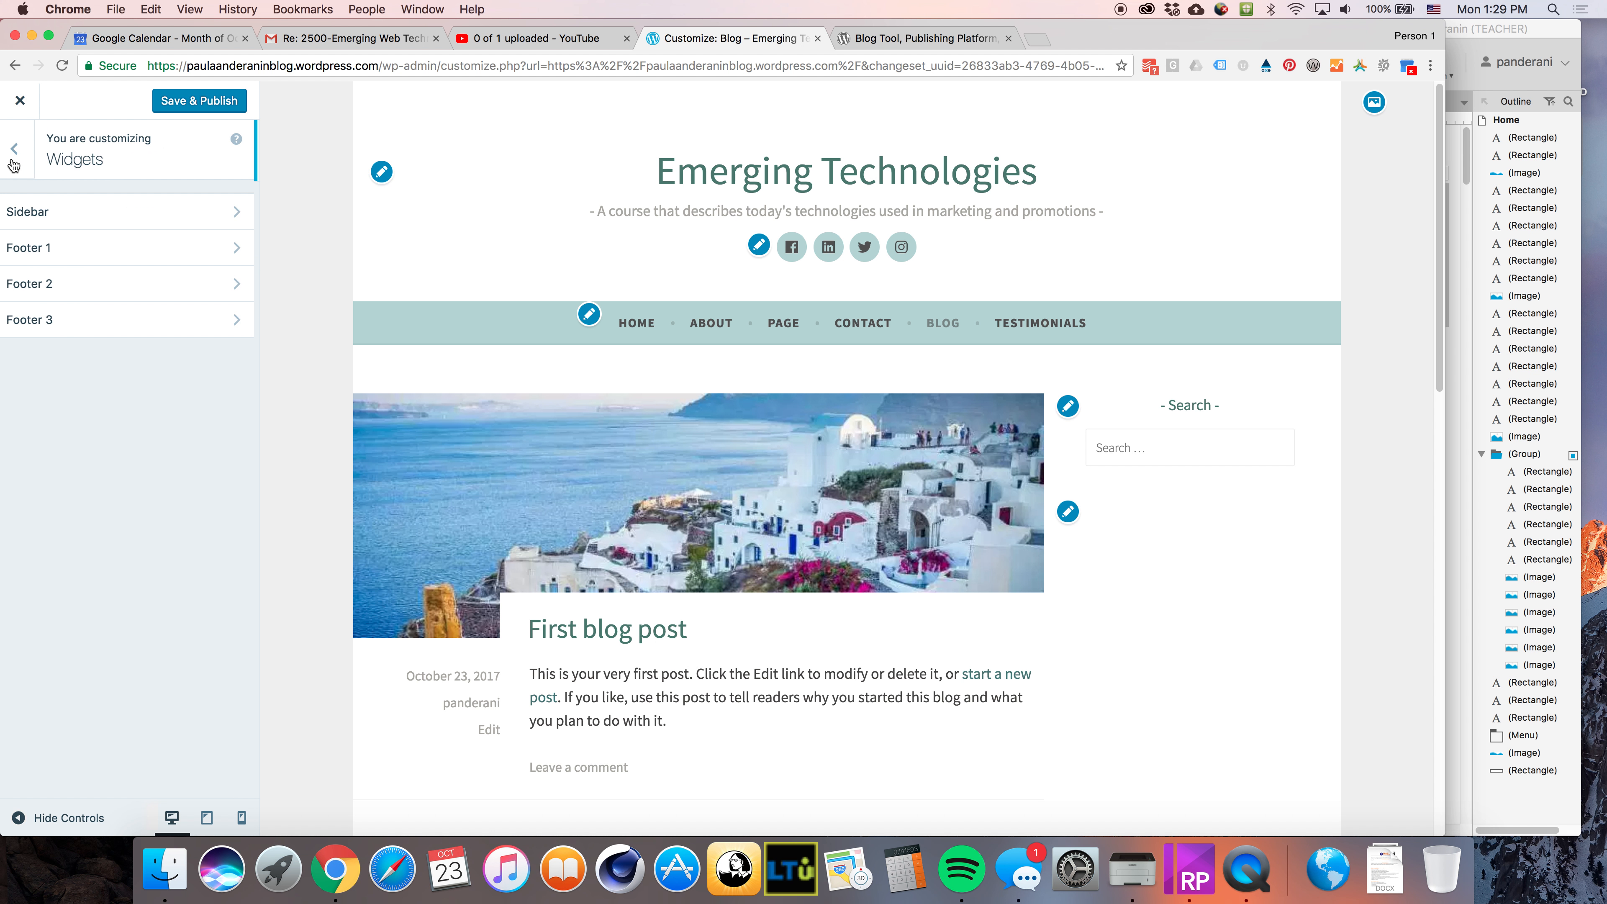
pyautogui.click(84, 253)
pyautogui.scroll(-10, 880, 674)
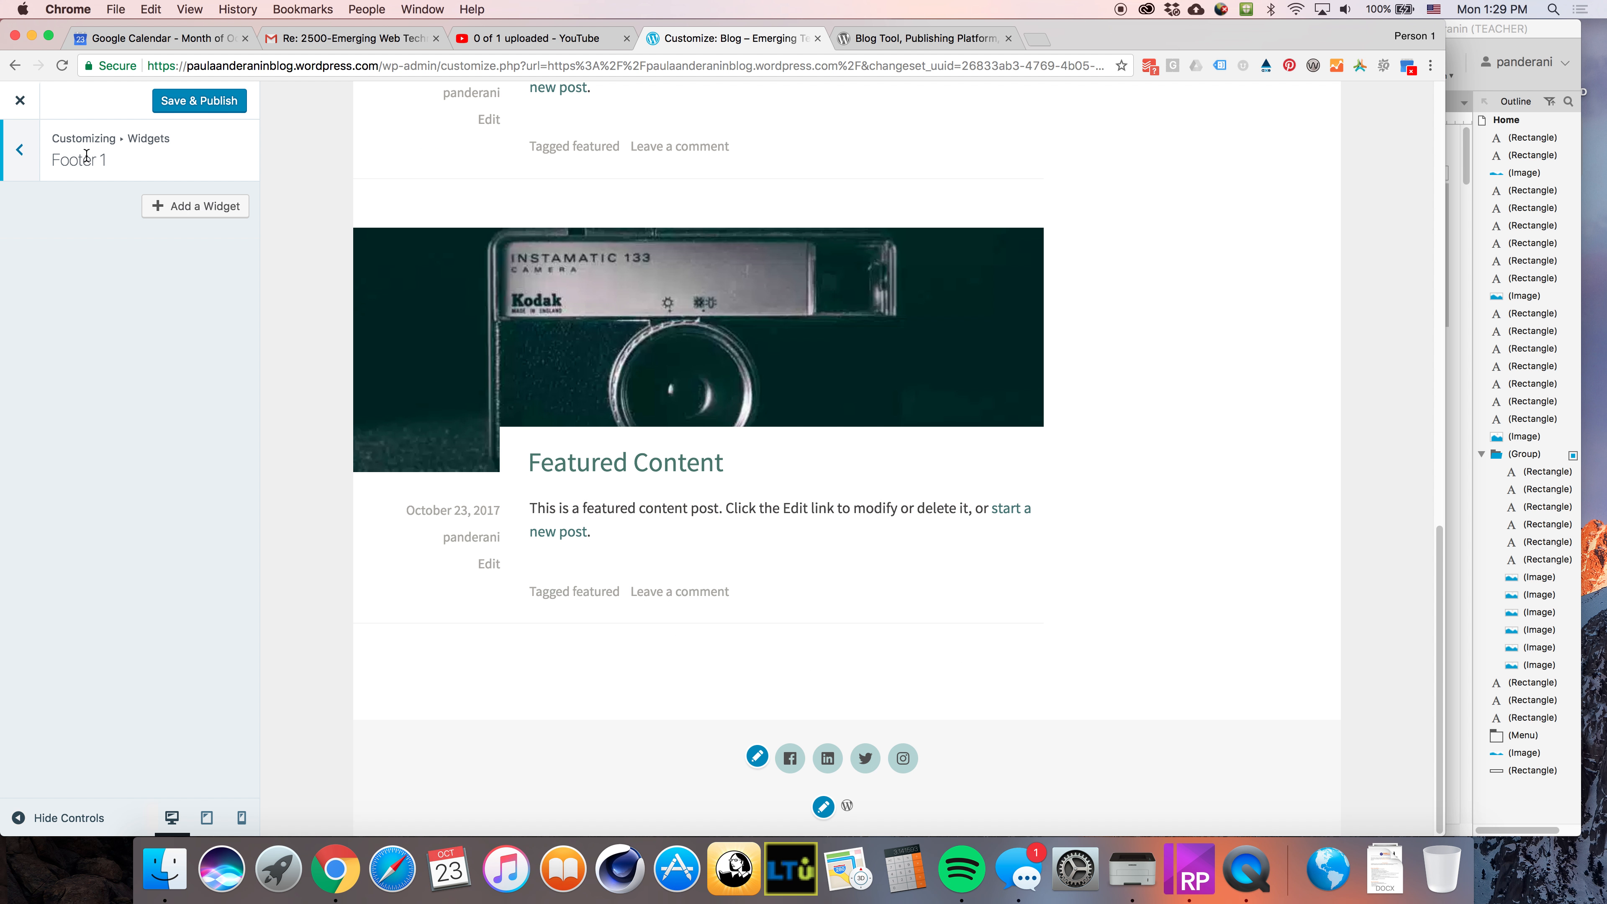
pyautogui.click(22, 152)
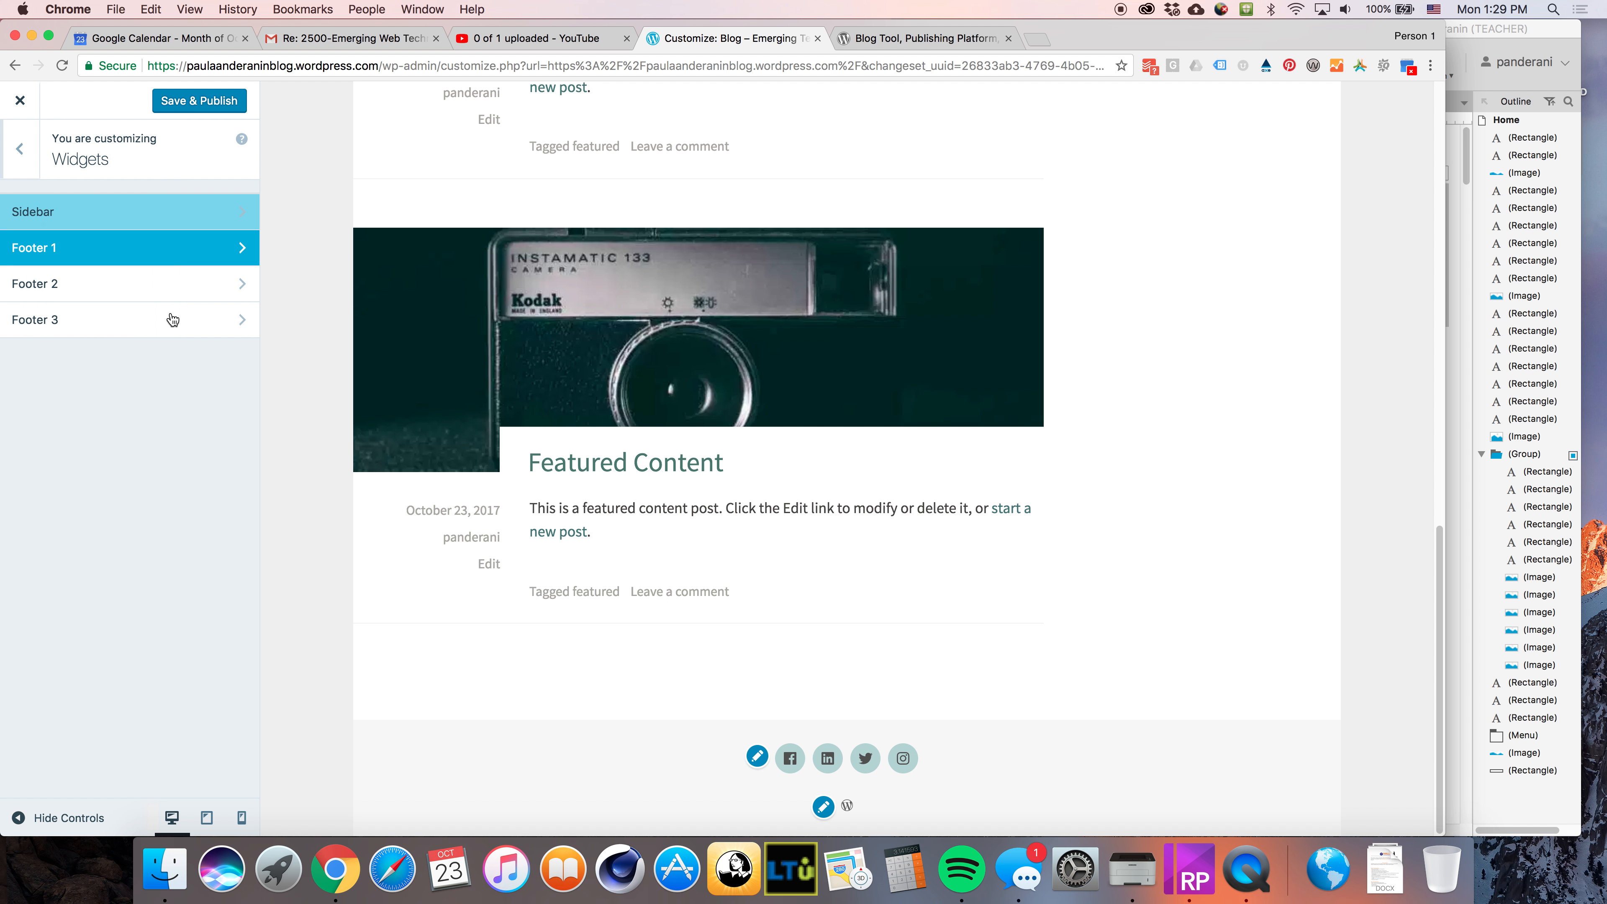
pyautogui.click(56, 284)
pyautogui.click(19, 154)
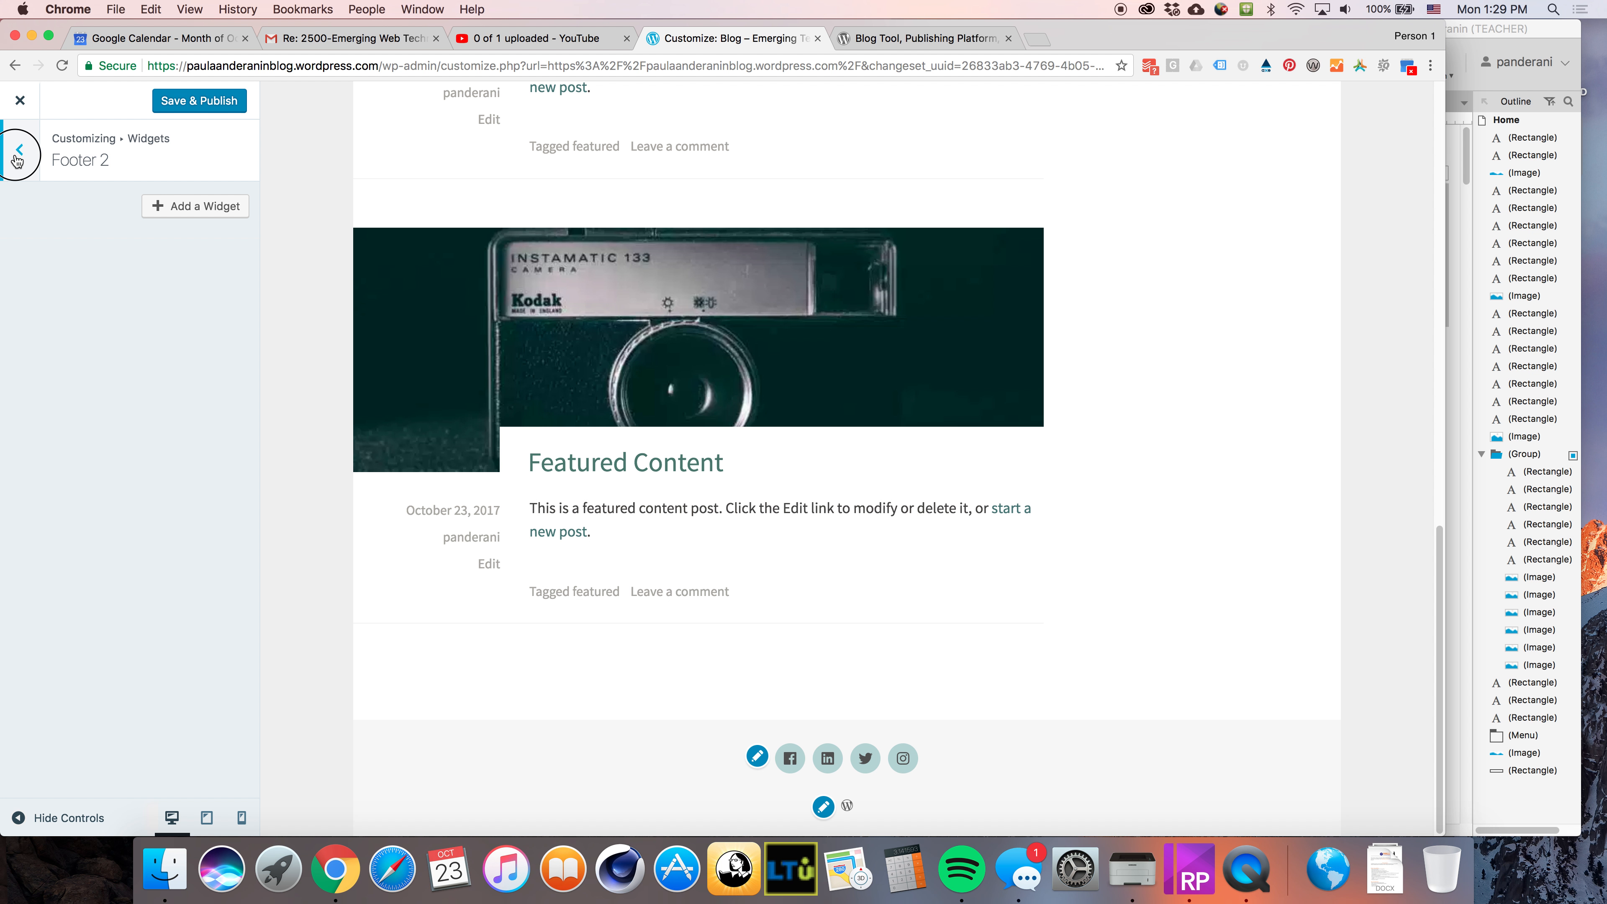
pyautogui.click(132, 316)
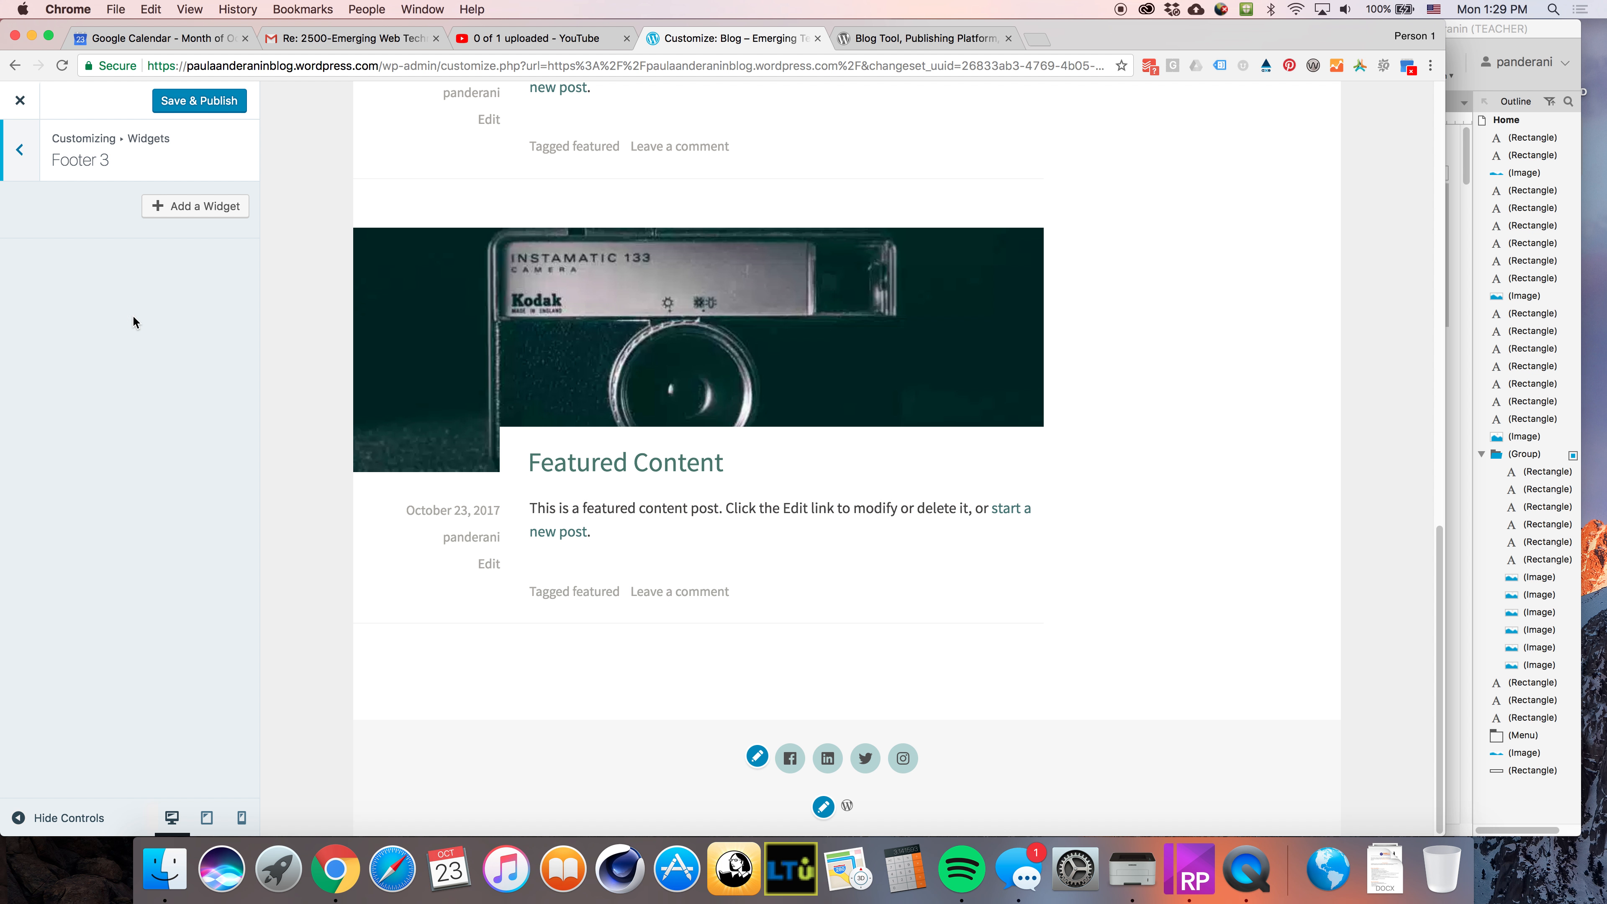
pyautogui.click(23, 152)
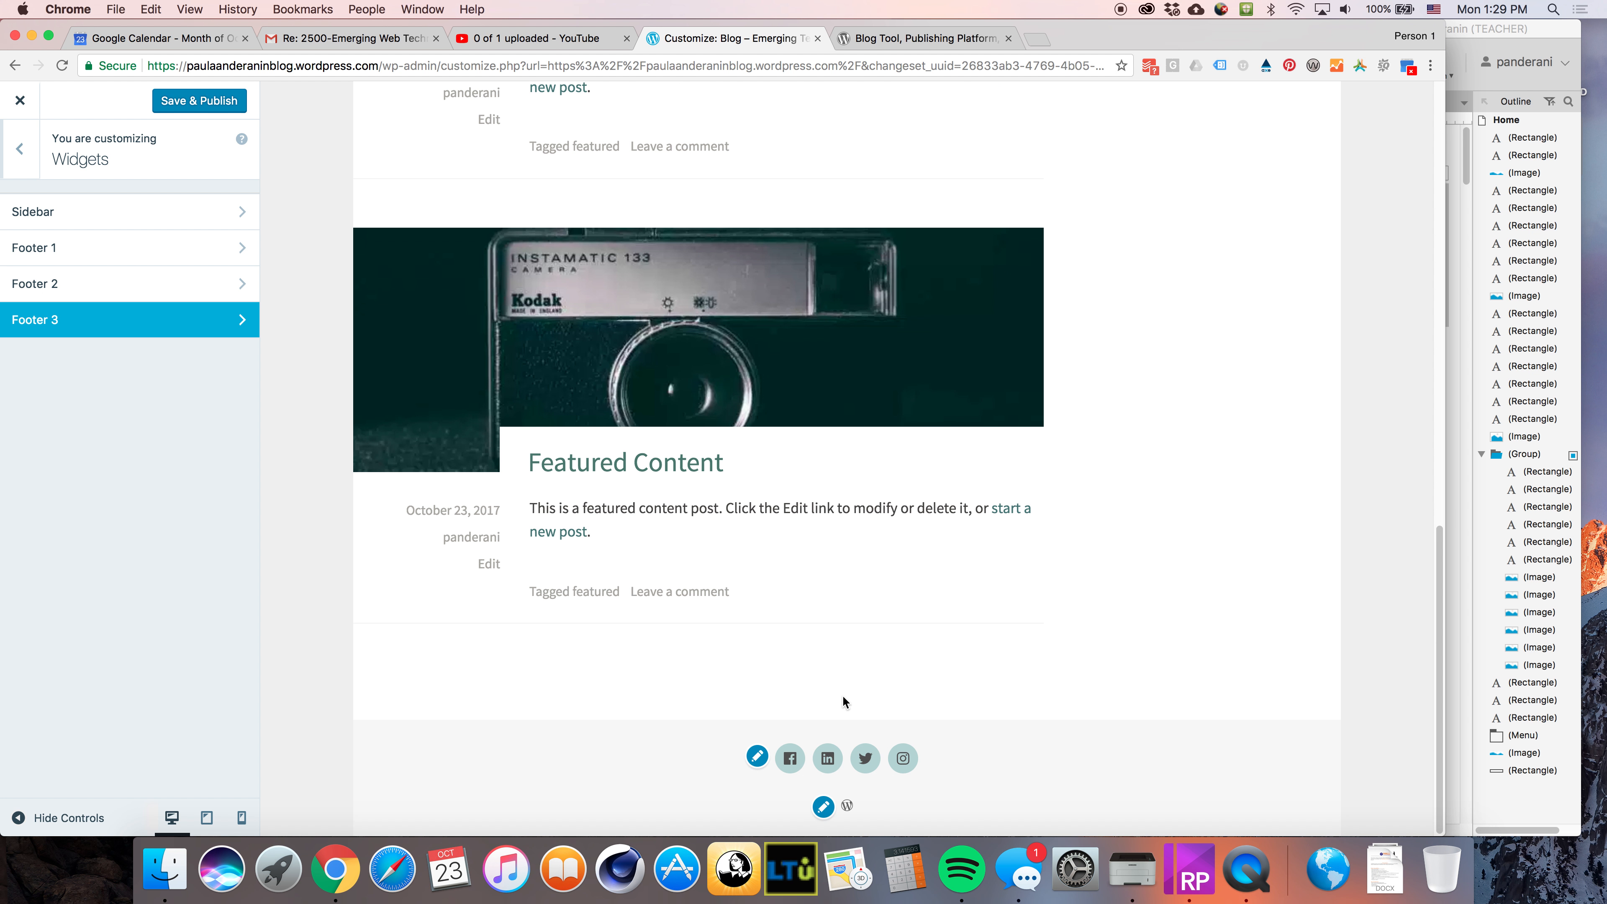
# Preview the home page and add a Contact Info & Map widget to Footer 1, reviewing its fields
pyautogui.click(639, 322)
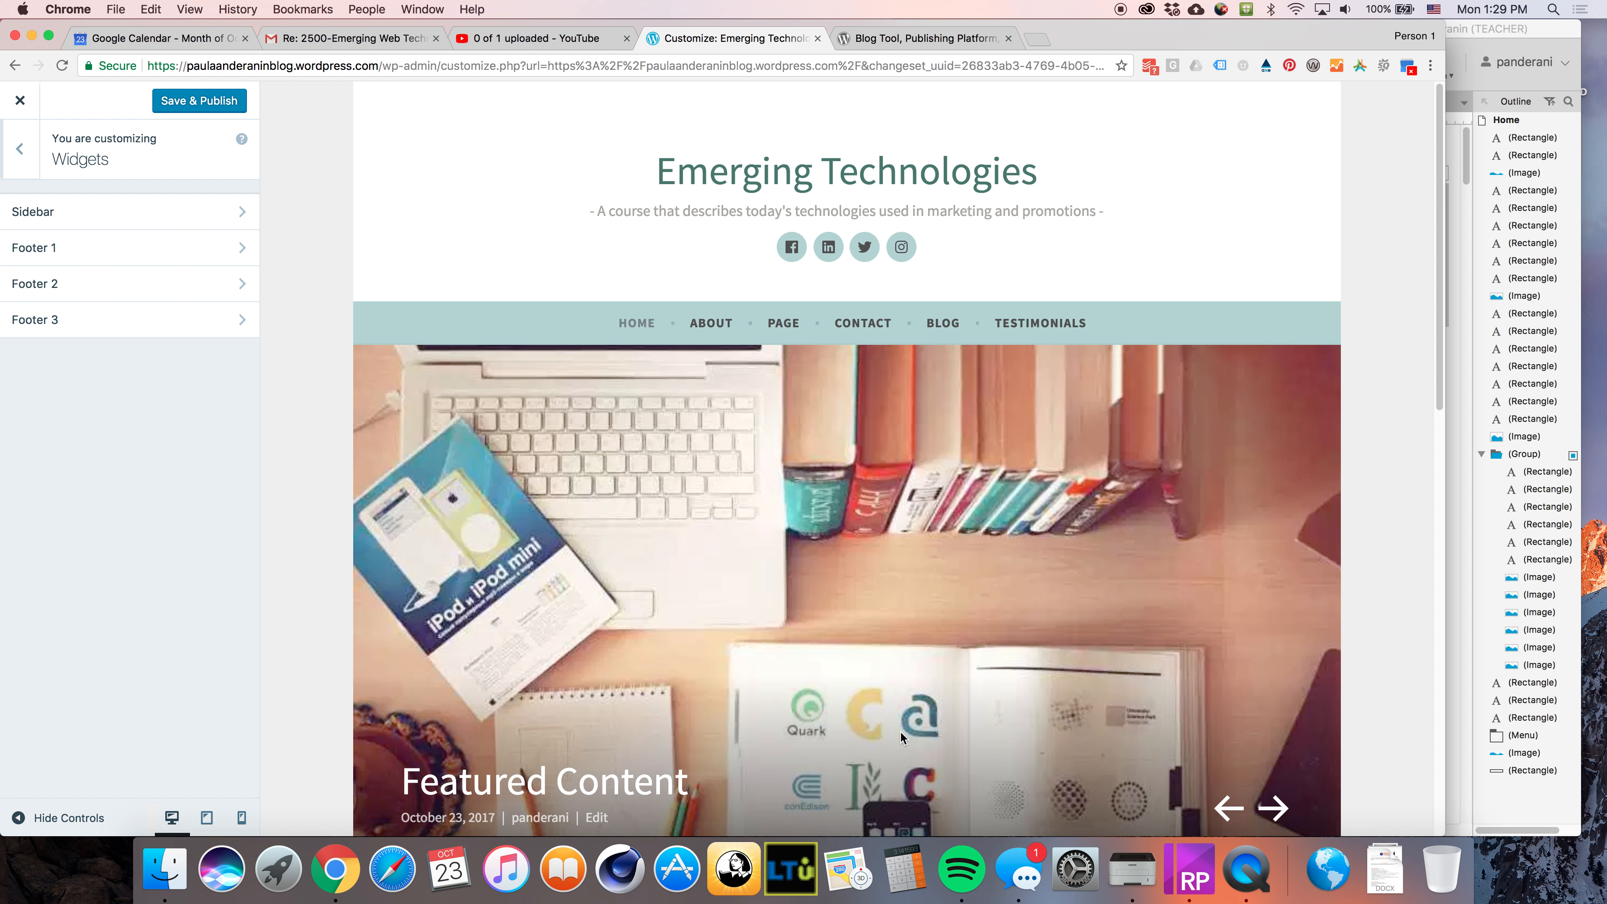
pyautogui.scroll(-15, 886, 728)
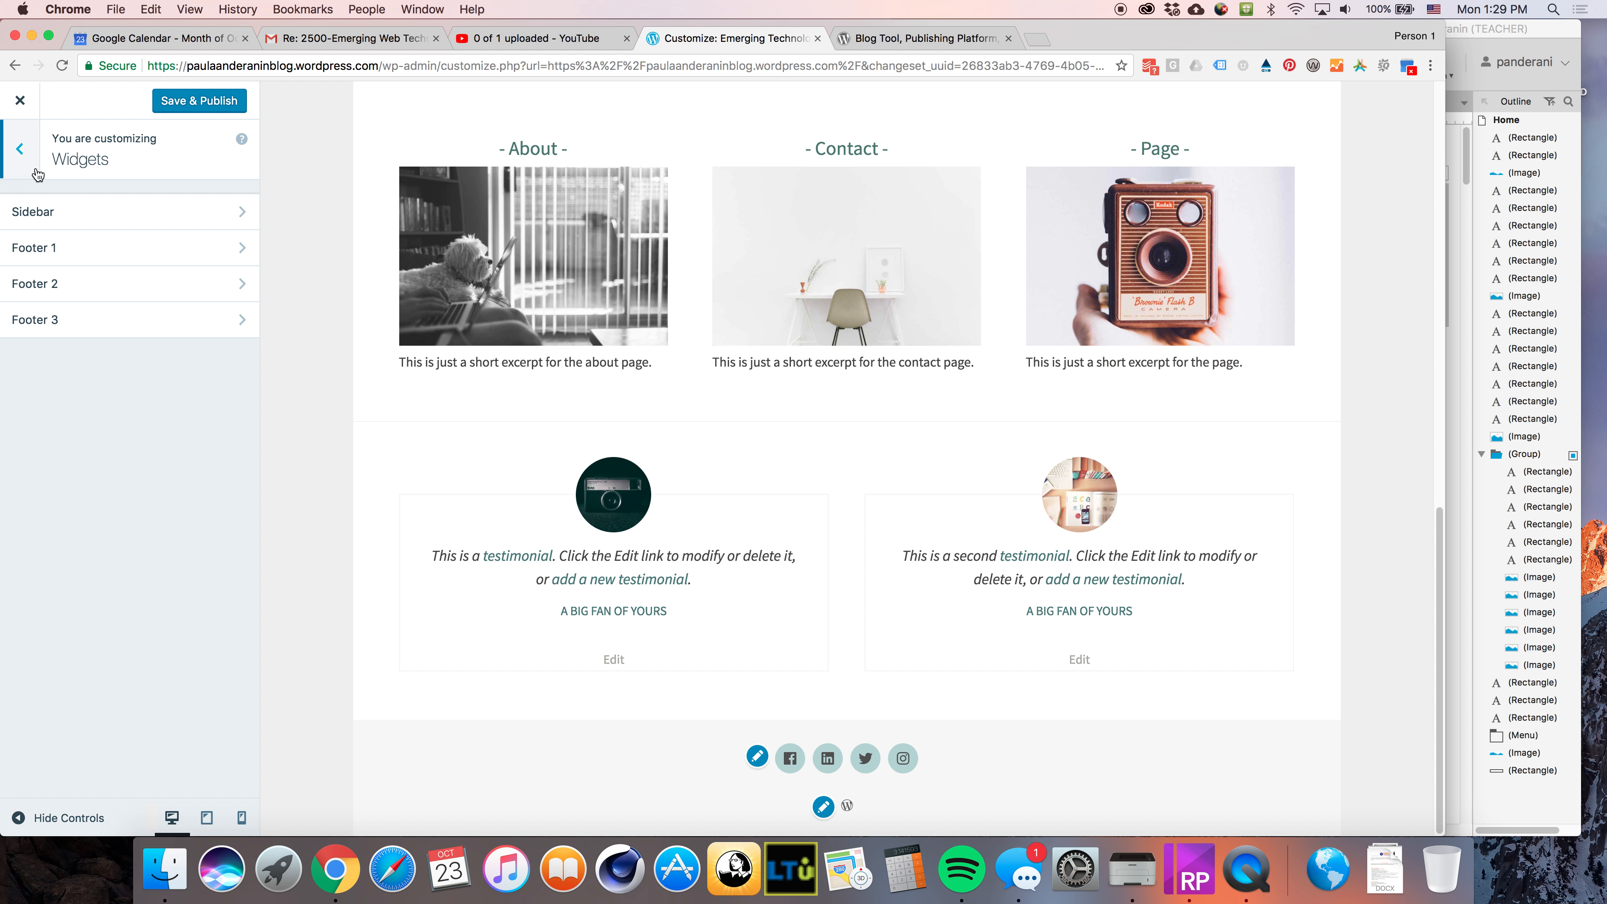
pyautogui.click(61, 247)
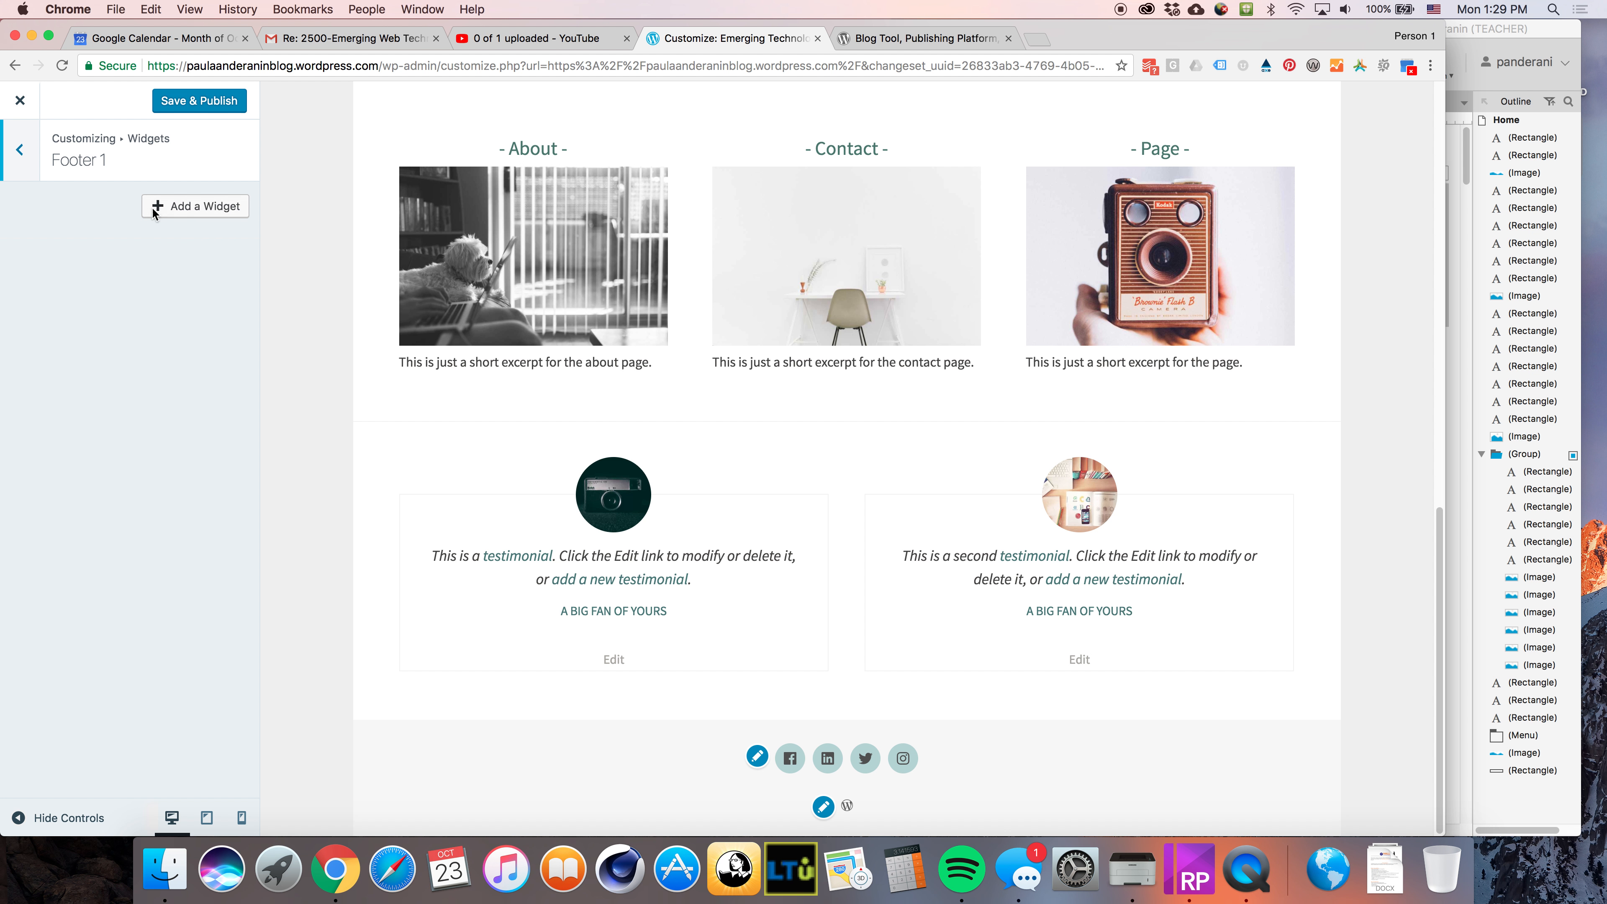
pyautogui.click(217, 208)
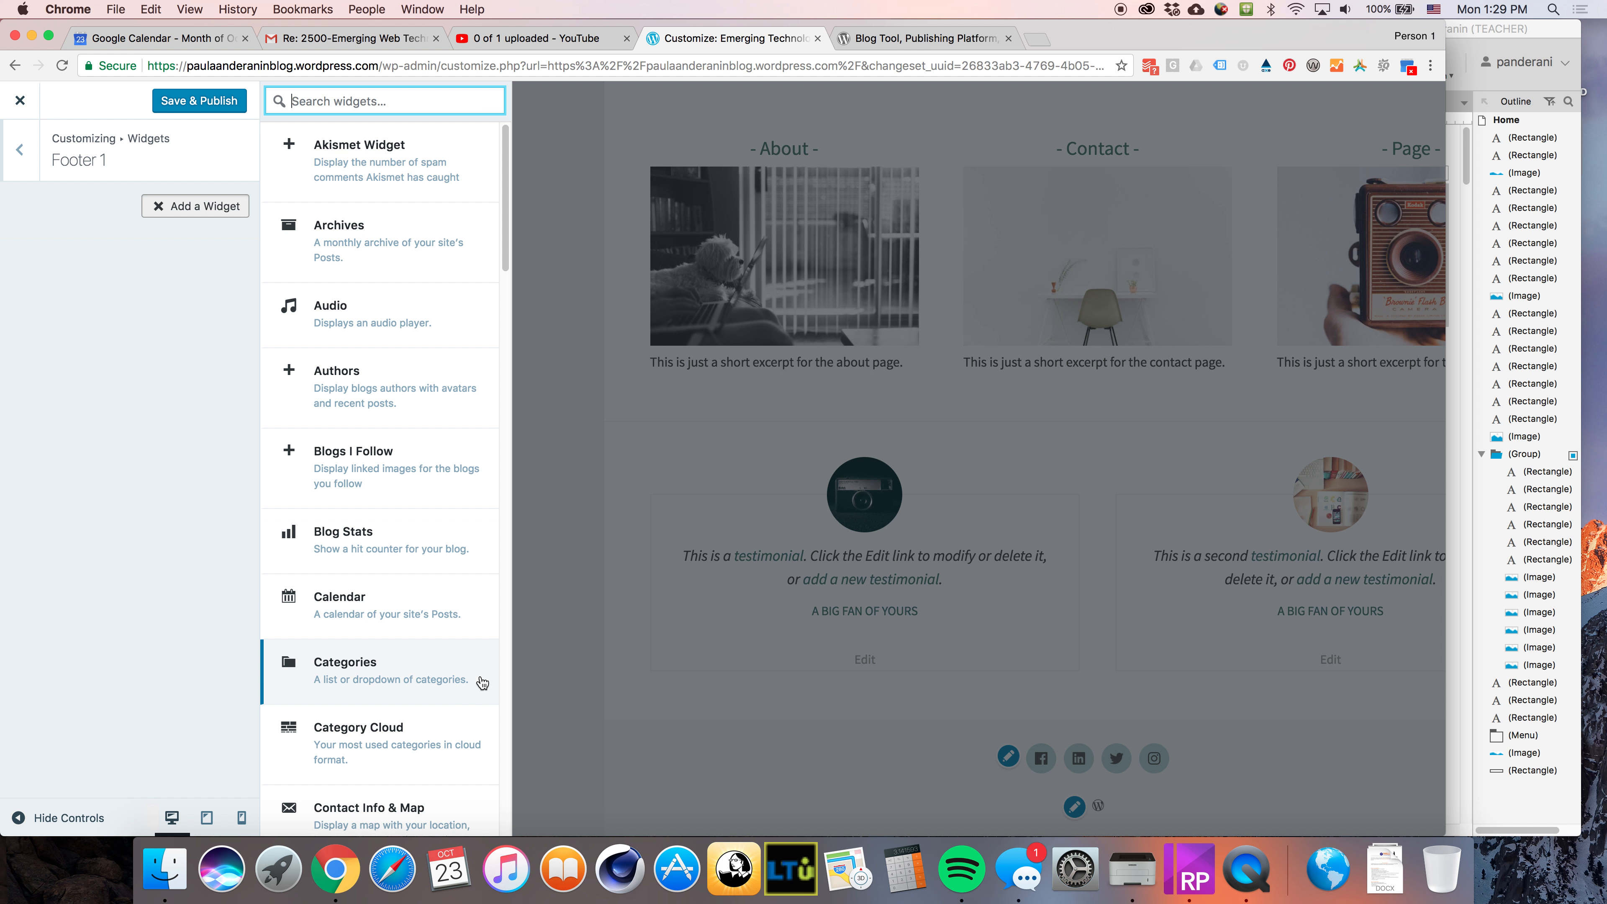
pyautogui.scroll(-1, 487, 817)
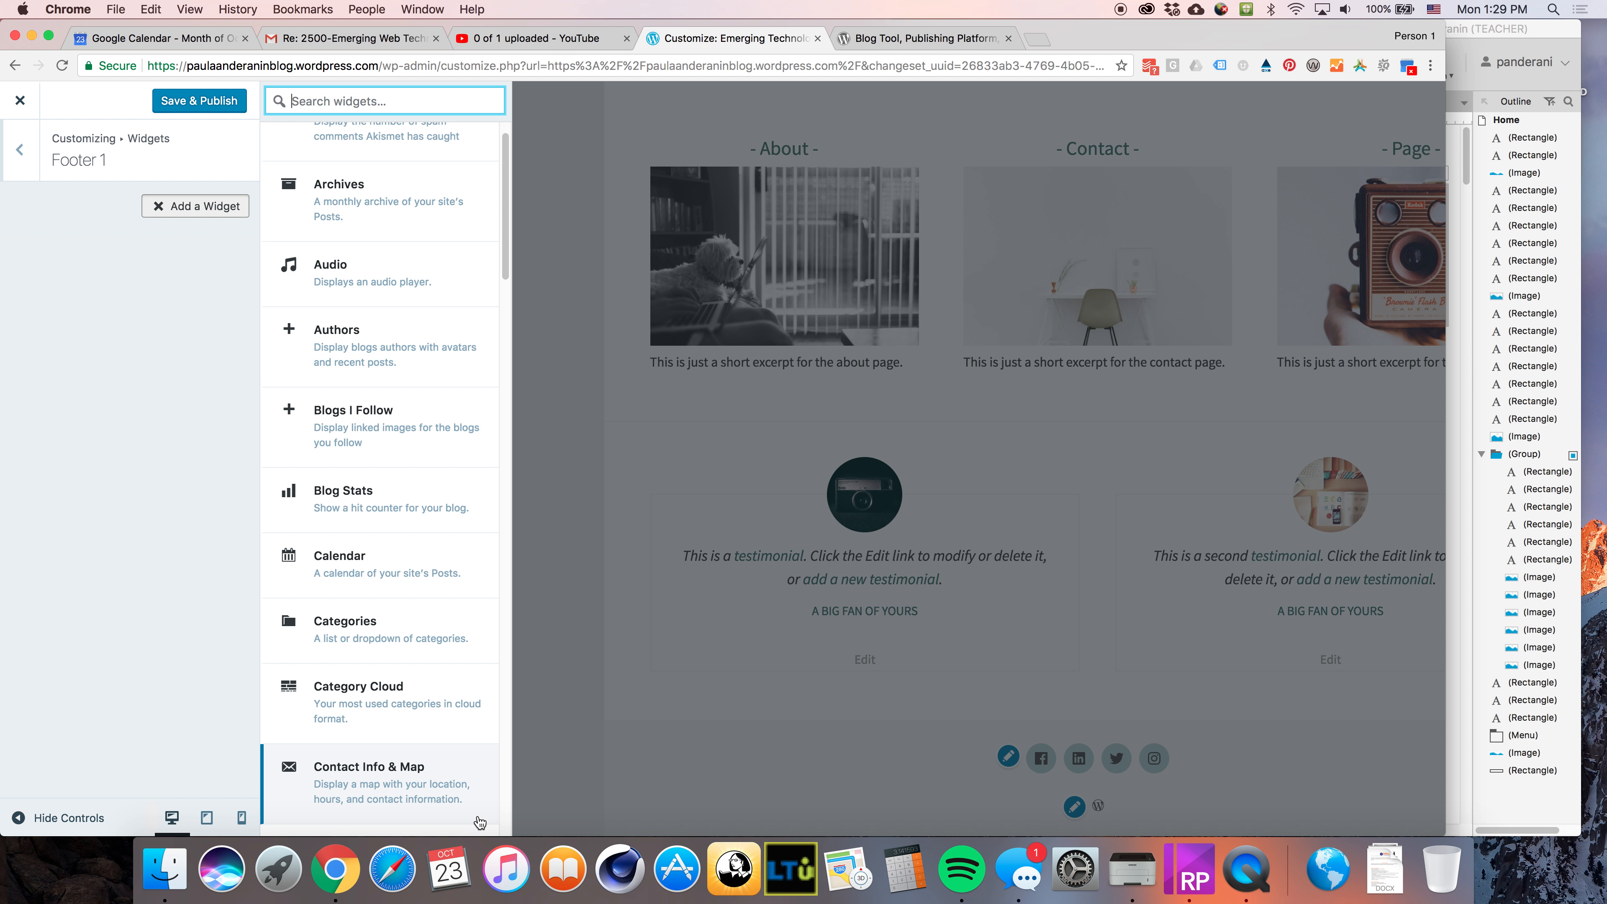
pyautogui.click(397, 785)
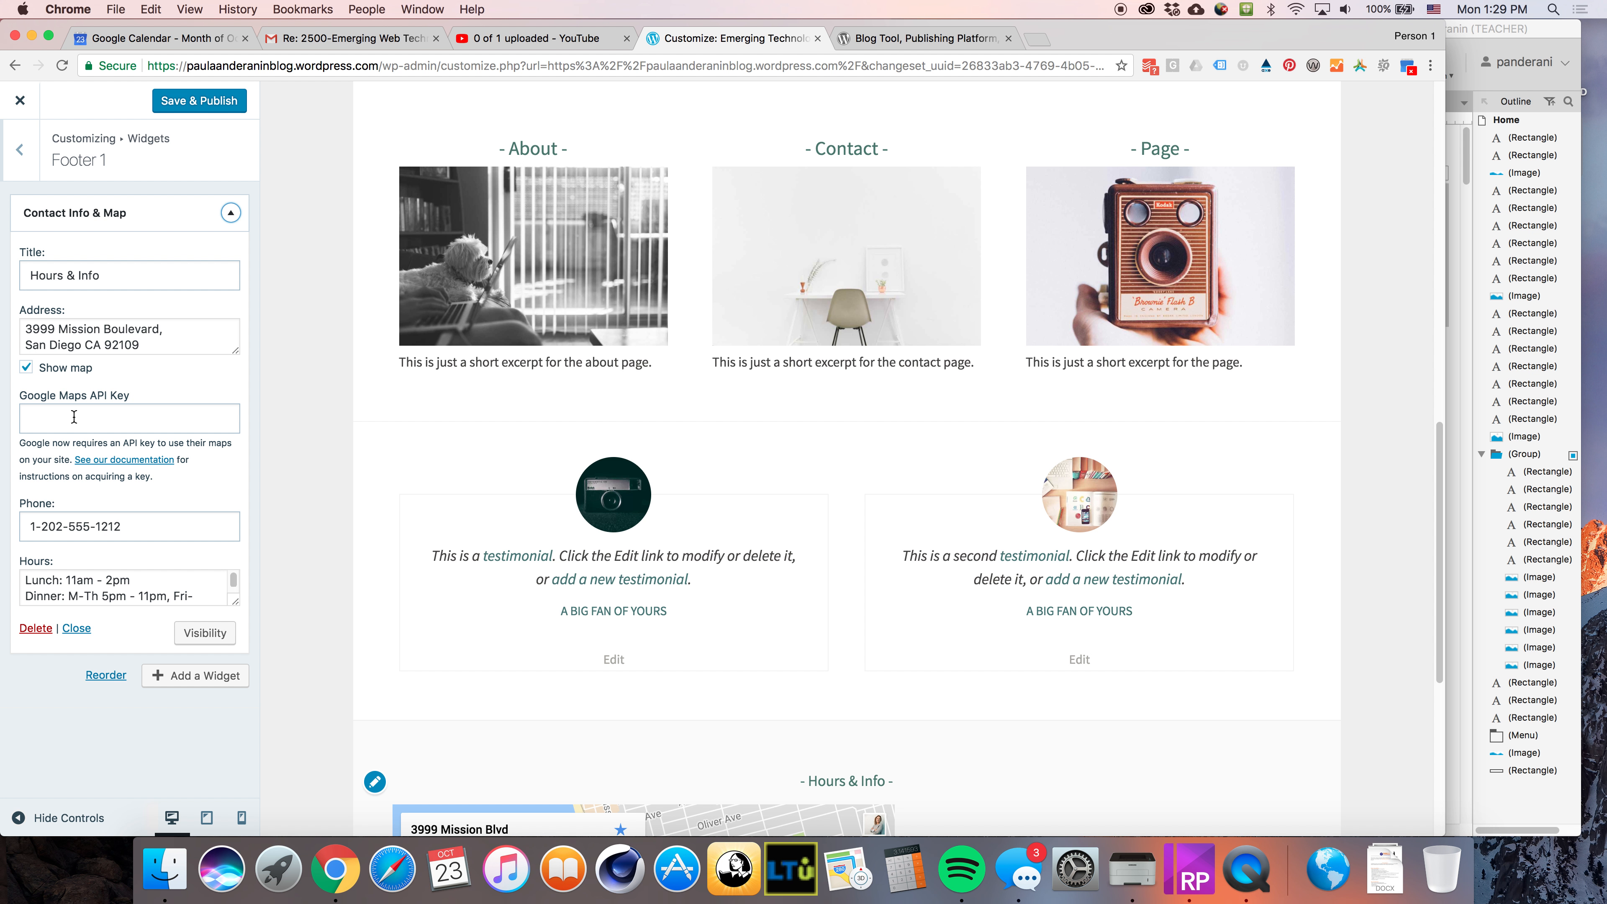
pyautogui.moveTo(21, 399); pyautogui.dragTo(143, 405)
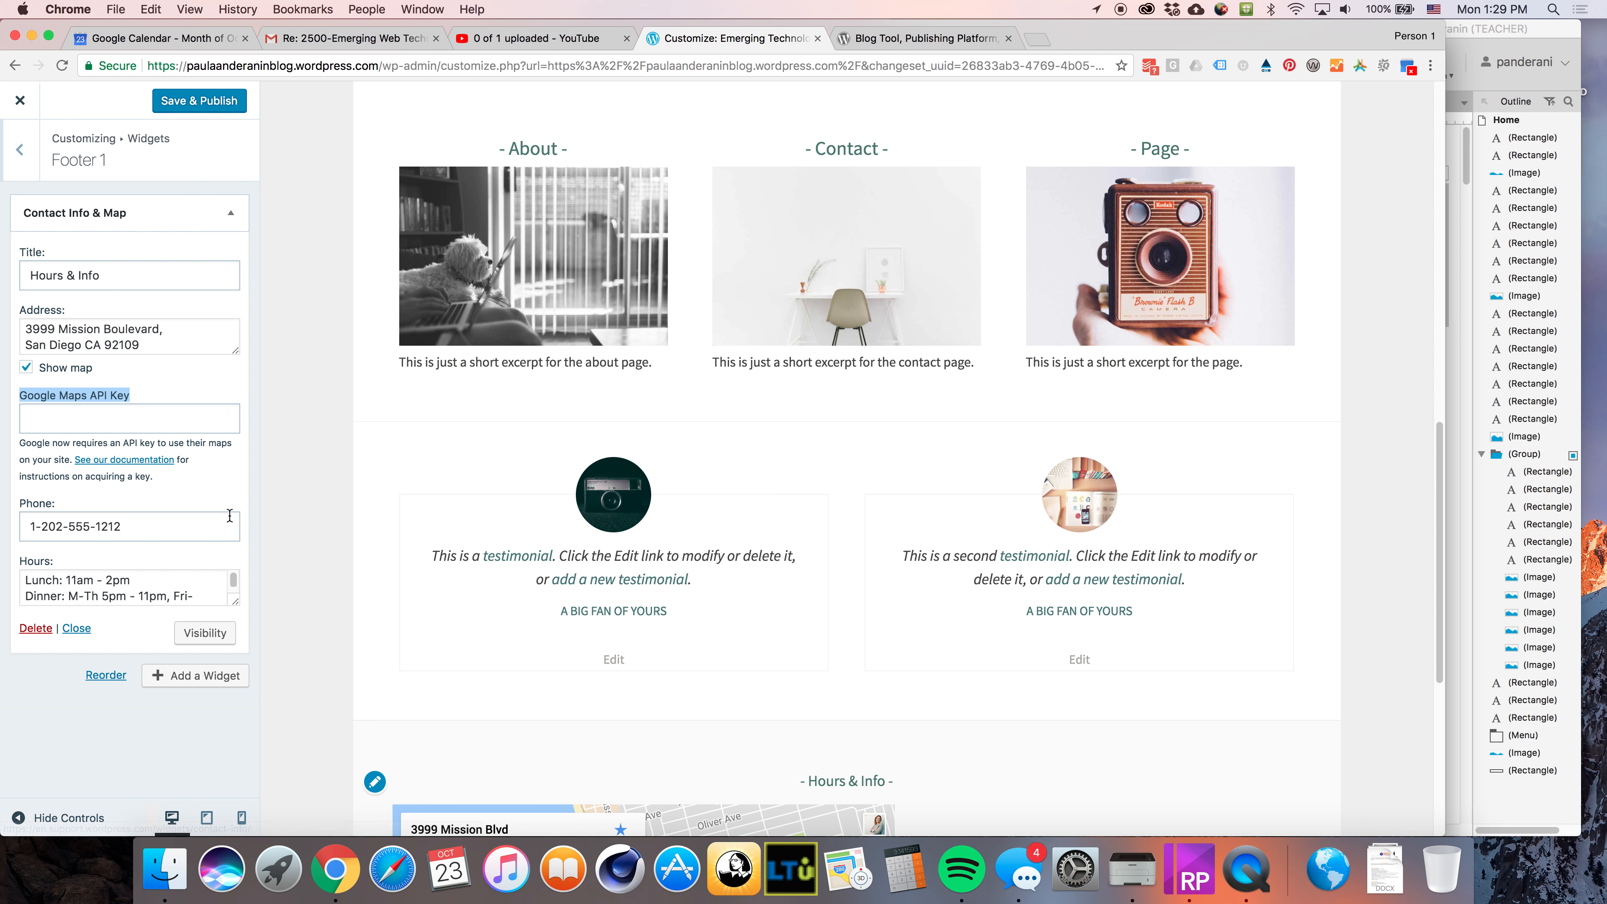
pyautogui.scroll(-5, 669, 668)
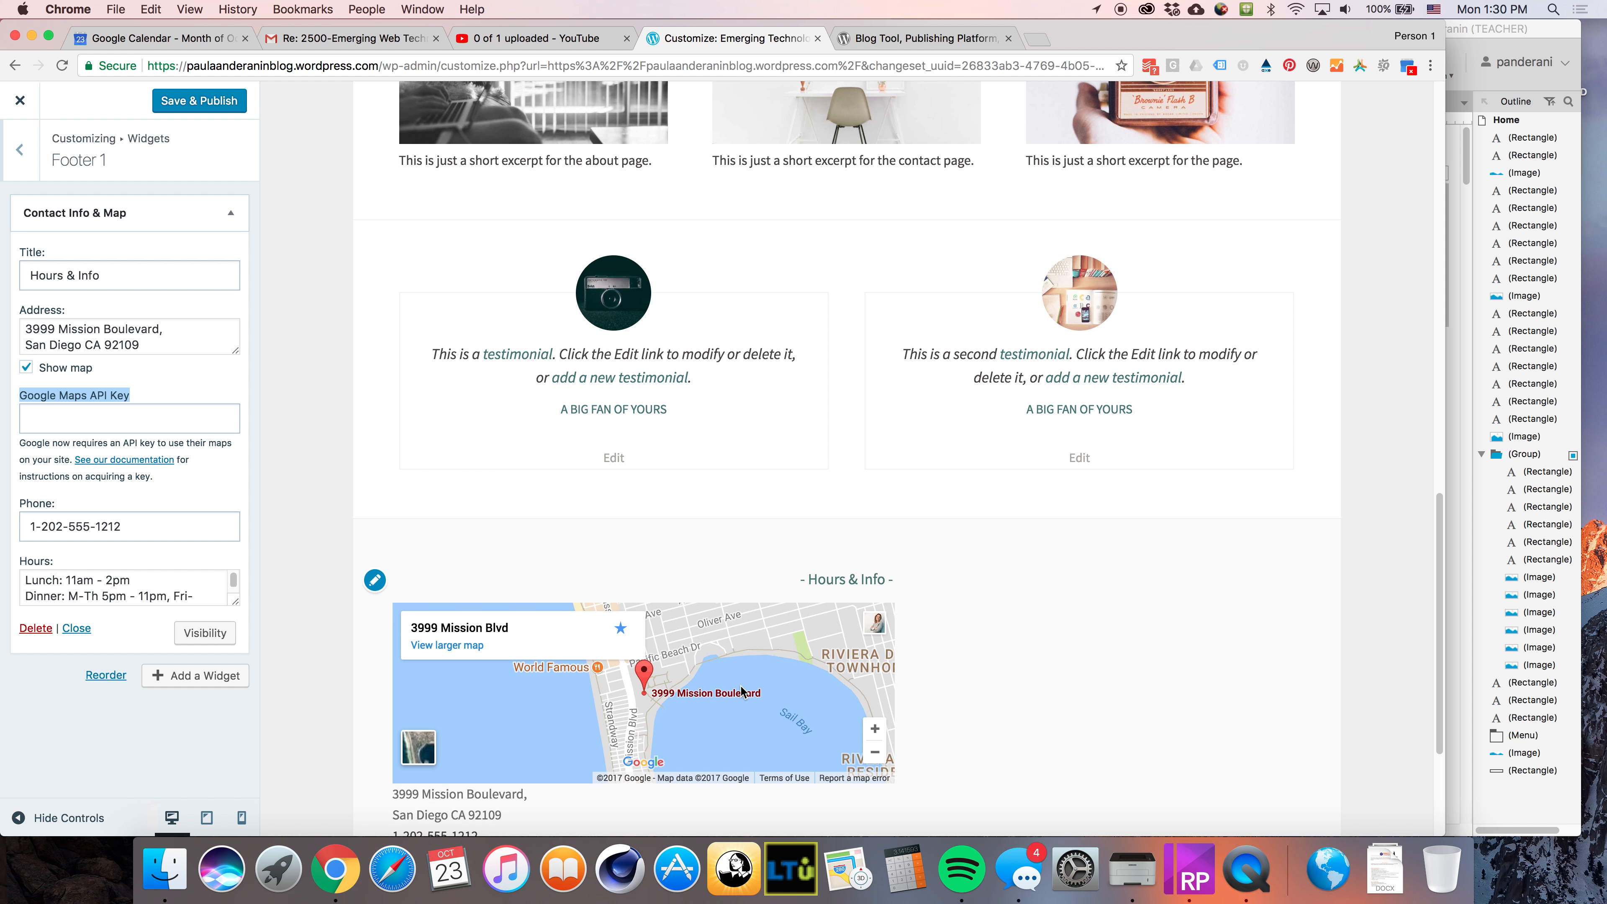
pyautogui.scroll(-3, 756, 694)
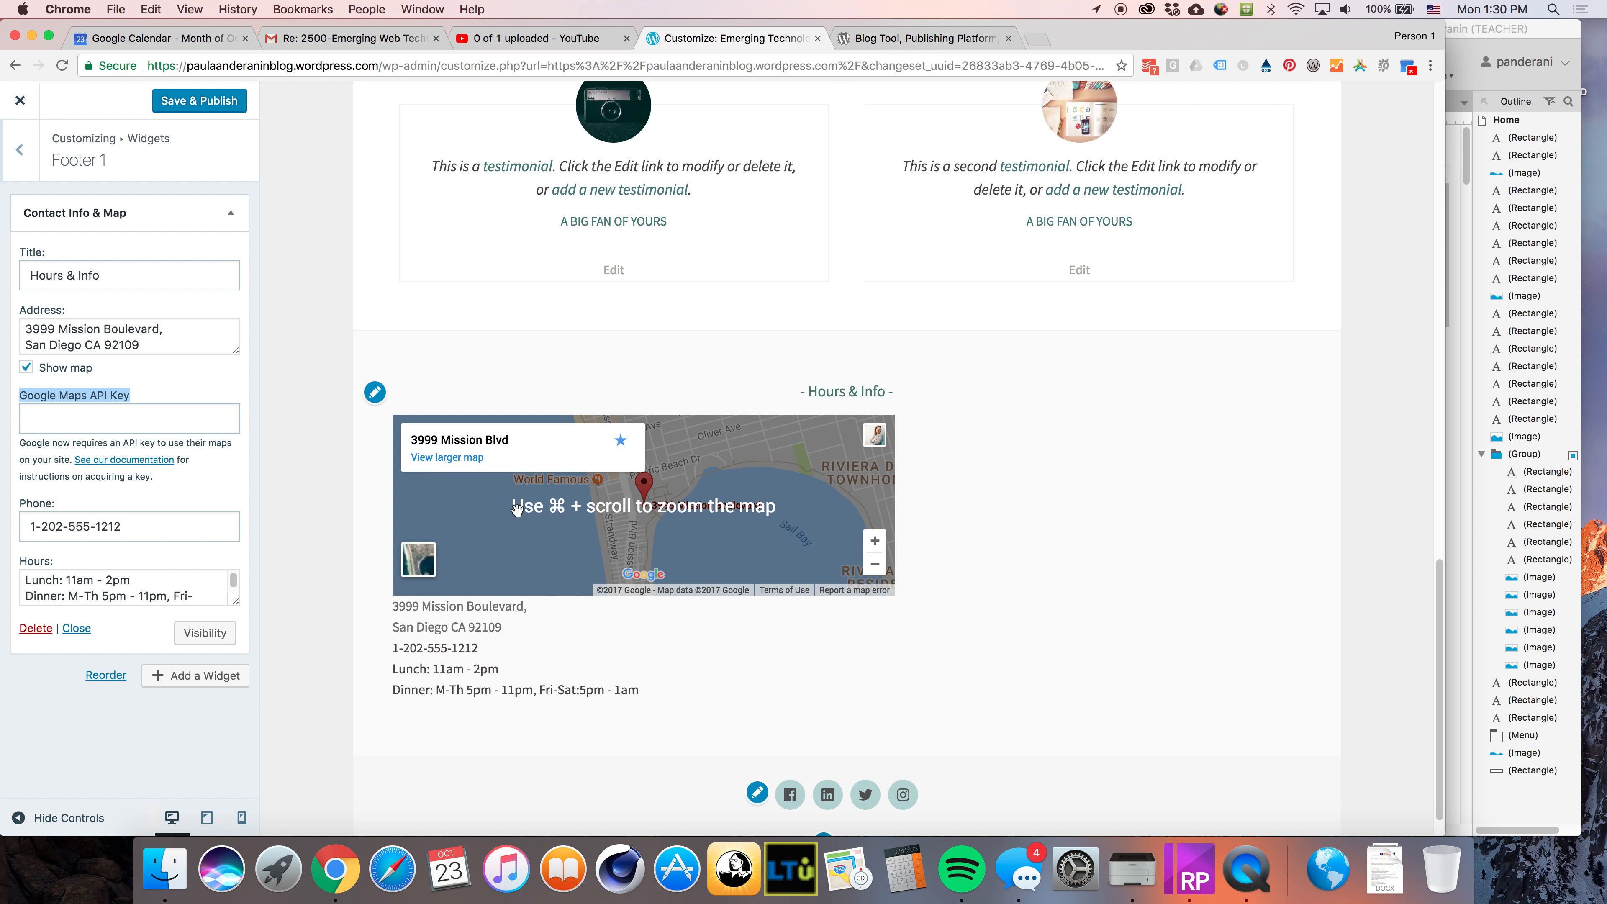
pyautogui.scroll(-1, 889, 454)
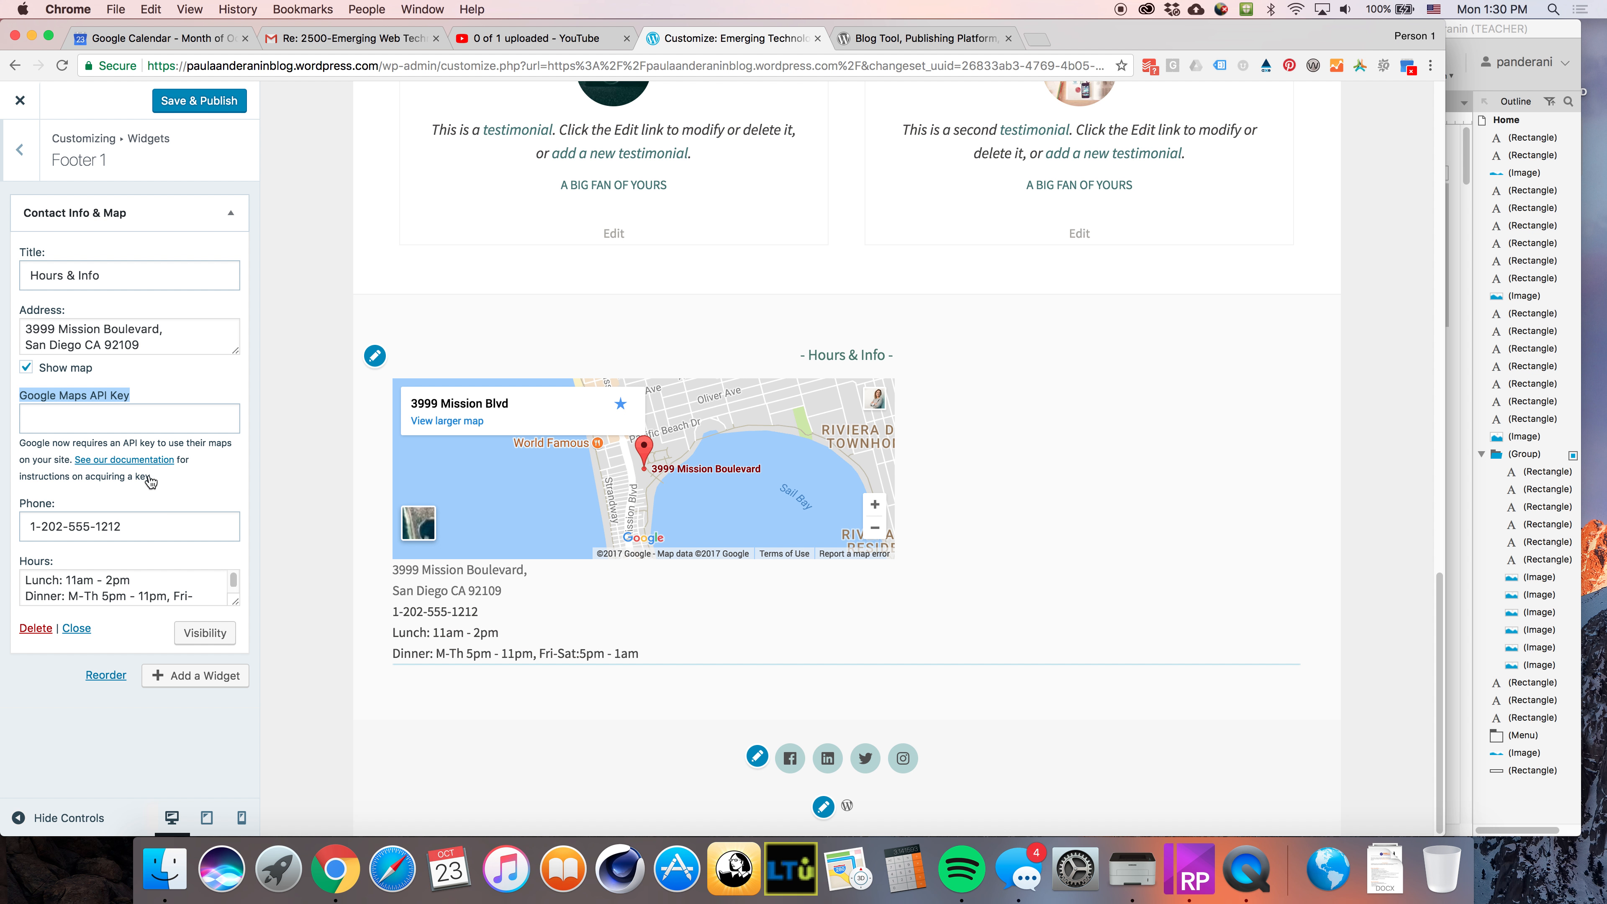
pyautogui.moveTo(162, 587); pyautogui.dragTo(25, 580)
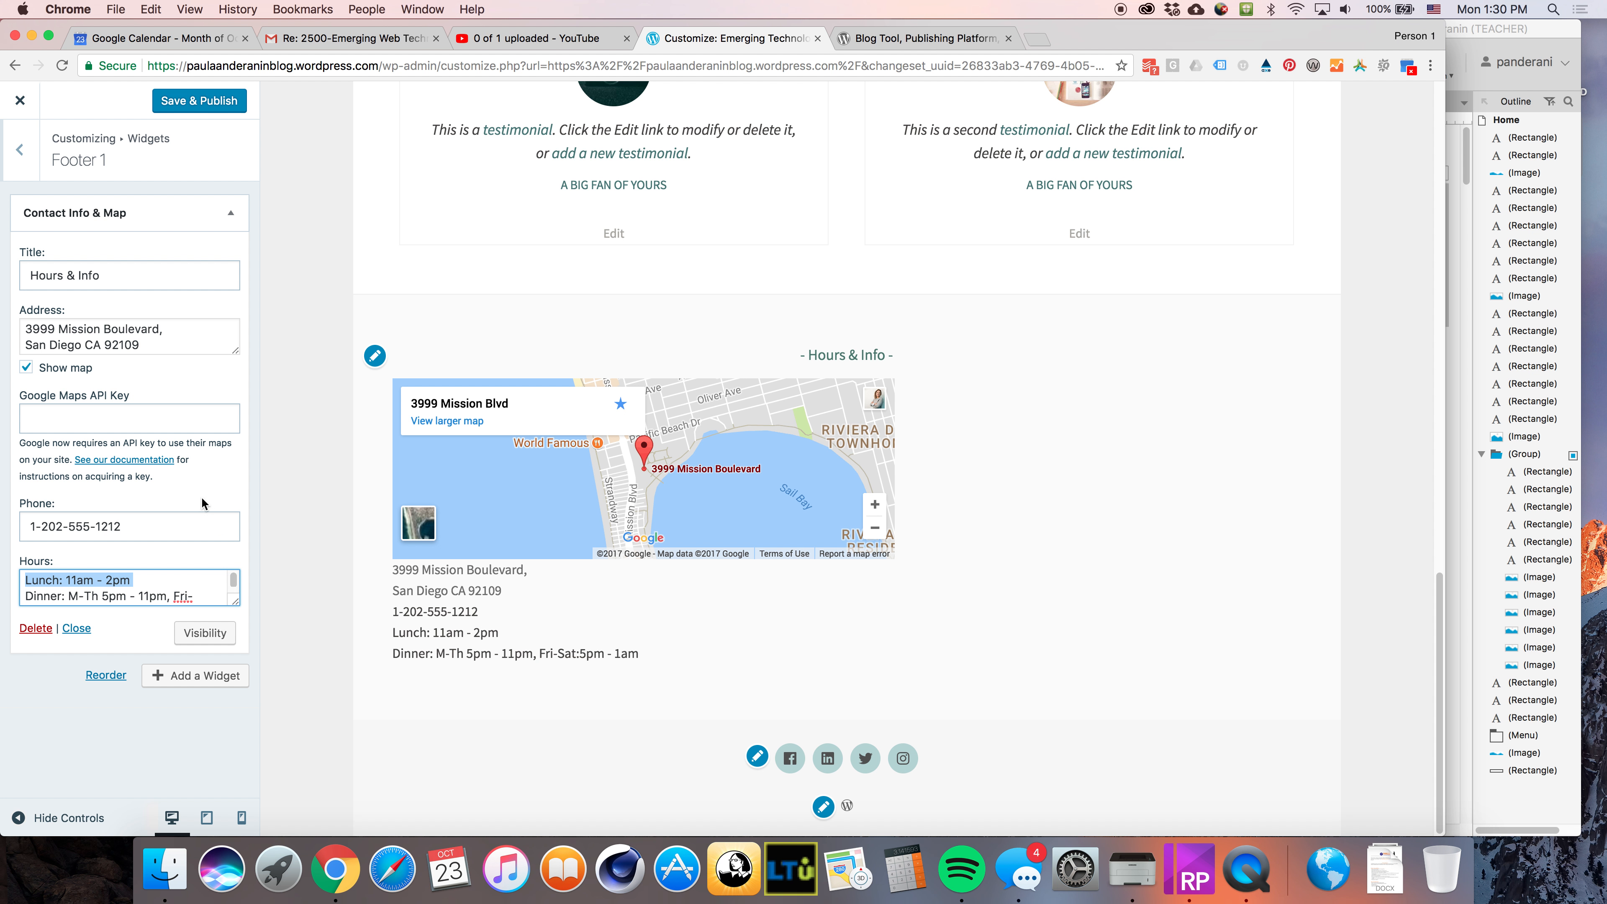
# Add an Archives widget to Footer 2 and title it Previous Posts
pyautogui.click(19, 149)
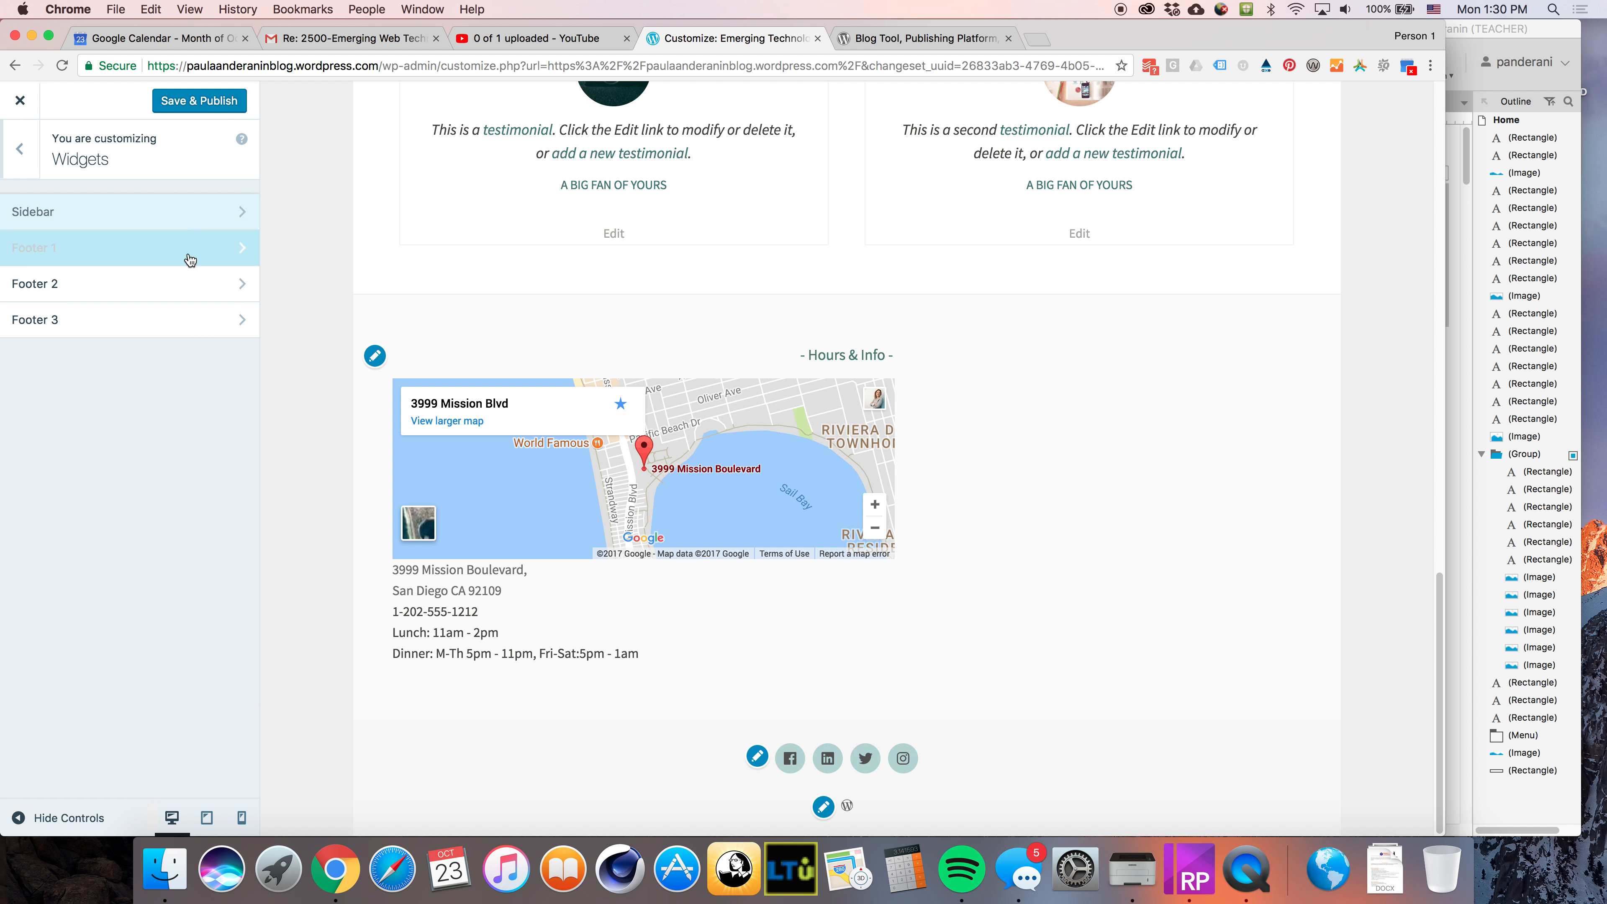
pyautogui.click(82, 285)
pyautogui.click(195, 206)
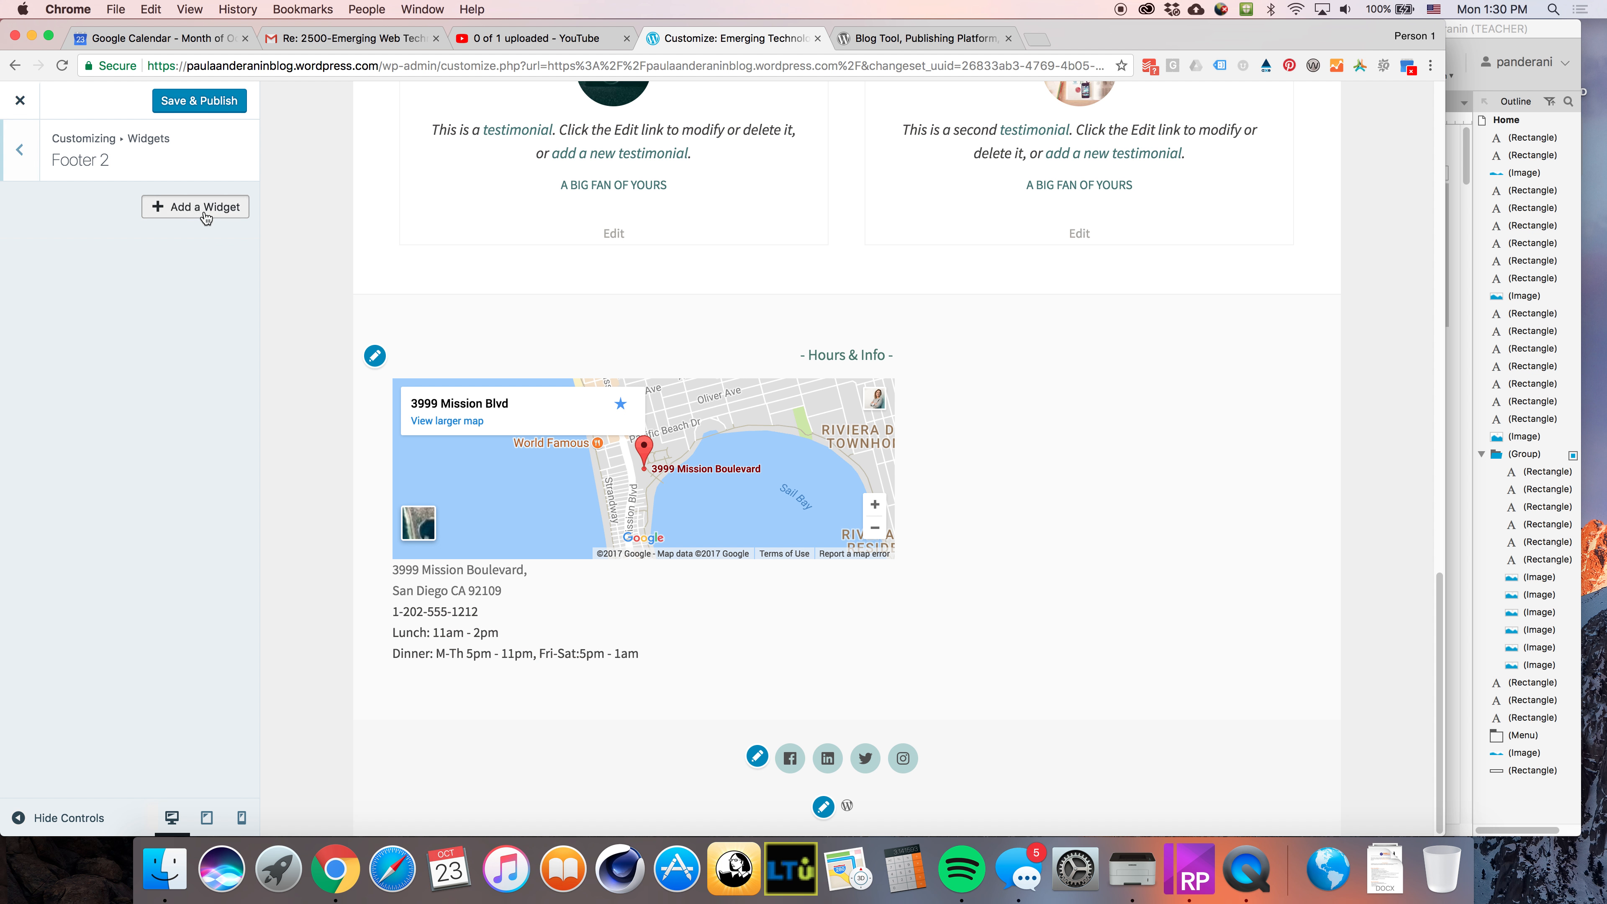
pyautogui.scroll(-5, 484, 507)
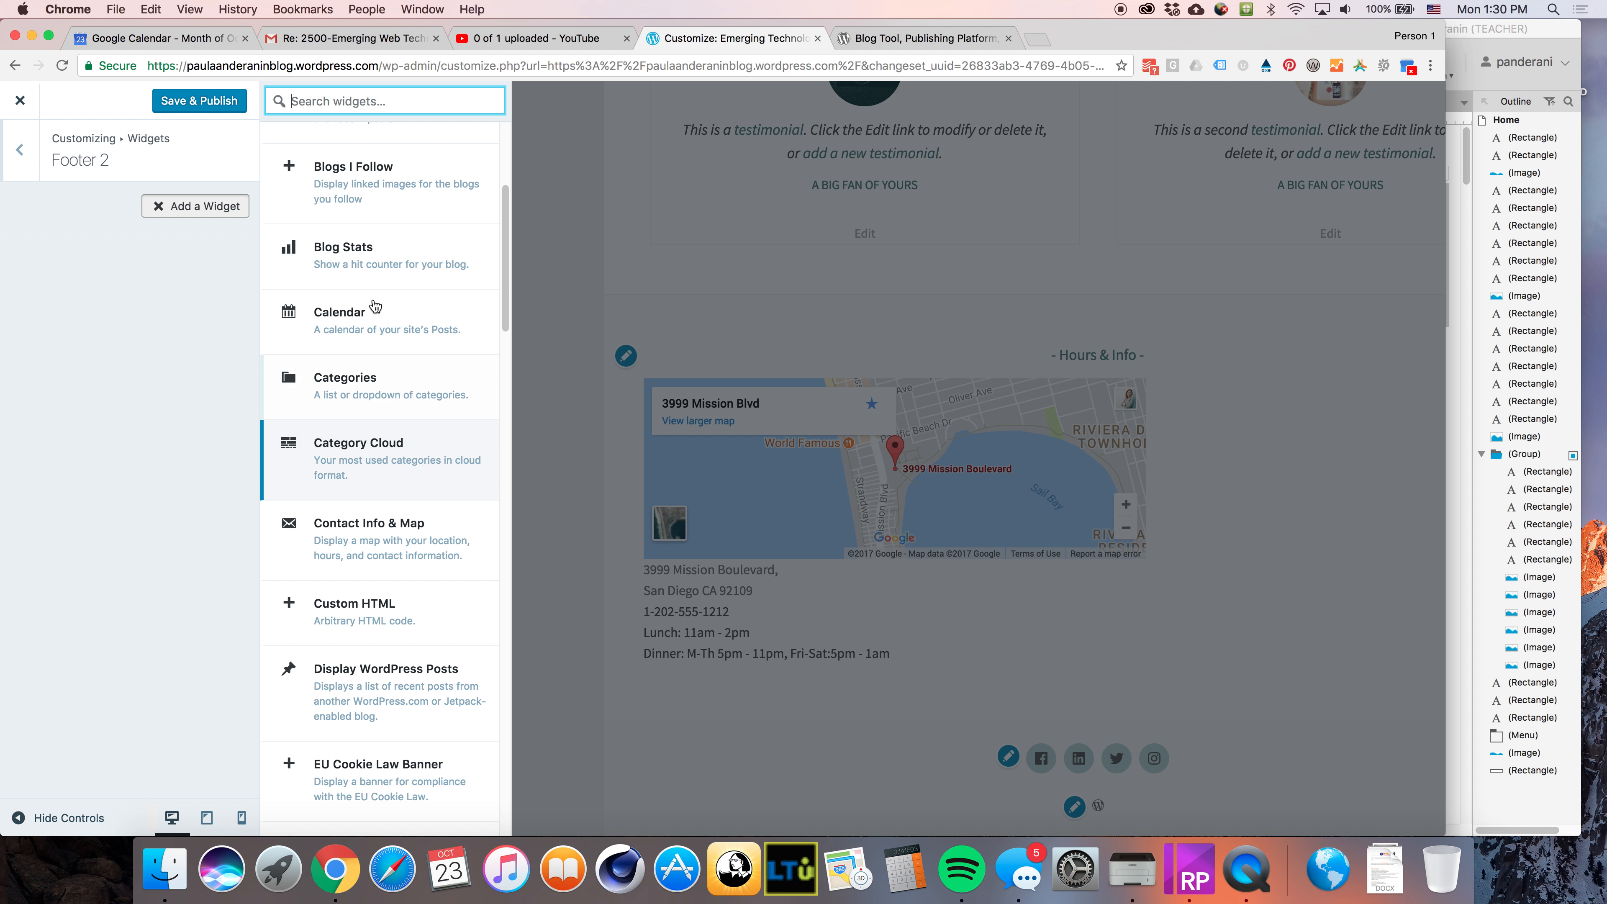
pyautogui.scroll(4, 369, 345)
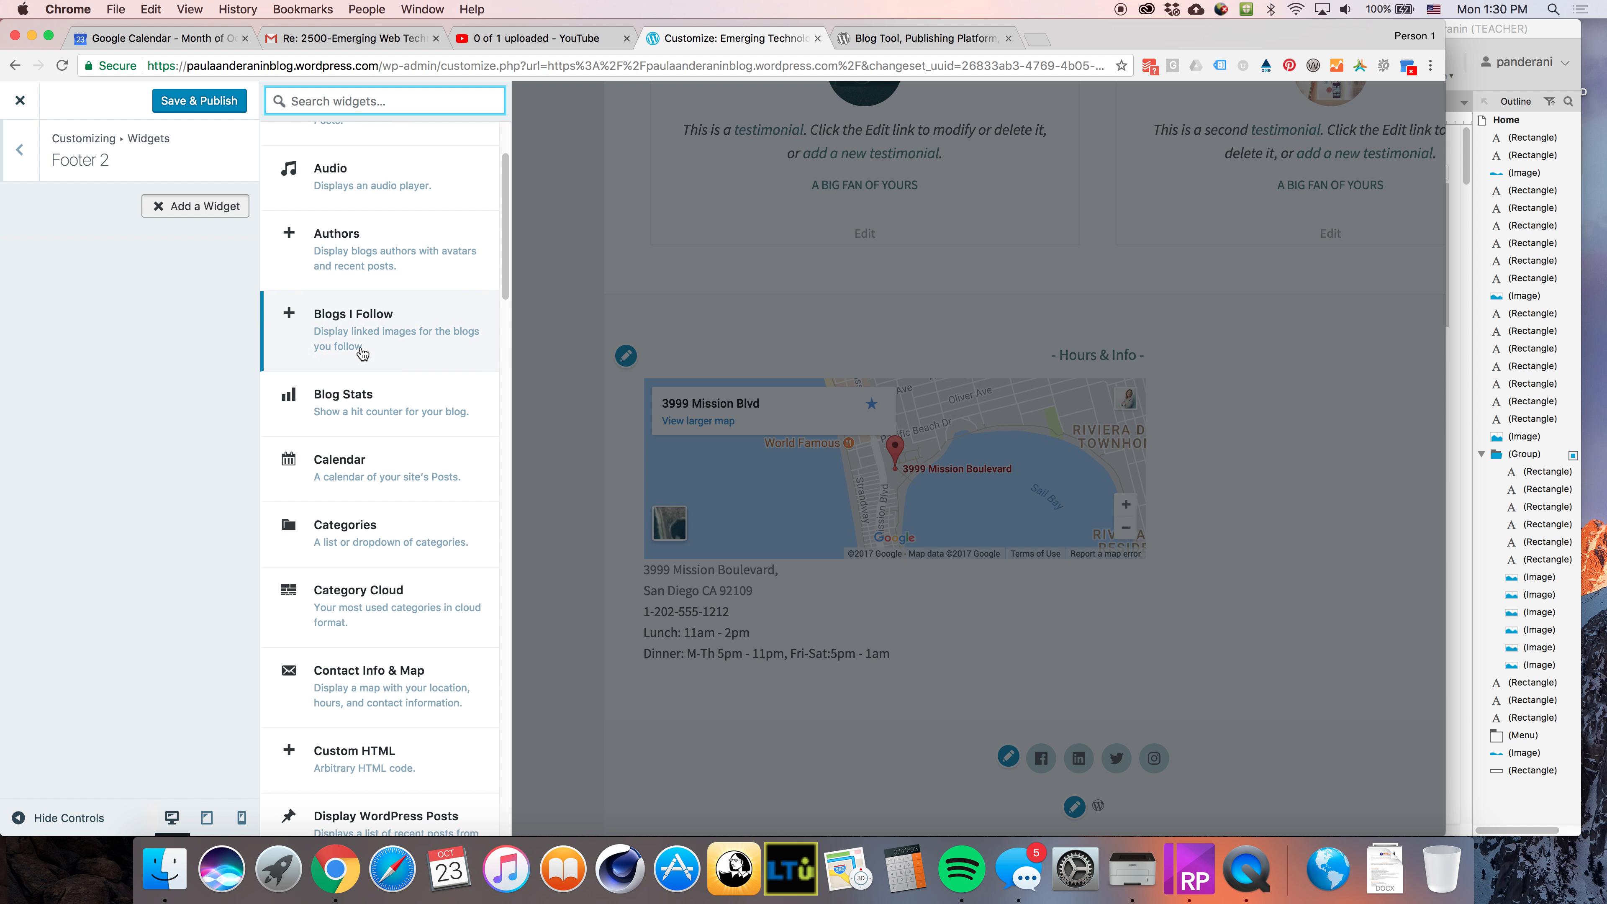
pyautogui.scroll(3, 380, 440)
pyautogui.scroll(1, 368, 439)
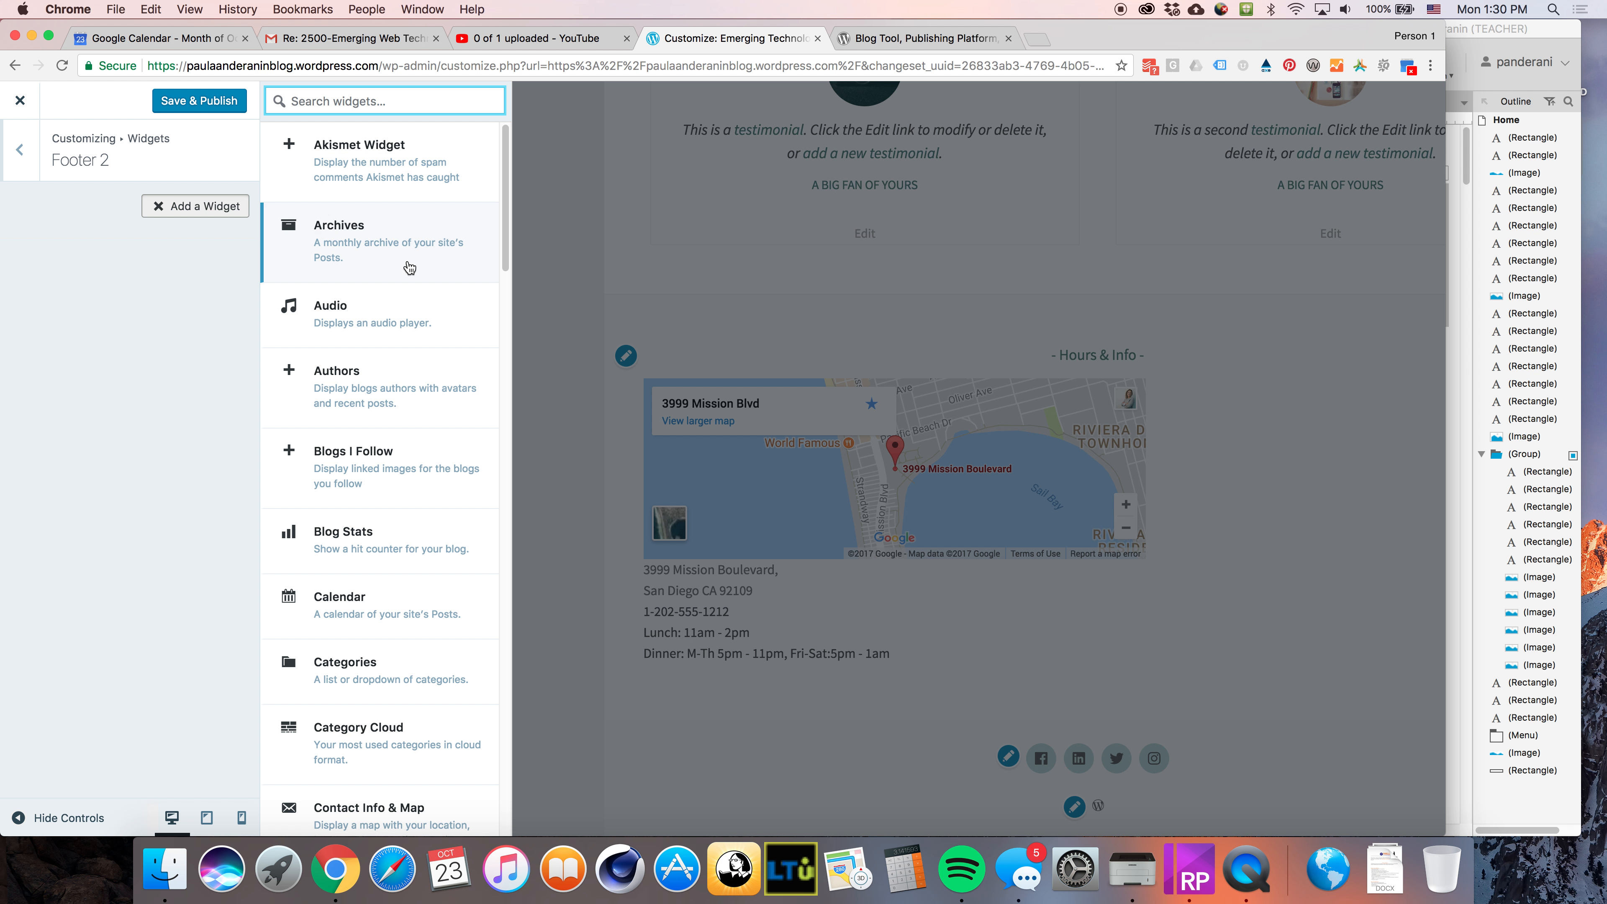
pyautogui.click(371, 246)
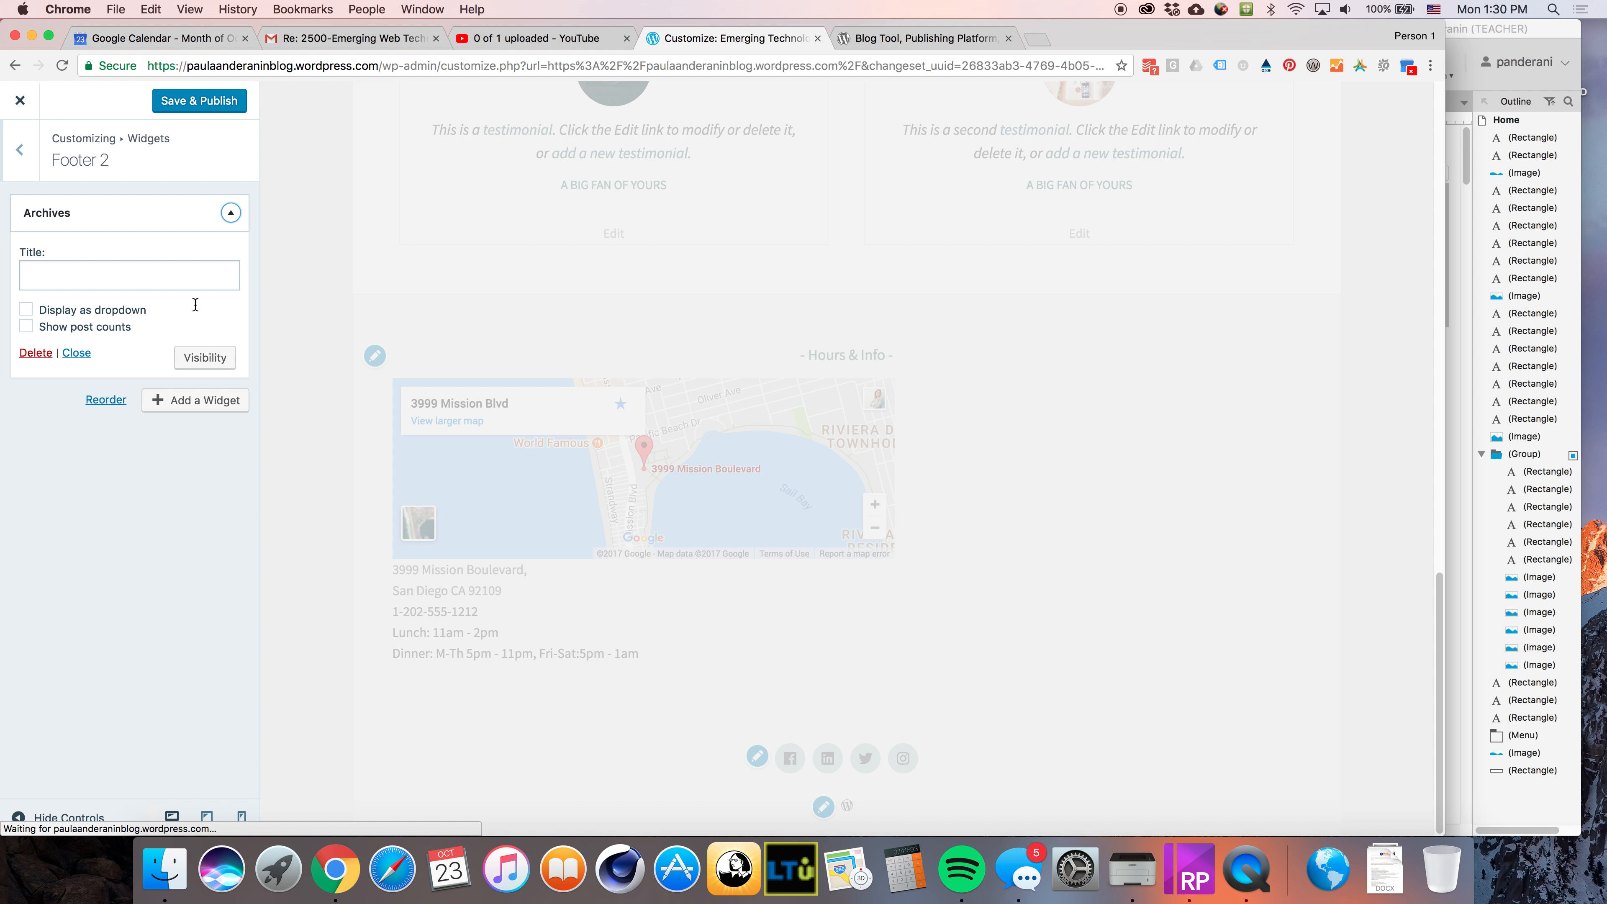
pyautogui.click(107, 276)
pyautogui.write('Previous Posts')
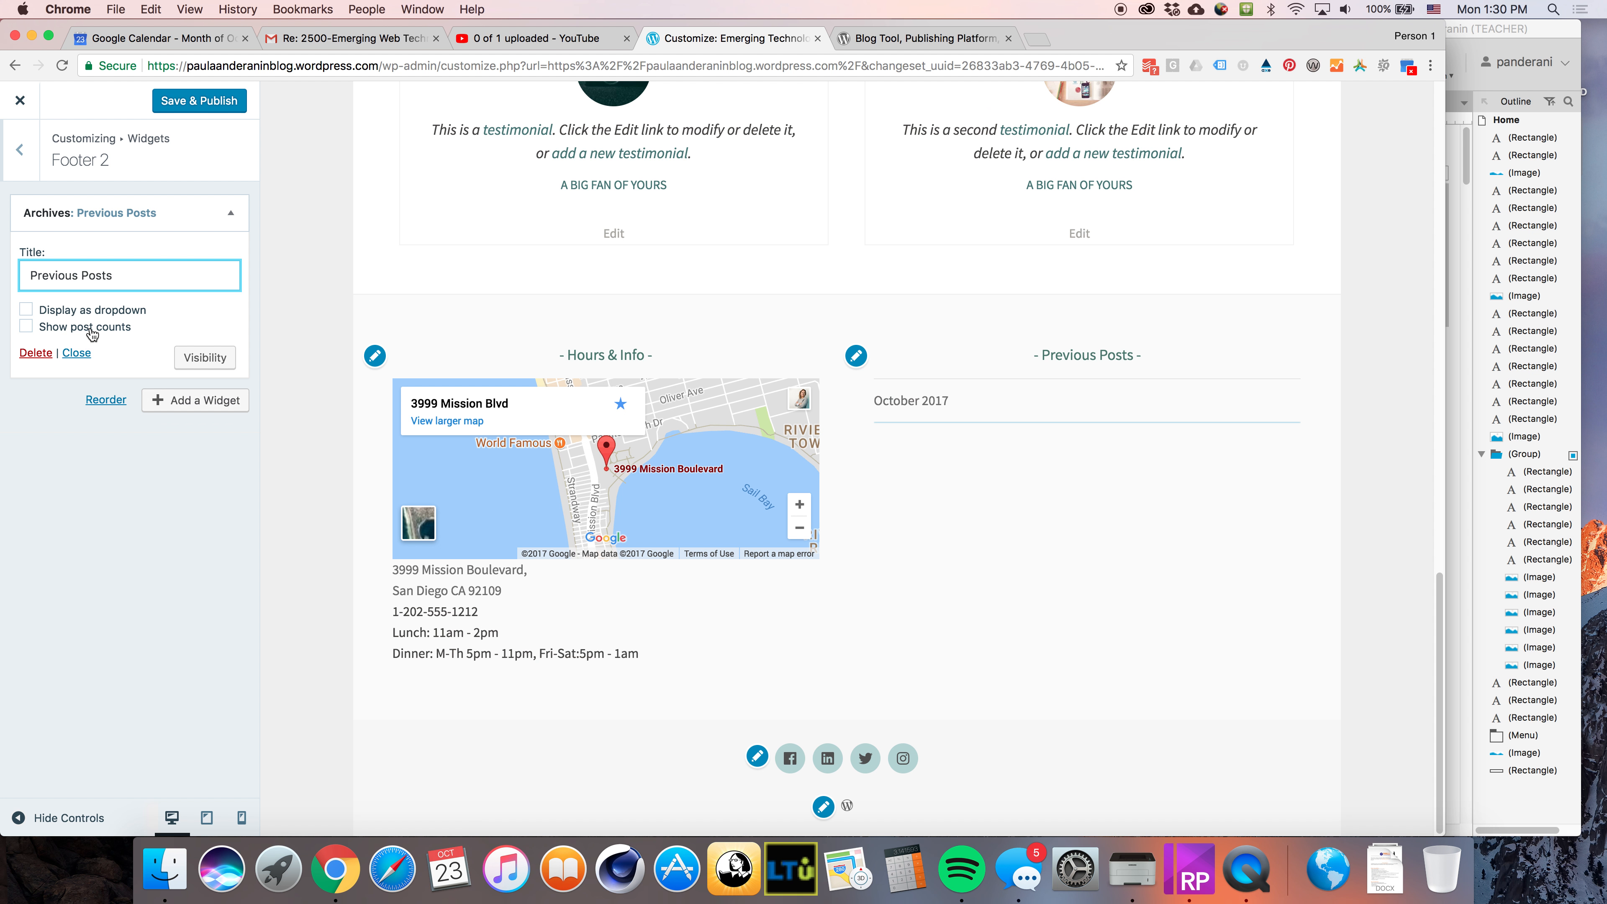
# Try the Archives widget's Show post counts and Display as dropdown options, then turn both off again
pyautogui.click(105, 335)
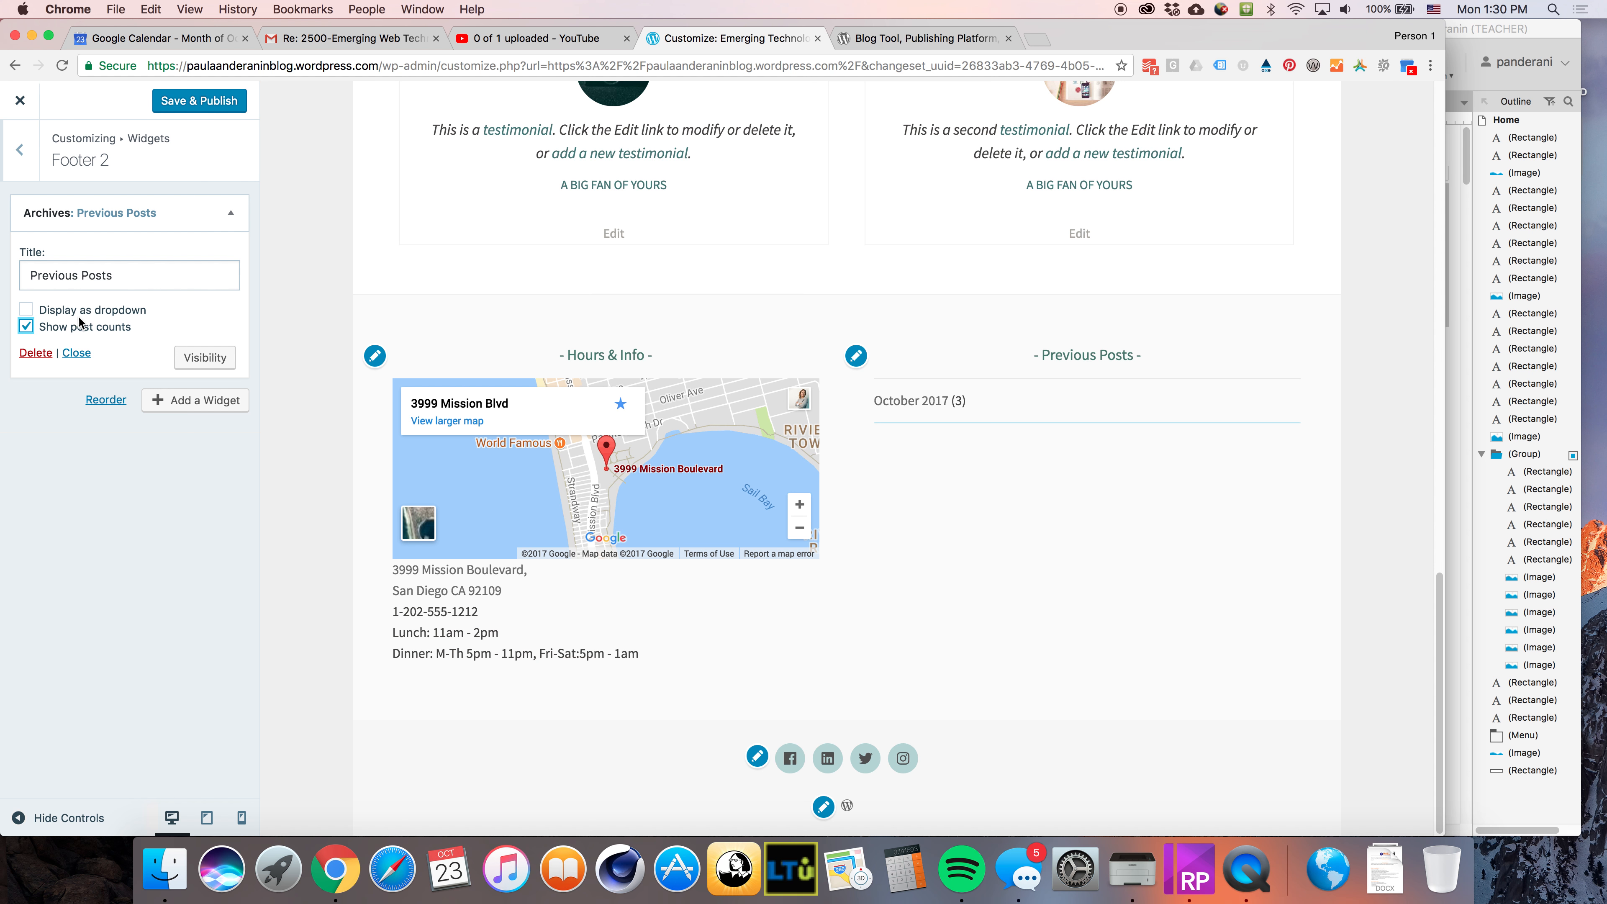
pyautogui.click(93, 310)
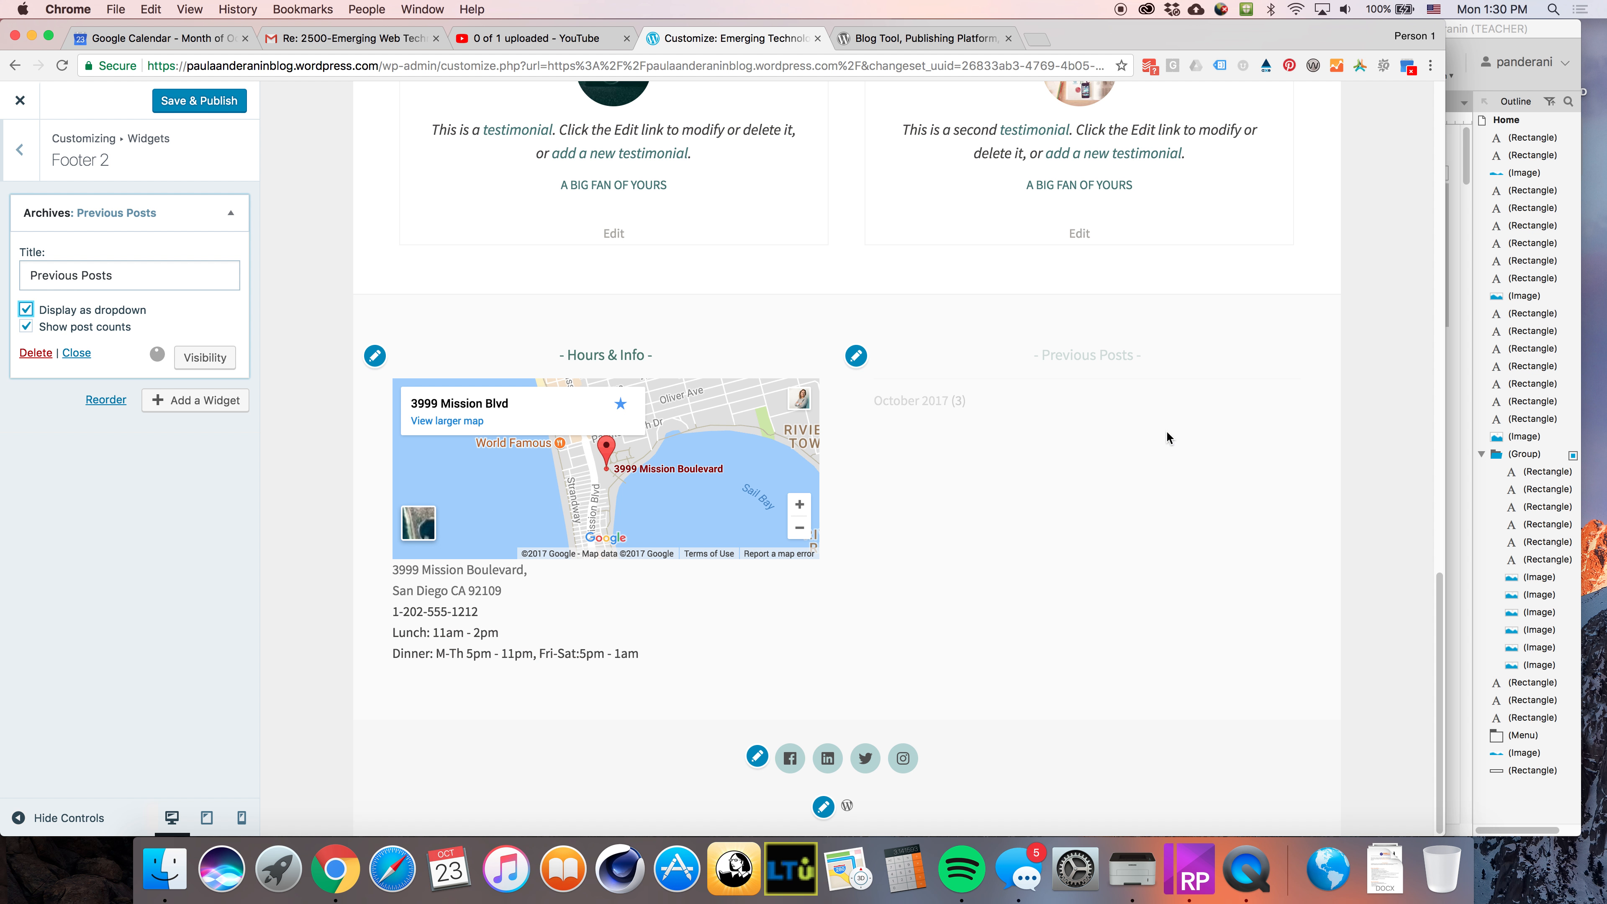
pyautogui.click(921, 389)
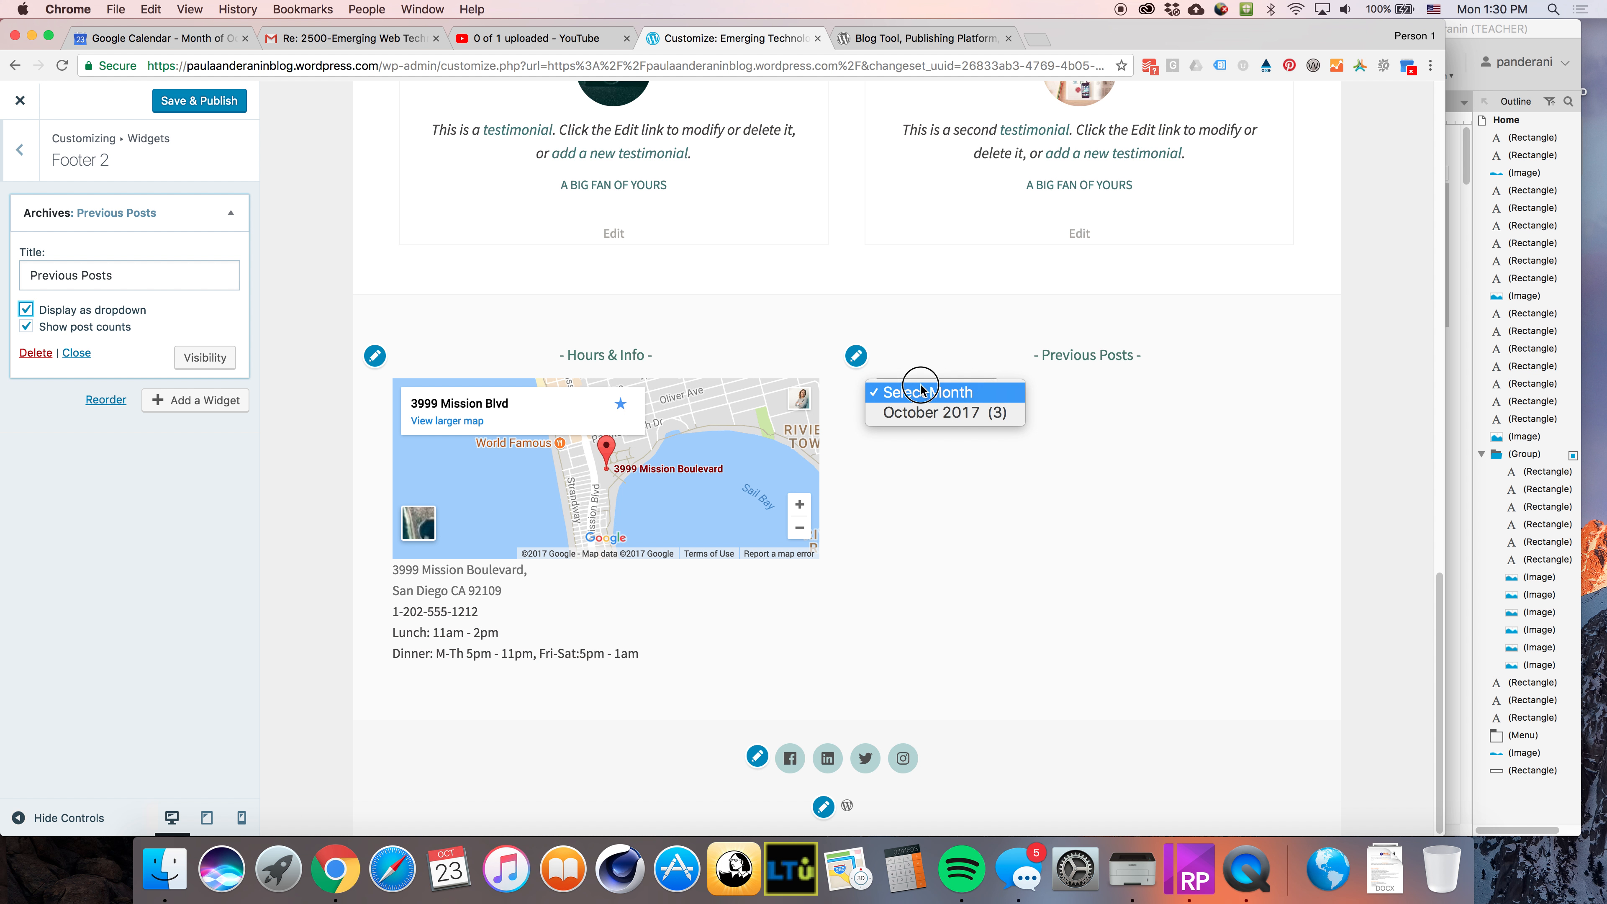
pyautogui.click(1173, 449)
pyautogui.click(118, 311)
pyautogui.click(118, 323)
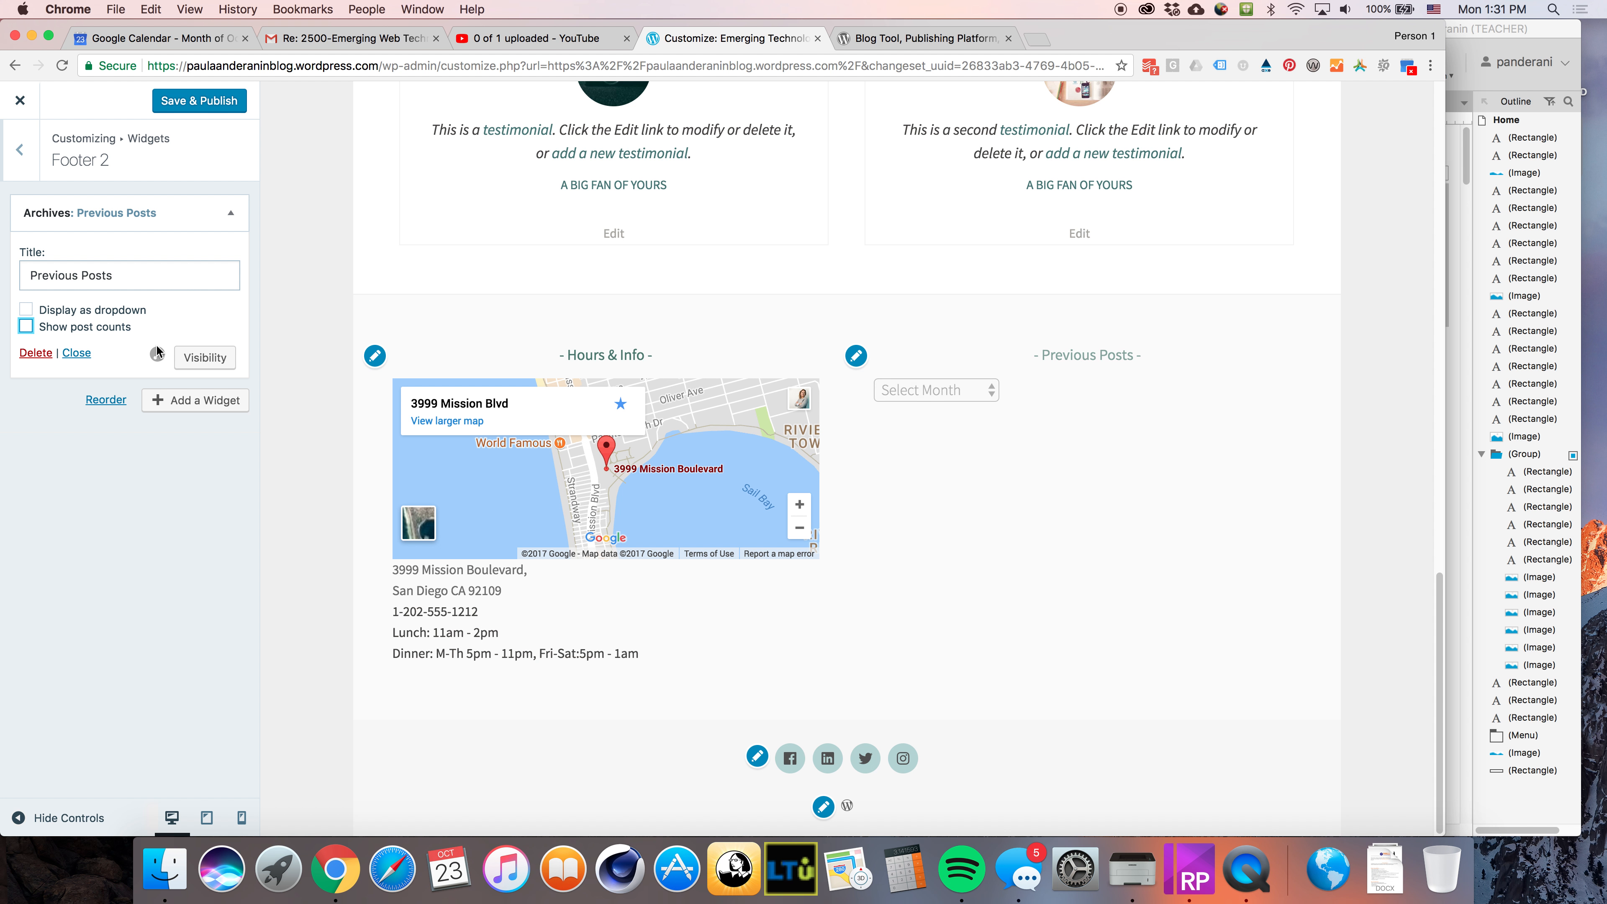
# Open the Footer 3 widget area and add a Gallery widget from the widget list
pyautogui.click(40, 159)
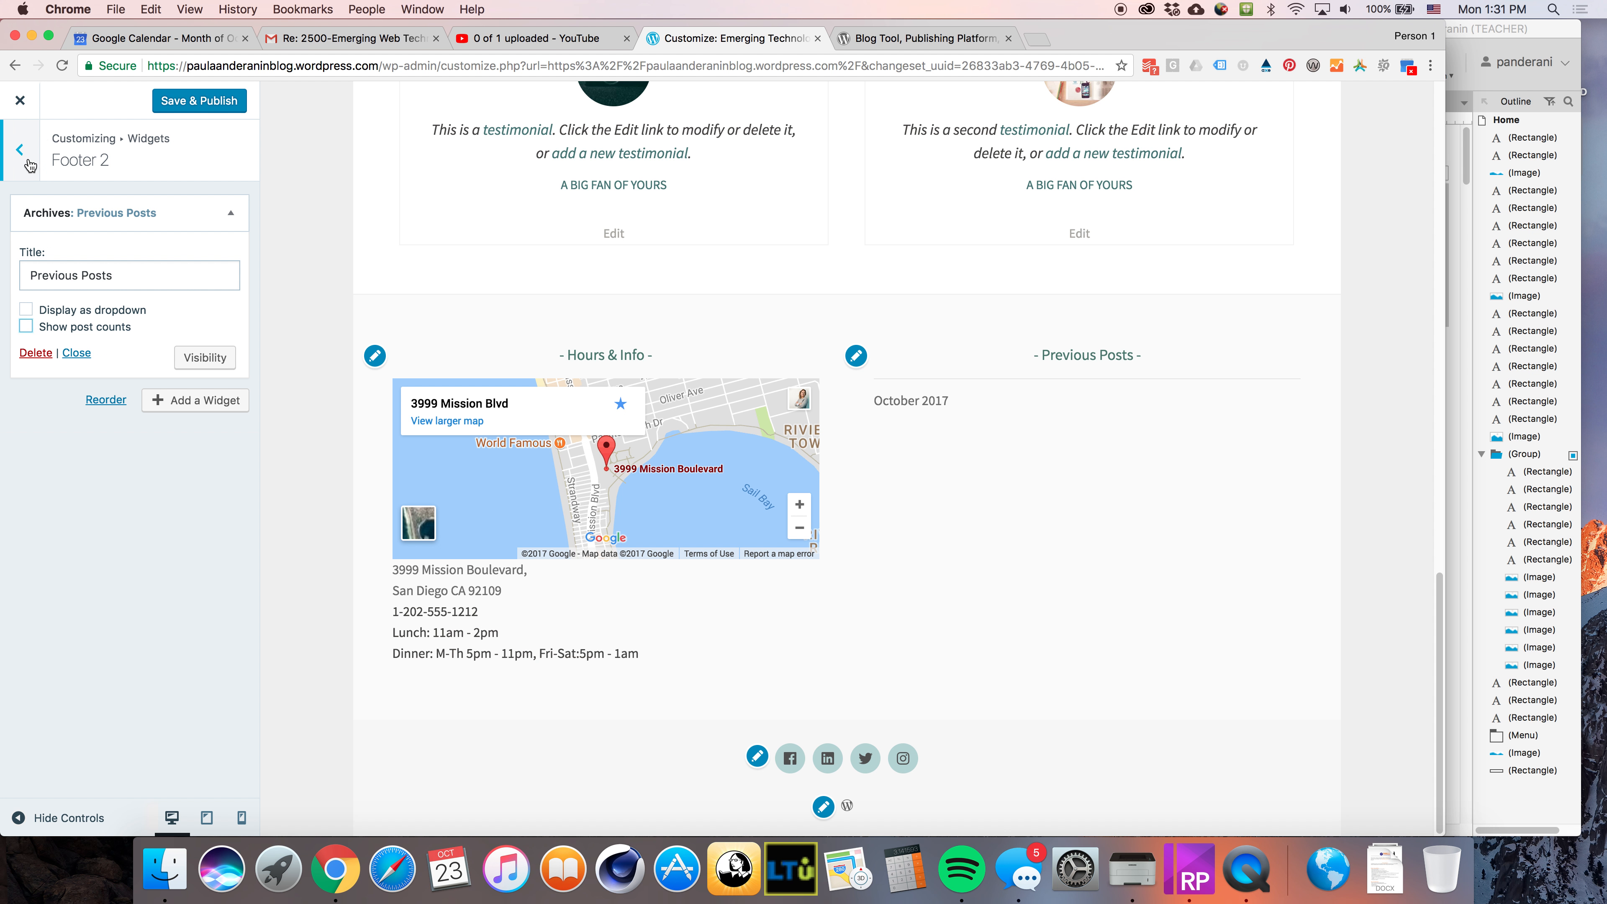
pyautogui.click(89, 326)
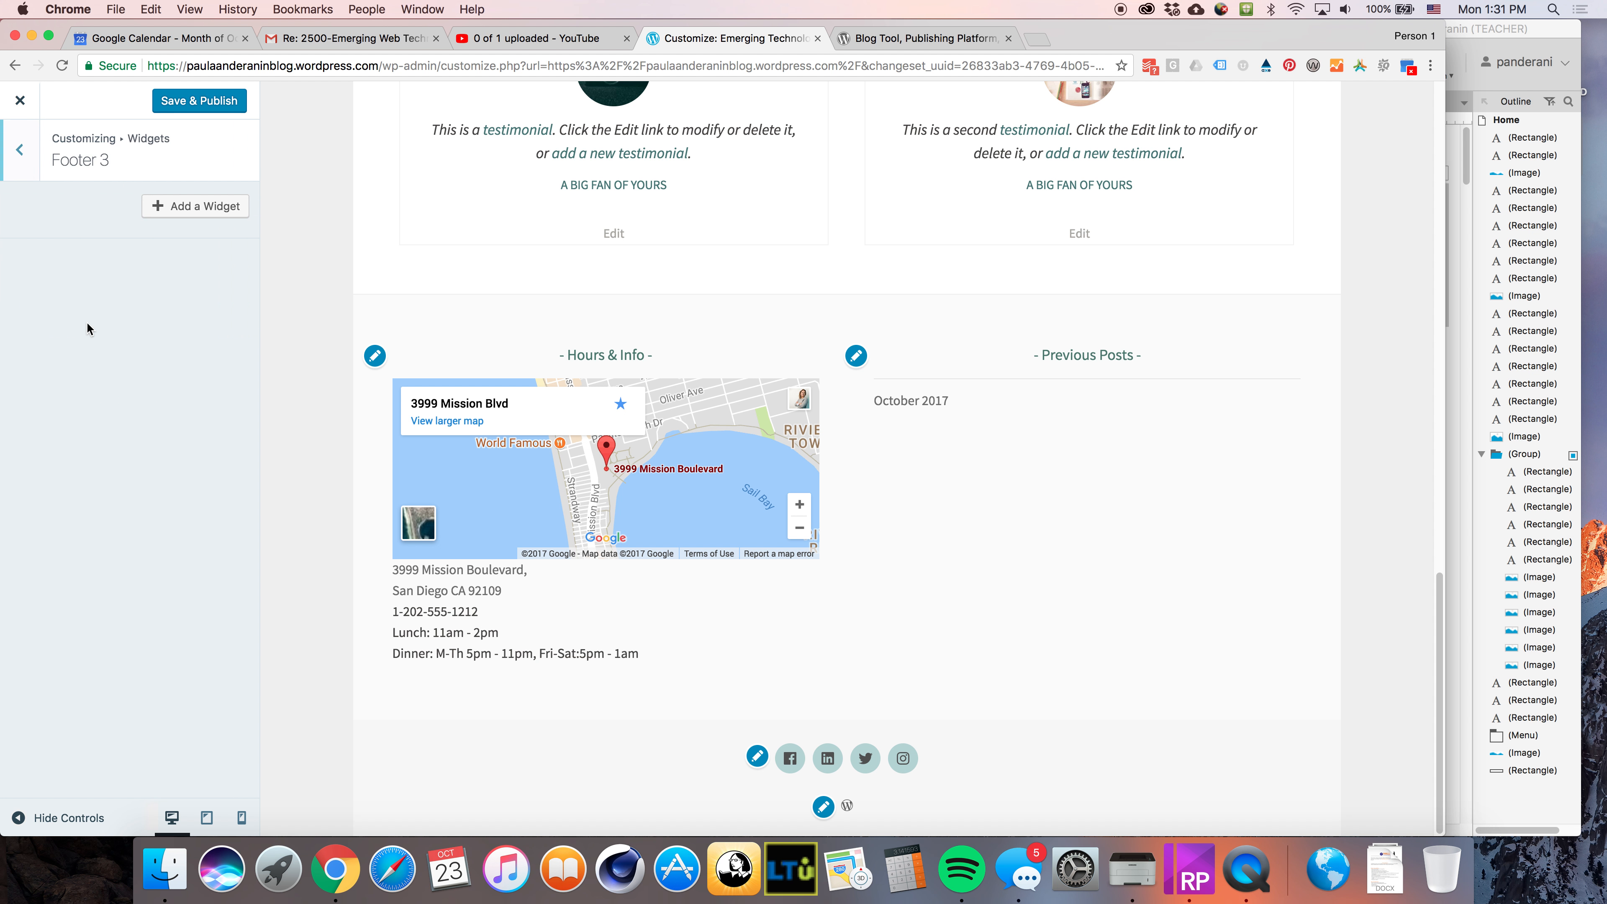
pyautogui.click(216, 211)
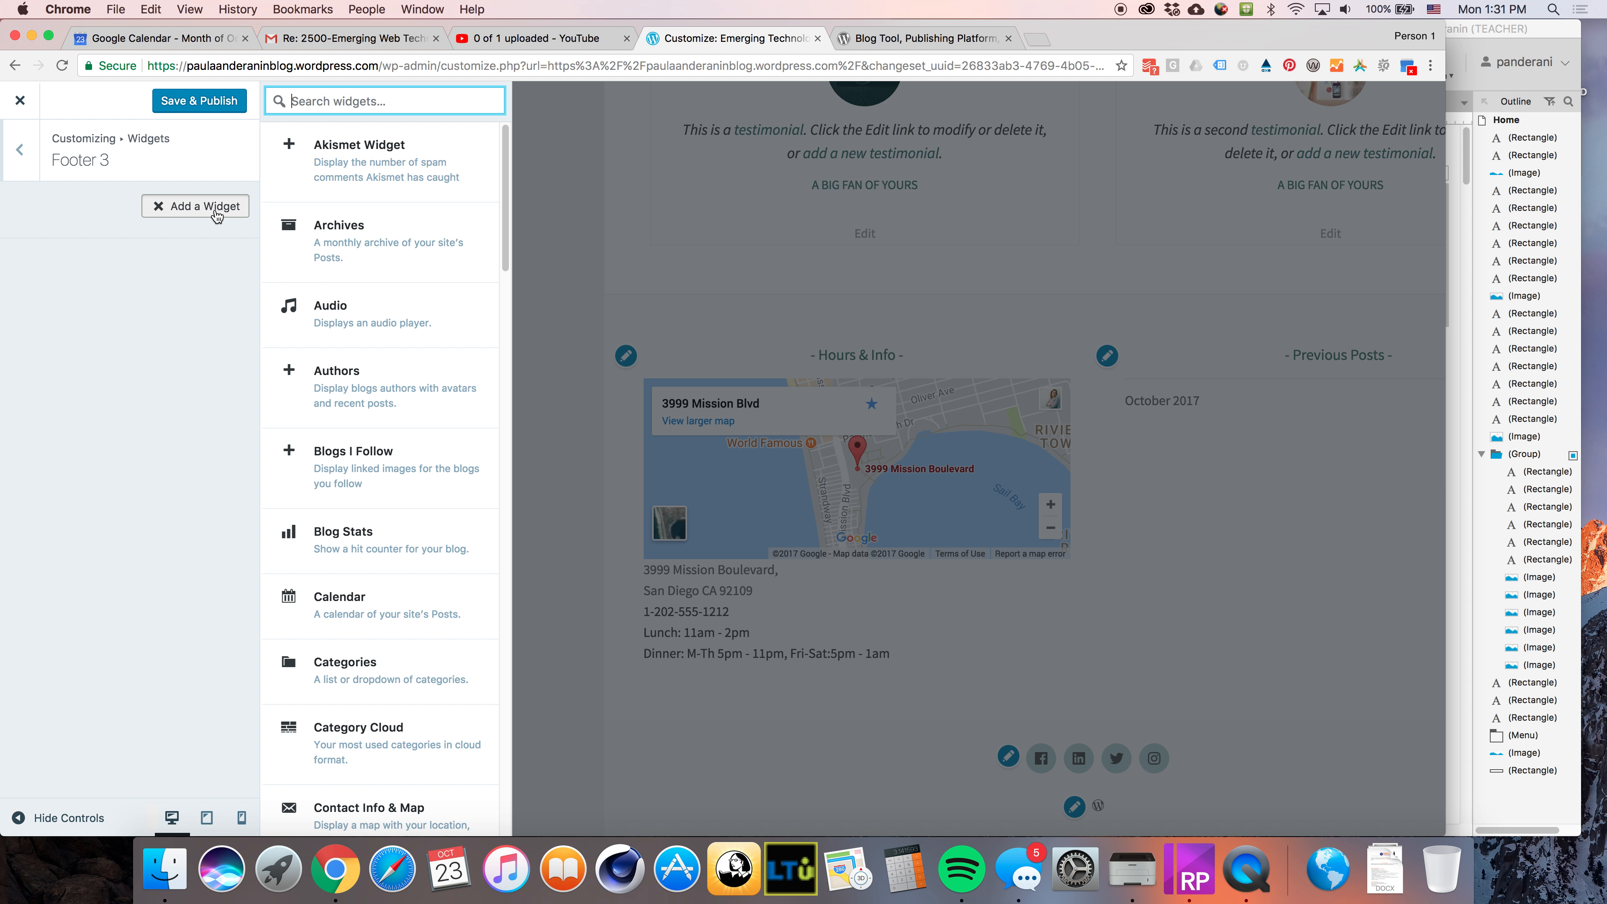
pyautogui.scroll(-10, 418, 709)
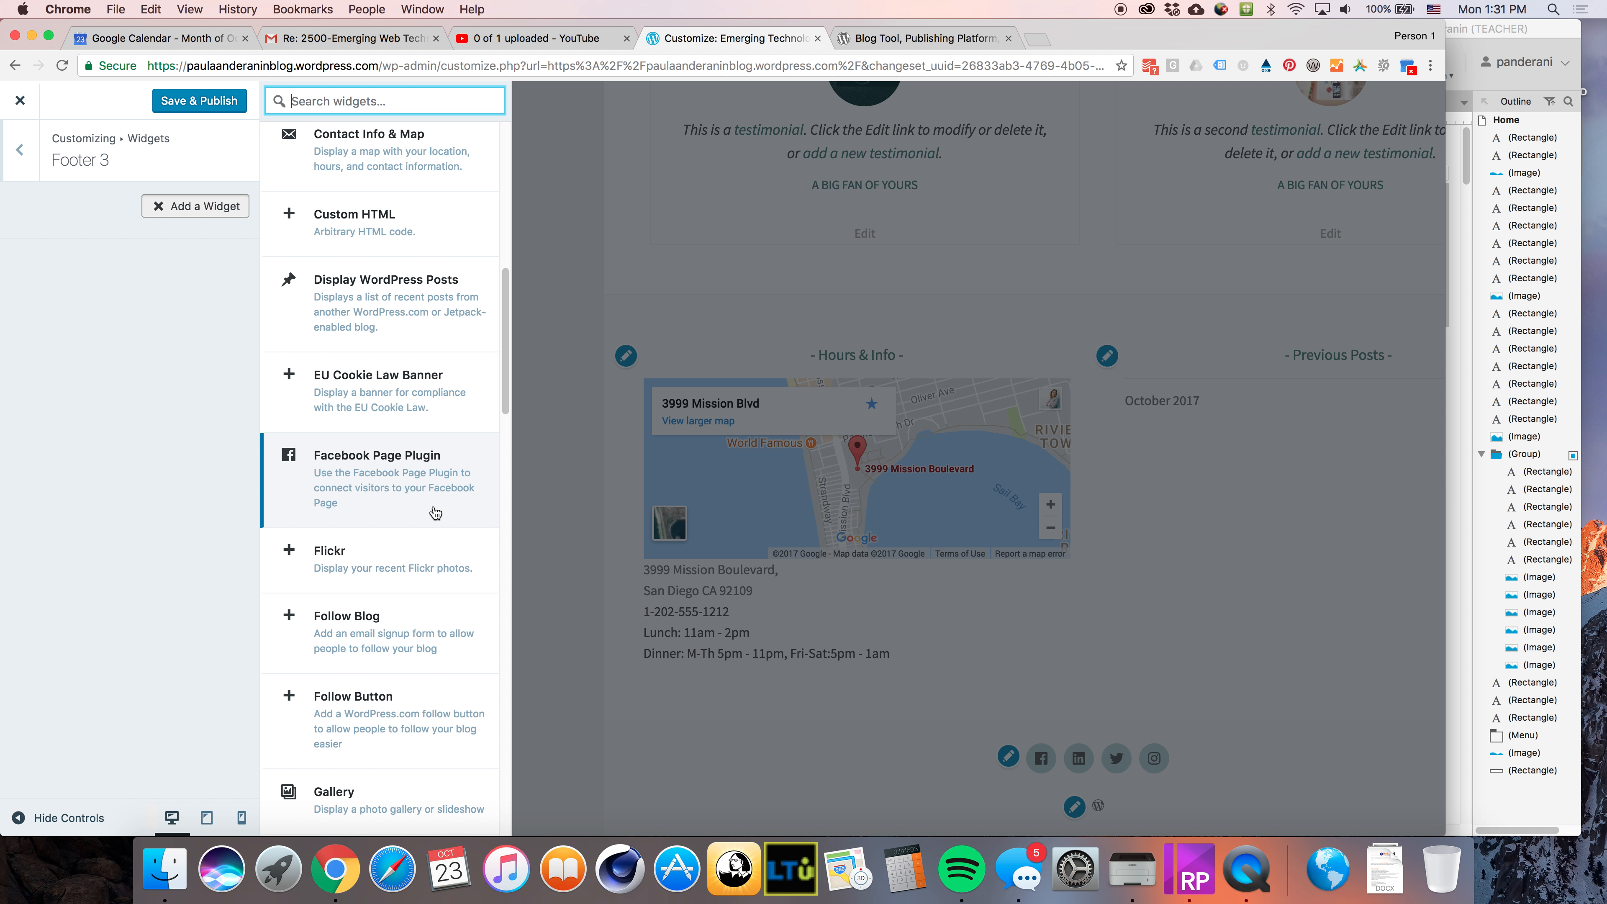
pyautogui.scroll(-5, 436, 513)
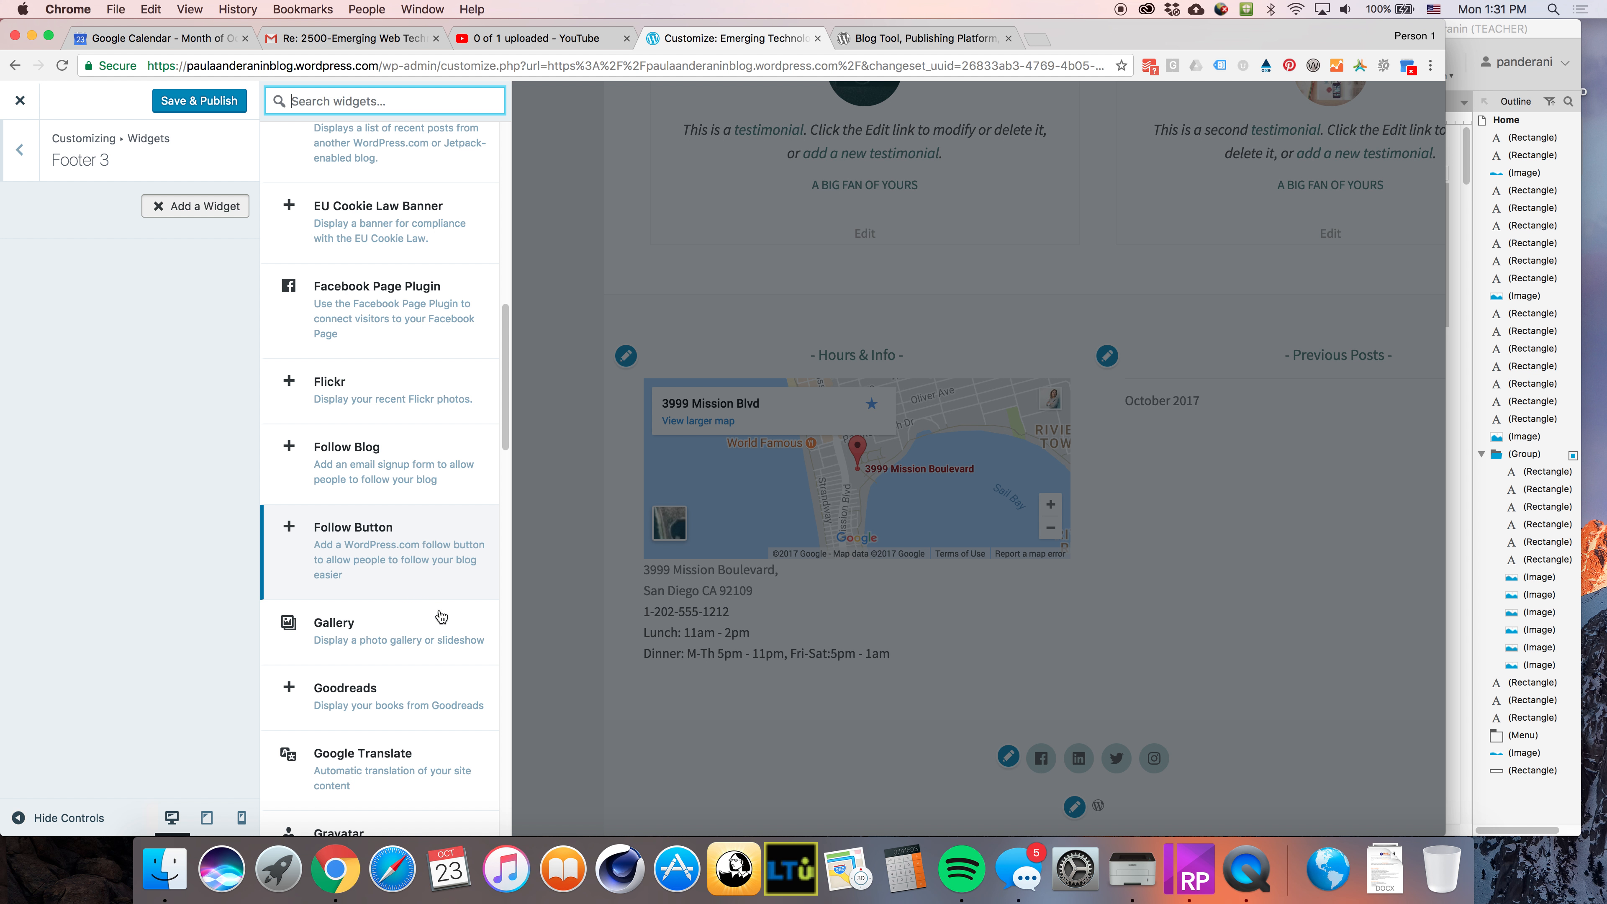
pyautogui.scroll(-5, 437, 670)
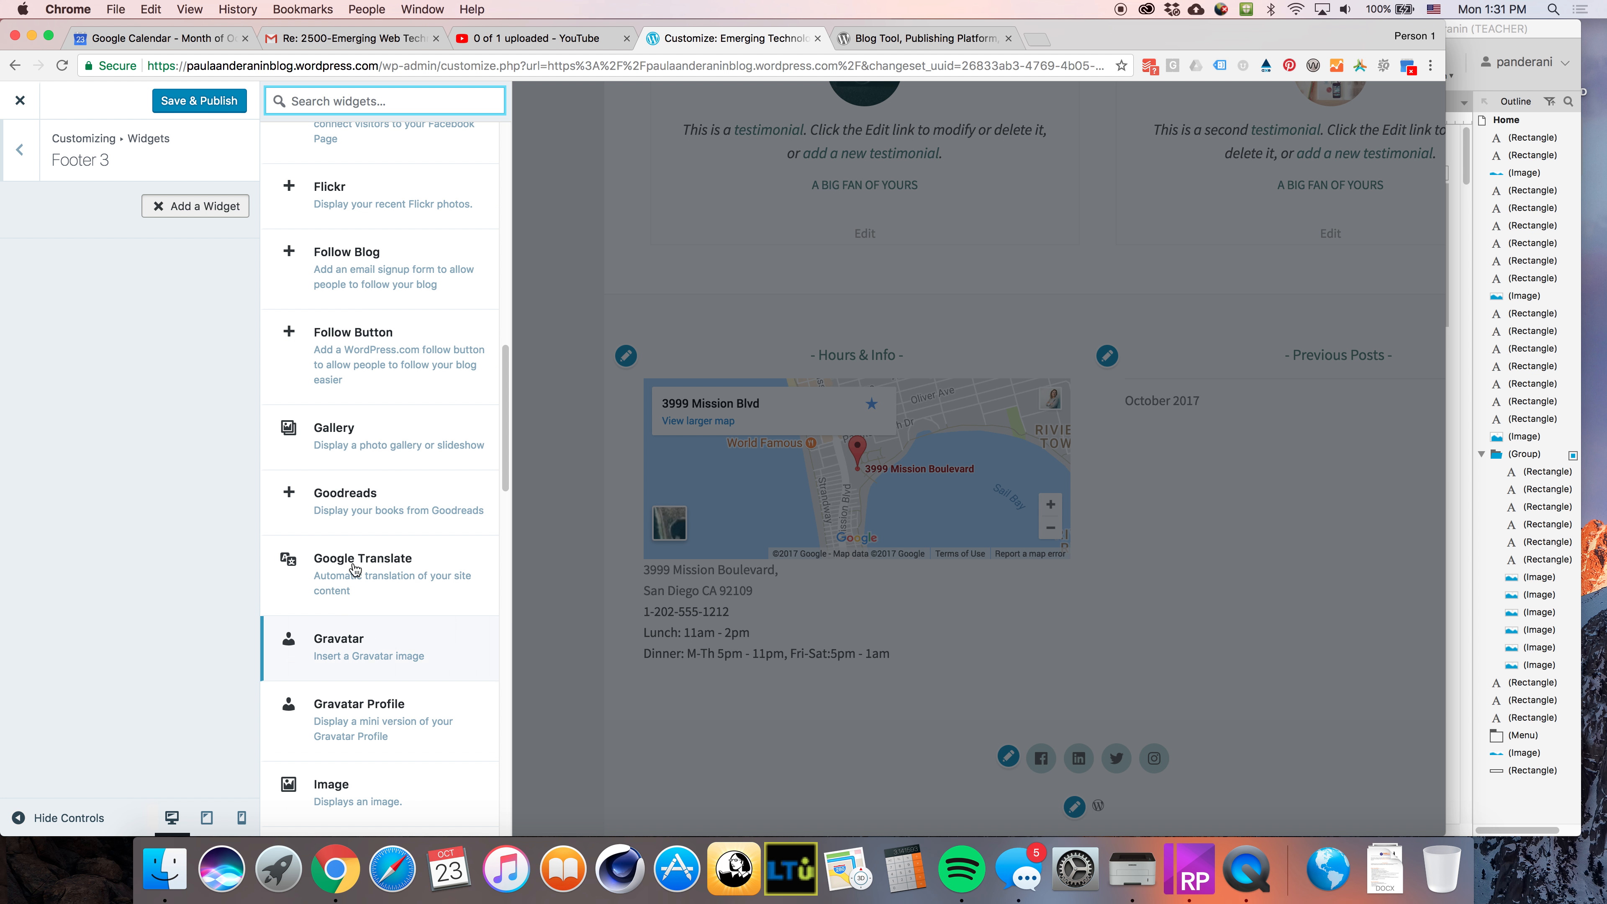
pyautogui.click(350, 450)
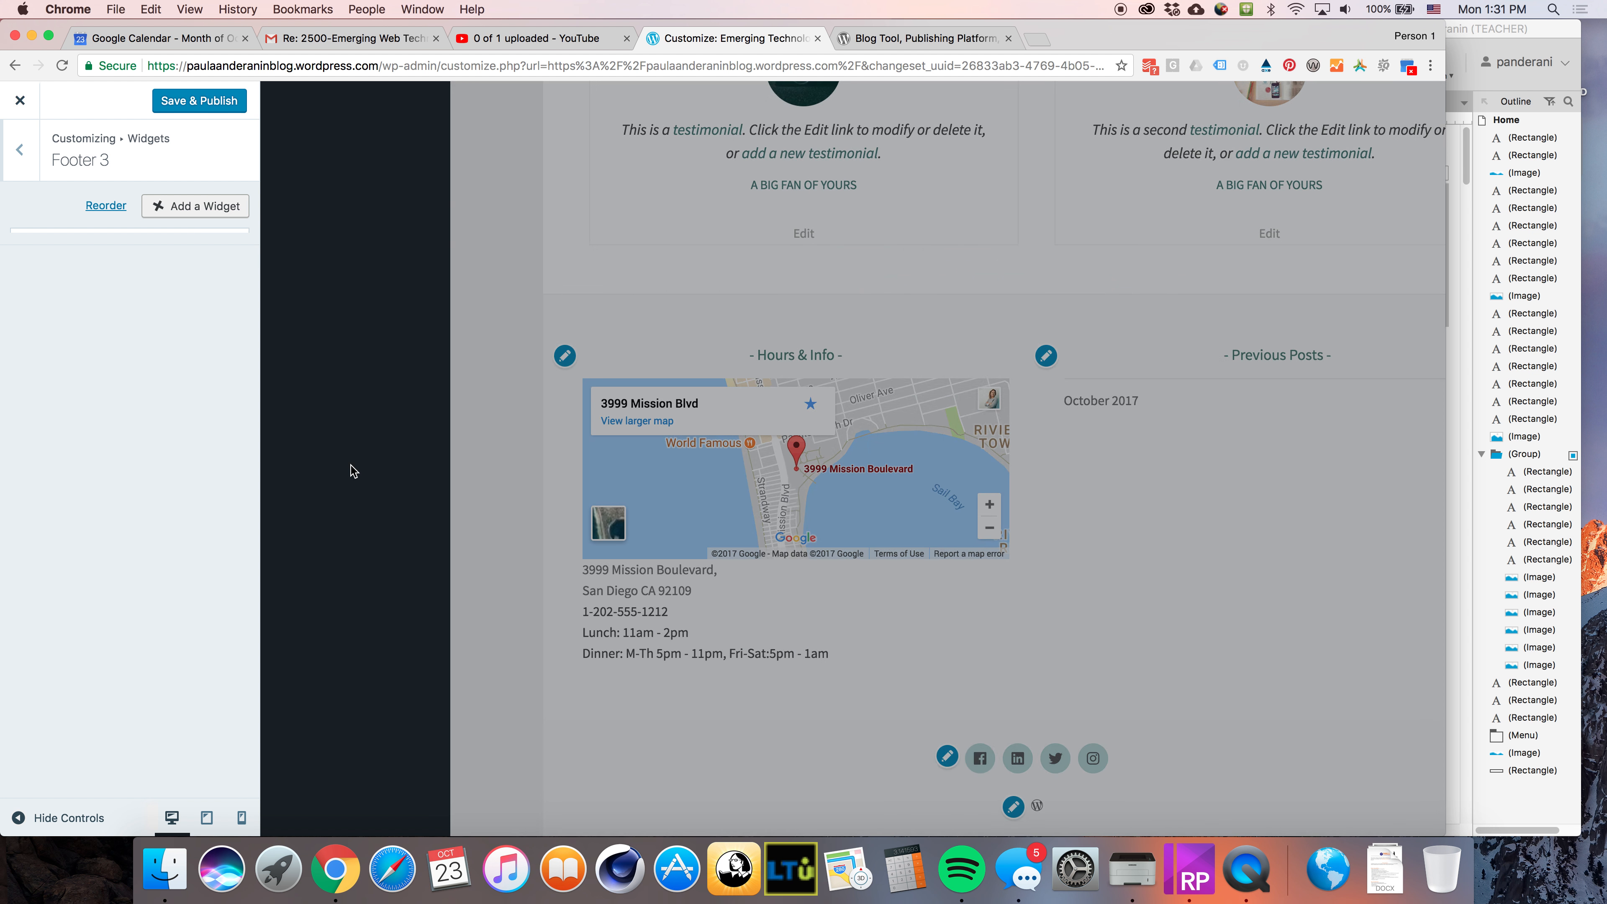
# Choose four images from the media library for the gallery and insert the gallery
pyautogui.click(81, 342)
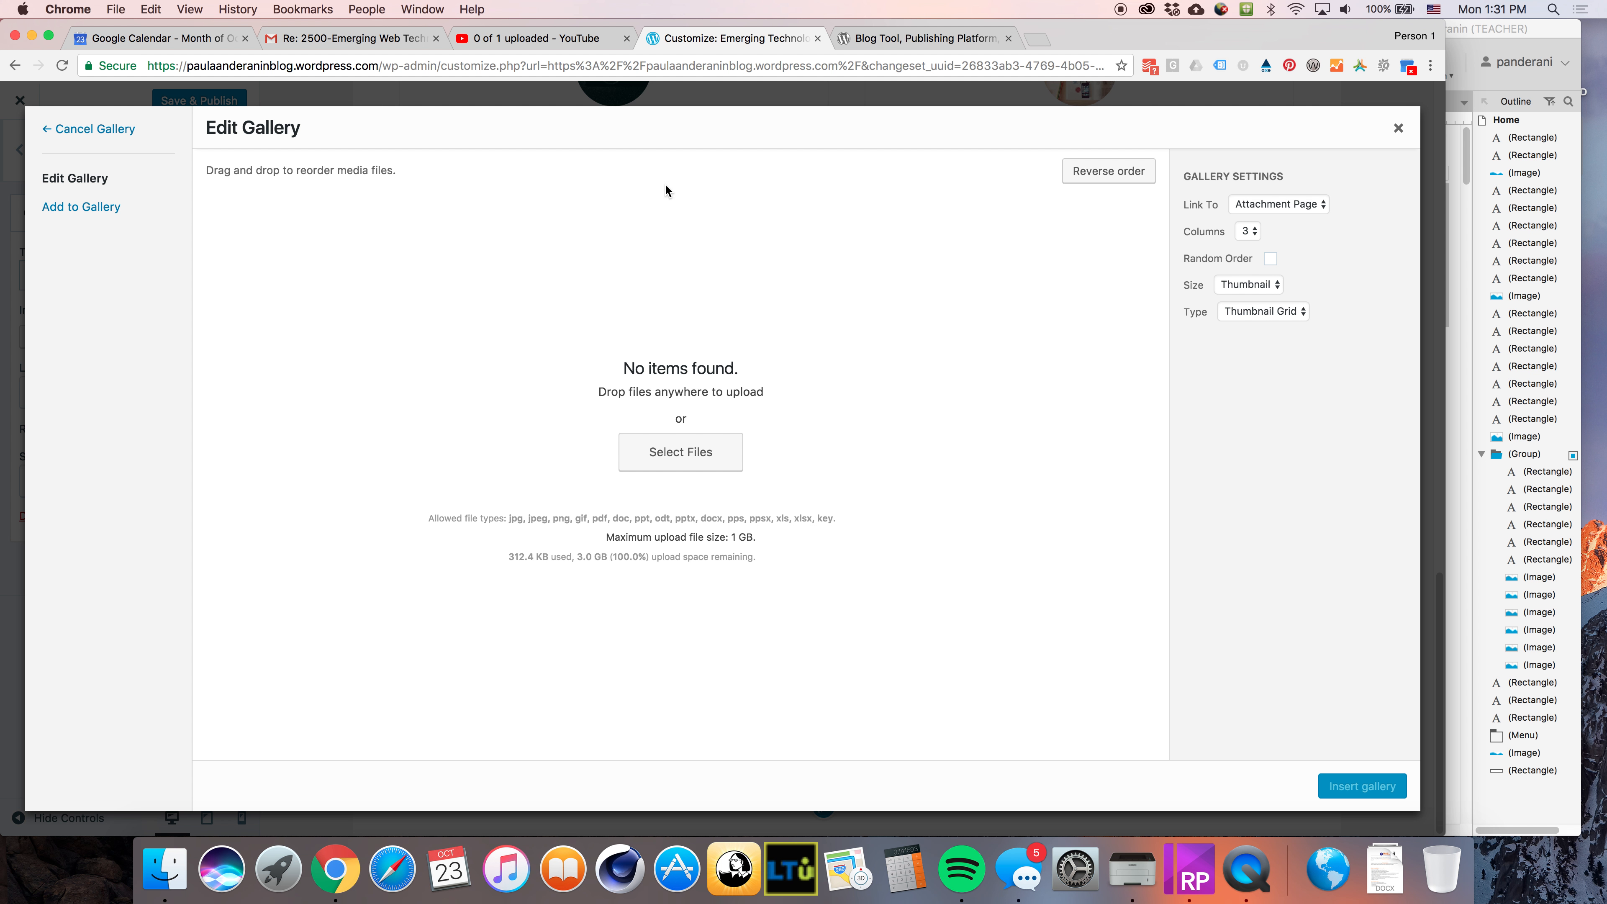
pyautogui.click(94, 209)
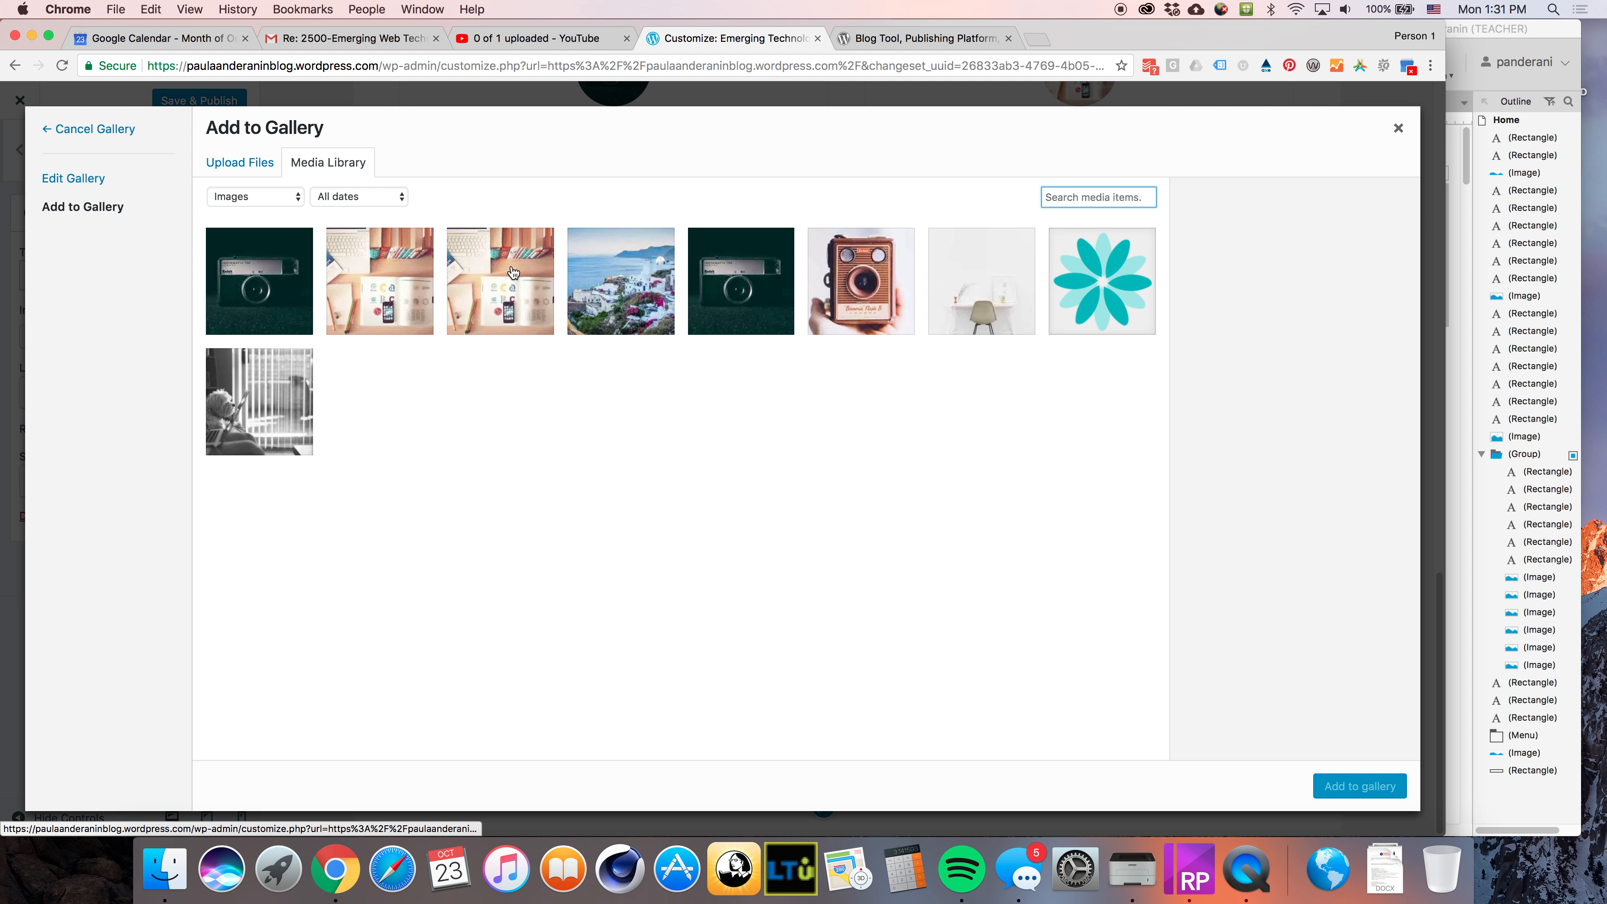
pyautogui.click(285, 286)
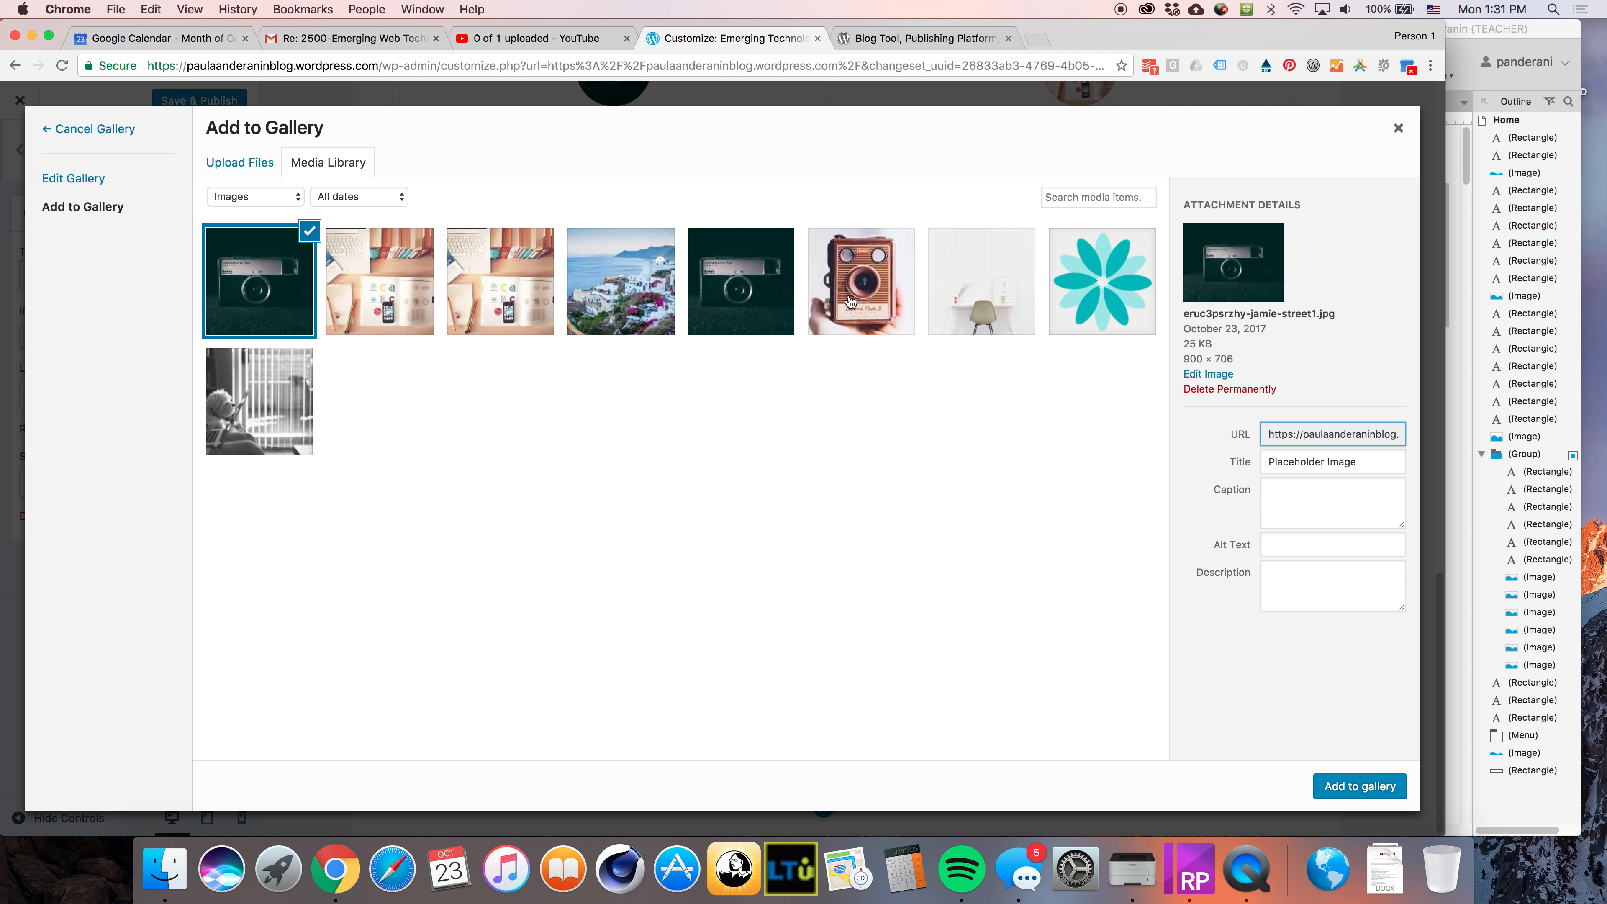
pyautogui.click(861, 282)
pyautogui.click(976, 290)
pyautogui.click(1102, 282)
pyautogui.click(1360, 785)
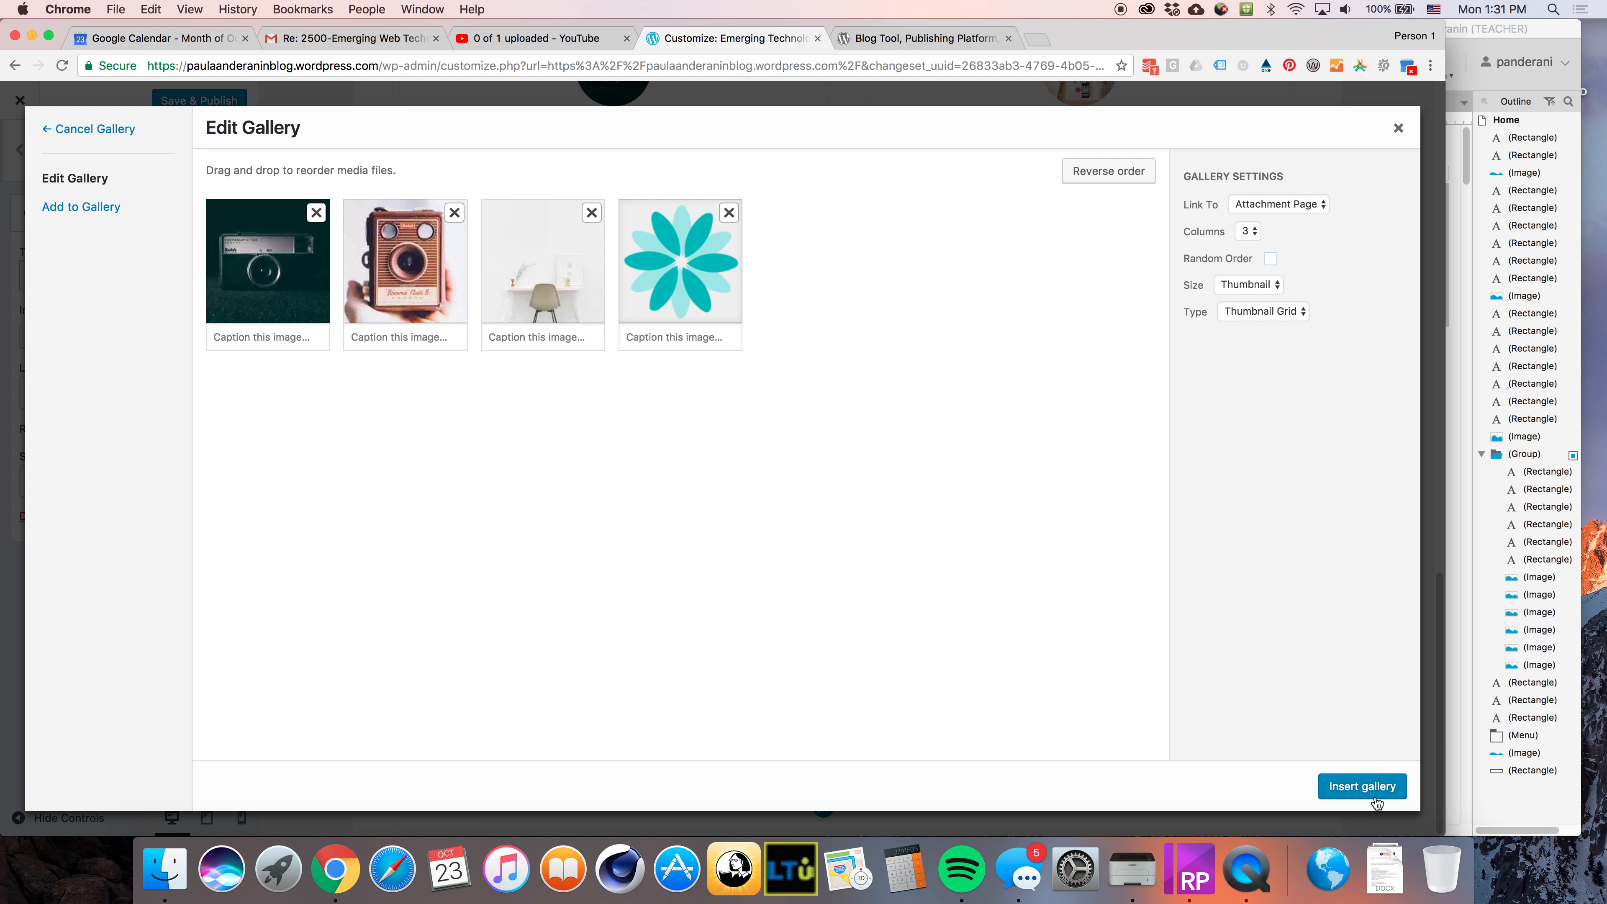
pyautogui.click(1375, 799)
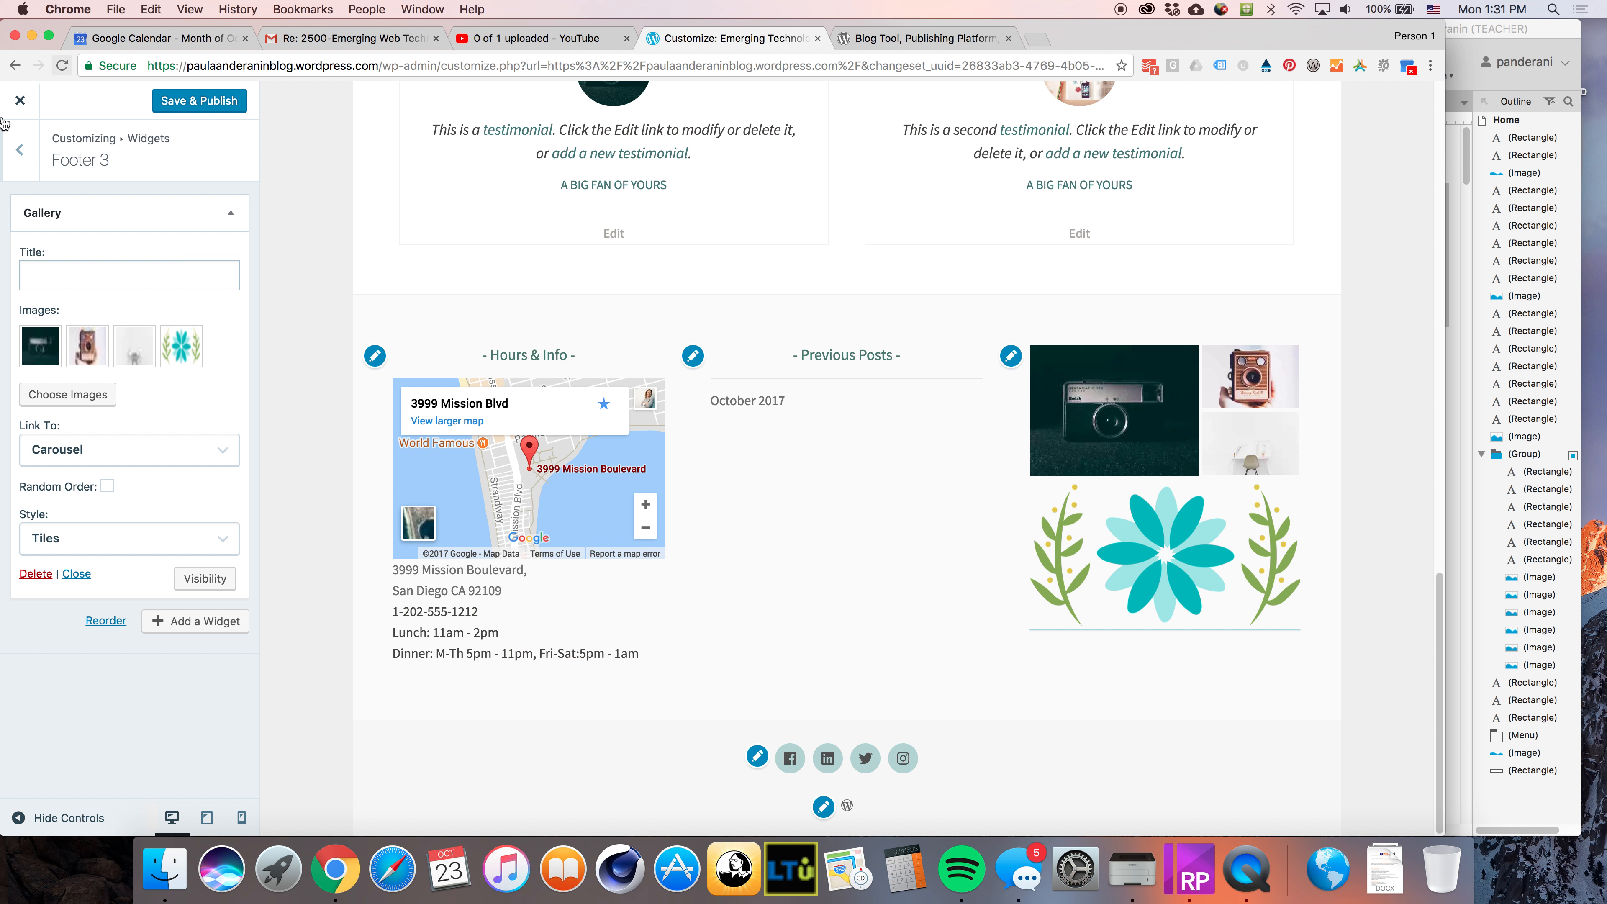
# Switch to Axure RP to look over the home page mockup, then return to the browser
pyautogui.click(21, 155)
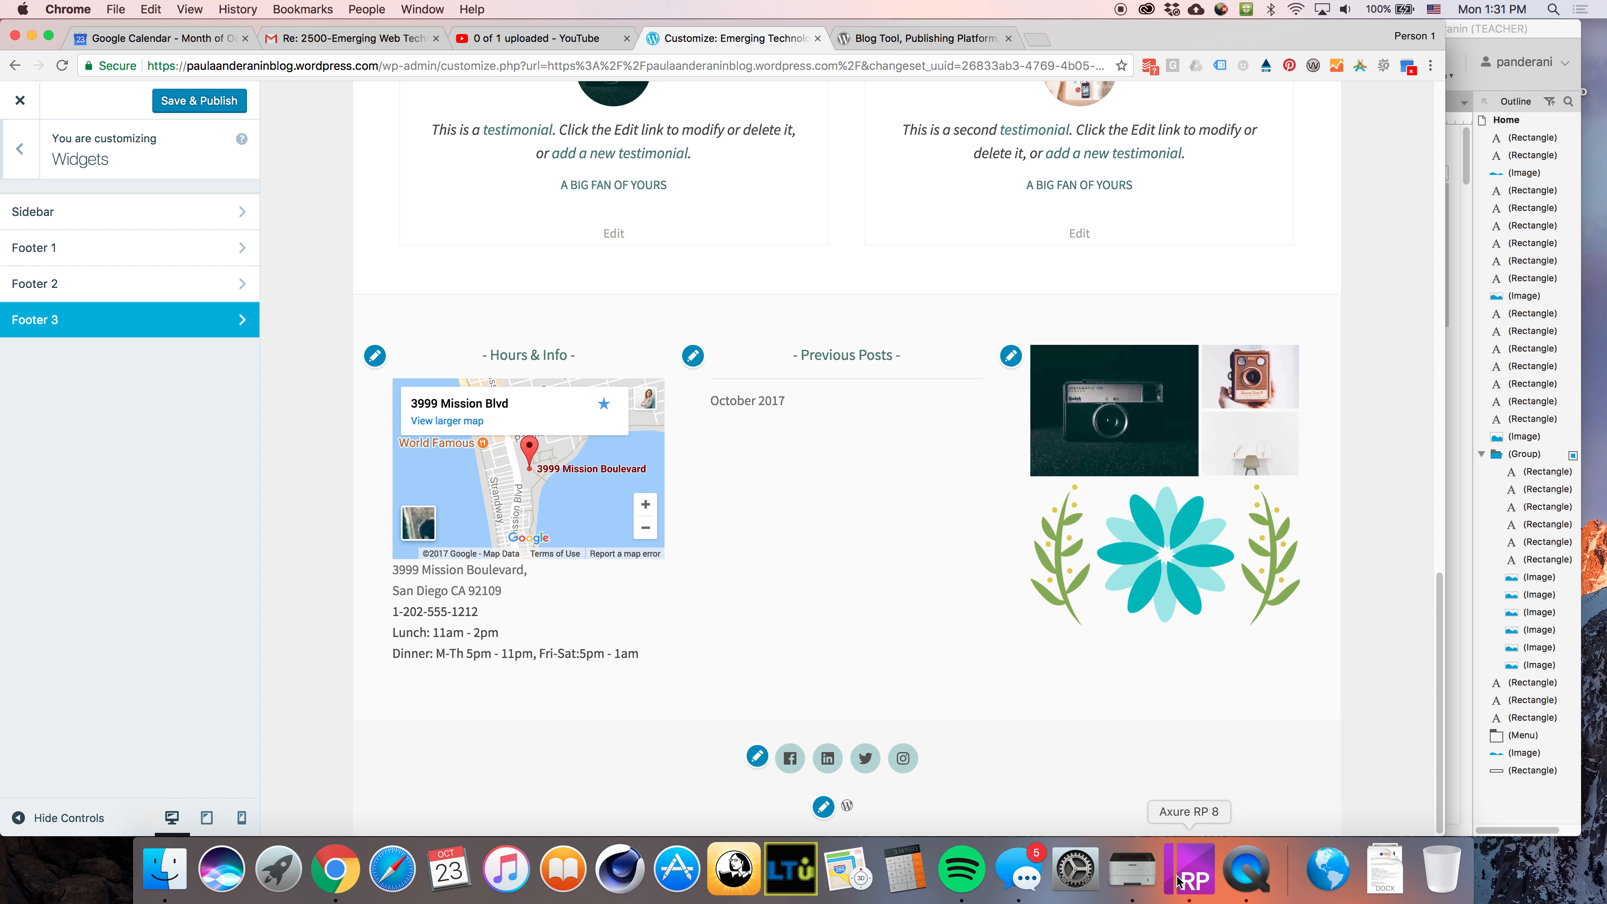
pyautogui.click(1189, 881)
pyautogui.scroll(-3, 1162, 696)
pyautogui.scroll(-10, 1163, 697)
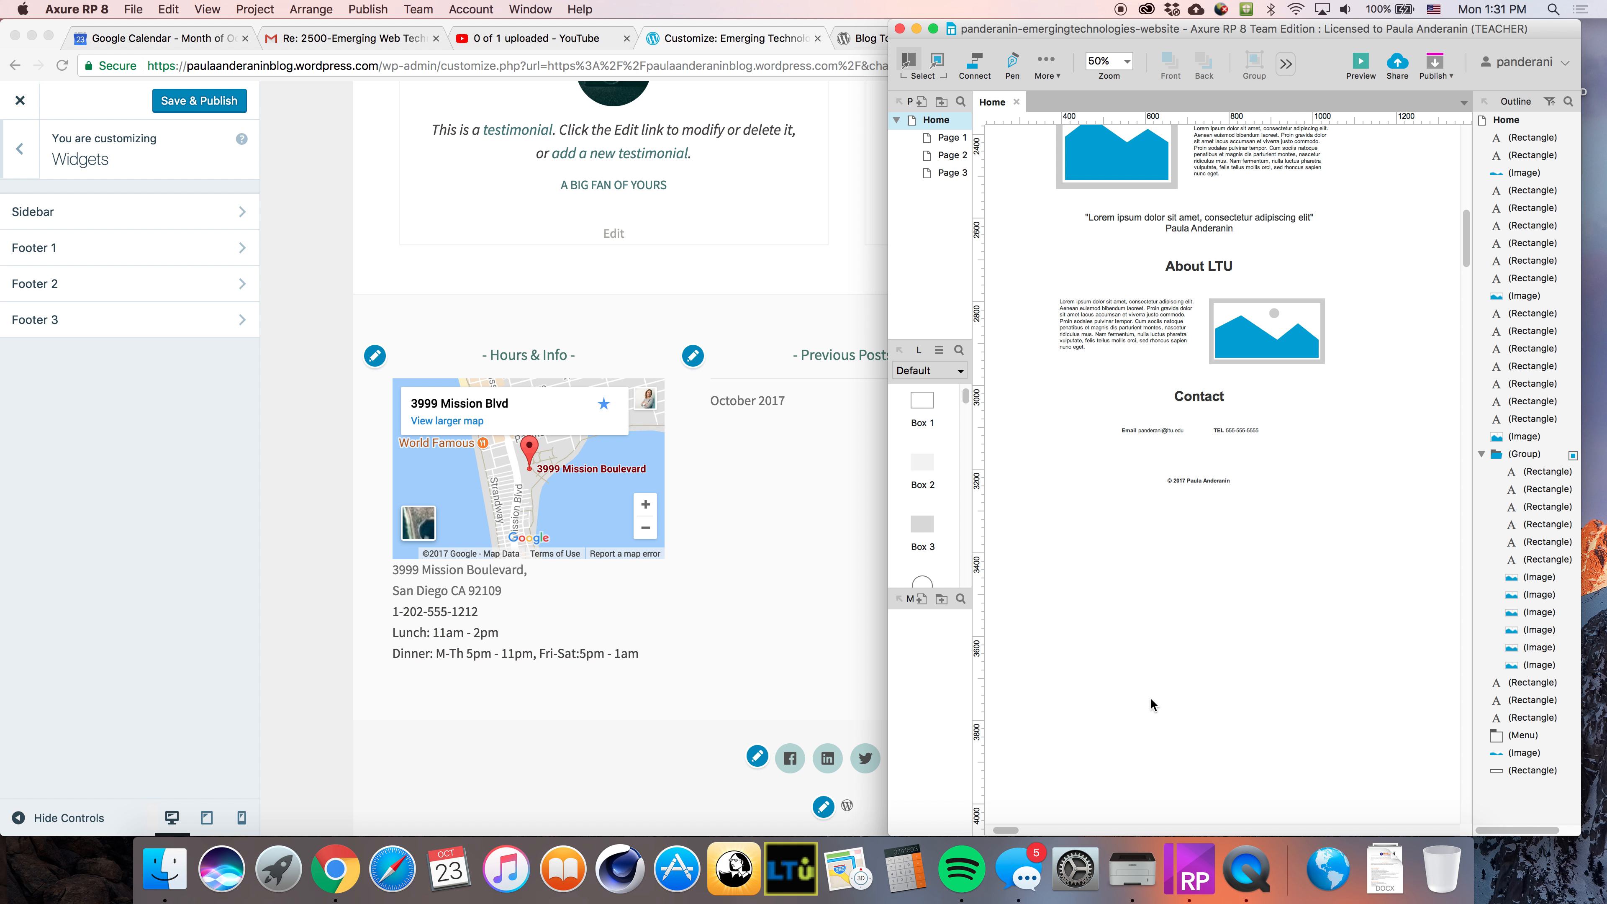
pyautogui.click(158, 324)
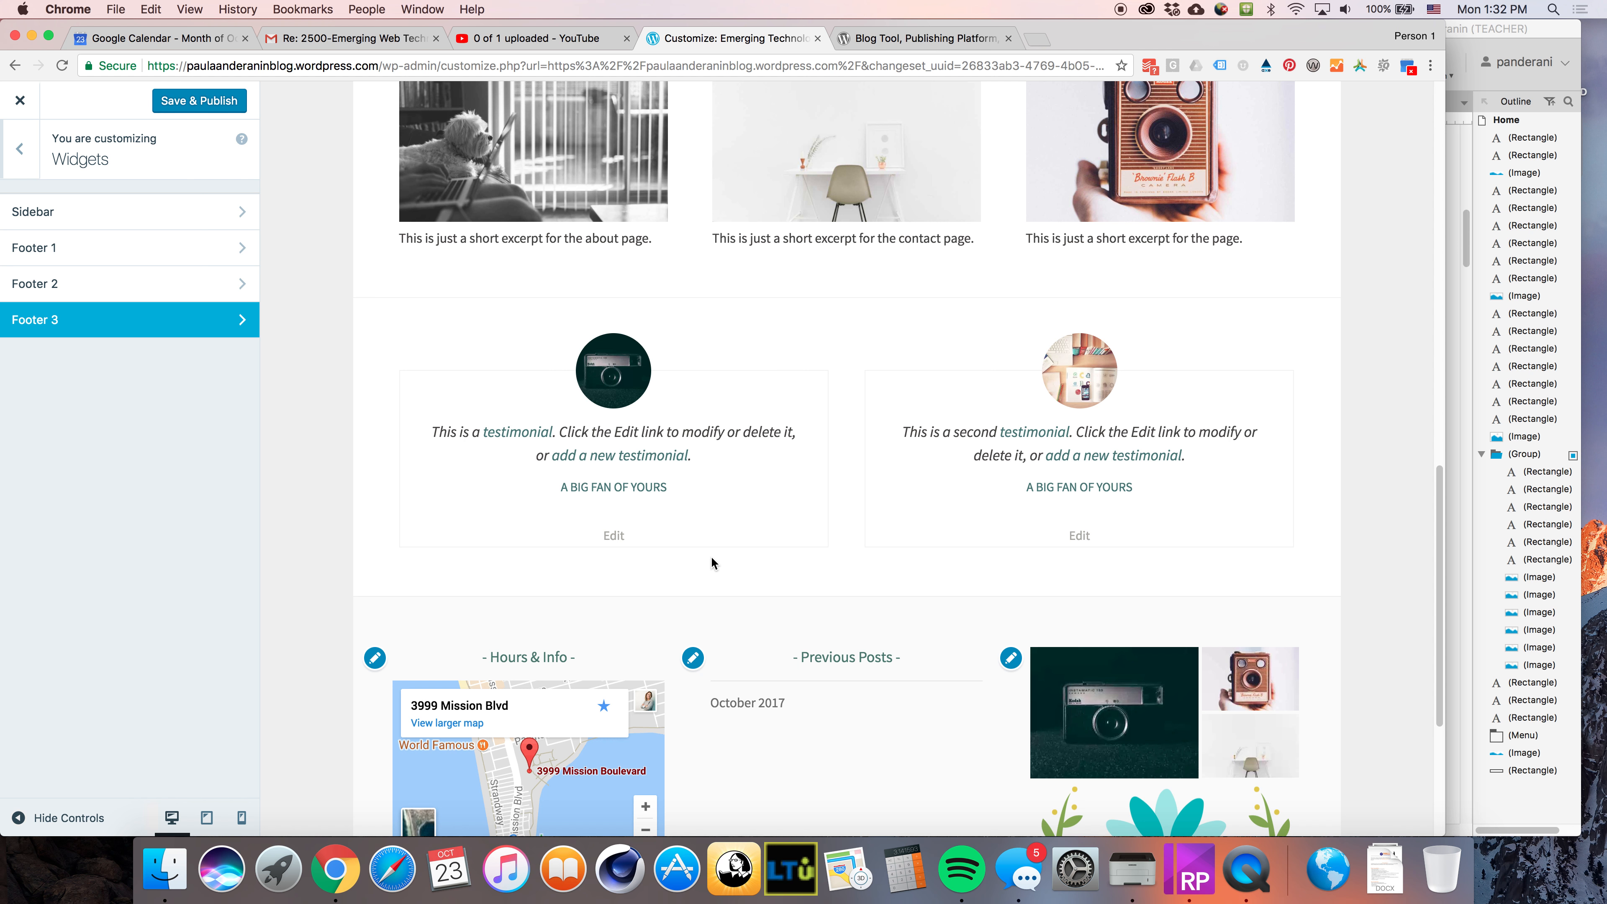
# Reload the Customizer page and scroll the preview down to the footer widgets
pyautogui.scroll(12, 987, 736)
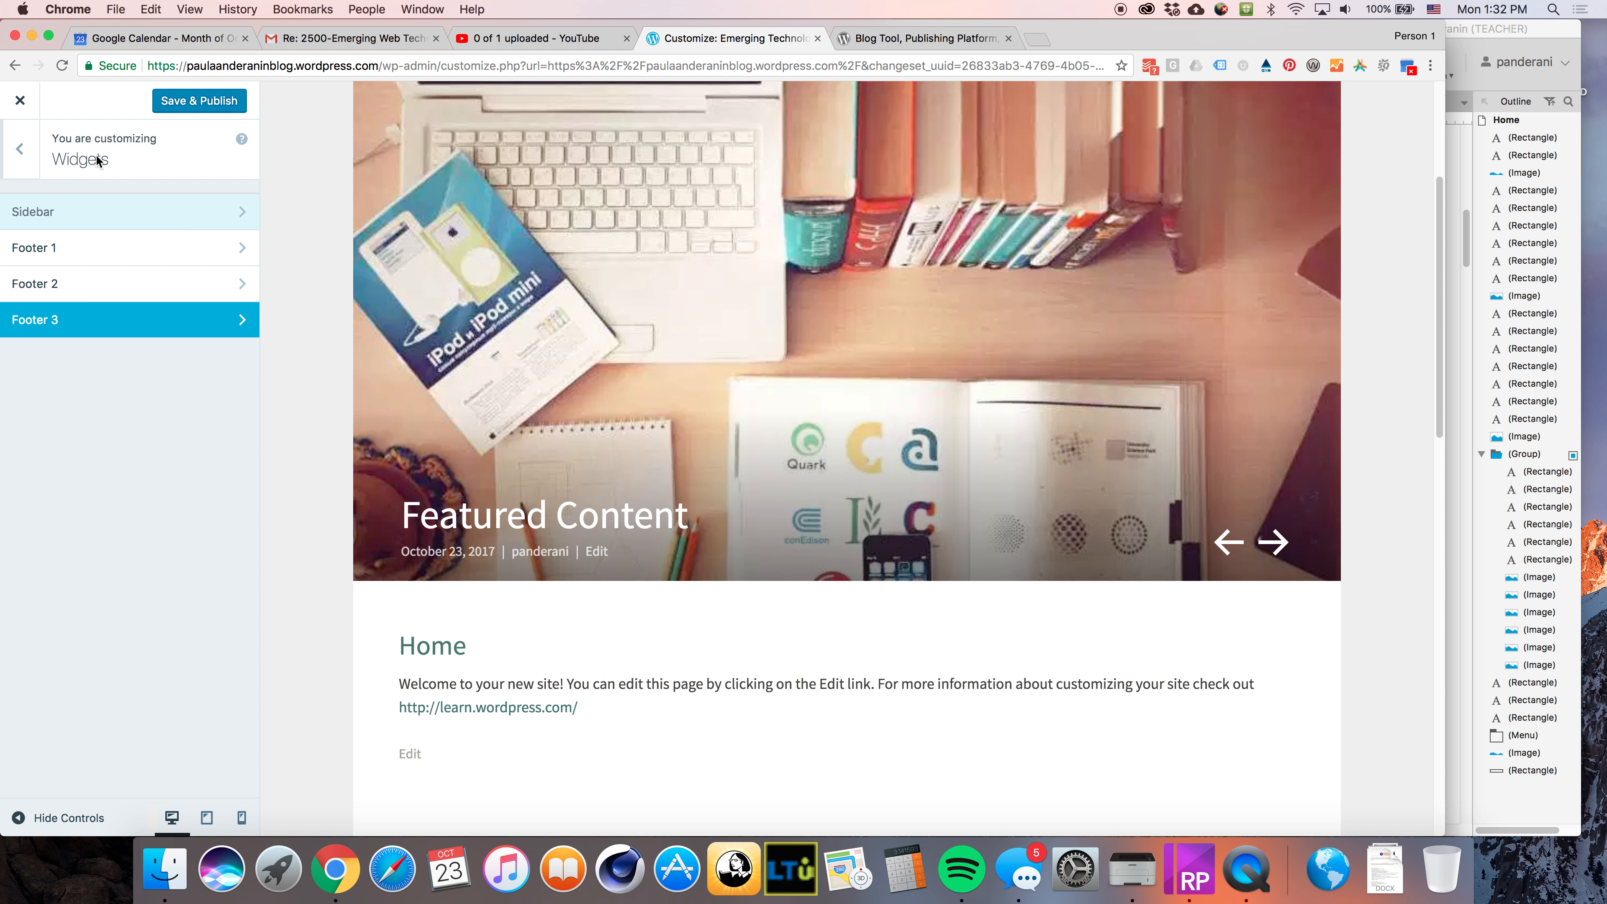
pyautogui.click(20, 149)
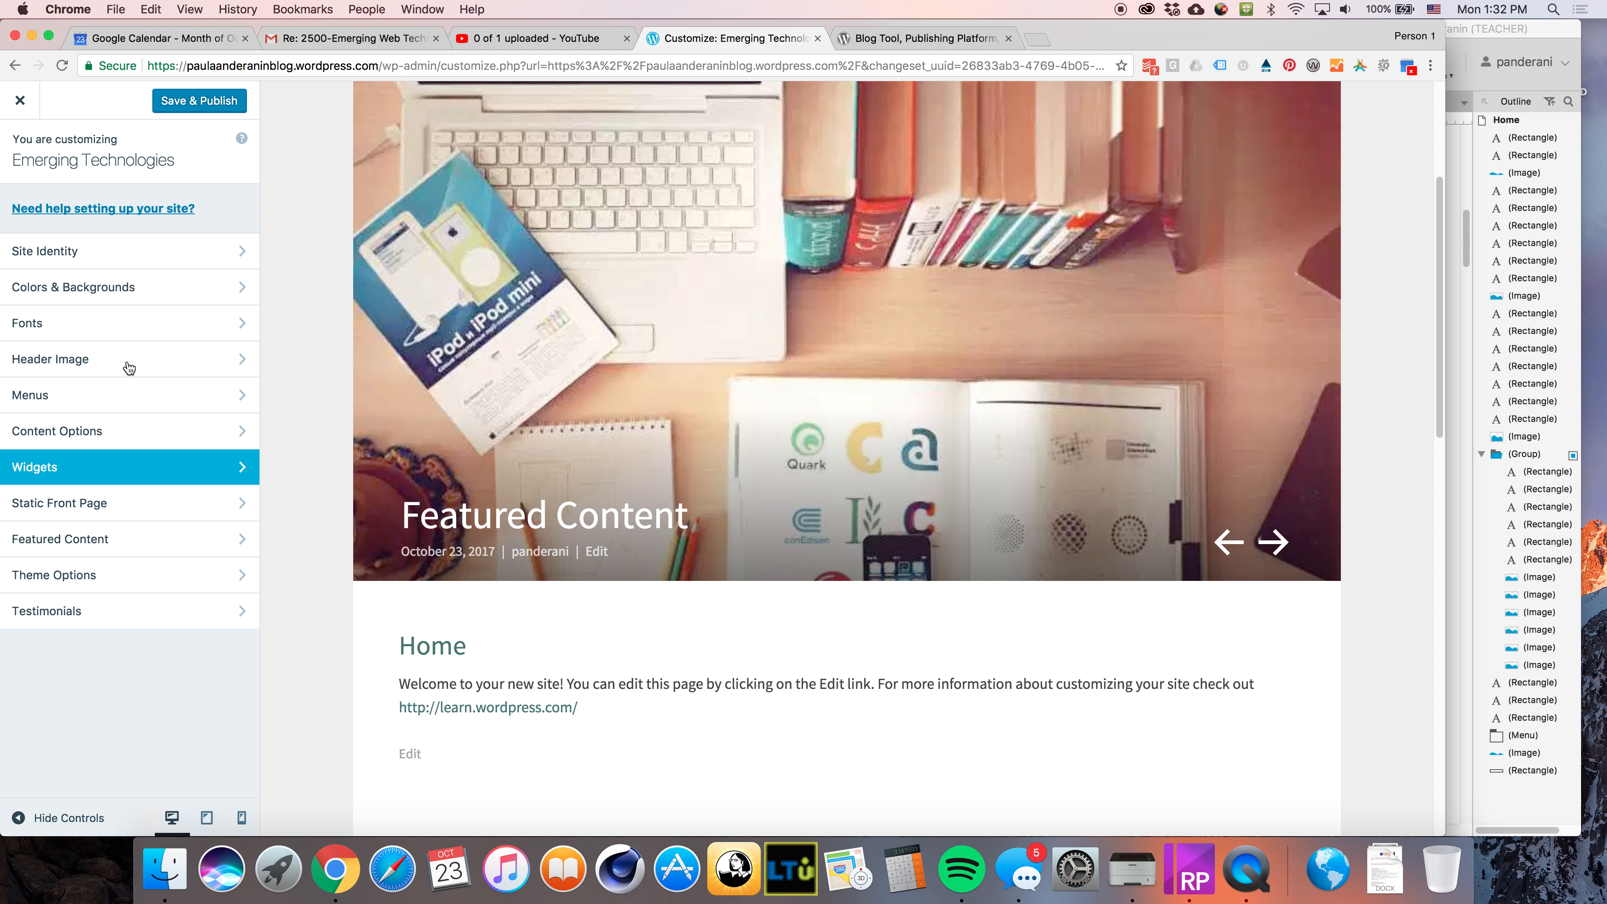
pyautogui.click(62, 67)
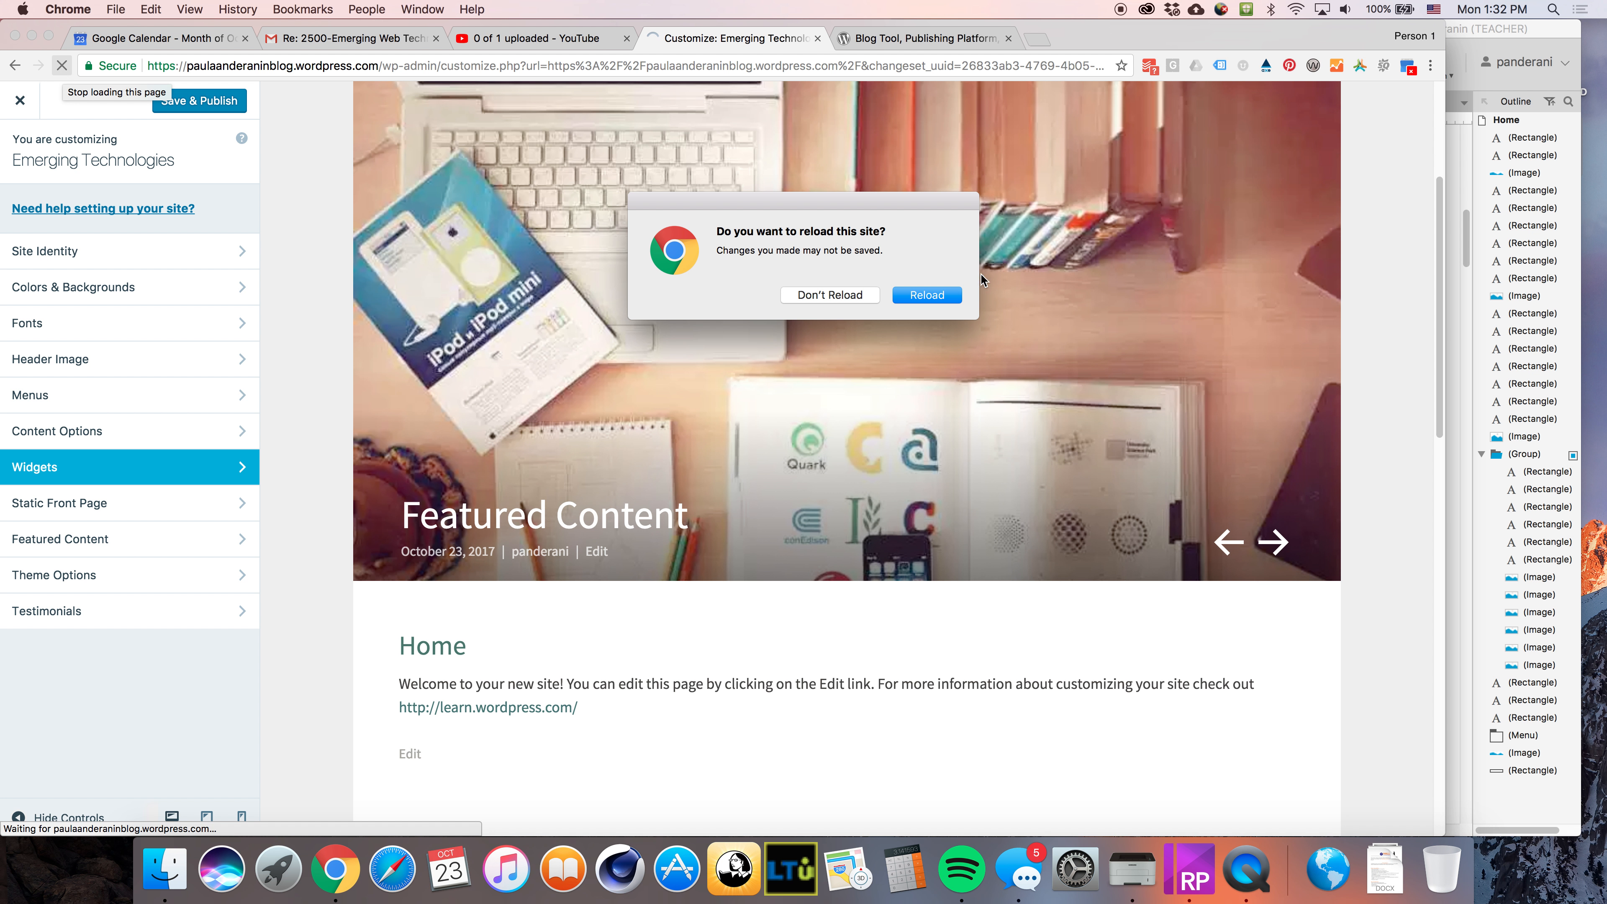
pyautogui.click(937, 296)
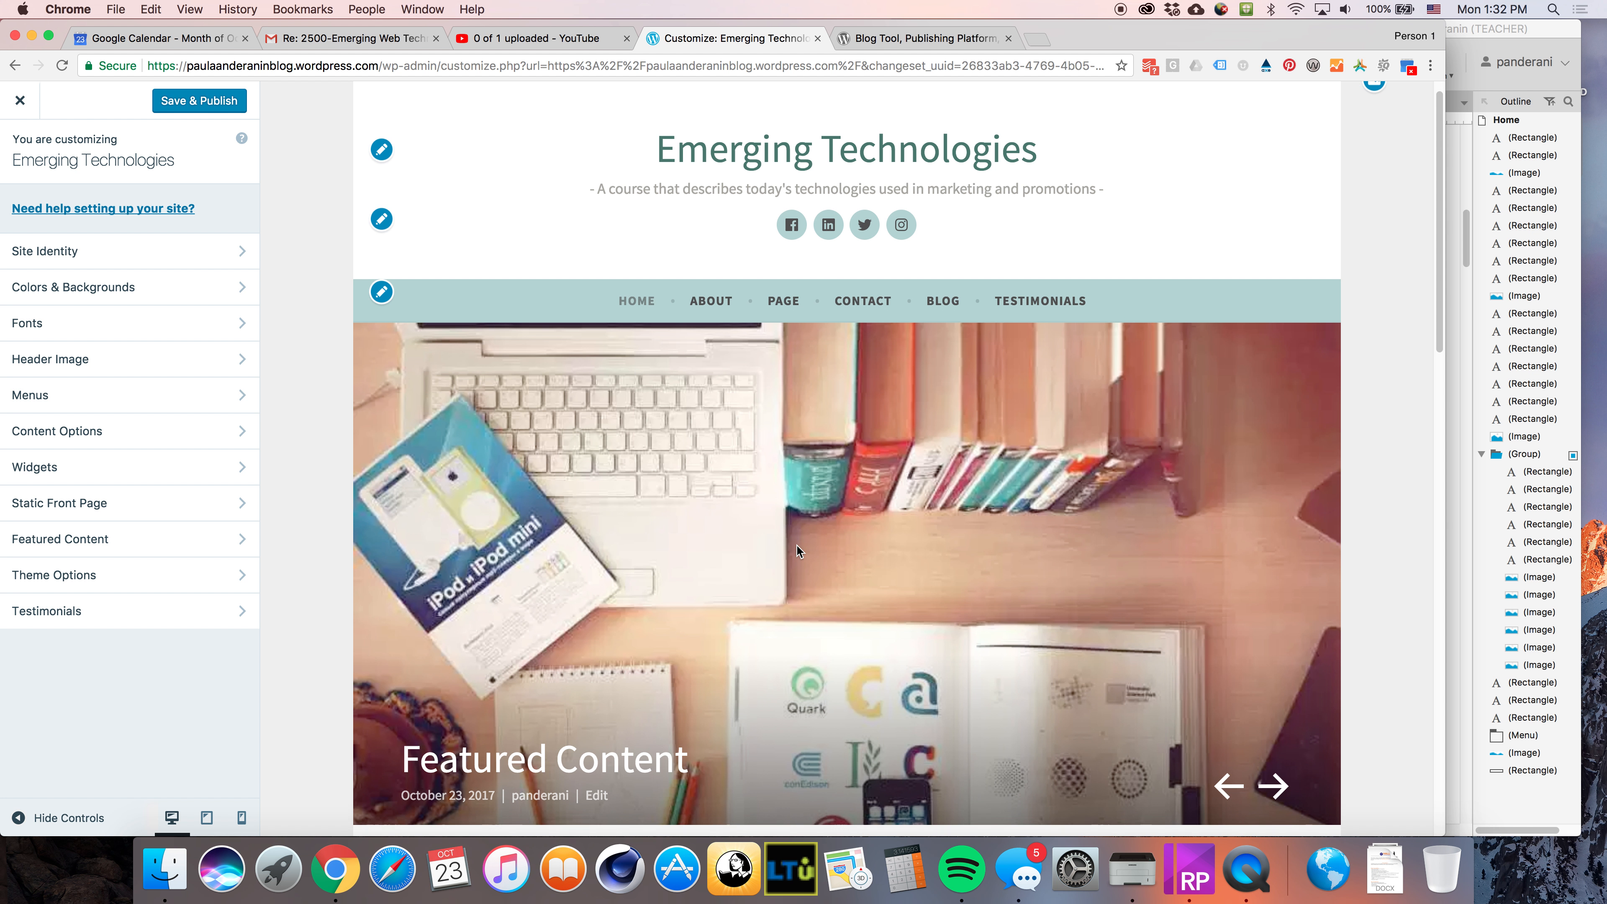
pyautogui.scroll(-15, 796, 544)
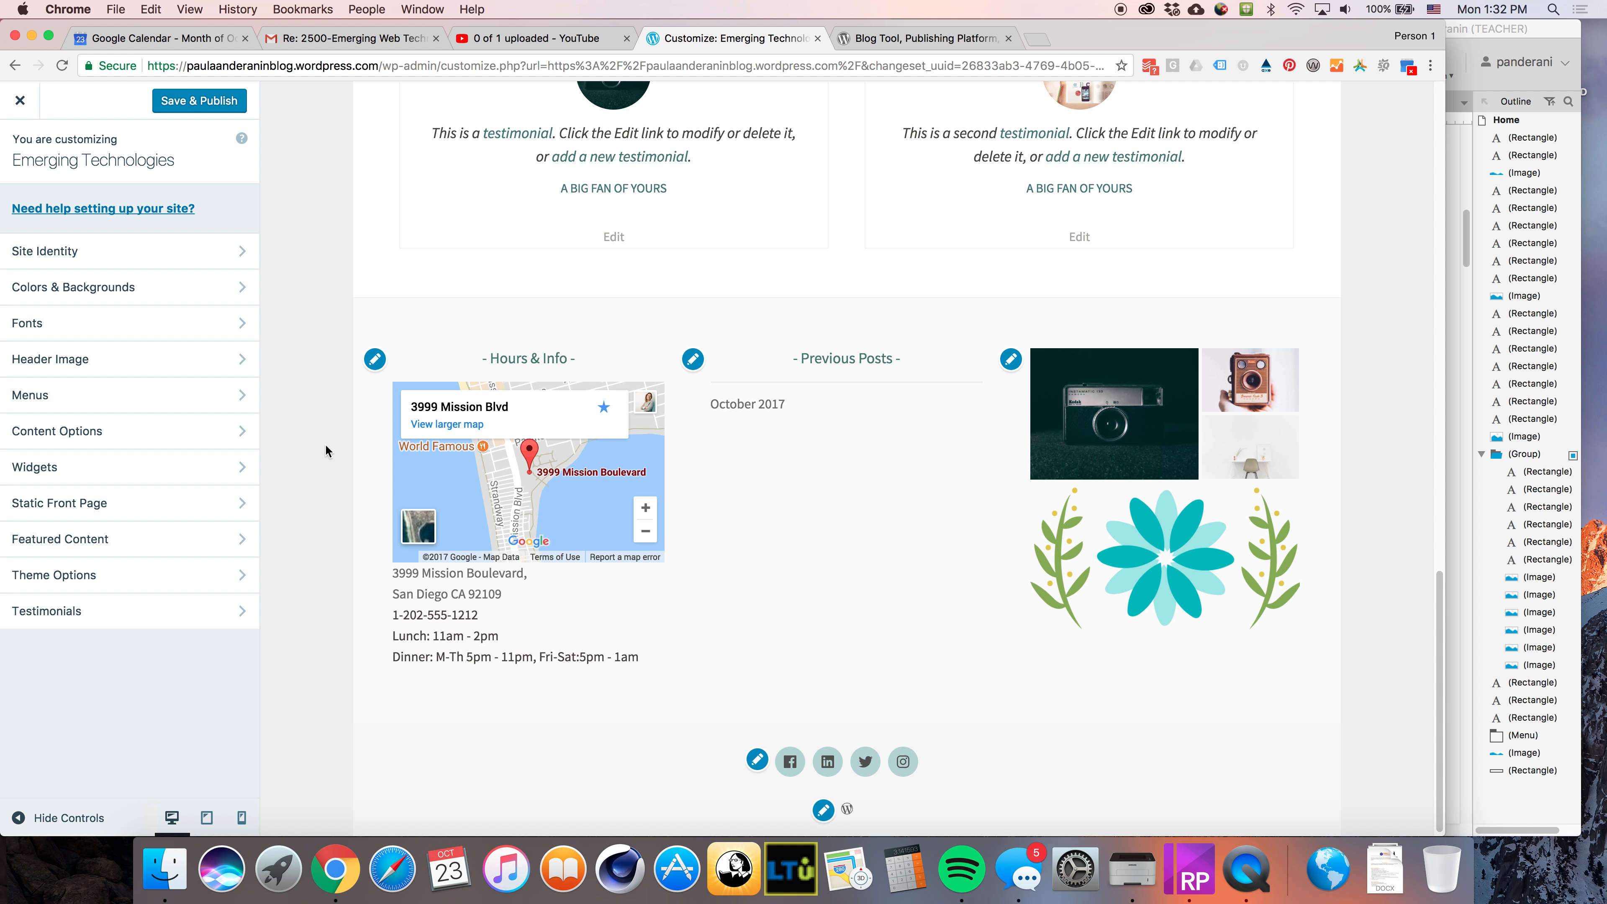
pyautogui.scroll(-1, 581, 453)
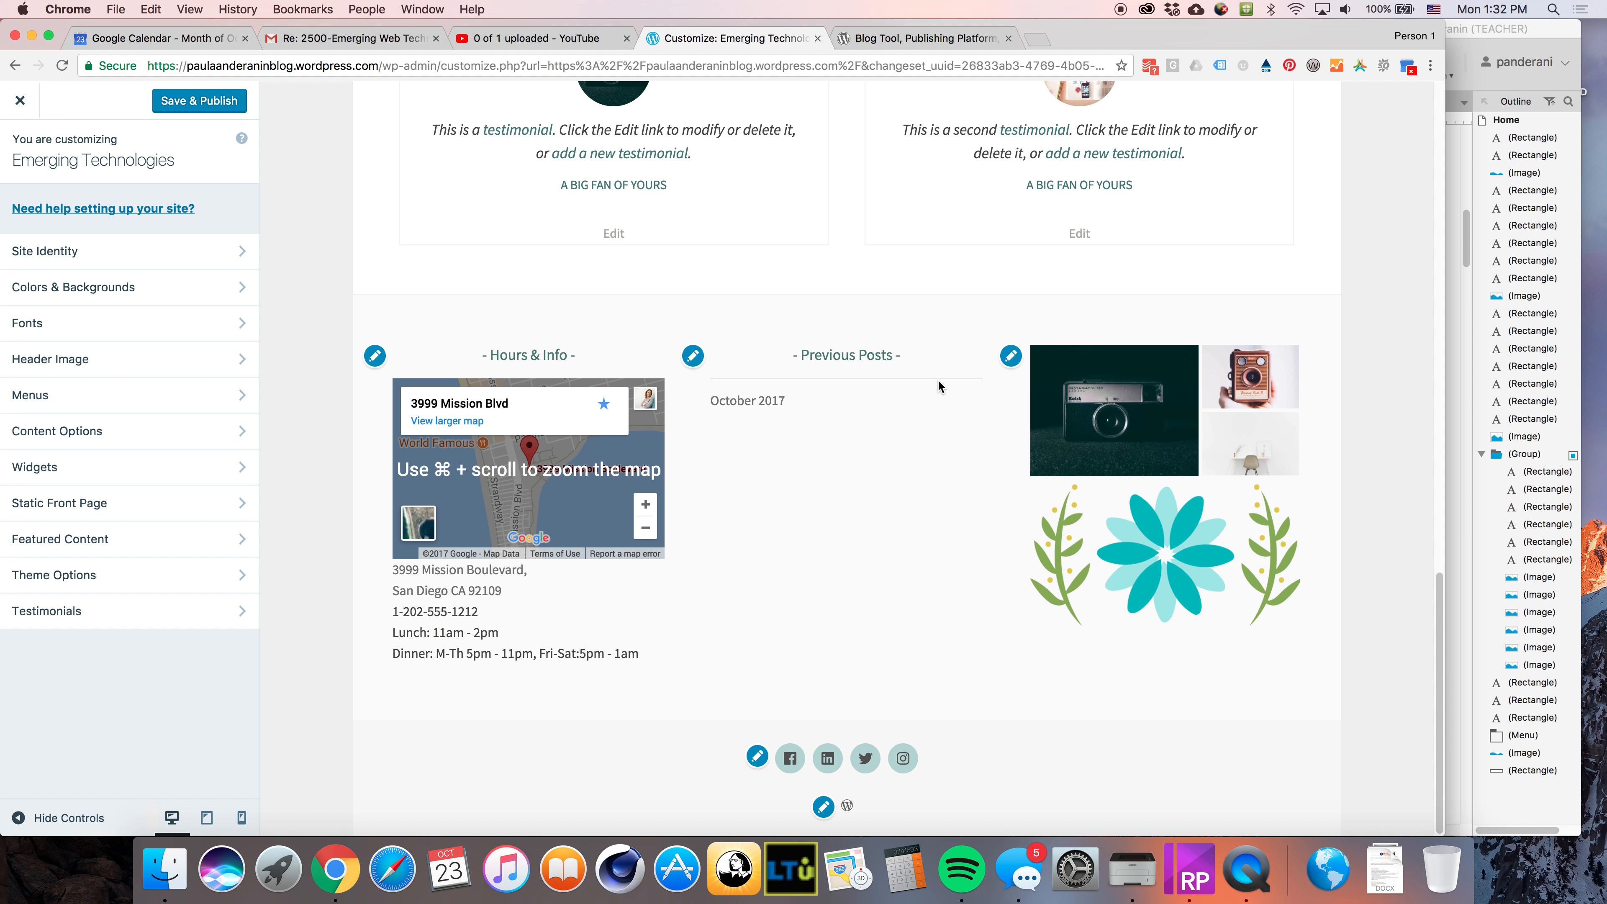
# Remove the Contact Info & Map widget from Footer 1
pyautogui.click(126, 467)
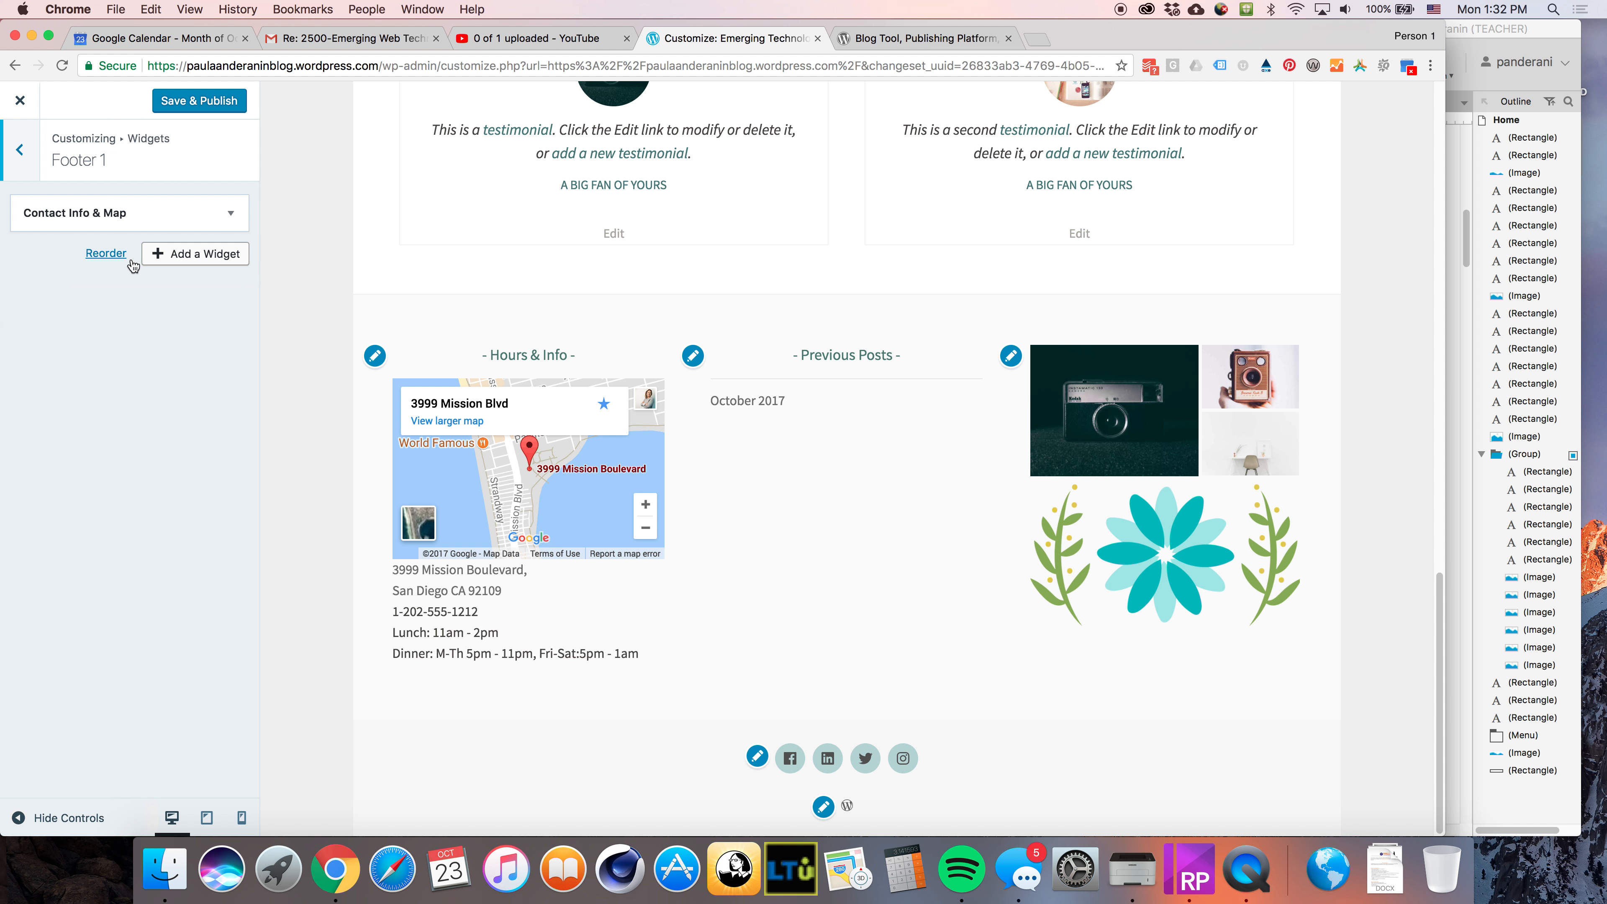
pyautogui.click(230, 215)
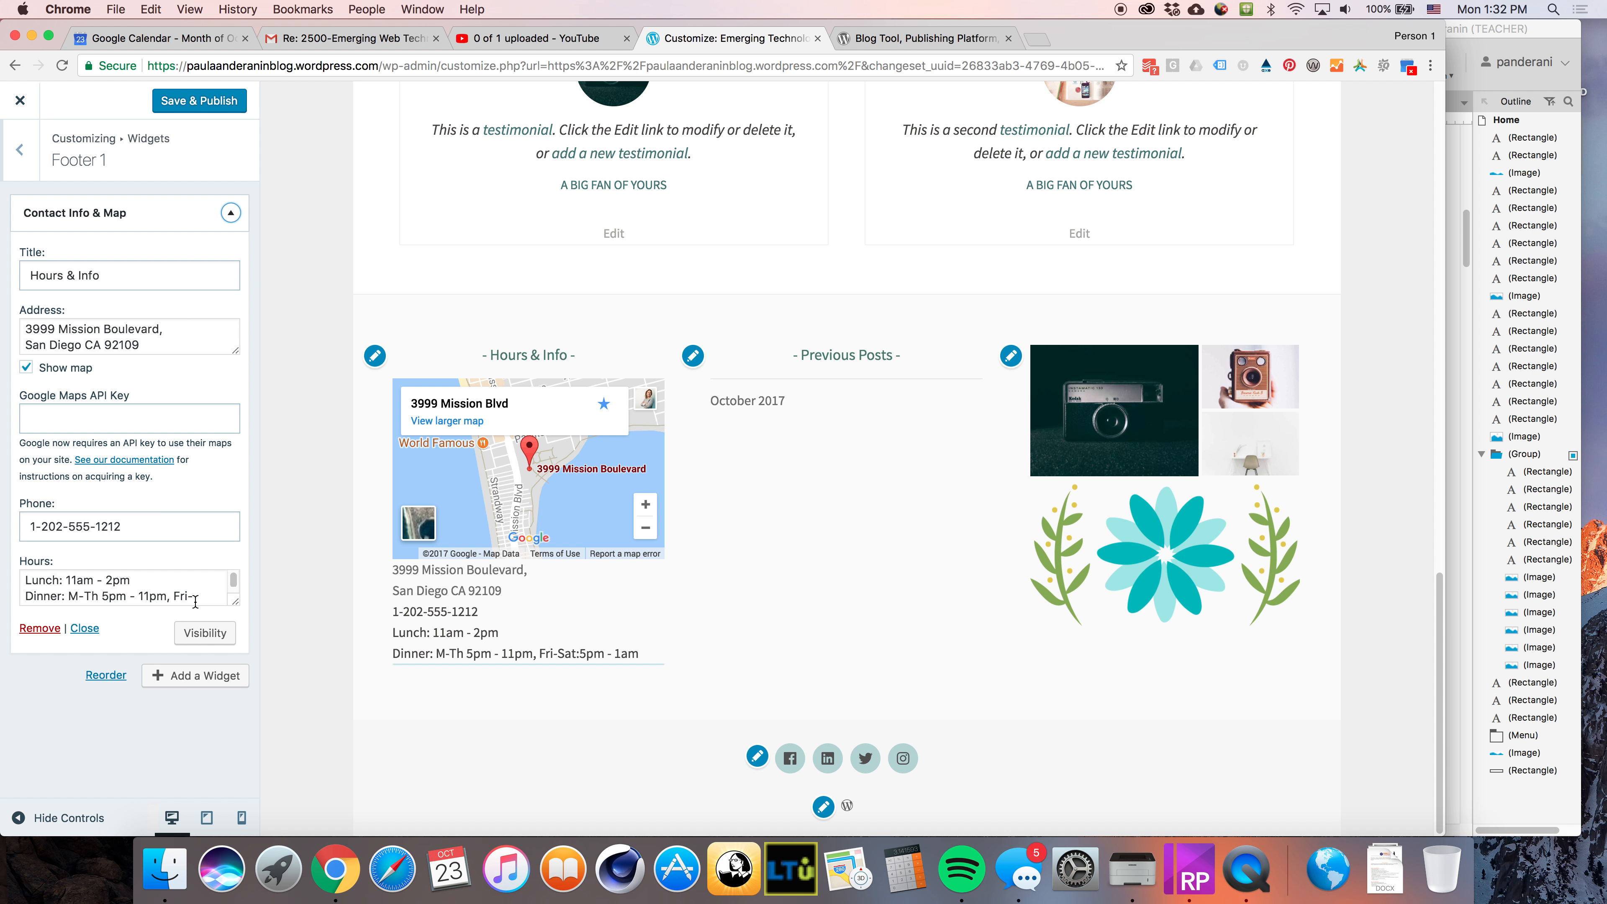
pyautogui.click(44, 630)
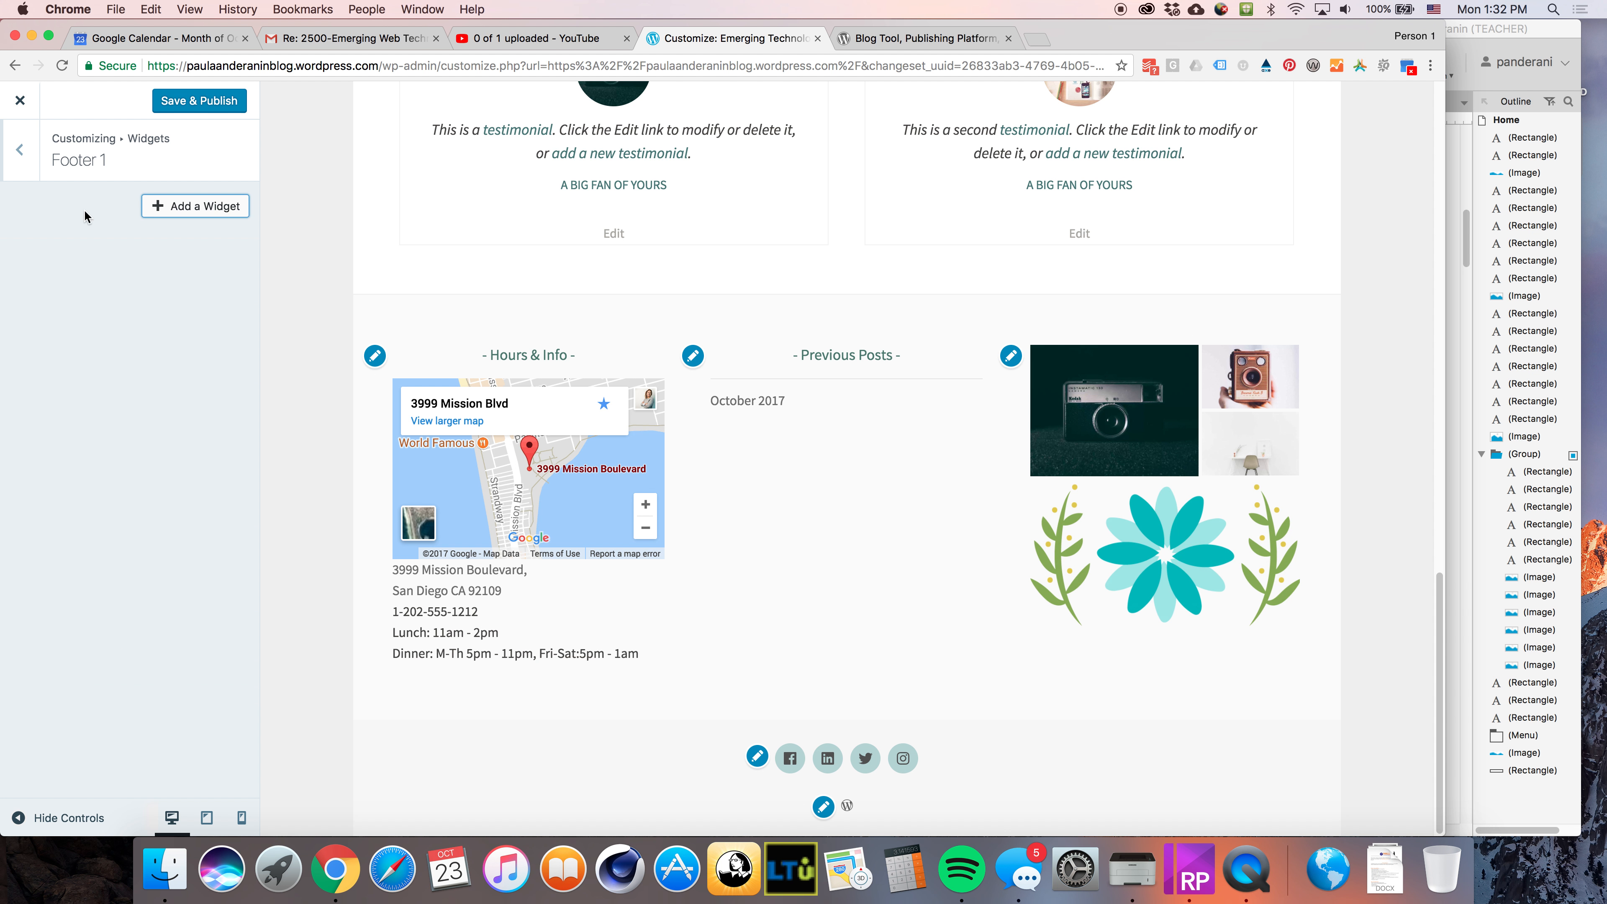
pyautogui.click(20, 149)
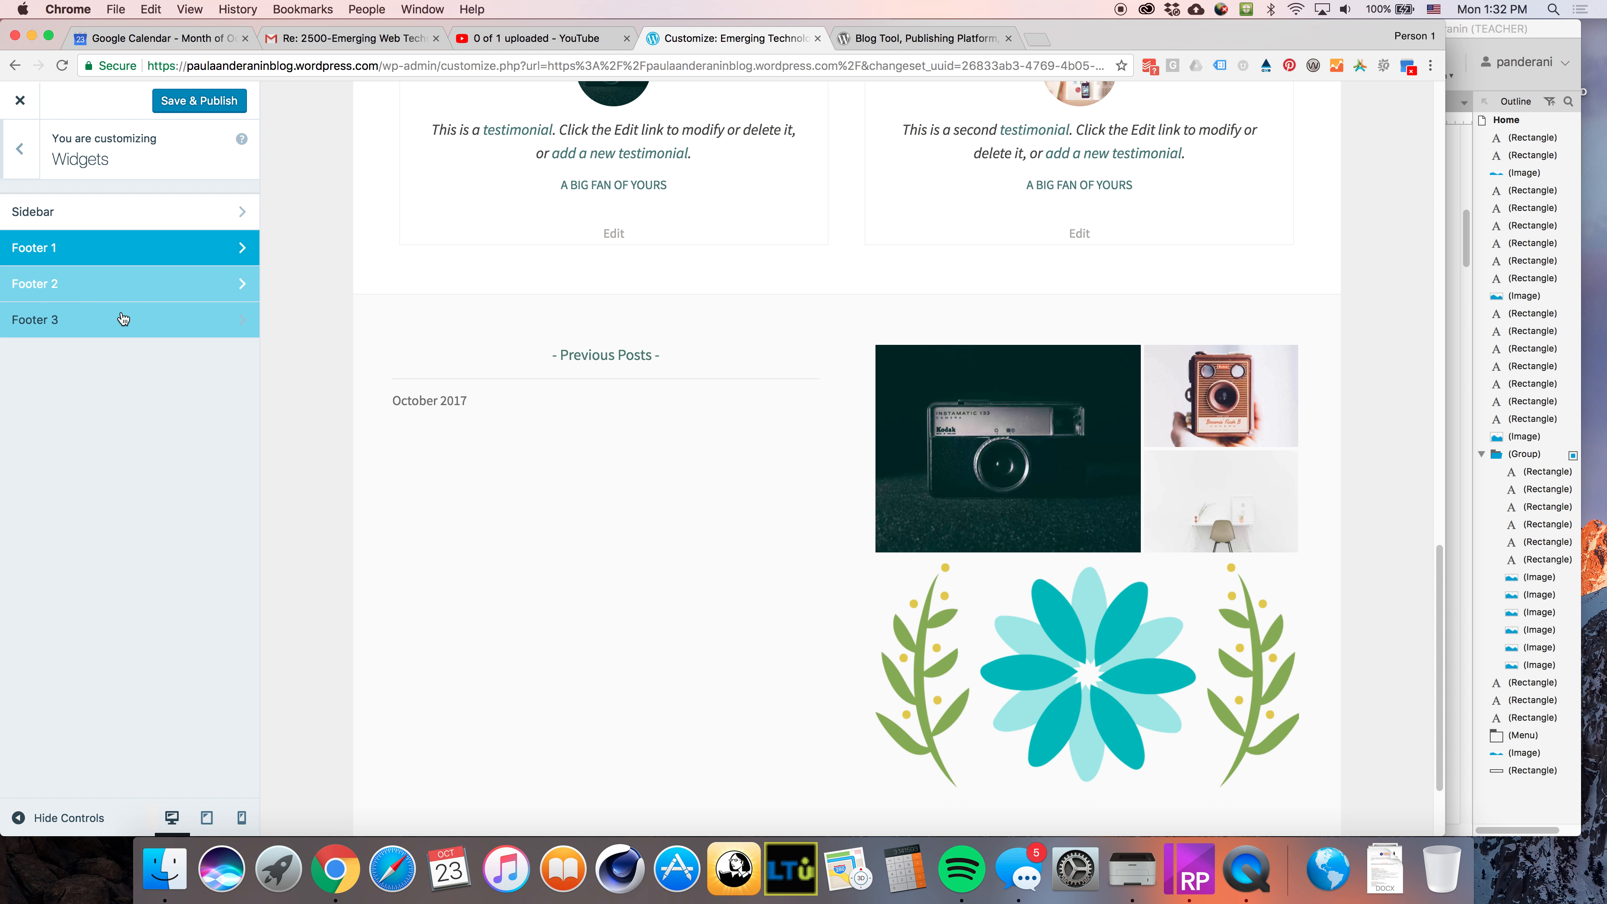
# Remove the Previous Posts Archives widget from Footer 2
pyautogui.click(108, 288)
pyautogui.click(153, 231)
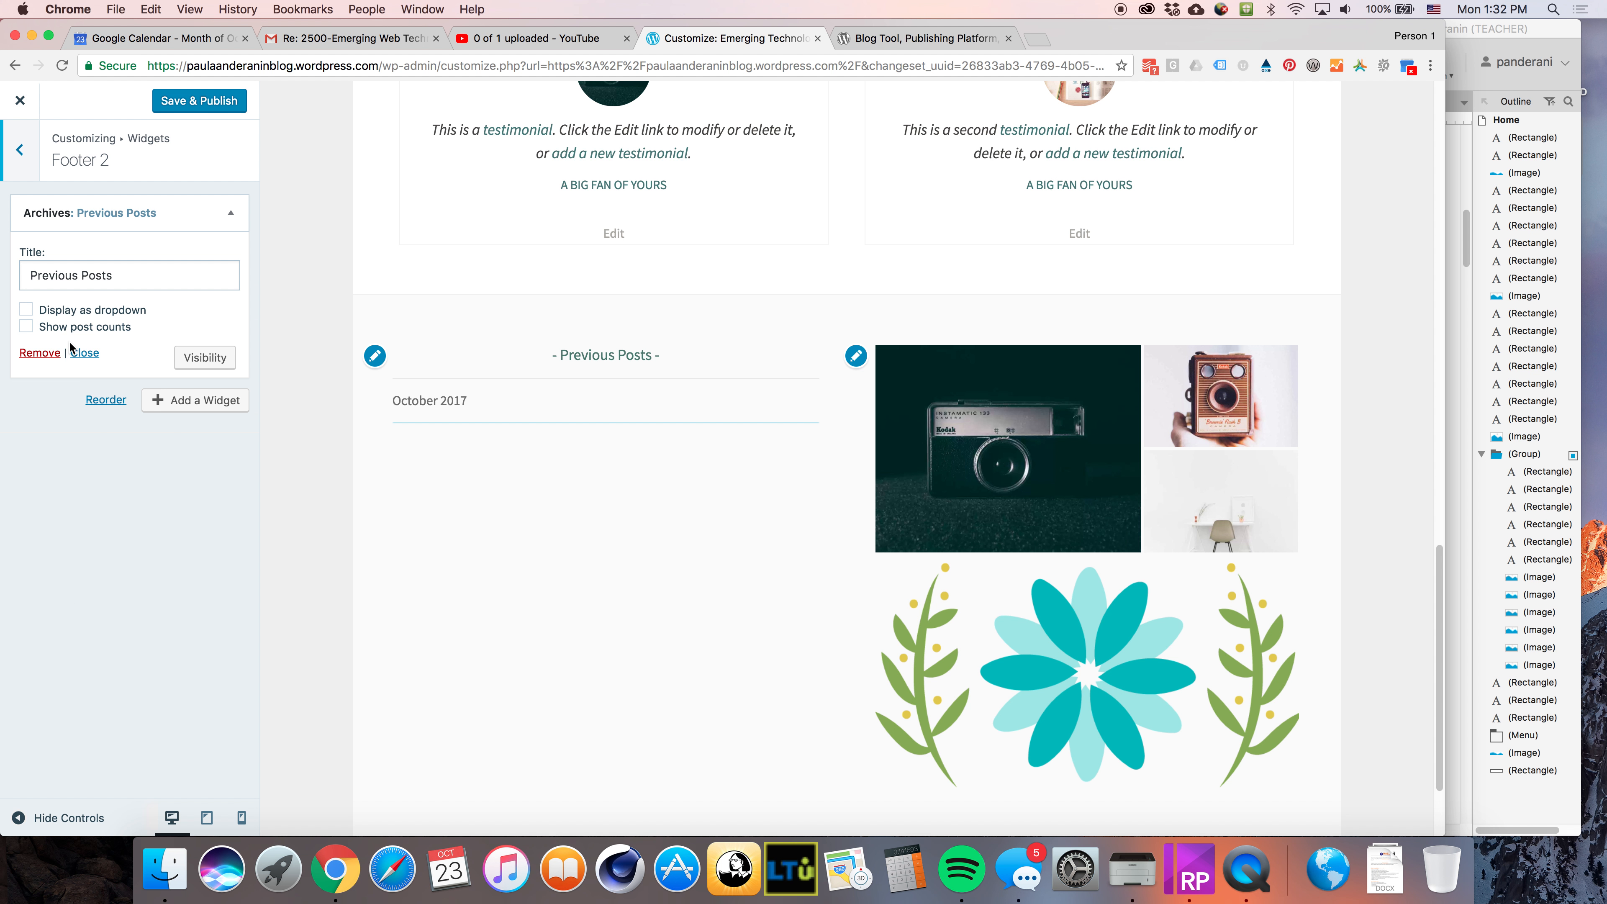
pyautogui.click(28, 350)
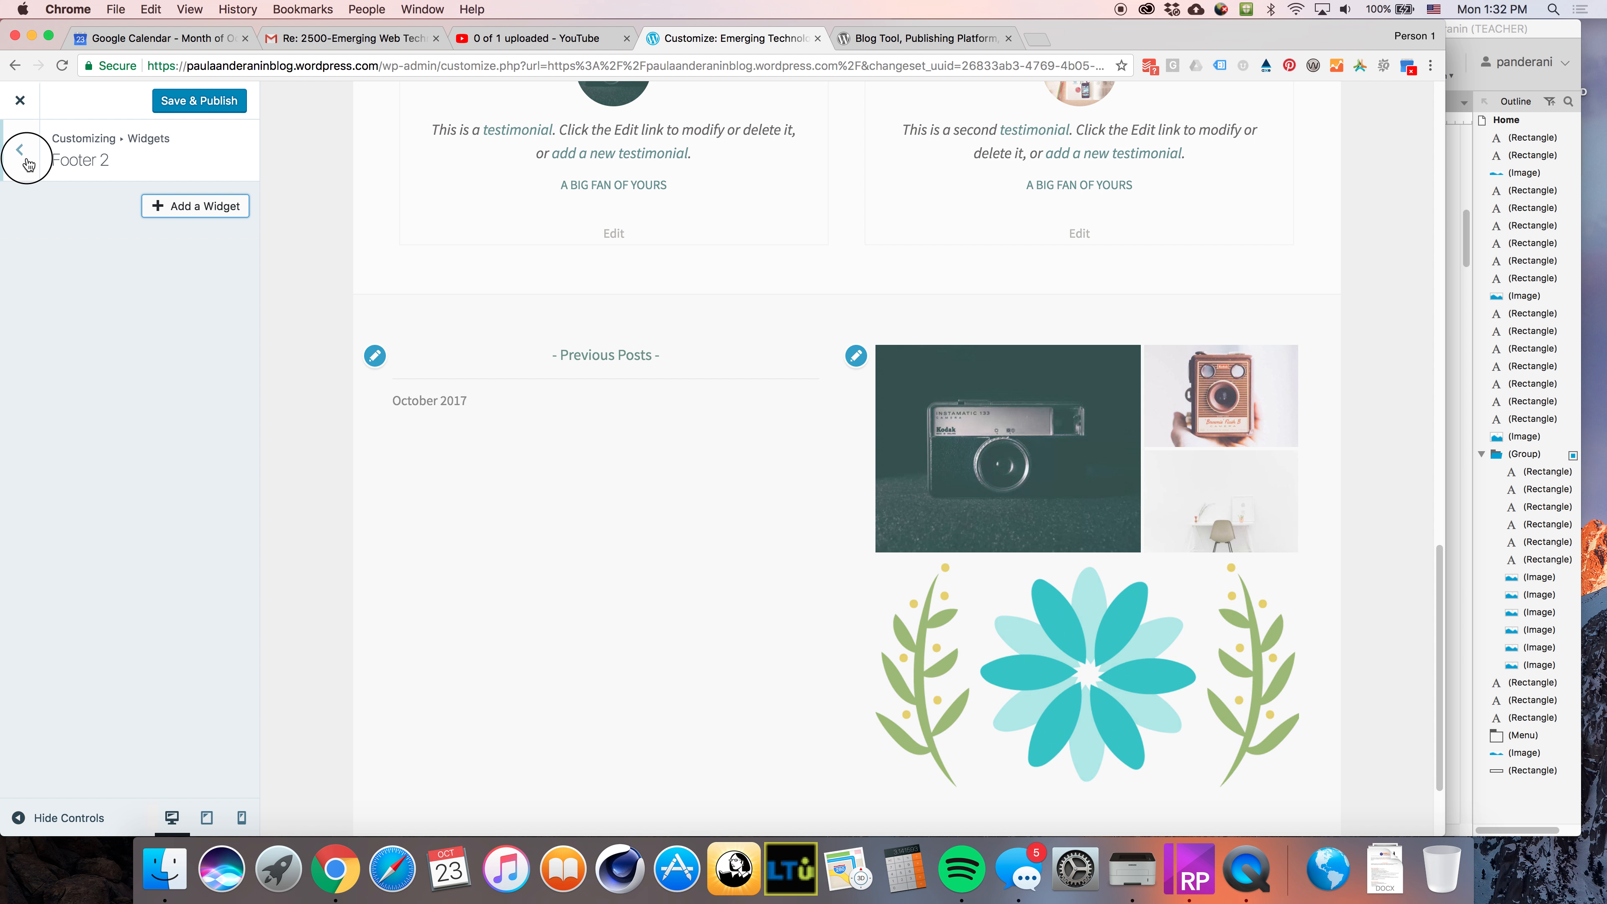
pyautogui.click(20, 149)
# Remove the Gallery widget from Footer 3 and publish the Customizer changes
pyautogui.click(77, 319)
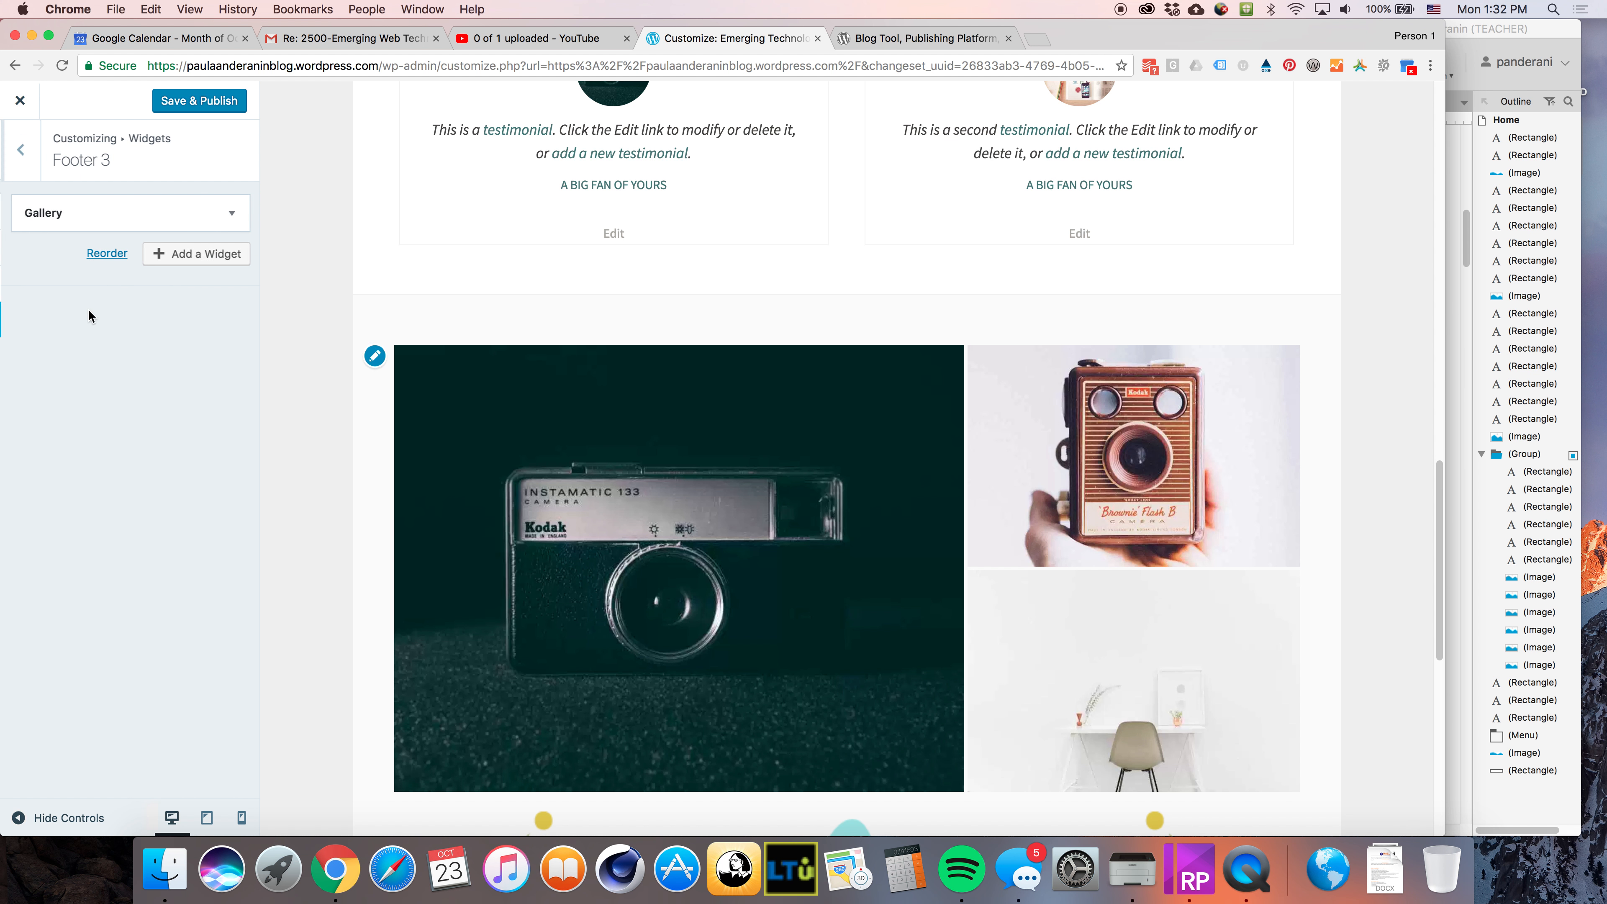
pyautogui.click(95, 214)
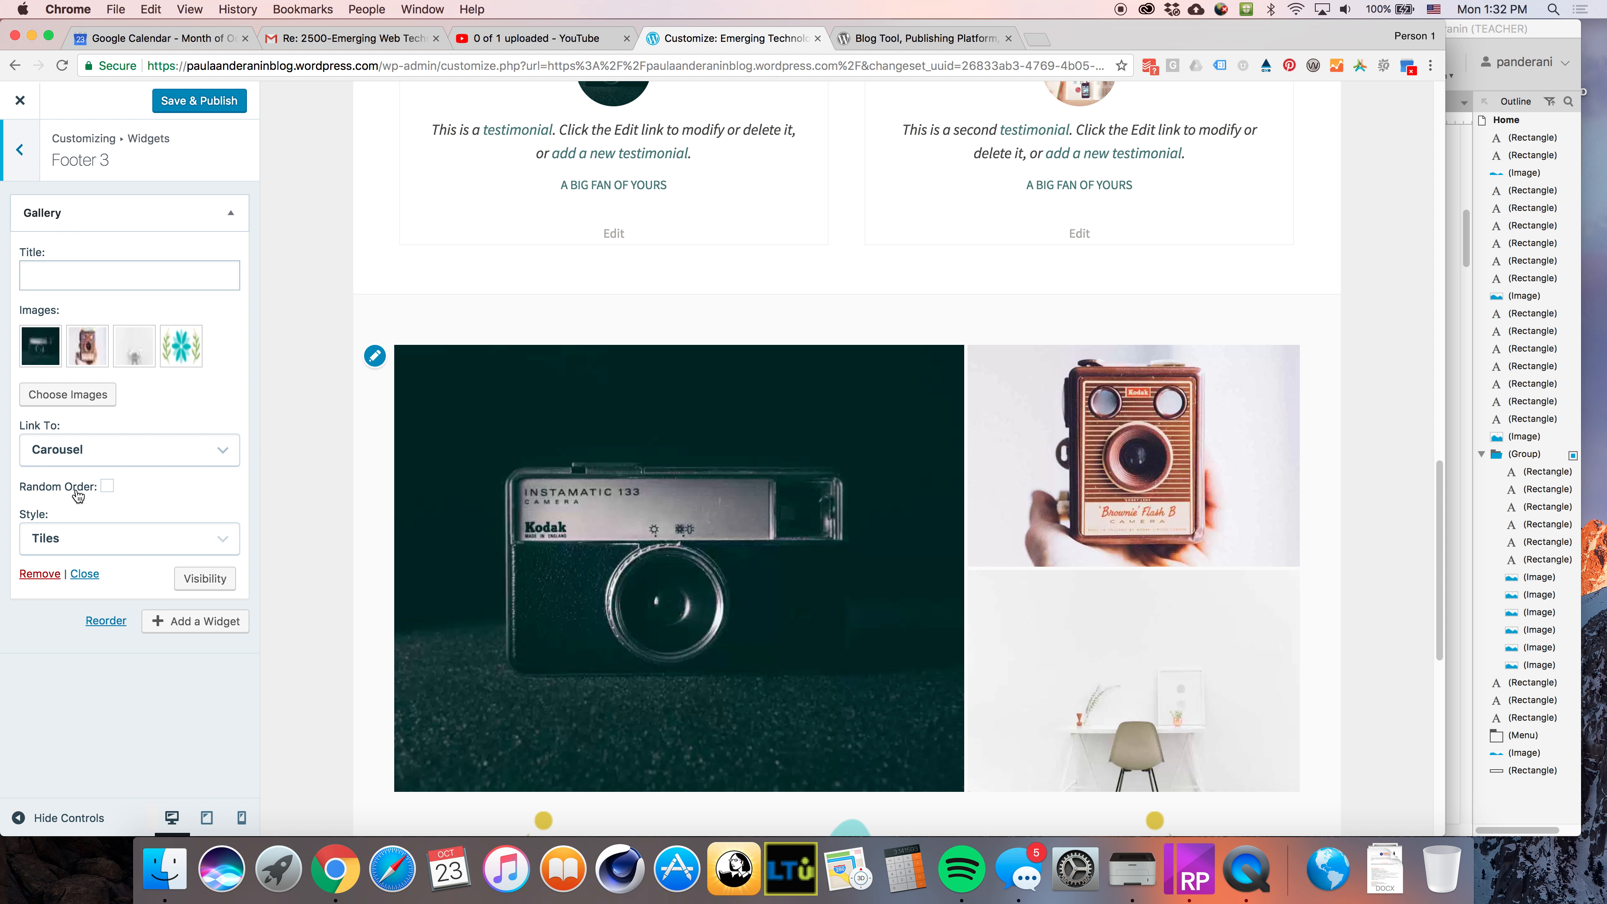
pyautogui.click(44, 574)
pyautogui.click(209, 102)
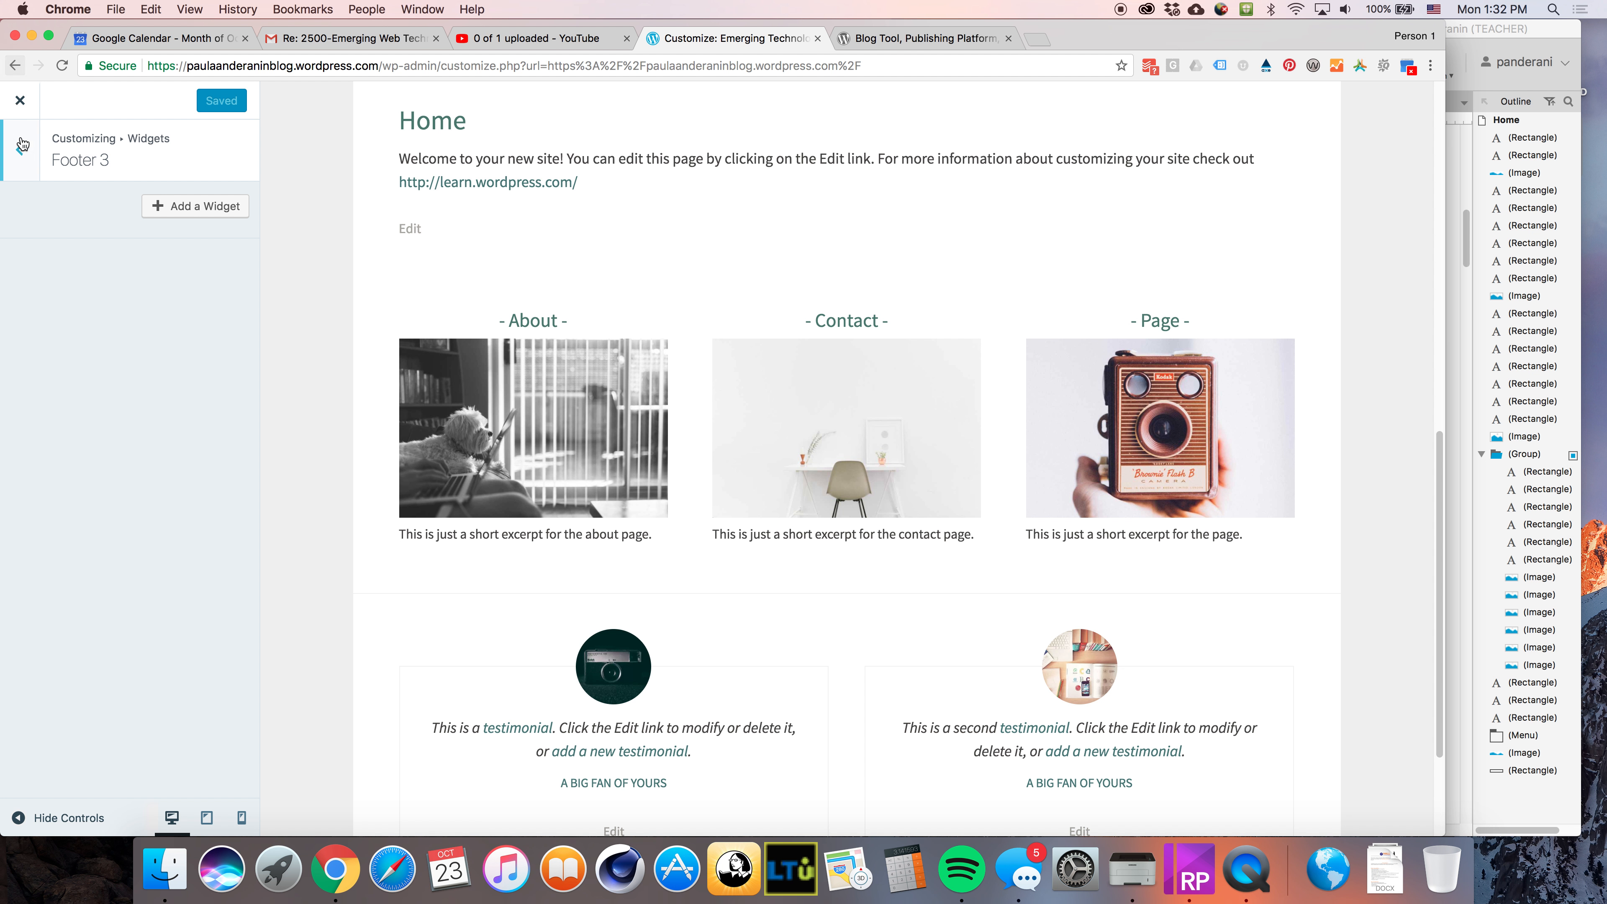
# Open the Static Front Page settings and review the home page preview
pyautogui.click(20, 151)
pyautogui.click(20, 151)
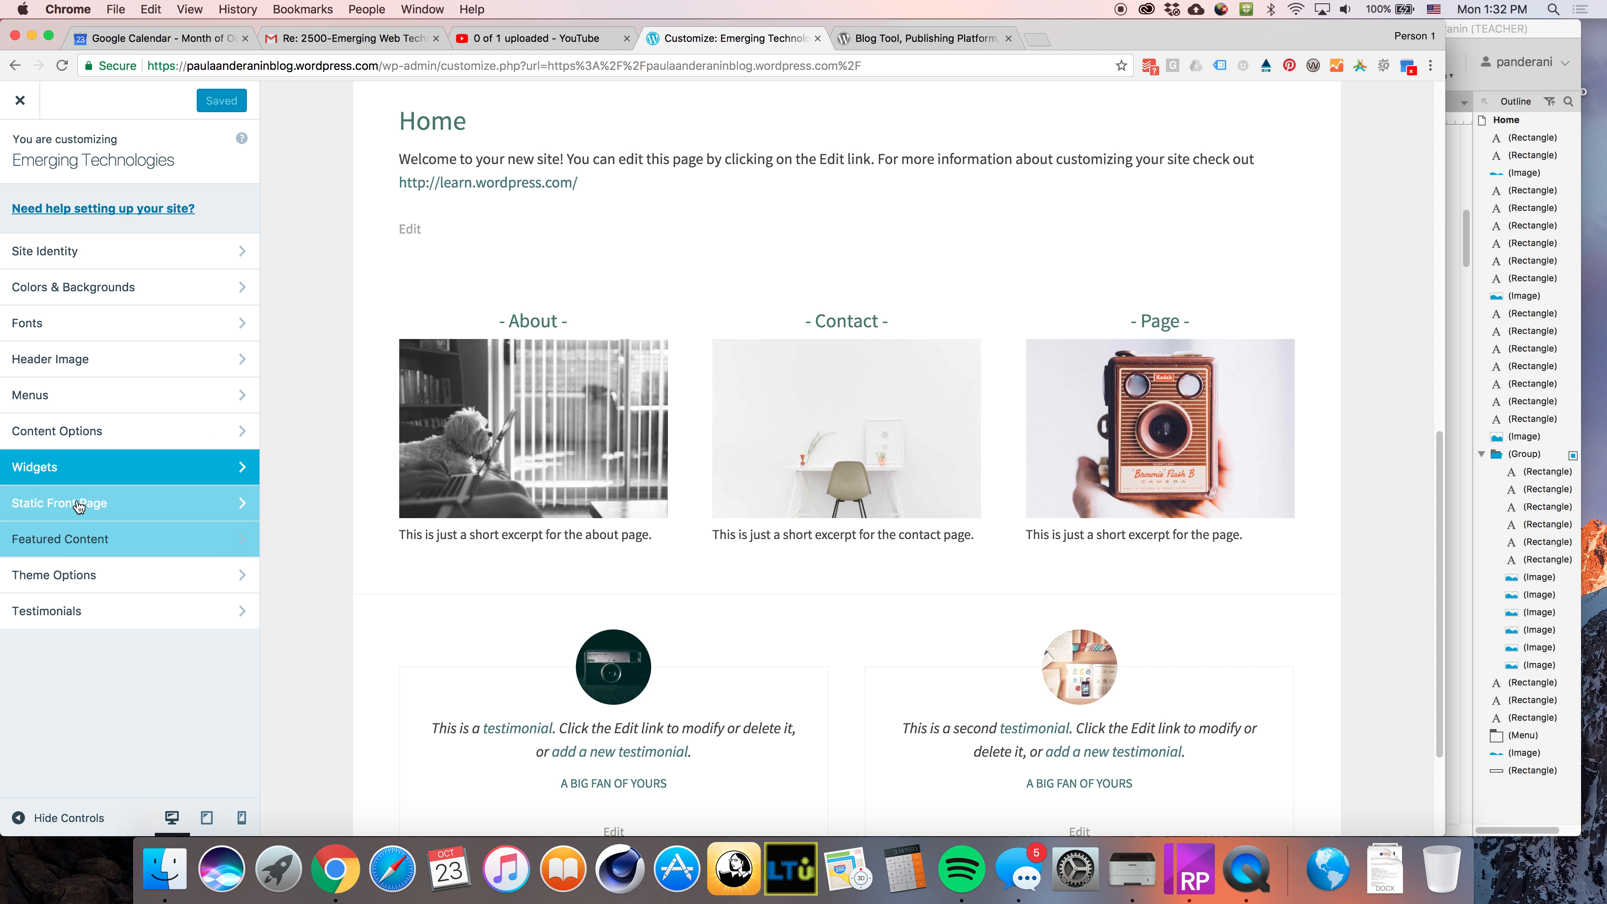
pyautogui.click(45, 511)
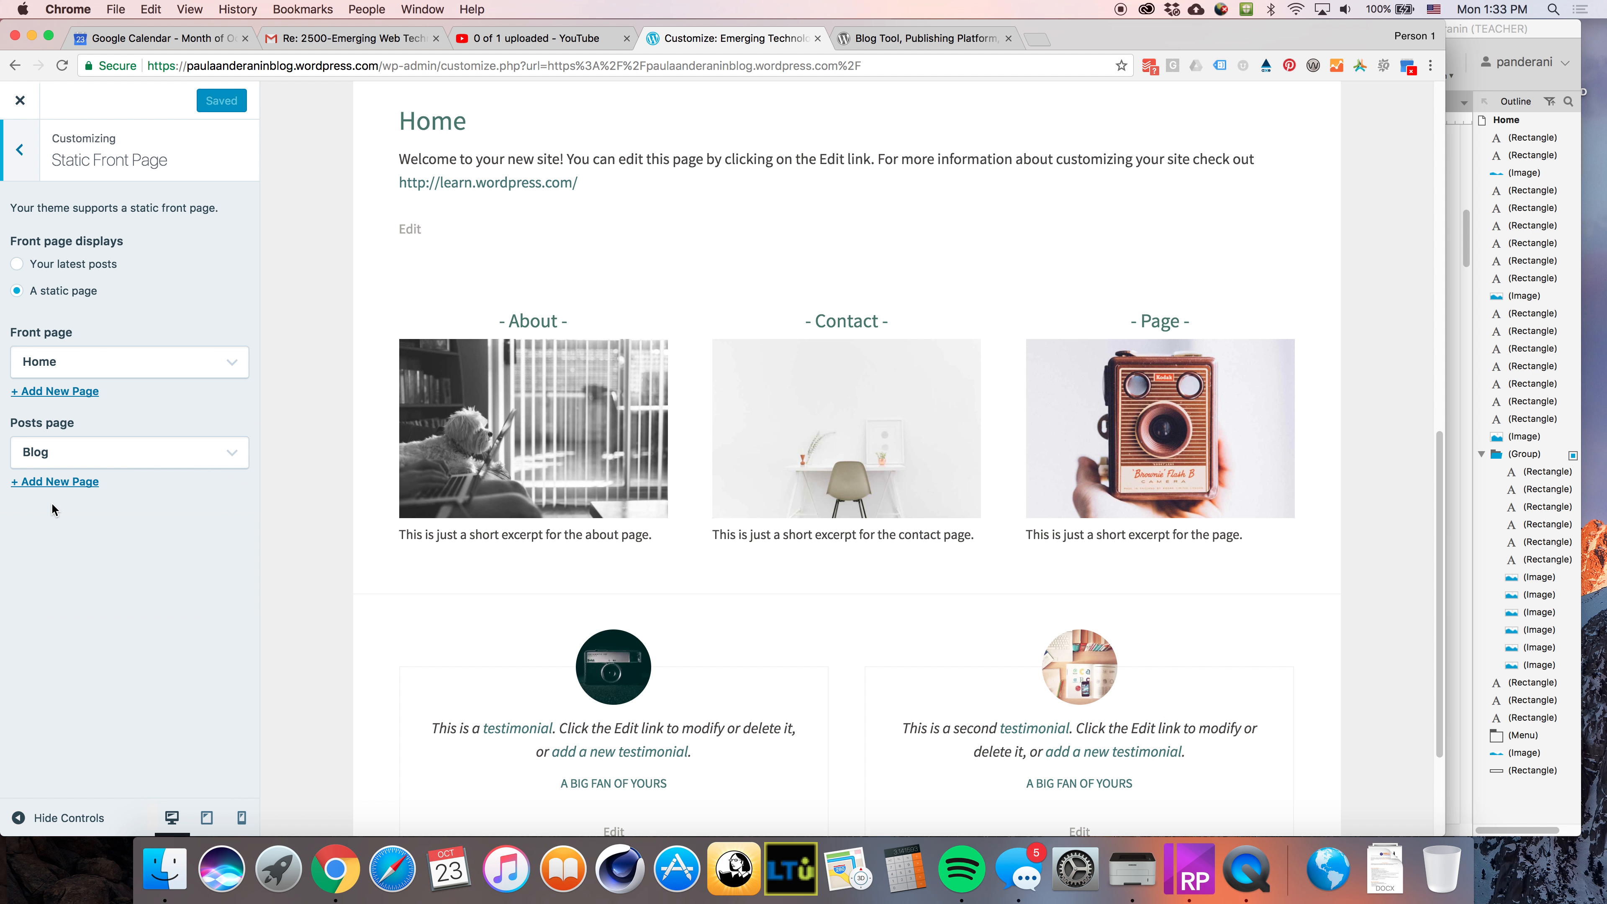
pyautogui.scroll(10, 531, 615)
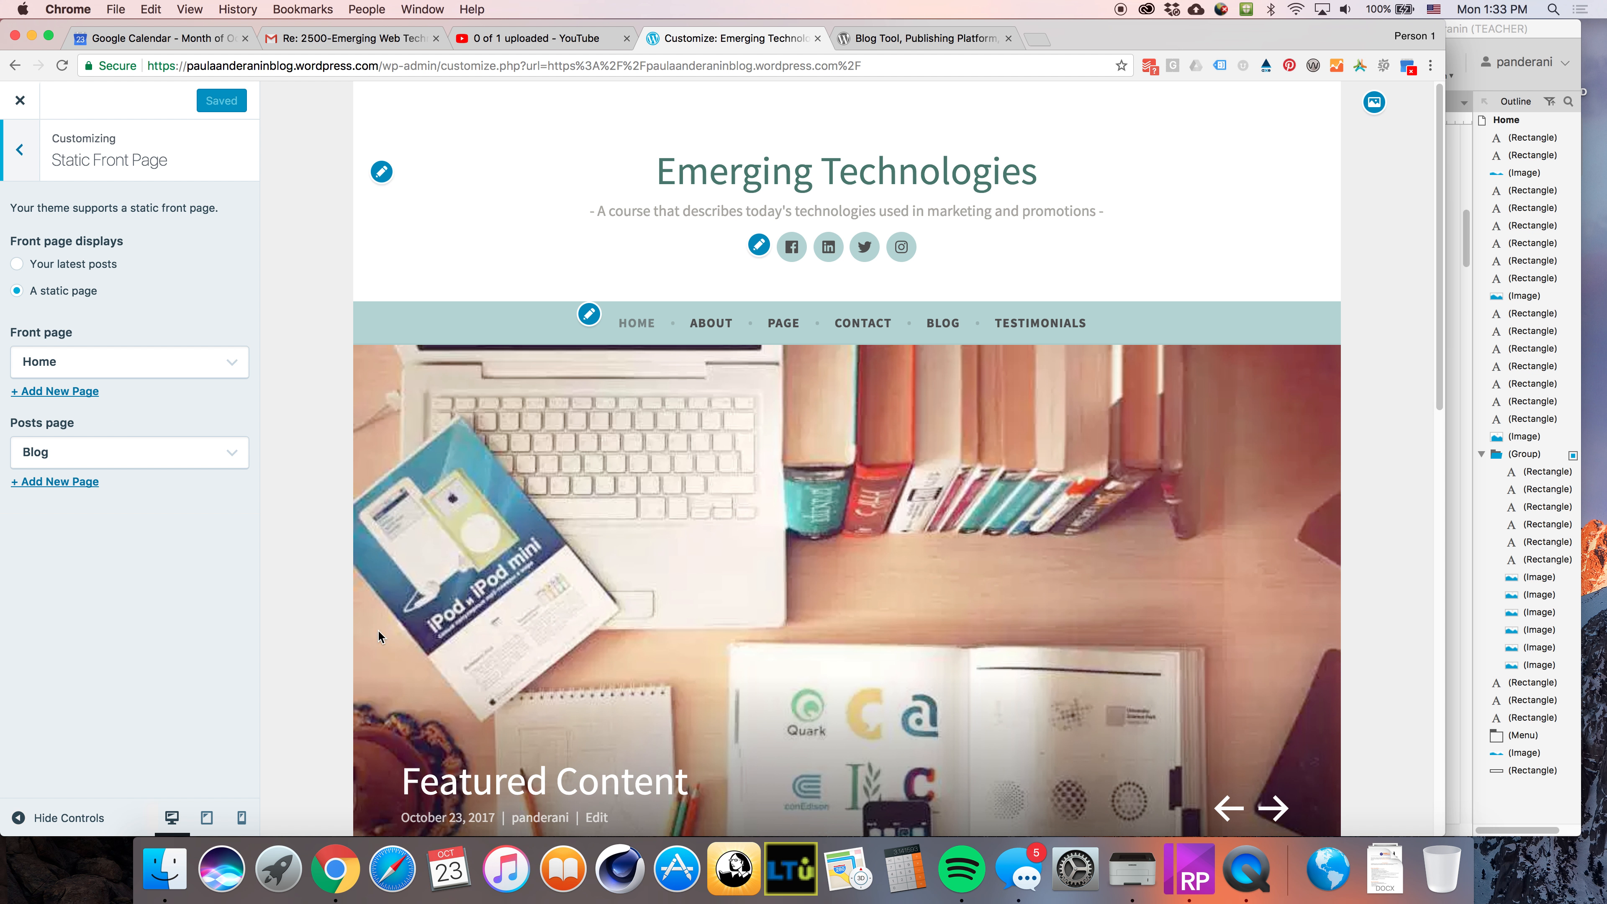
pyautogui.scroll(-10, 577, 598)
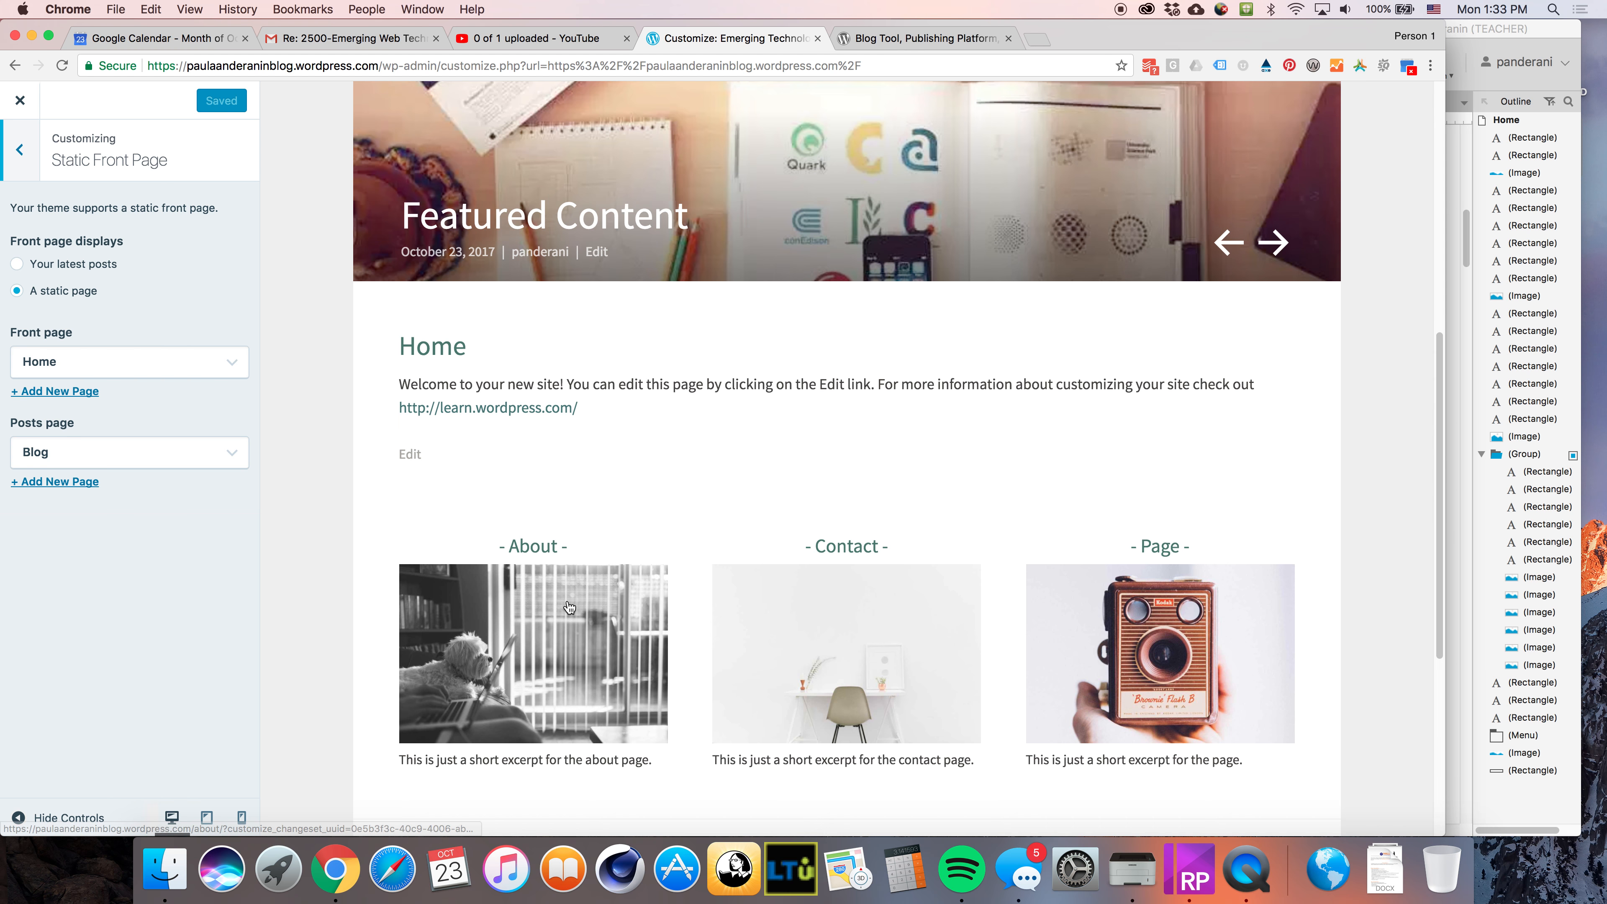
pyautogui.scroll(10, 572, 607)
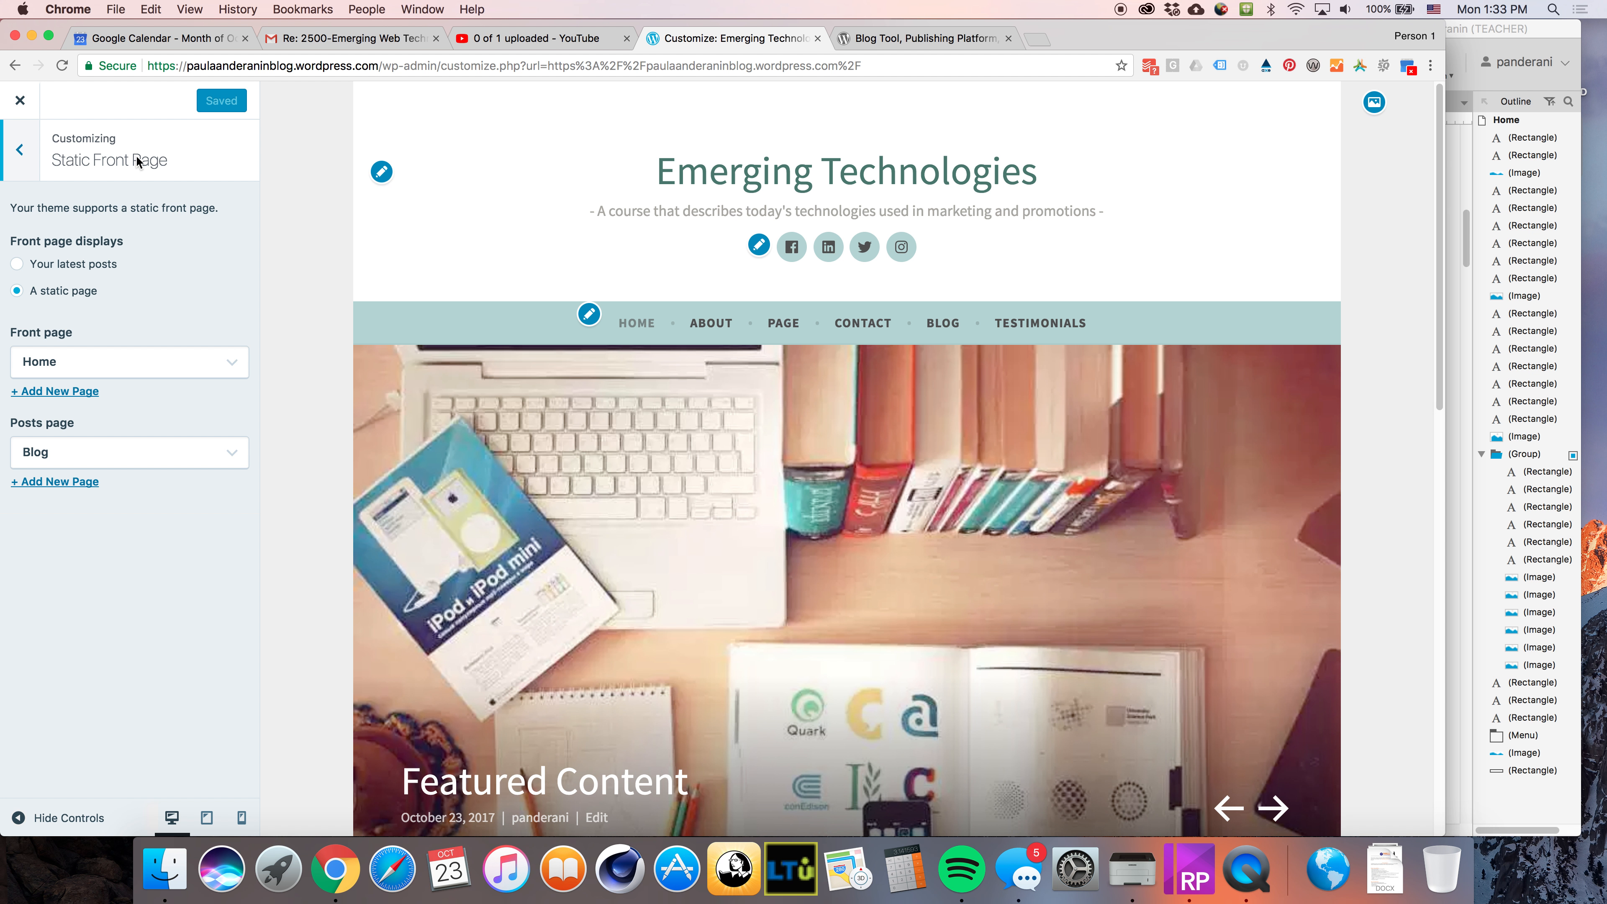
# Open the Featured Content section and review the featured slider in the preview
pyautogui.click(17, 157)
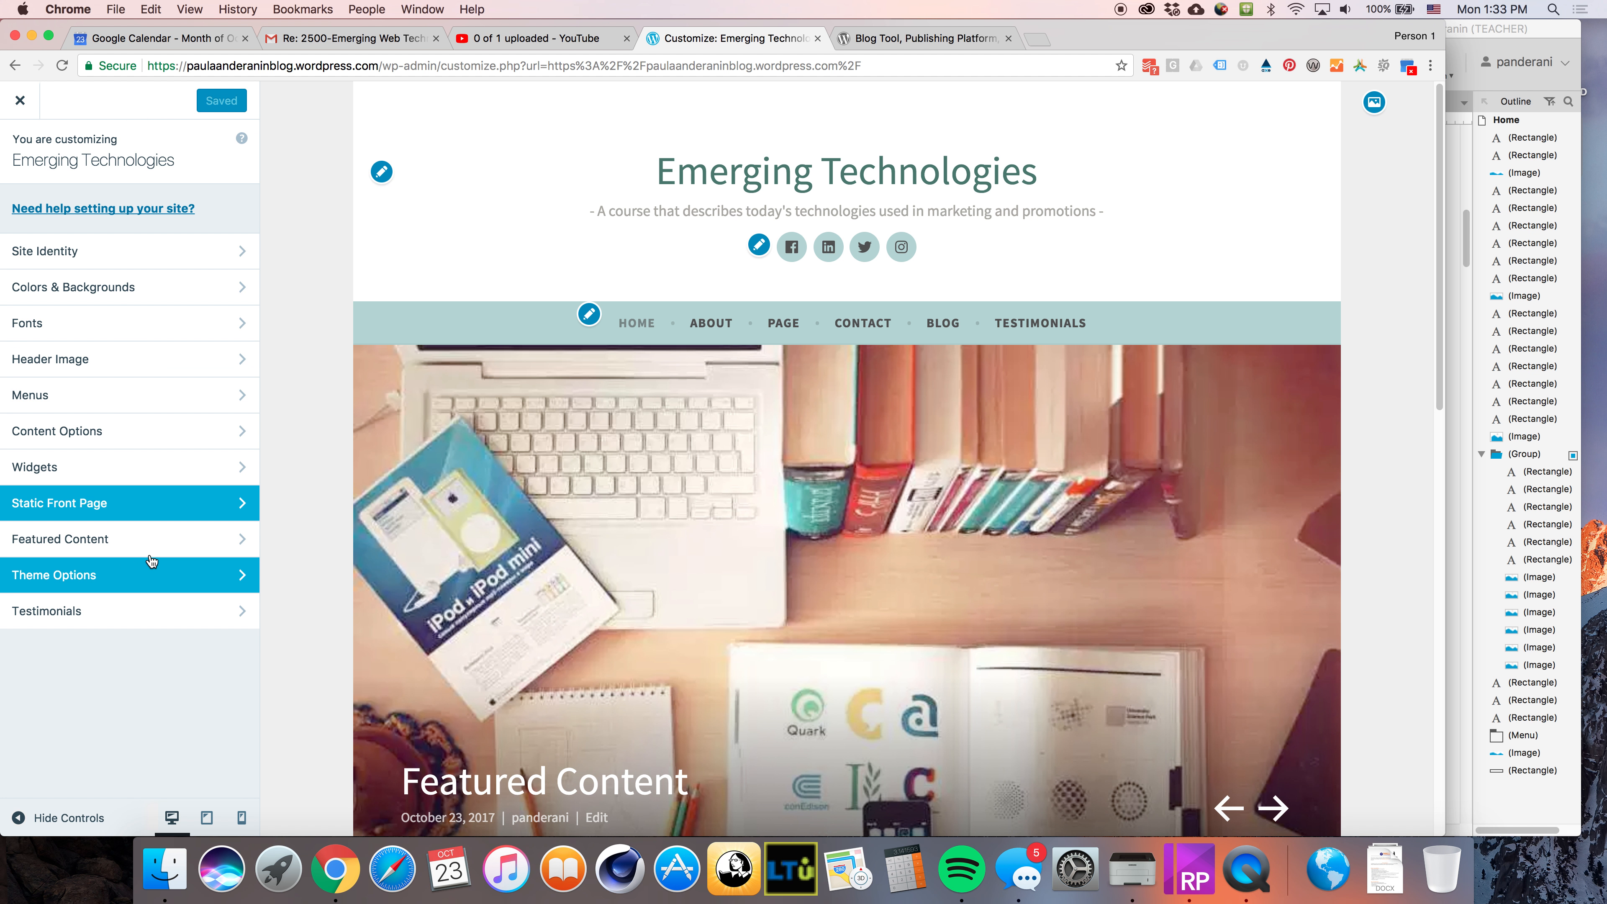
pyautogui.click(114, 544)
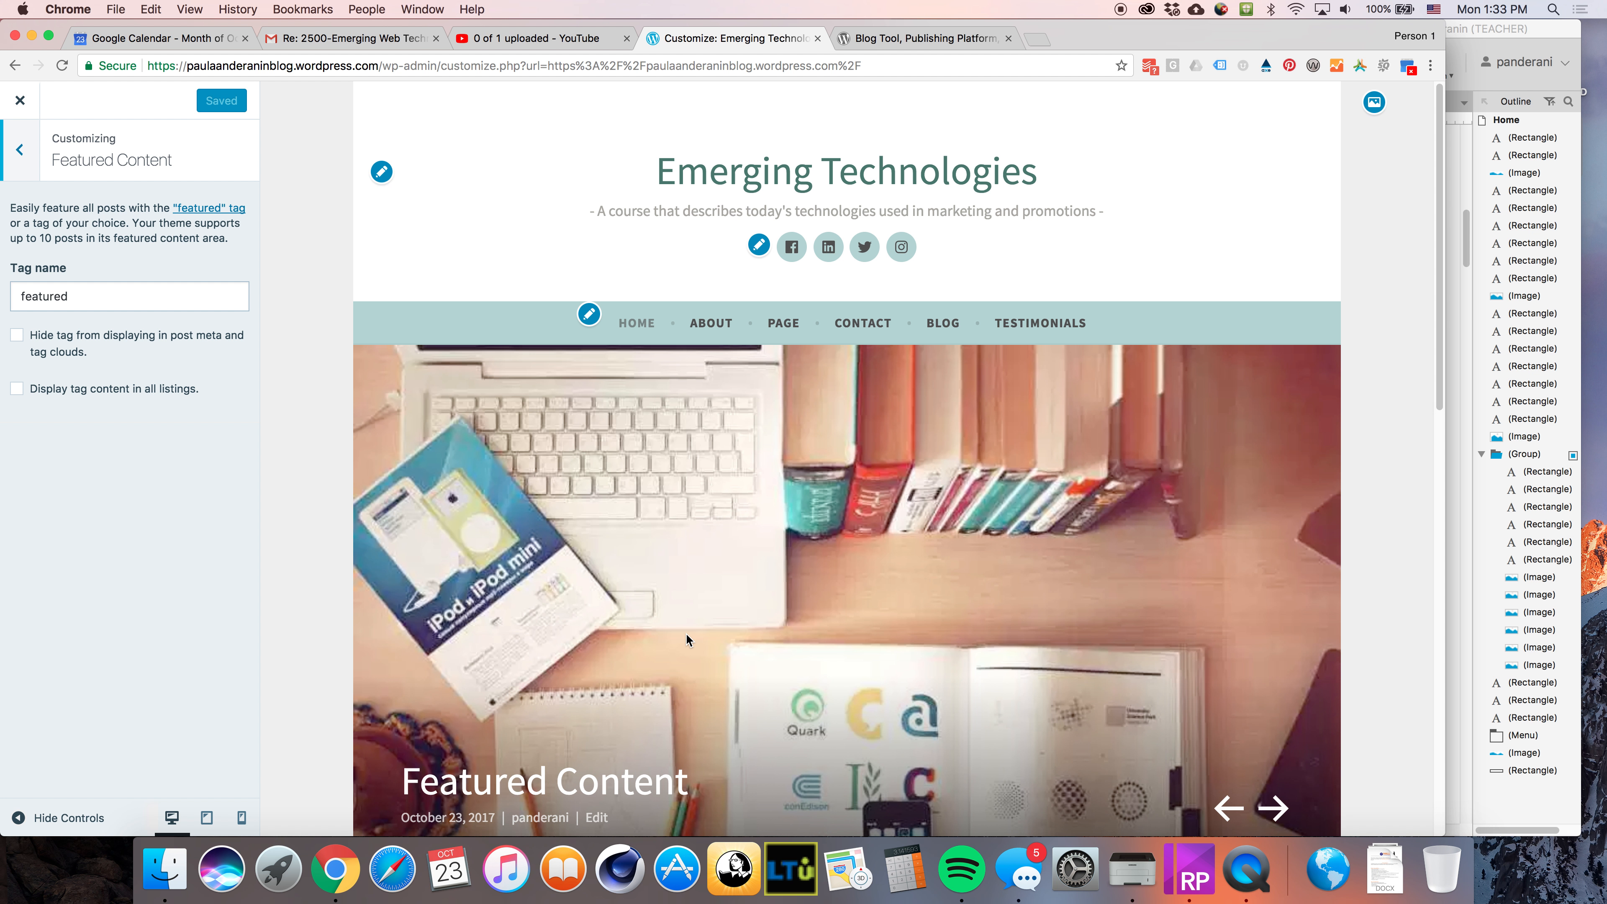
pyautogui.scroll(-5, 734, 519)
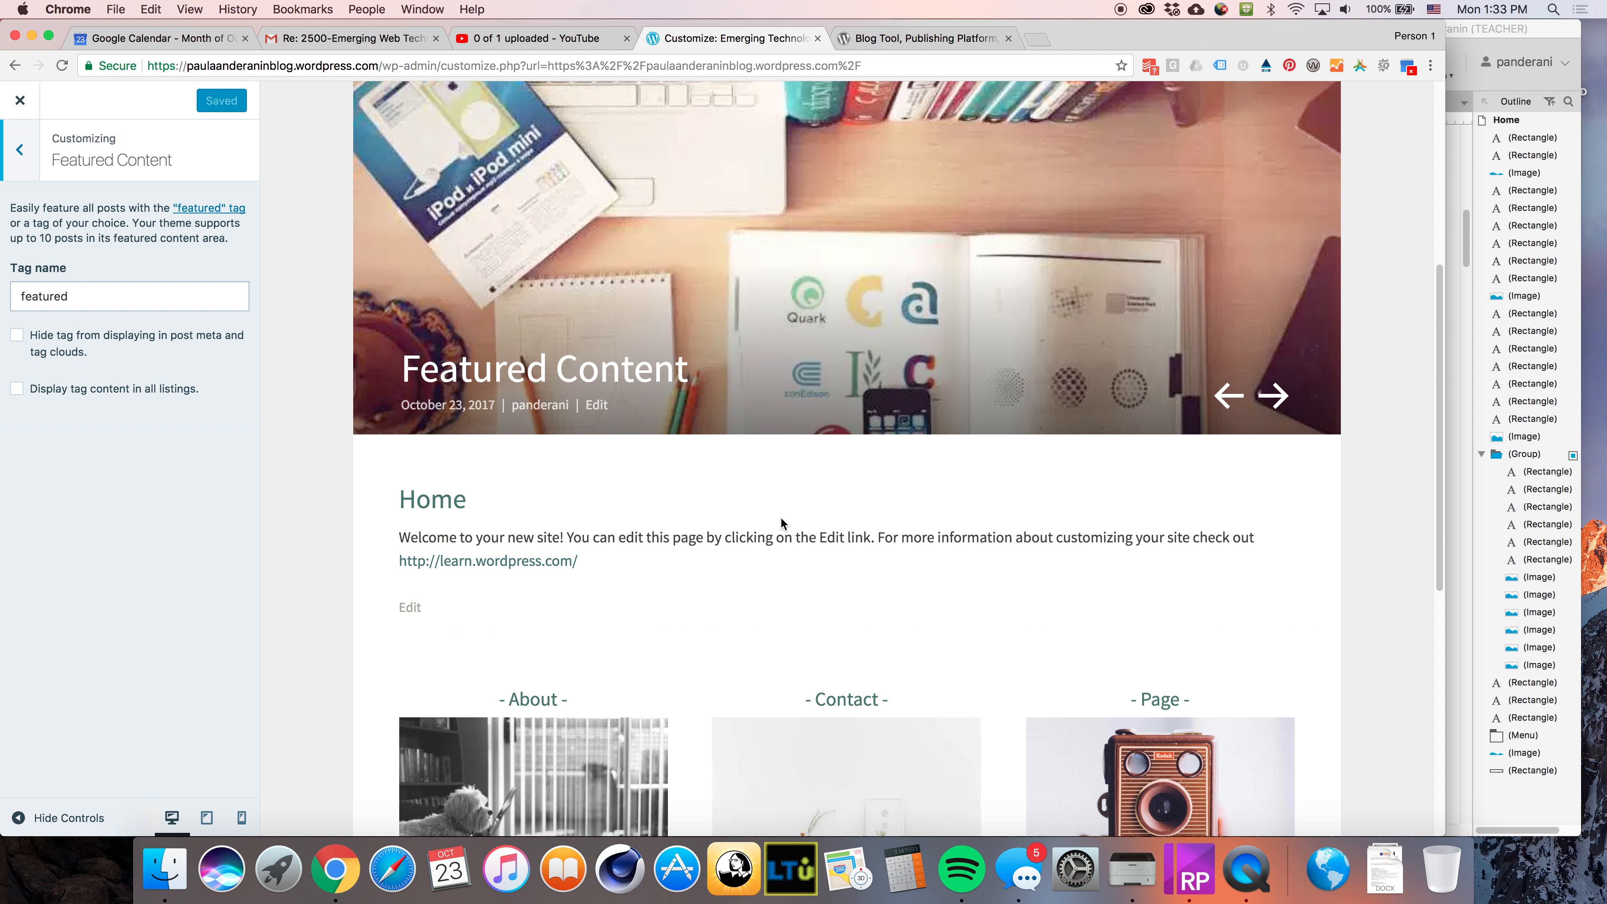
pyautogui.scroll(-5, 833, 558)
pyautogui.scroll(4, 830, 539)
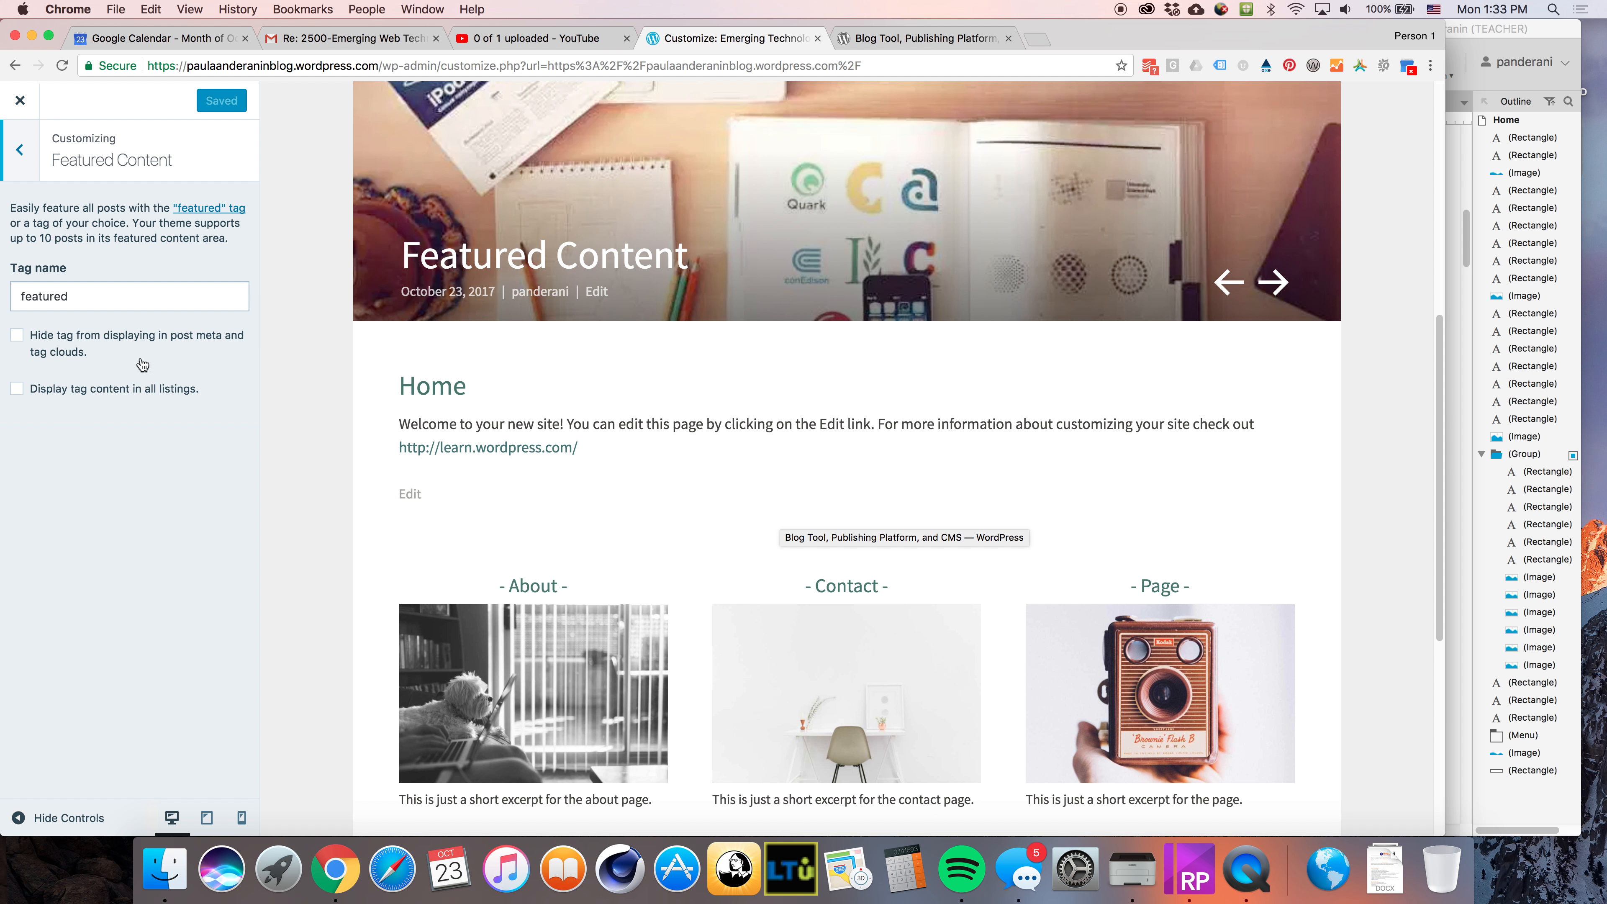
pyautogui.click(19, 154)
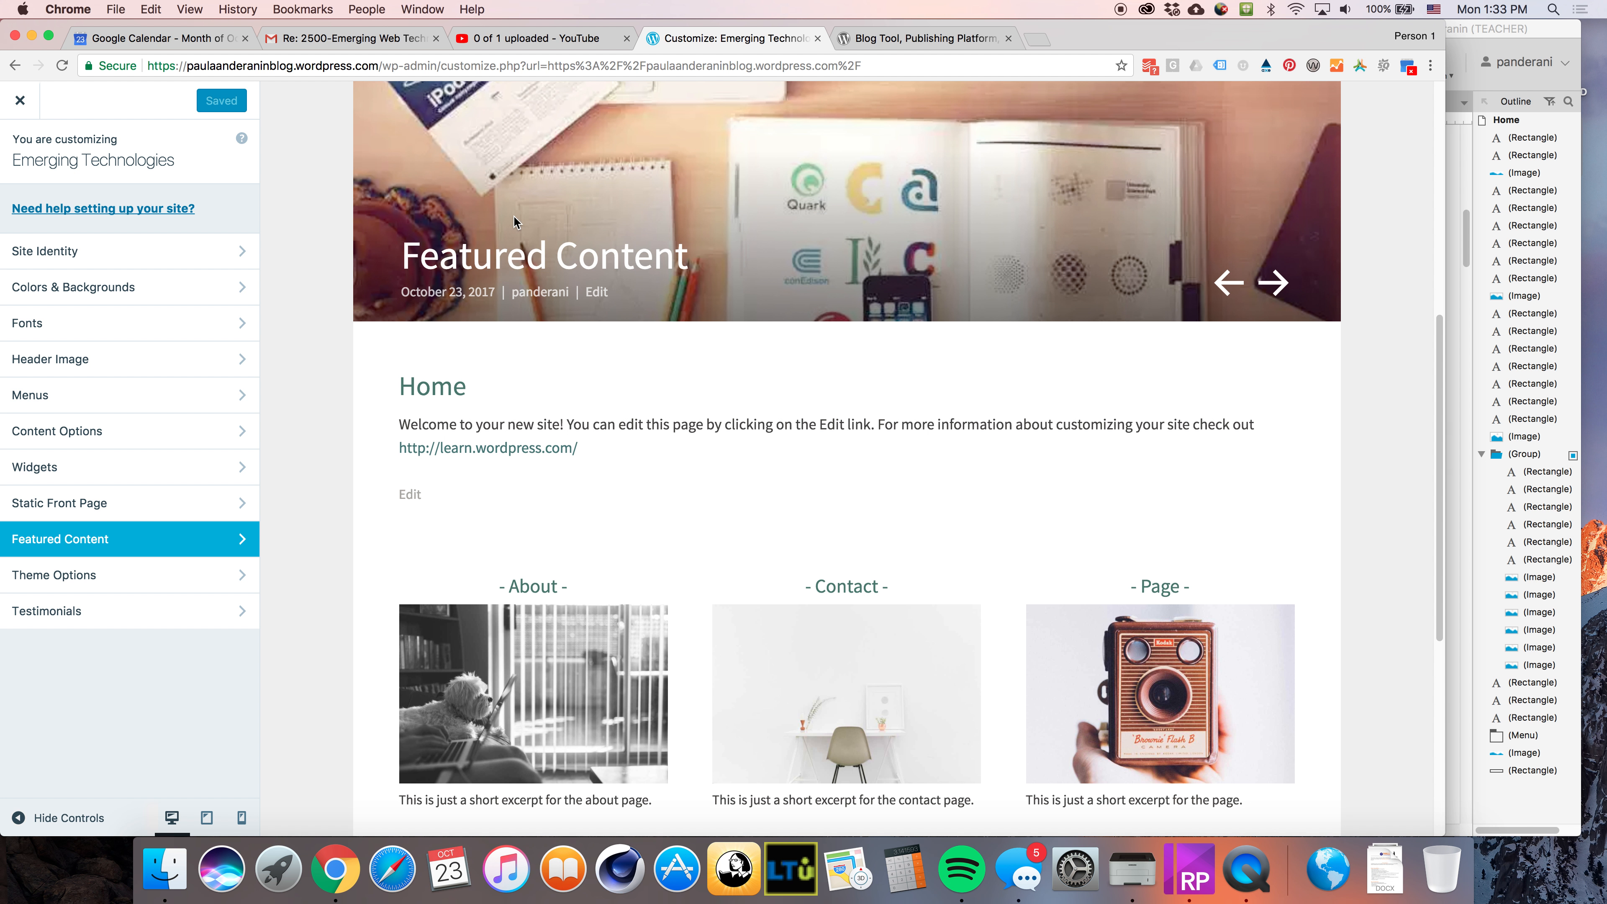
# Open Theme Options and review the three featured front page selections against the preview
pyautogui.click(140, 576)
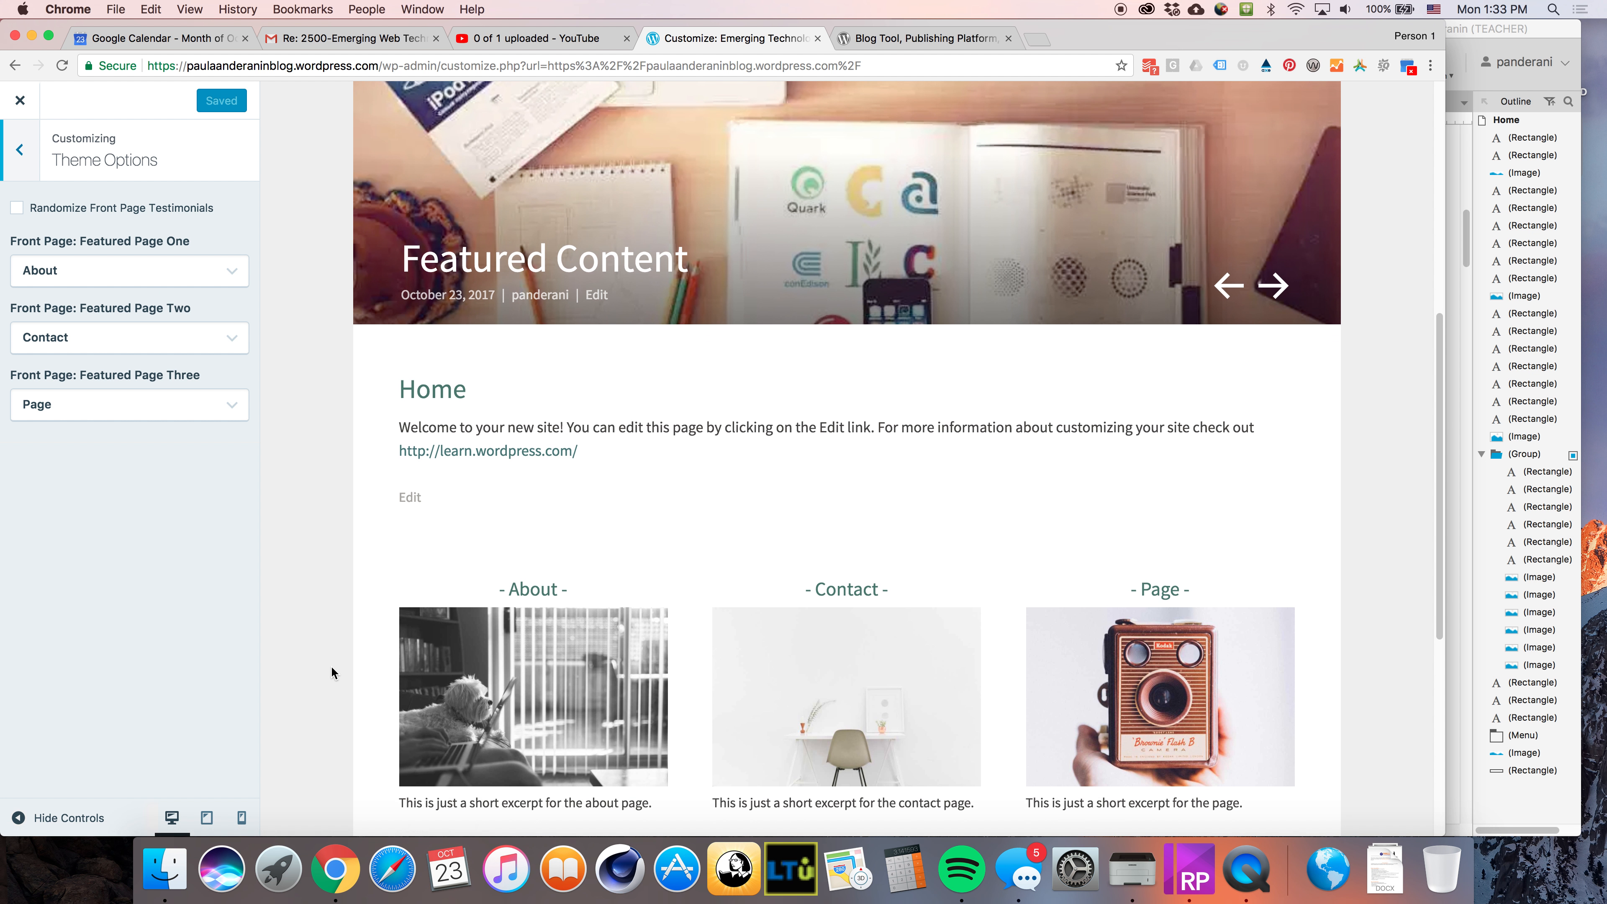
pyautogui.scroll(2, 592, 623)
pyautogui.scroll(-7, 595, 624)
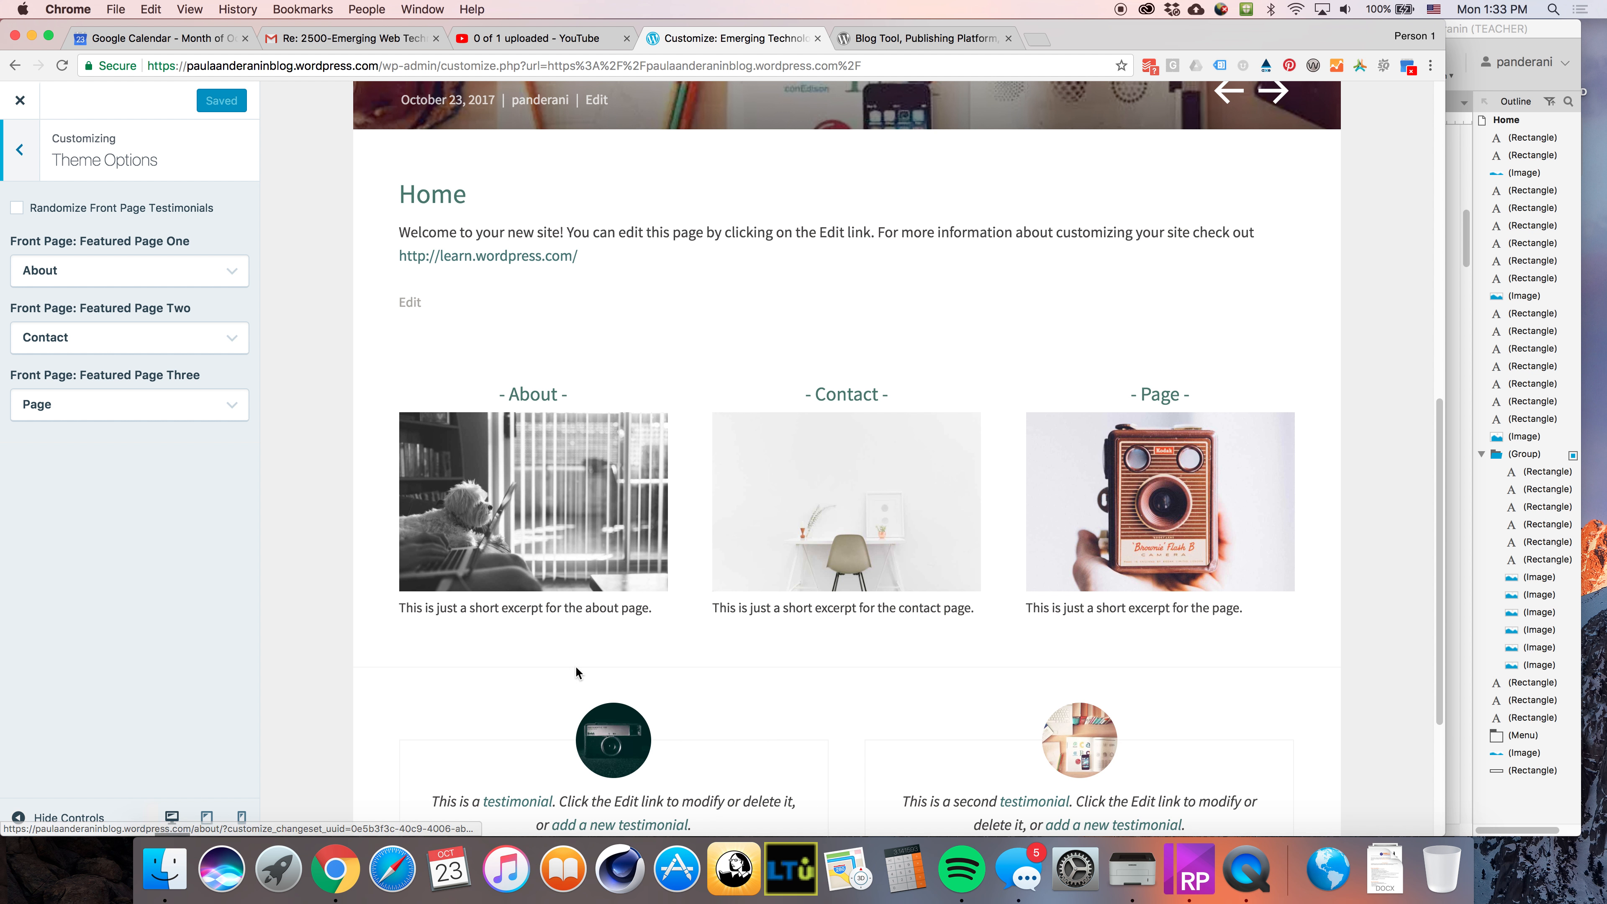
pyautogui.scroll(-4, 544, 644)
pyautogui.scroll(-2, 579, 656)
pyautogui.scroll(2, 580, 656)
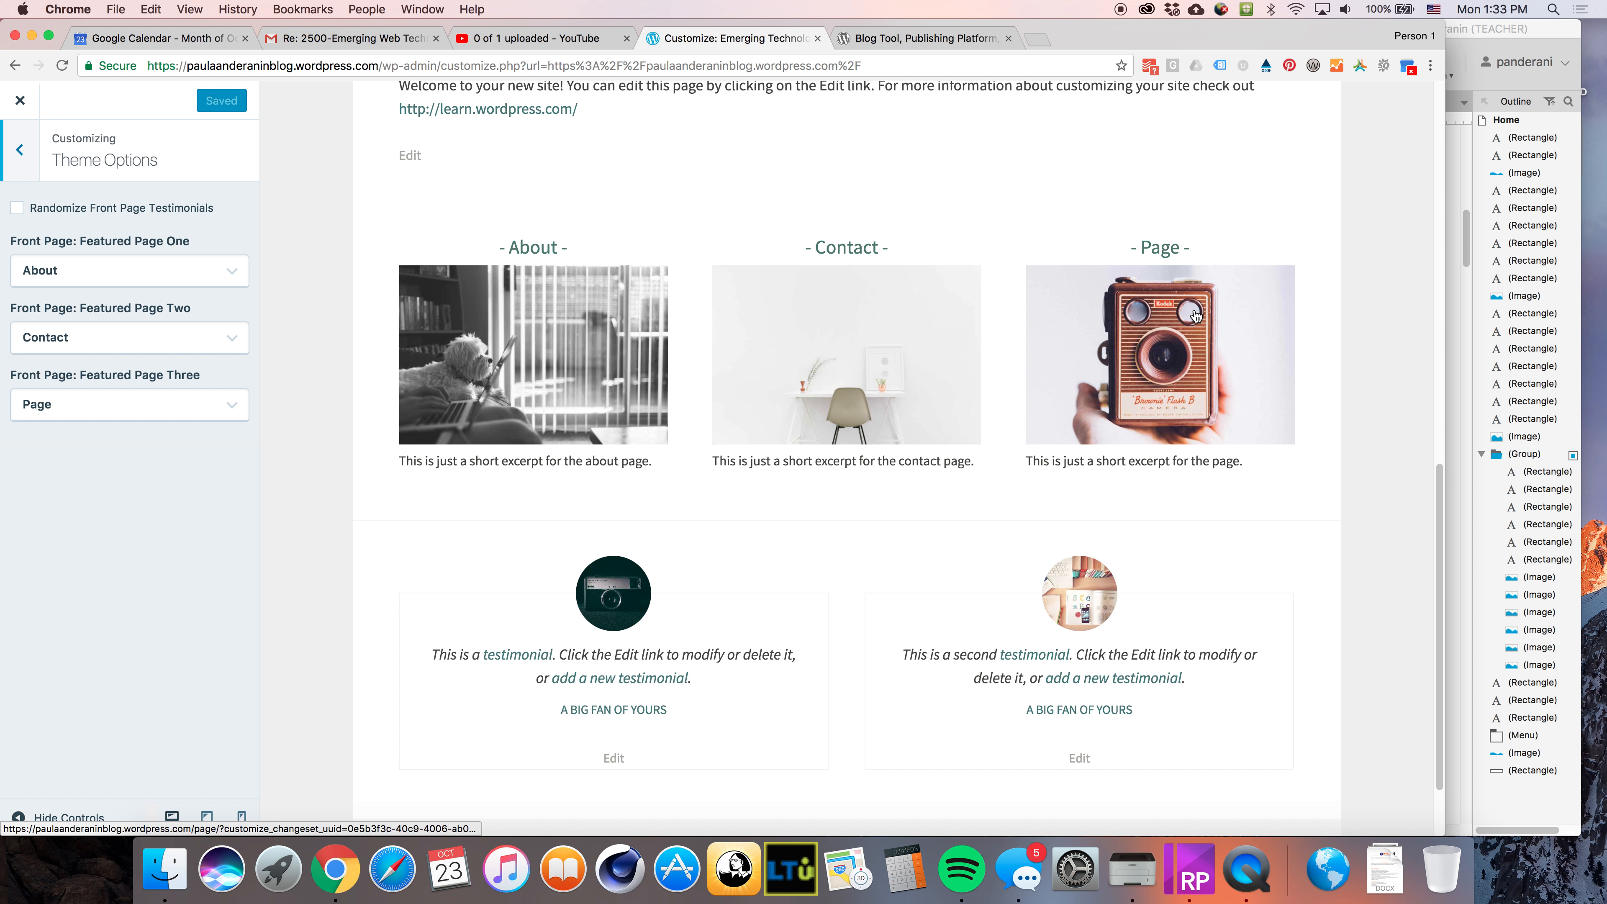
pyautogui.scroll(5, 753, 632)
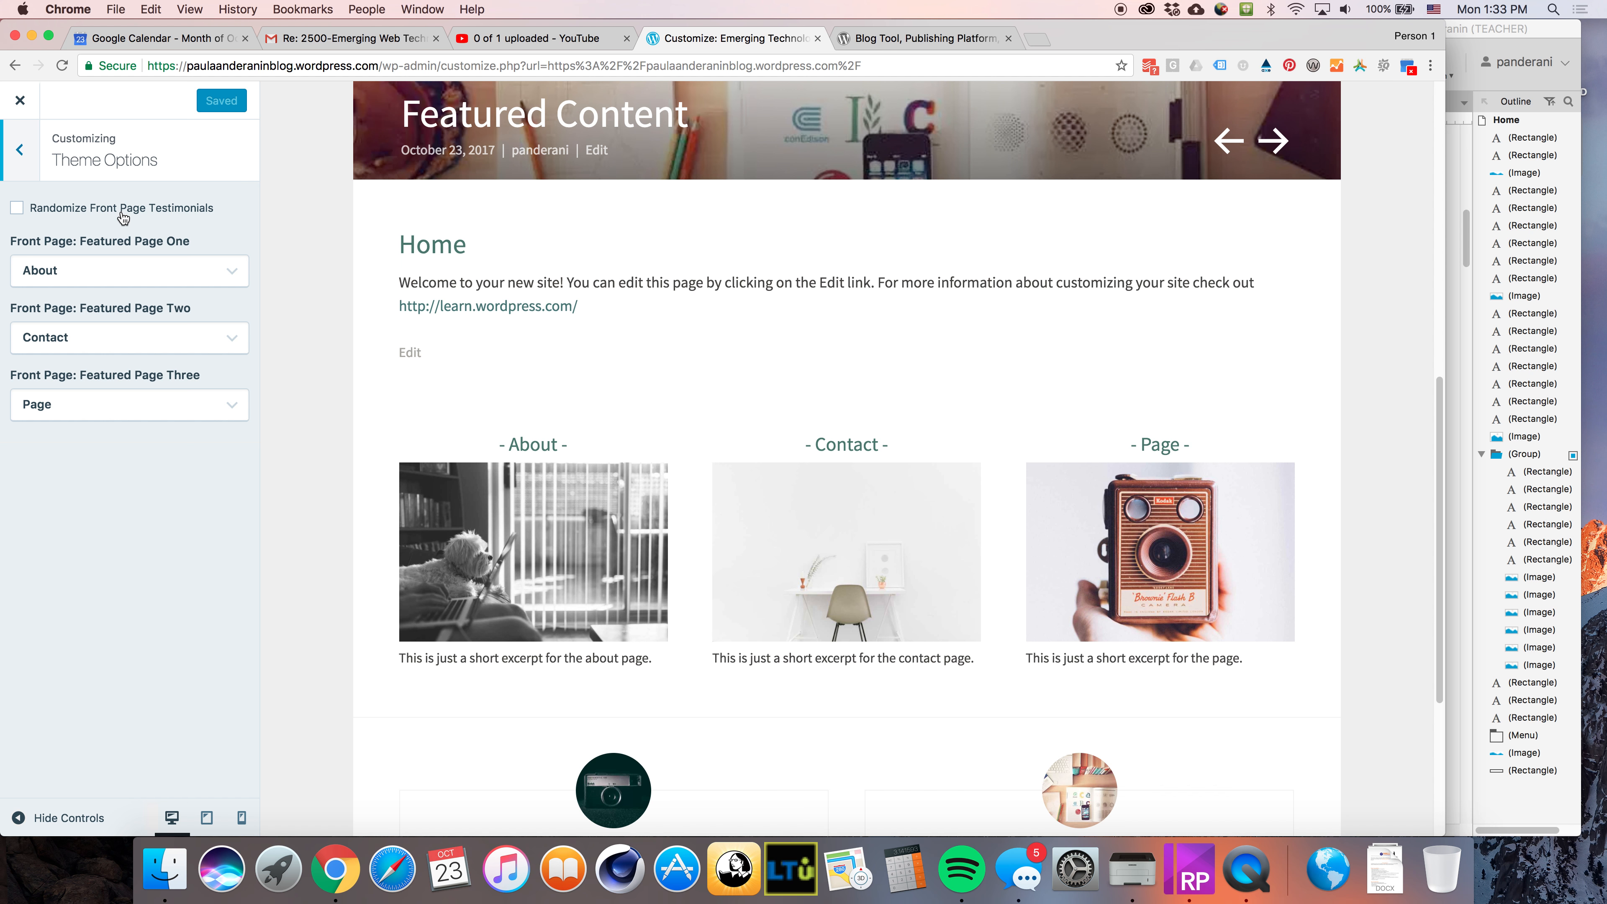
pyautogui.click(20, 150)
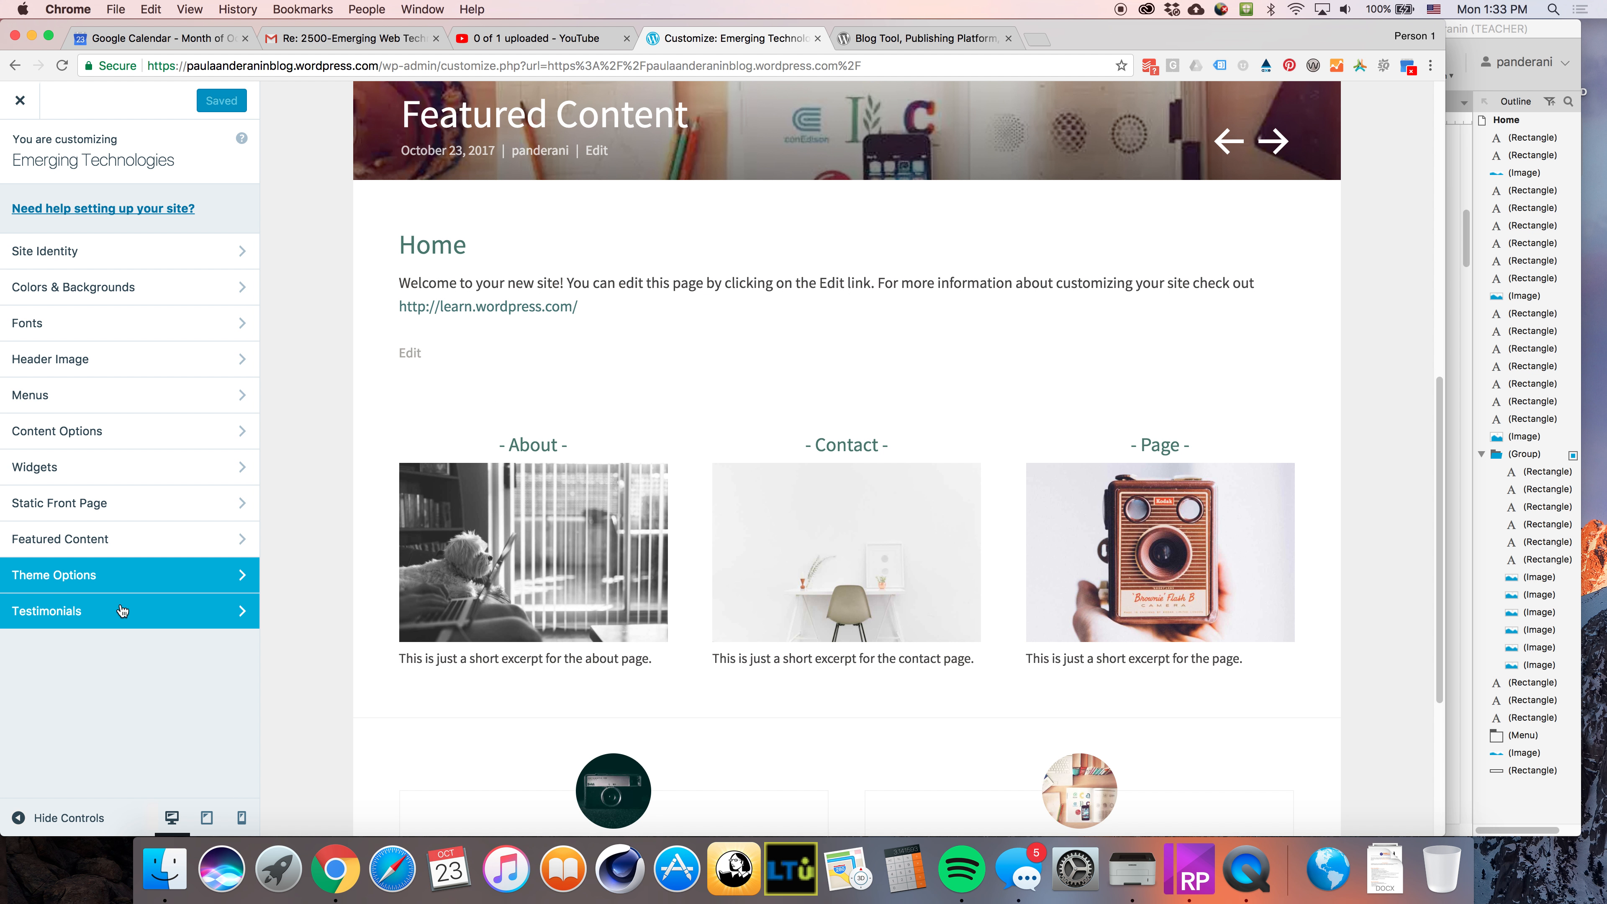
# Open the Testimonials section and review its archive title, content and image settings
pyautogui.click(76, 622)
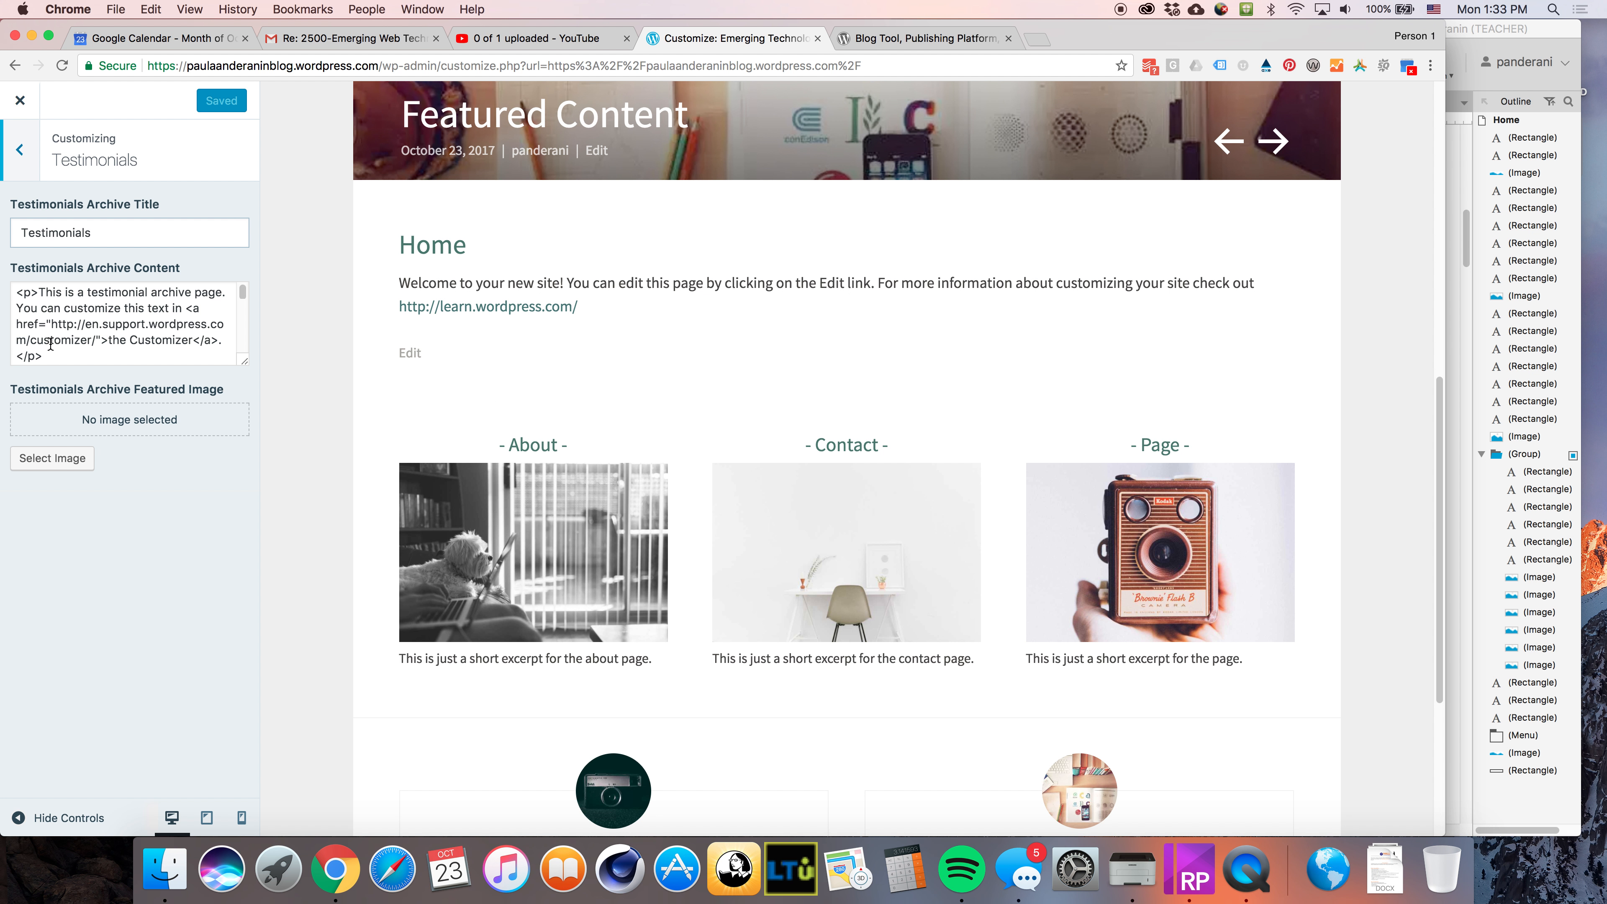
pyautogui.scroll(-5, 666, 531)
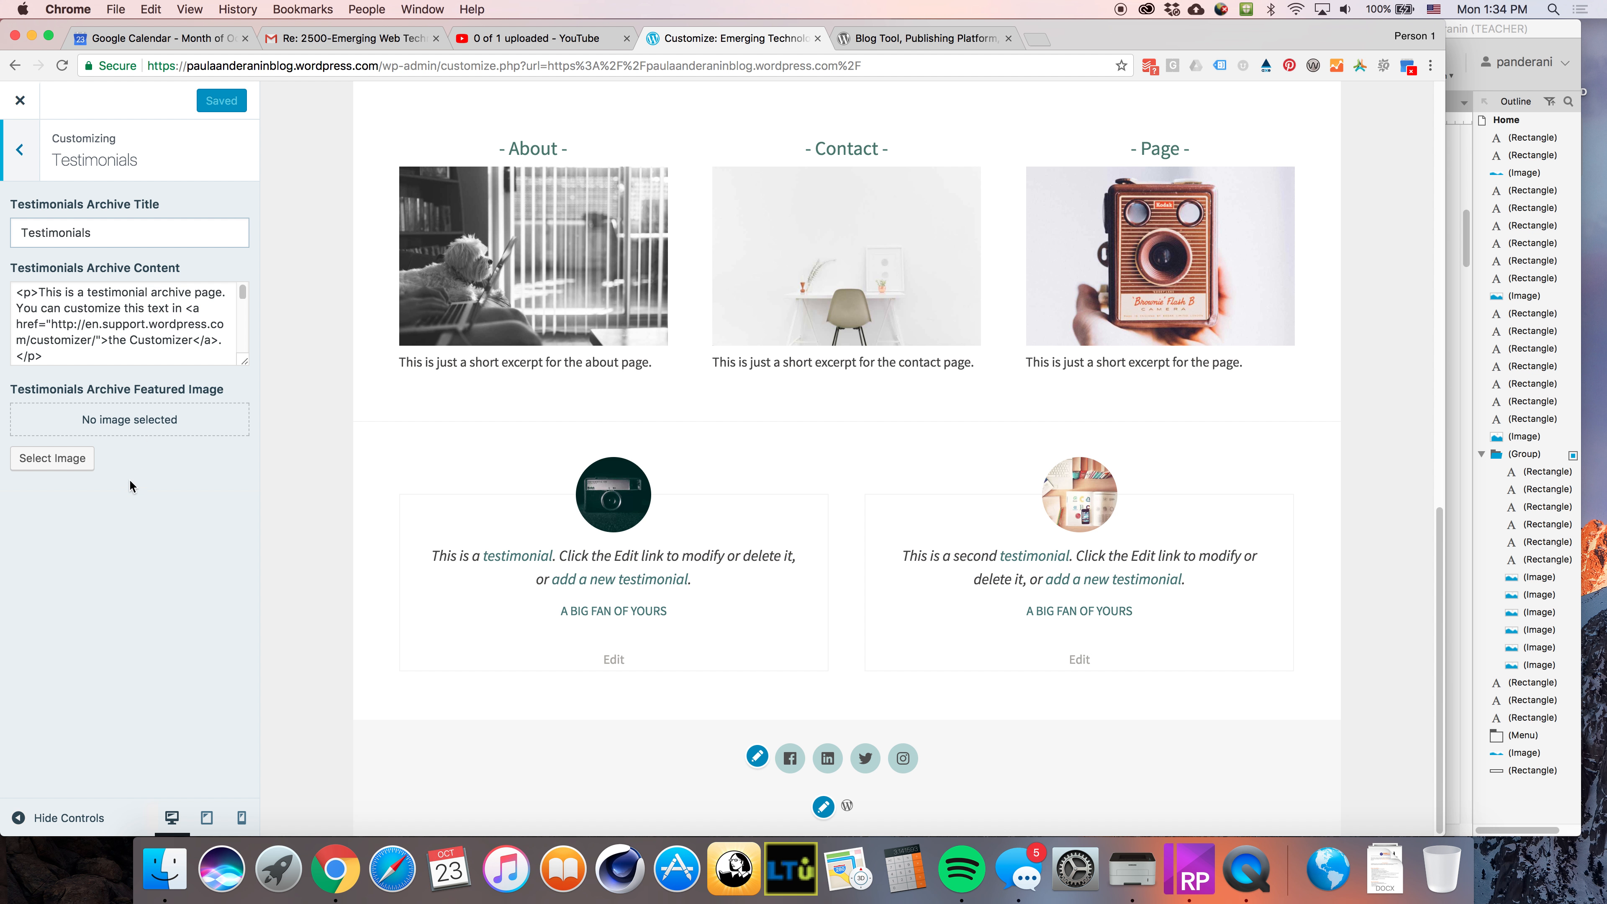
pyautogui.click(26, 163)
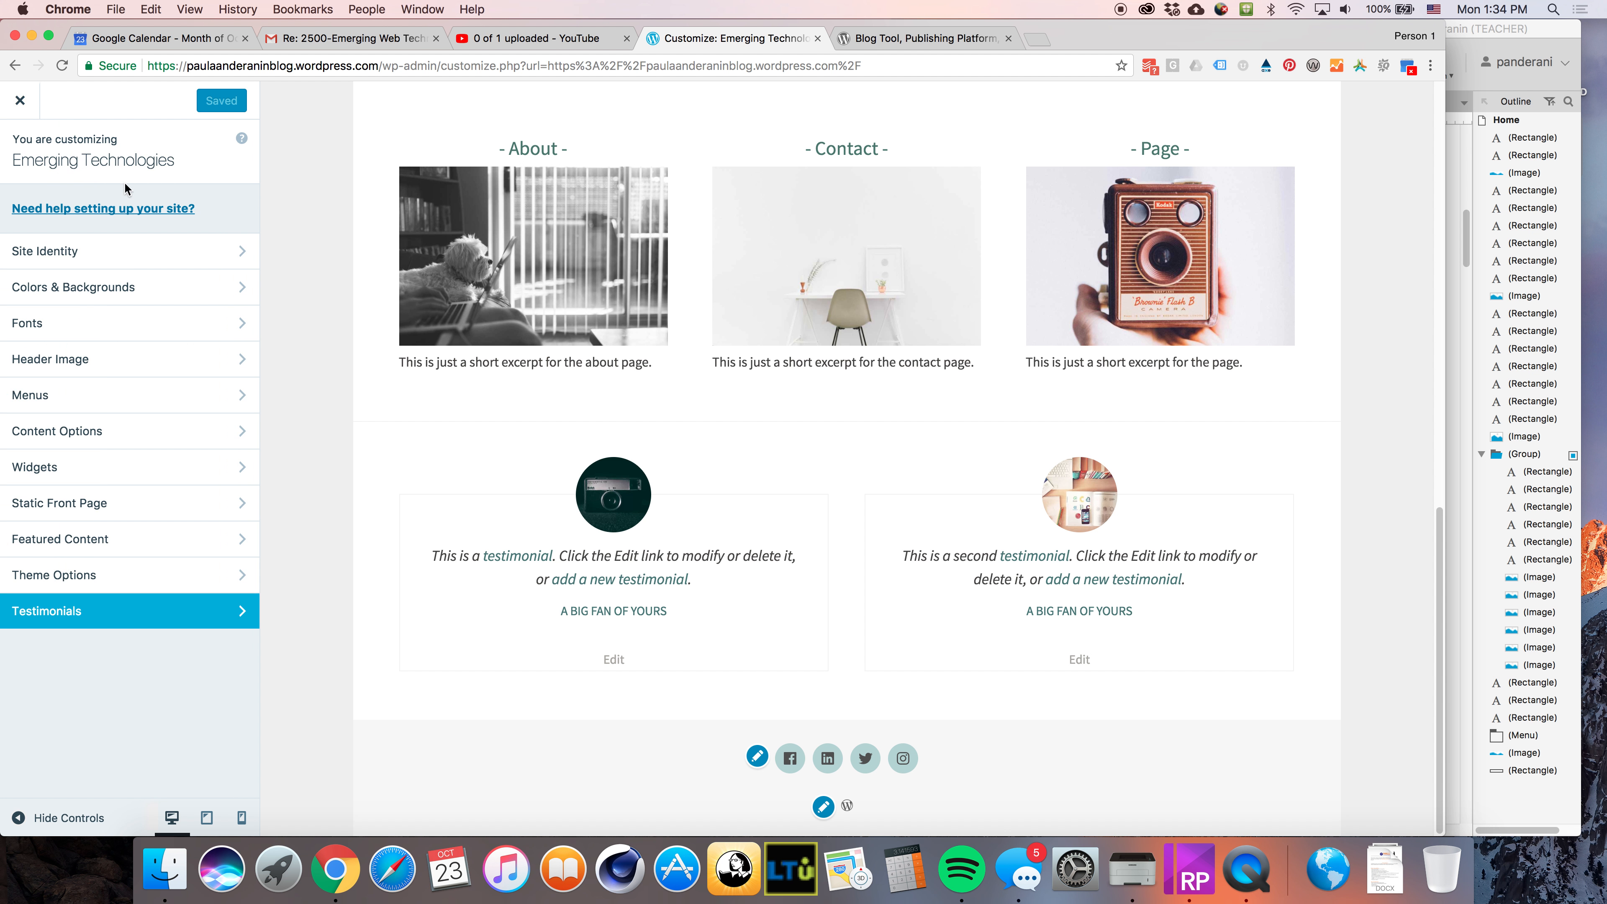
# Close the Customizer, open the Home page in the page editor, and switch to the WordPress.org tab
pyautogui.click(25, 104)
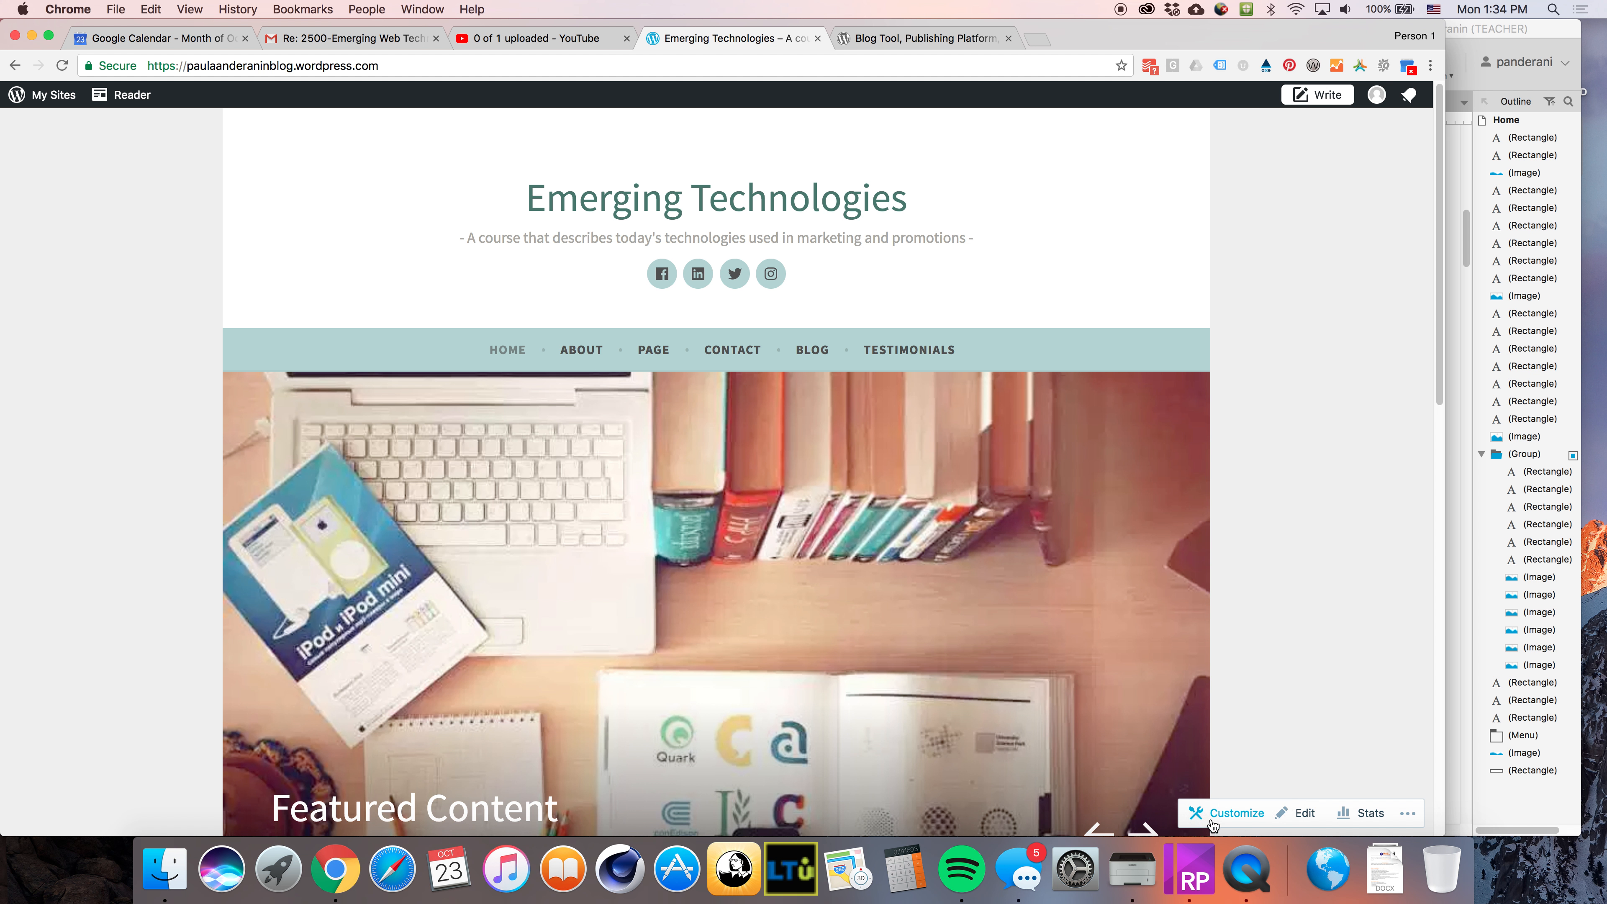
pyautogui.click(1311, 821)
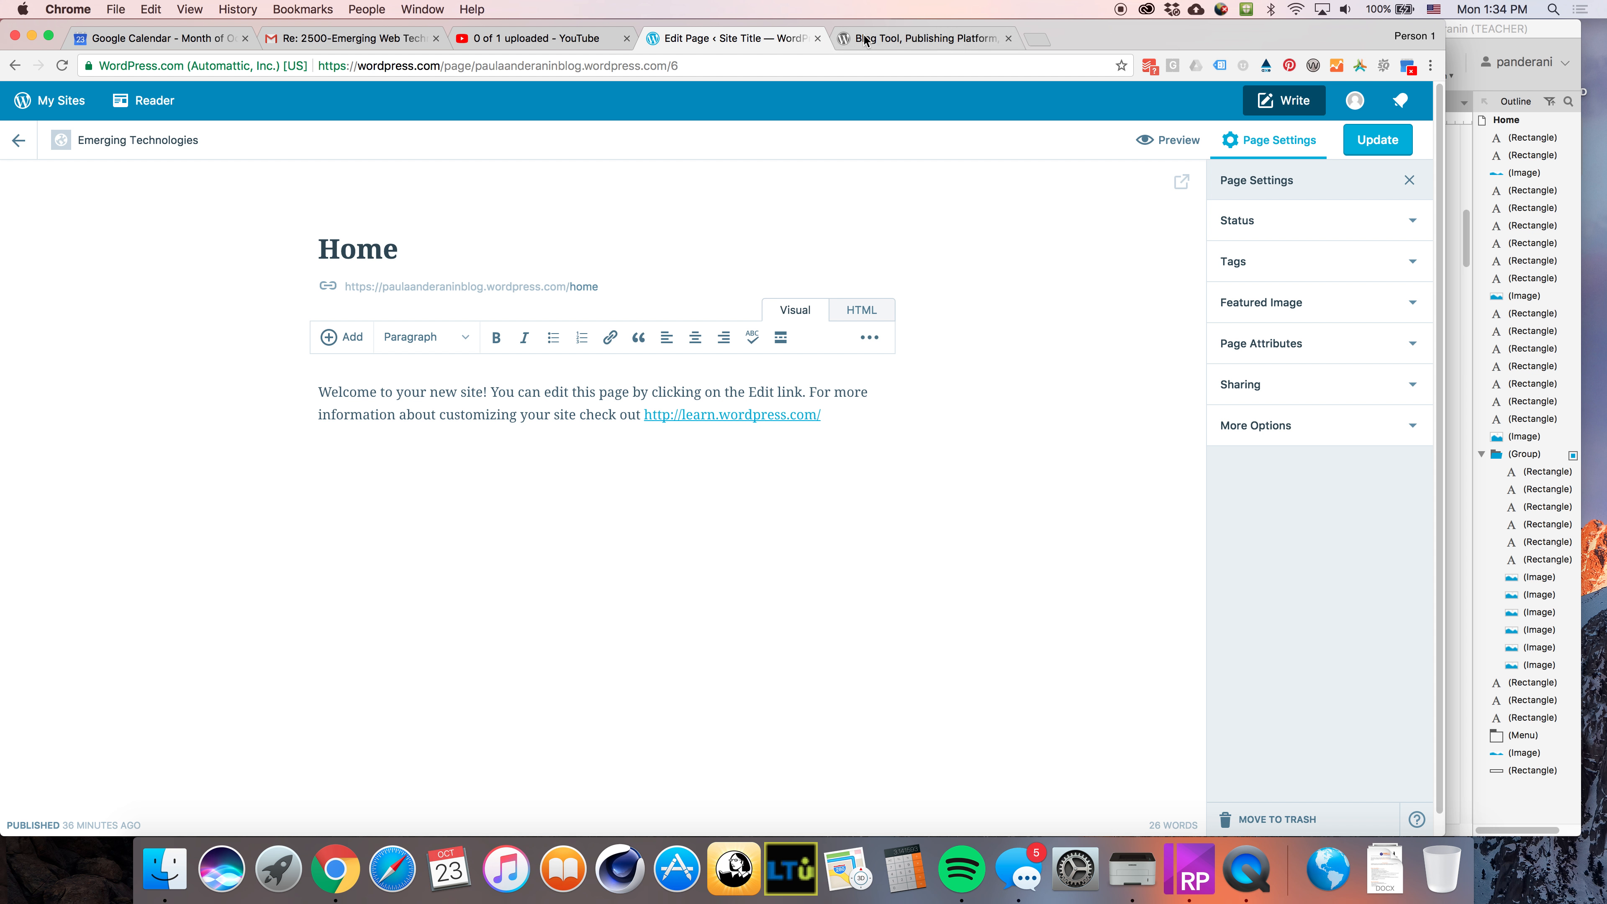
pyautogui.click(883, 39)
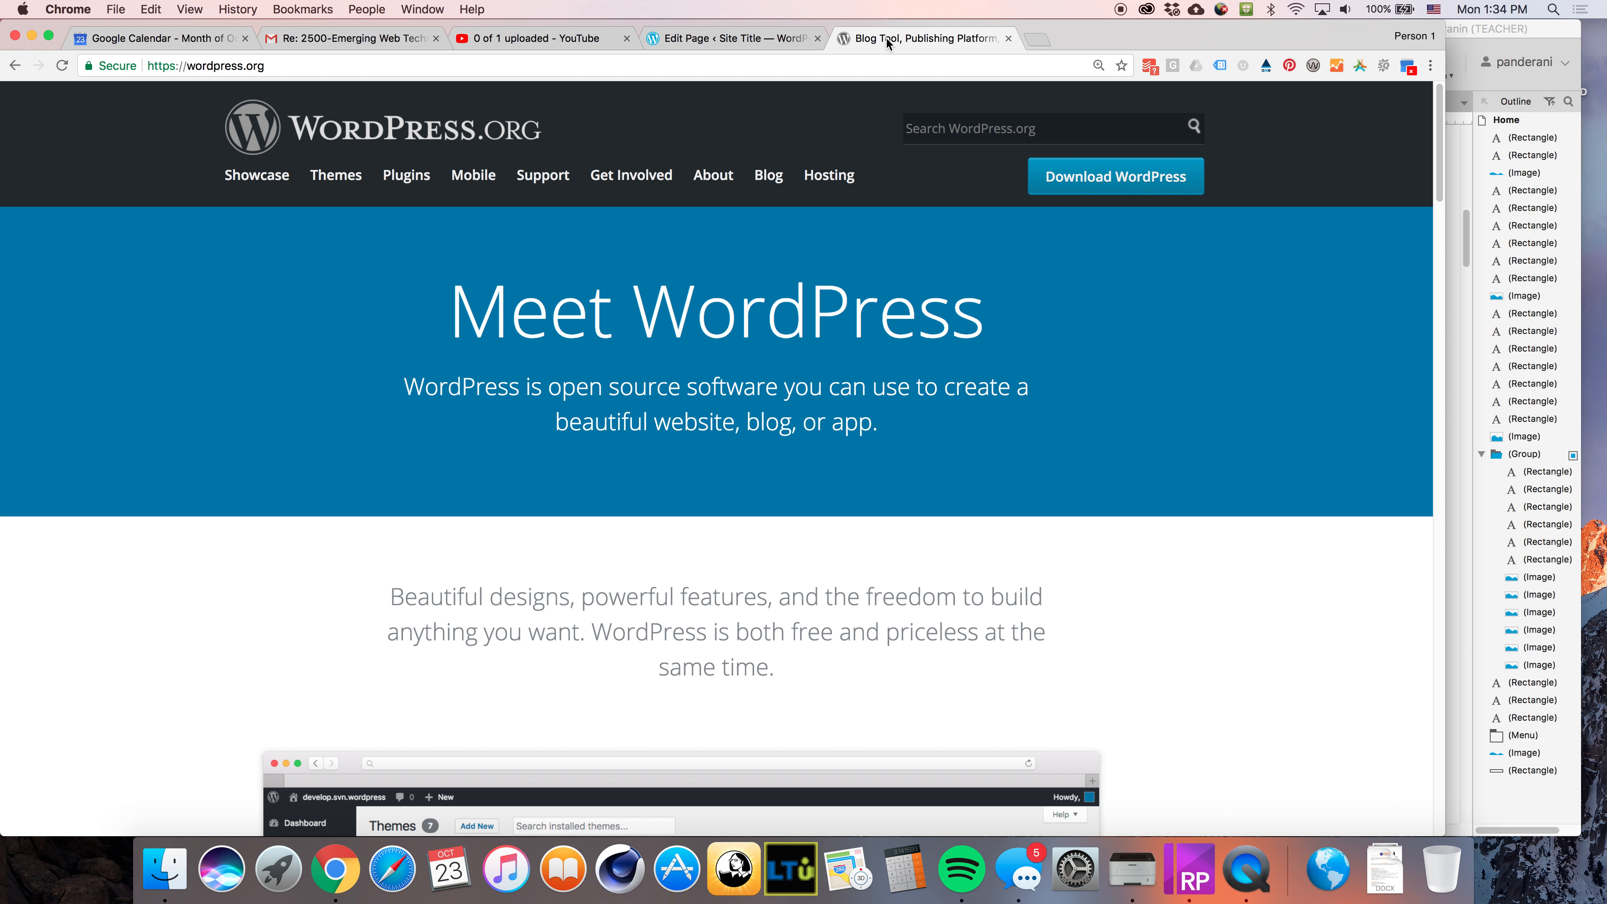
# Load the blog's wordpress.com site address in the WordPress.org tab
pyautogui.click(674, 64)
pyautogui.write('a')
pyautogui.press('BackSpace')
pyautogui.press('BackSpace')
pyautogui.write('paula')
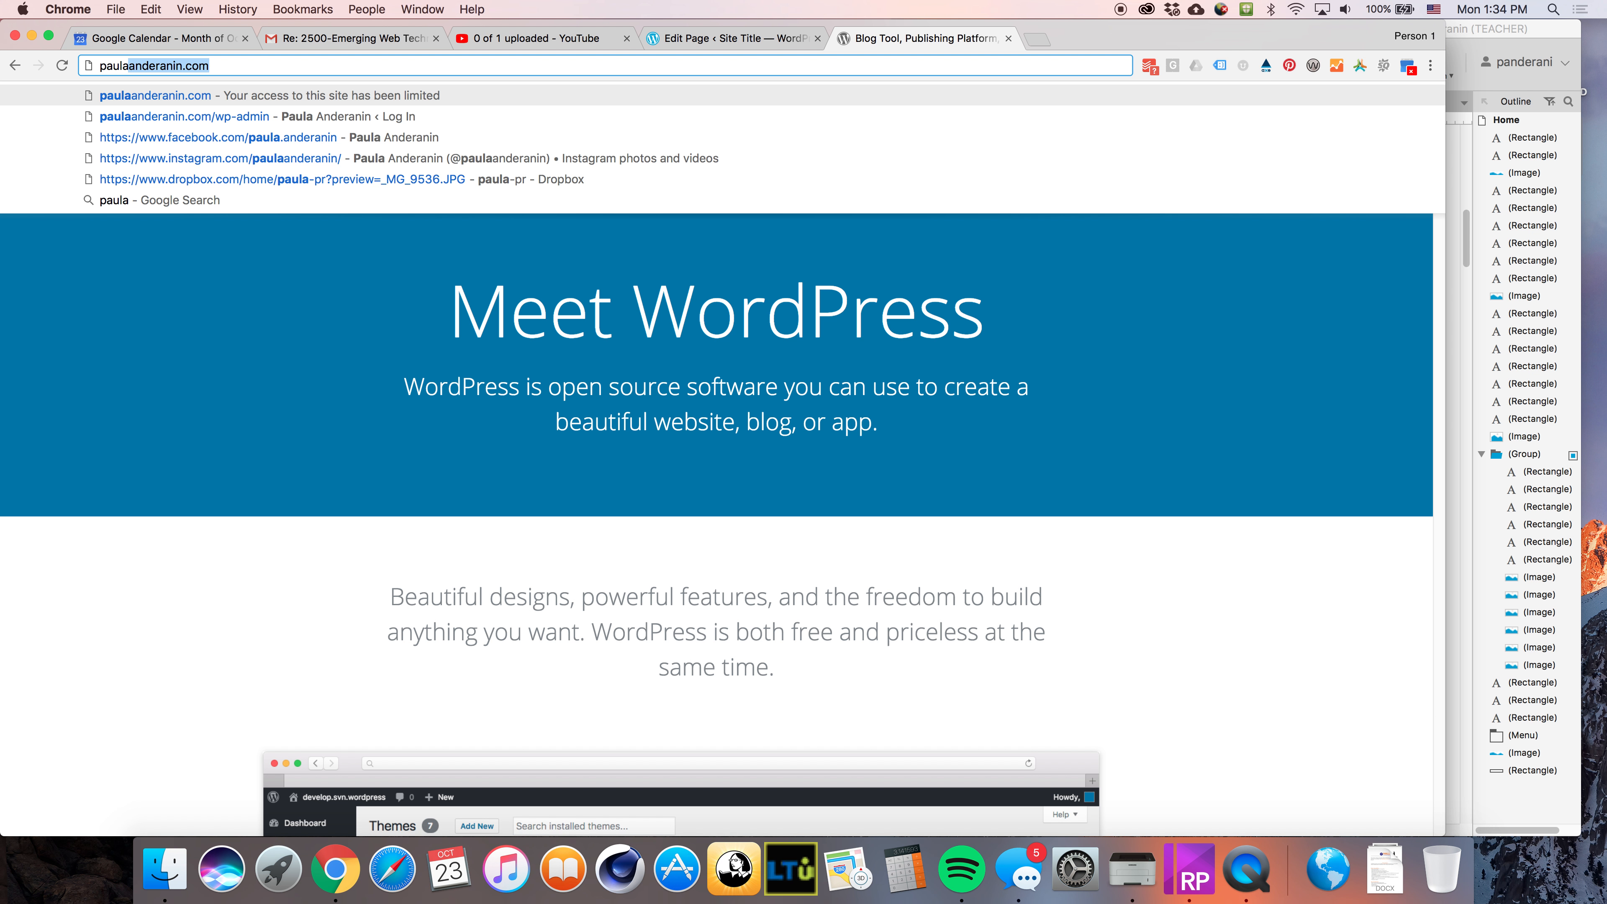
pyautogui.write('anderanin')
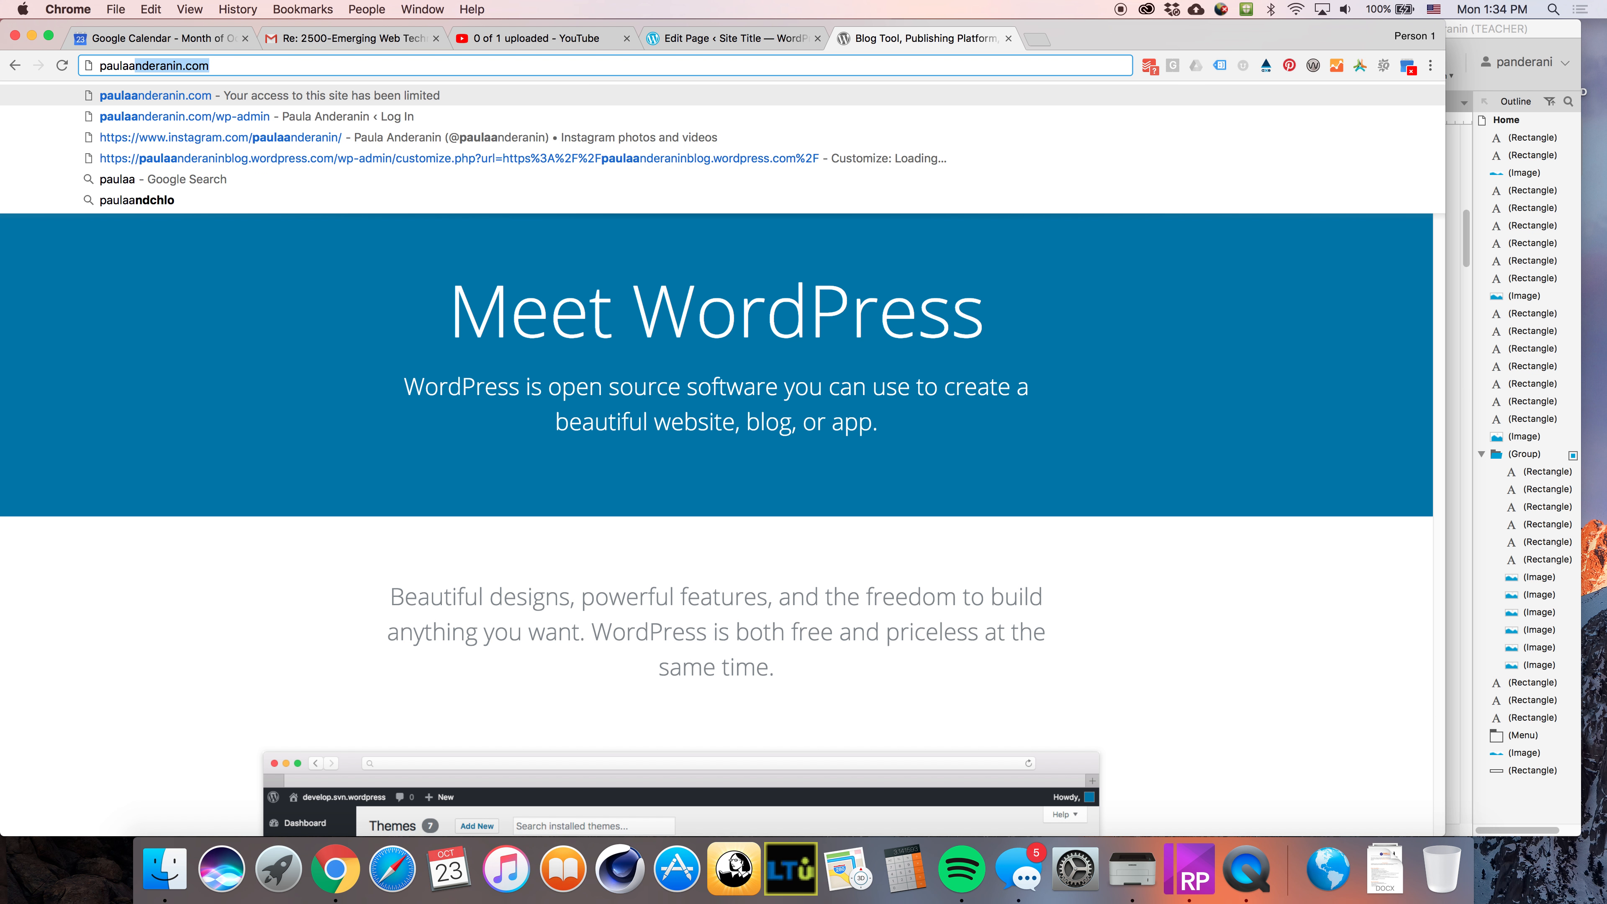
pyautogui.write('blog.wordpress')
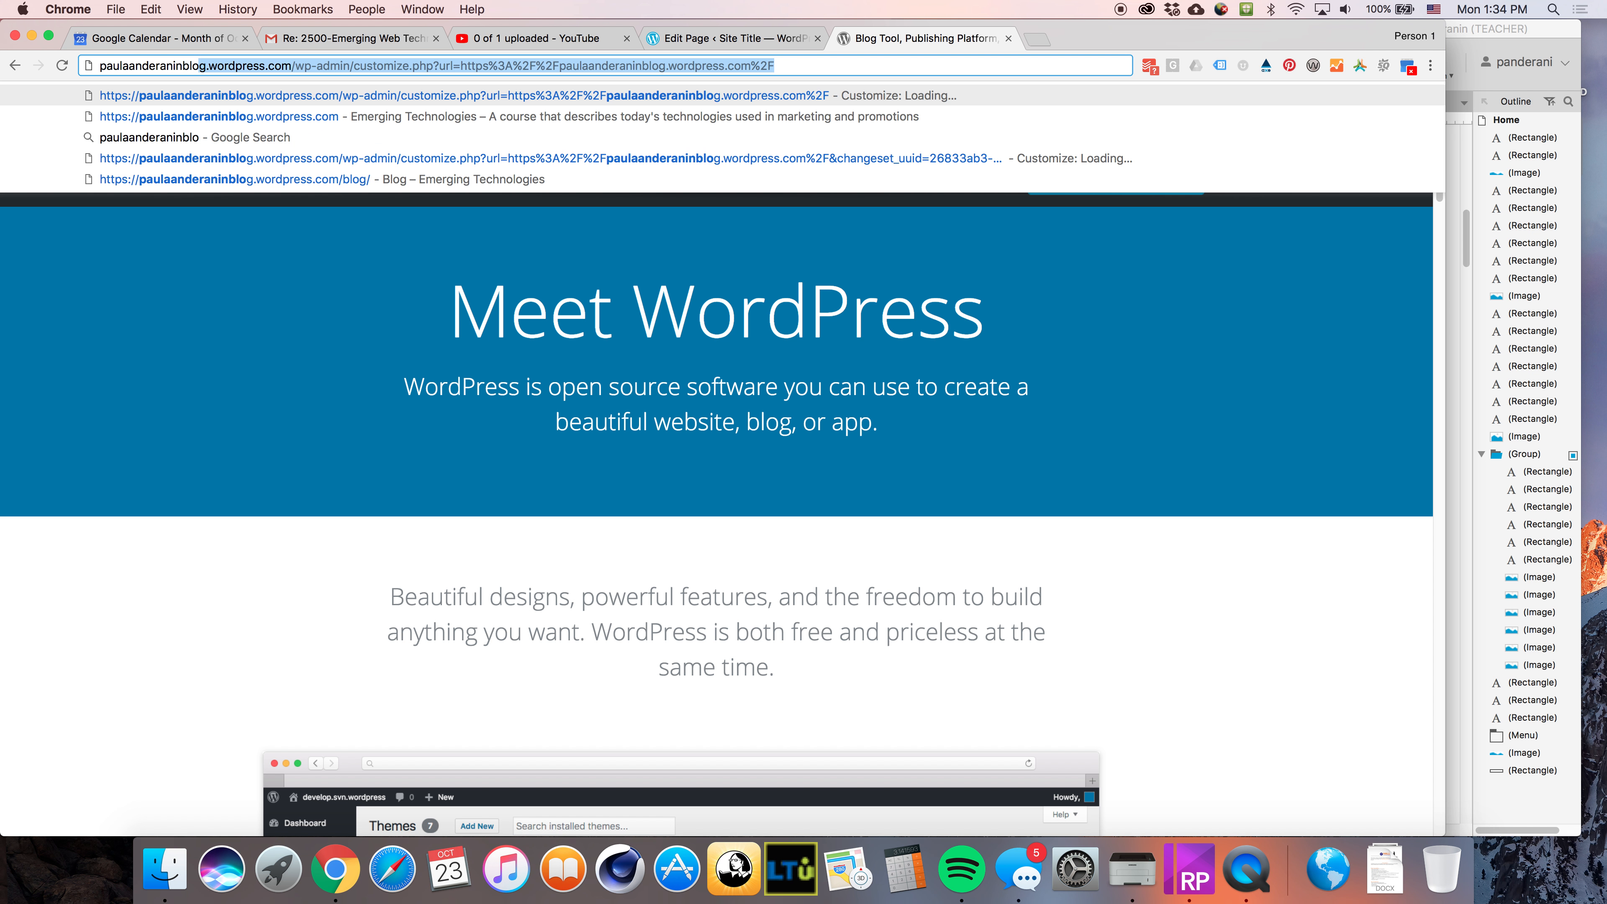
pyautogui.write('.com')
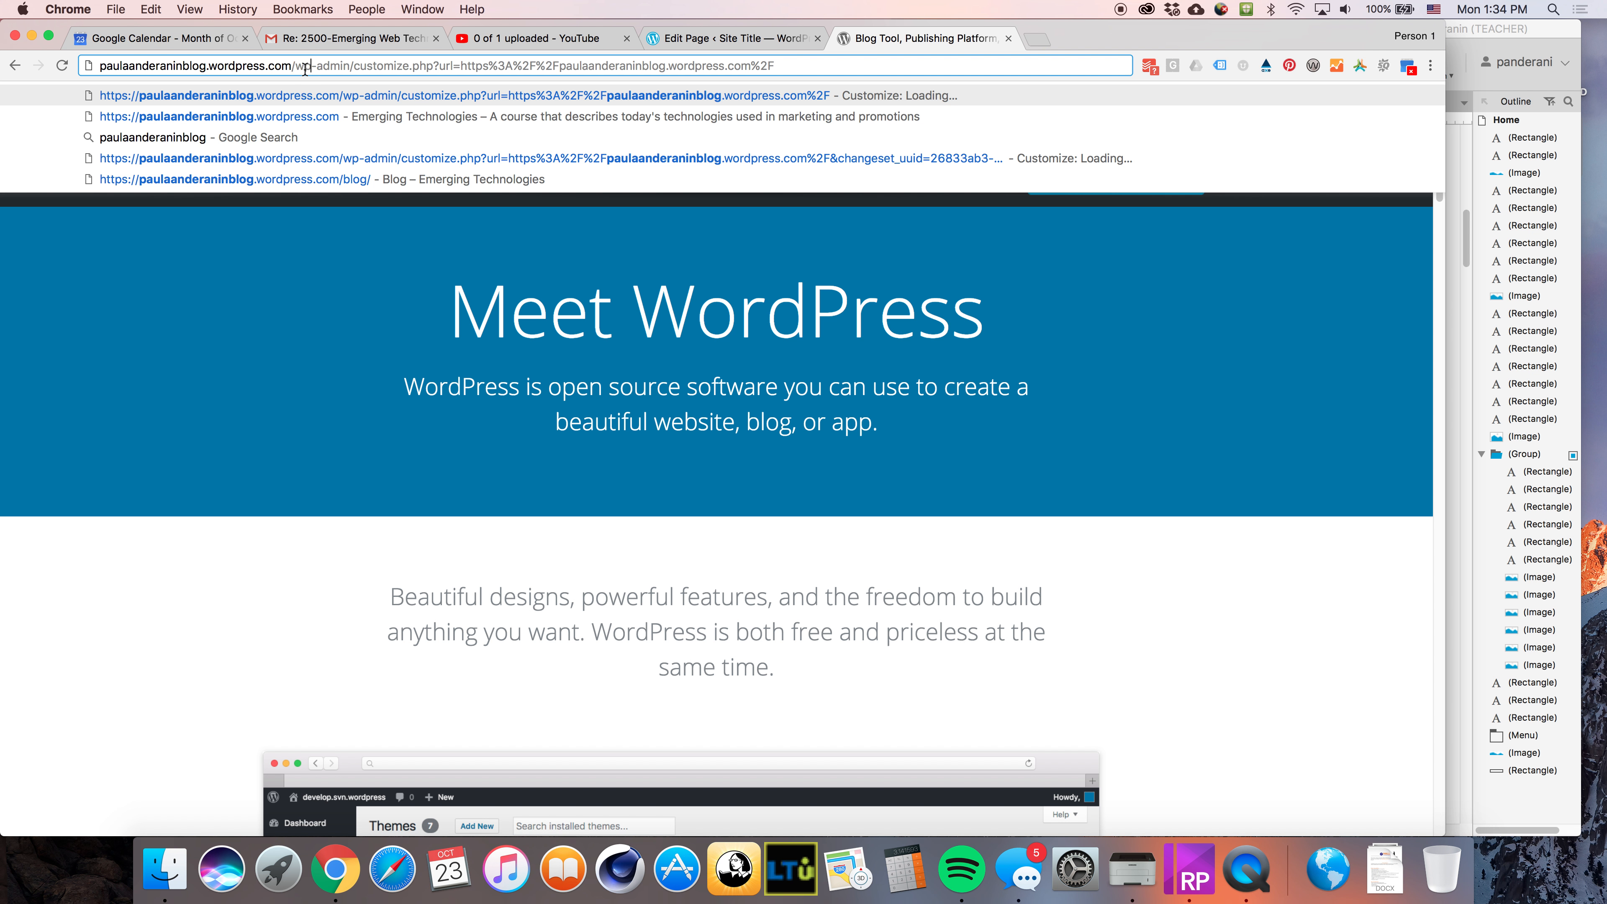
pyautogui.press('BackSpace')
pyautogui.press('Return')
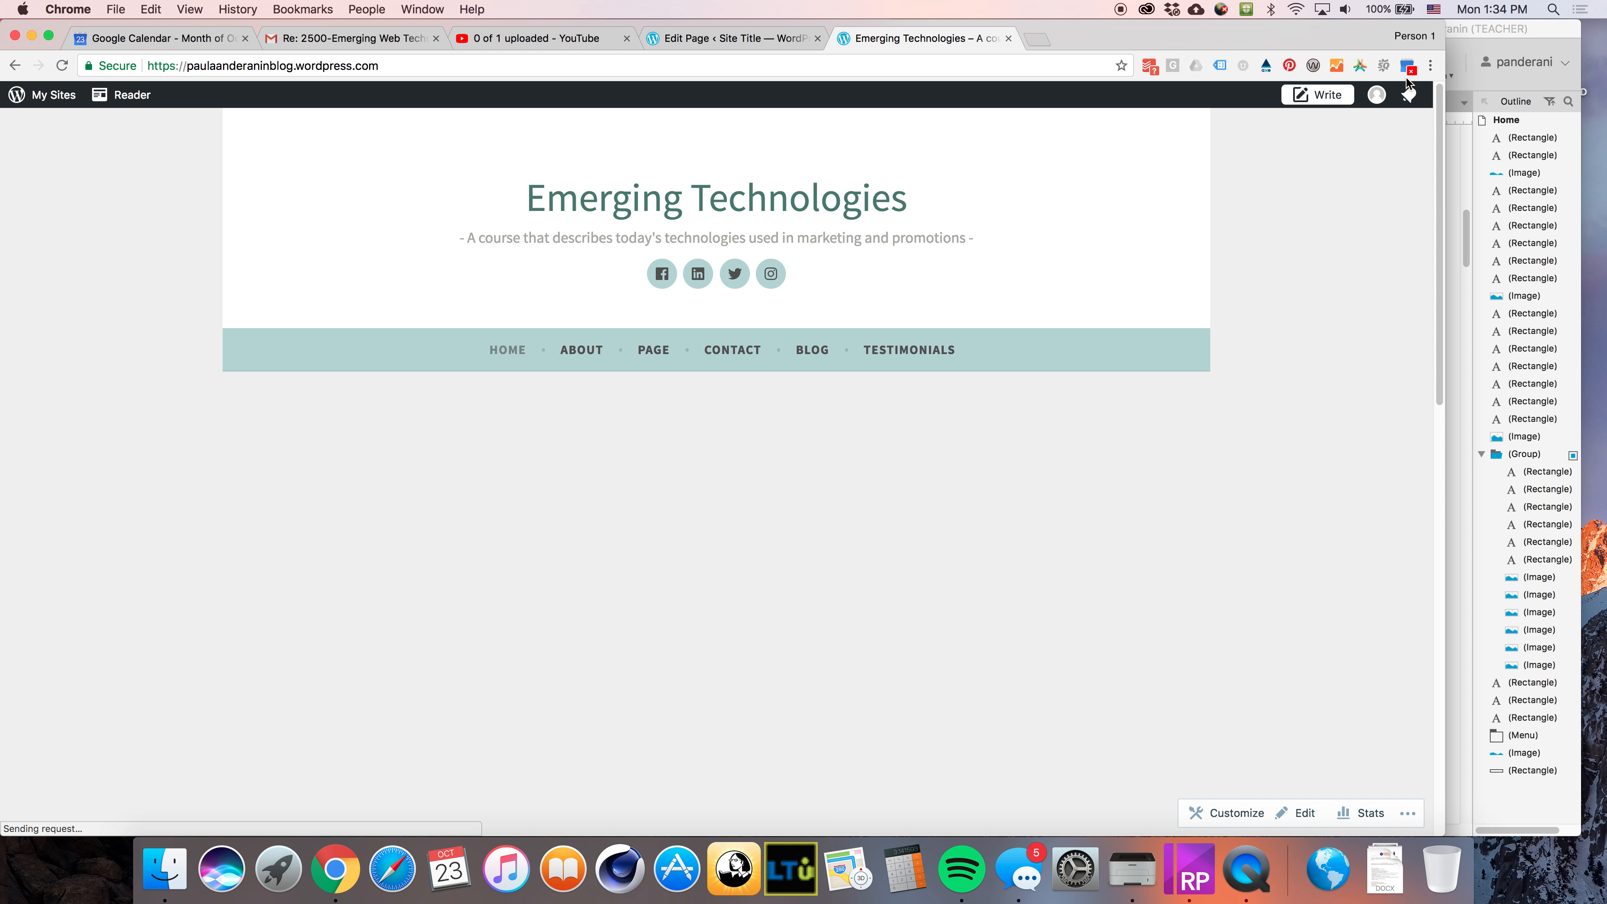
# Scroll through the live front page sections and open the Home page for editing
pyautogui.scroll(-1, 1038, 250)
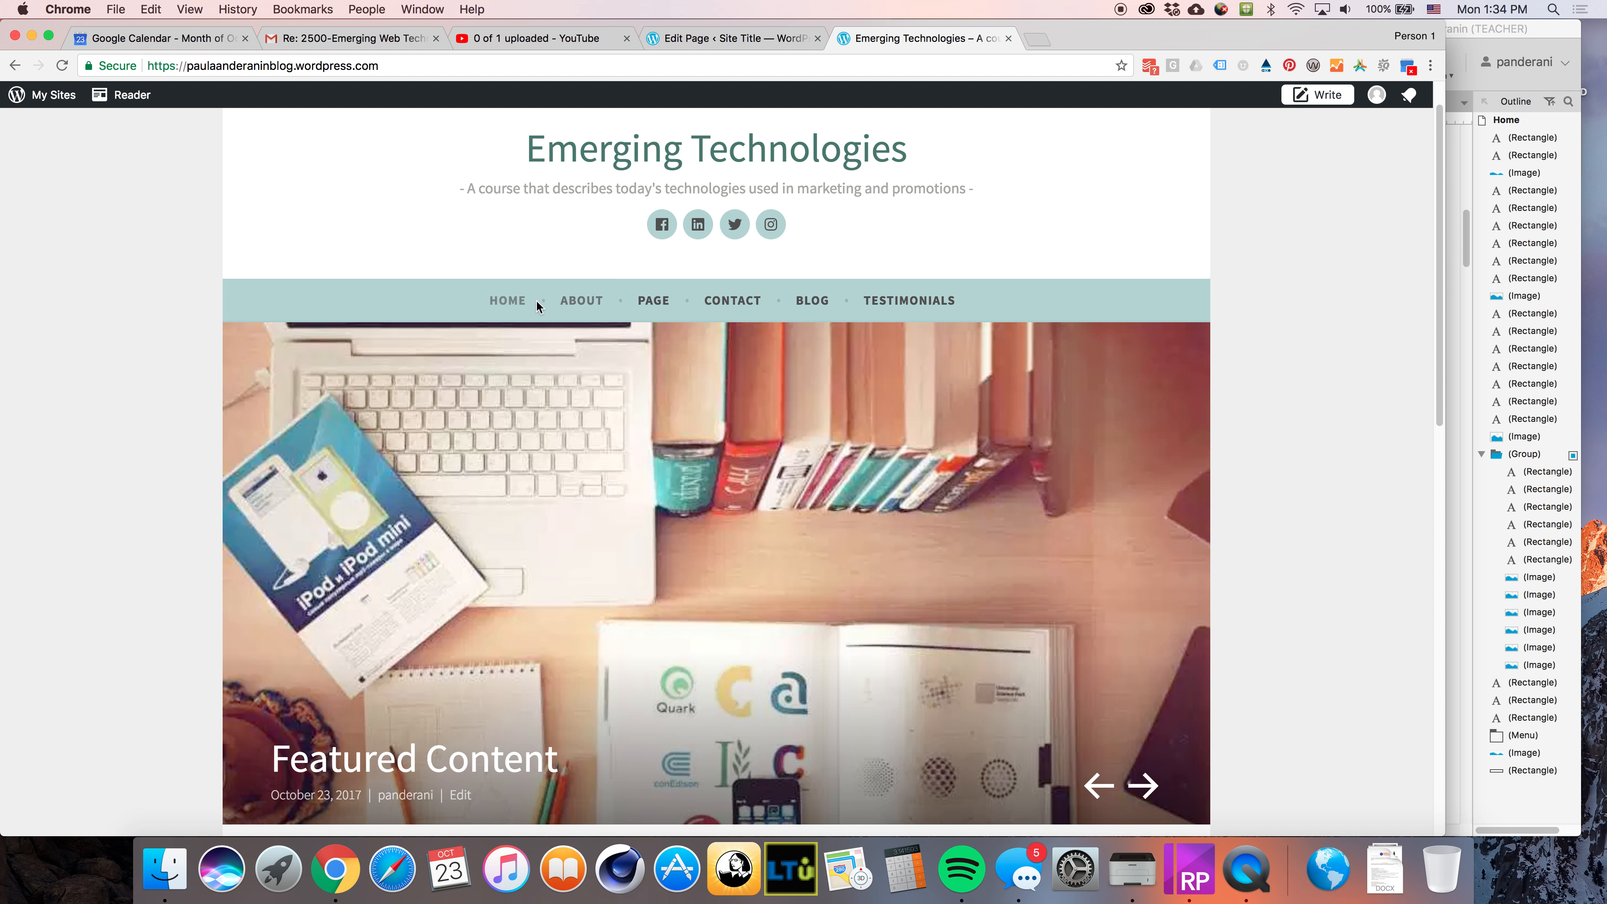
pyautogui.scroll(-3, 986, 394)
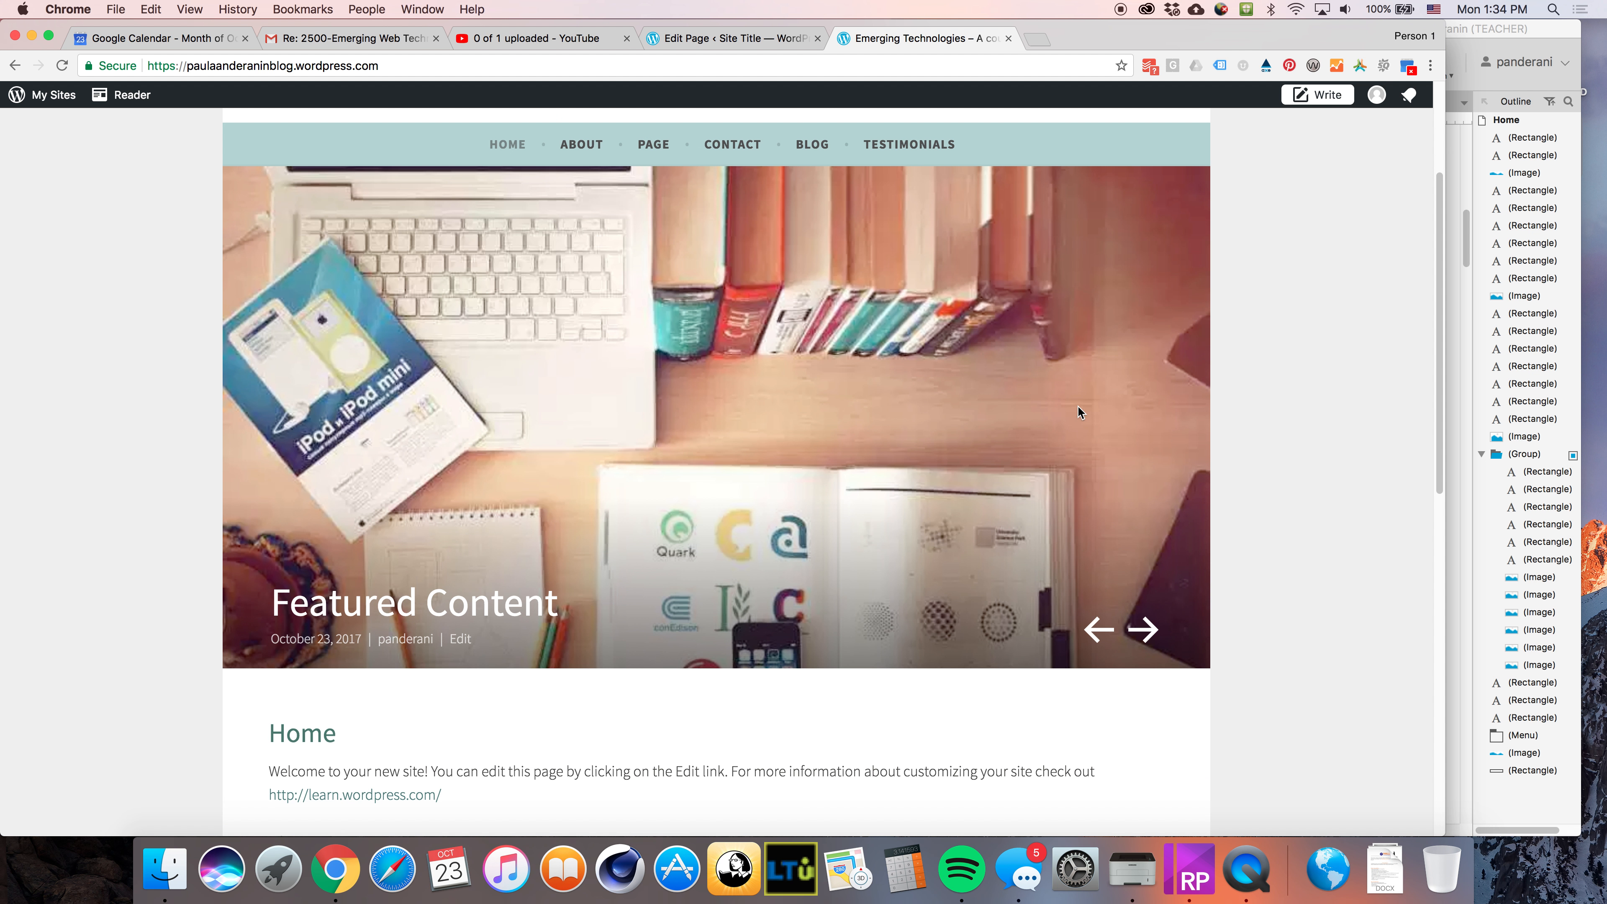
pyautogui.scroll(-1, 1016, 265)
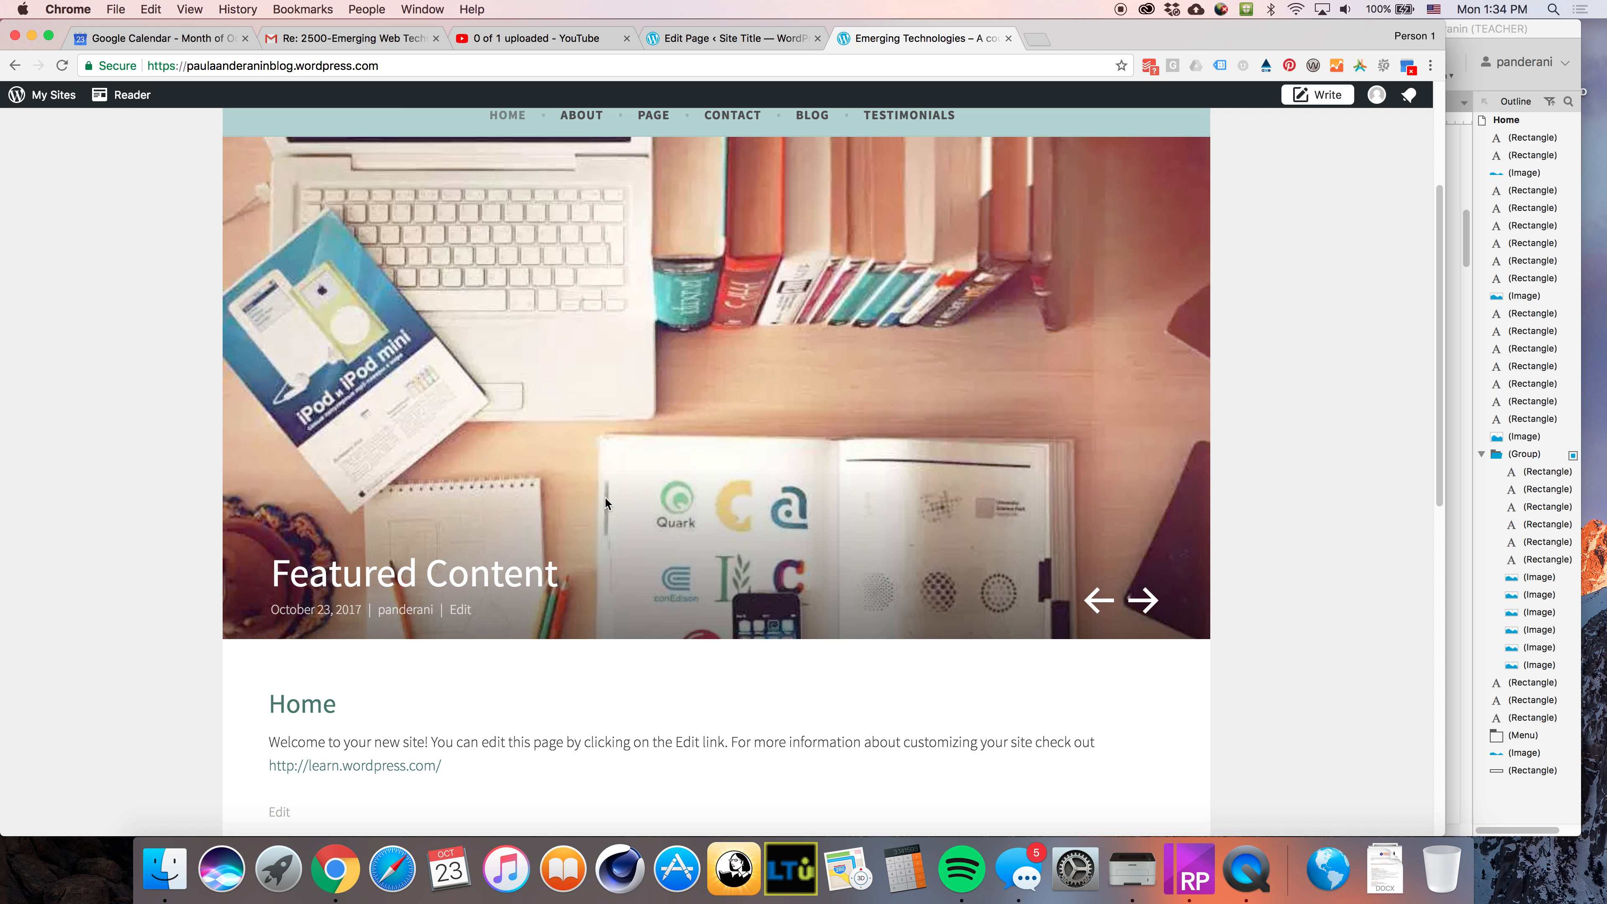
pyautogui.scroll(-7, 576, 486)
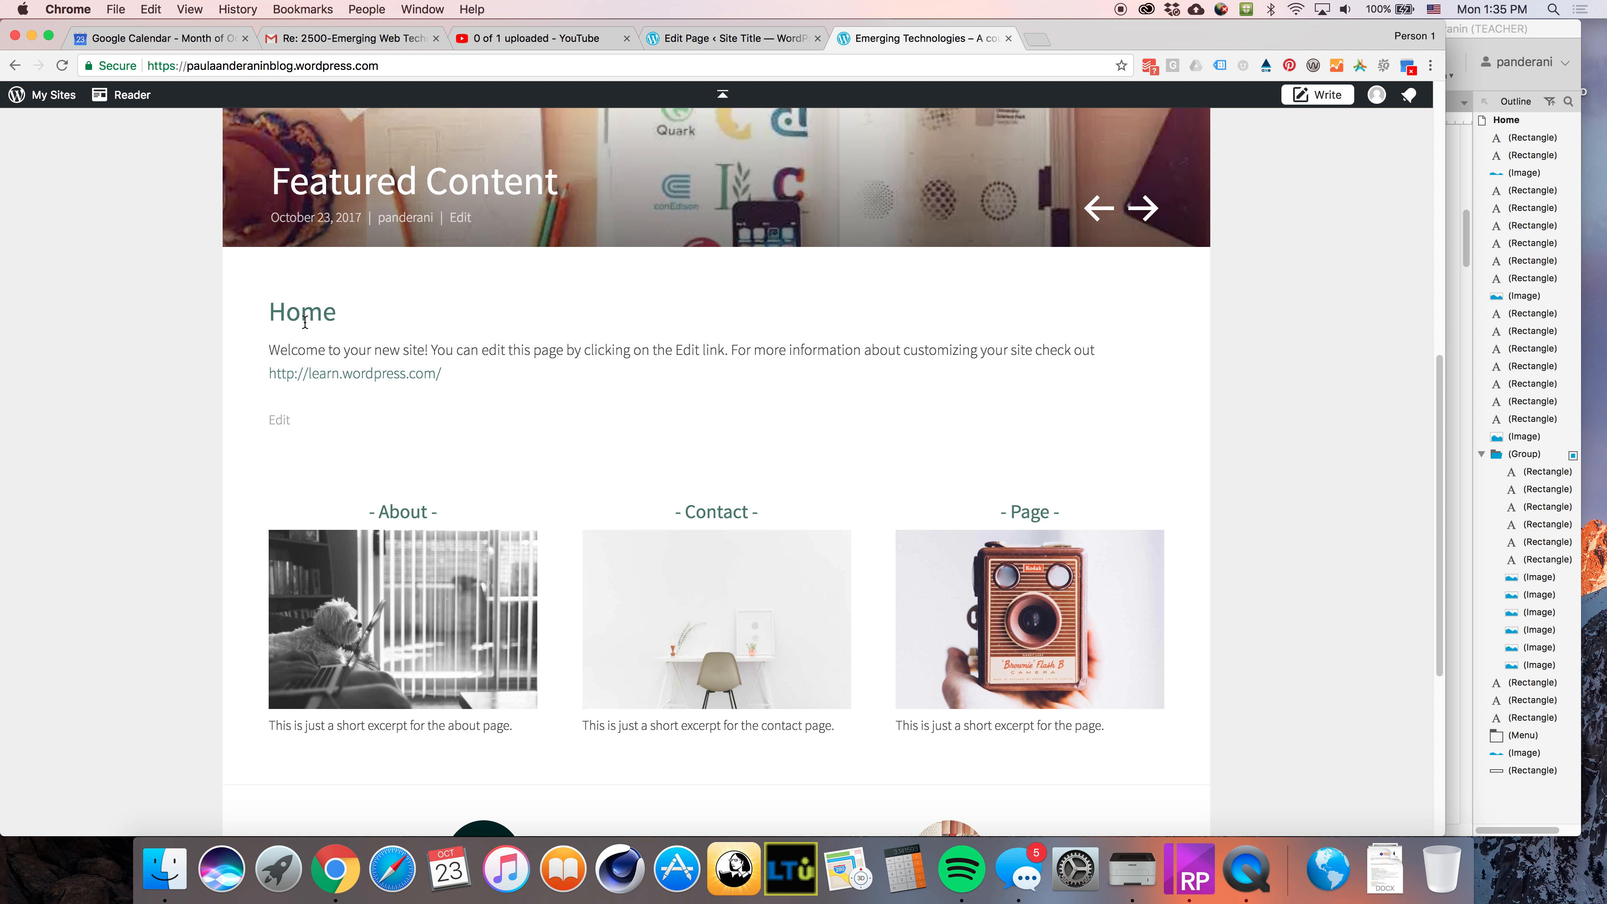
pyautogui.scroll(-5, 525, 385)
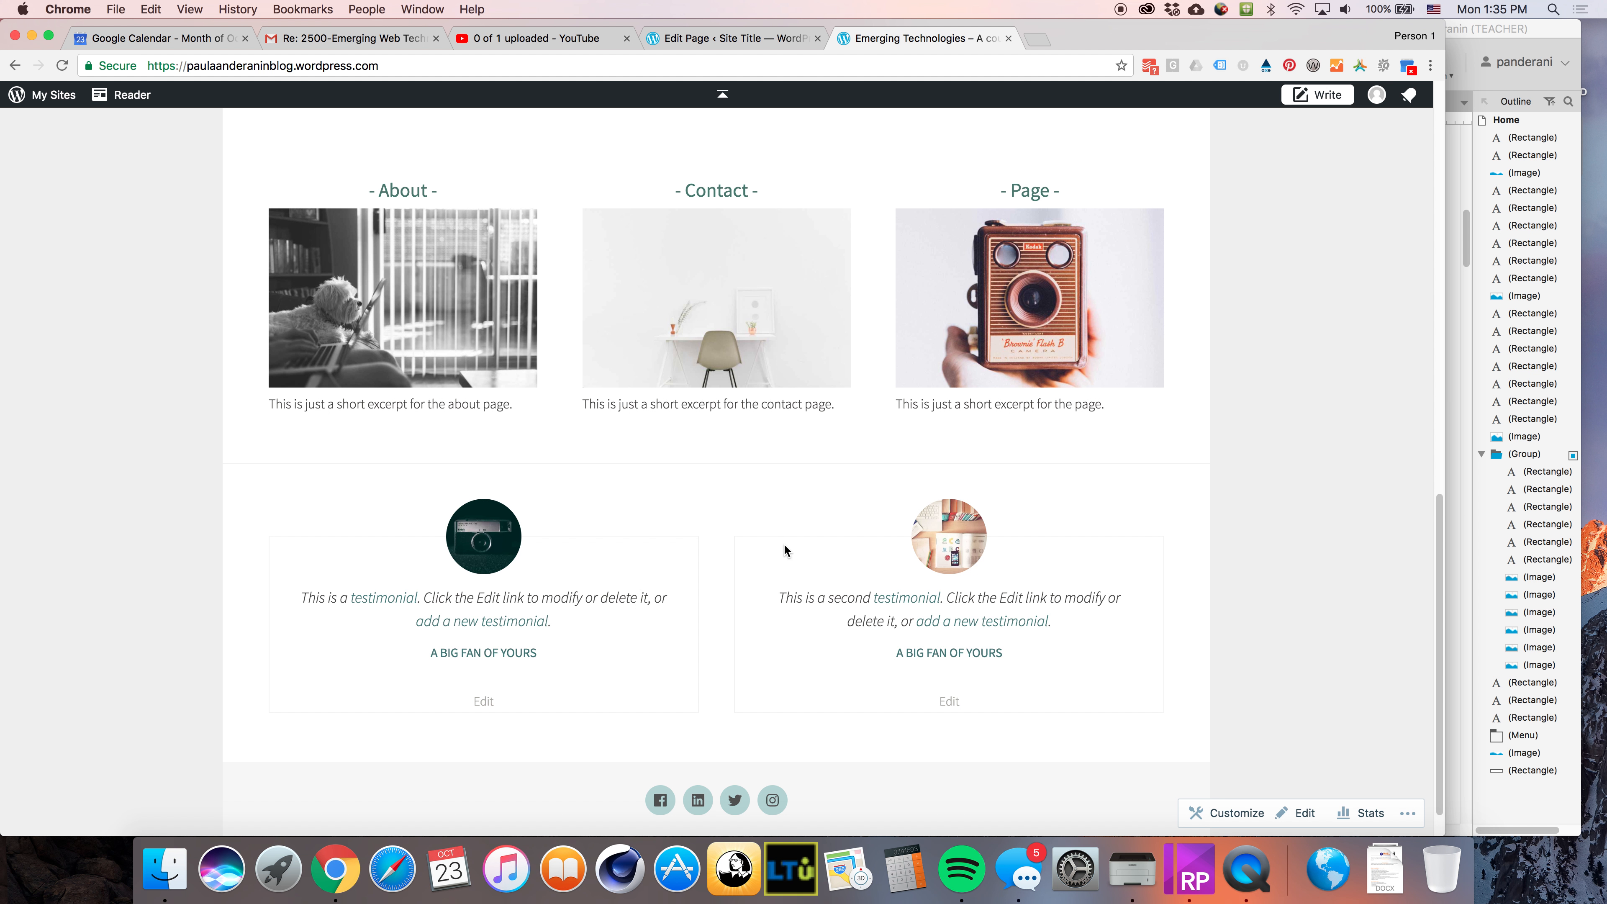
pyautogui.scroll(-1, 791, 550)
pyautogui.scroll(8, 782, 549)
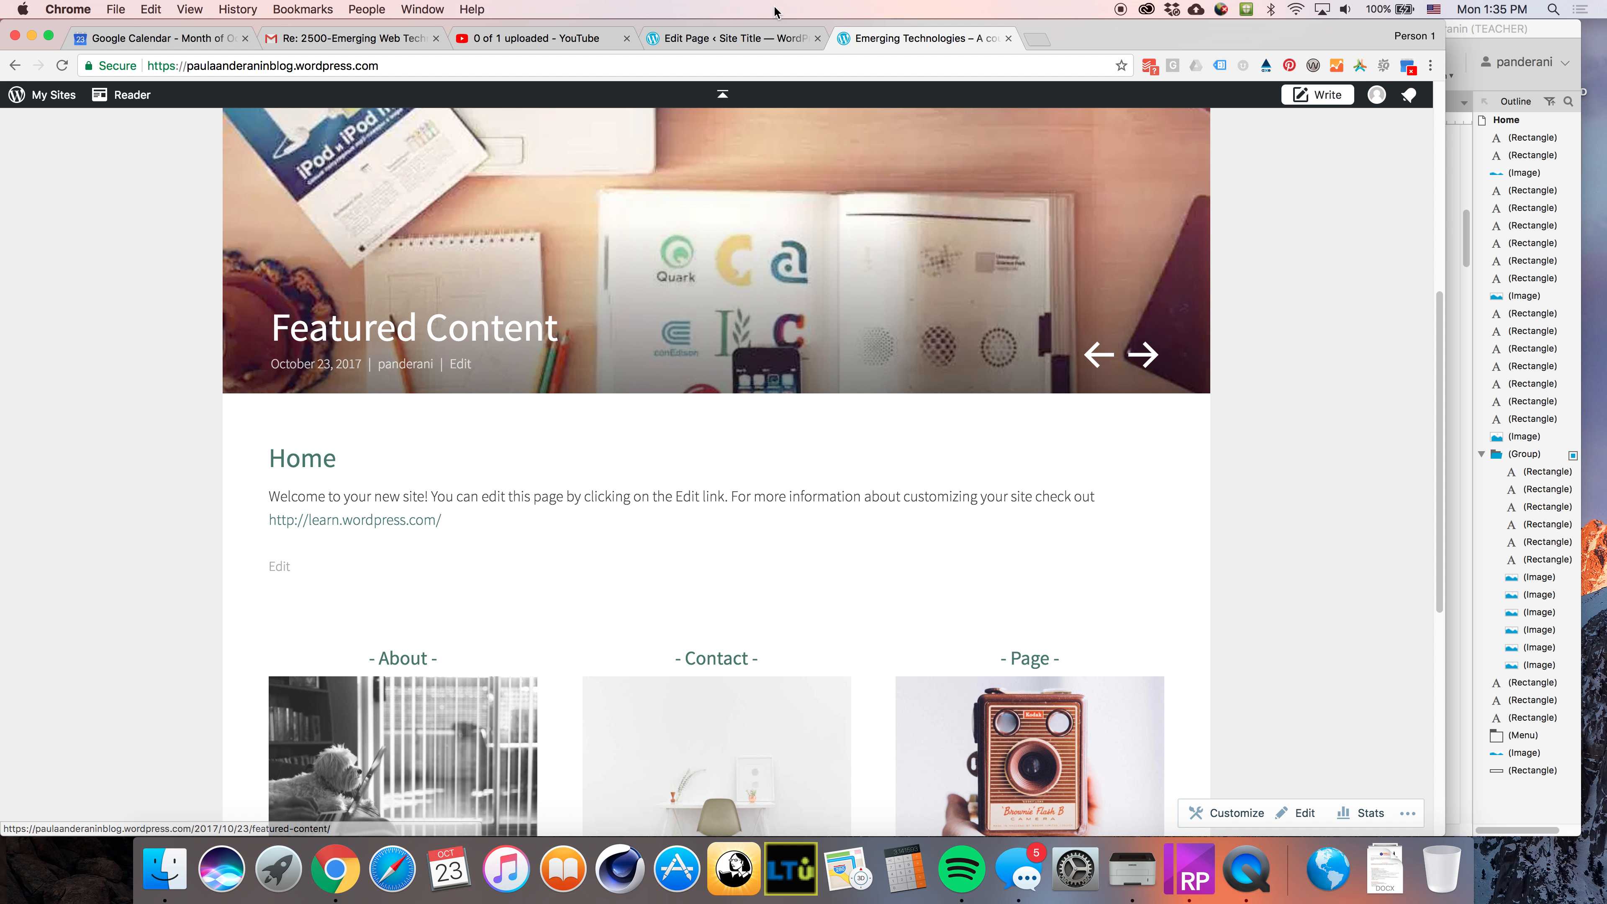
pyautogui.scroll(3, 1073, 504)
pyautogui.scroll(-10, 953, 488)
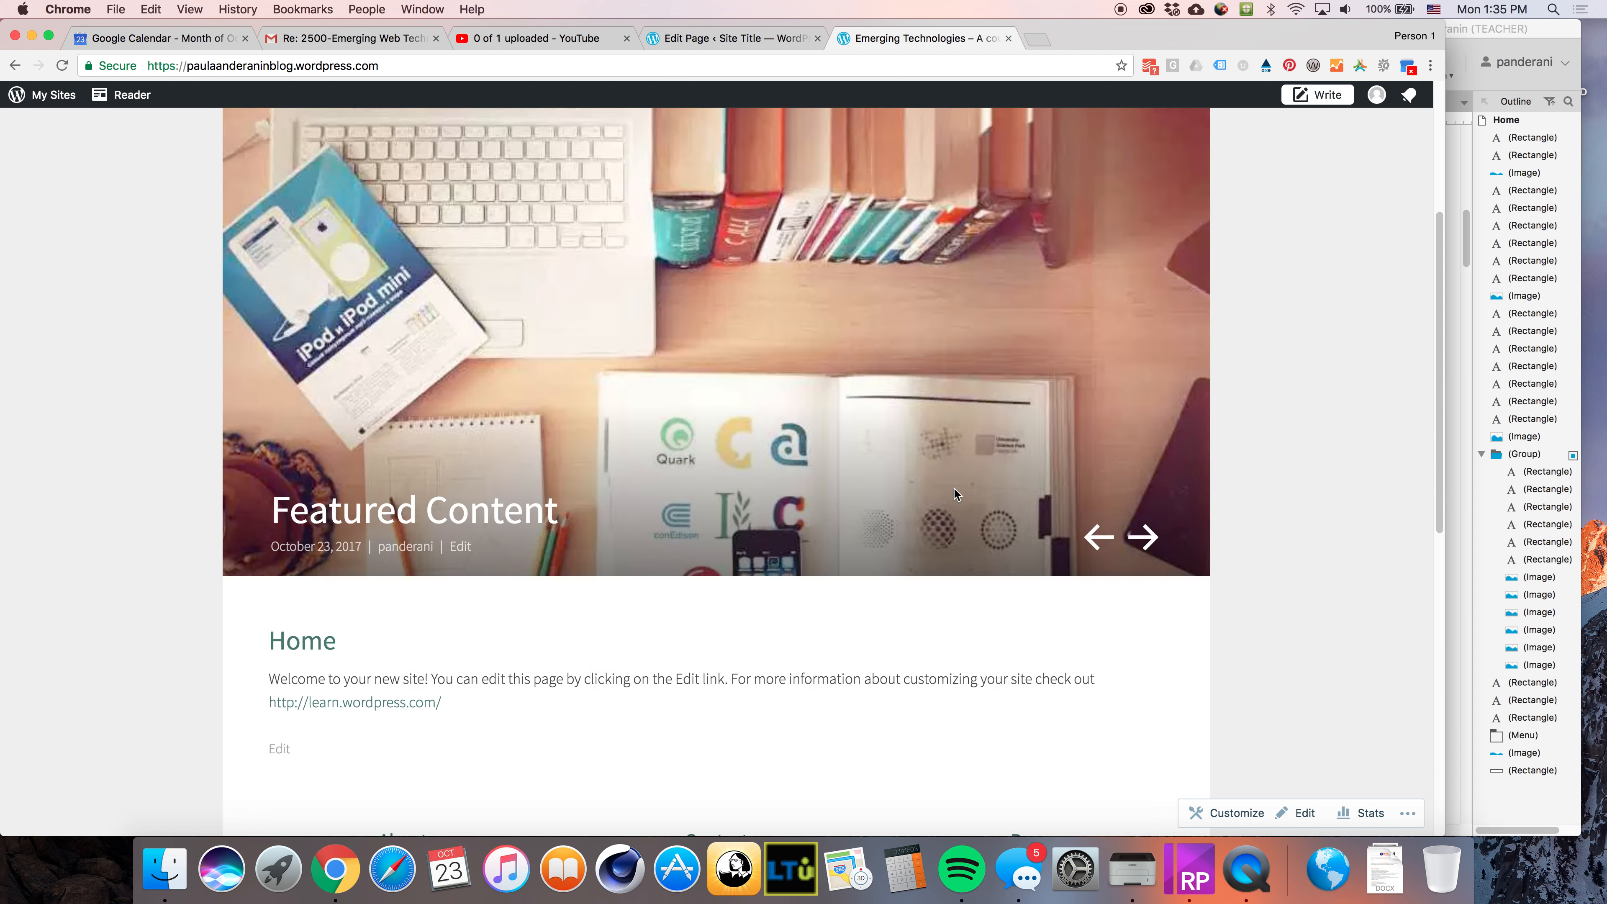
pyautogui.scroll(3, 279, 450)
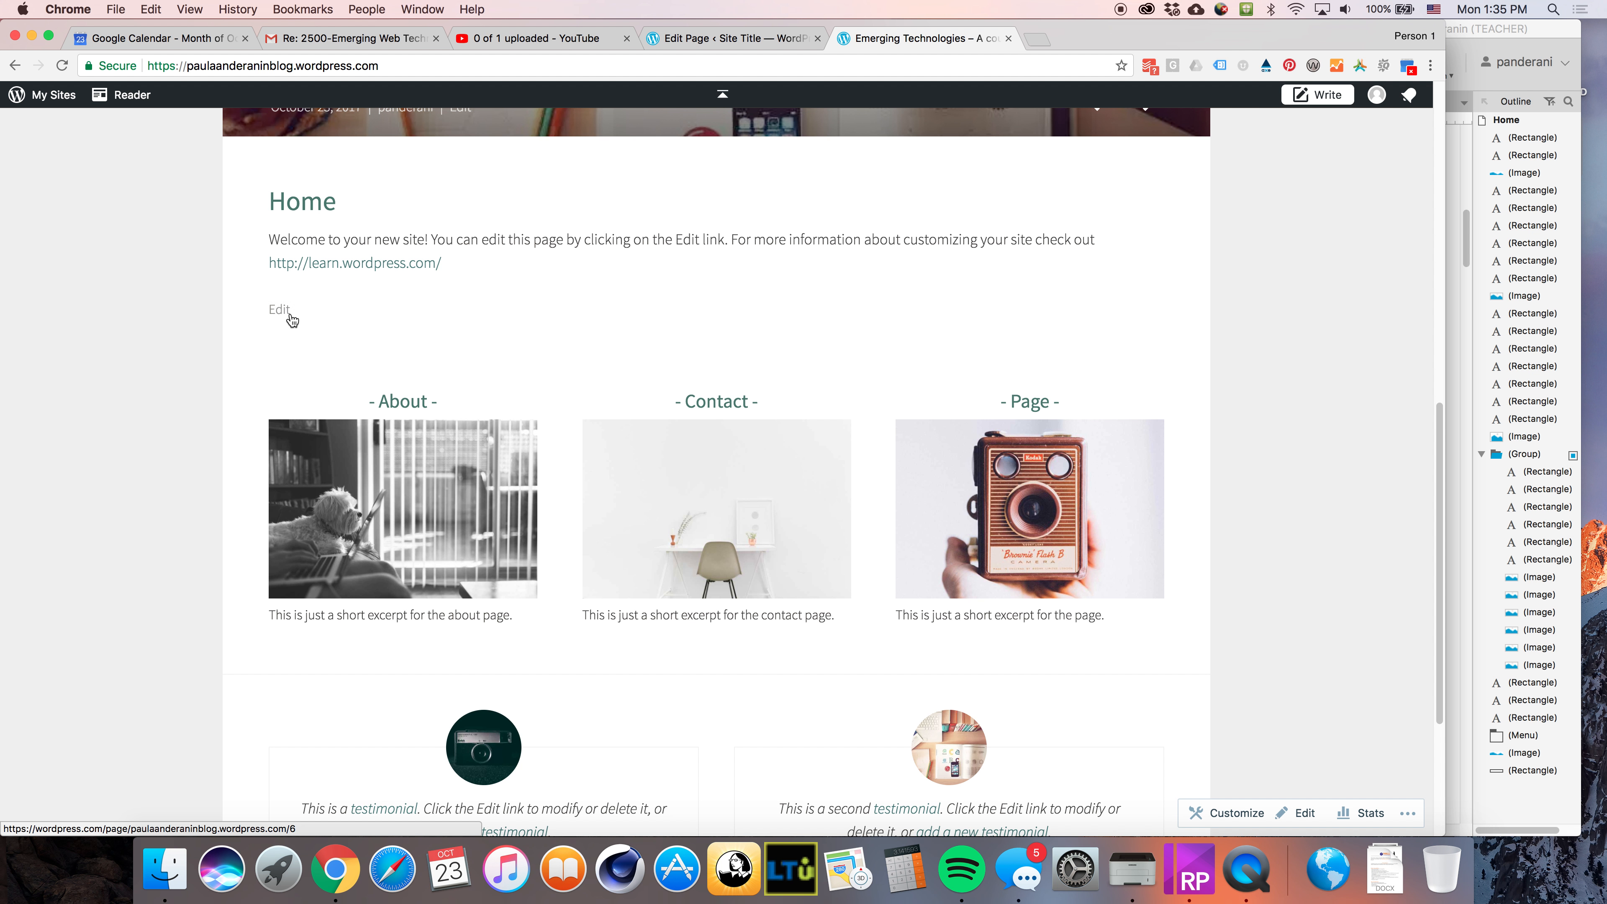
pyautogui.click(277, 310)
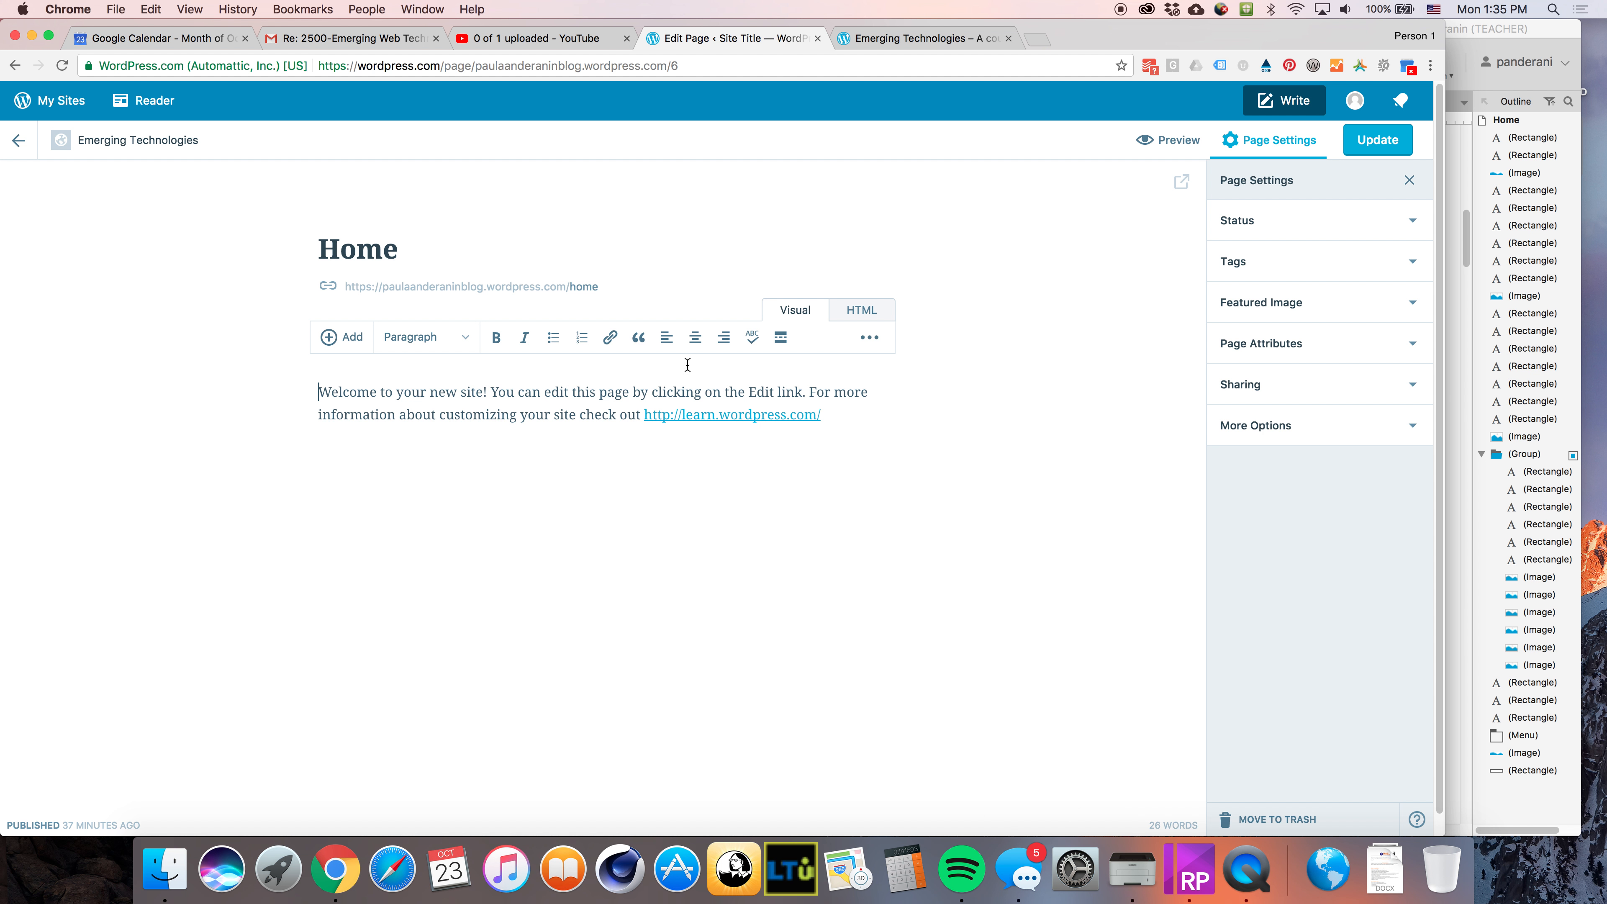
# Open my.ltu.edu in a new tab and go to the 2500-Emerging Web Technologies course
pyautogui.click(302, 40)
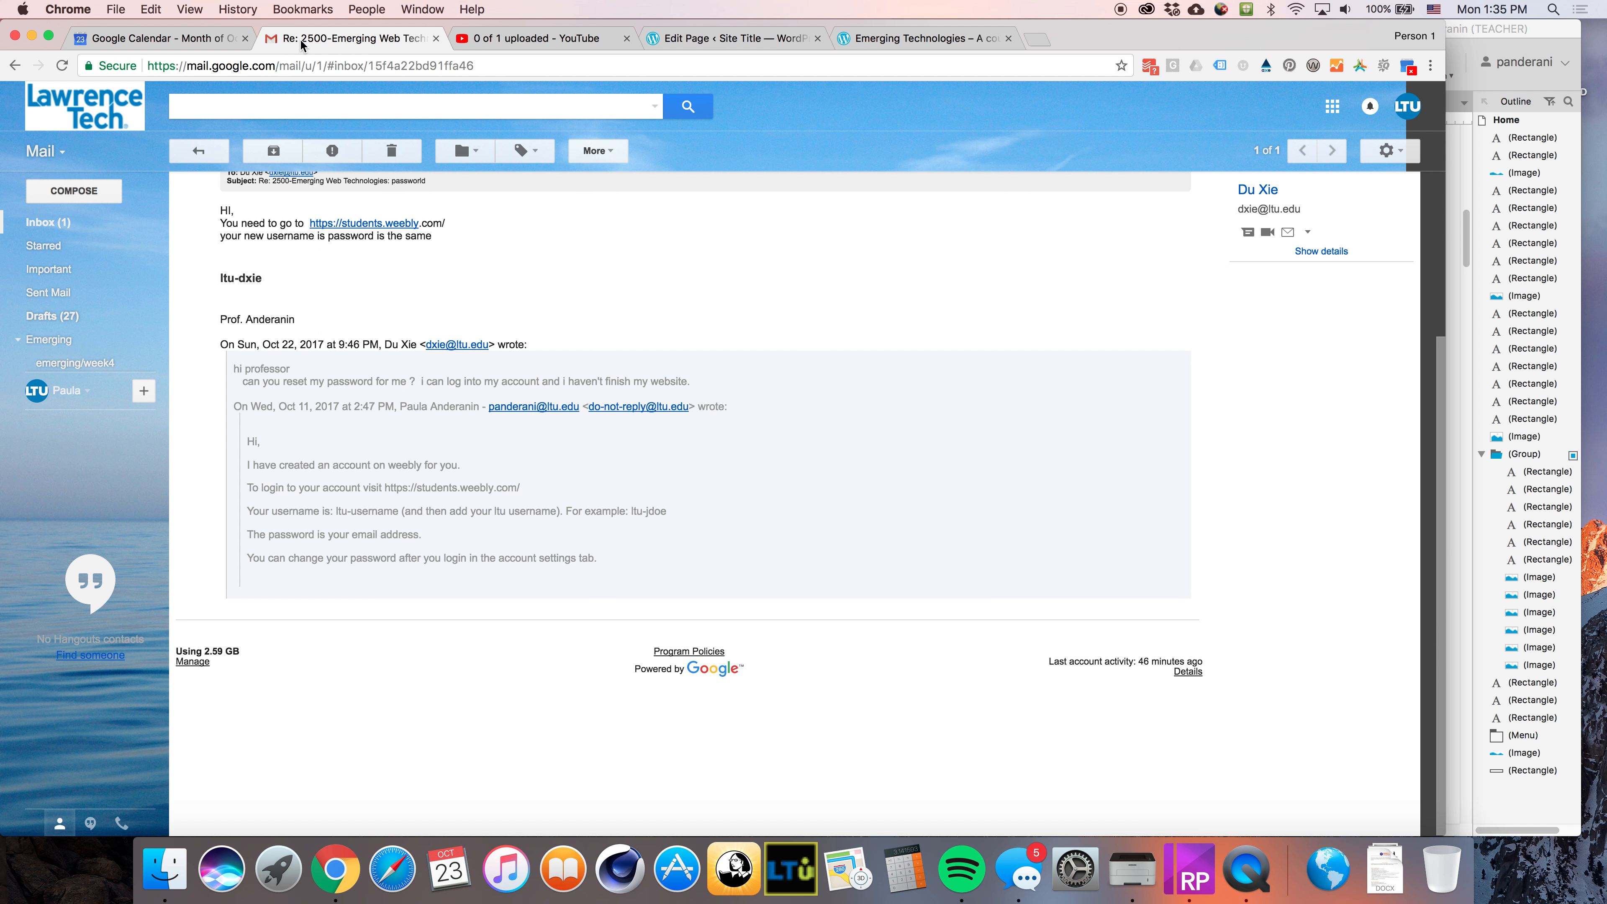
pyautogui.click(538, 39)
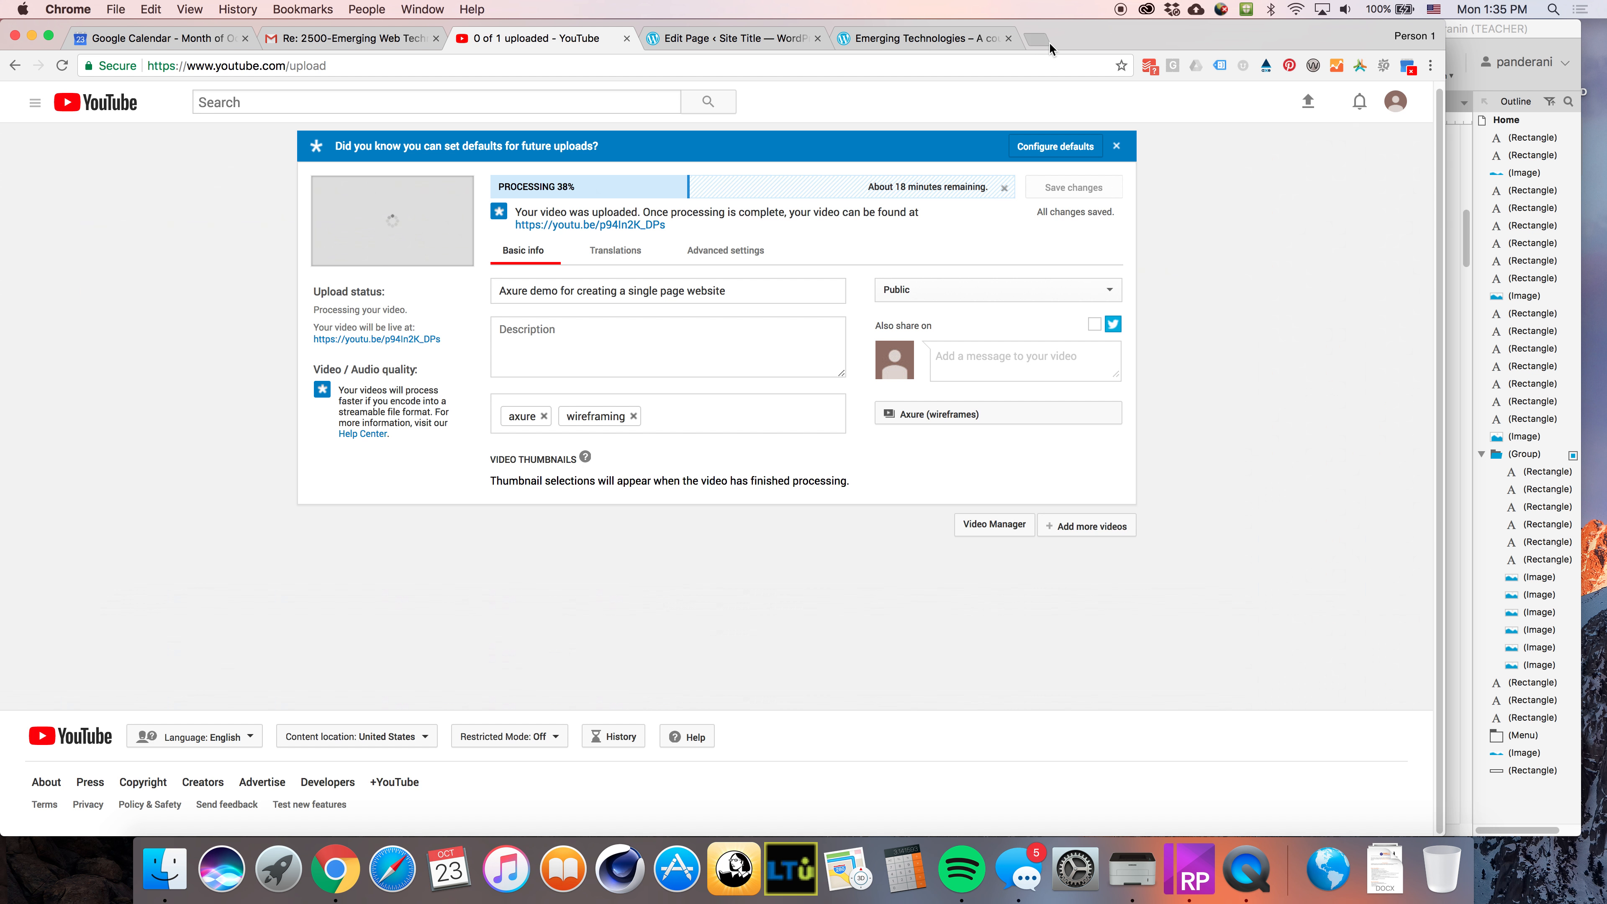
pyautogui.click(1036, 40)
pyautogui.write('my.ltu.edu')
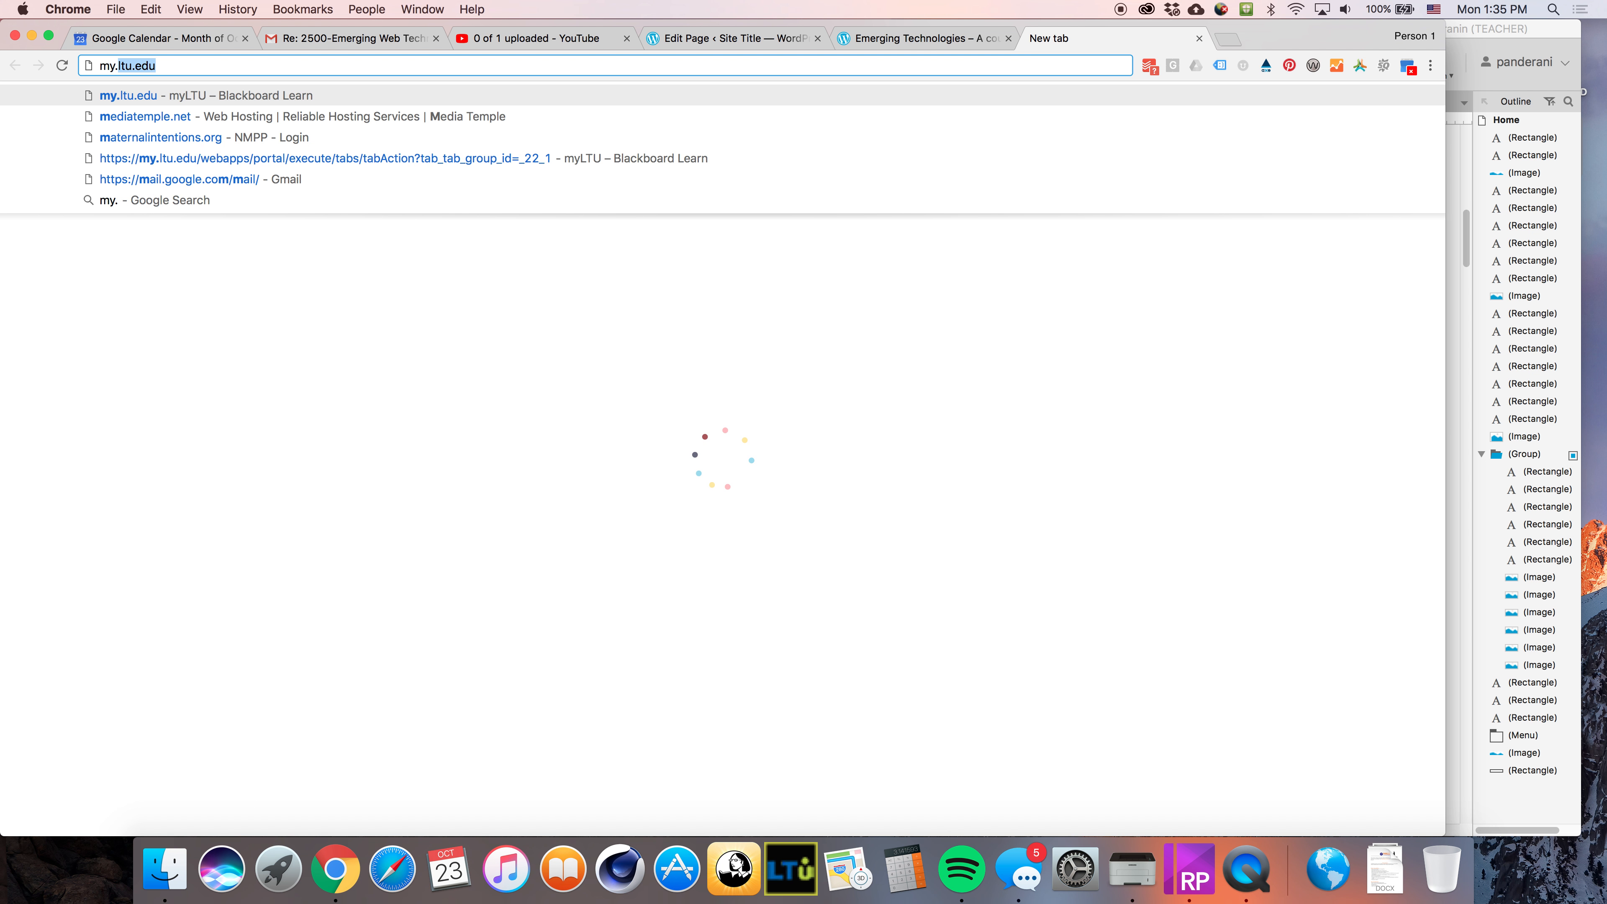
pyautogui.press('Return')
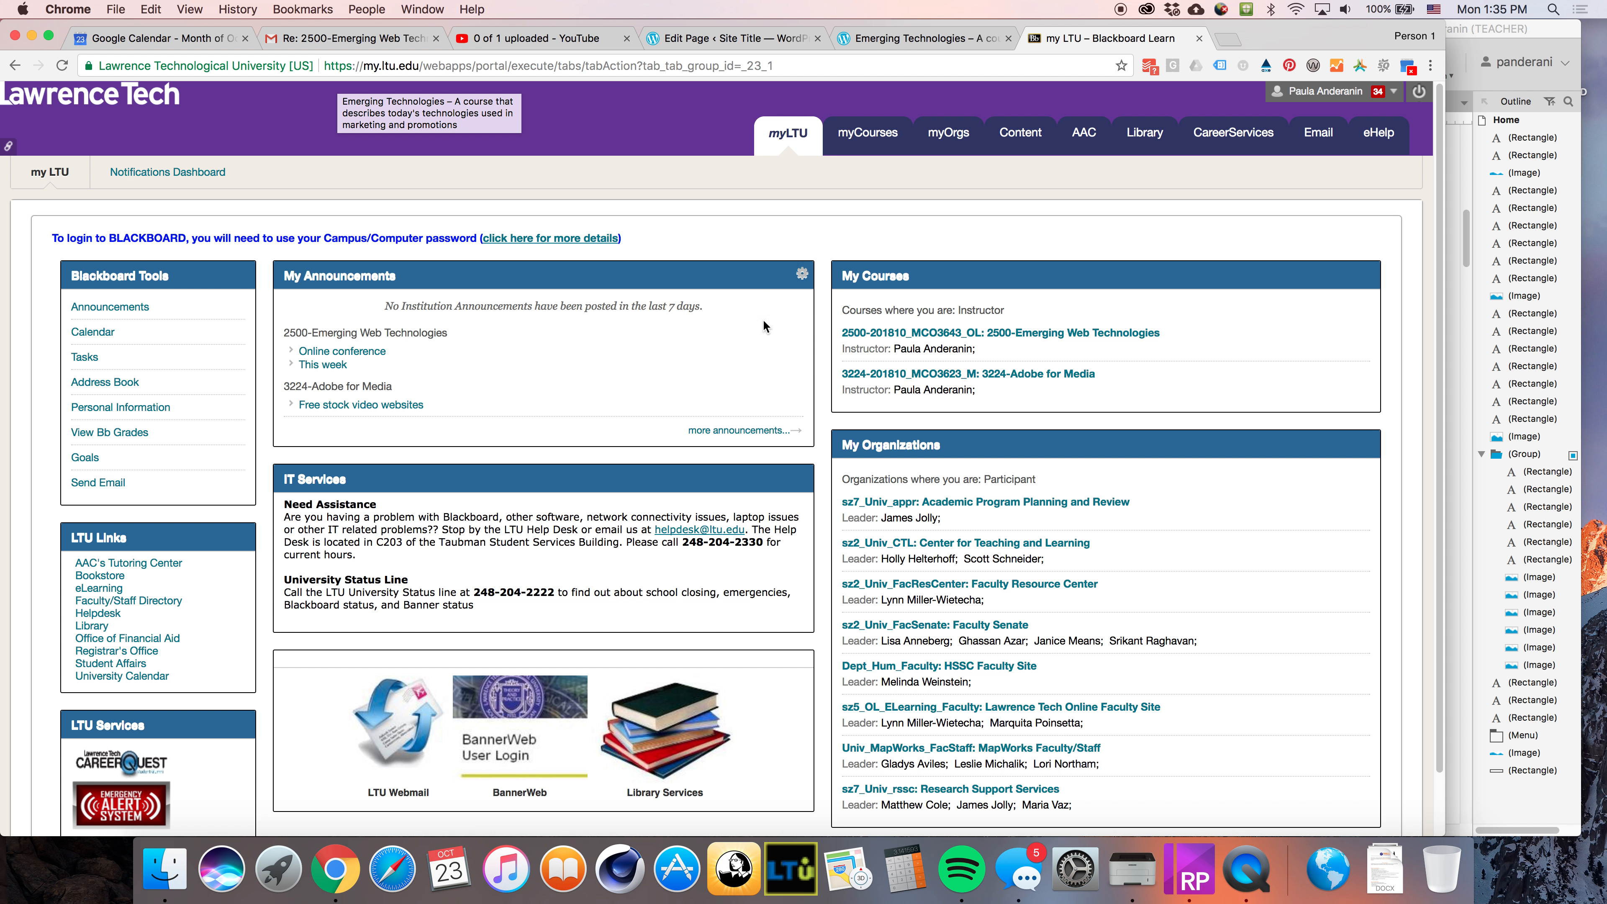
pyautogui.click(1007, 337)
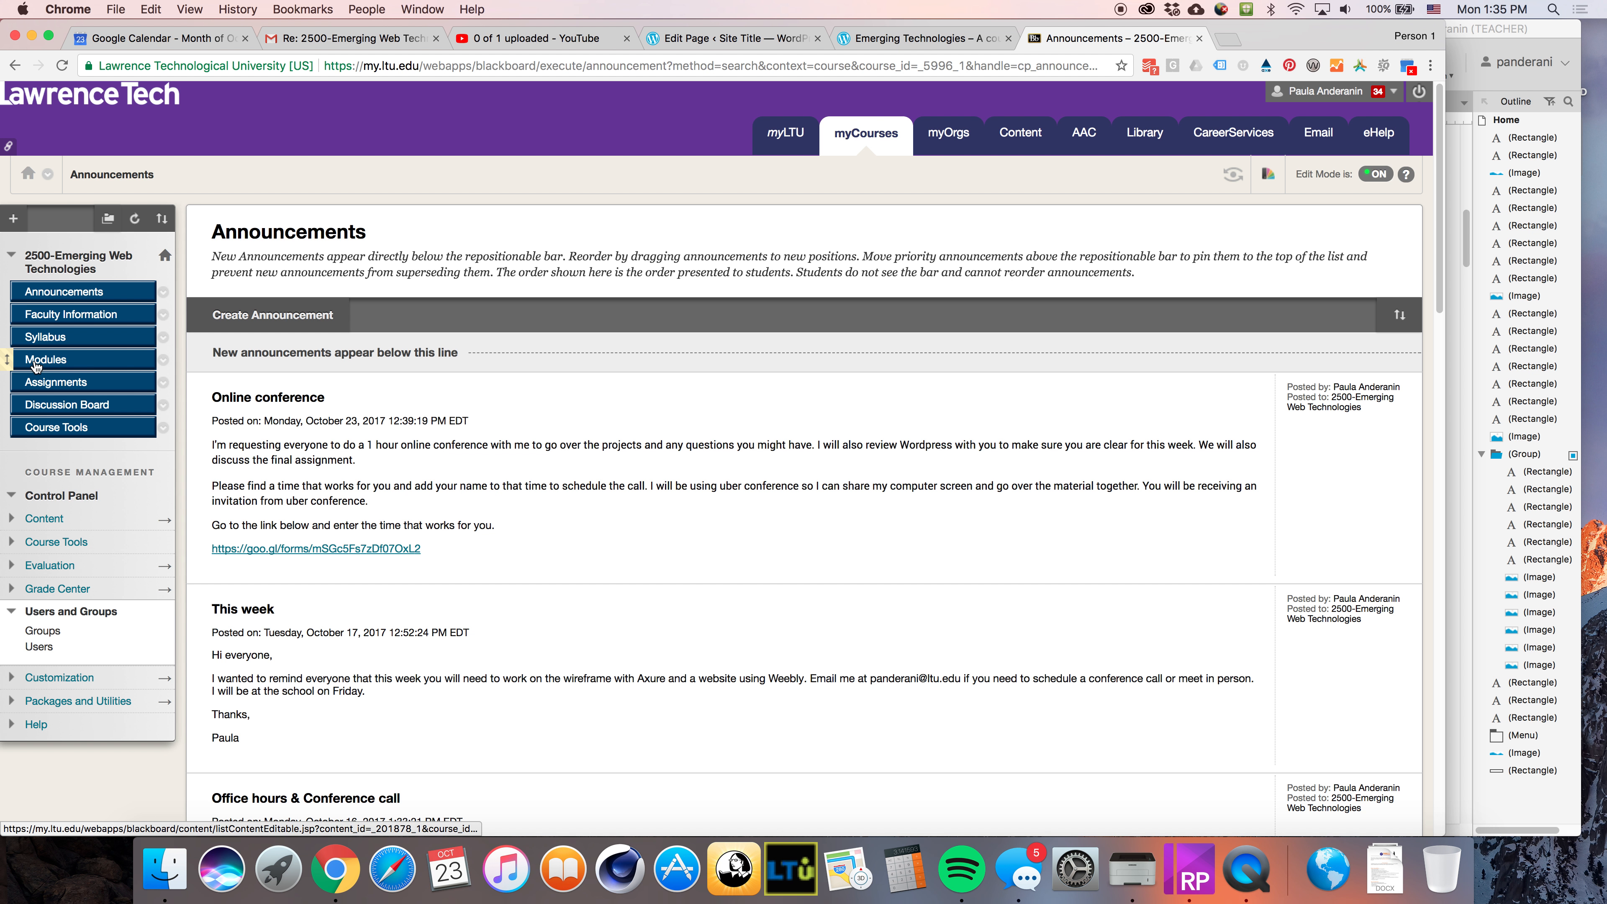
# Open the Week 8 folder in the course's Modules
pyautogui.click(46, 361)
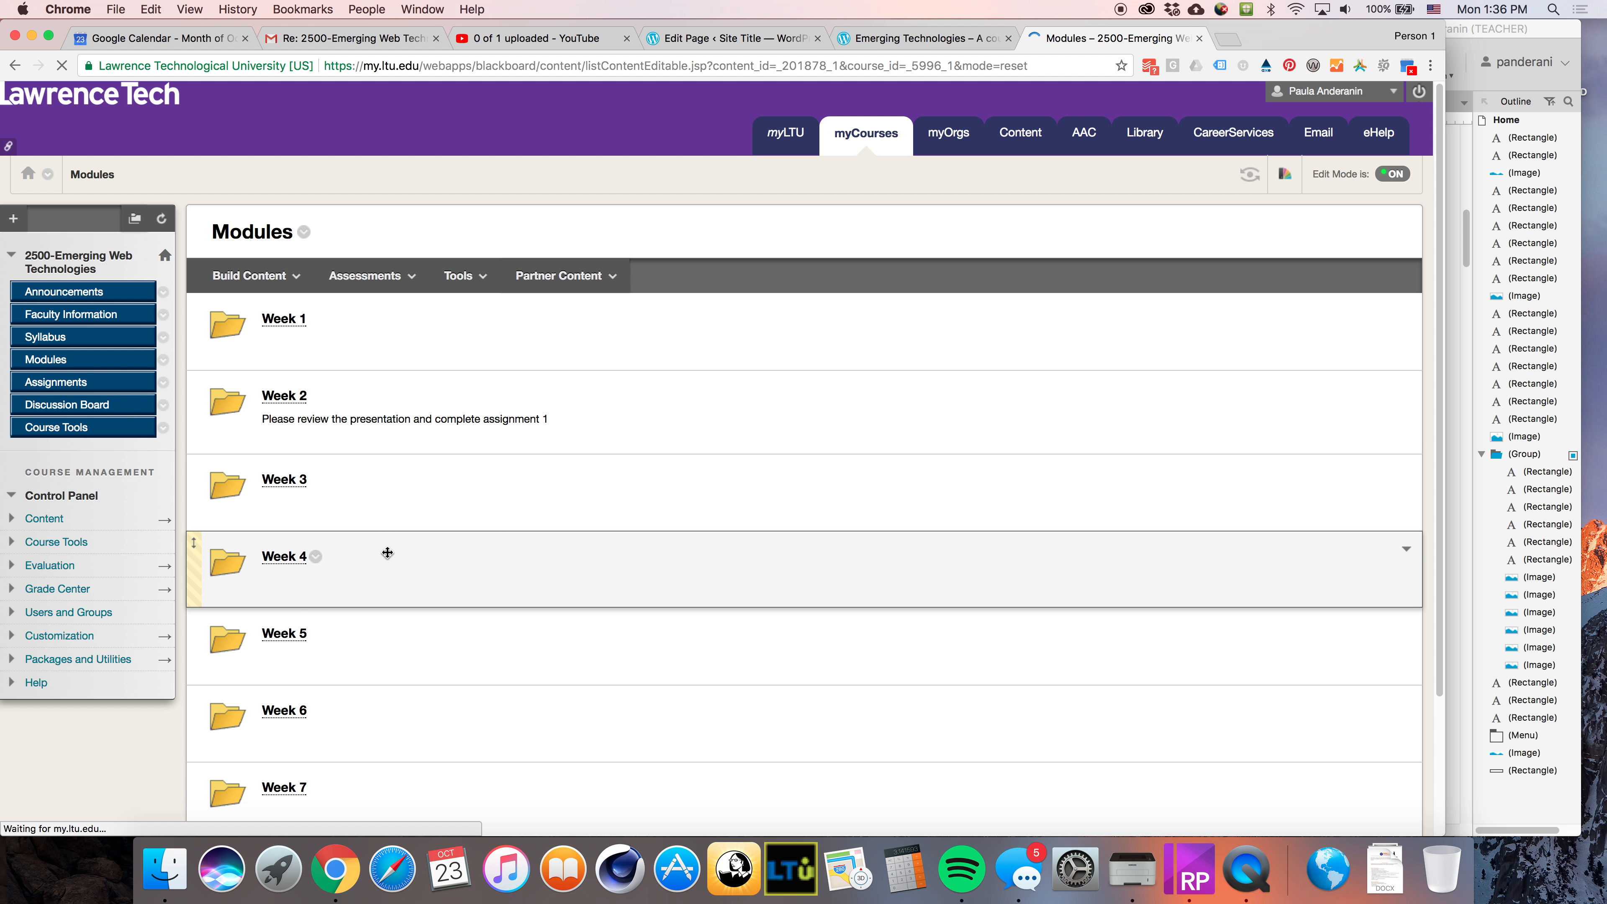
pyautogui.scroll(-3, 387, 549)
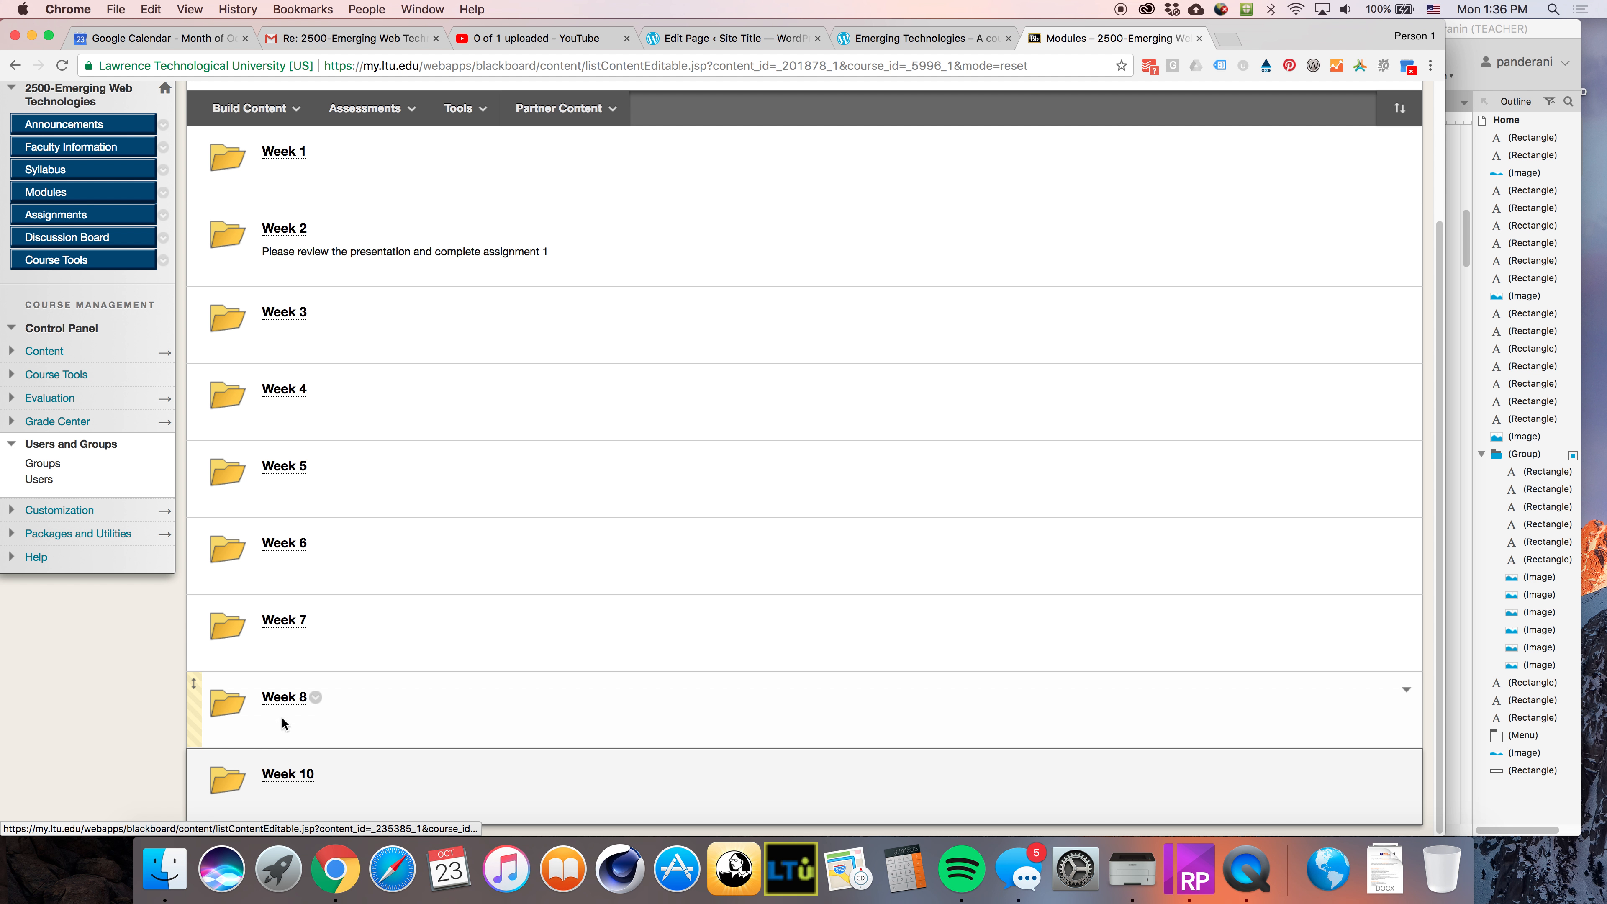
pyautogui.click(290, 699)
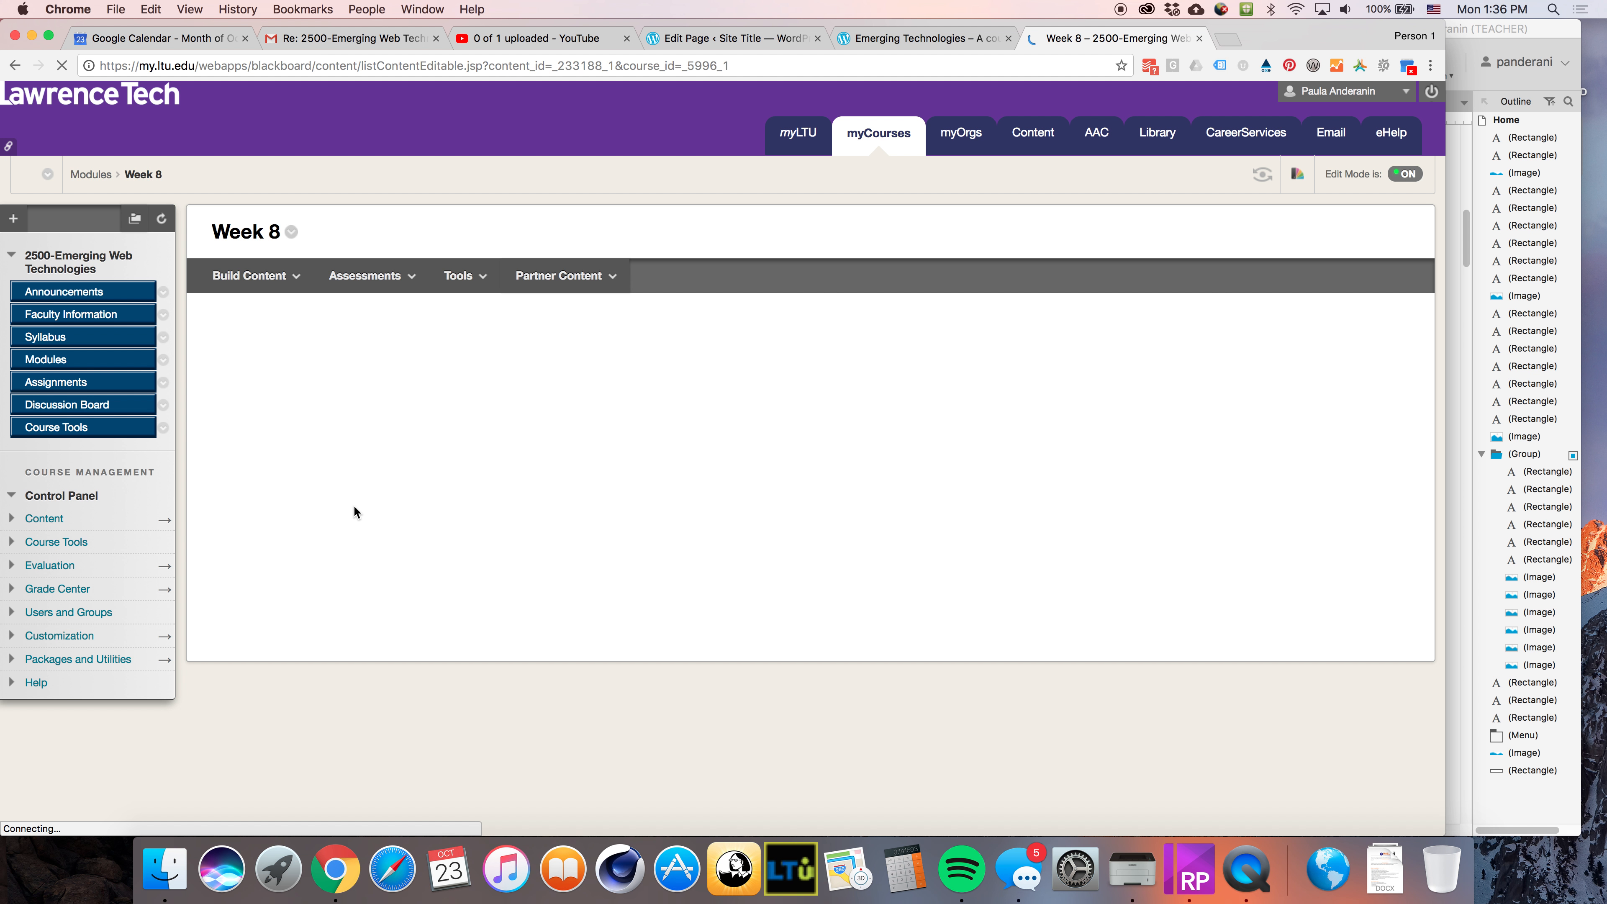
# Copy the Class overview heading and text from the Assignment 7 description
pyautogui.scroll(-5, 492, 630)
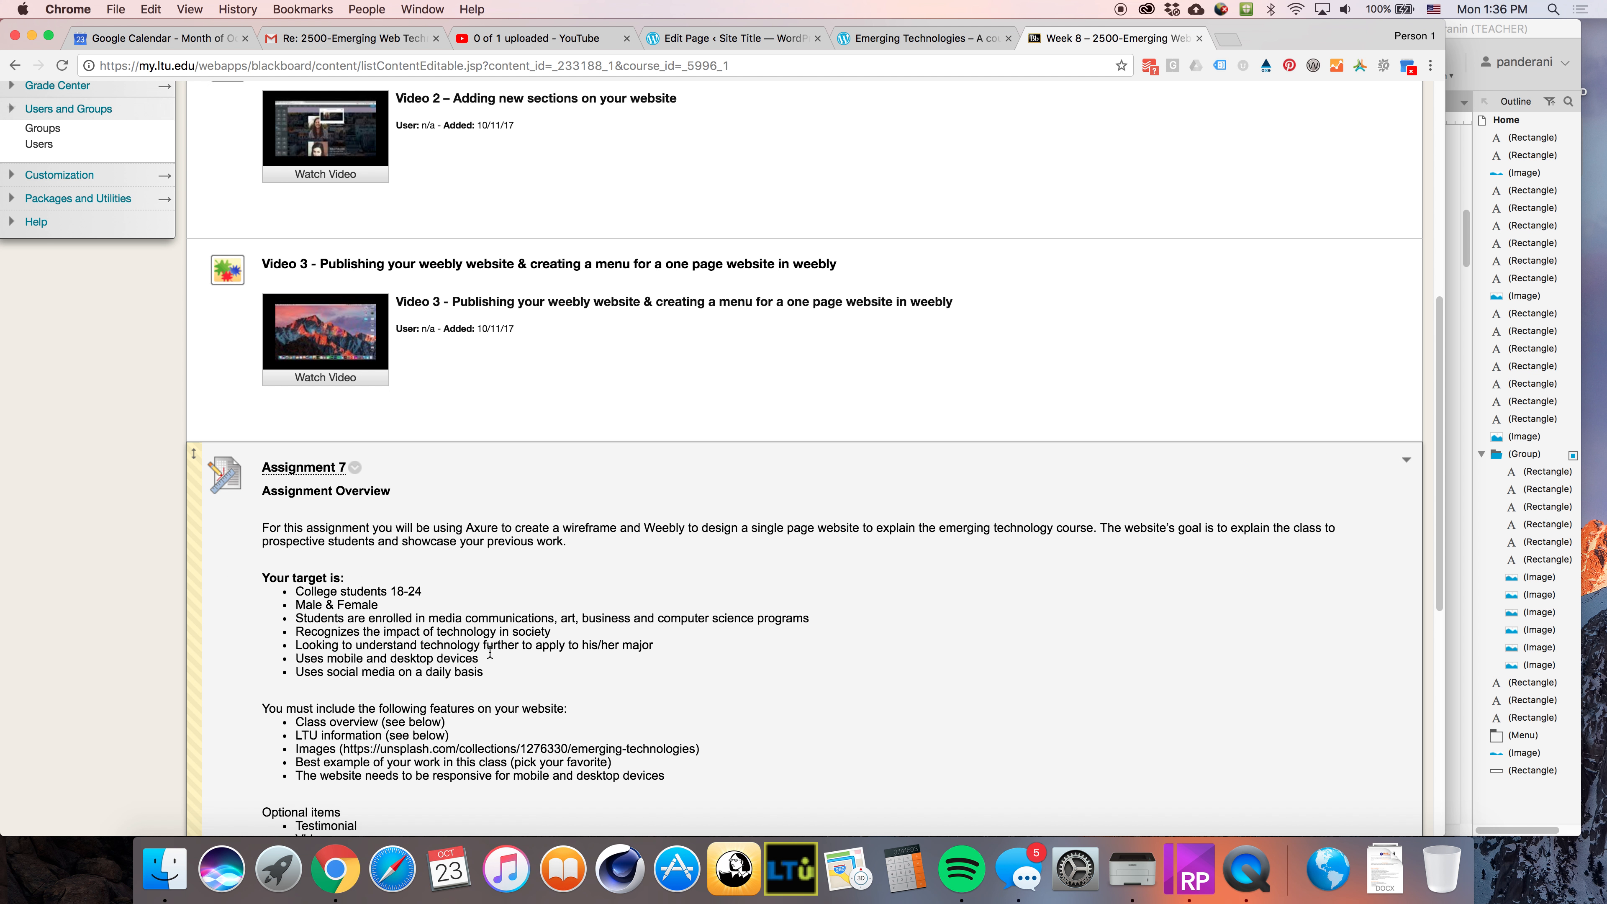
pyautogui.scroll(-5, 492, 630)
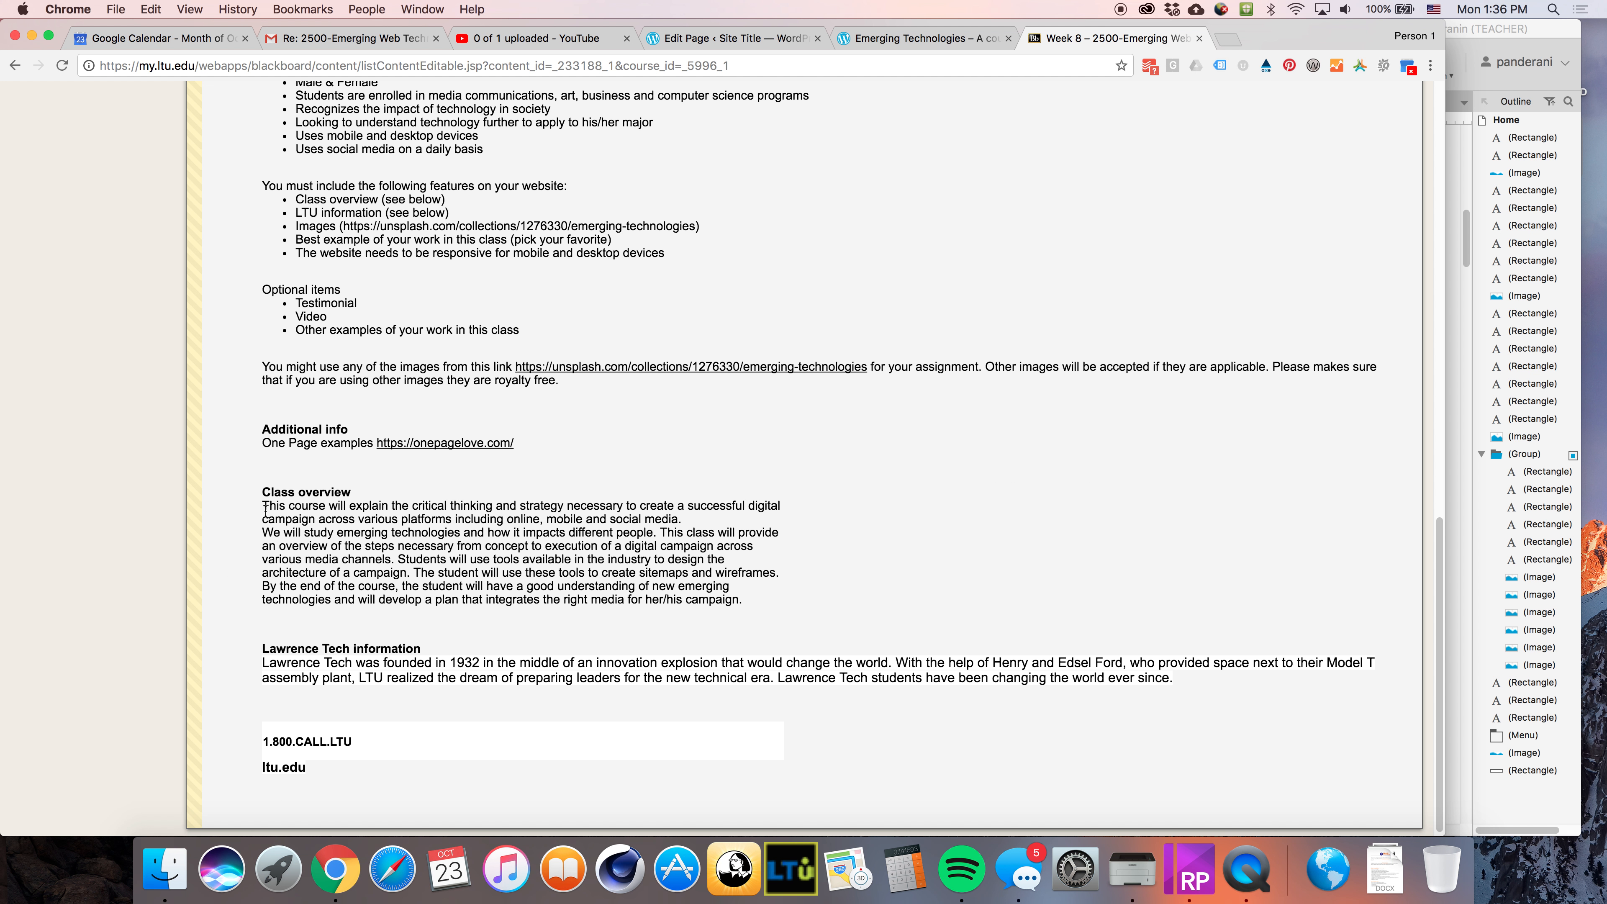
pyautogui.moveTo(264, 504); pyautogui.dragTo(768, 608)
pyautogui.press('super+c')
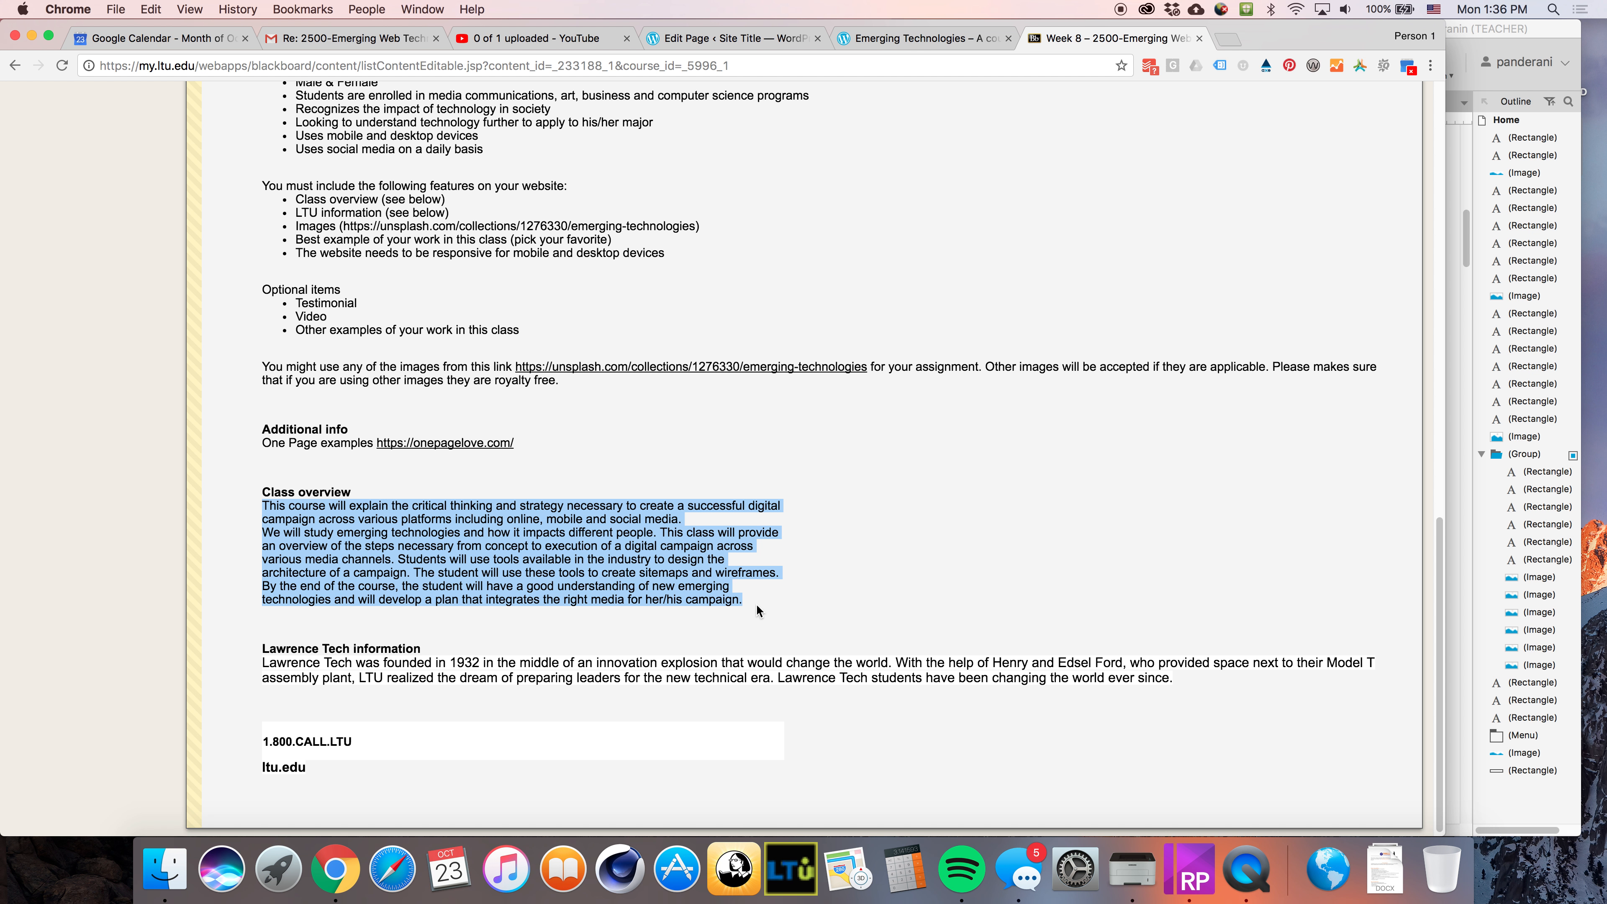
pyautogui.click(262, 493)
pyautogui.moveTo(262, 493); pyautogui.dragTo(796, 607)
# Replace the Home page's welcome text in the page editor with the copied Class overview text
pyautogui.click(919, 41)
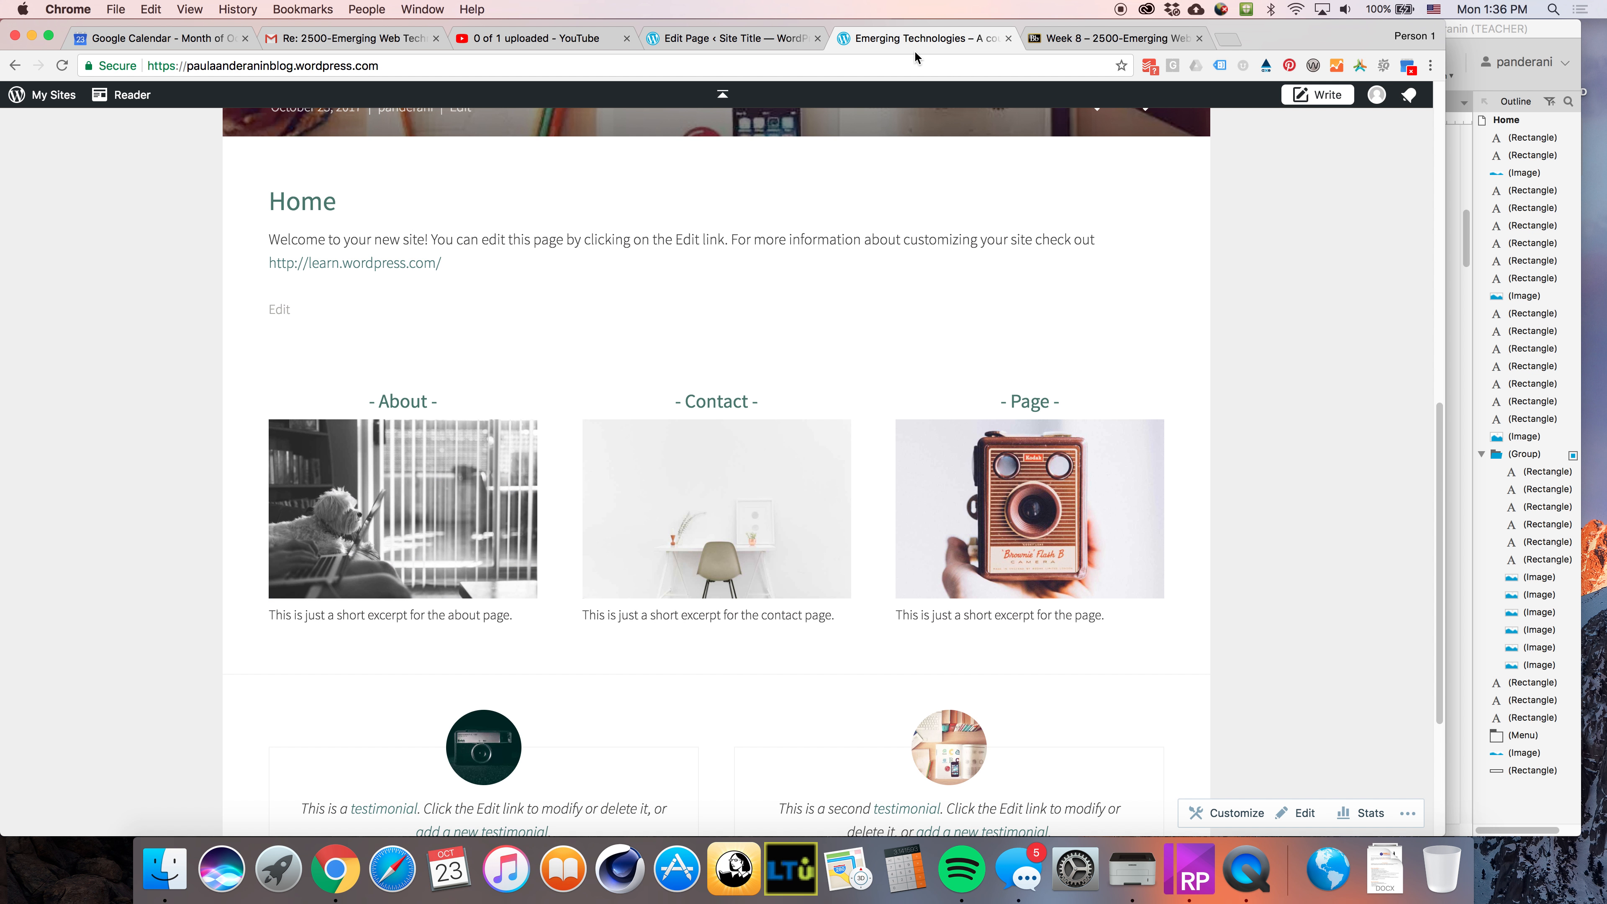
pyautogui.click(753, 38)
pyautogui.moveTo(320, 388); pyautogui.dragTo(882, 460)
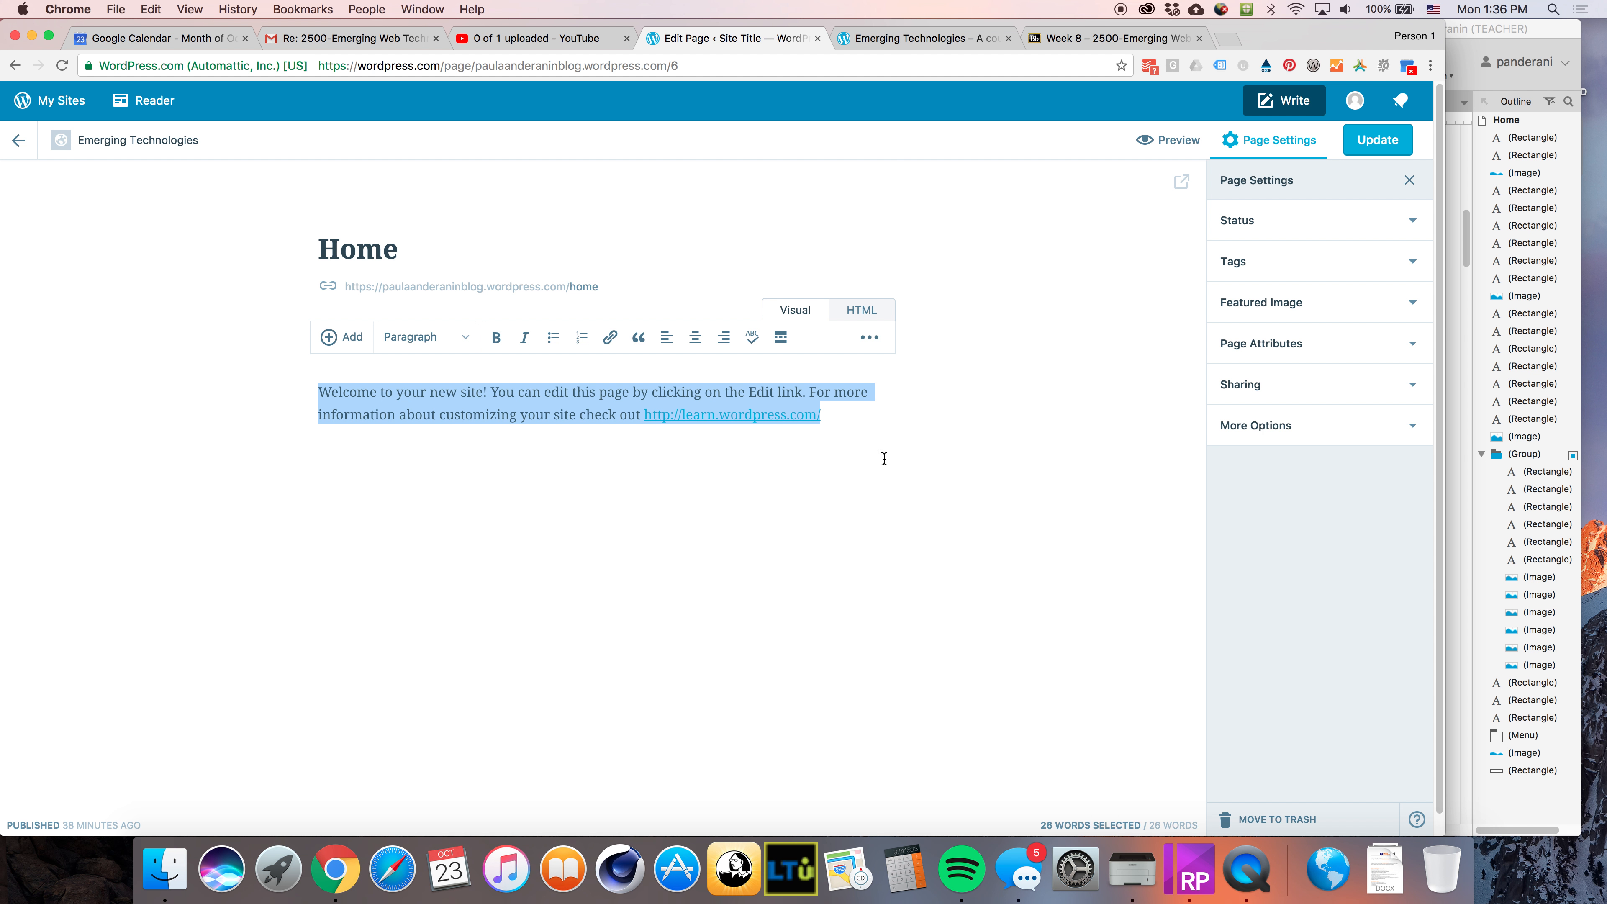
pyautogui.press('super+v')
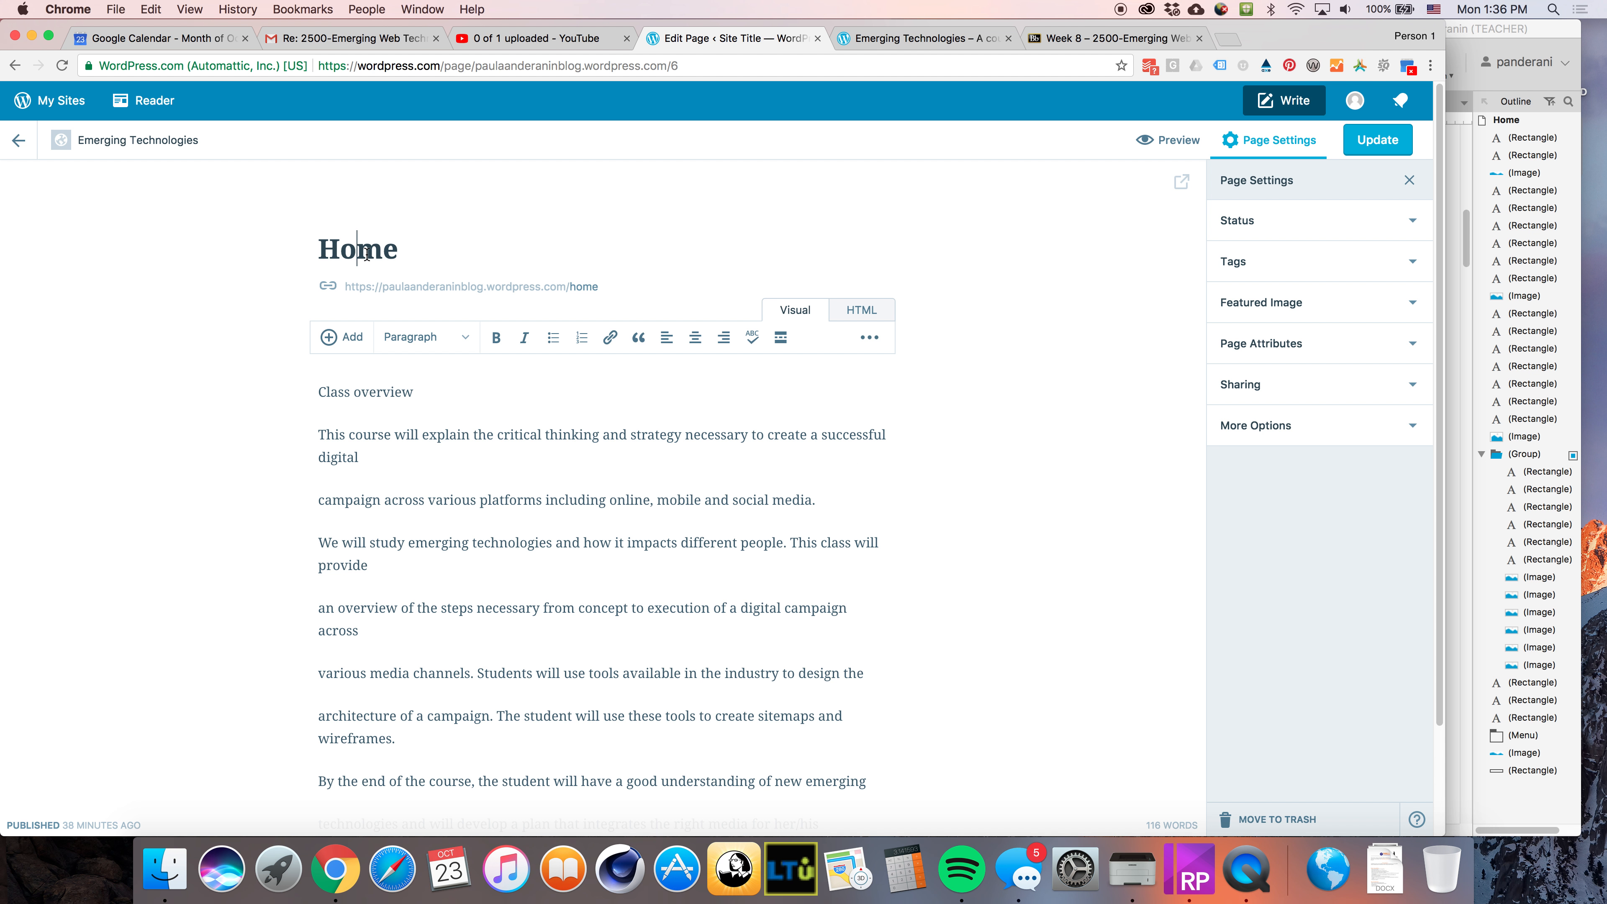
# Retitle the page as Class Overview
pyautogui.click(979, 38)
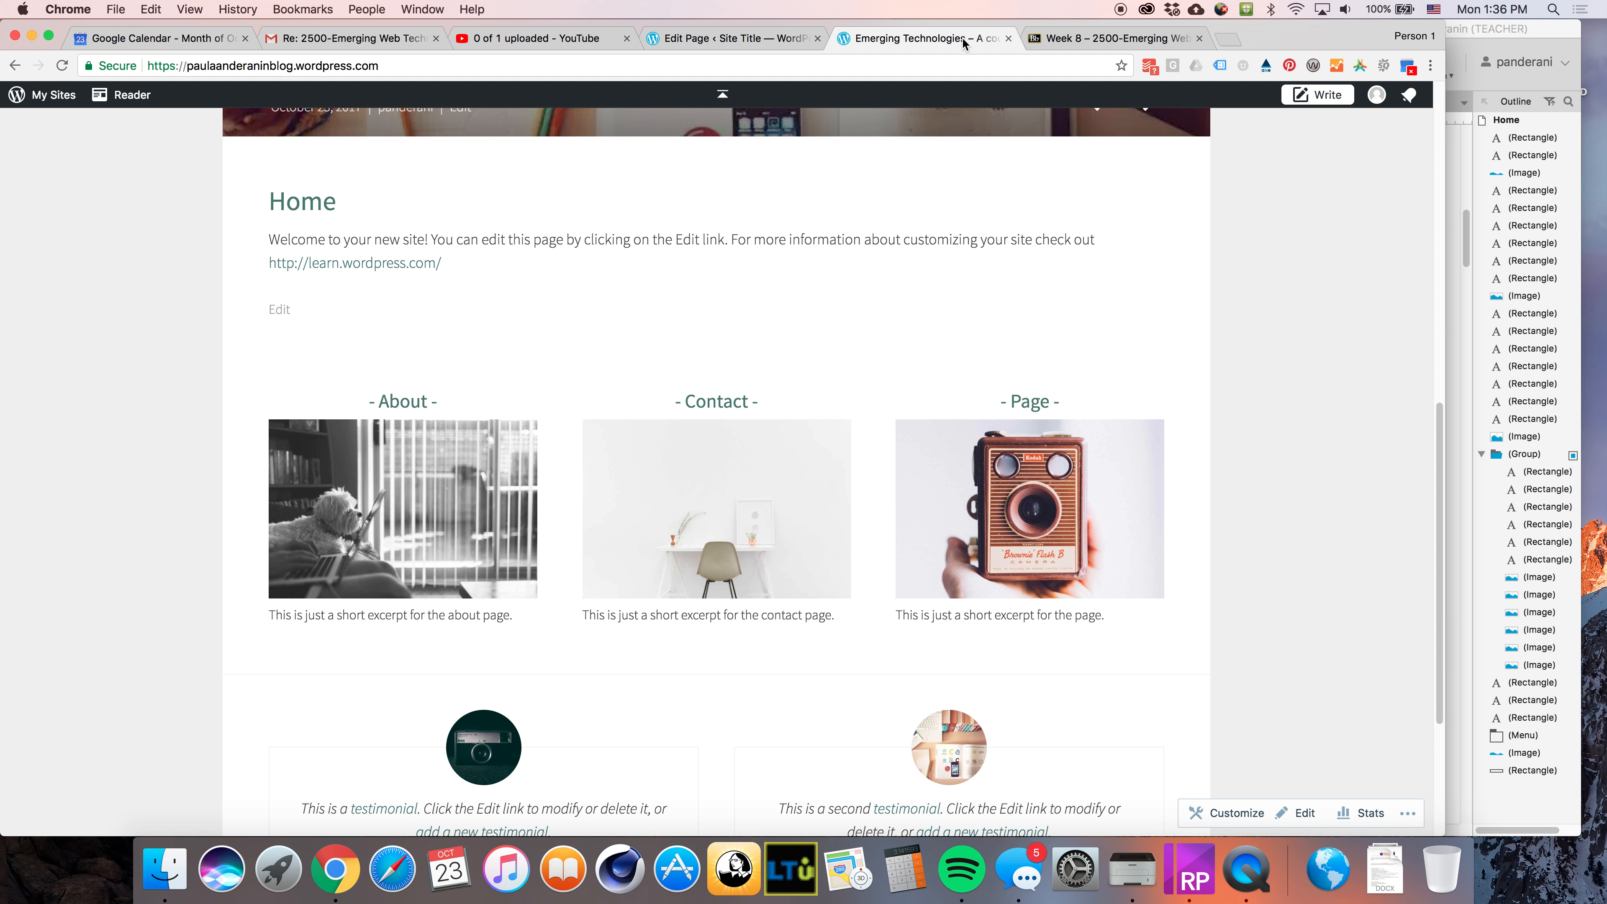
pyautogui.doubleClick(298, 204)
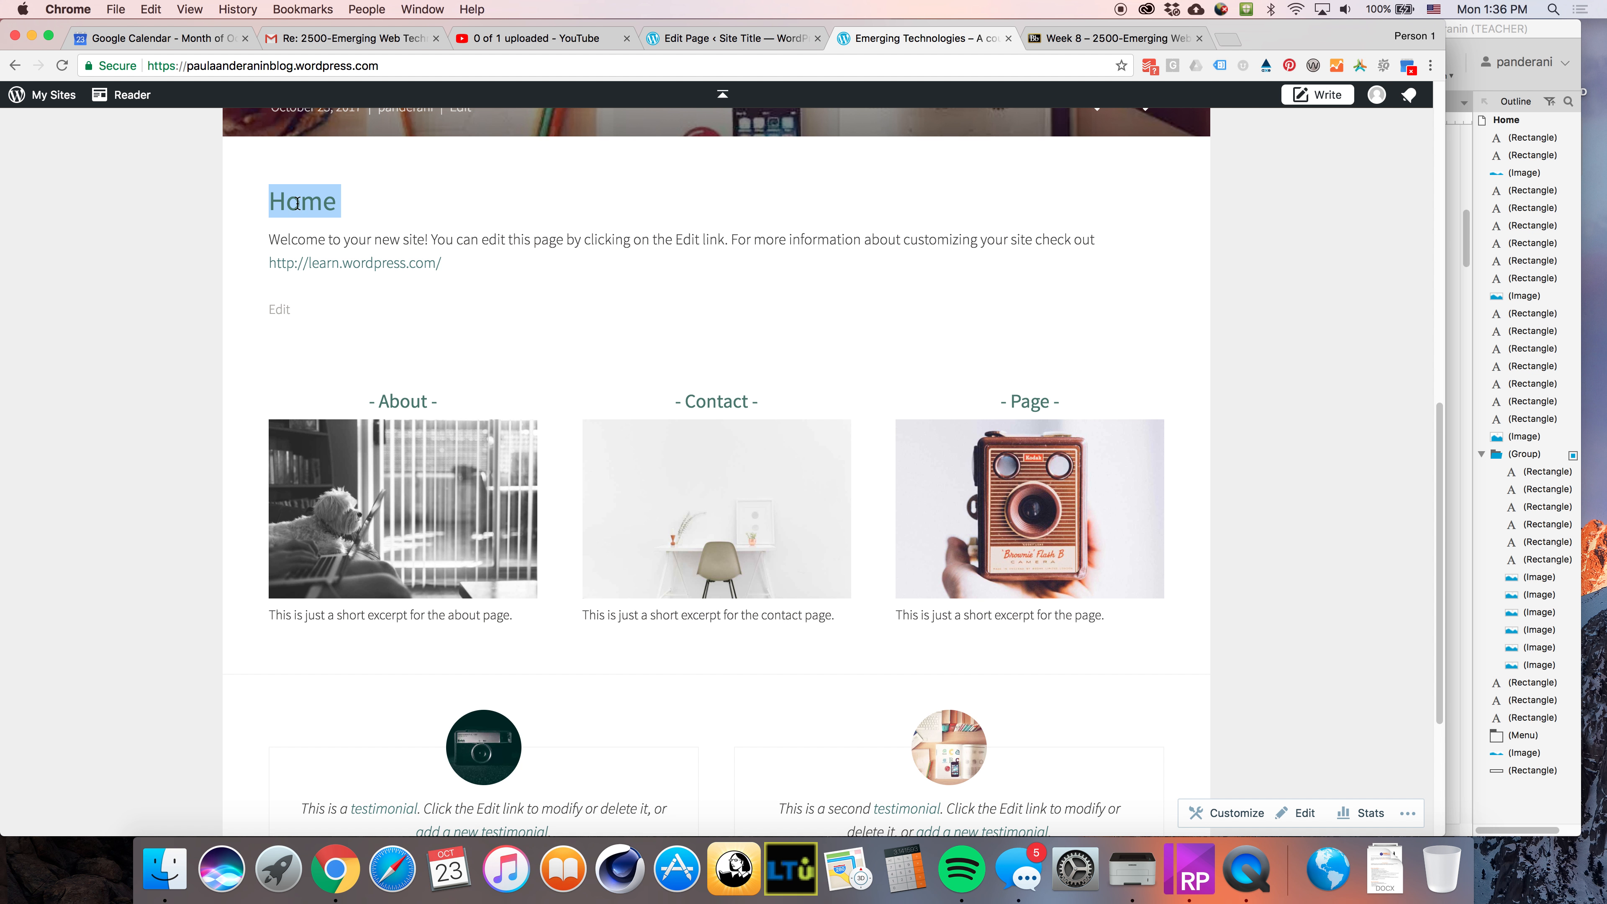
pyautogui.click(753, 48)
pyautogui.doubleClick(364, 249)
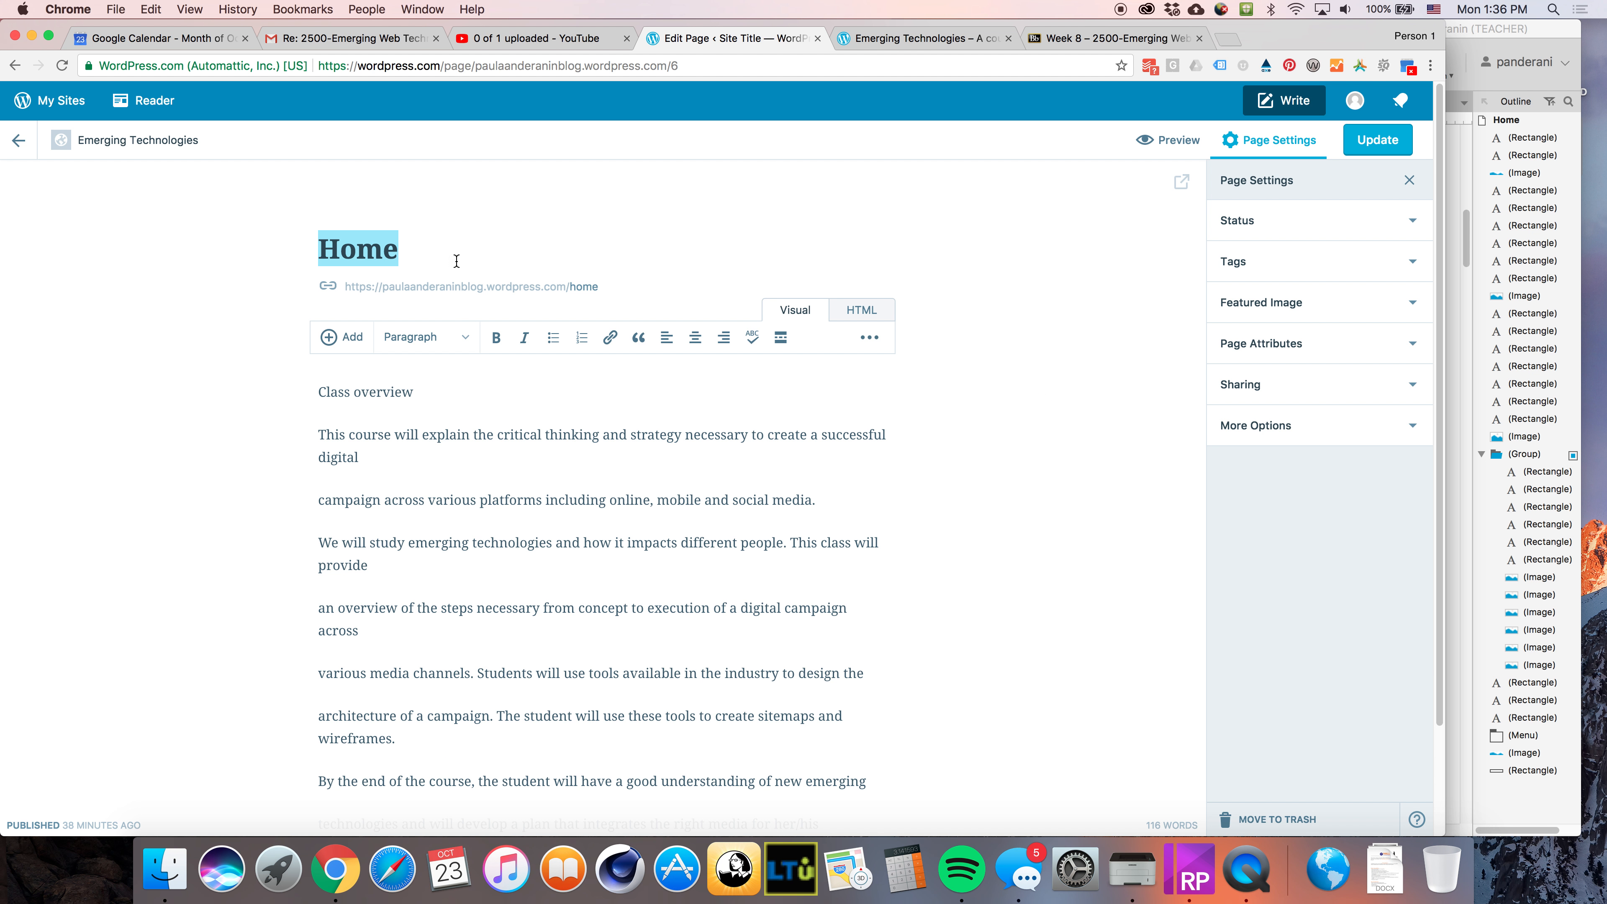
pyautogui.click(905, 38)
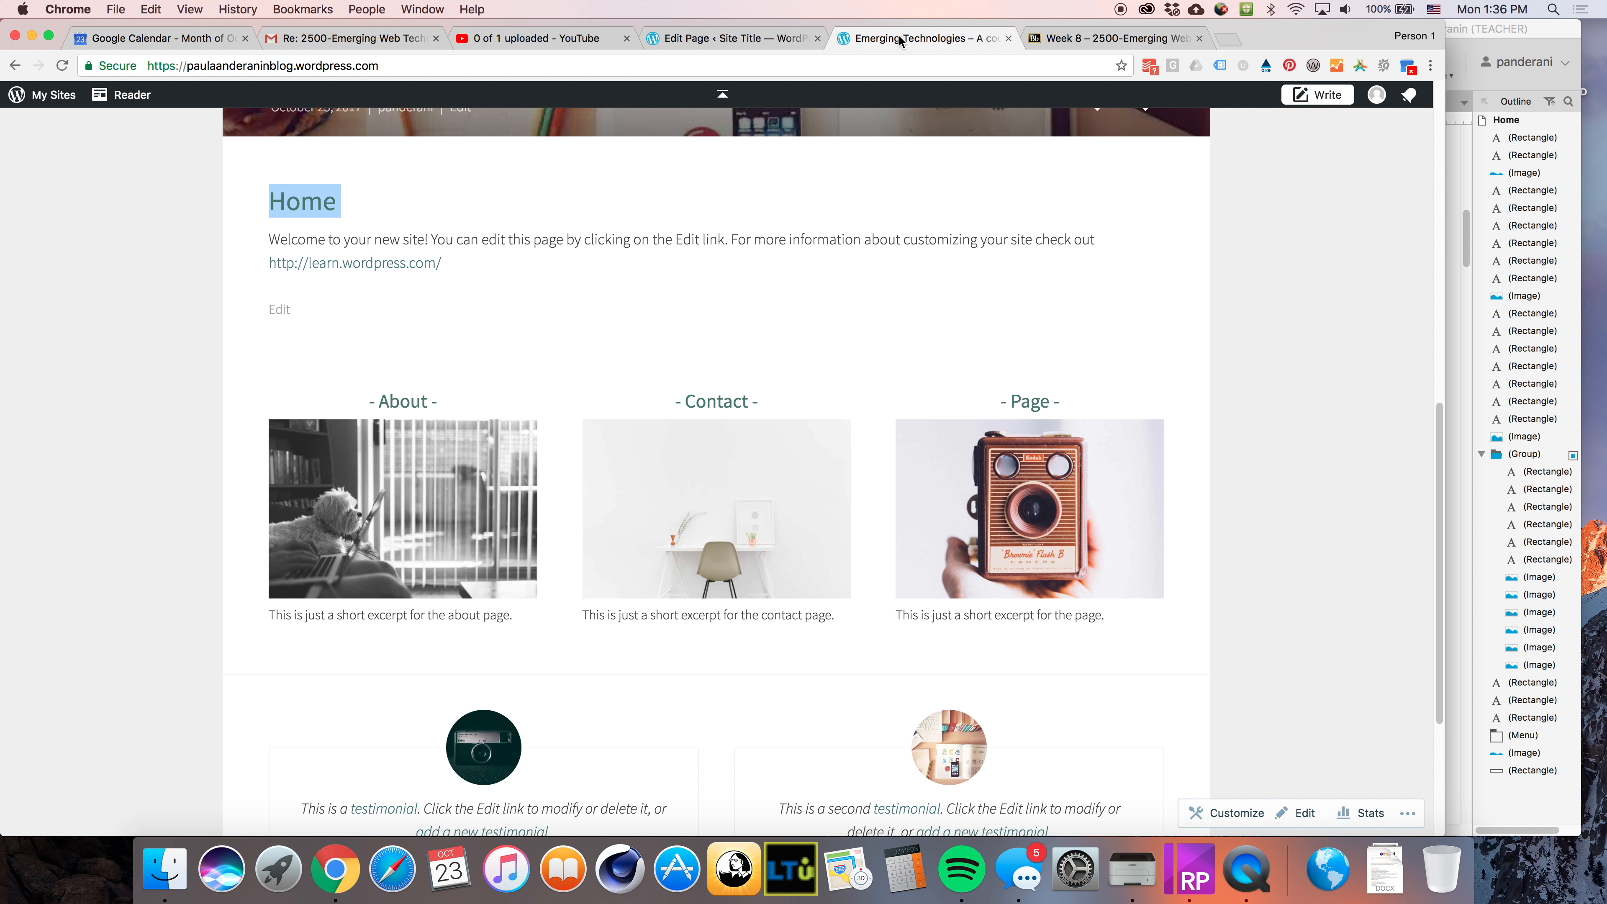
pyautogui.click(734, 37)
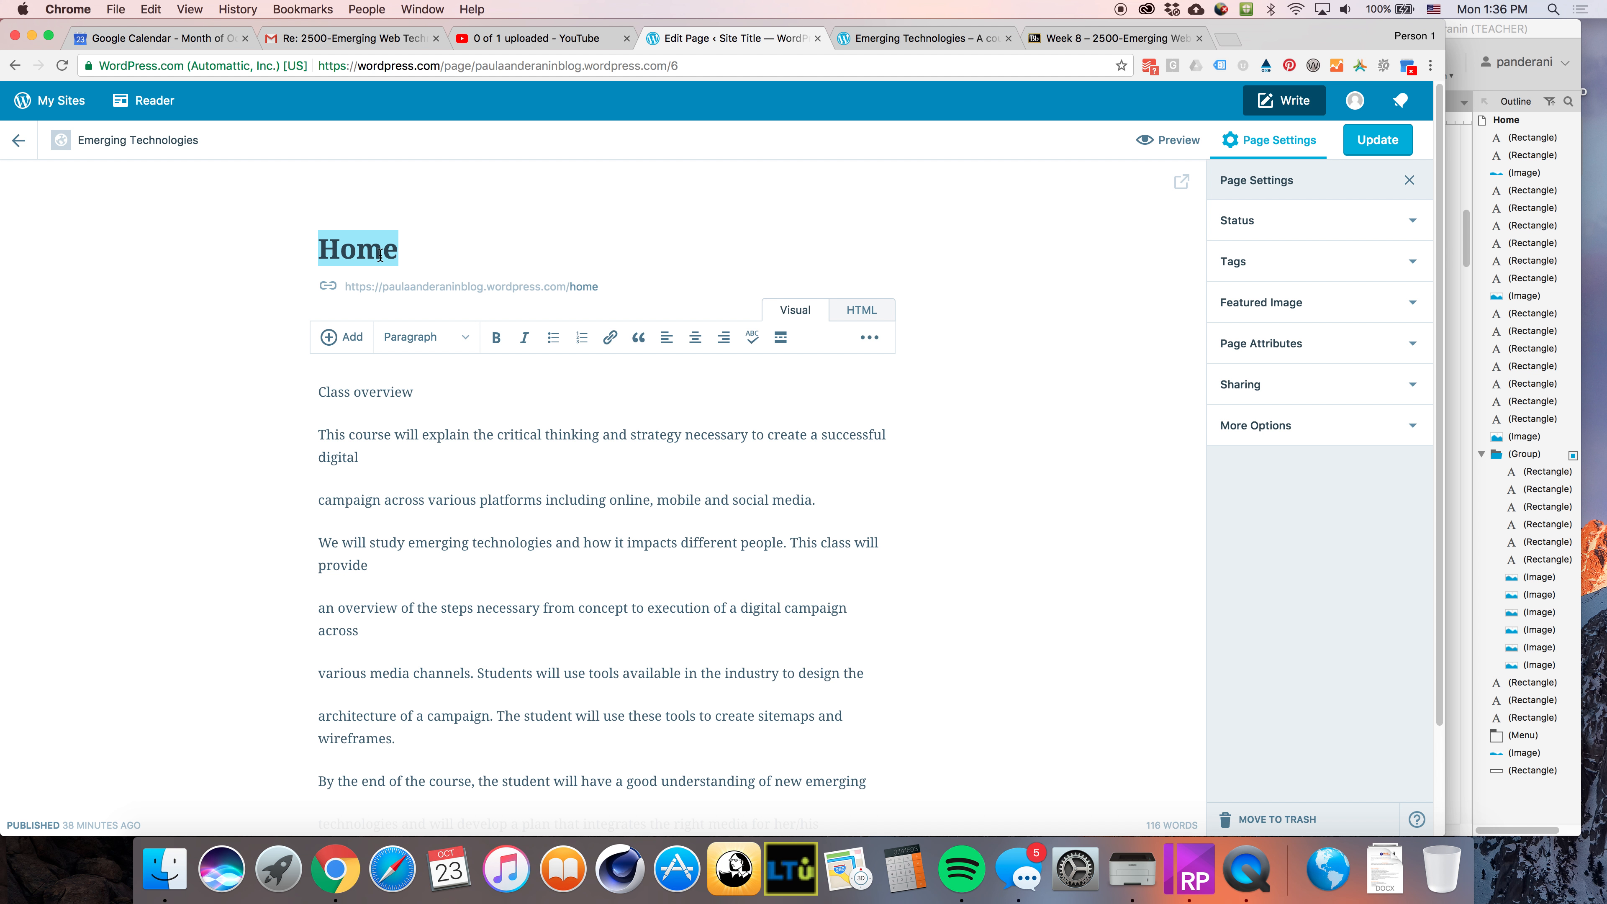
pyautogui.write('Cl')
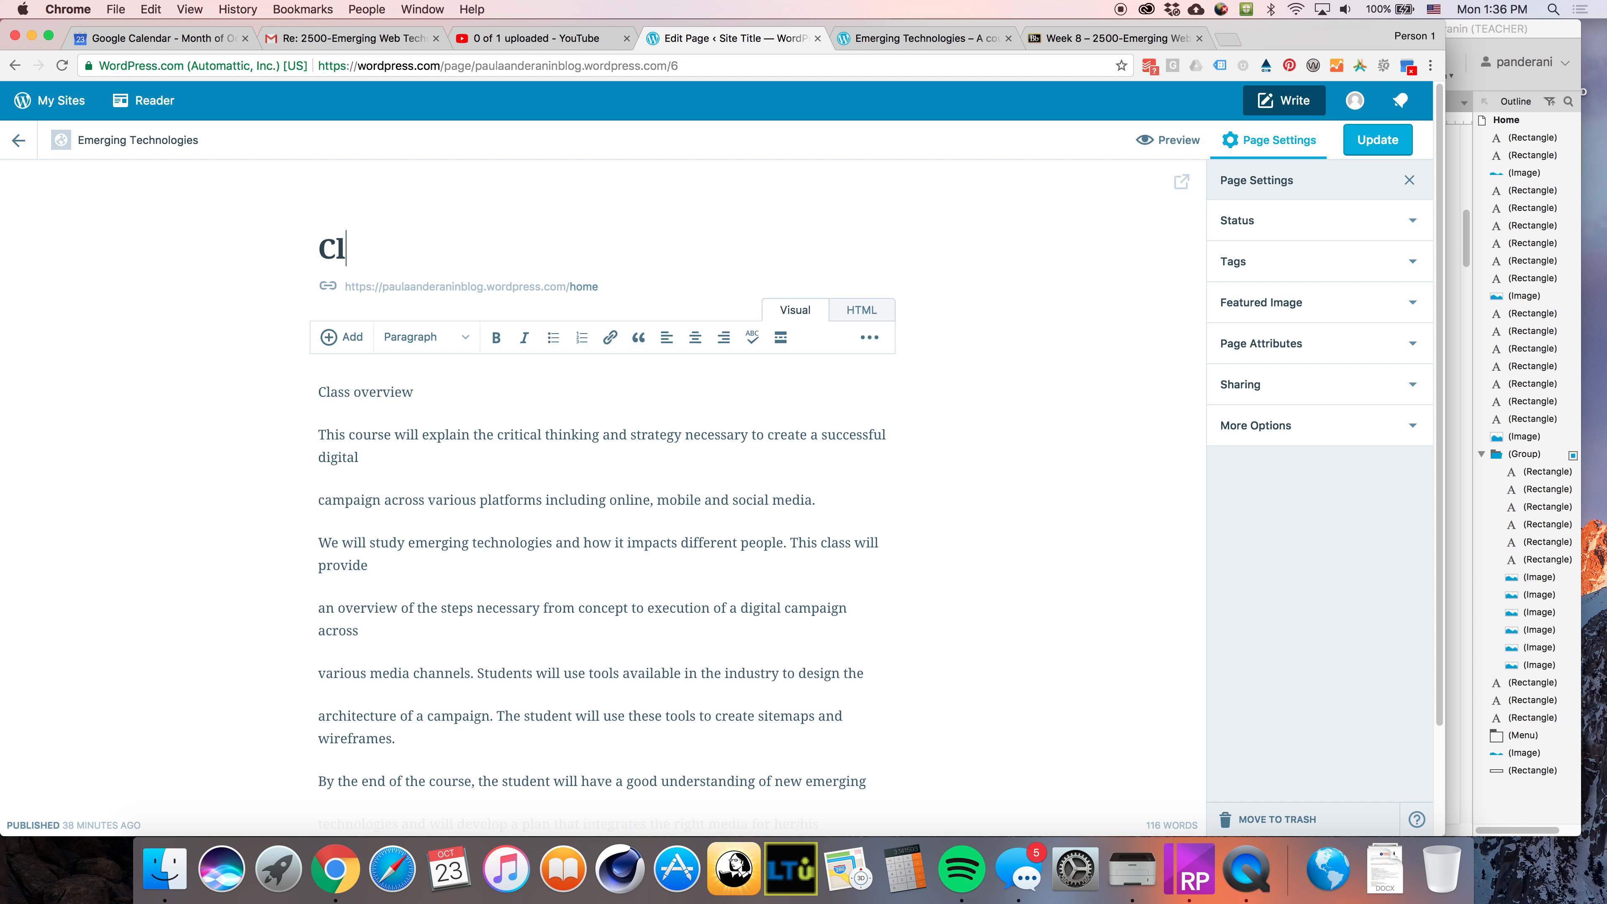
pyautogui.write('ass Overview')
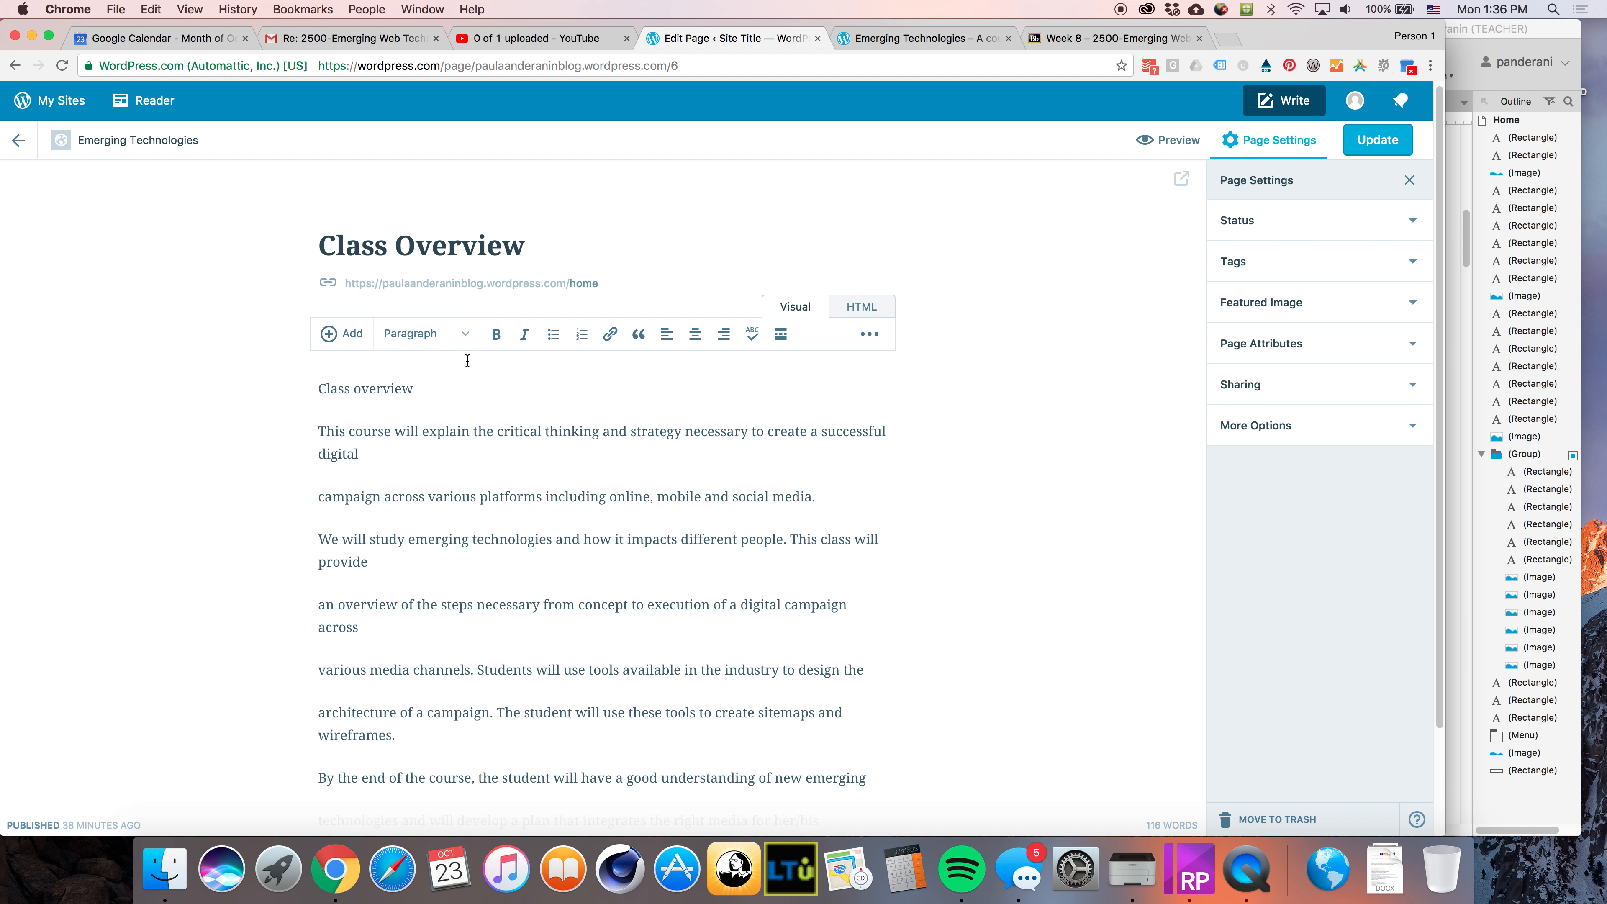
# Delete the Class overview line from the top of the page body
pyautogui.moveTo(468, 360); pyautogui.dragTo(317, 388)
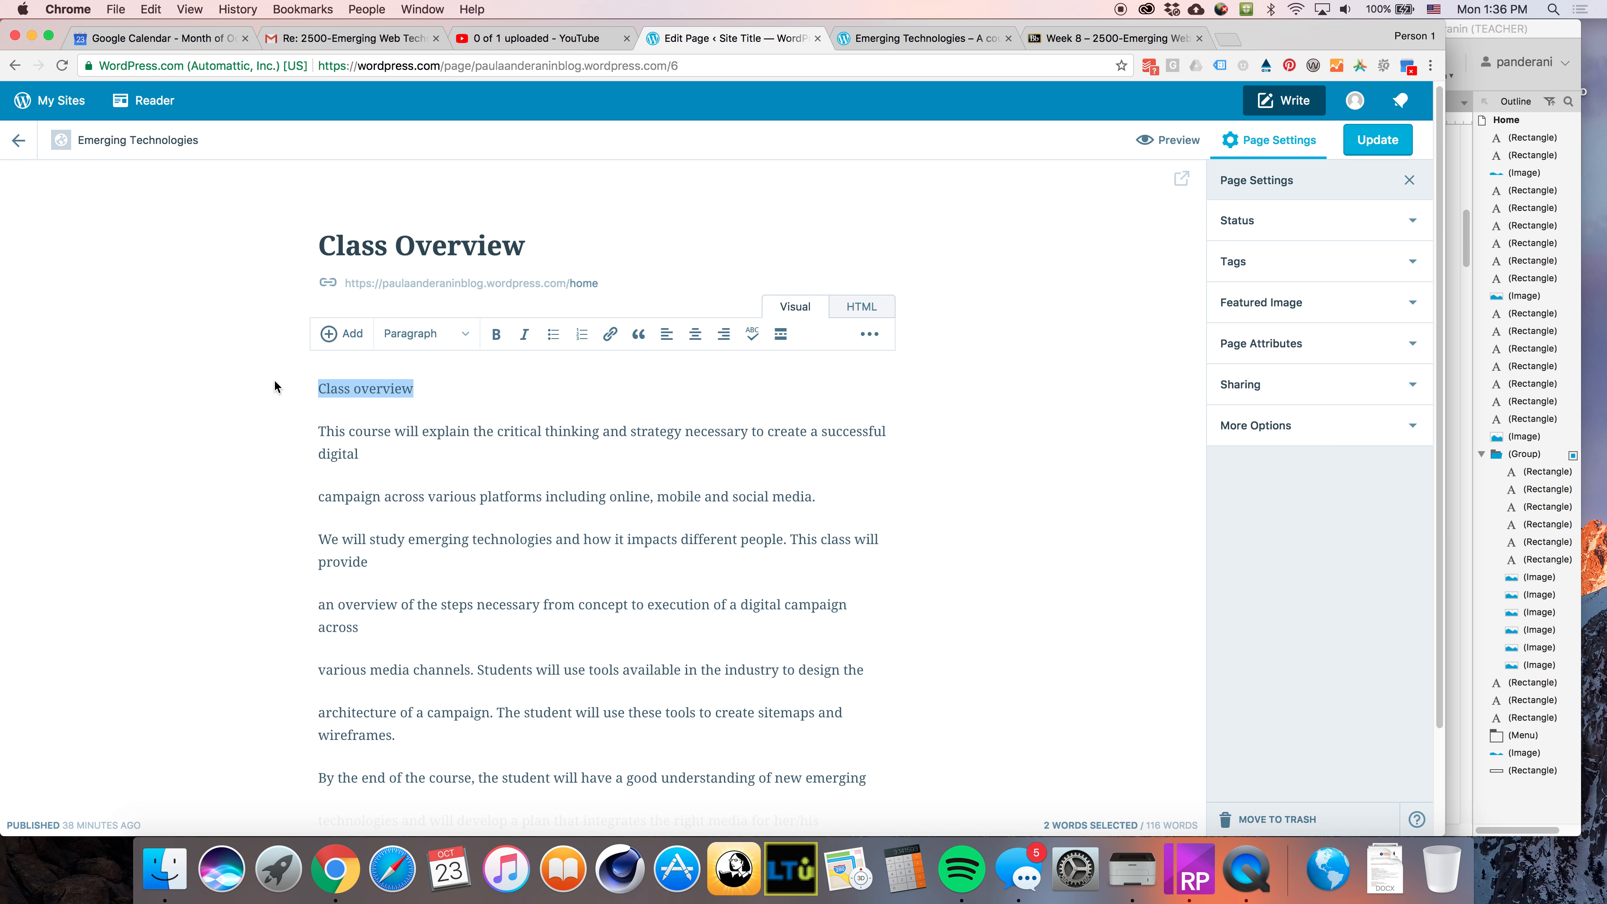
pyautogui.press('BackSpace')
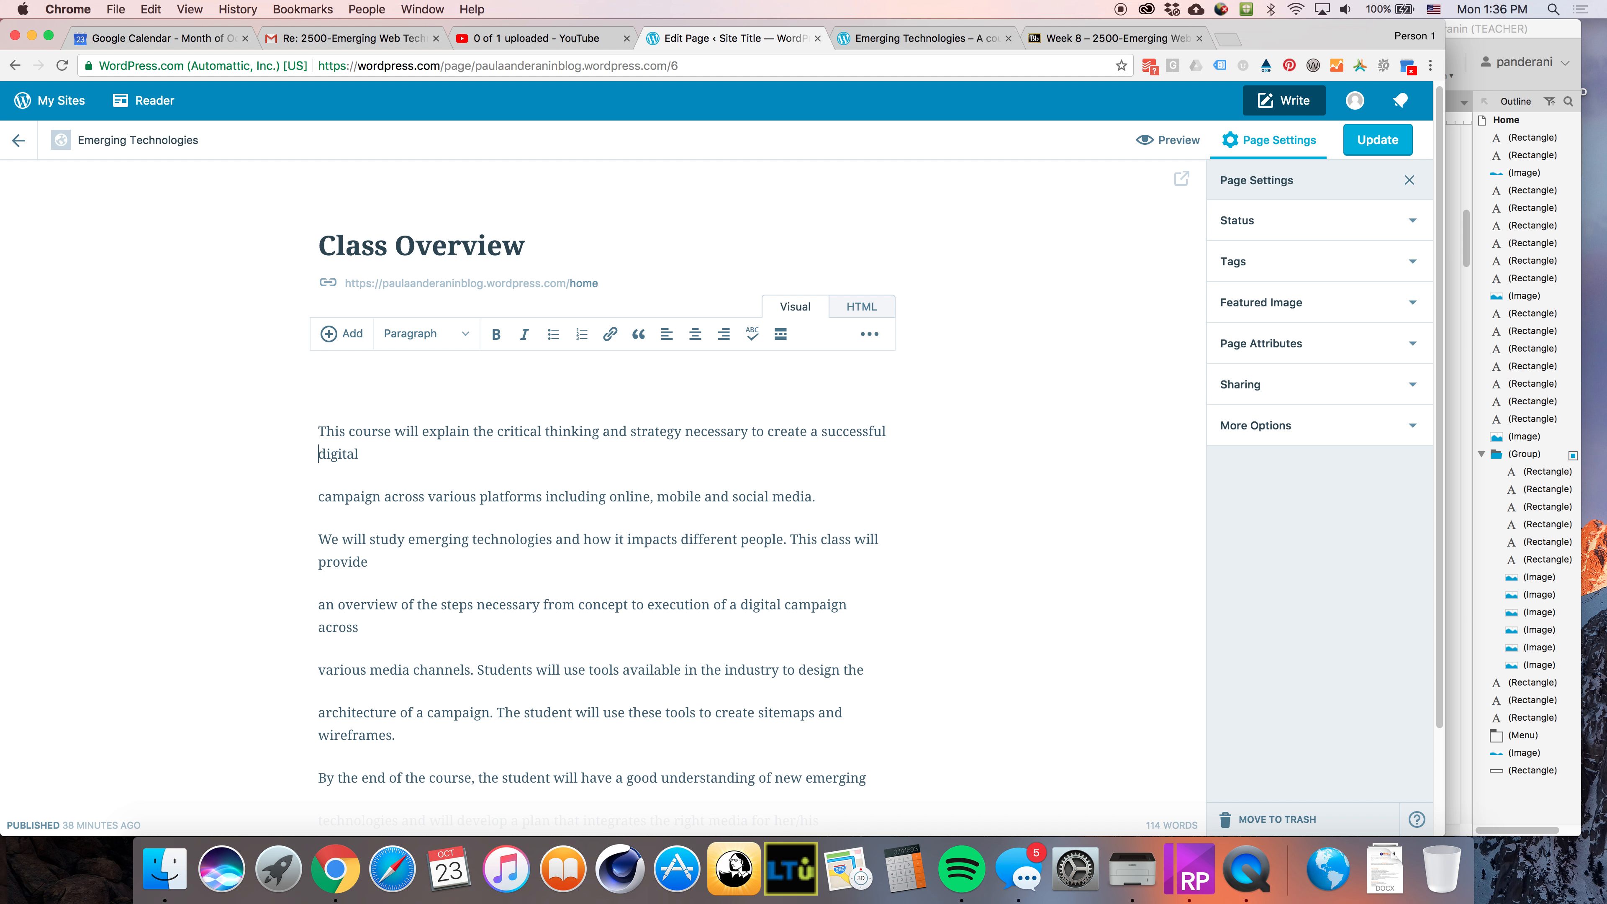
pyautogui.press('BackSpace')
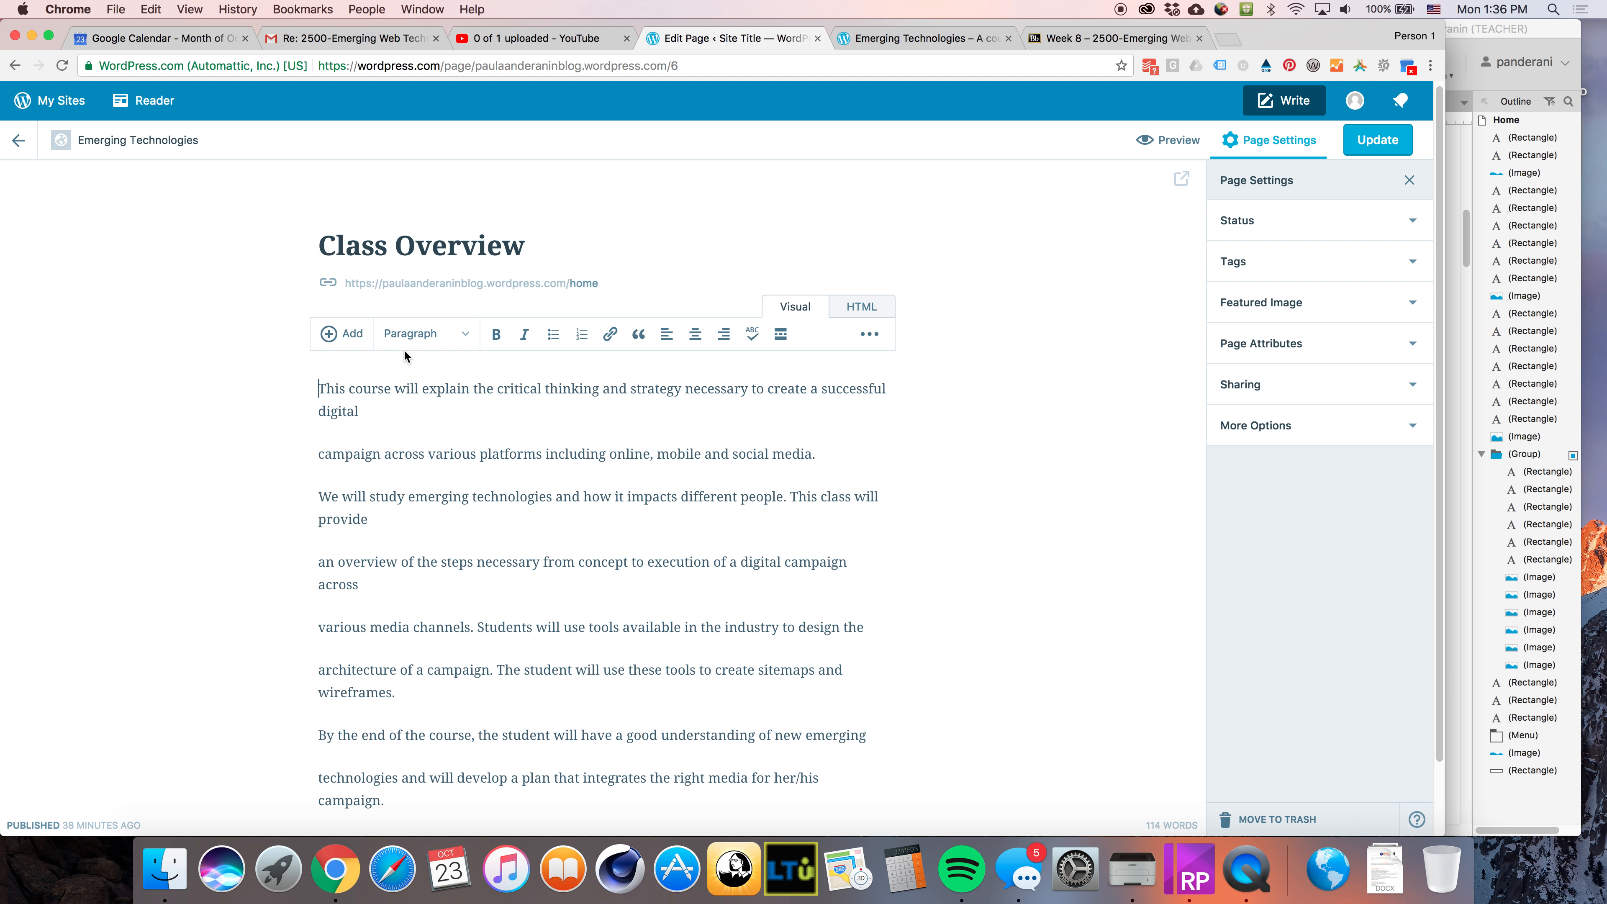
# Join the broken lines of the pasted text into continuous paragraphs
pyautogui.scroll(-2, 606, 524)
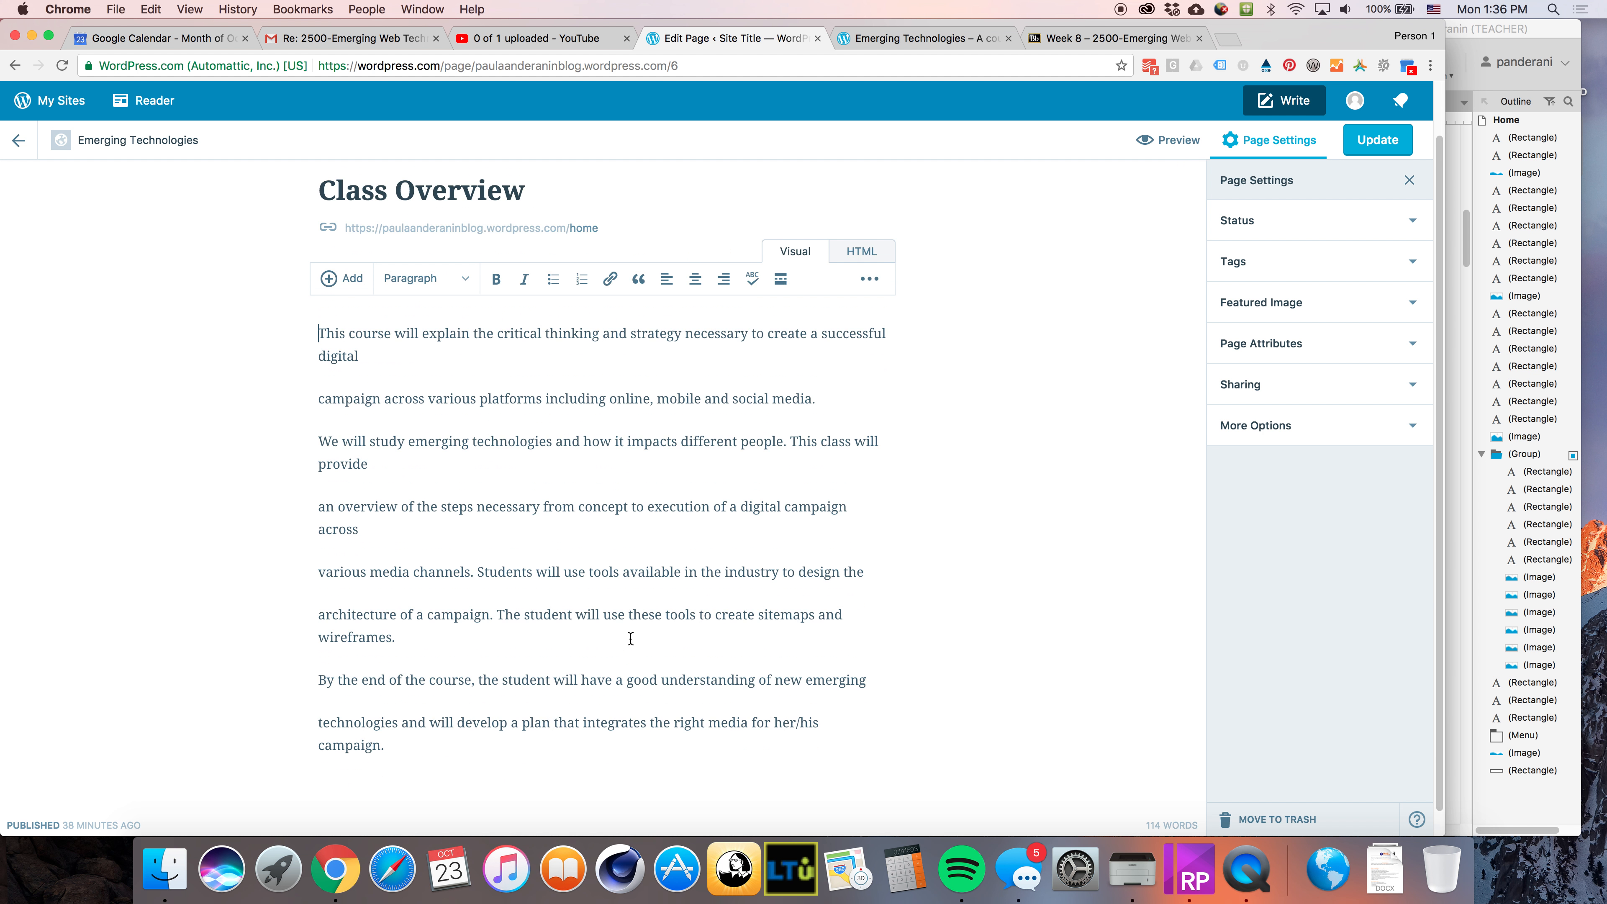
pyautogui.click(319, 547)
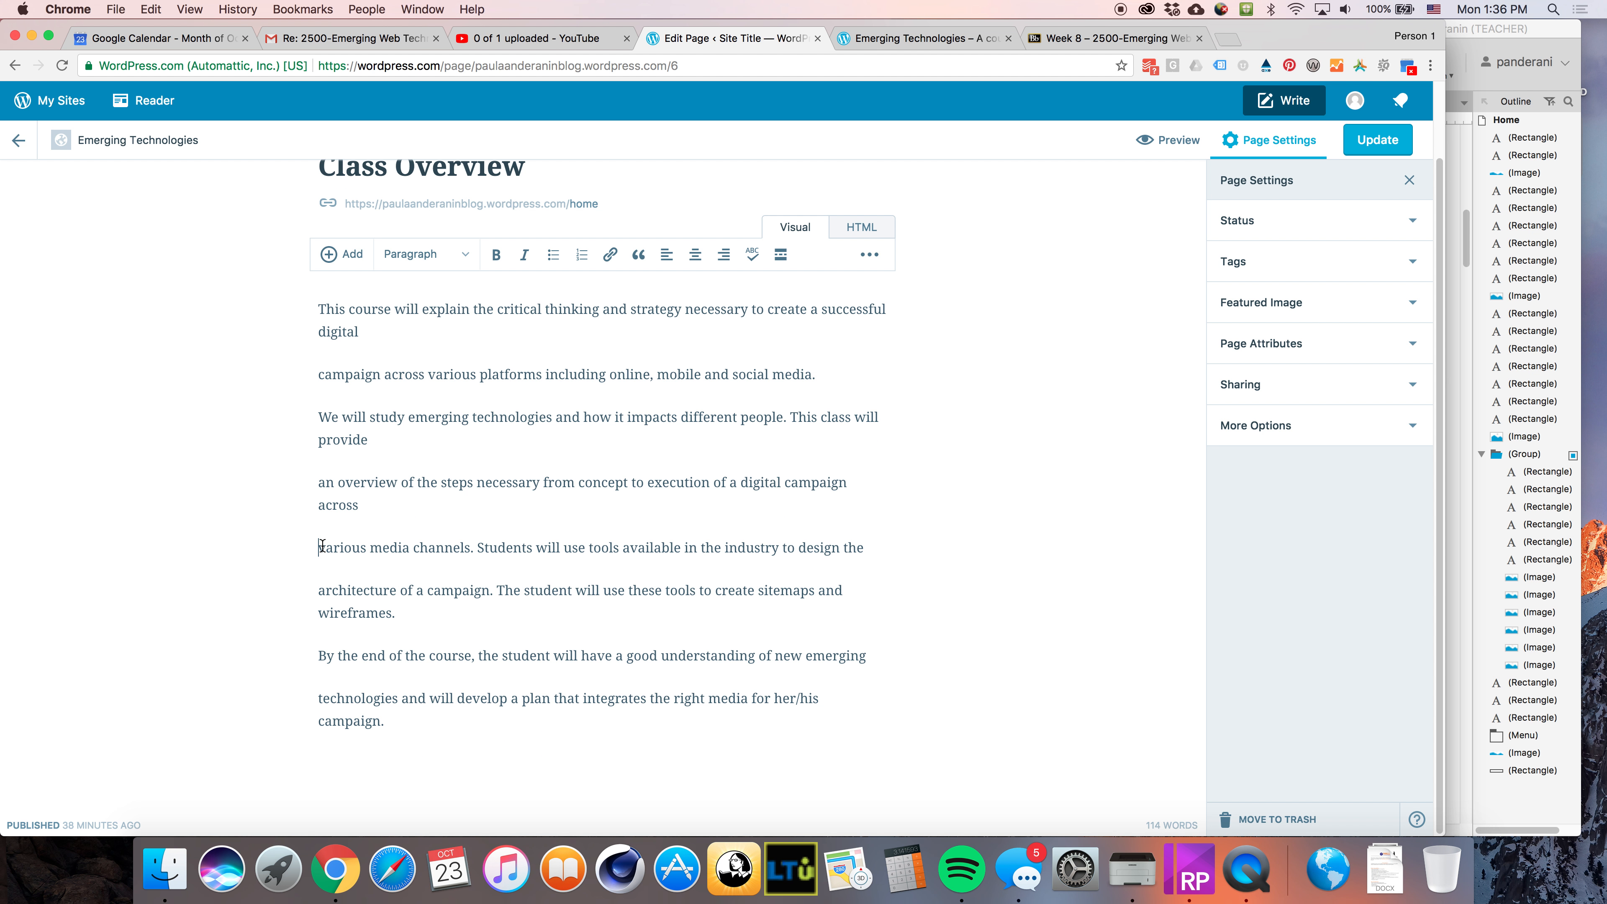
pyautogui.press('BackSpace')
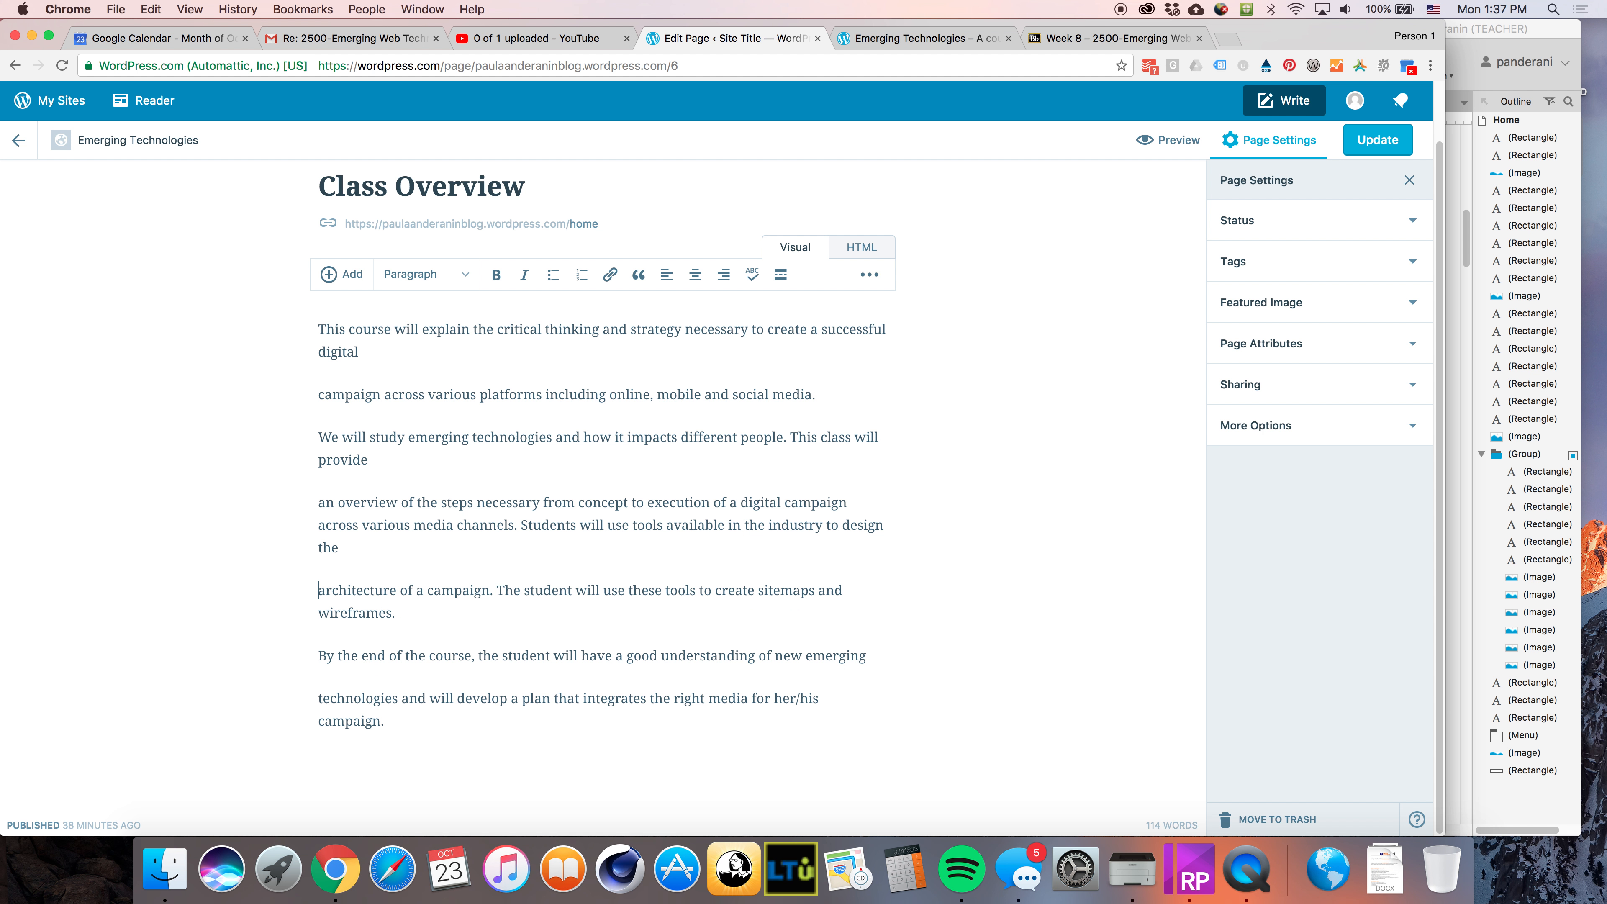
pyautogui.press('BackSpace')
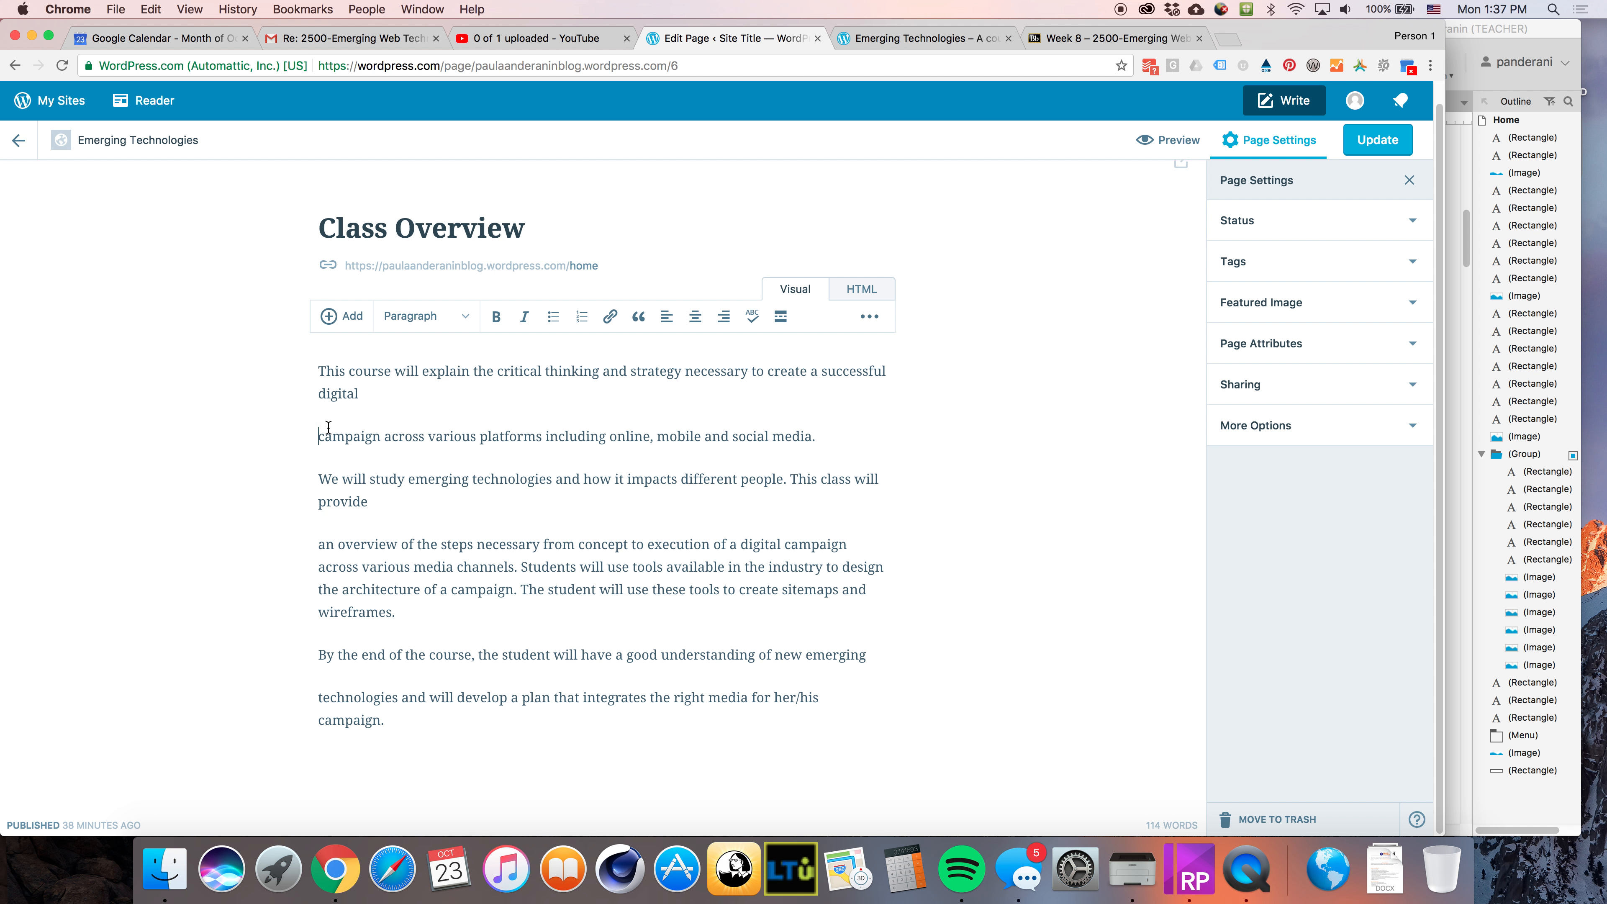
pyautogui.press('BackSpace')
pyautogui.press('BackSpace')
pyautogui.write('l')
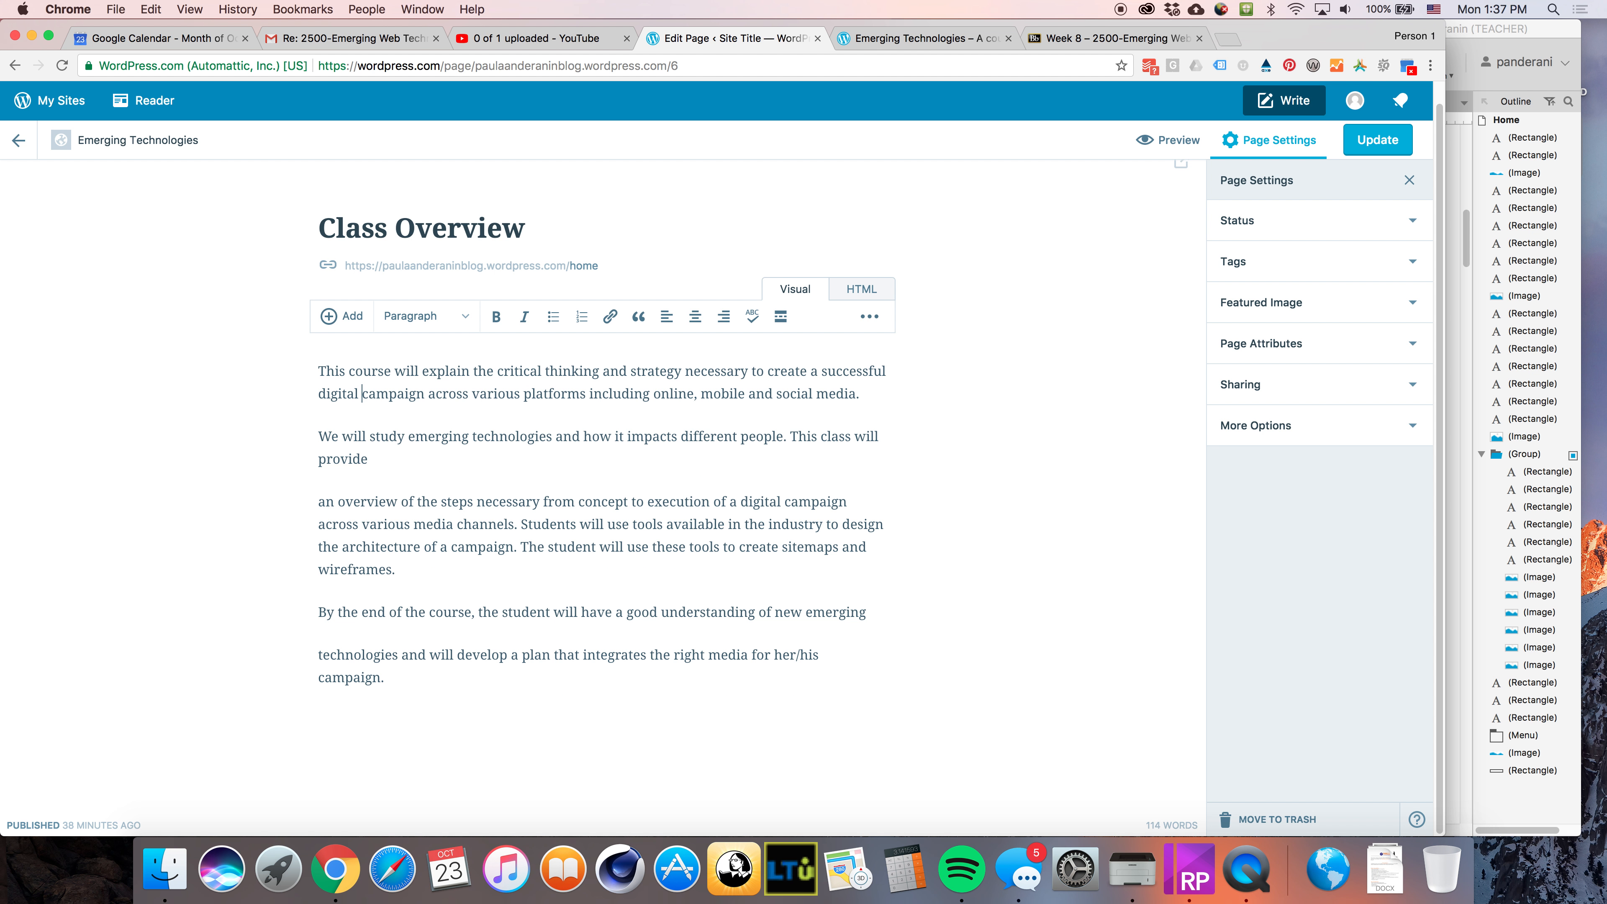
pyautogui.click(319, 500)
pyautogui.press('BackSpace')
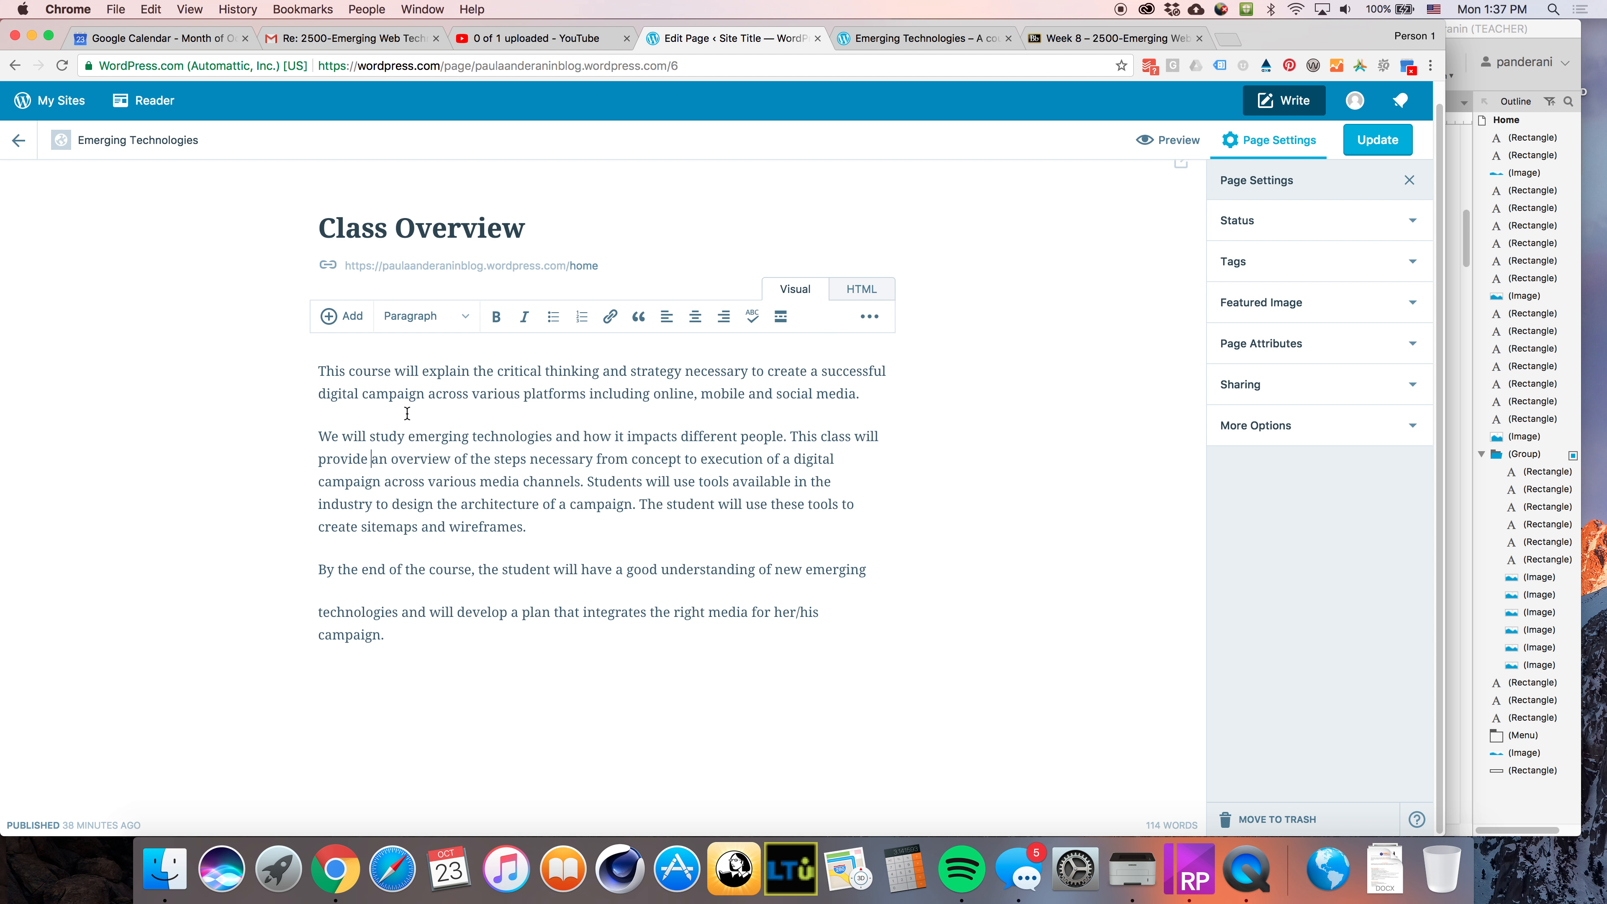
# Try bold, italic and blockquote formatting on the first paragraph's opening words, reverting each one
pyautogui.moveTo(319, 369); pyautogui.dragTo(470, 368)
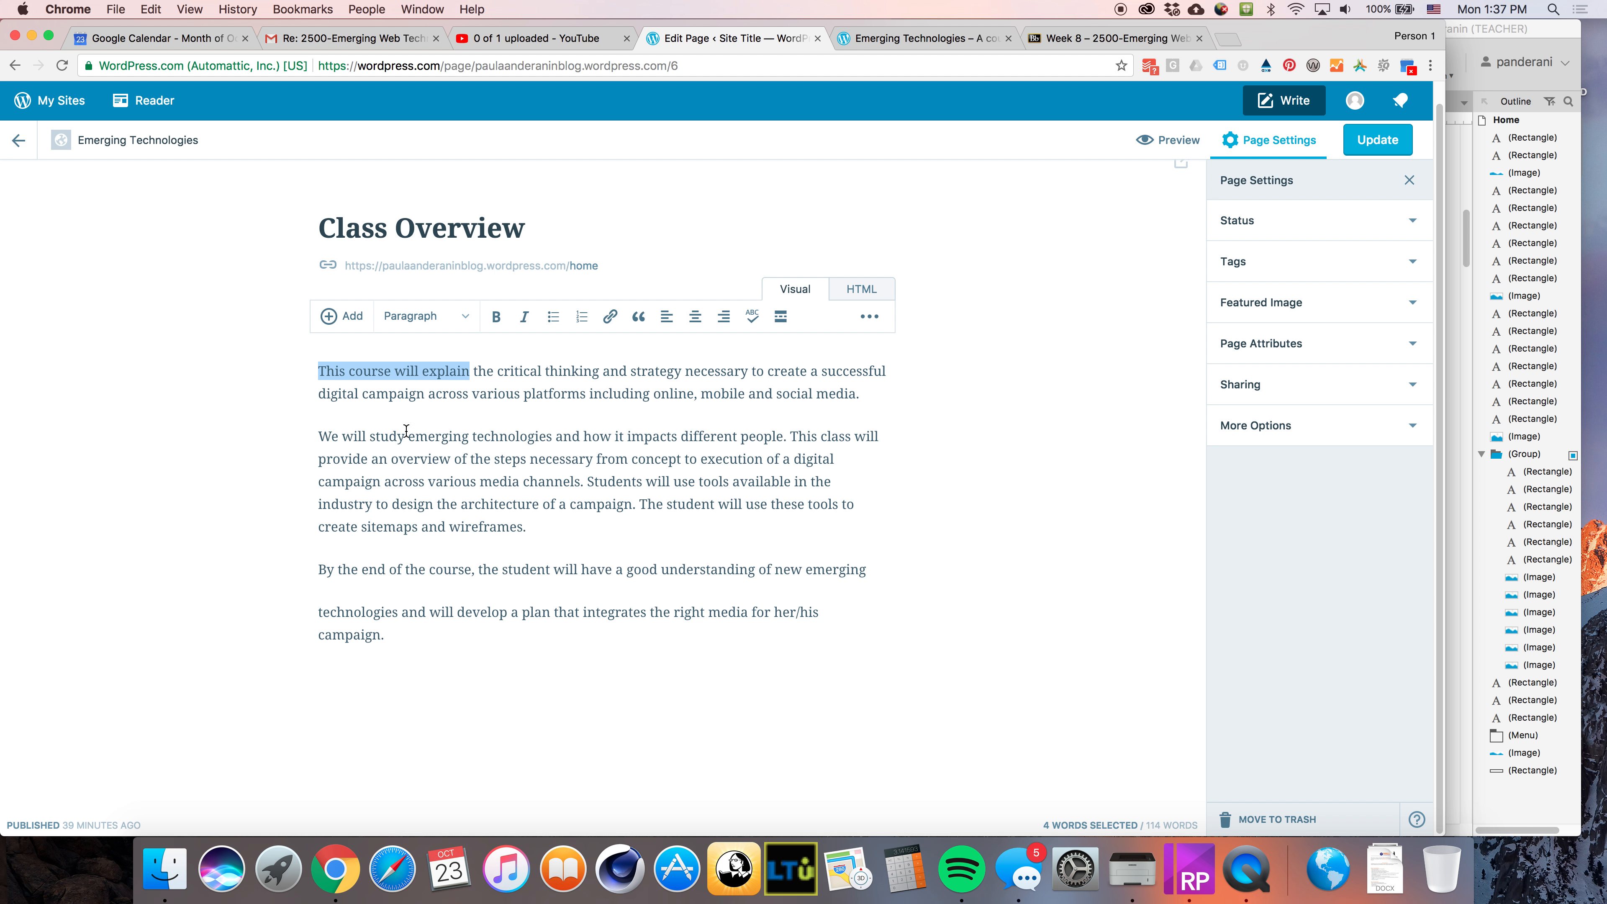
pyautogui.click(496, 316)
pyautogui.click(495, 438)
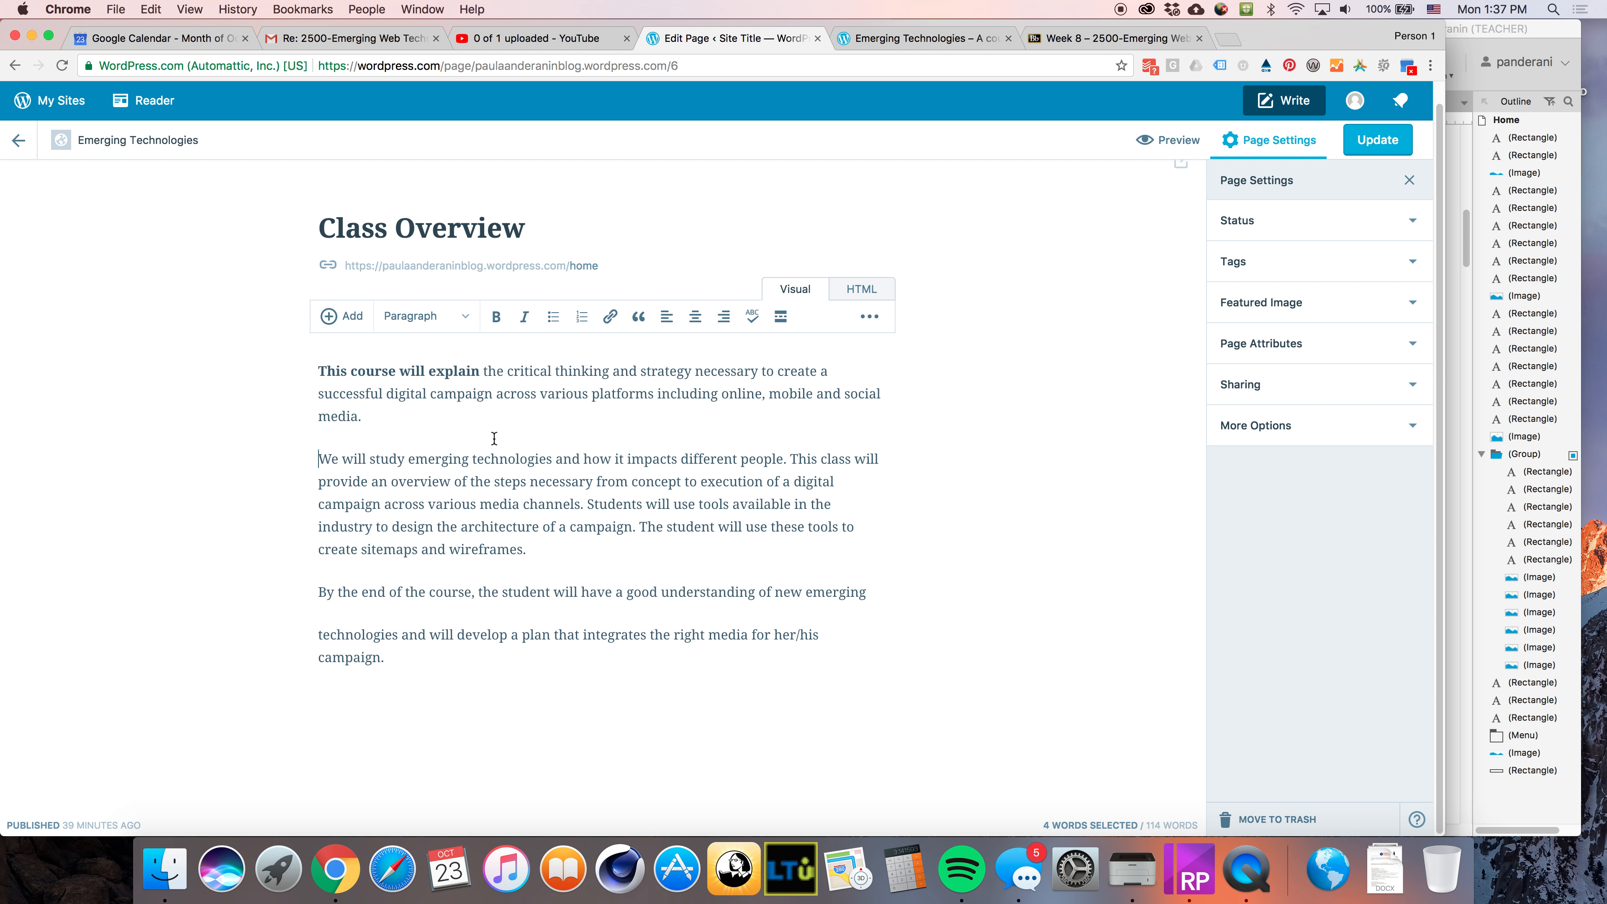
pyautogui.press('super+z')
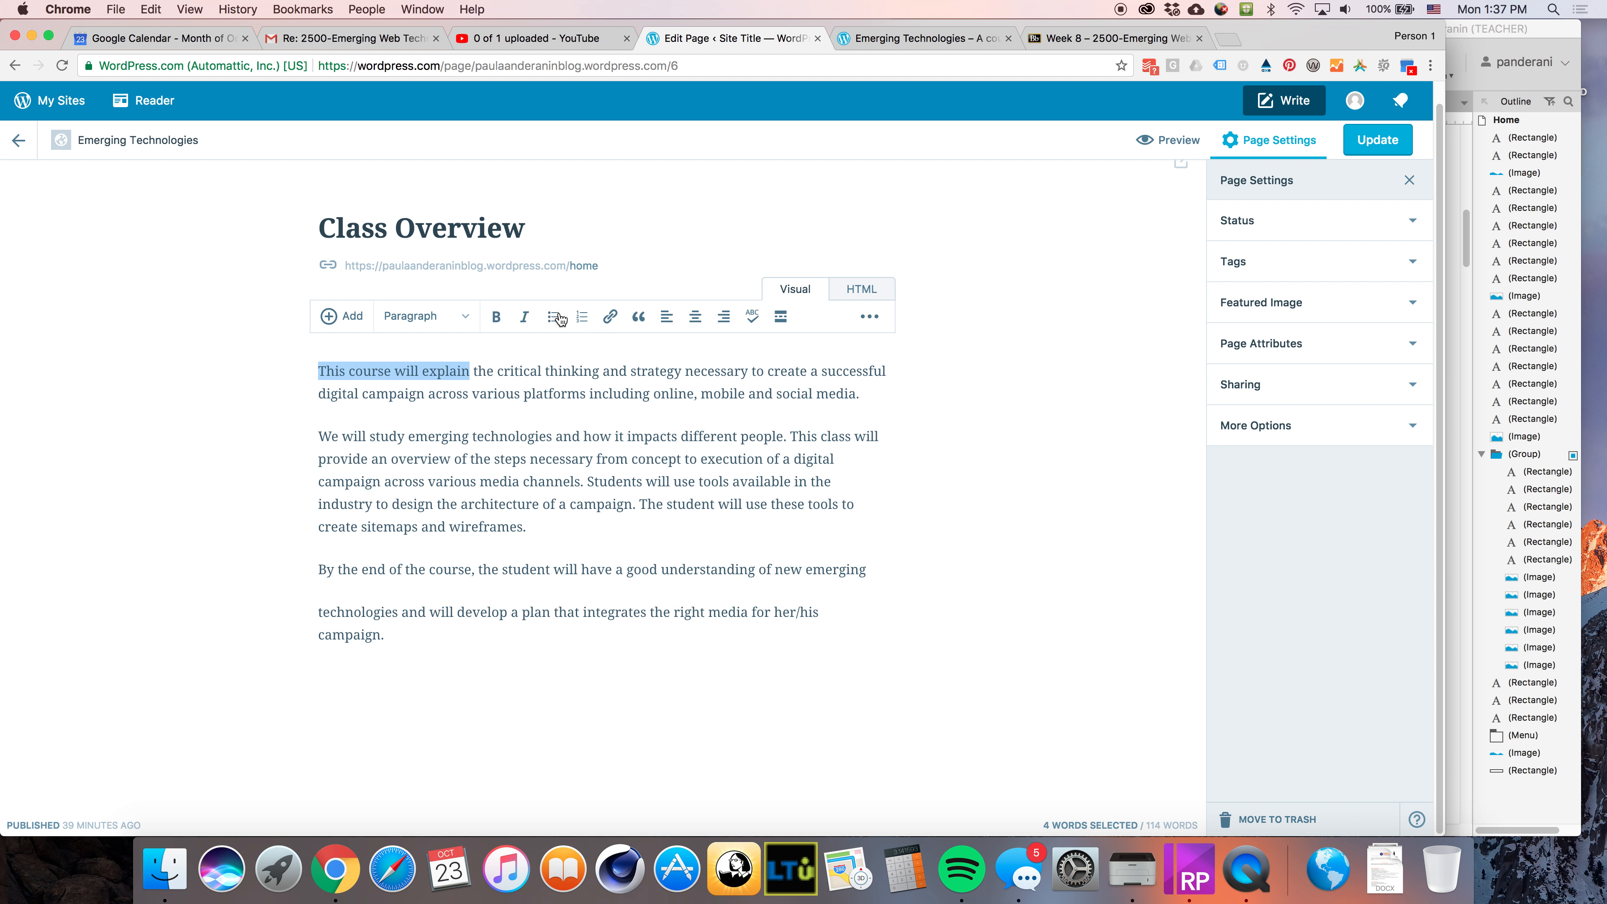
pyautogui.click(525, 317)
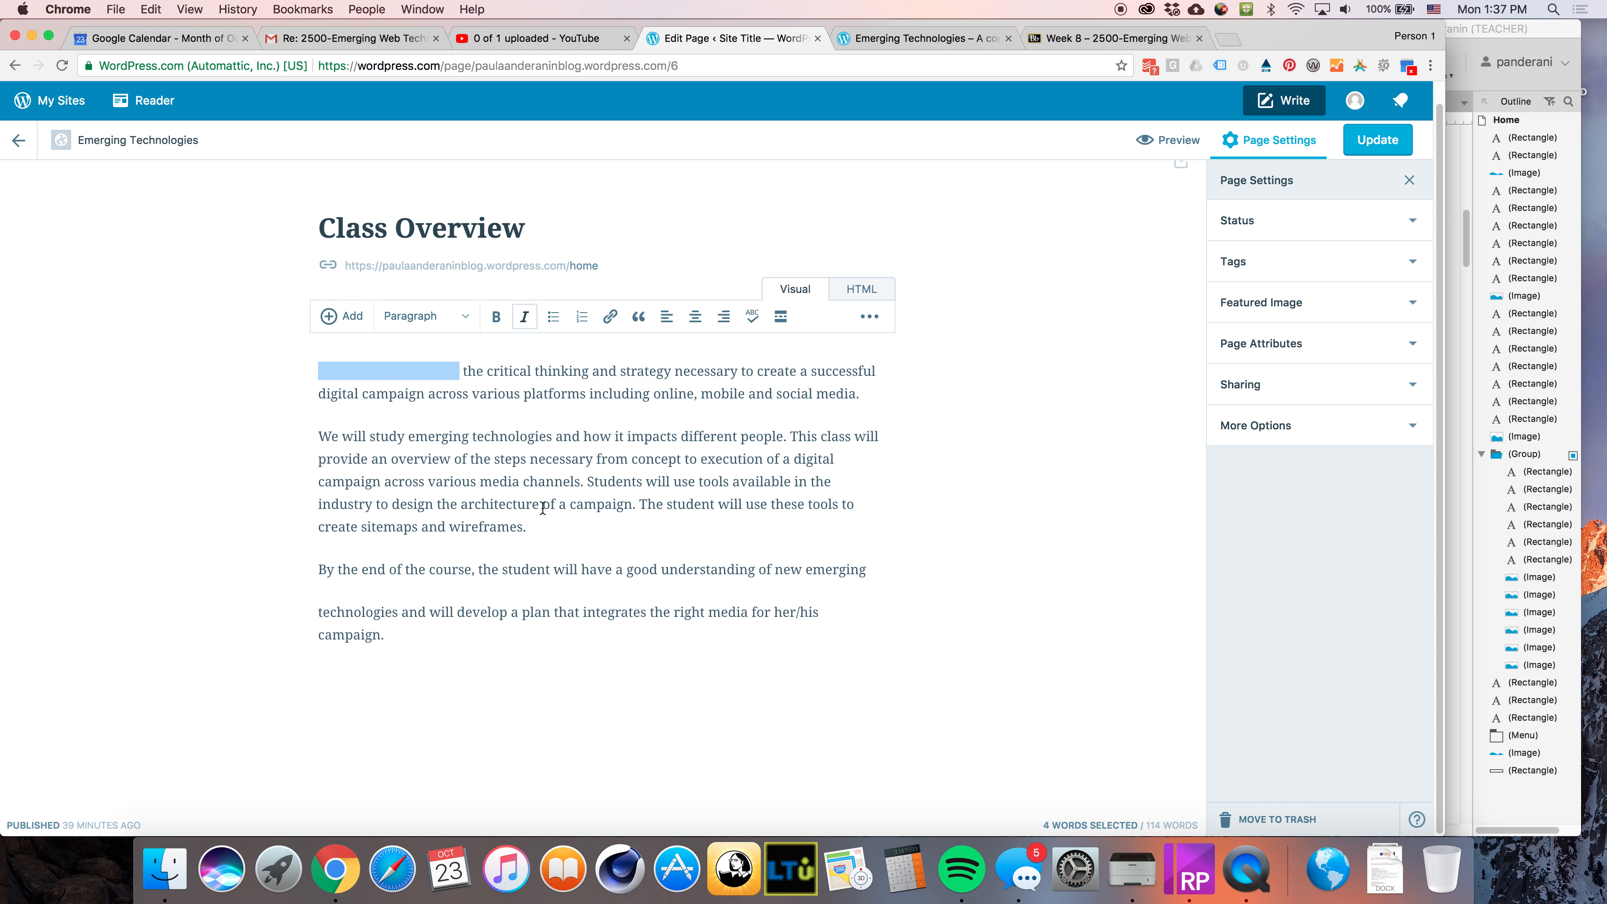
pyautogui.press('super+z')
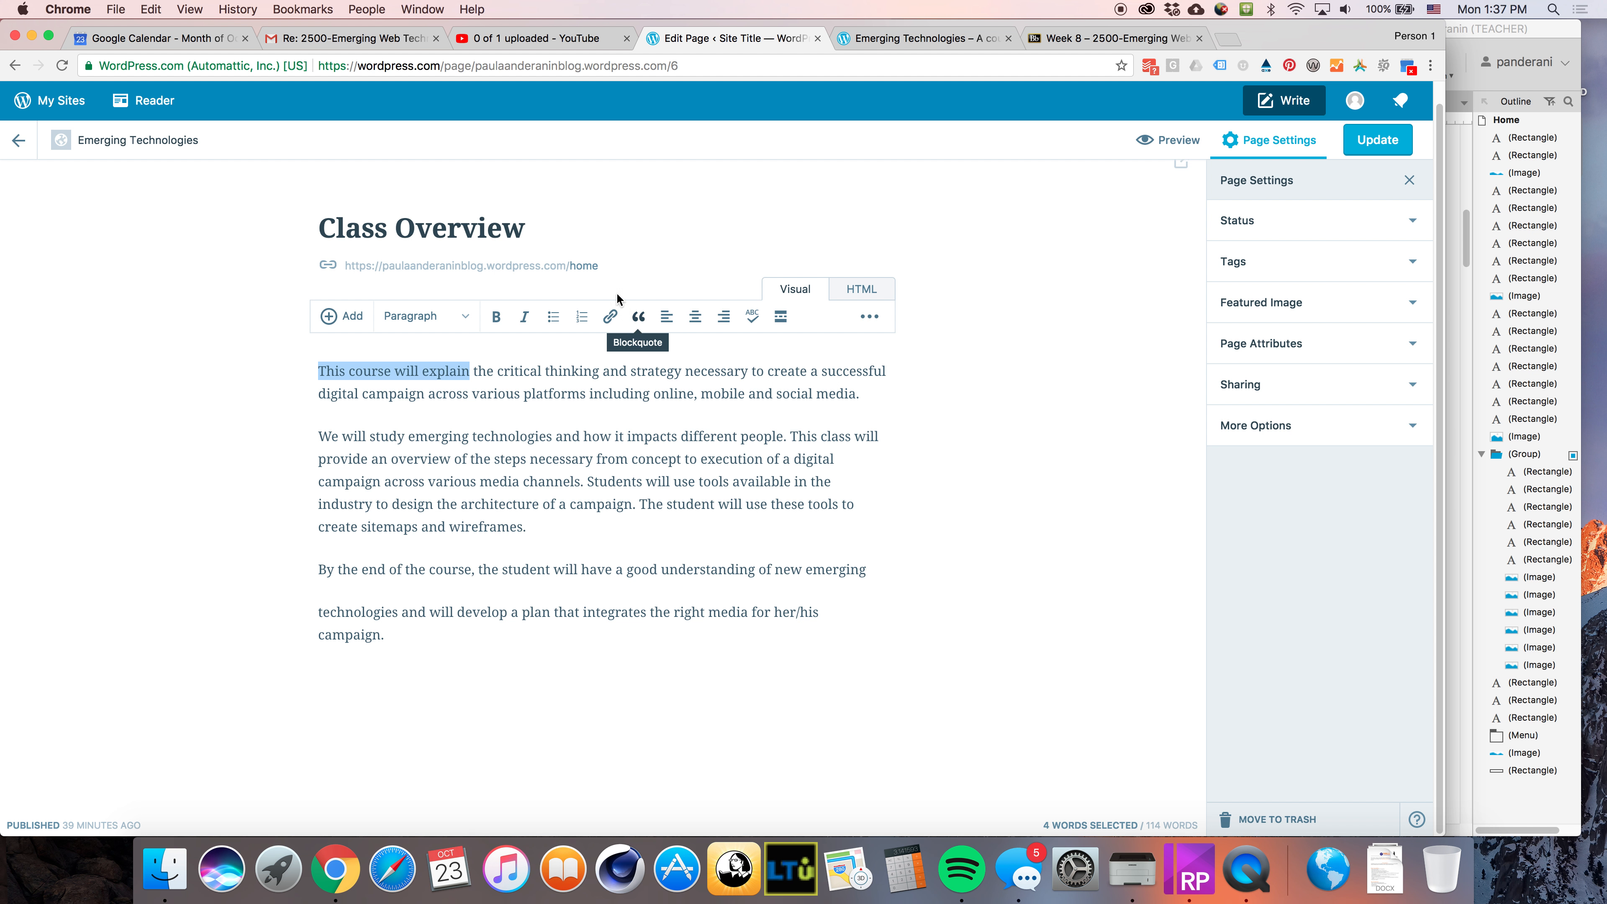
pyautogui.click(639, 318)
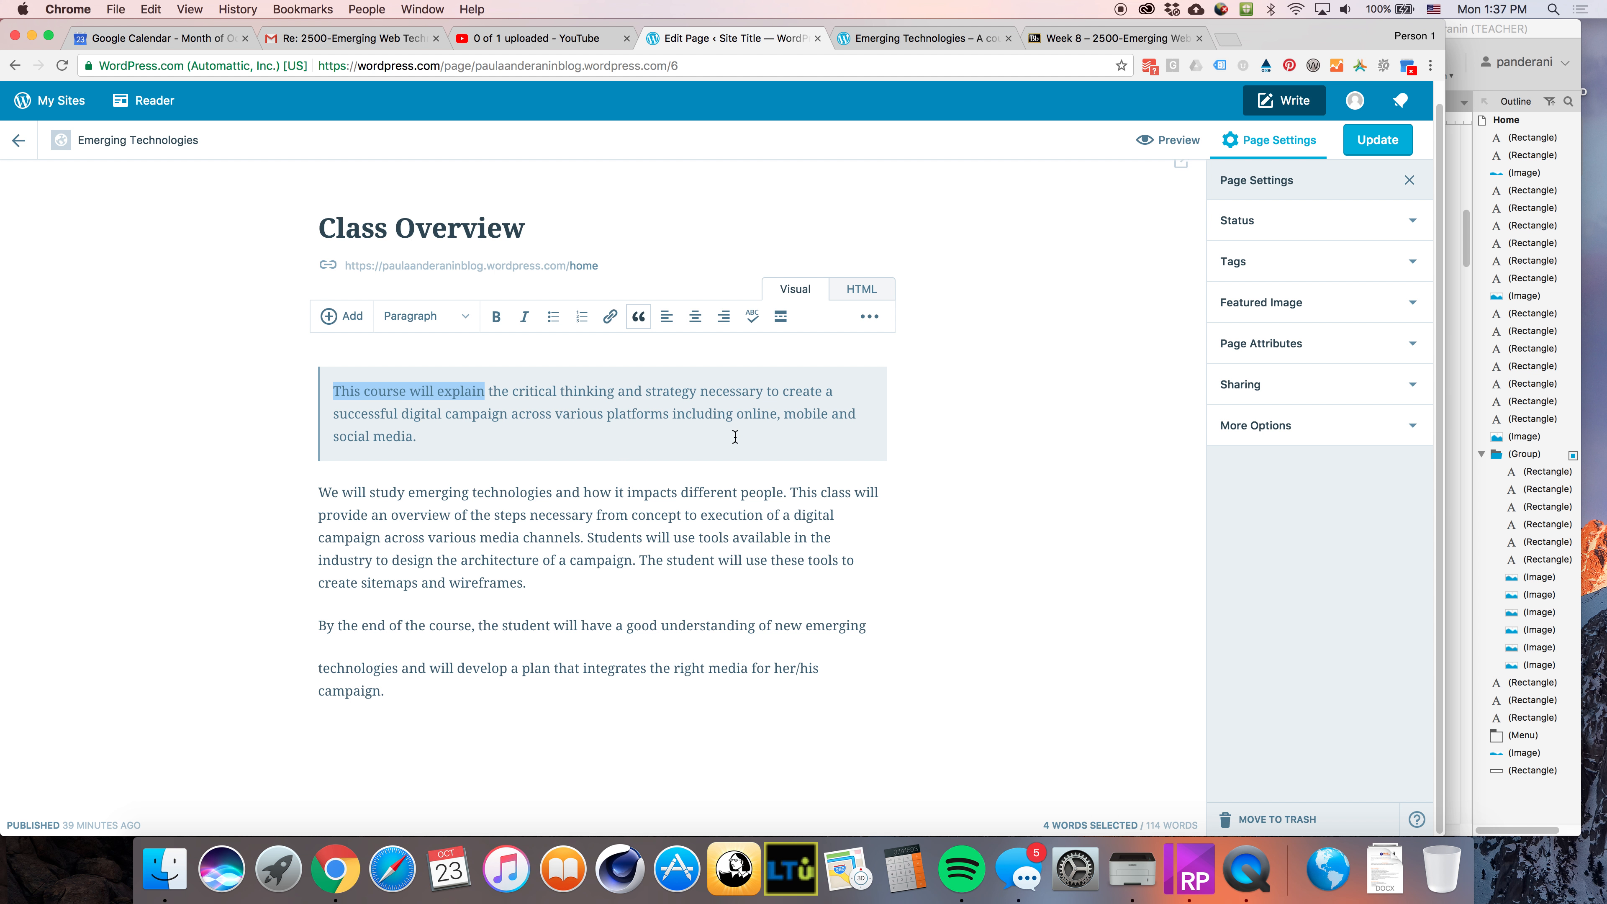
pyautogui.click(640, 320)
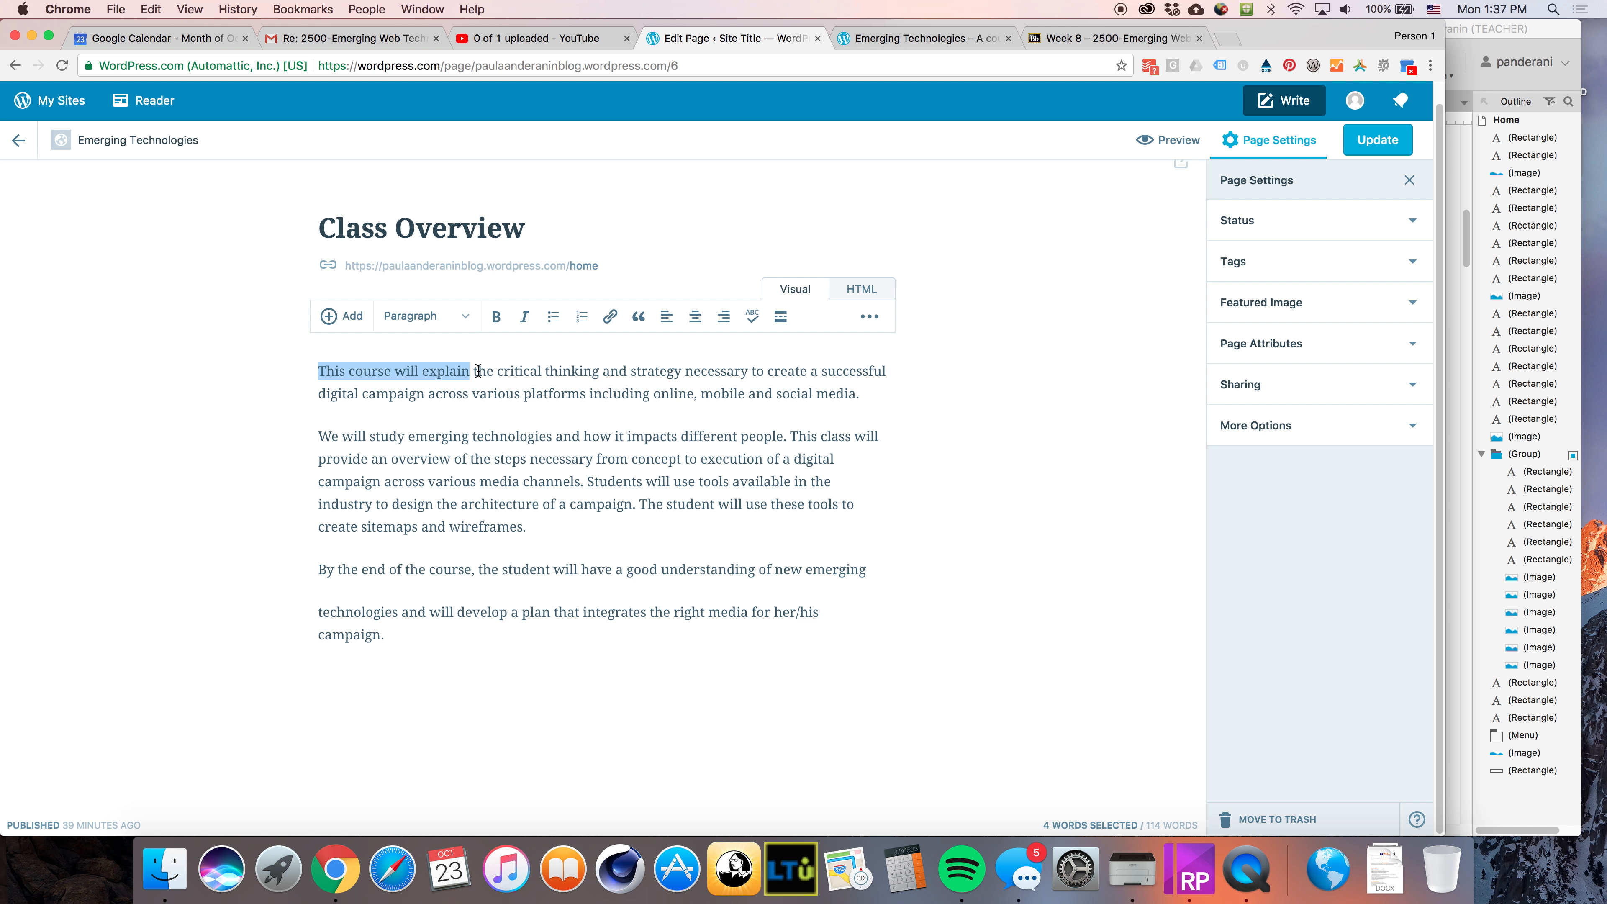
# Format the first paragraph as Heading 3
pyautogui.tripleClick(817, 396)
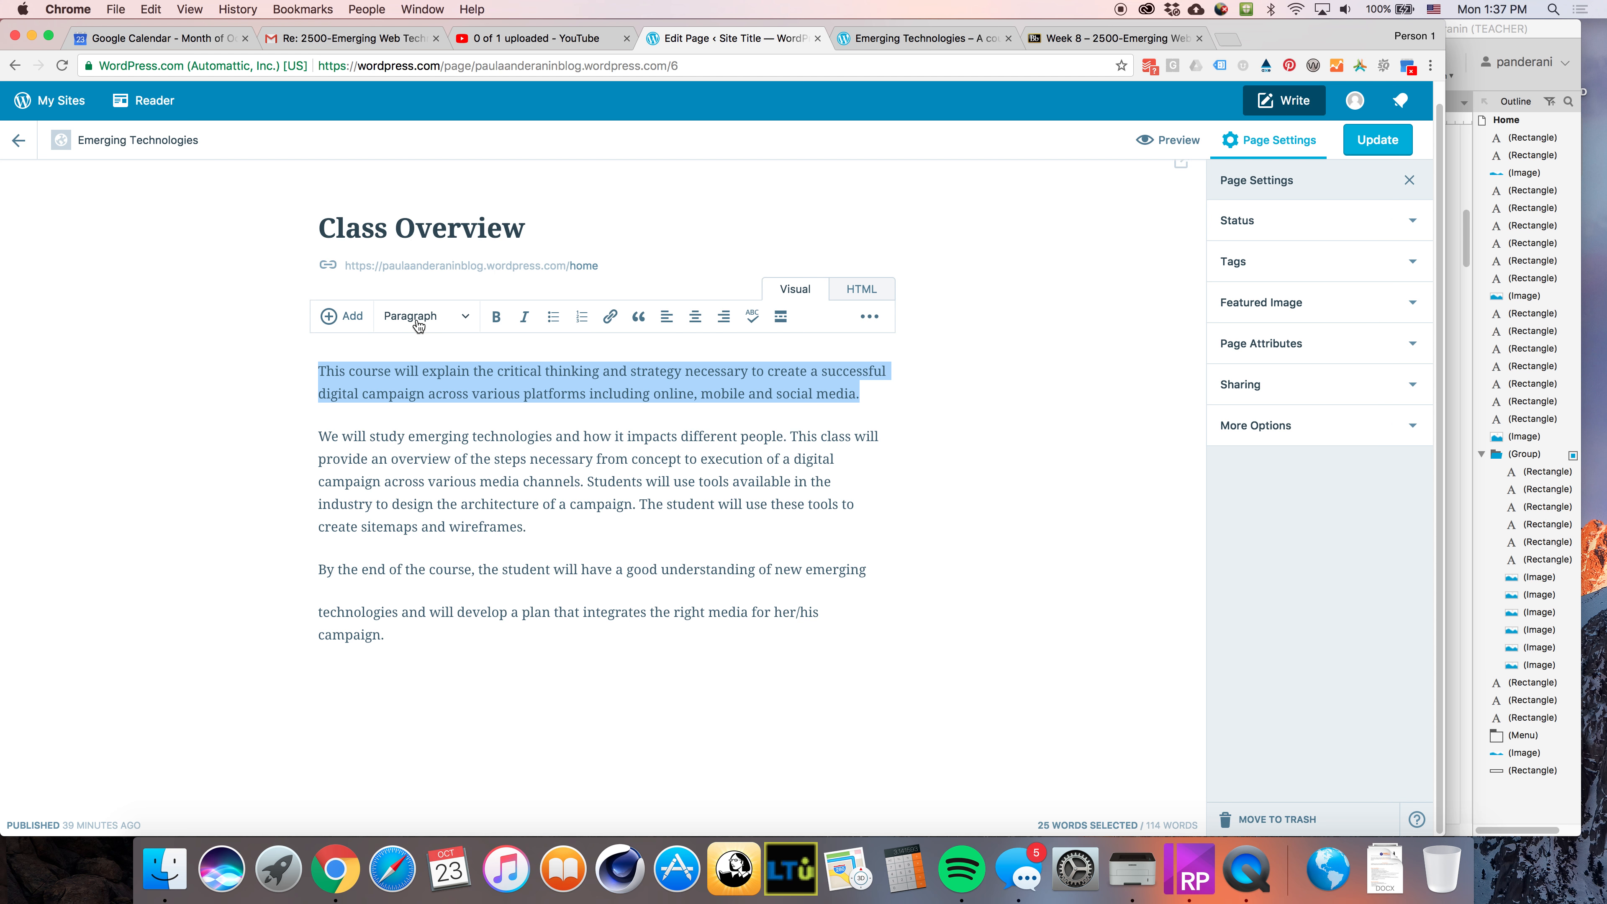
pyautogui.click(417, 324)
pyautogui.click(471, 432)
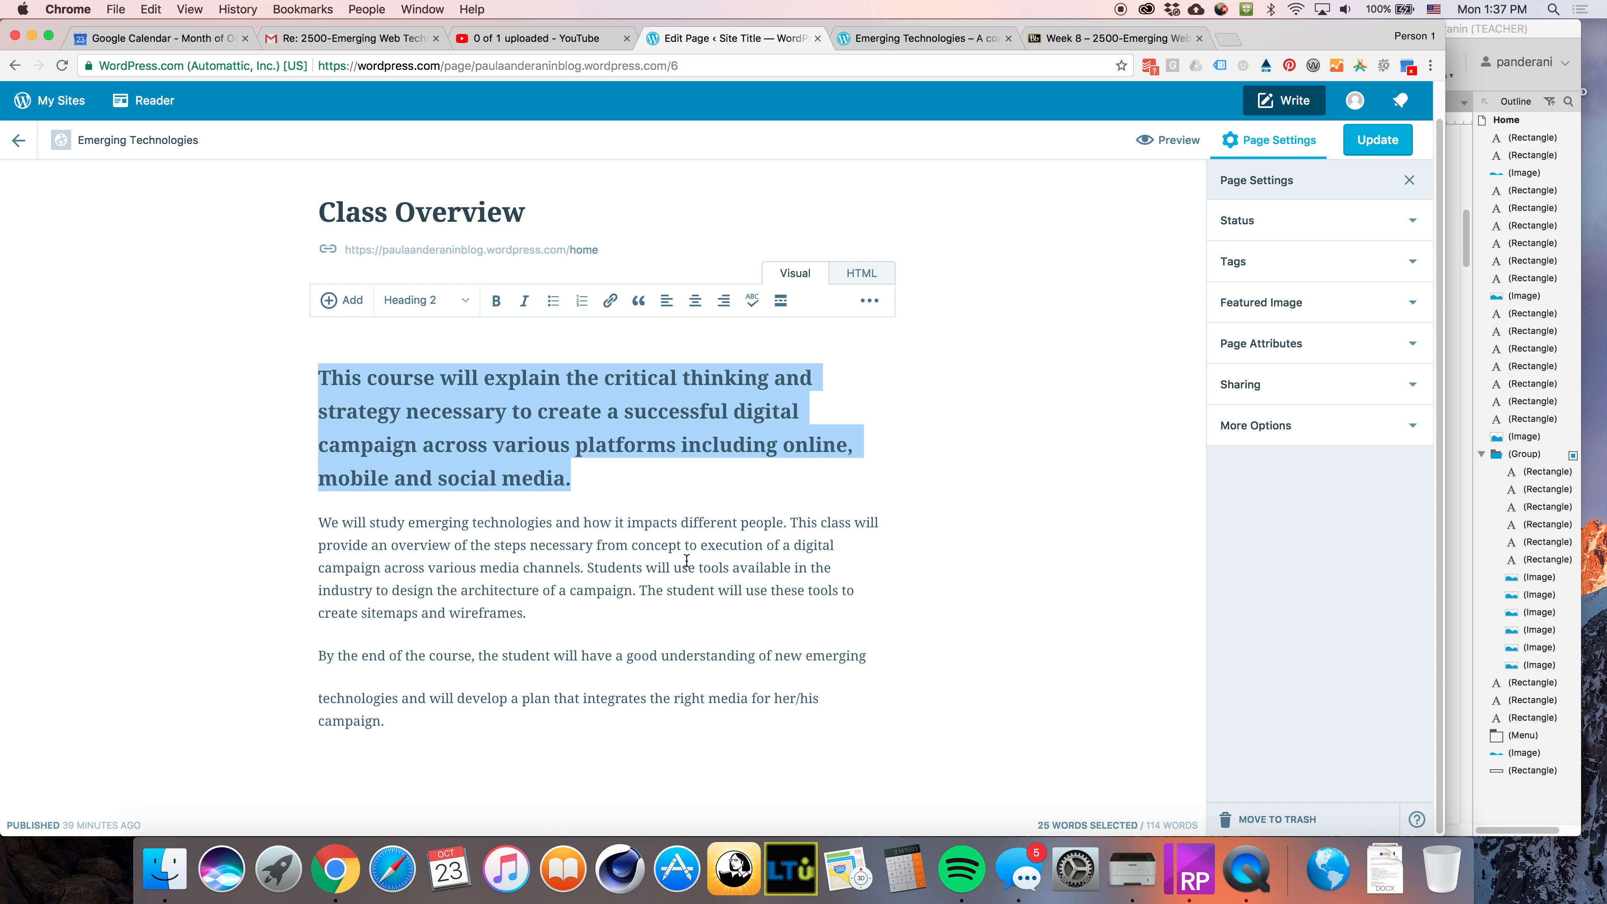
pyautogui.click(449, 308)
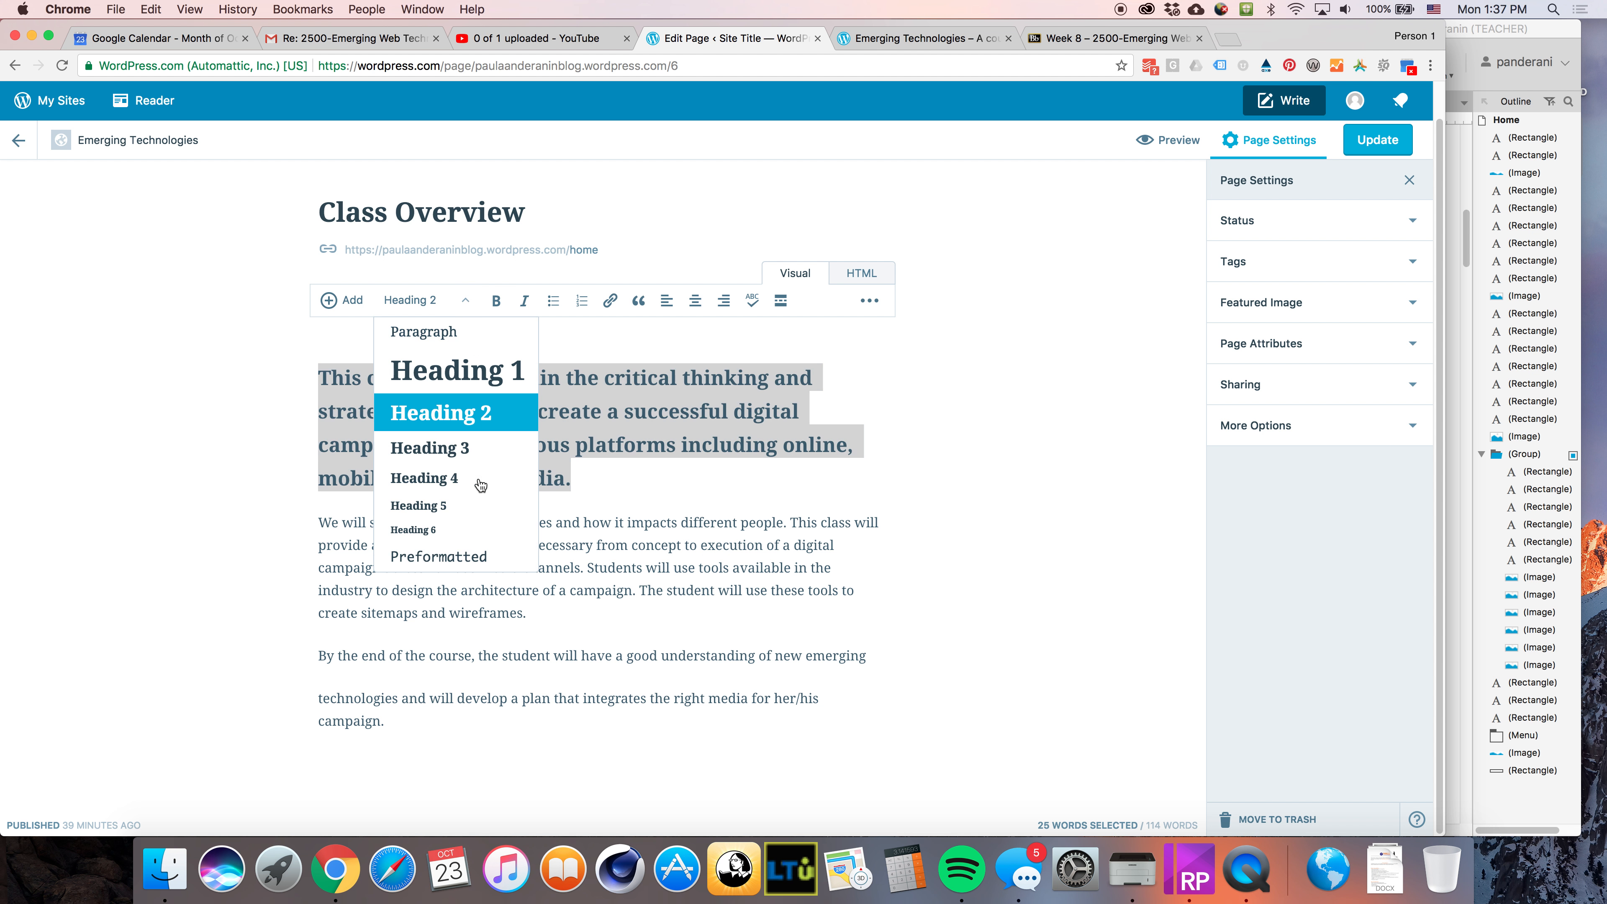
pyautogui.click(455, 450)
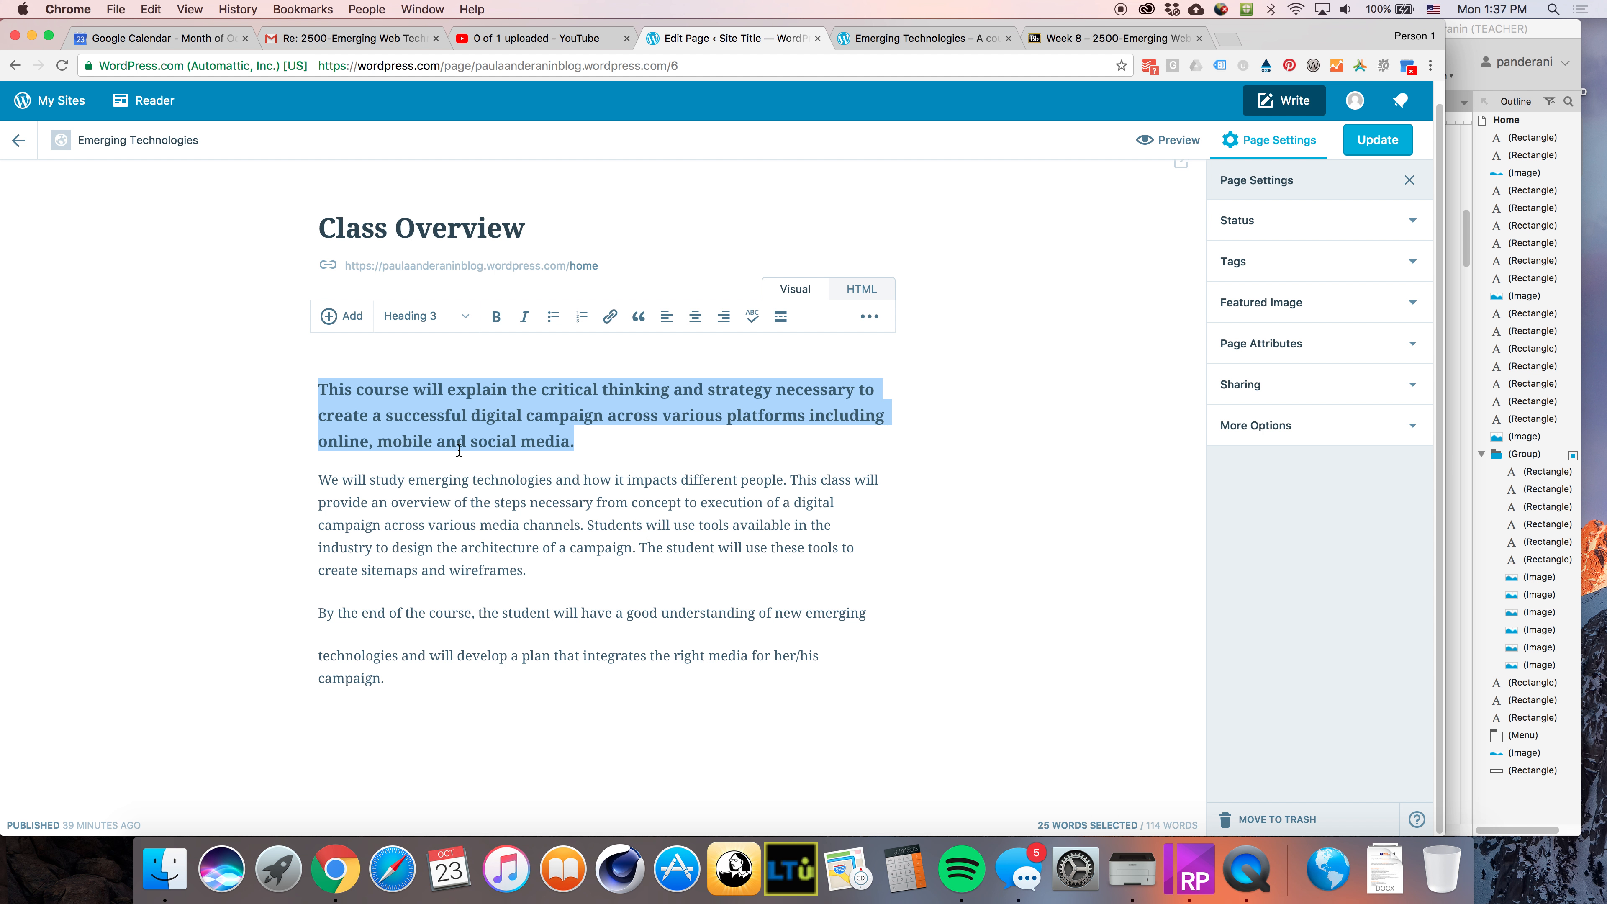
pyautogui.click(639, 478)
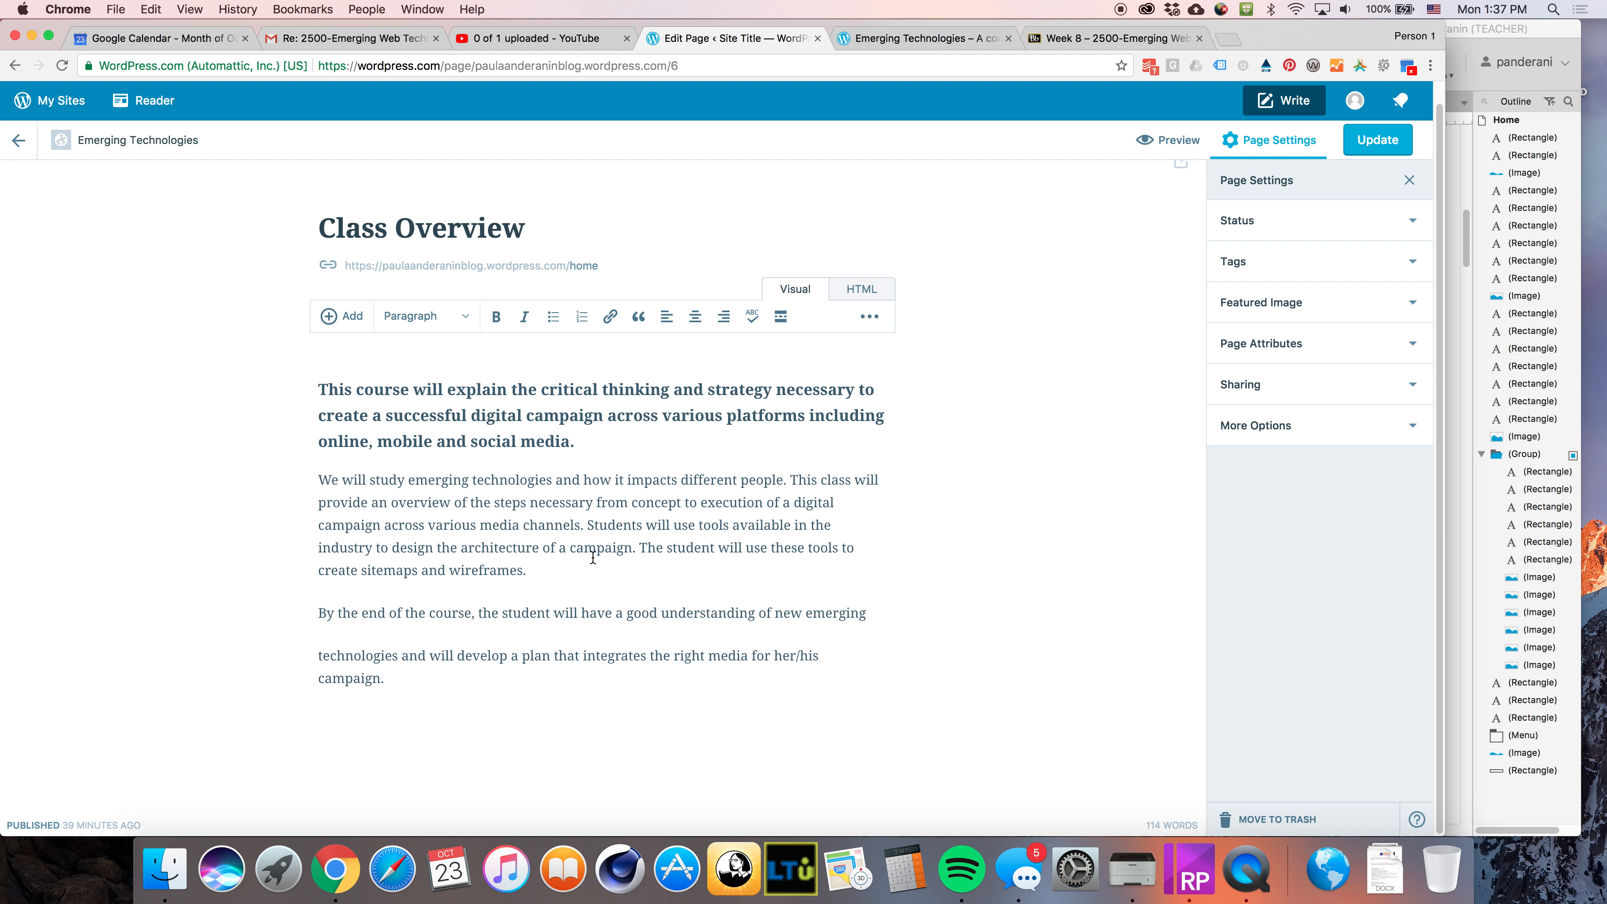
# Join the split line in the last paragraph into one continuous paragraph
pyautogui.moveTo(575, 441); pyautogui.dragTo(264, 396)
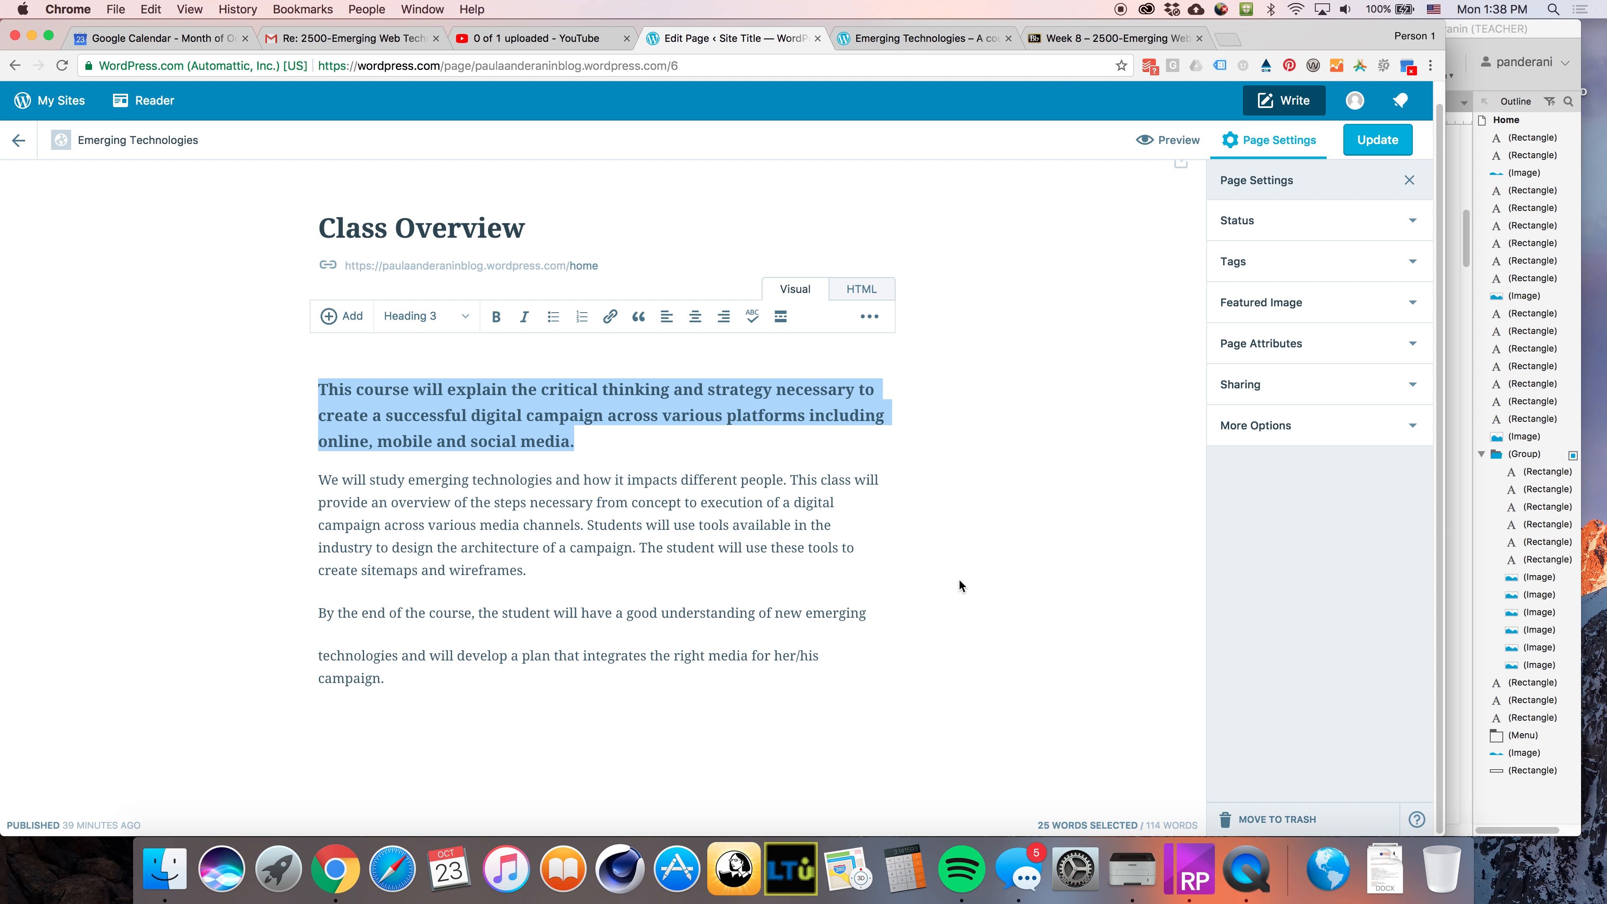
pyautogui.click(317, 657)
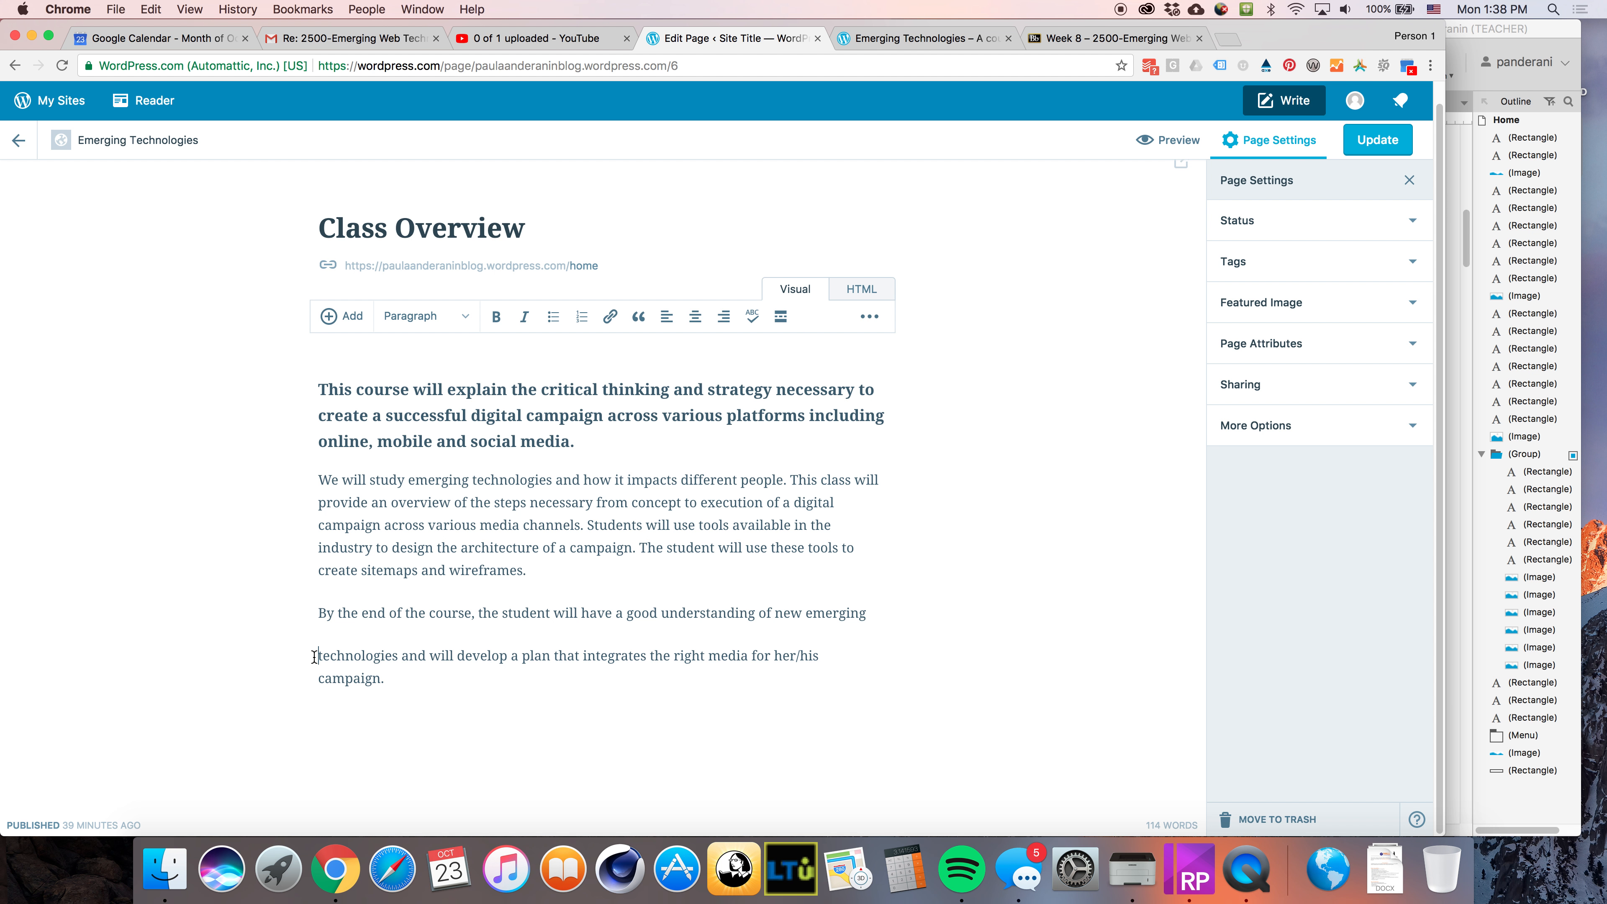
pyautogui.press('BackSpace')
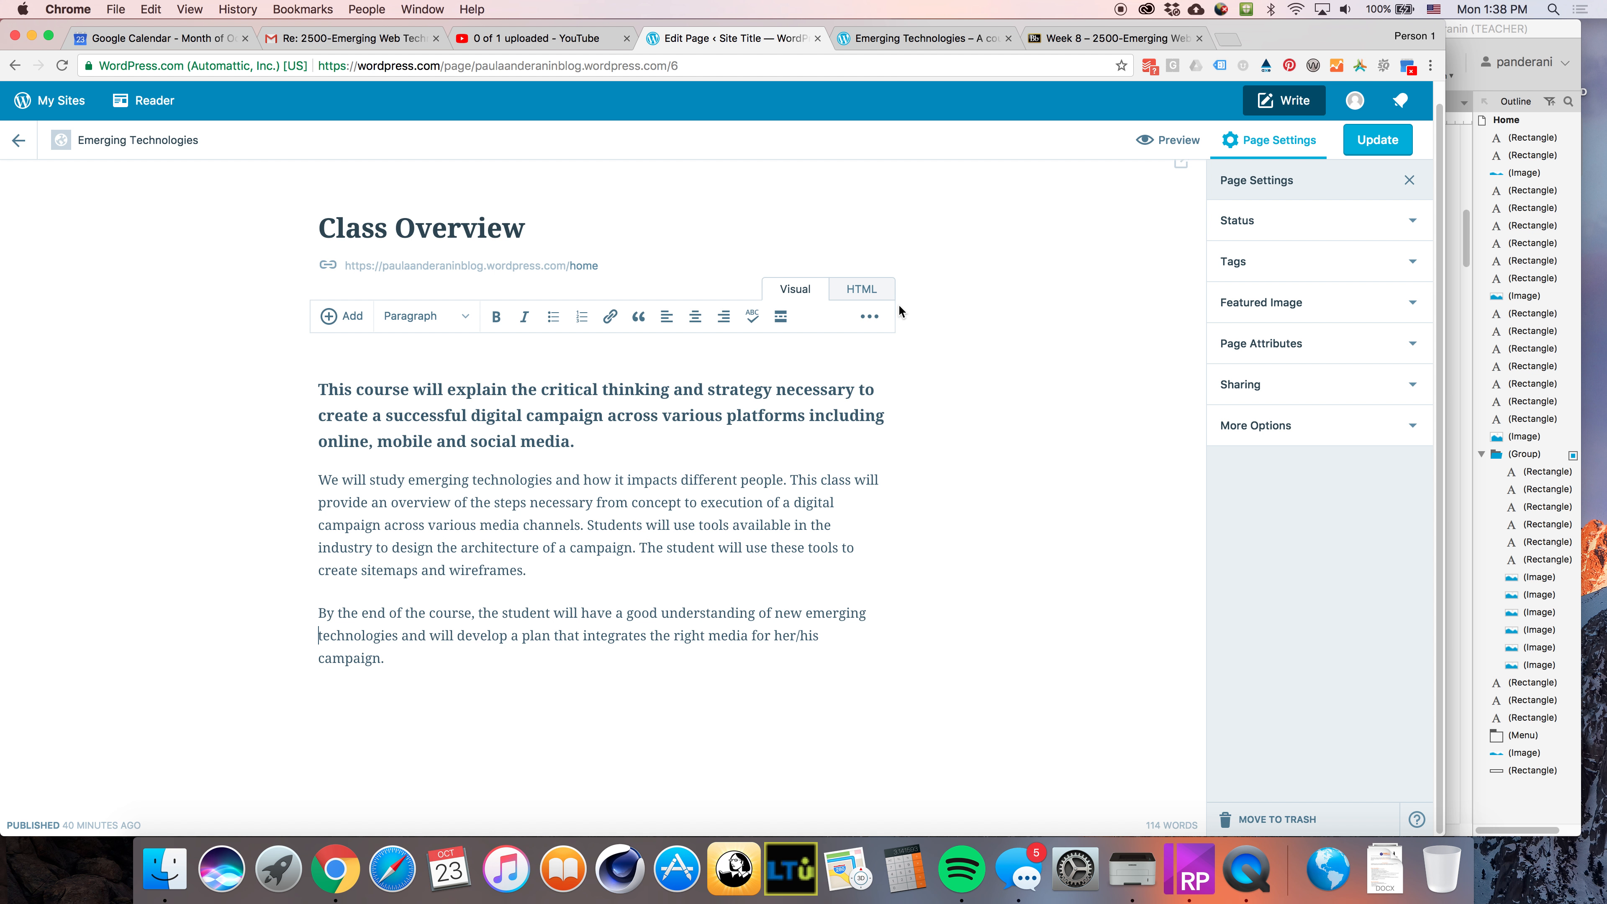
# Review the page's HTML source, return to the visual editor and update the page
pyautogui.click(868, 294)
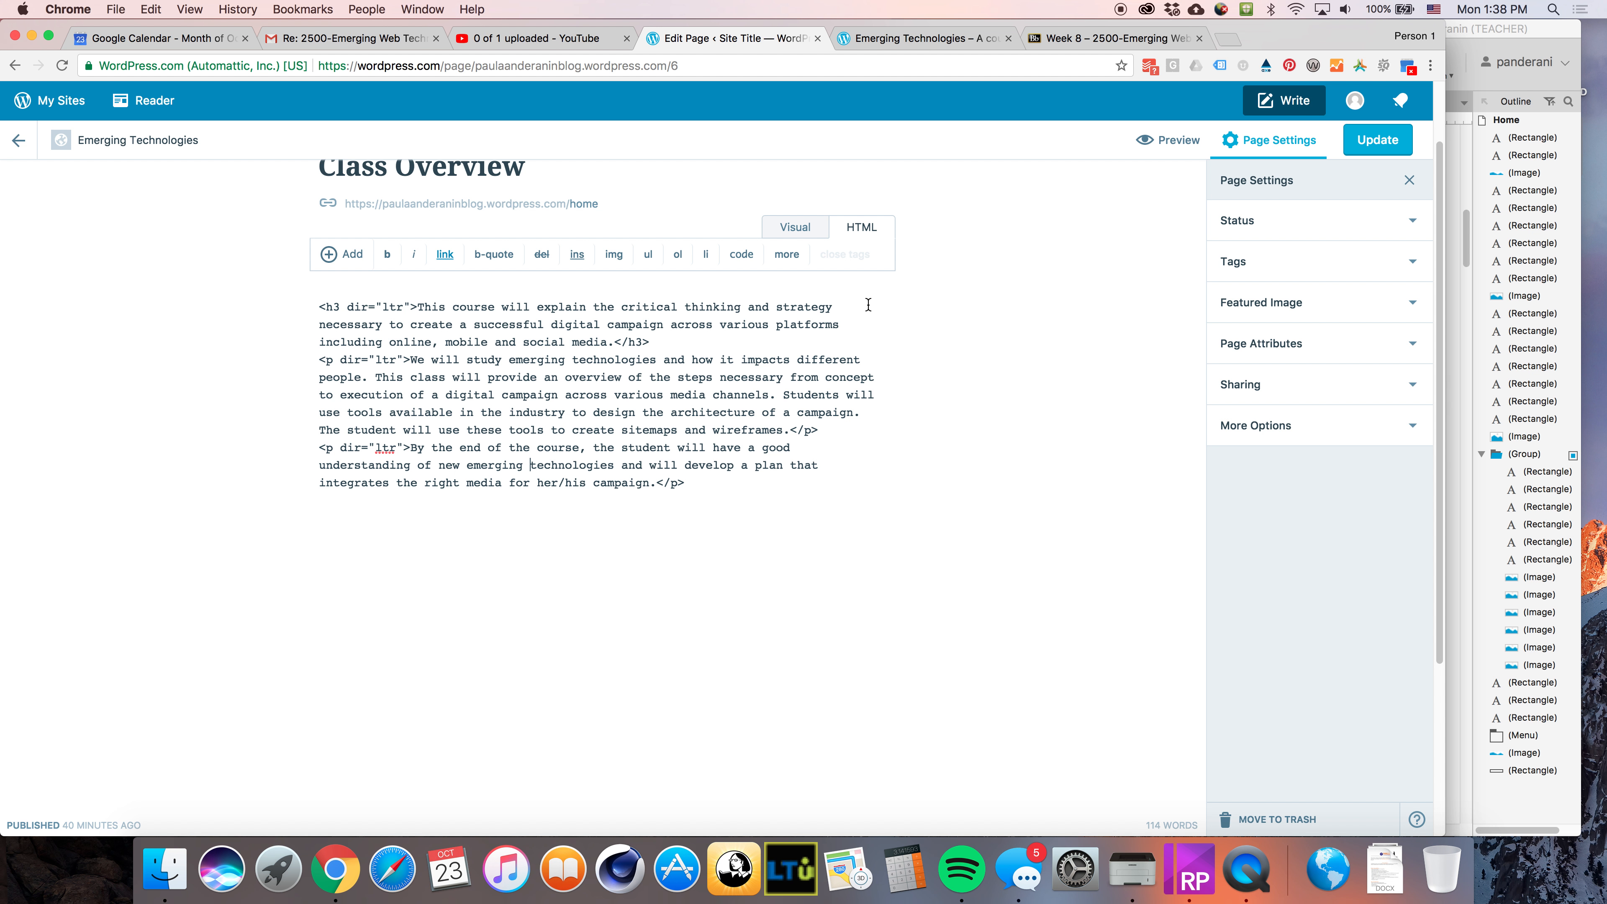
pyautogui.moveTo(318, 308); pyautogui.dragTo(341, 308)
pyautogui.moveTo(653, 348); pyautogui.dragTo(615, 342)
pyautogui.click(795, 230)
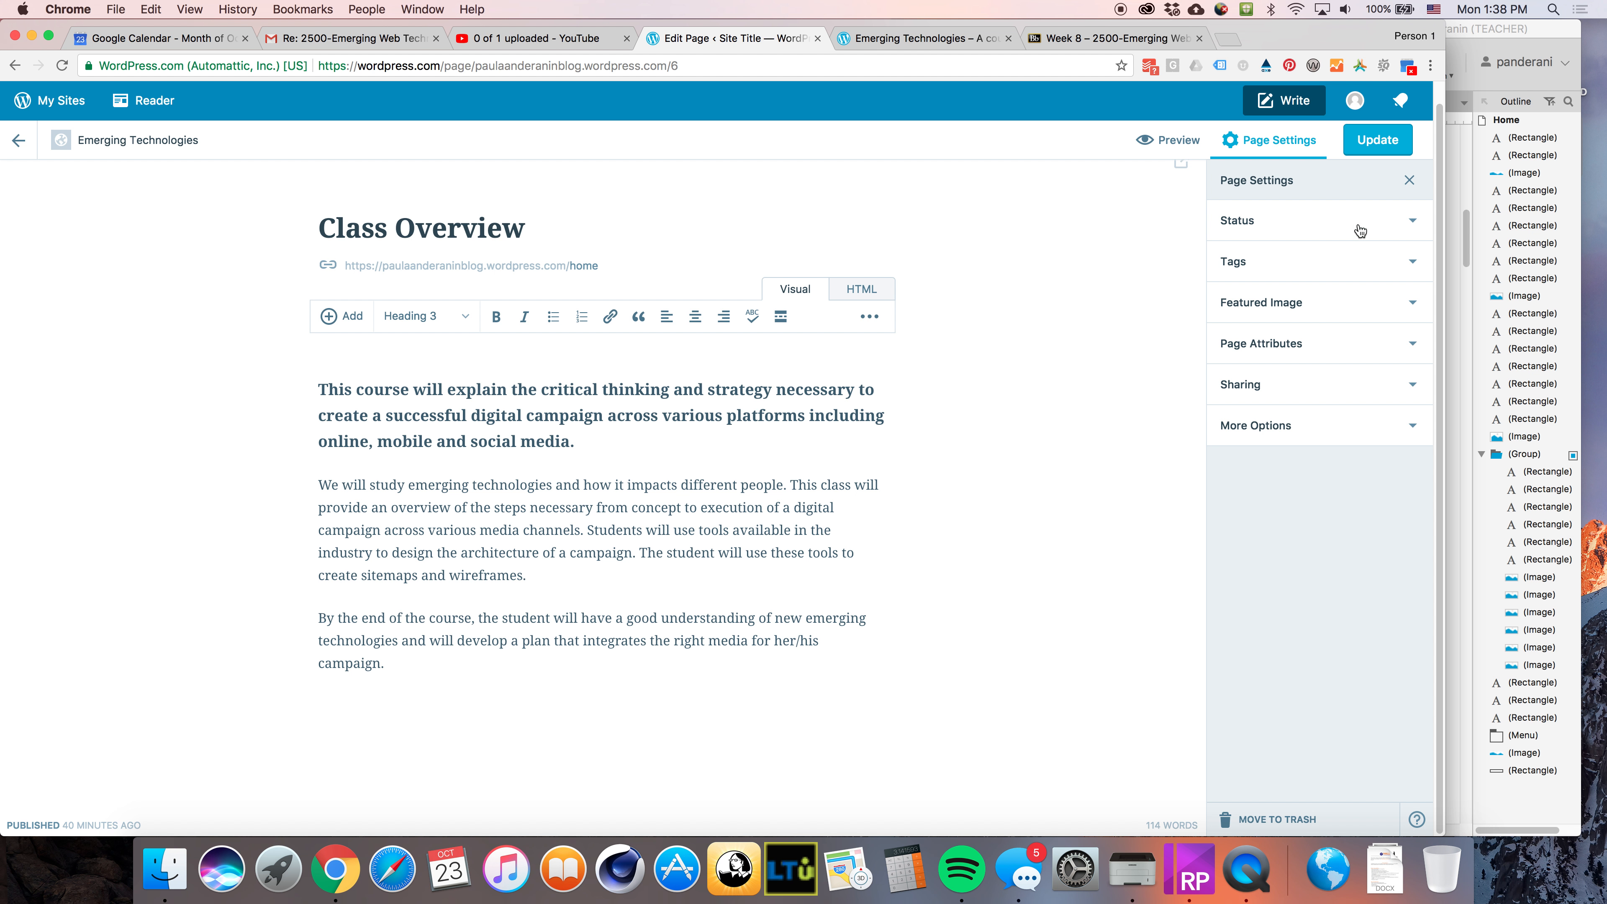
pyautogui.click(1377, 156)
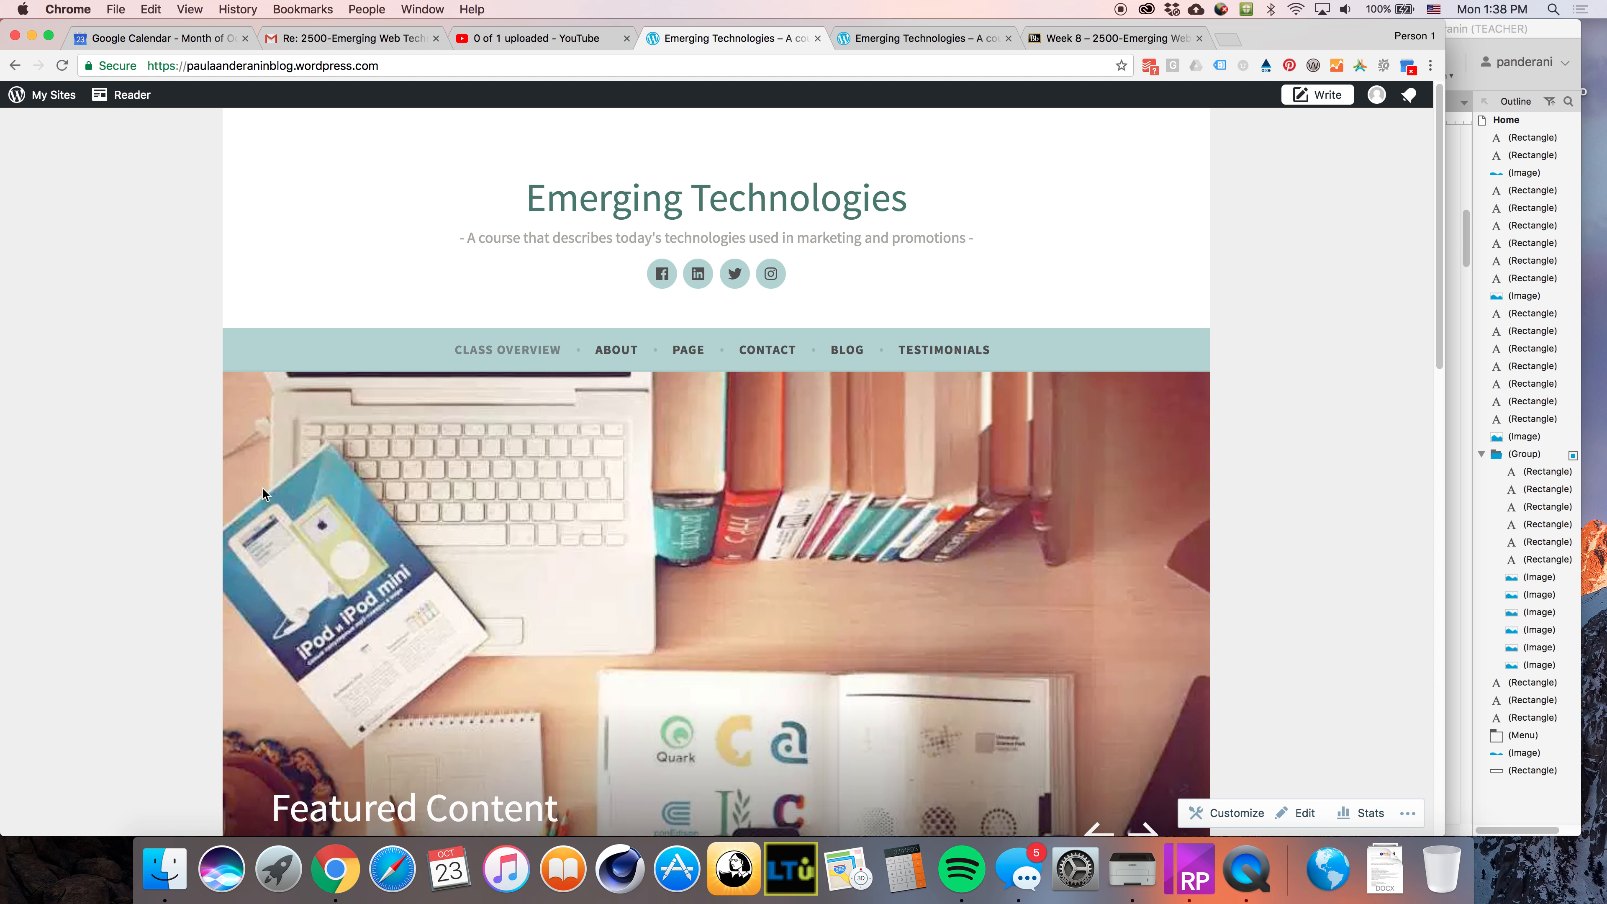
# Reload the live site and view the home page's Class Overview section
pyautogui.scroll(-10, 355, 313)
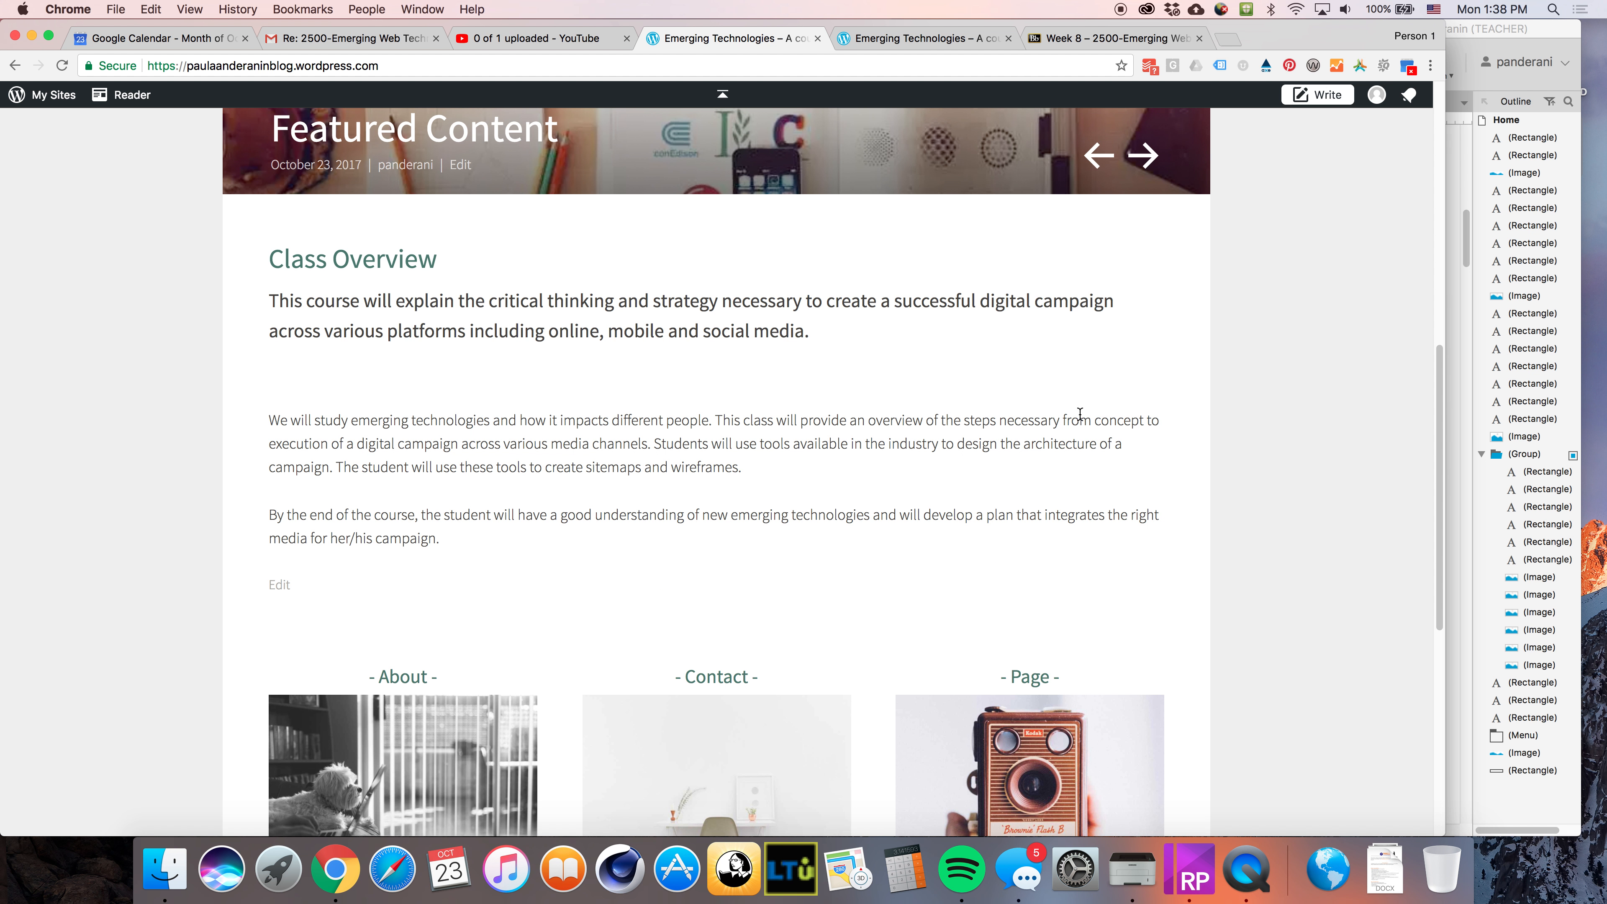
pyautogui.click(878, 46)
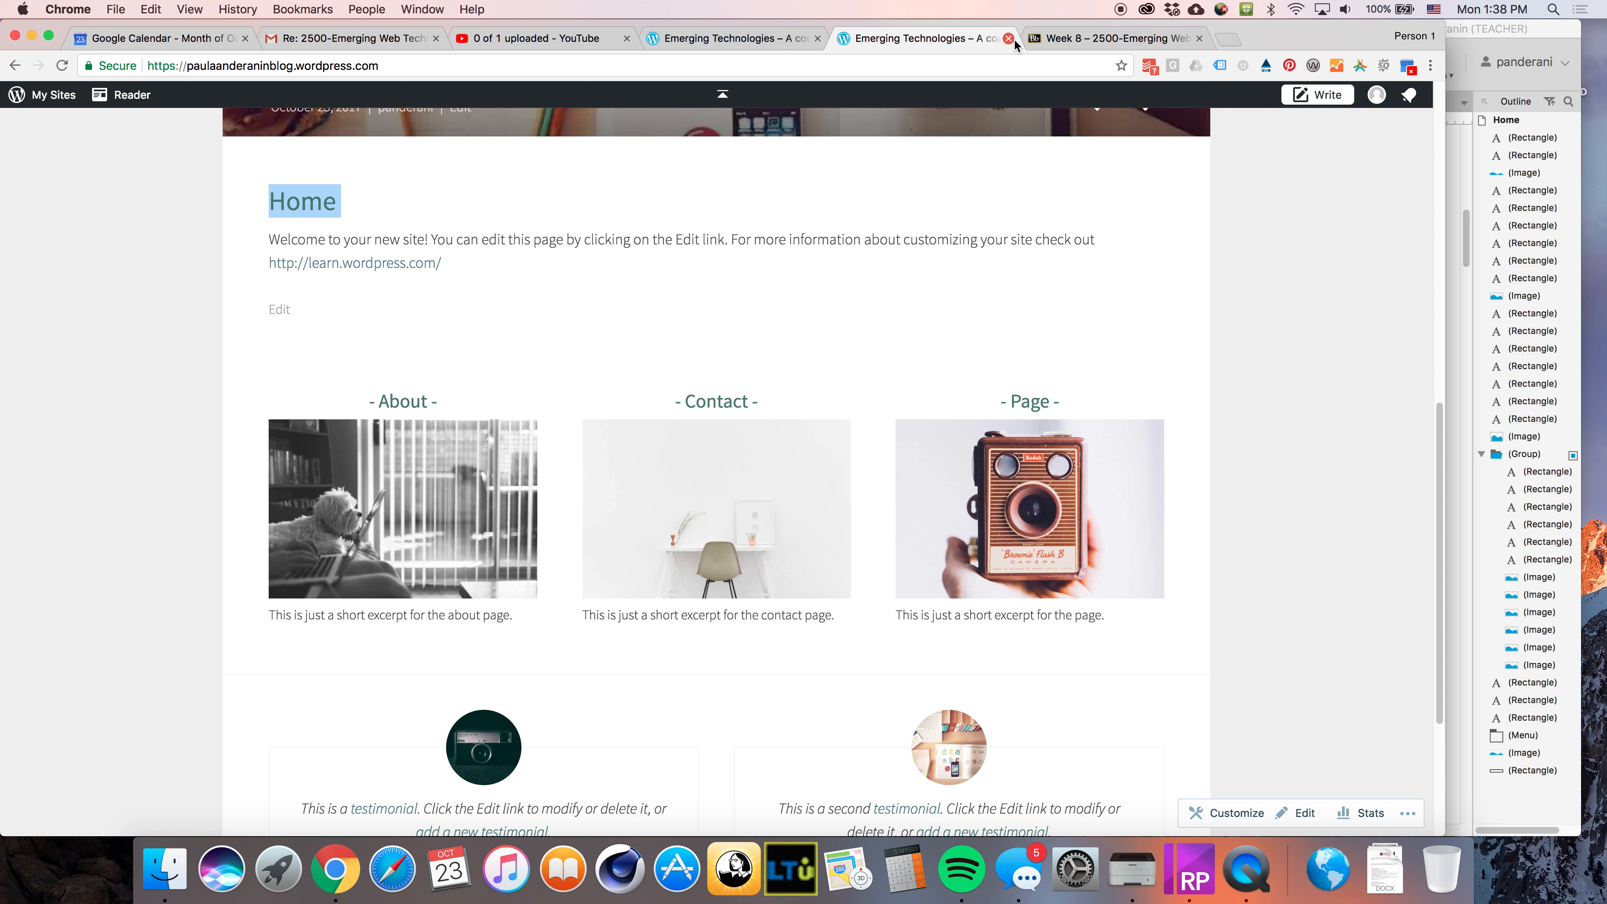
pyautogui.click(56, 66)
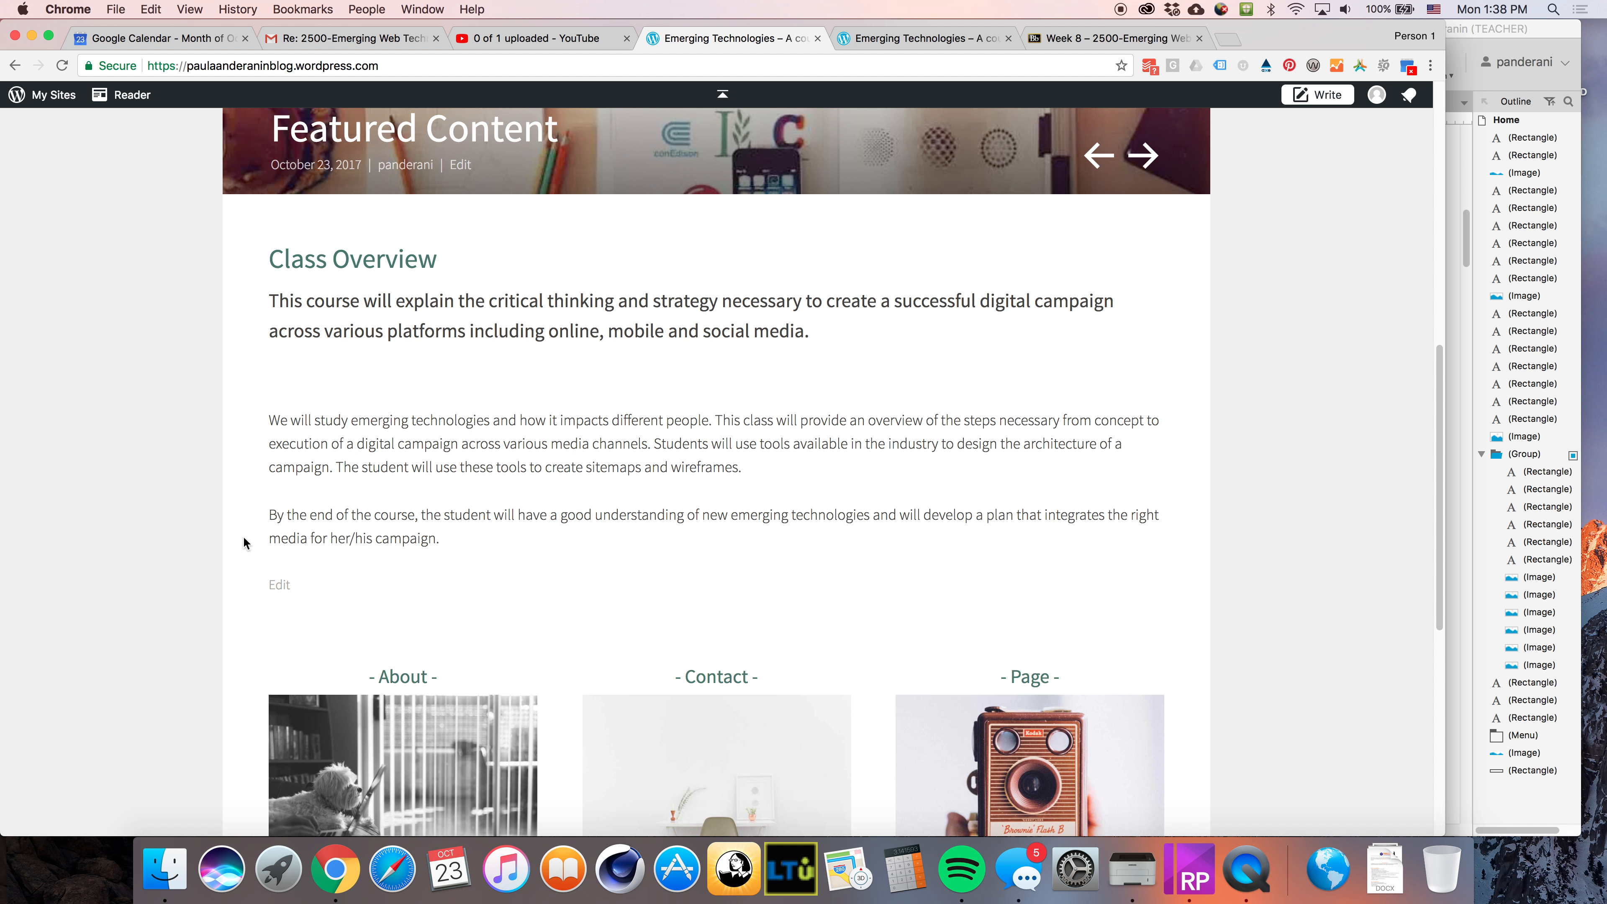
# Open the page for editing, remove the empty line below the heading and update the page
pyautogui.click(282, 588)
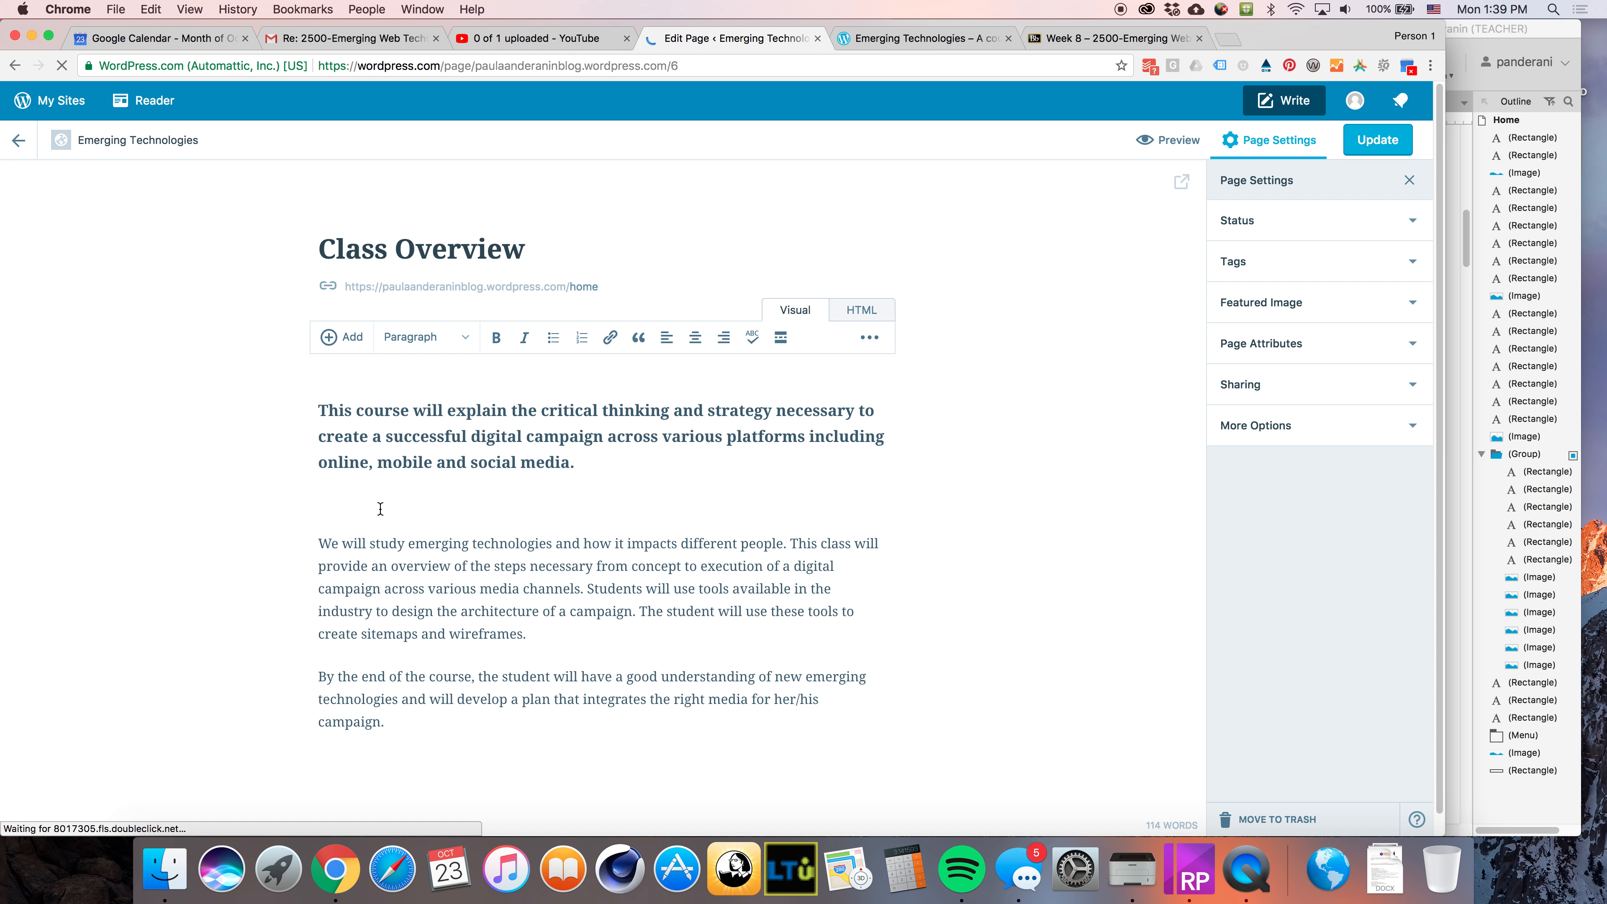
pyautogui.press('BackSpace')
pyautogui.click(1383, 141)
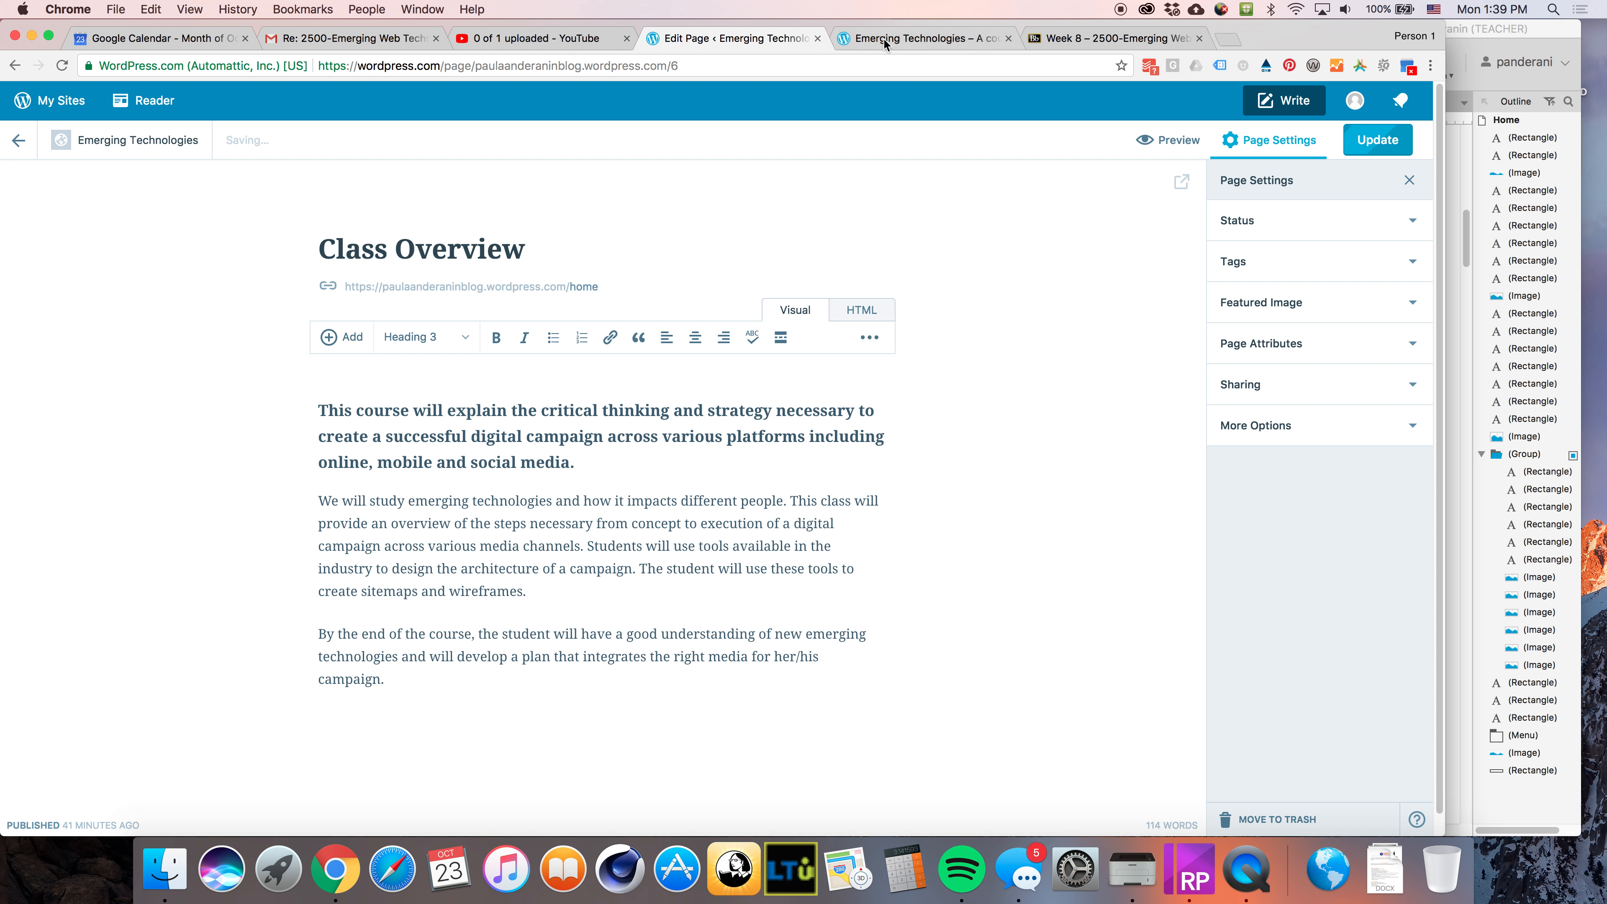
# Reload the live site and review the updated Class Overview section
pyautogui.click(887, 40)
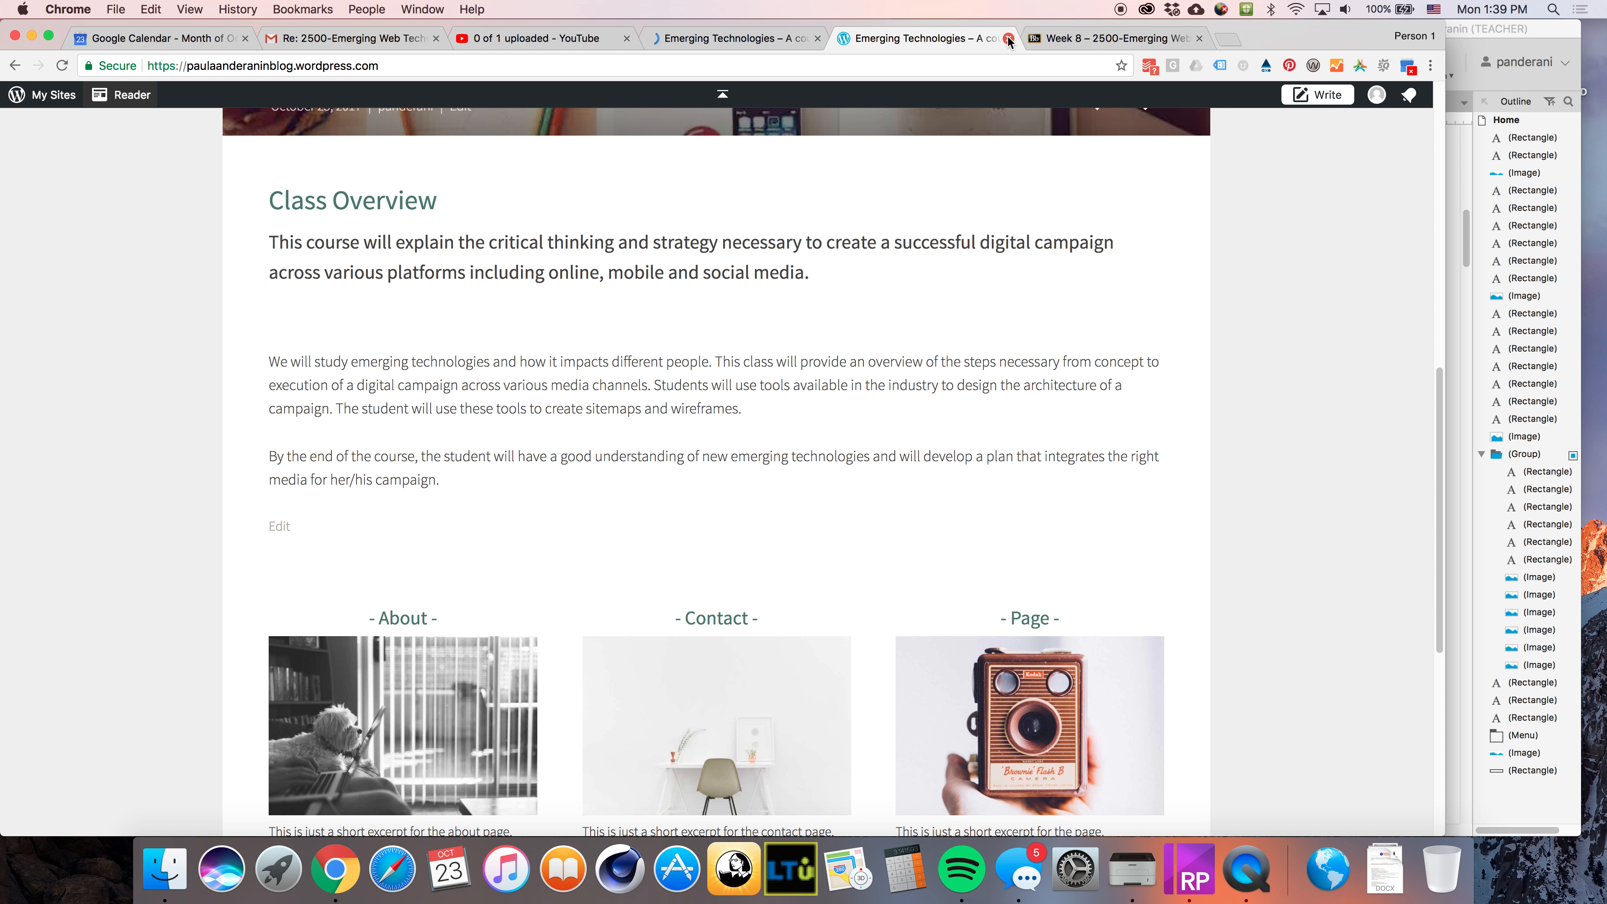
pyautogui.click(63, 66)
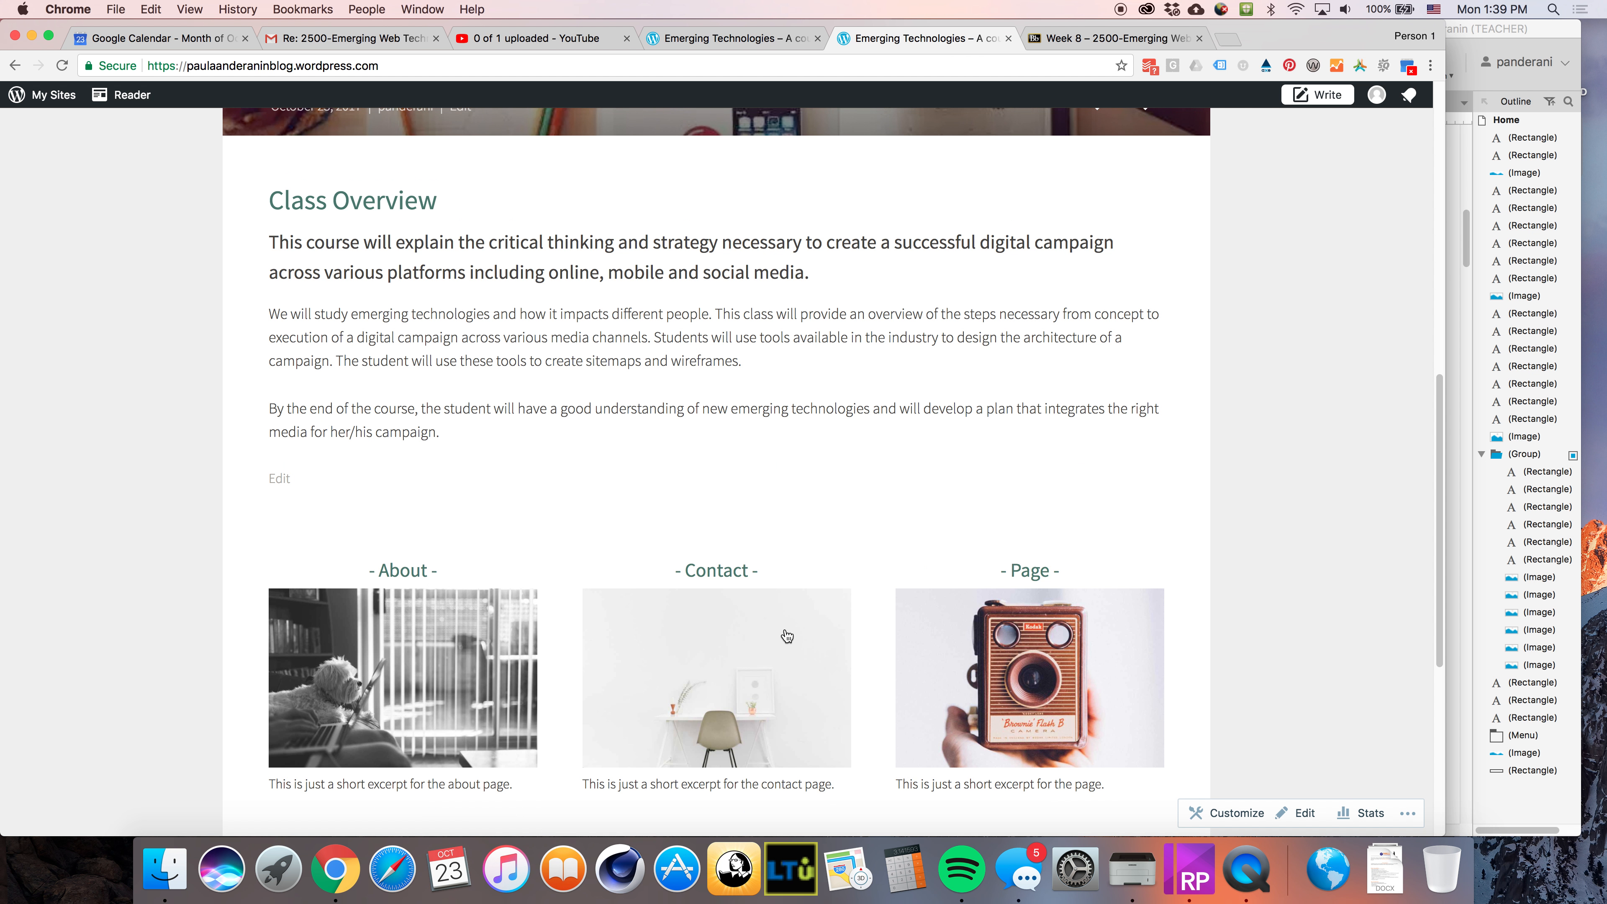
pyautogui.scroll(3, 824, 615)
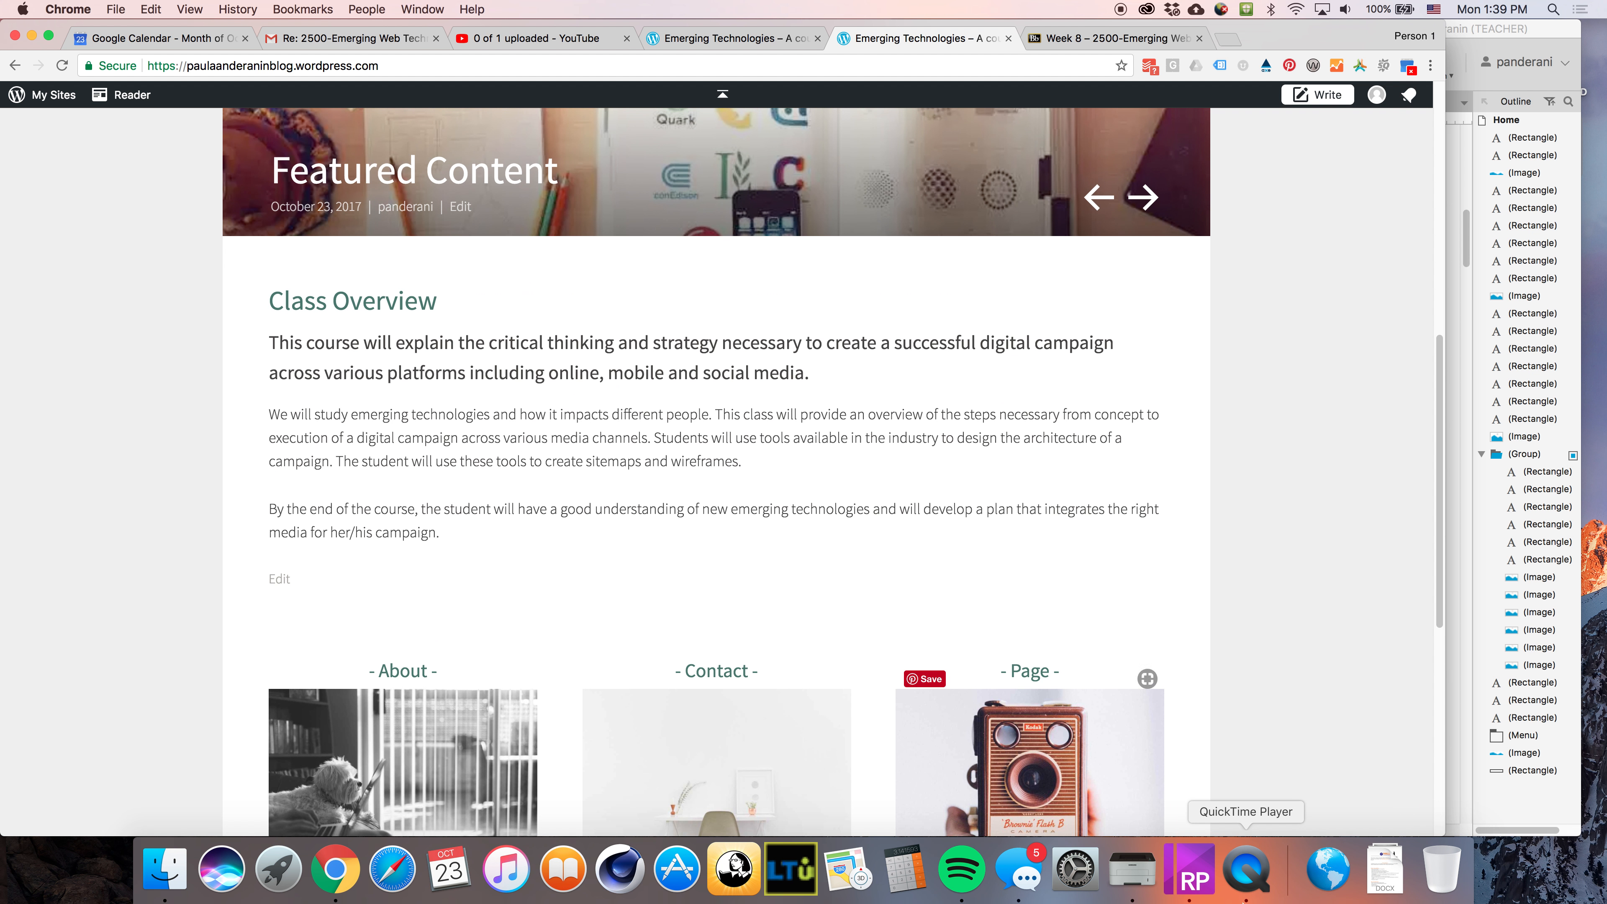
# Switch to Axure RP and review the home page wireframe's Class Overview section
pyautogui.click(1189, 872)
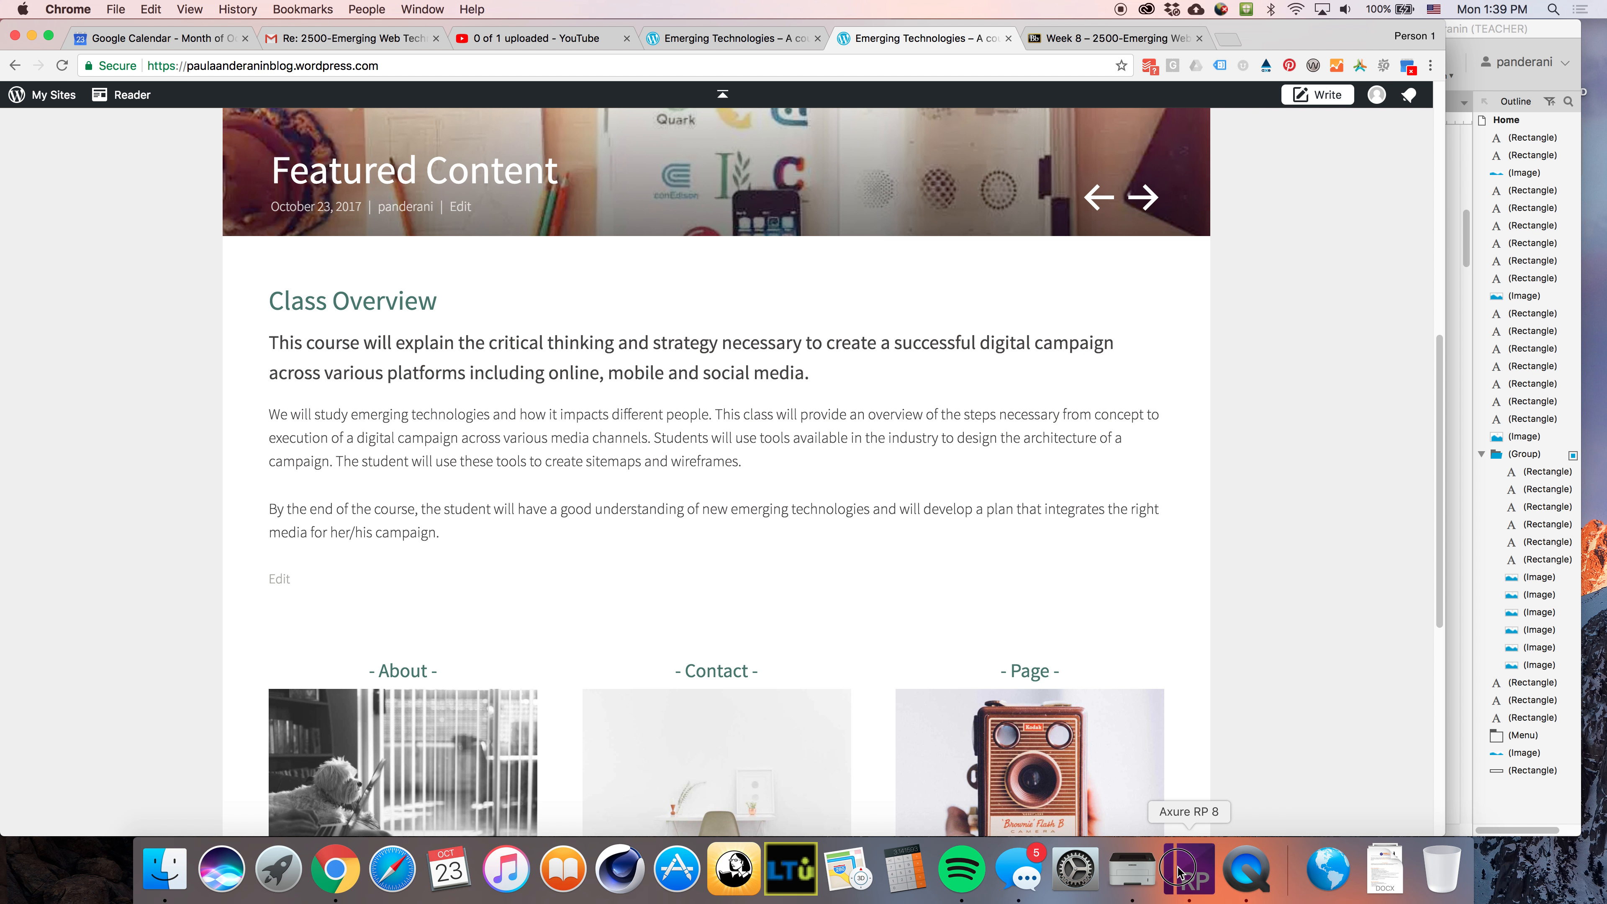
pyautogui.scroll(-2, 1128, 382)
pyautogui.scroll(10, 1128, 383)
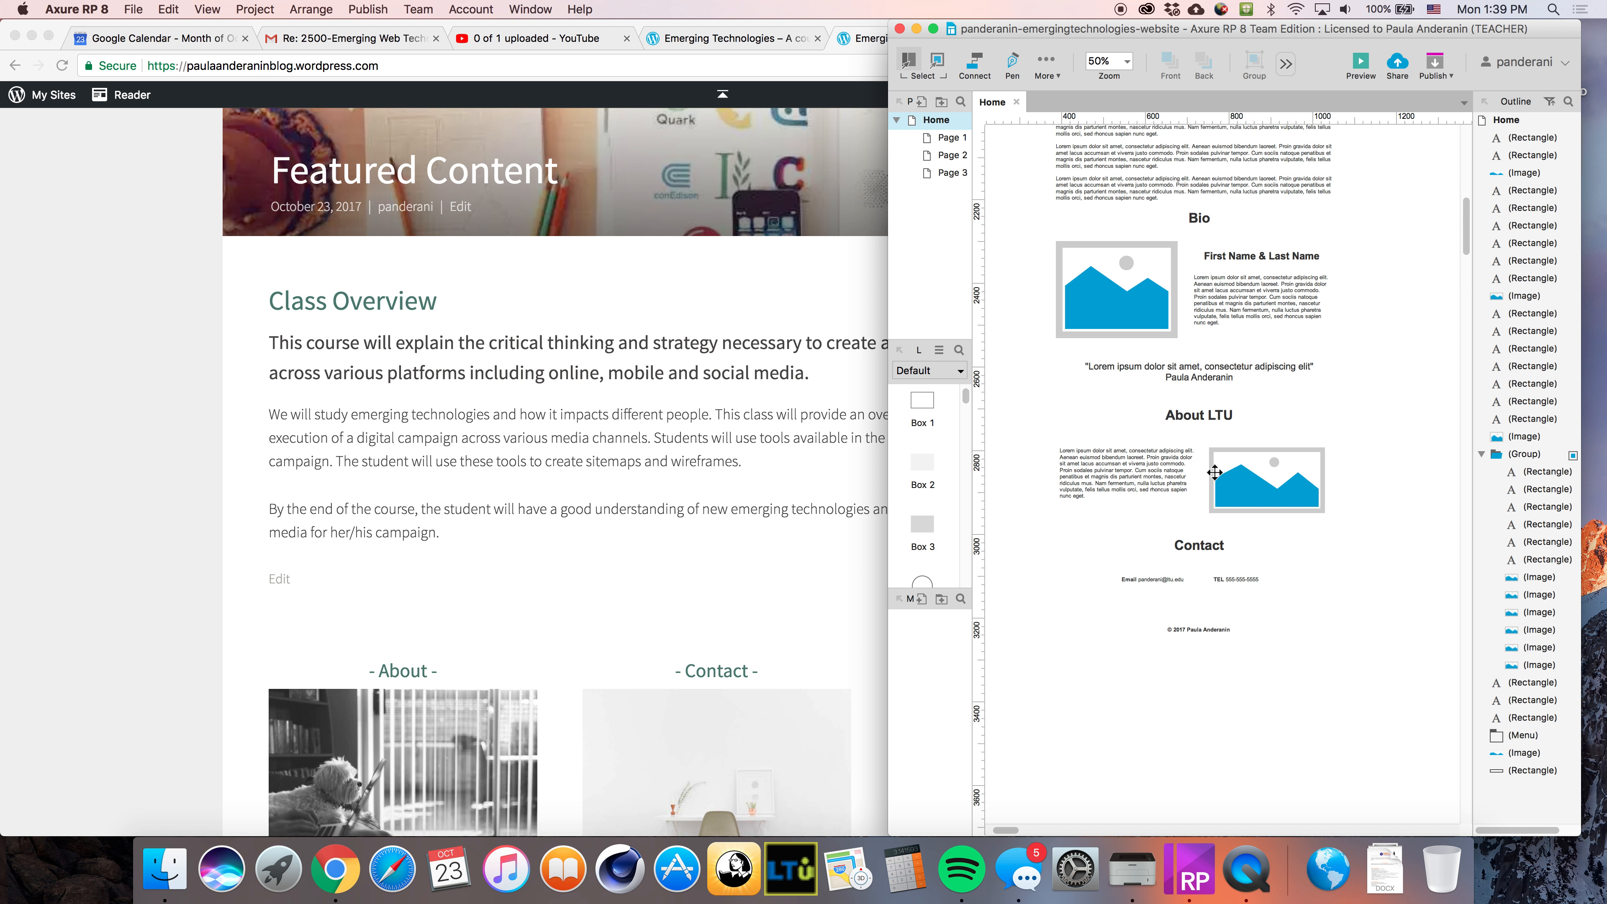
pyautogui.scroll(10, 1211, 480)
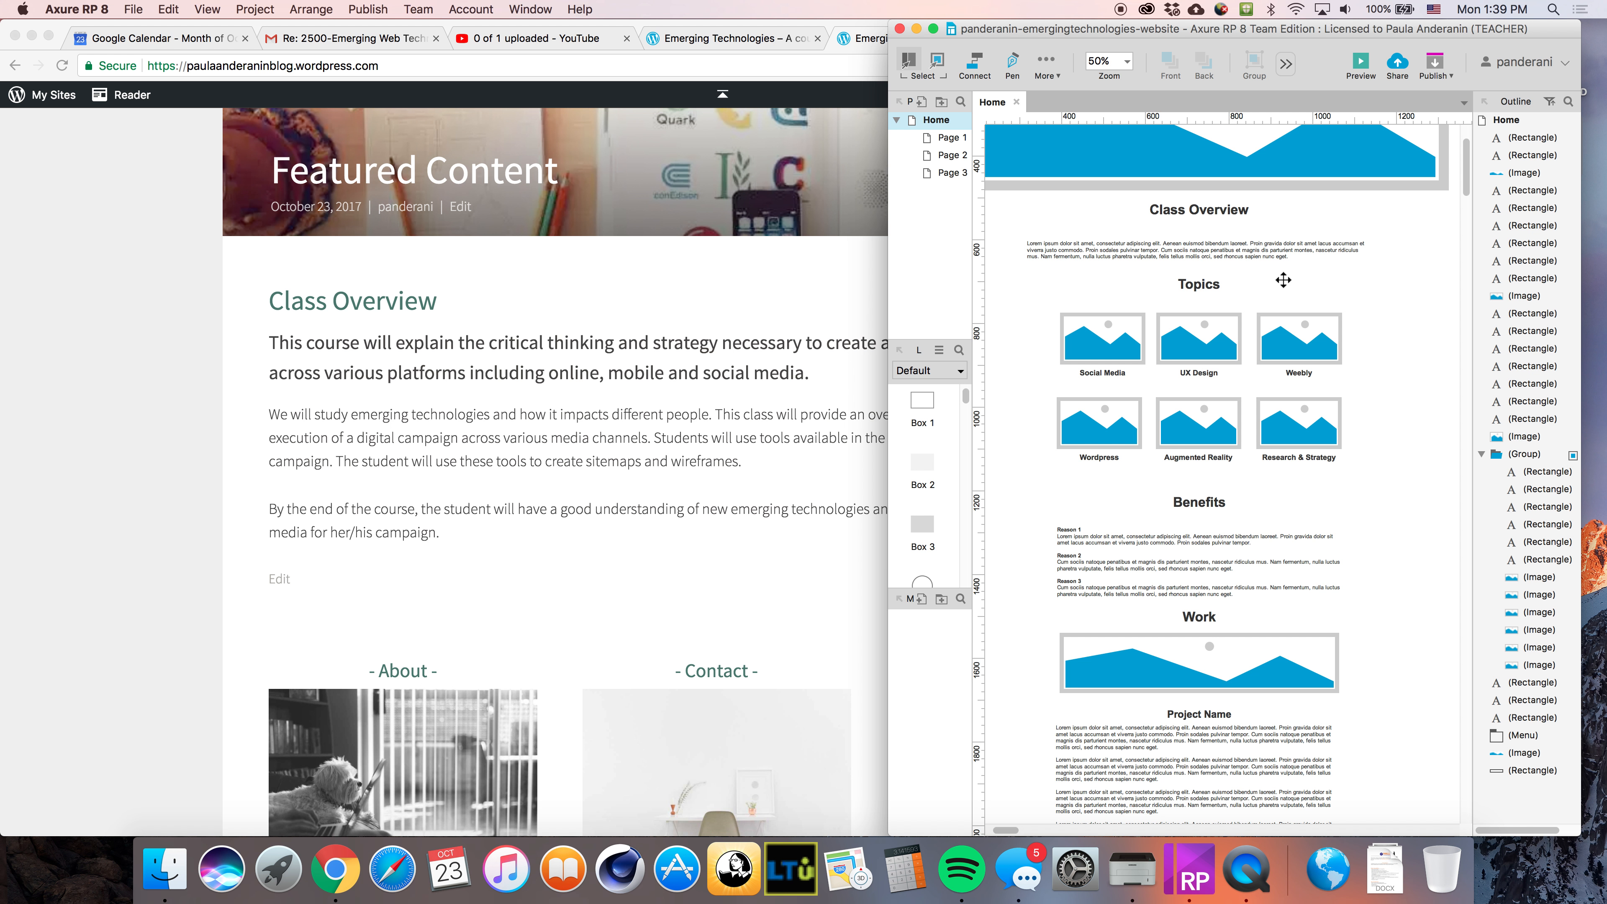
# Return to the browser and review the live home page in full screen
pyautogui.click(575, 717)
pyautogui.scroll(-5, 460, 692)
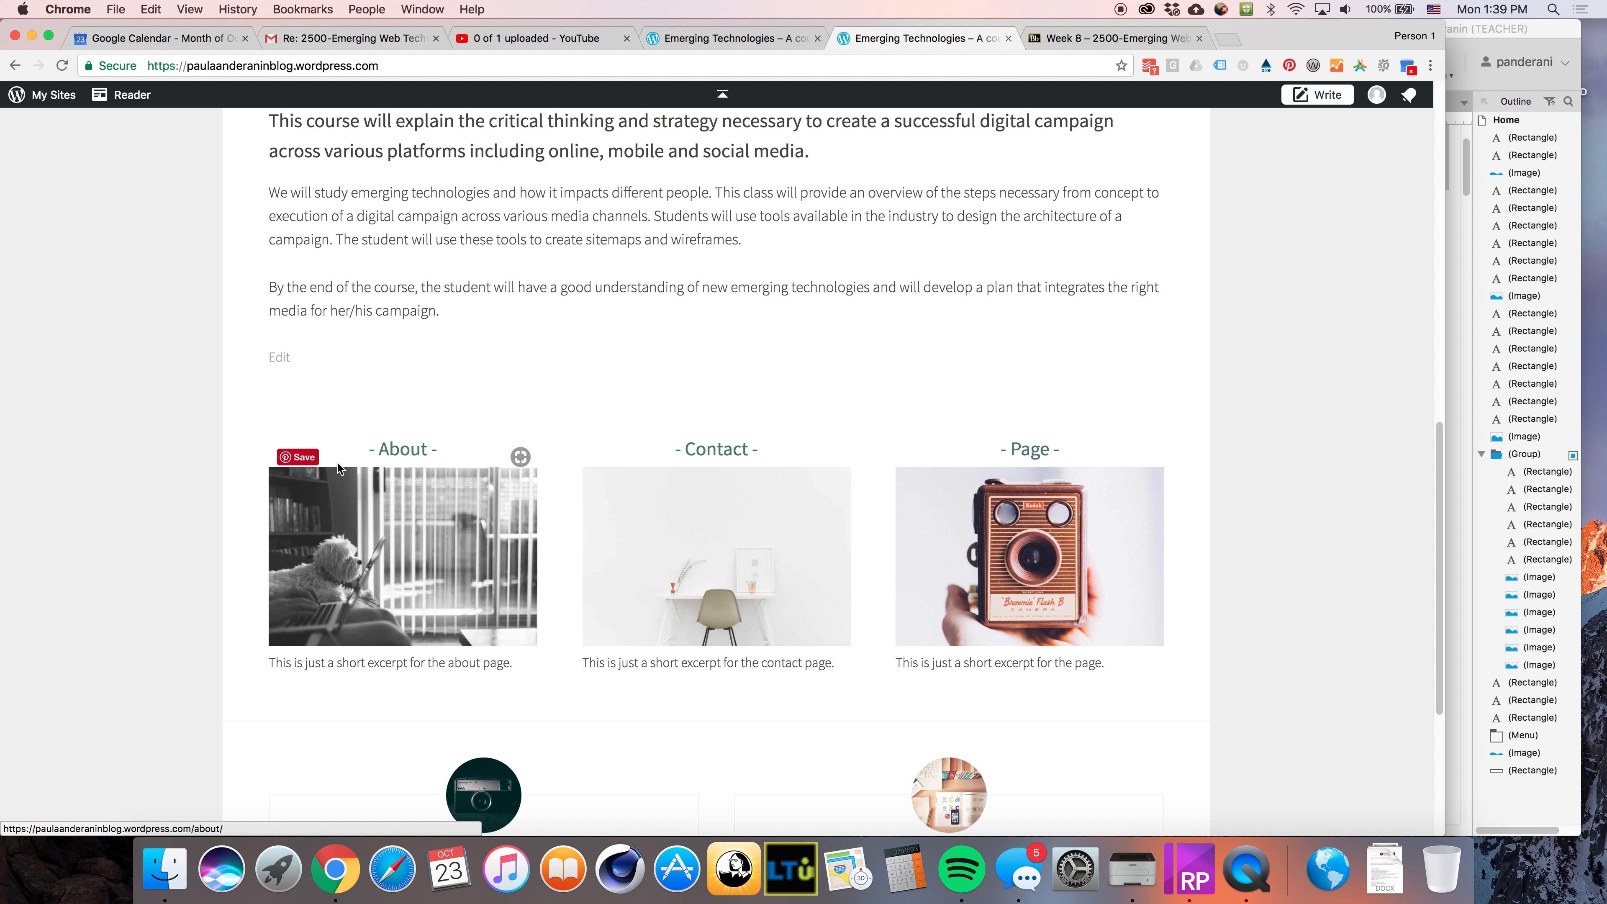
pyautogui.scroll(-1, 431, 689)
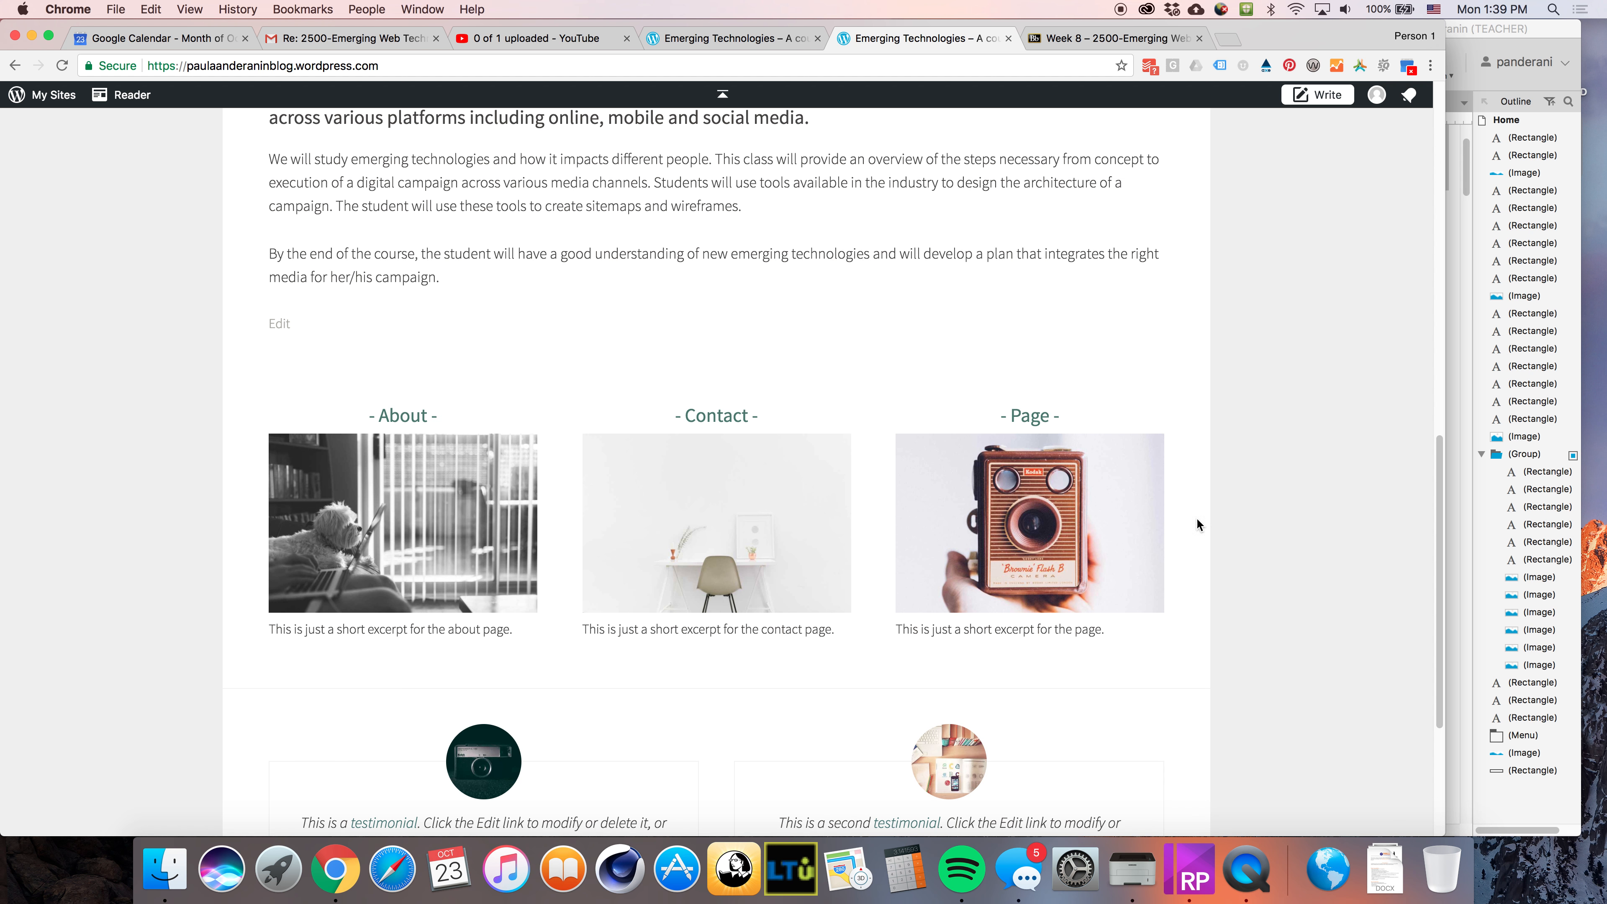
pyautogui.click(779, 38)
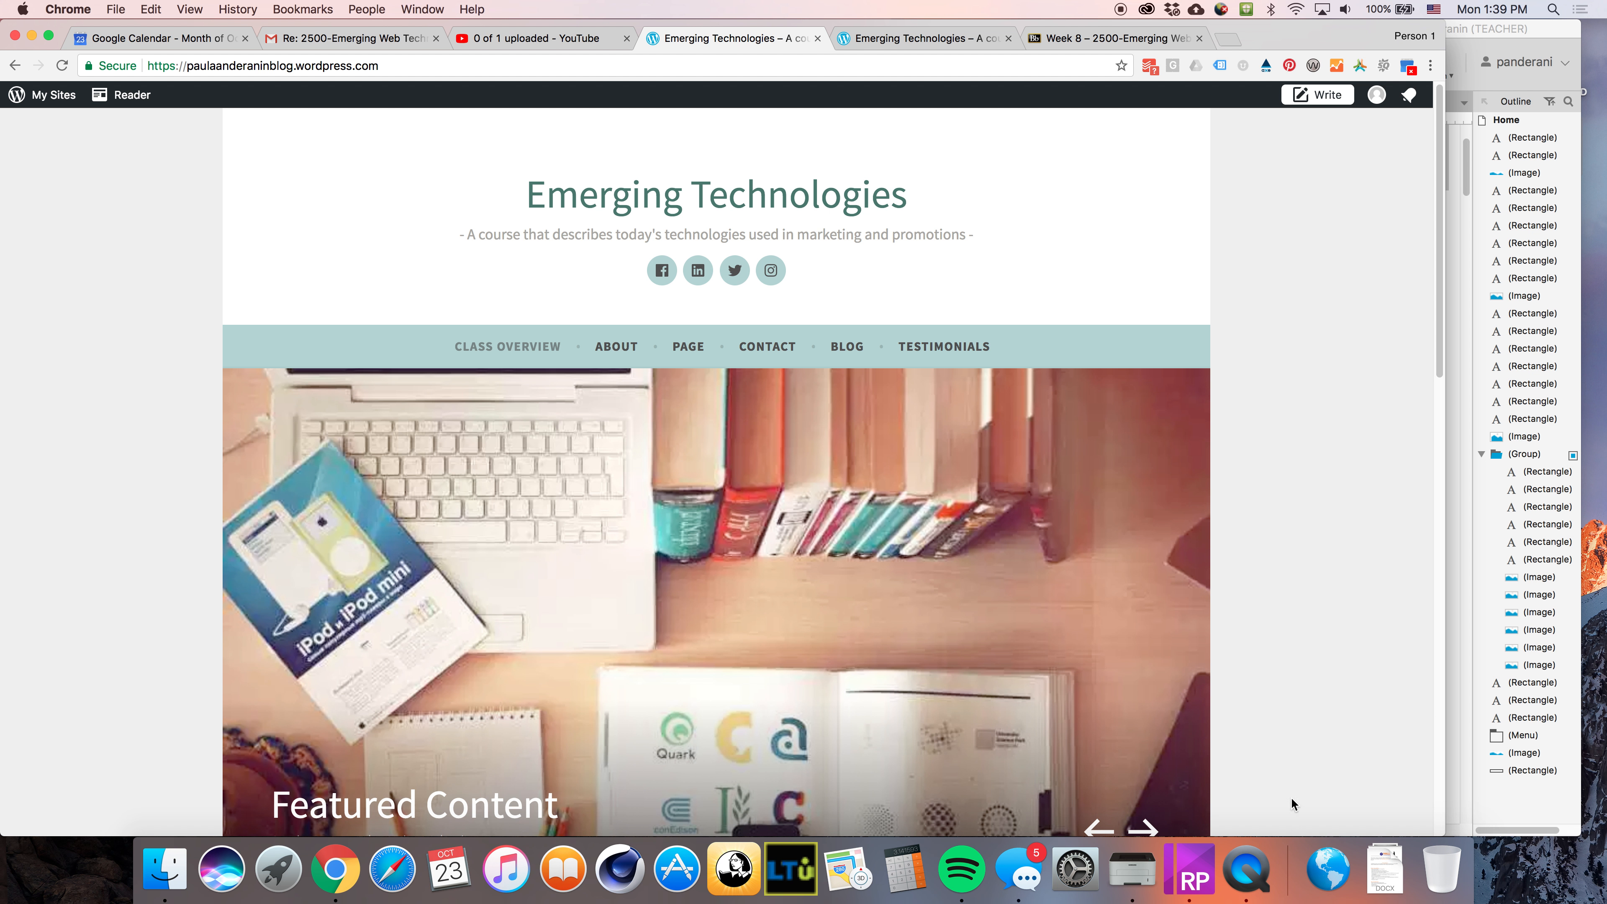
pyautogui.click(50, 36)
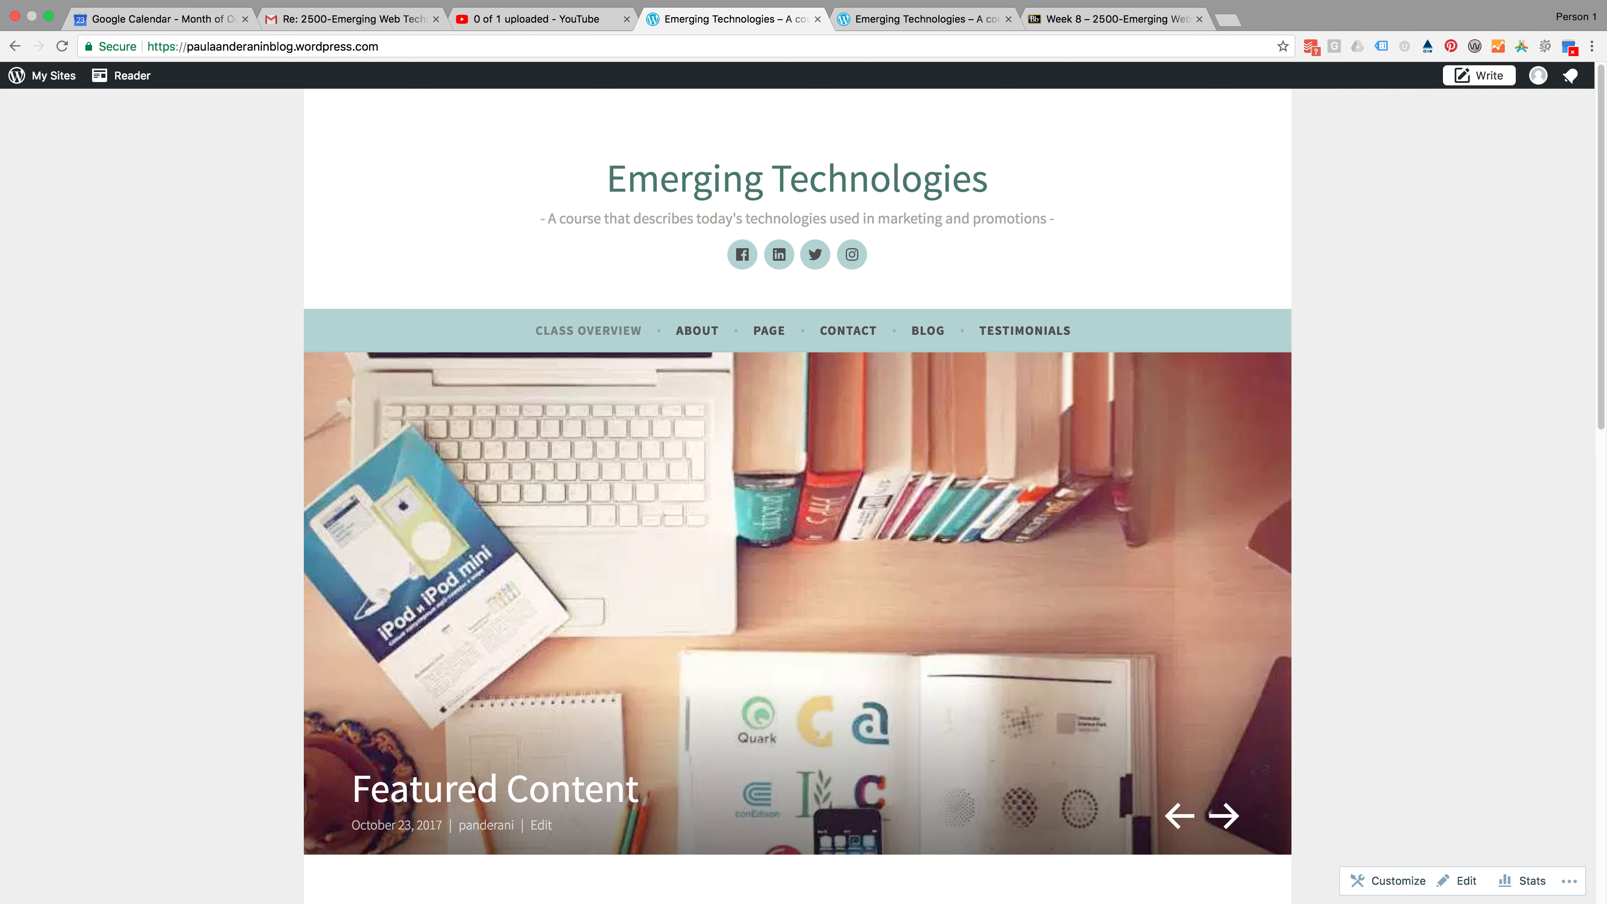
pyautogui.click(1457, 880)
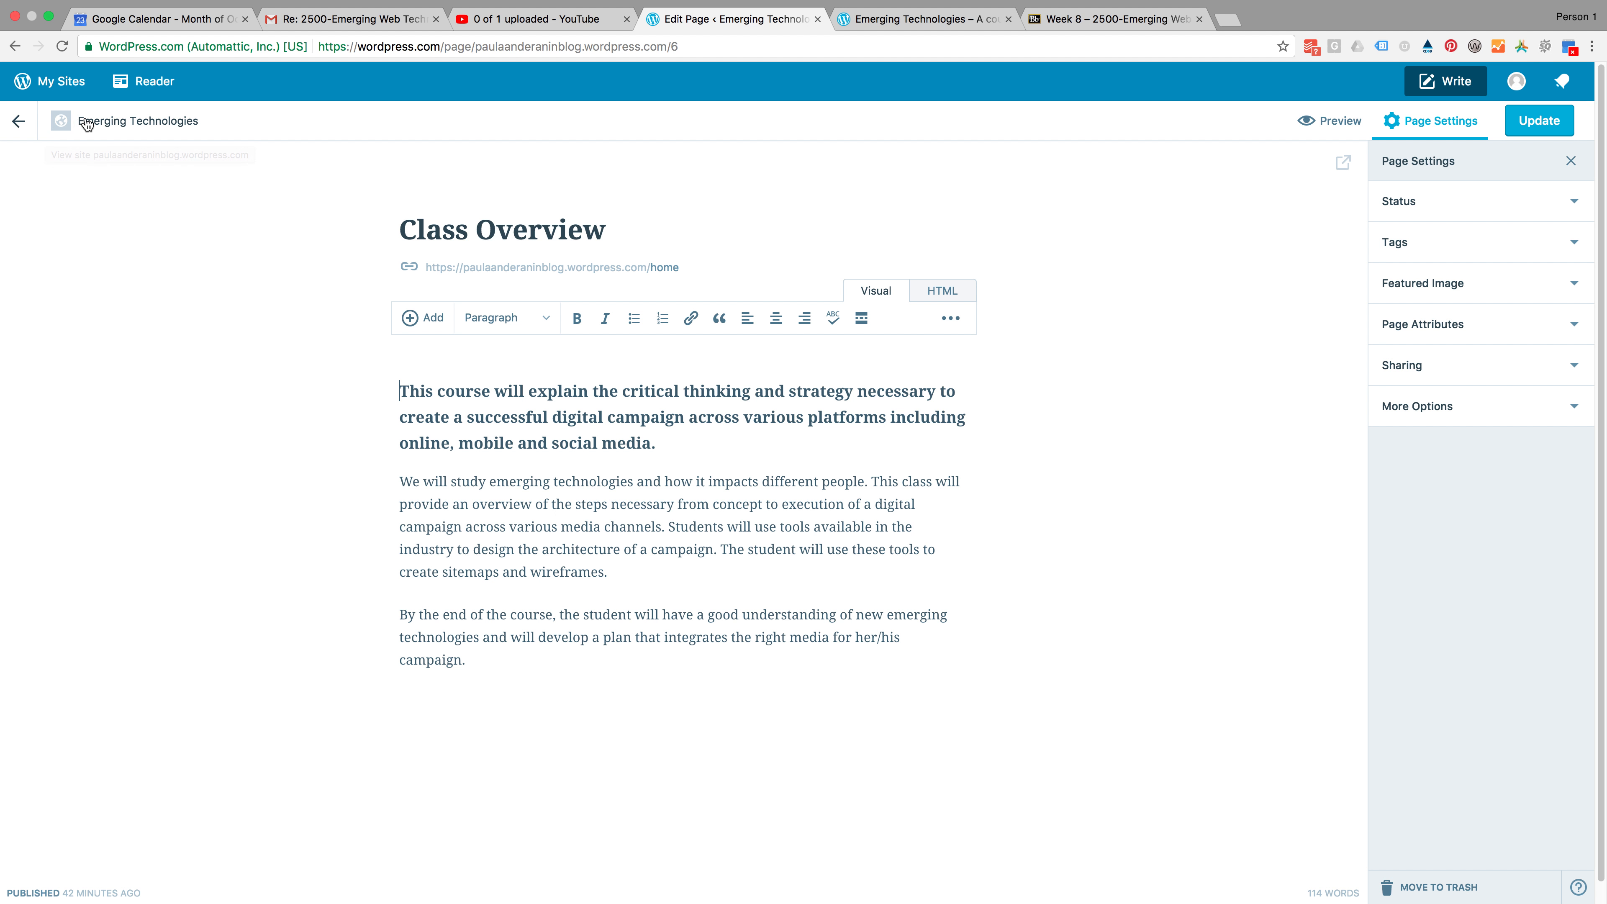
pyautogui.click(892, 26)
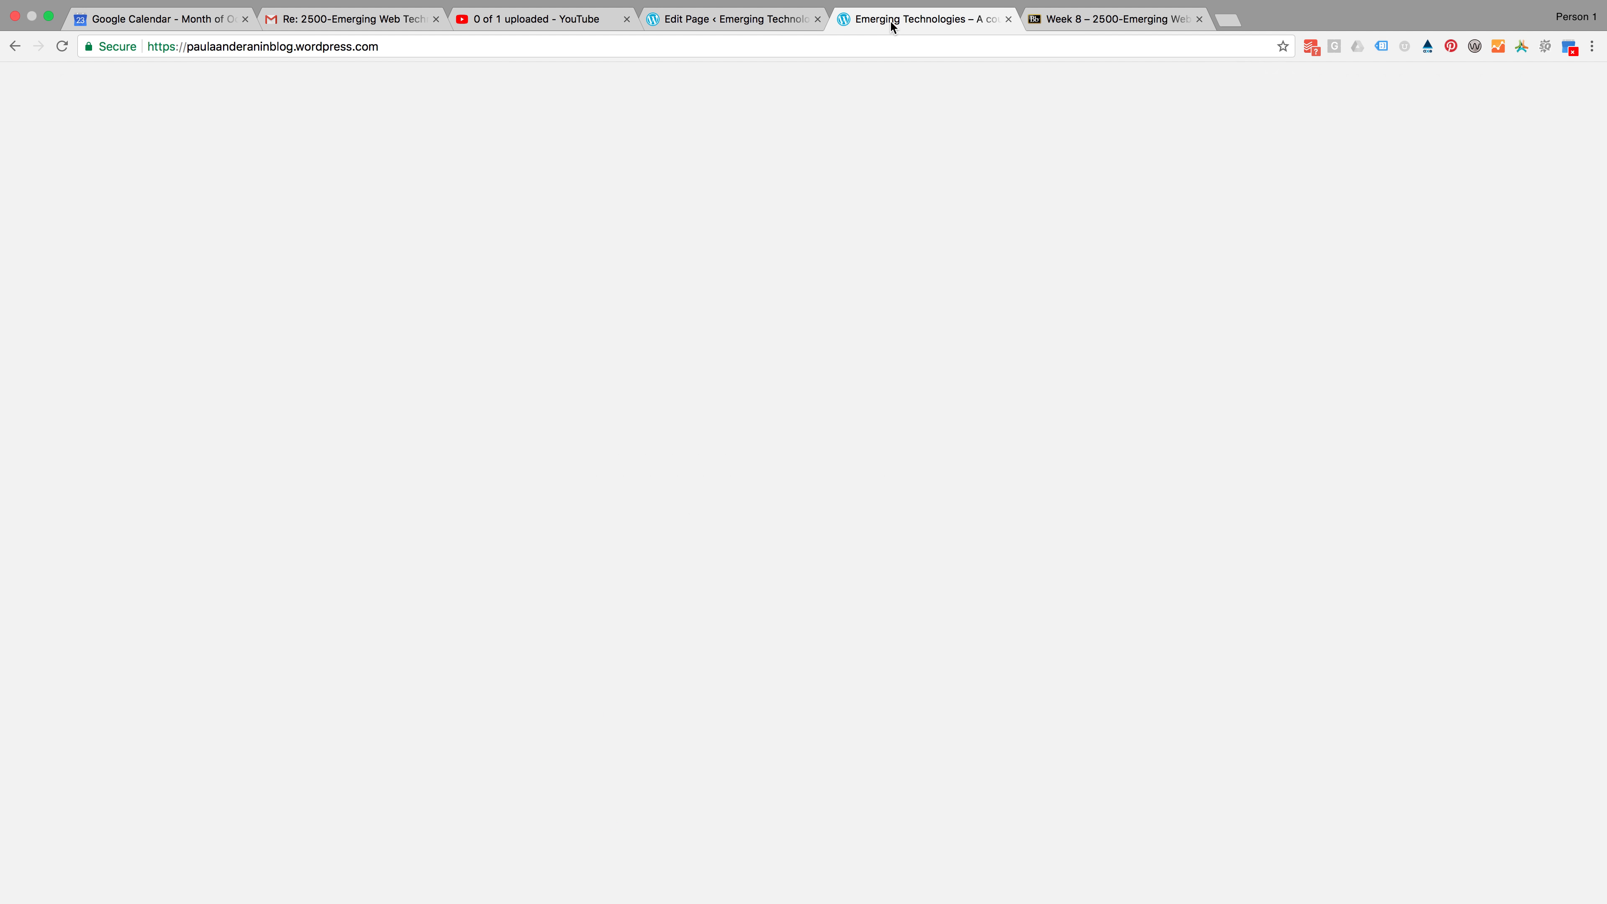
pyautogui.click(722, 26)
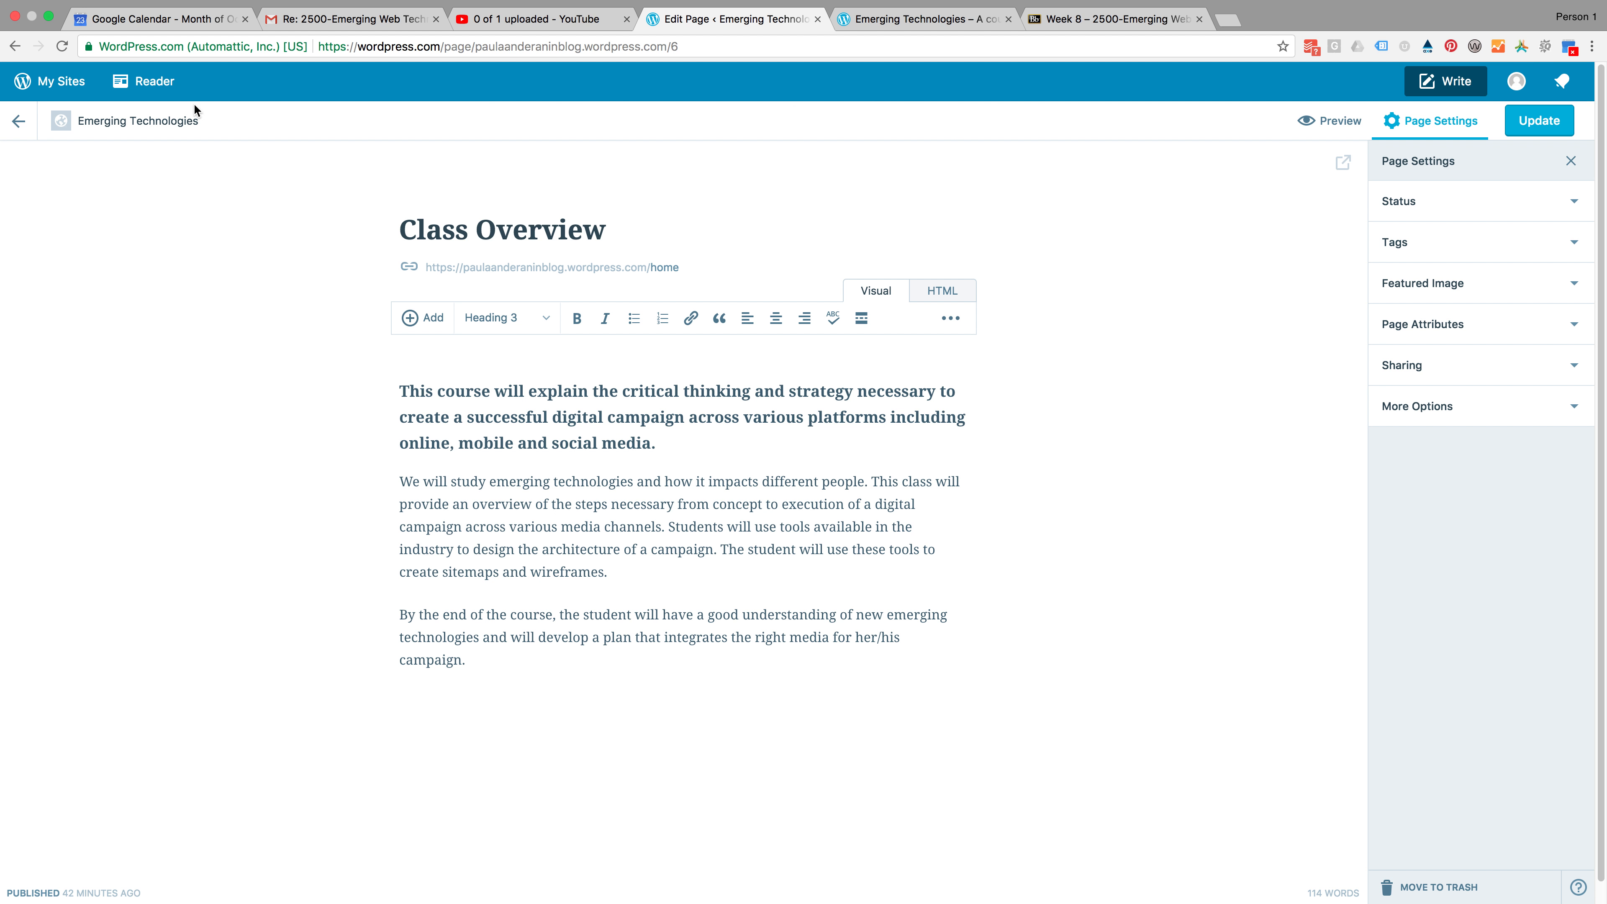
pyautogui.click(14, 46)
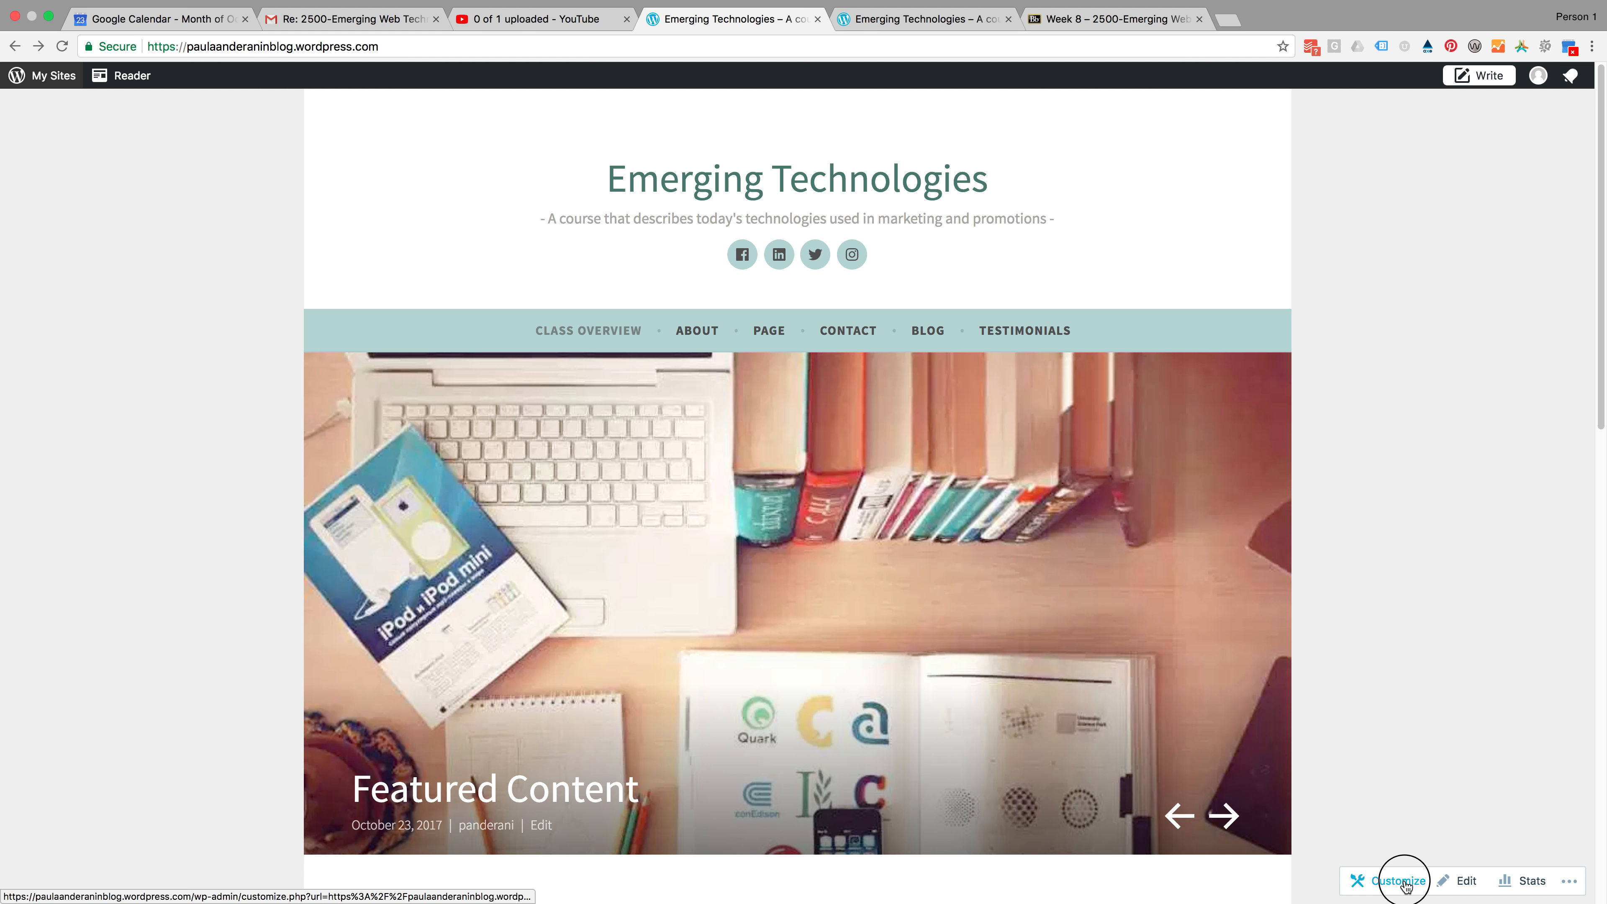
# Open the site Customizer's Static Front Page settings and review the front page preview
pyautogui.click(1401, 882)
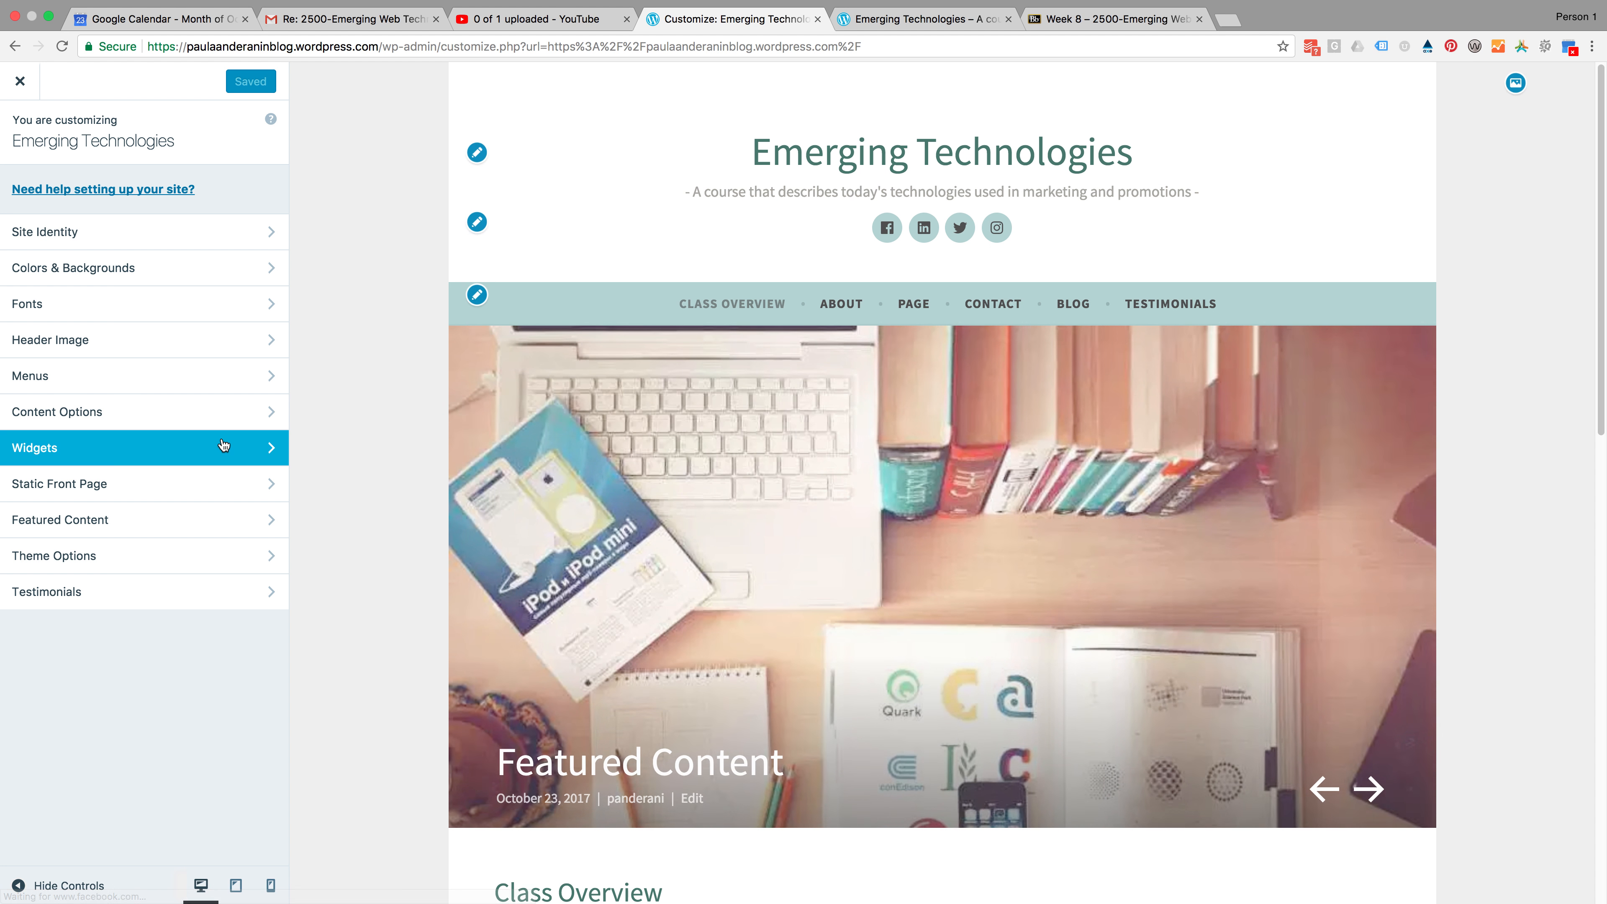
pyautogui.click(155, 493)
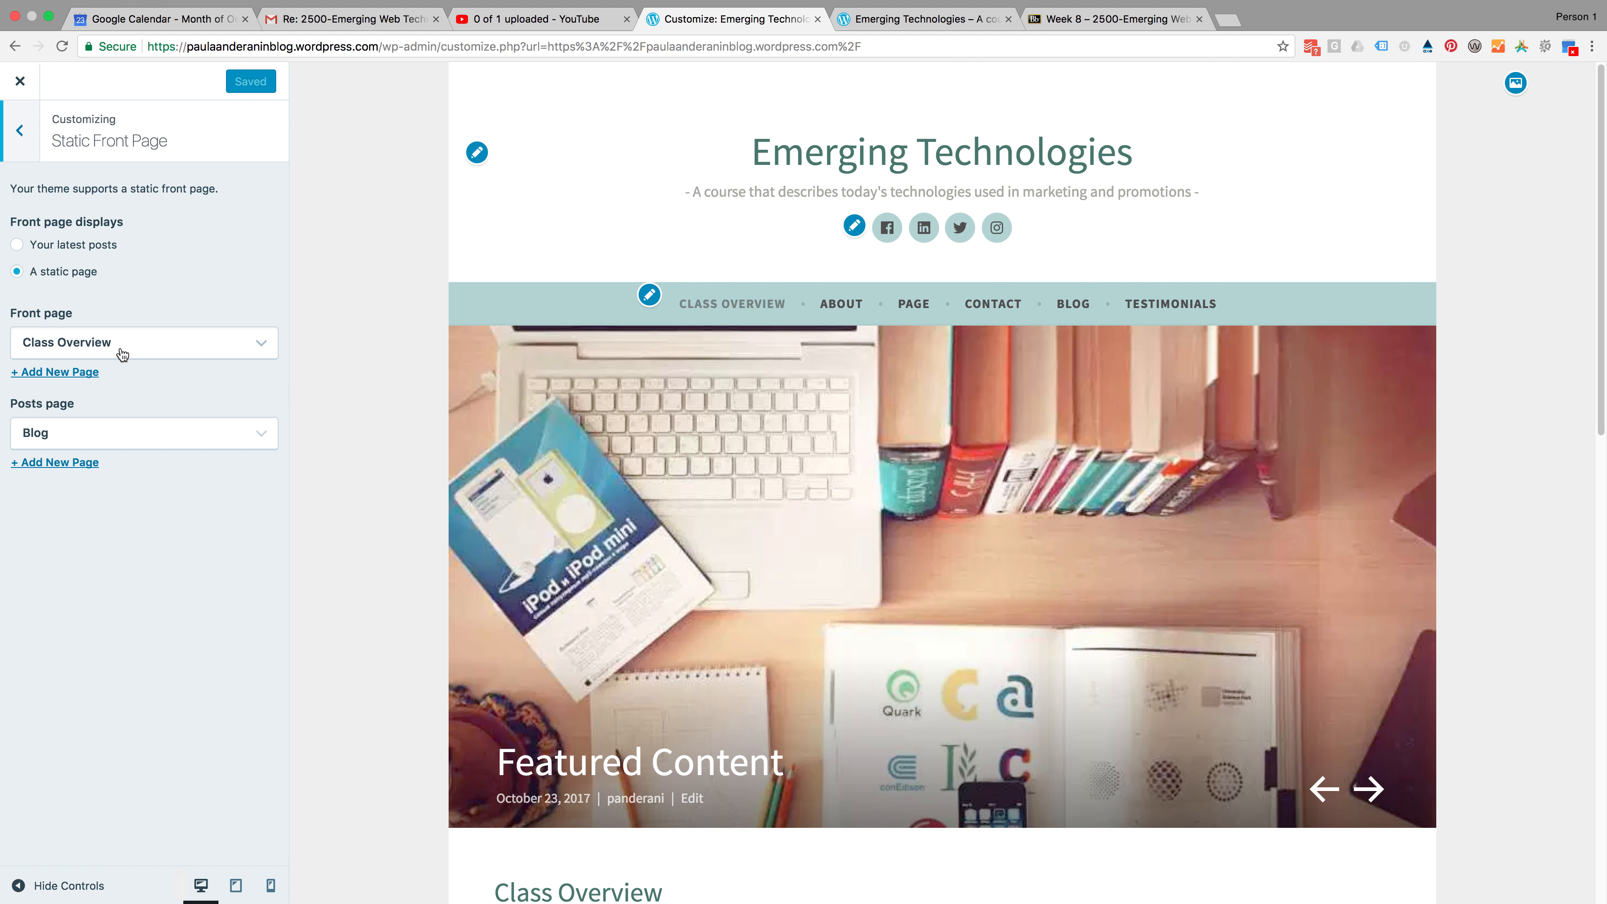
pyautogui.scroll(-10, 979, 595)
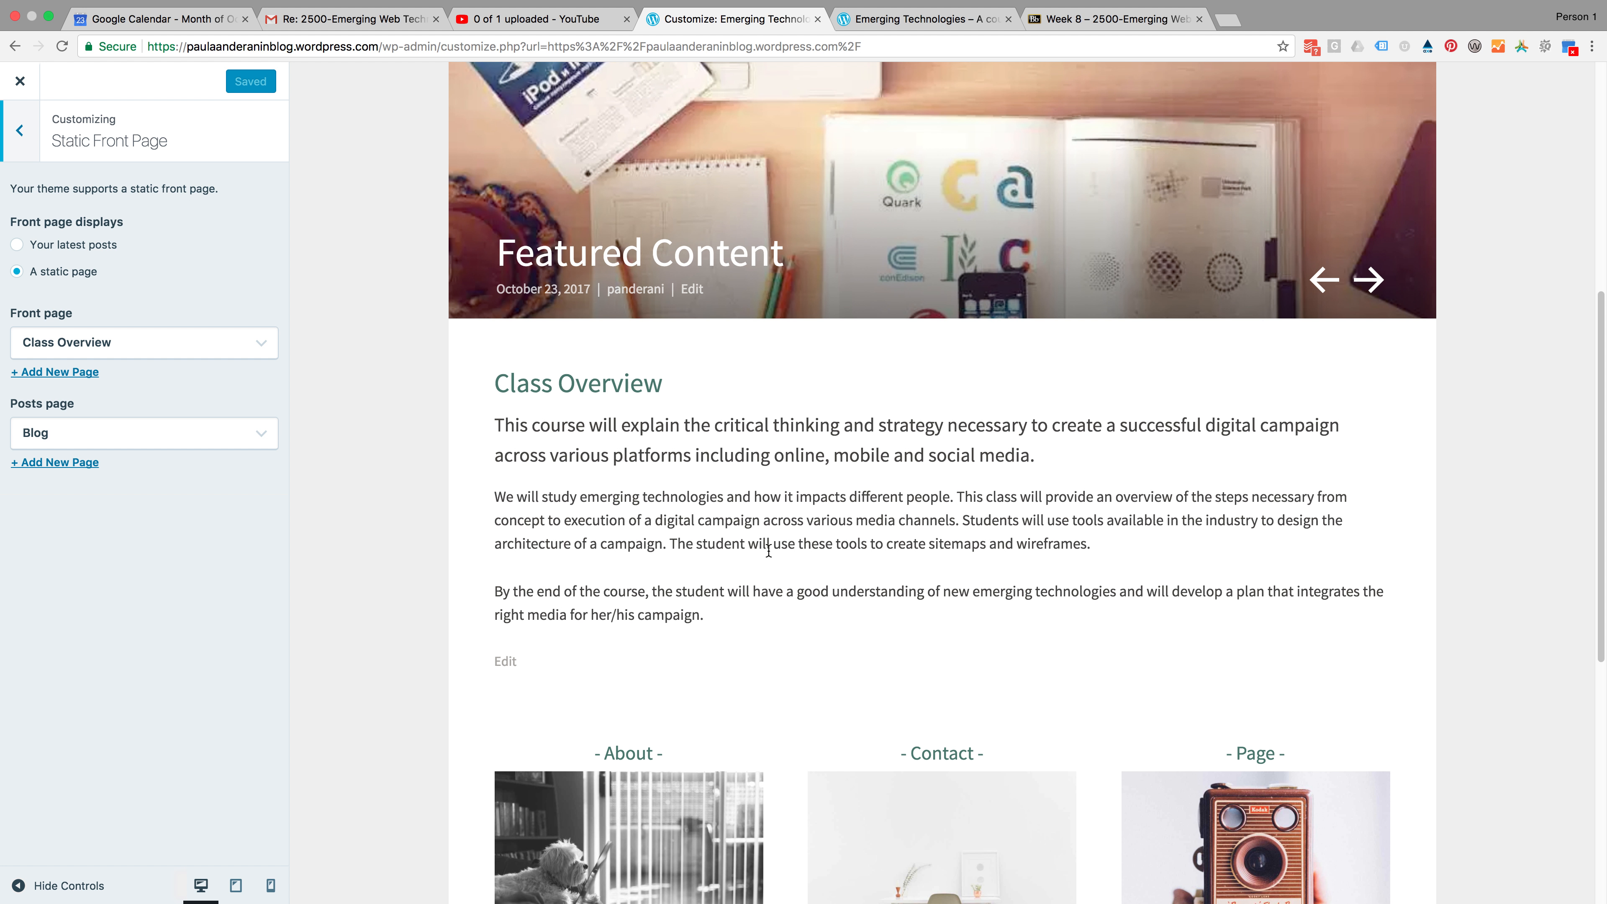
pyautogui.scroll(-4, 972, 659)
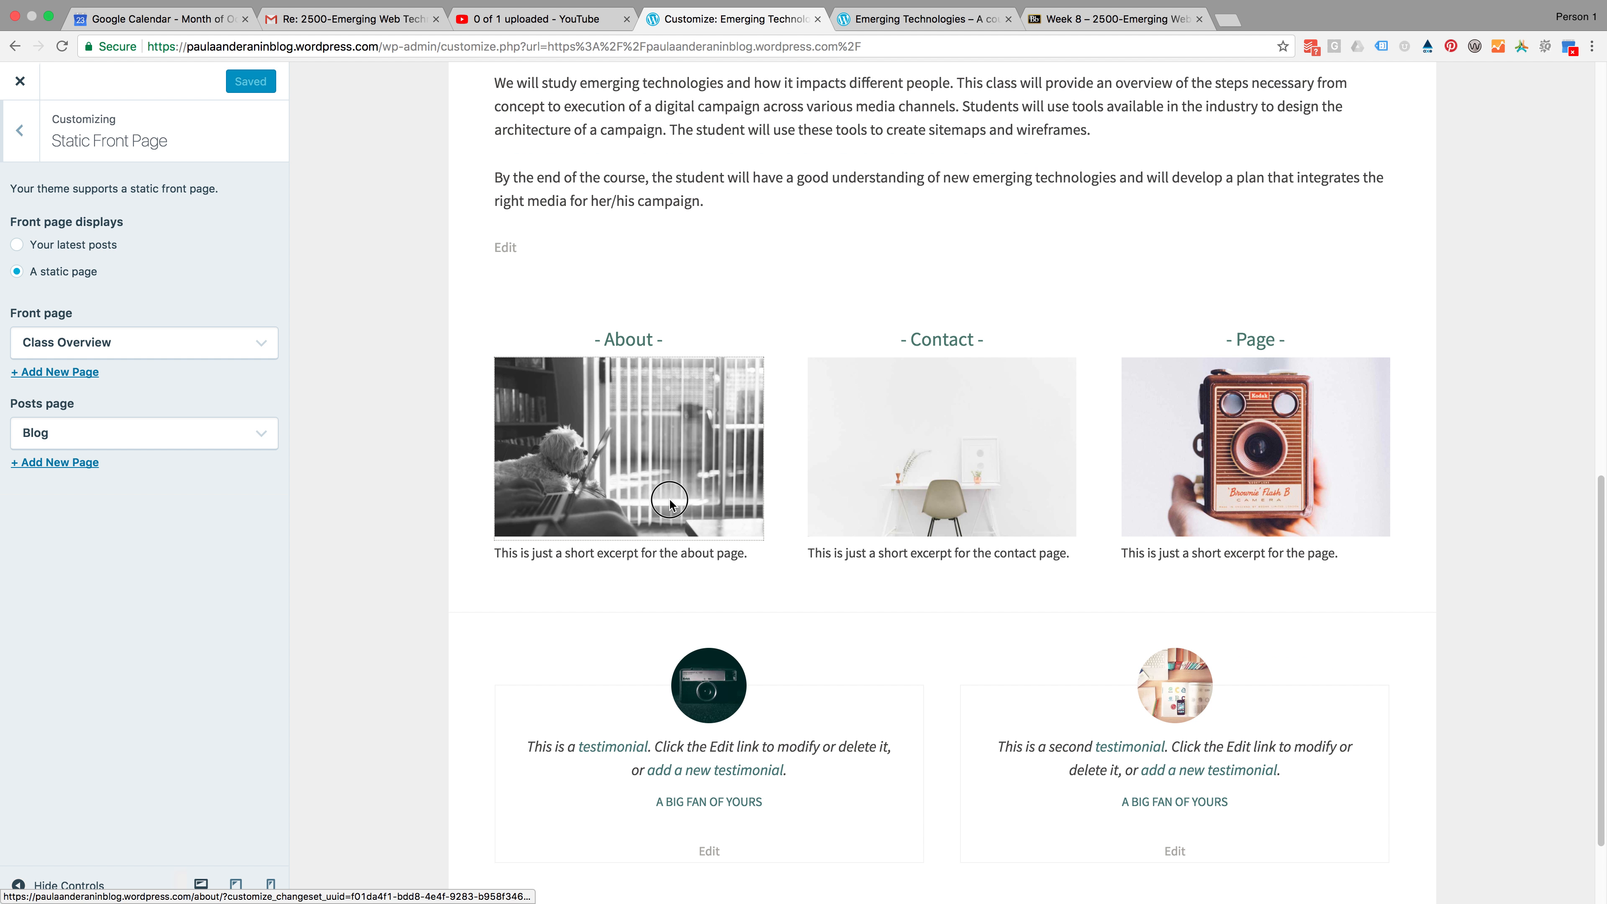
pyautogui.moveTo(645, 475); pyautogui.dragTo(90, 499)
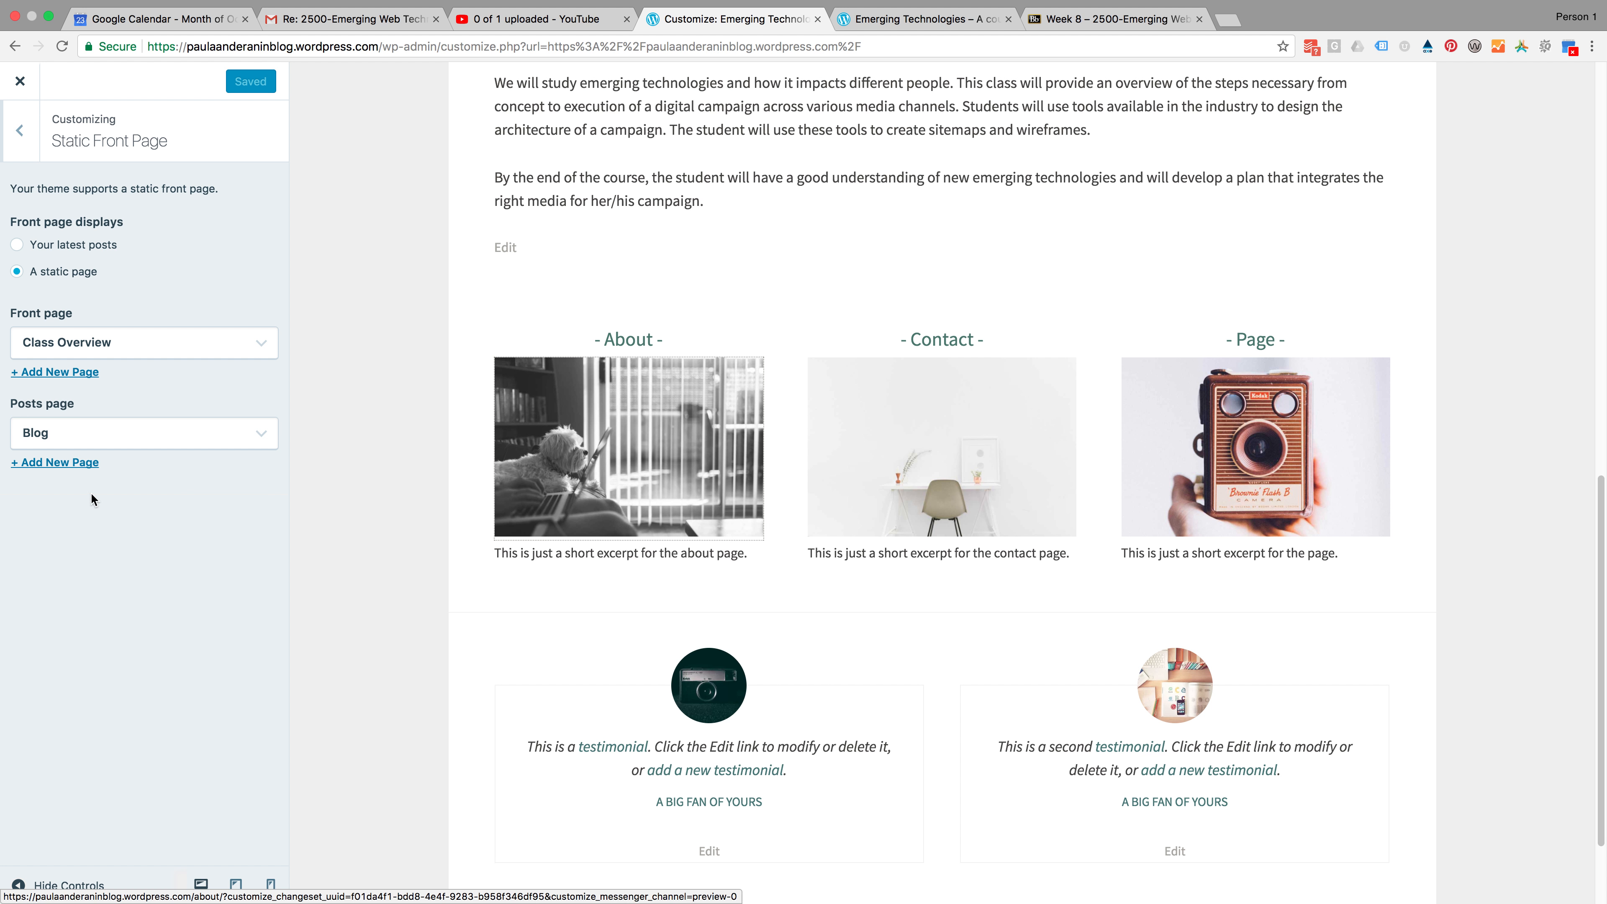
# Browse the Customizer's Featured Content and Content Options panels
pyautogui.click(17, 139)
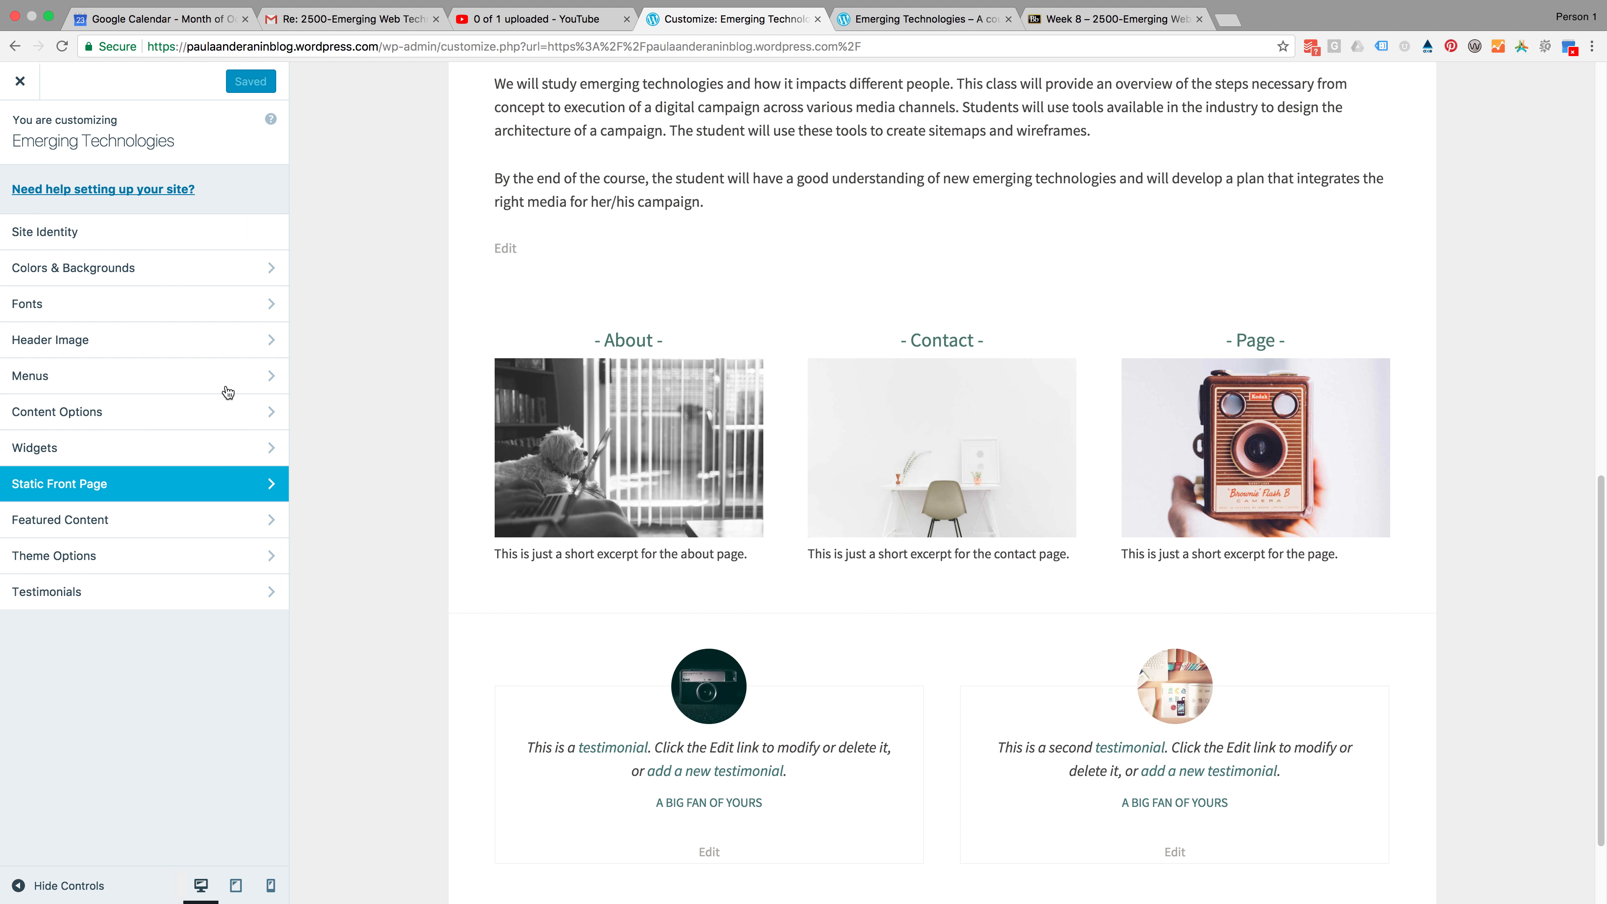
pyautogui.click(112, 526)
pyautogui.click(9, 136)
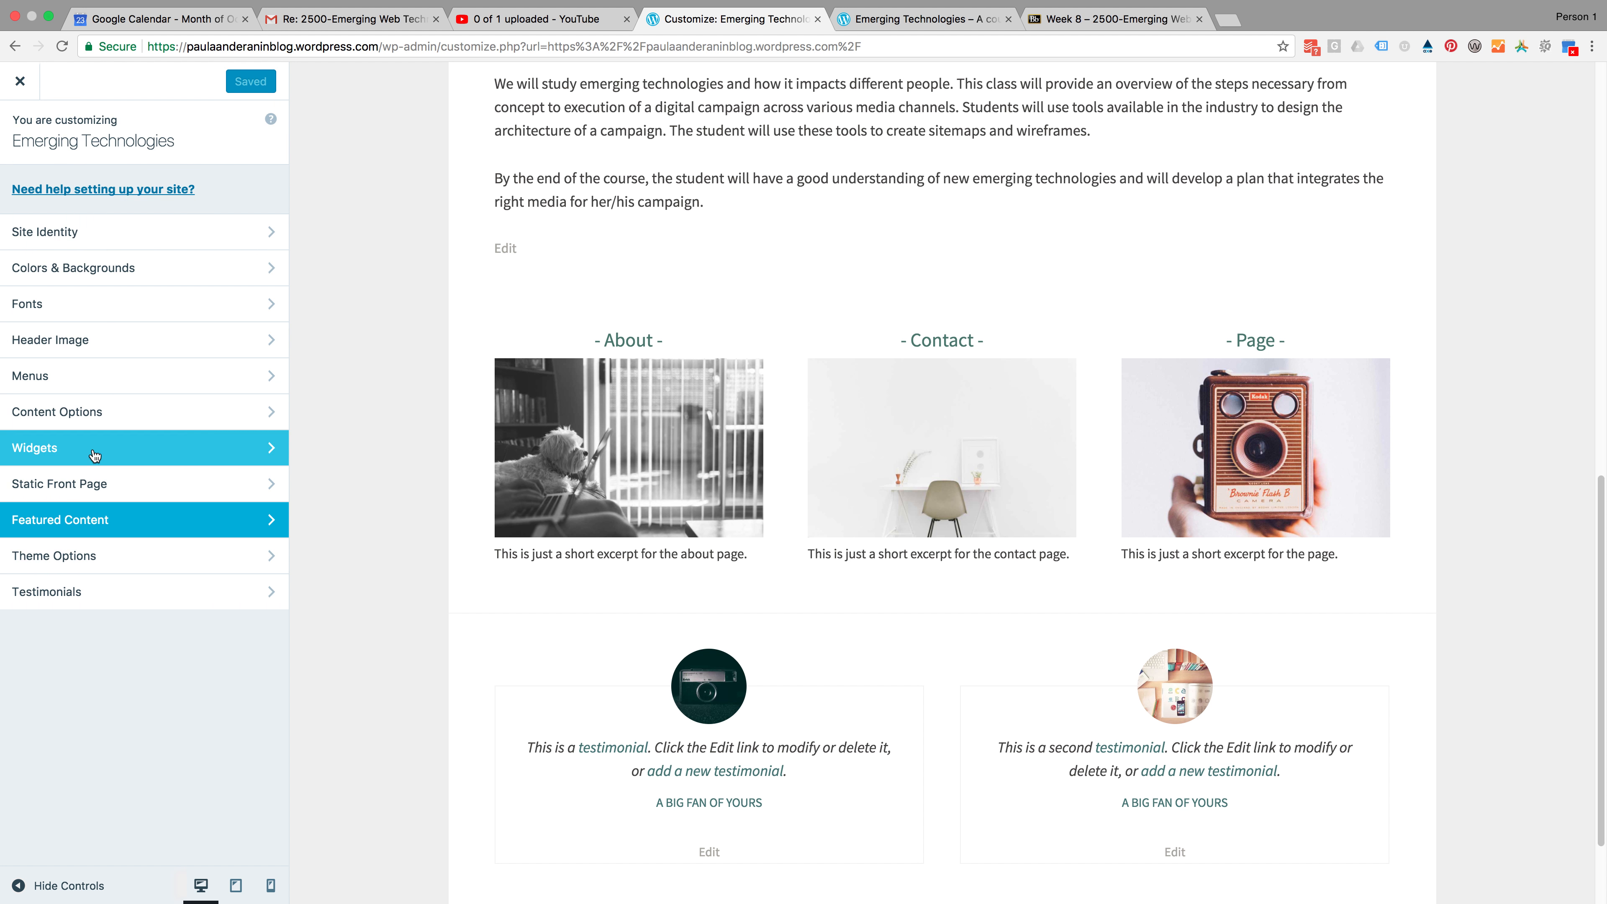
pyautogui.click(61, 415)
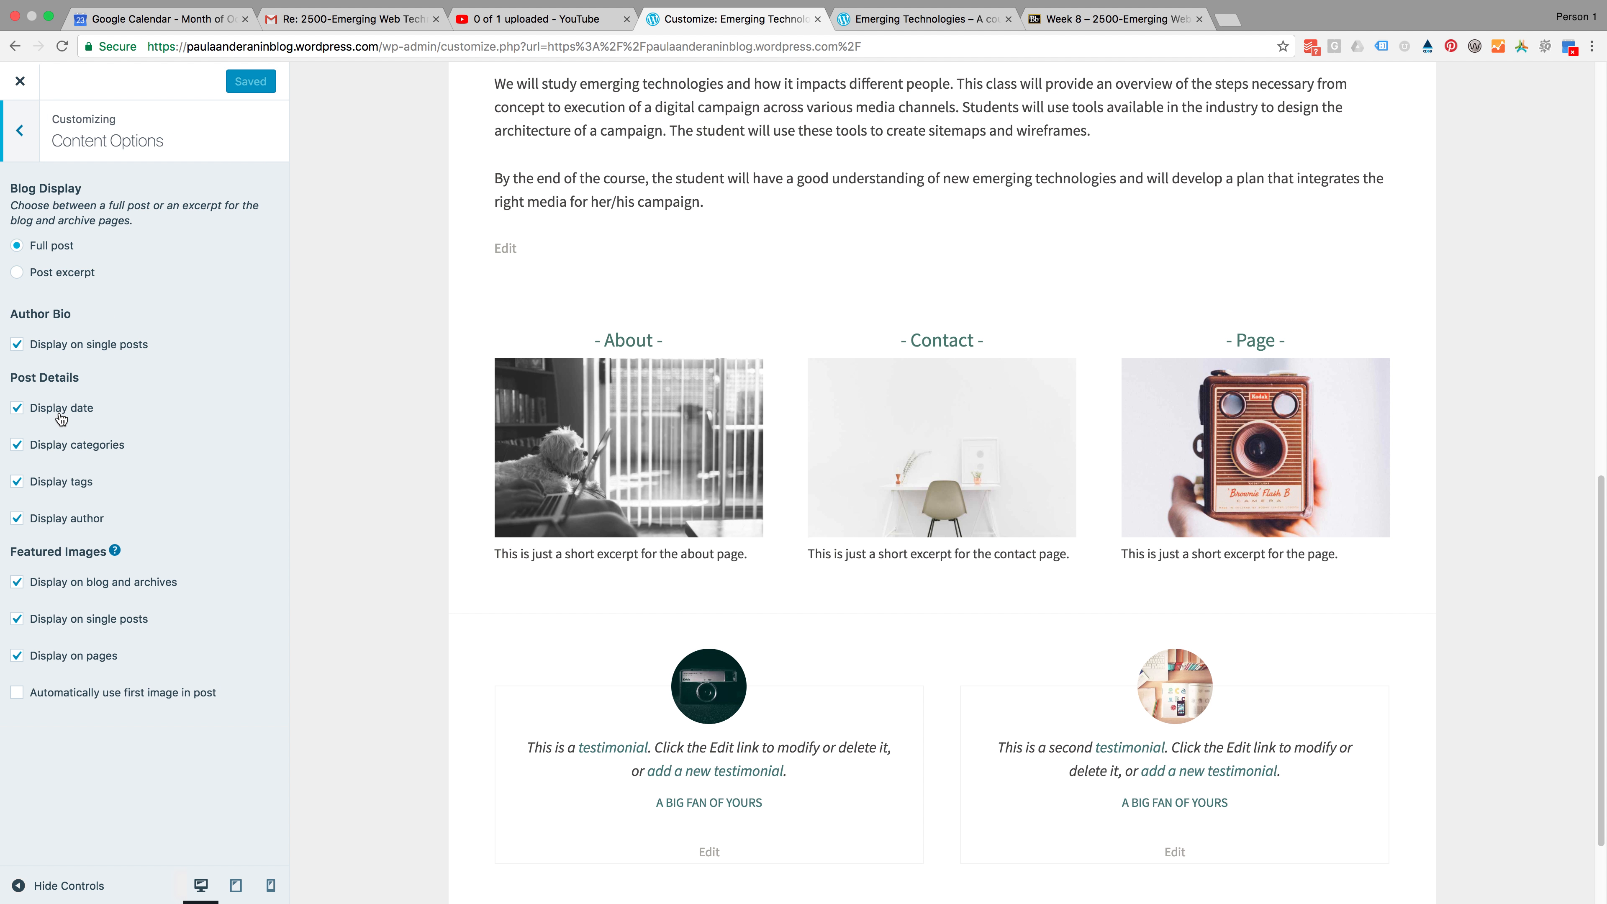
pyautogui.click(20, 131)
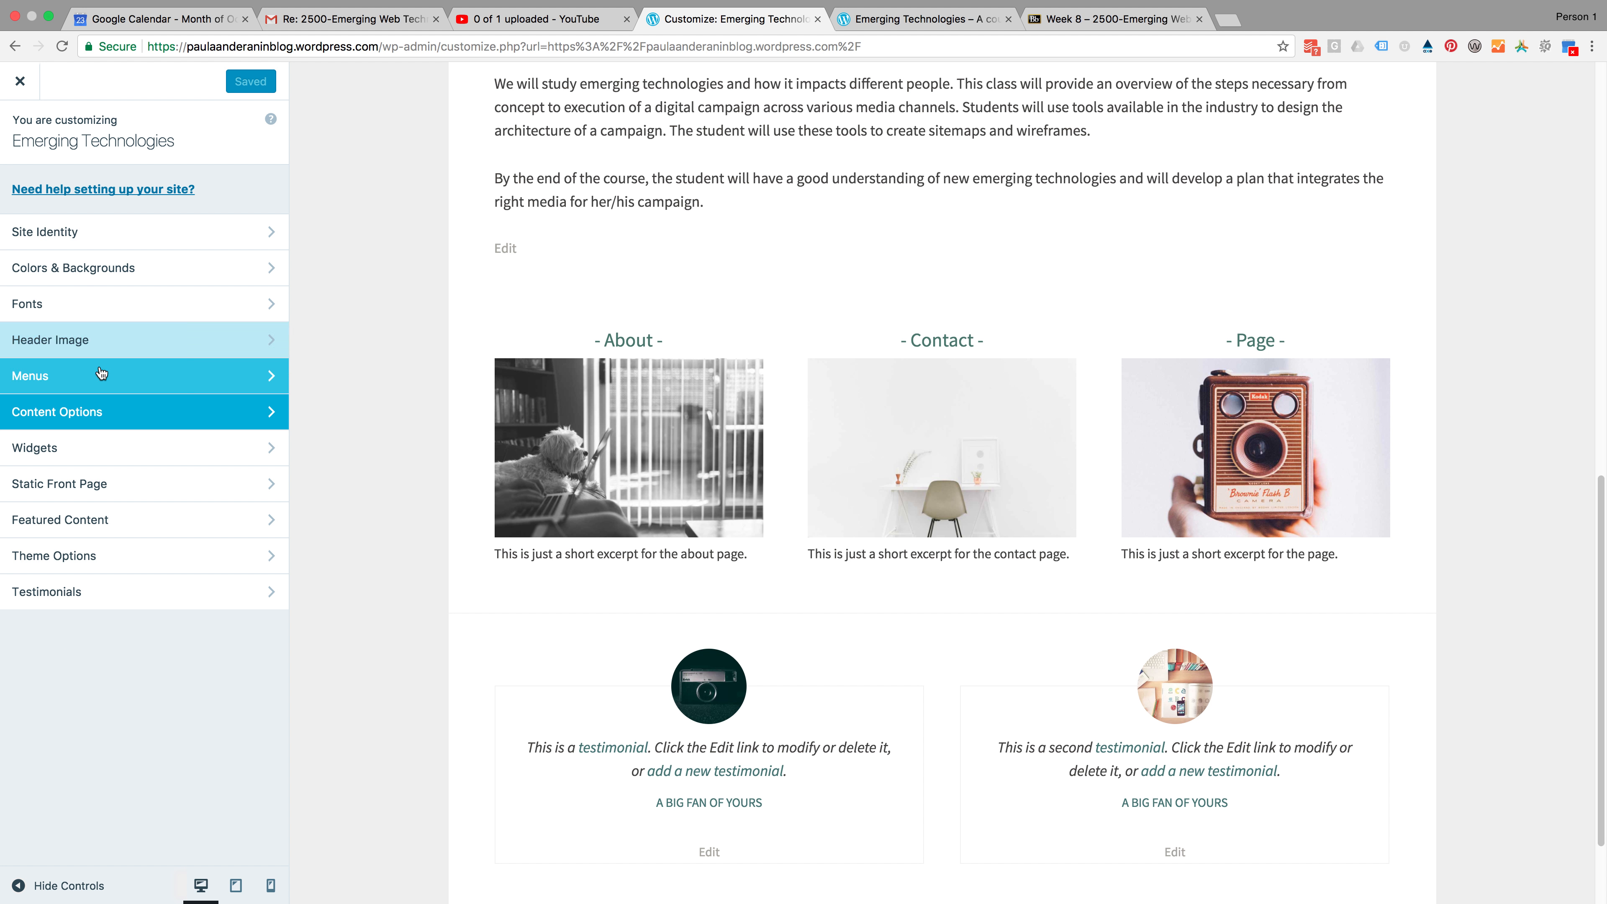
# Clear all three front page featured pages in Theme Options and publish the change
pyautogui.click(102, 557)
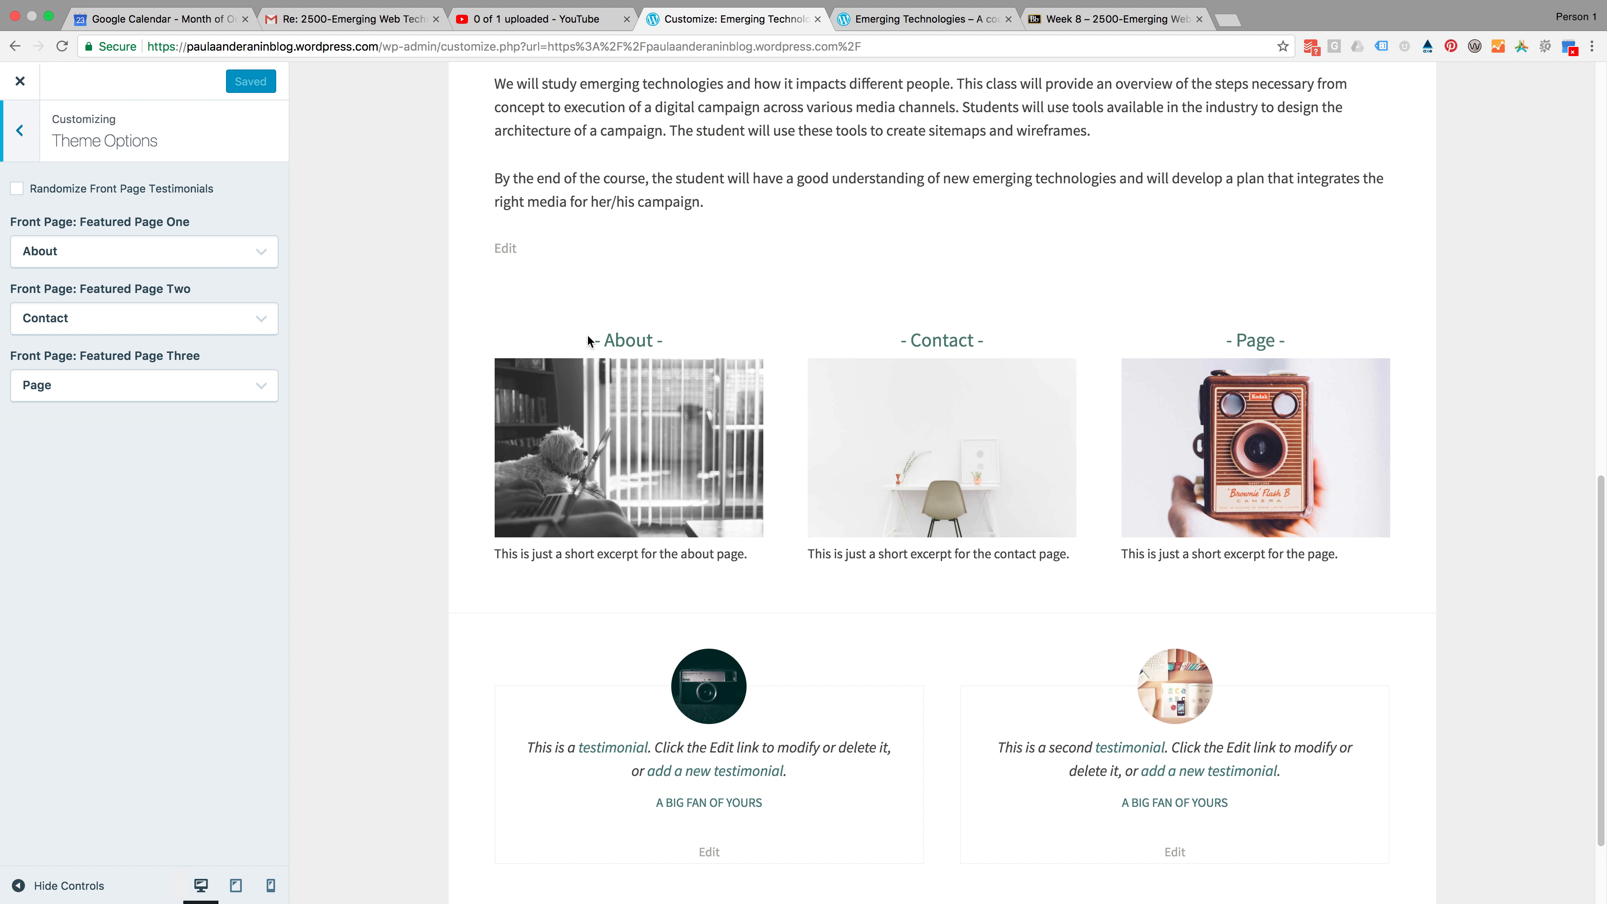
pyautogui.click(261, 258)
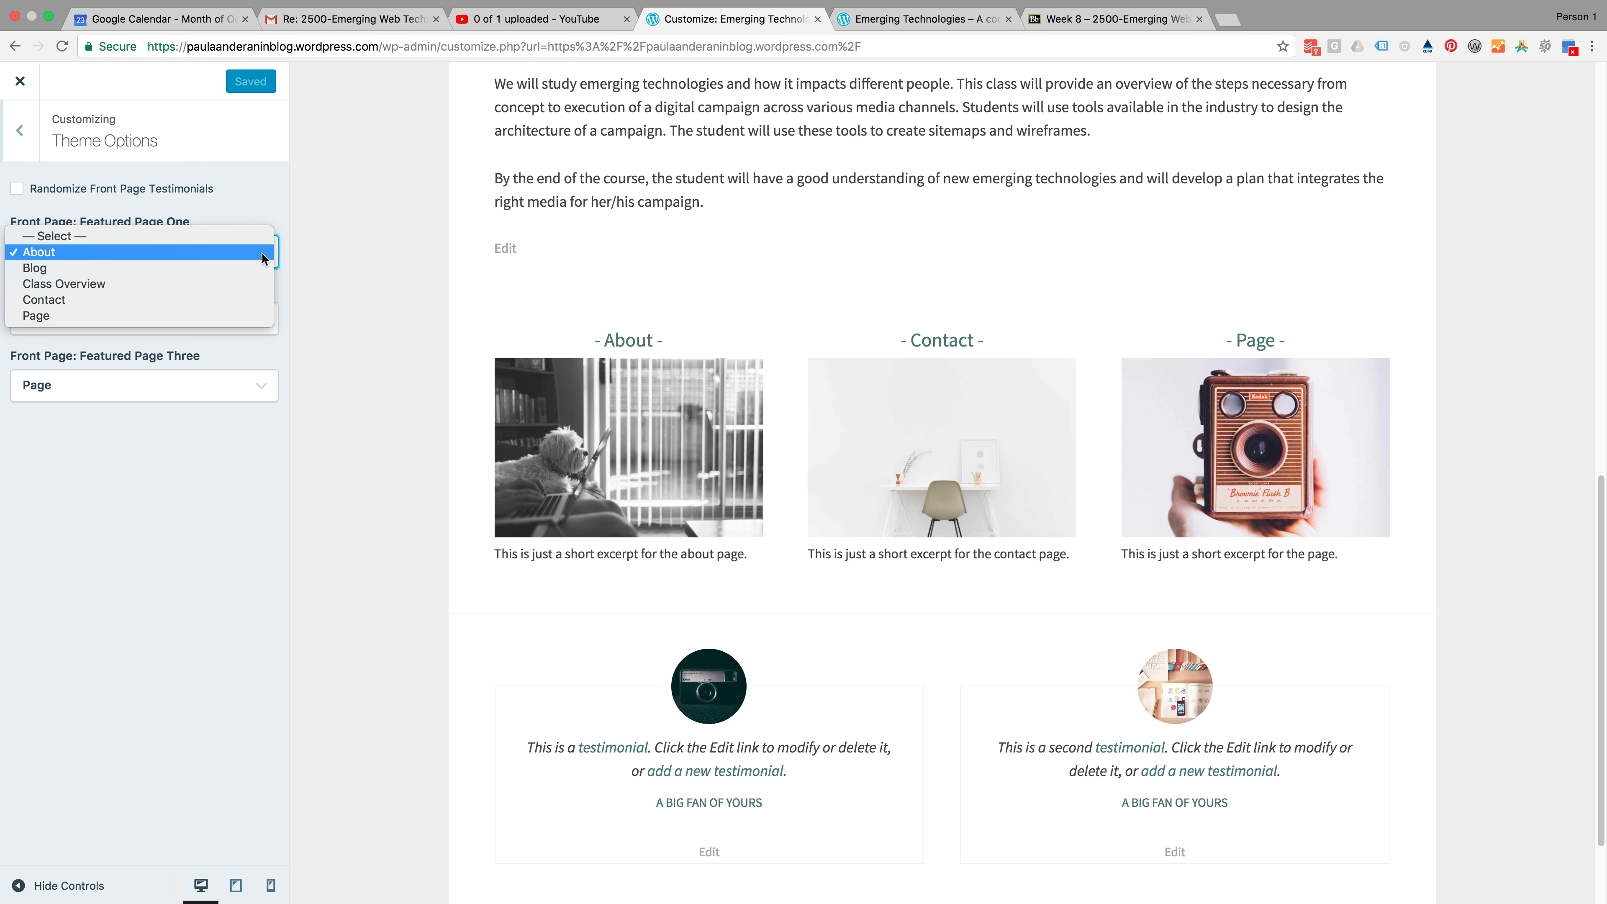
pyautogui.click(306, 216)
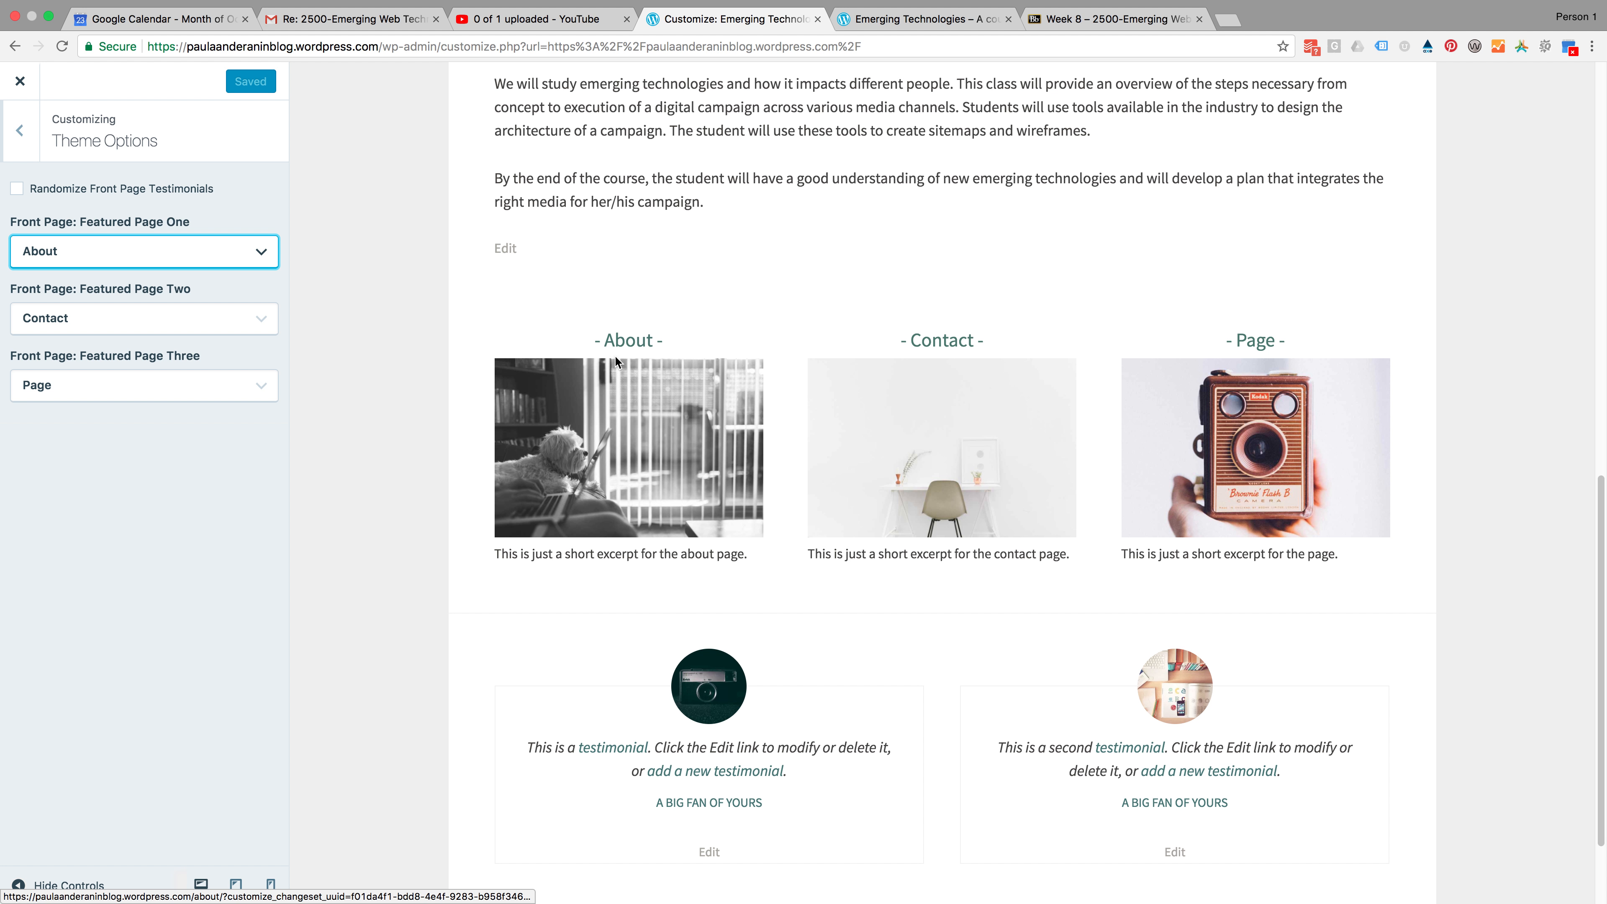
pyautogui.click(624, 347)
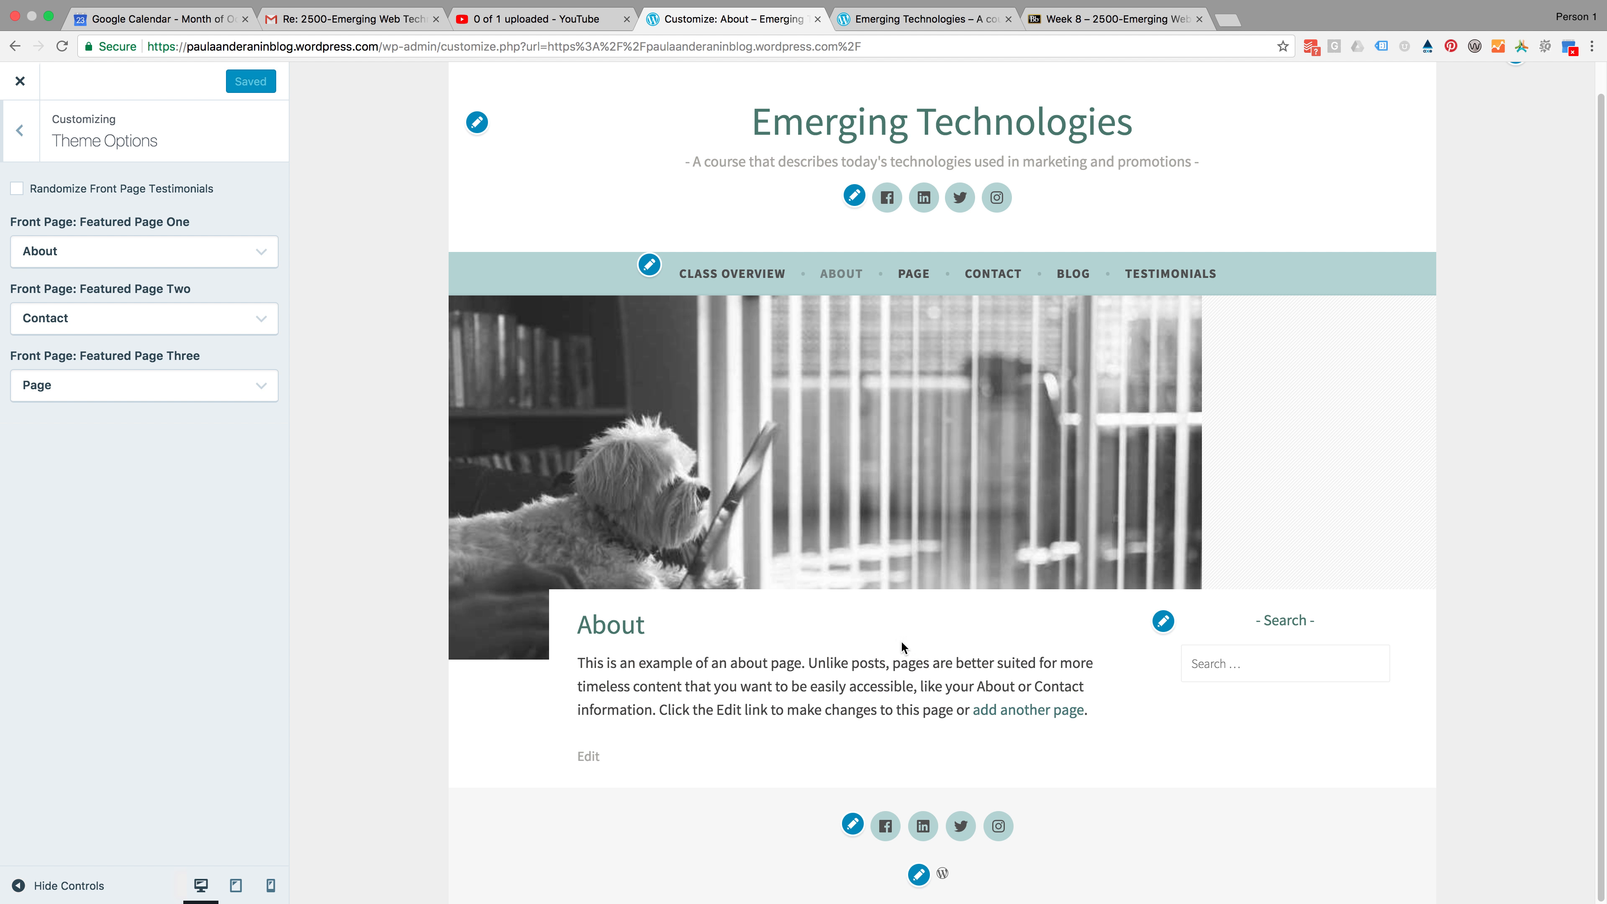
pyautogui.click(84, 256)
pyautogui.click(130, 315)
pyautogui.click(120, 319)
pyautogui.click(95, 254)
pyautogui.click(101, 386)
pyautogui.click(90, 306)
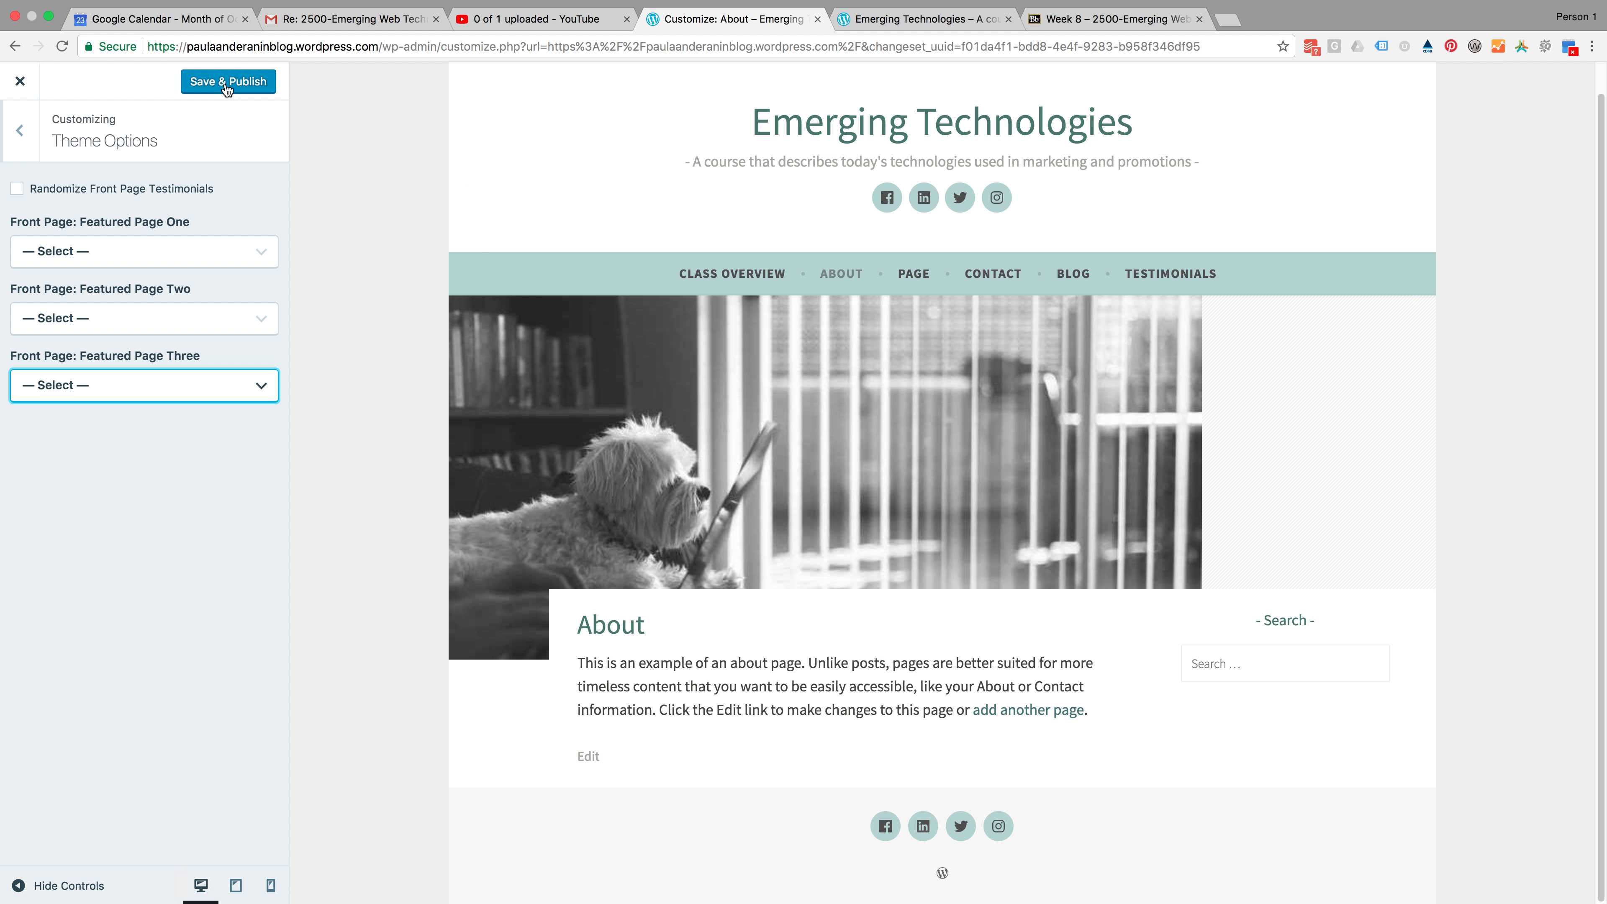
pyautogui.click(226, 81)
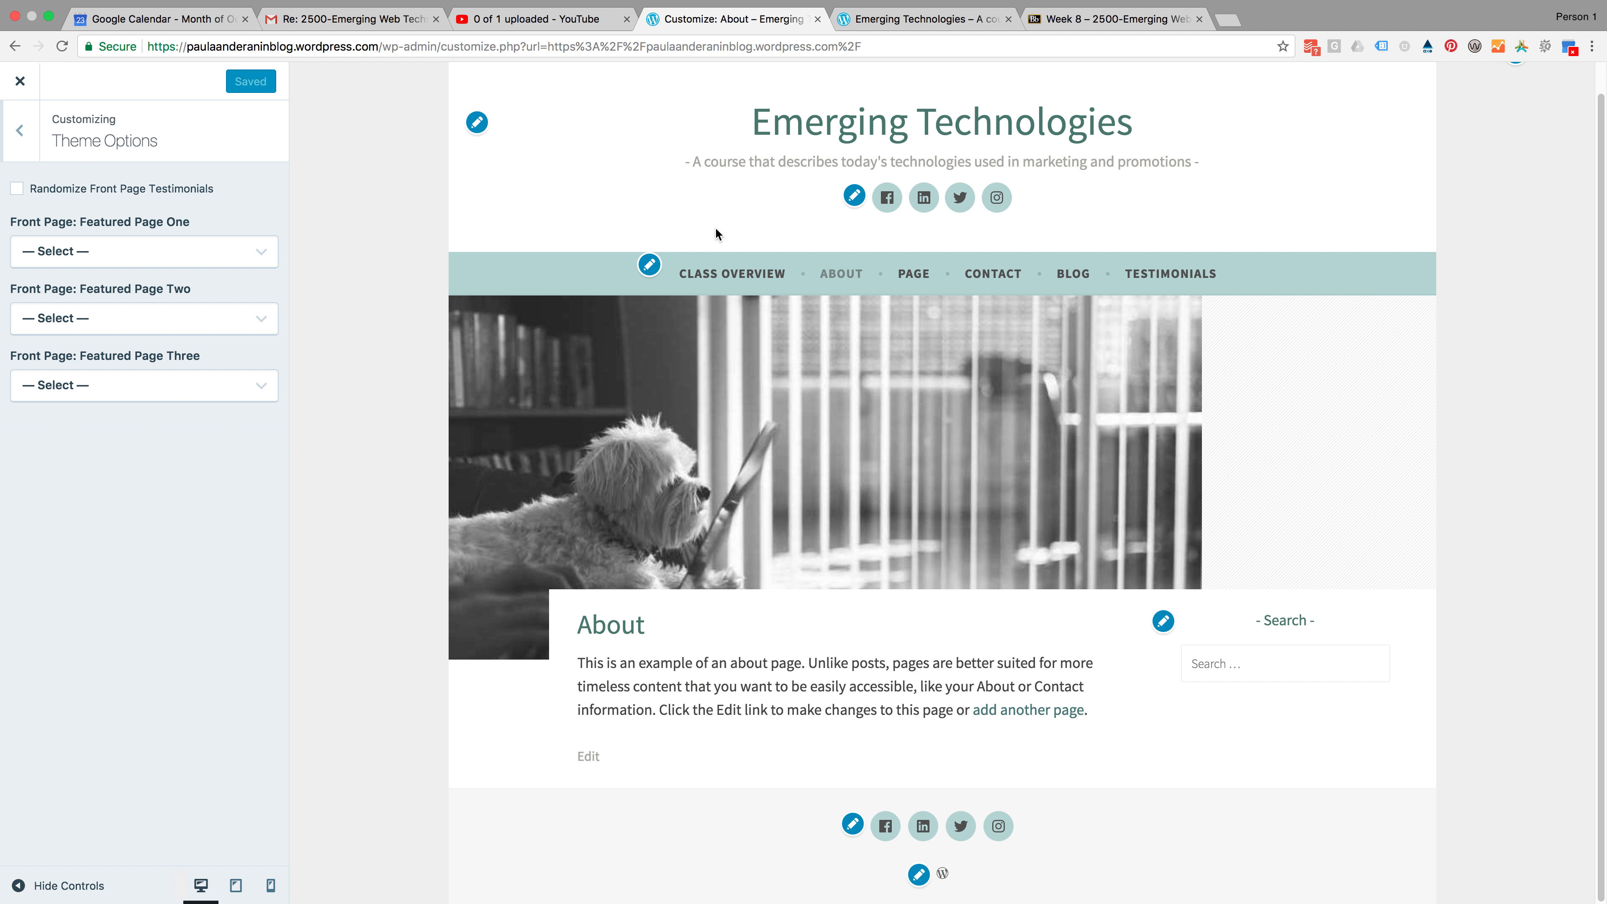
# Review the front page preview and the Testimonials panel in the Customizer
pyautogui.click(753, 276)
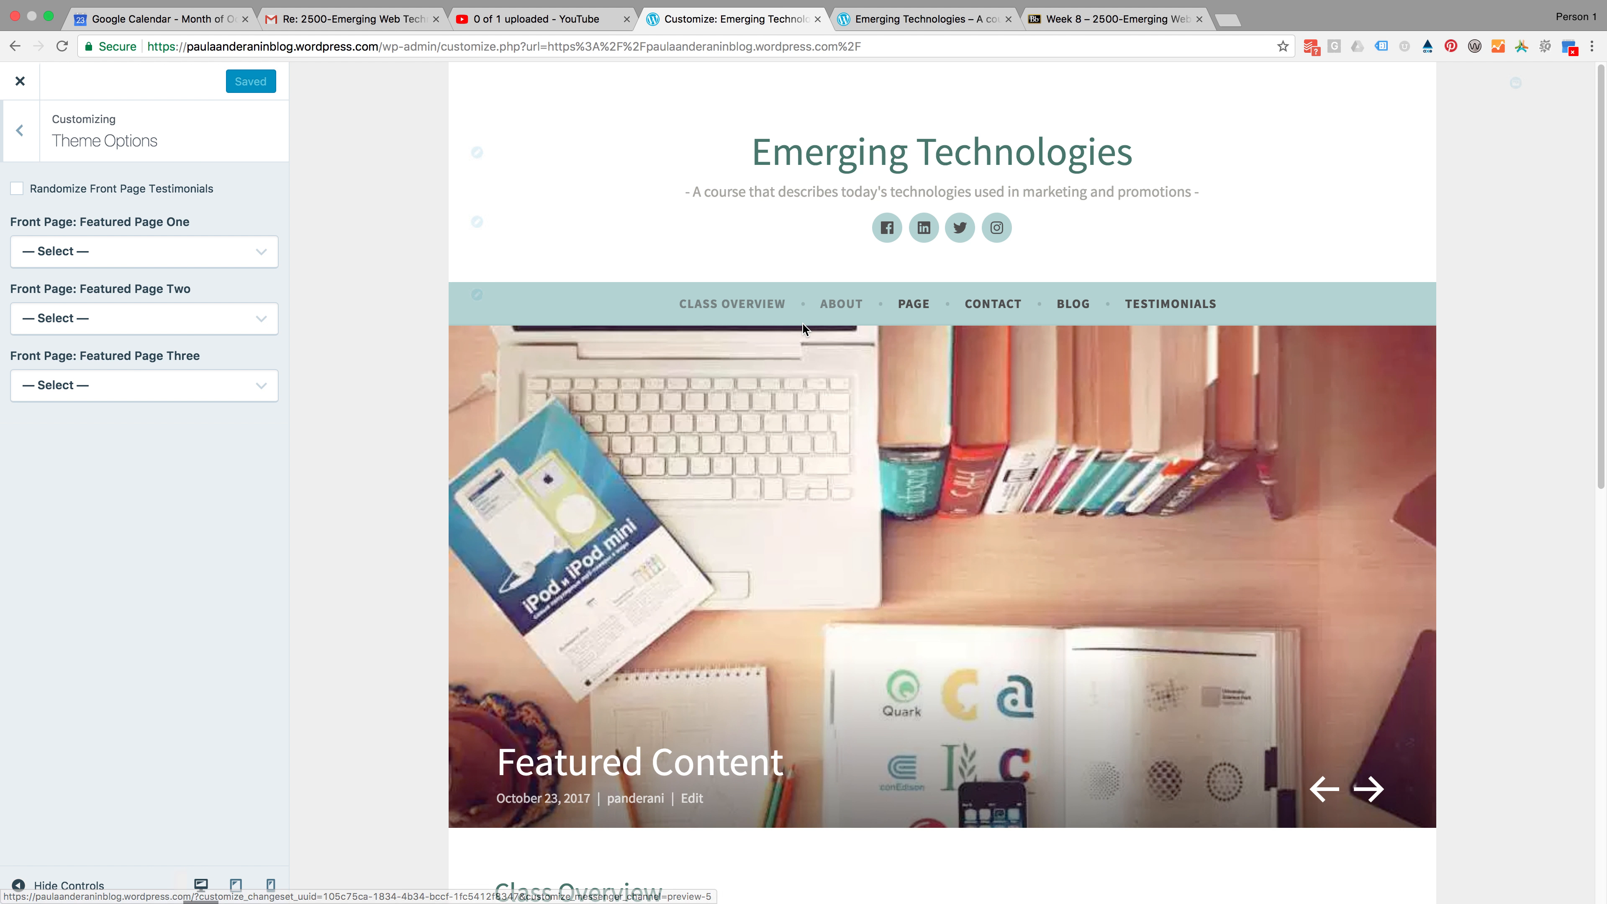
pyautogui.scroll(-7, 894, 579)
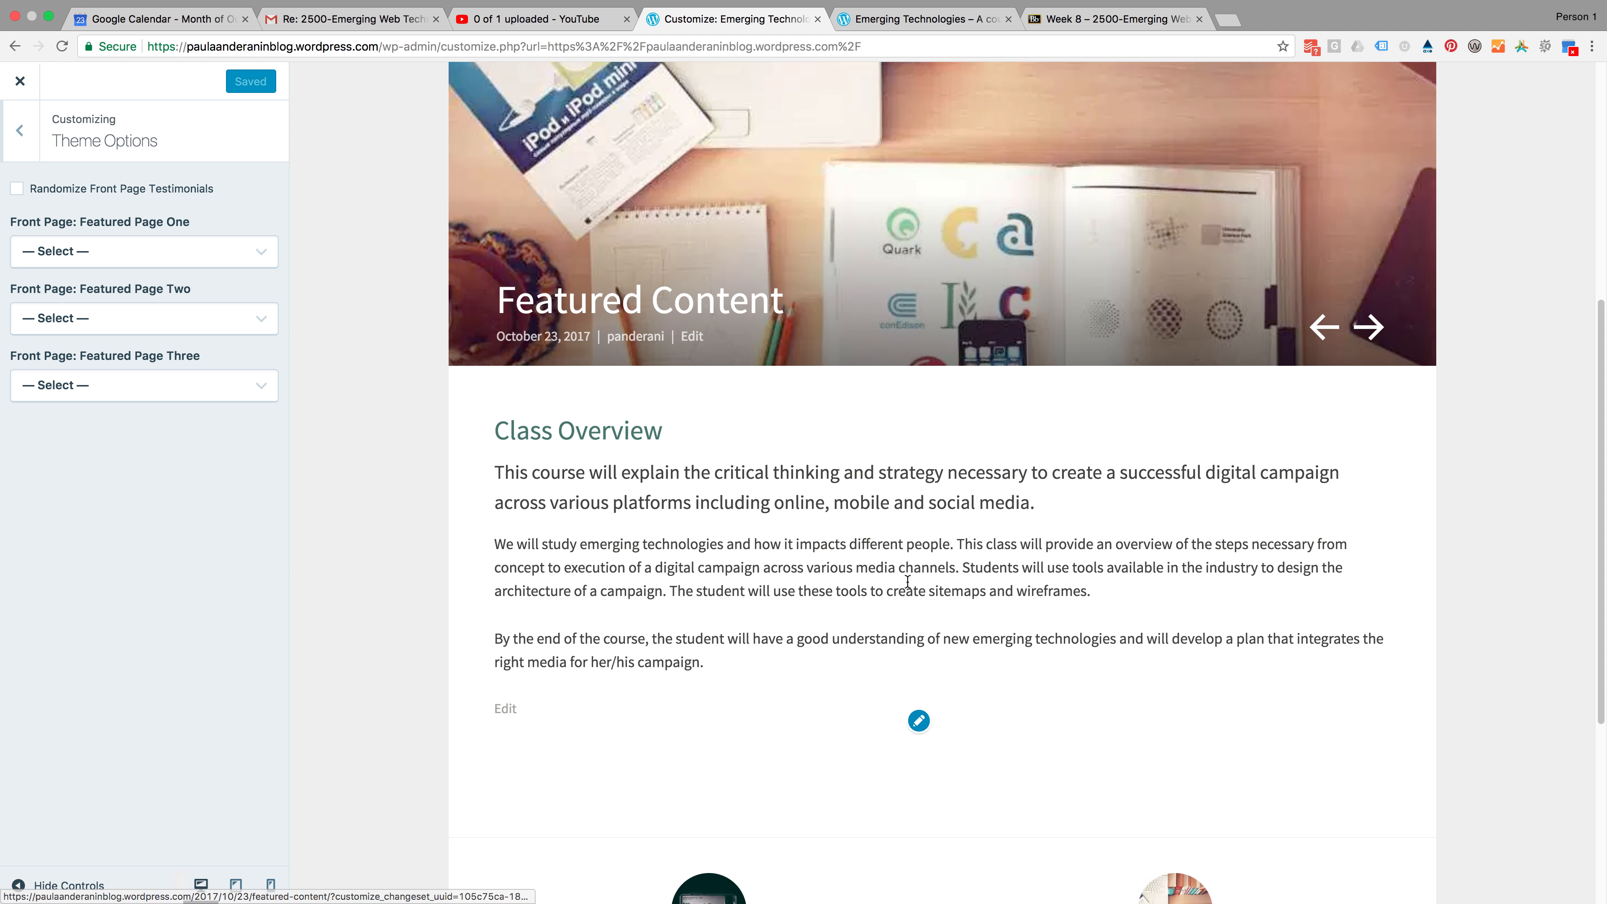
pyautogui.scroll(-5, 917, 595)
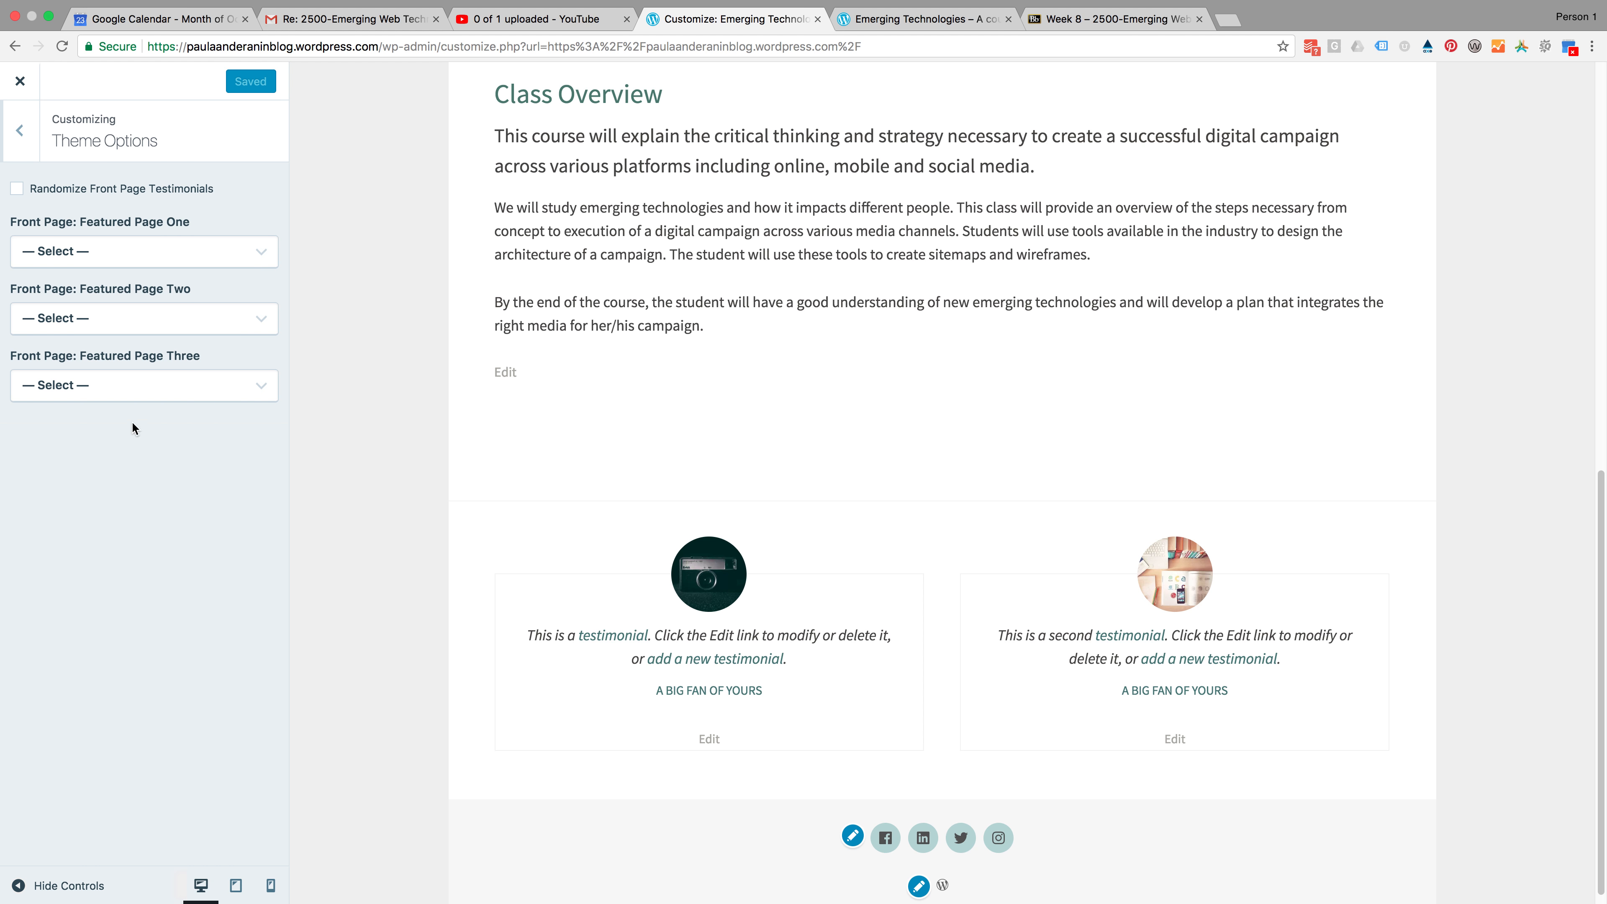
pyautogui.click(21, 139)
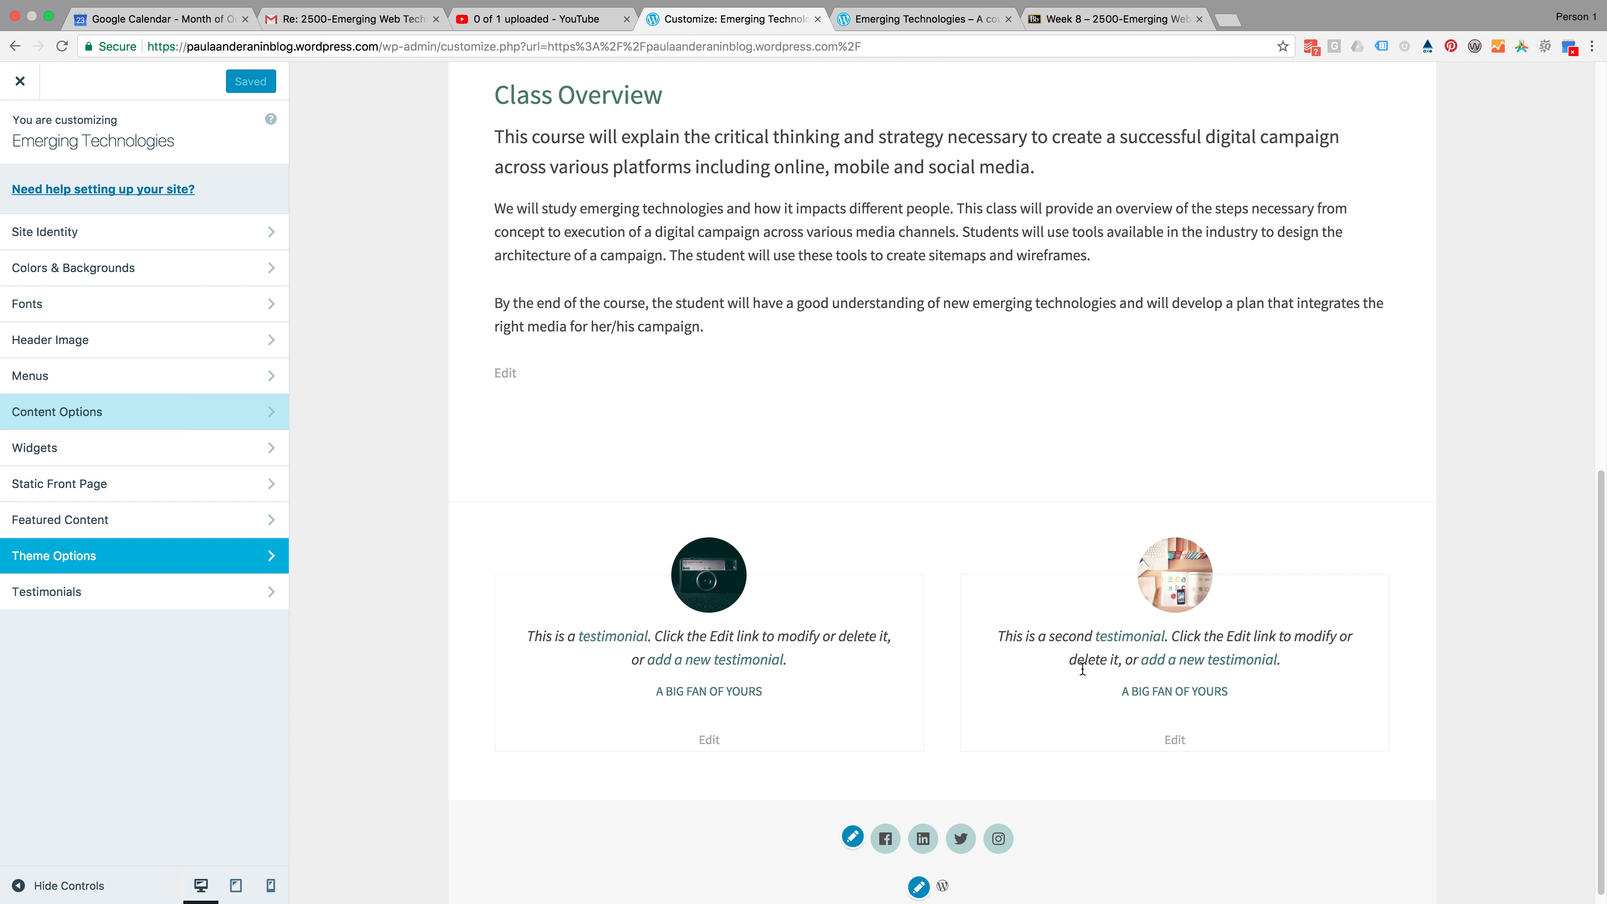
pyautogui.click(145, 601)
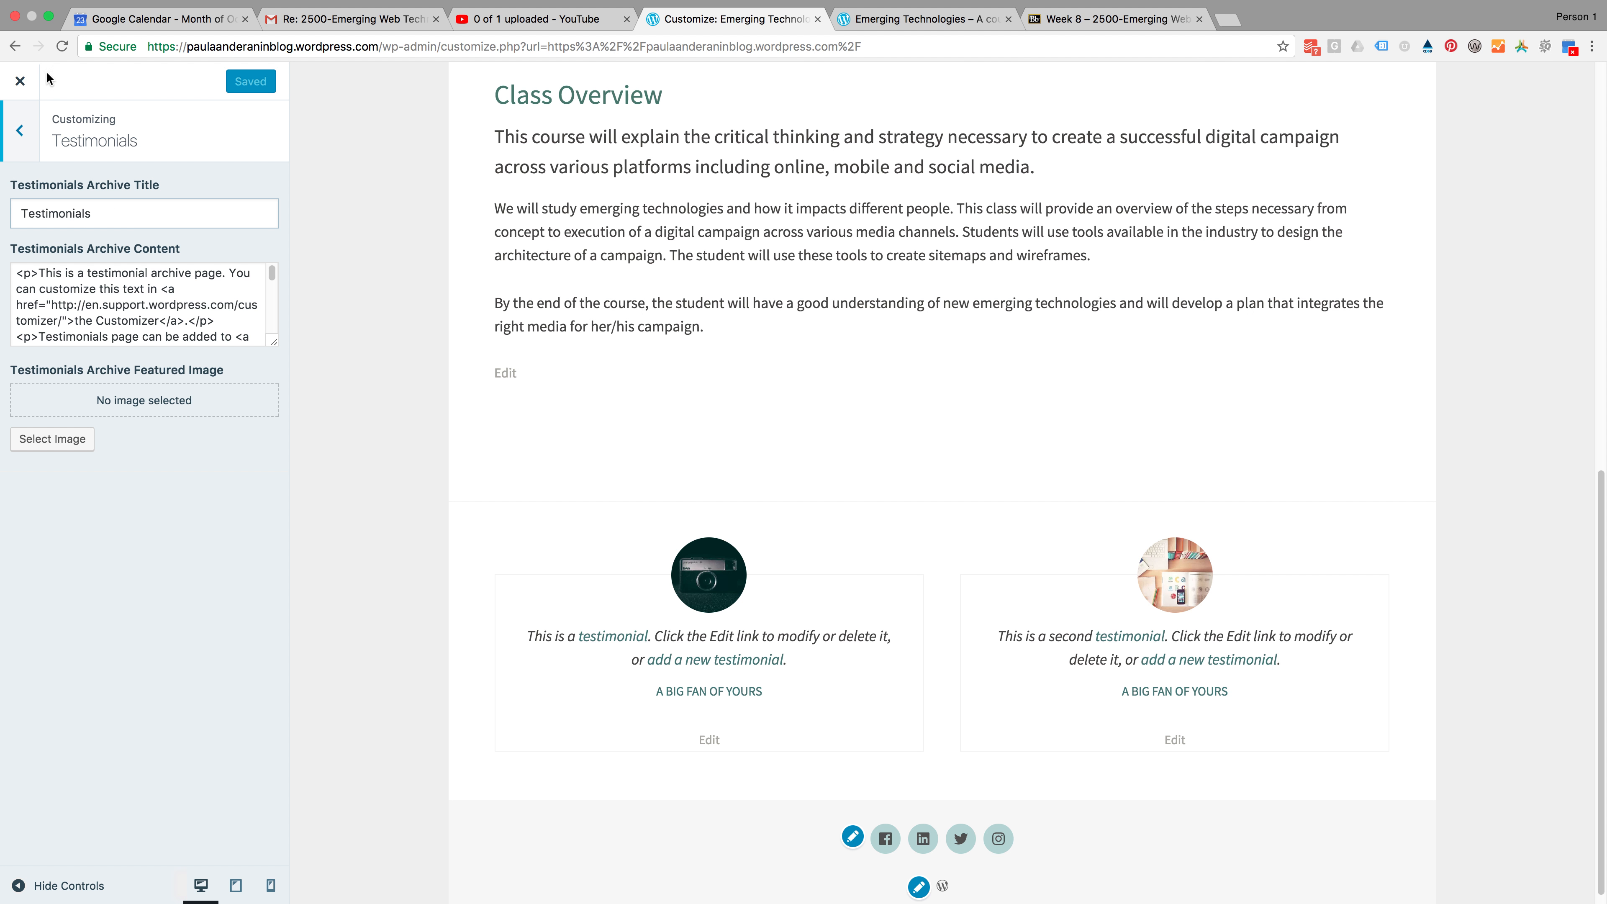
pyautogui.click(19, 131)
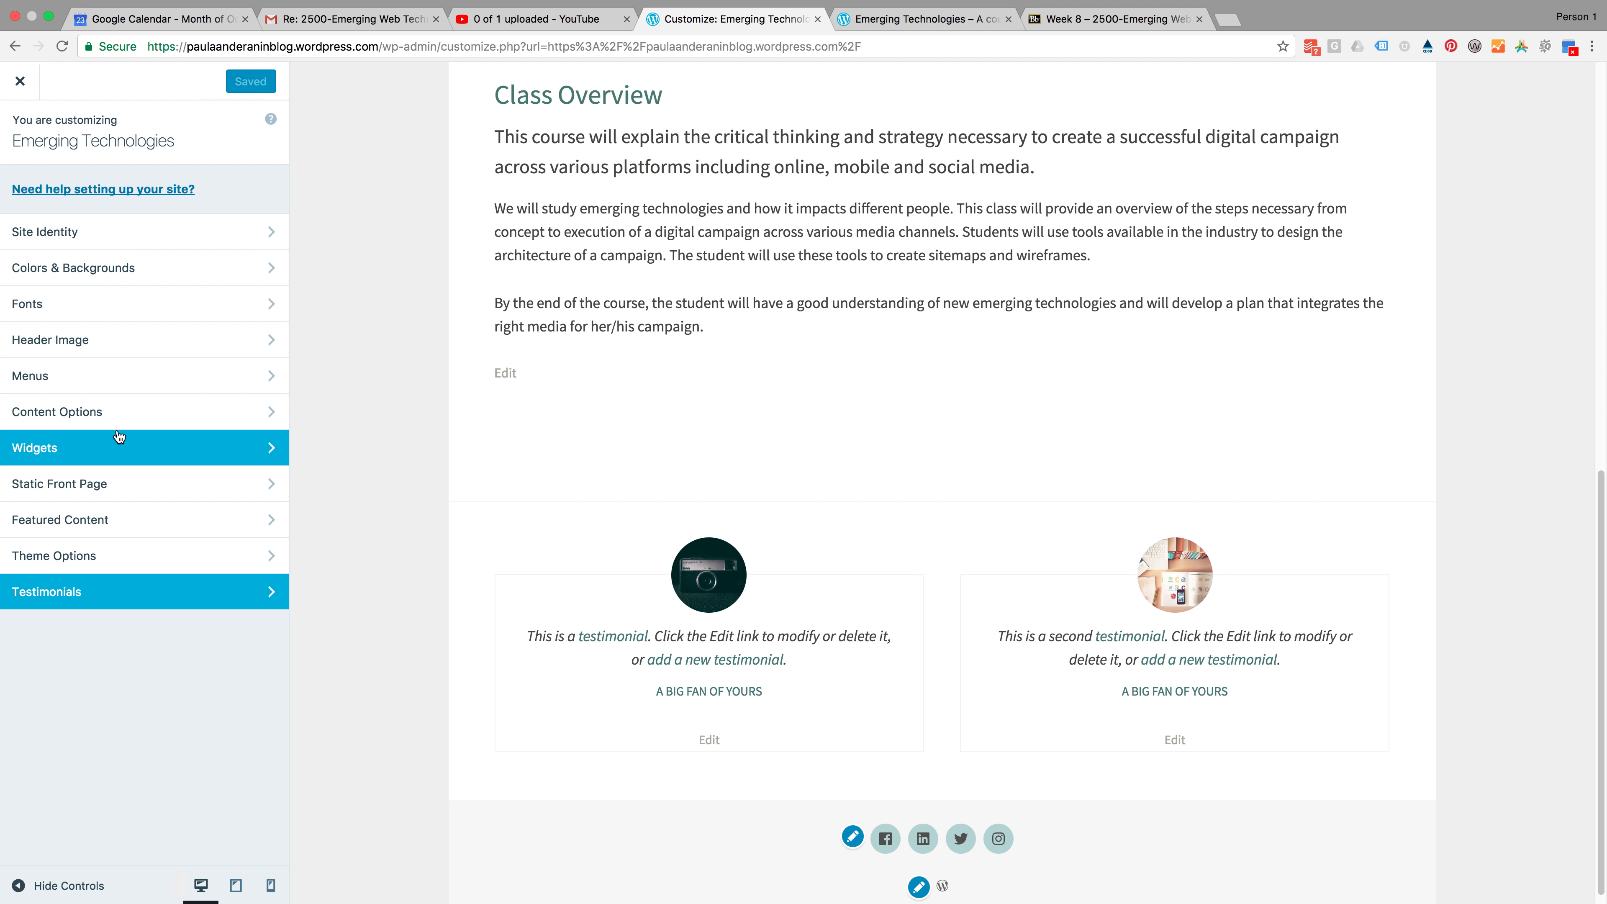
pyautogui.scroll(3, 952, 404)
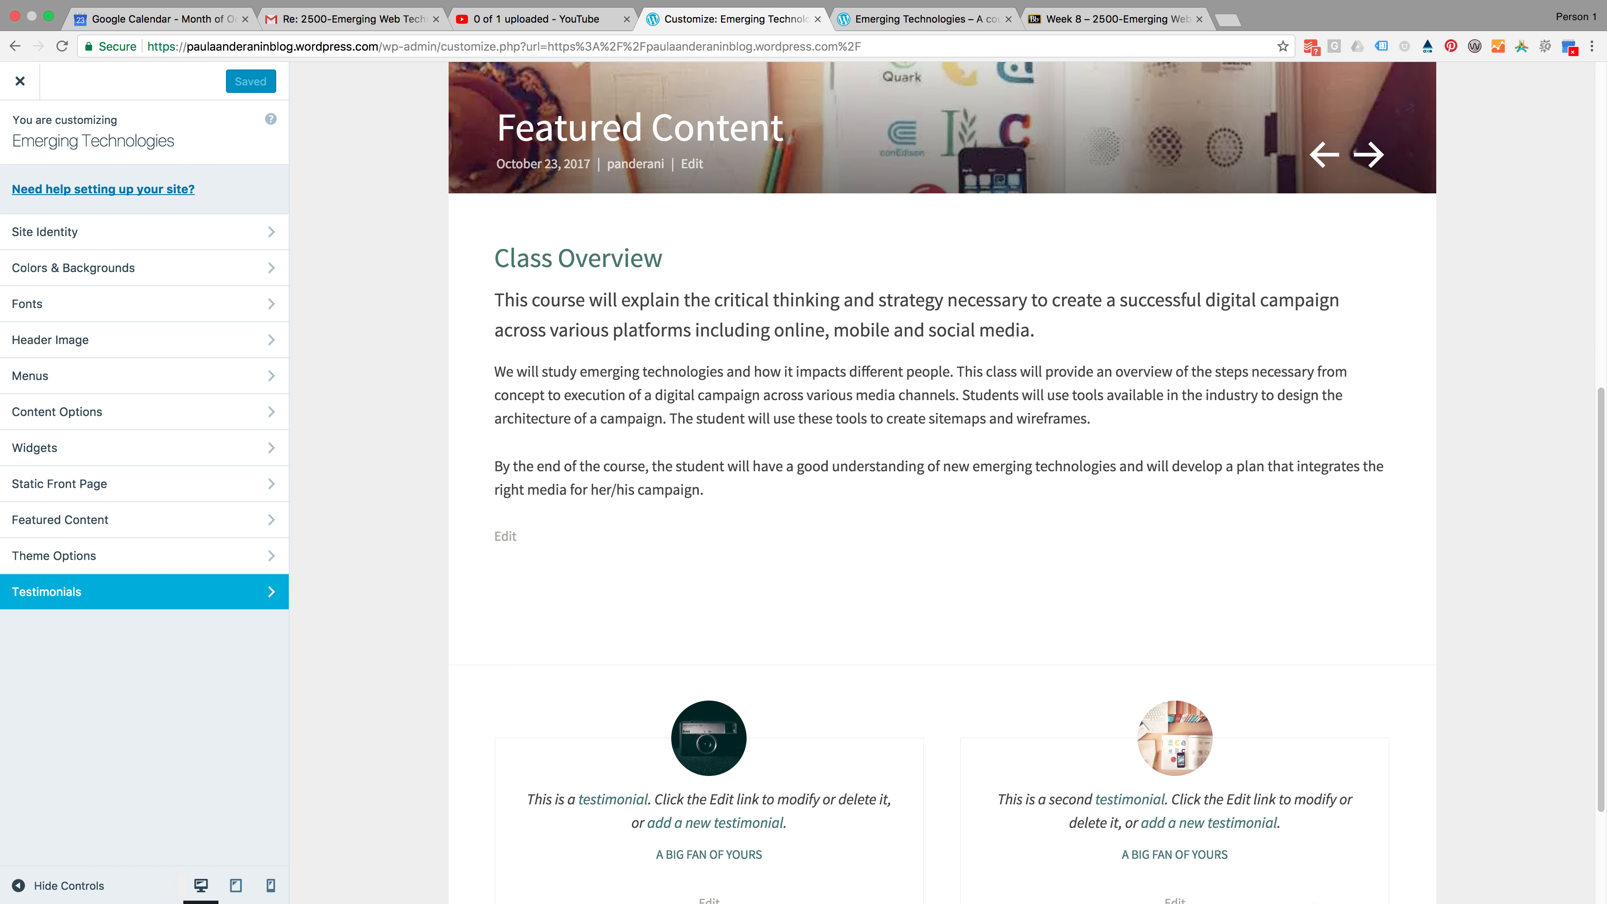
pyautogui.click(1195, 874)
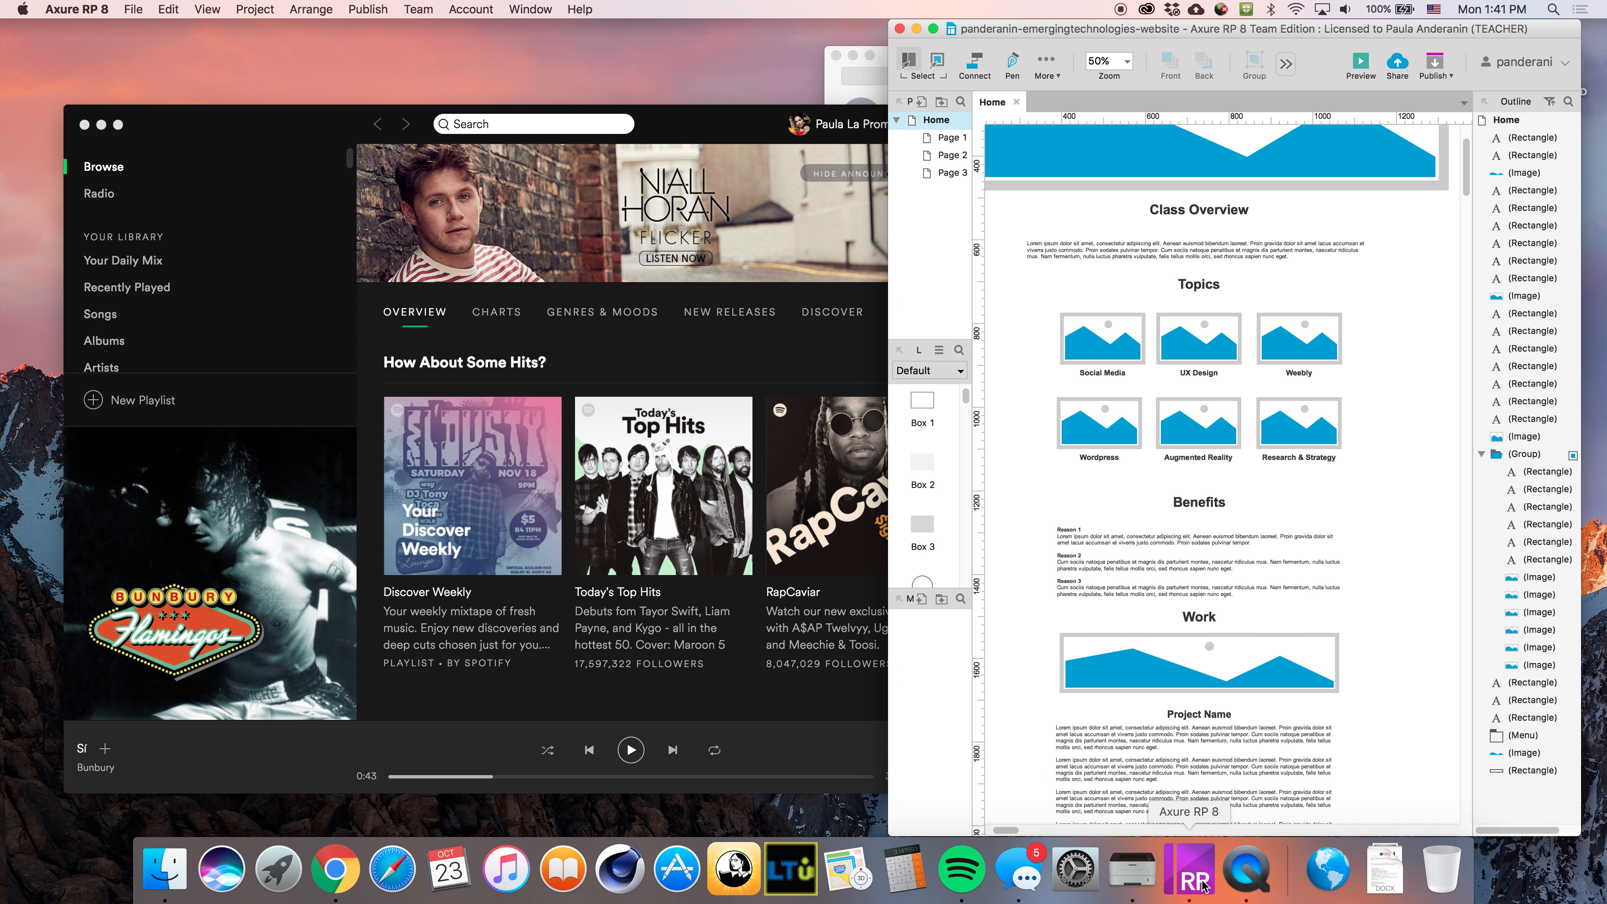
pyautogui.click(85, 125)
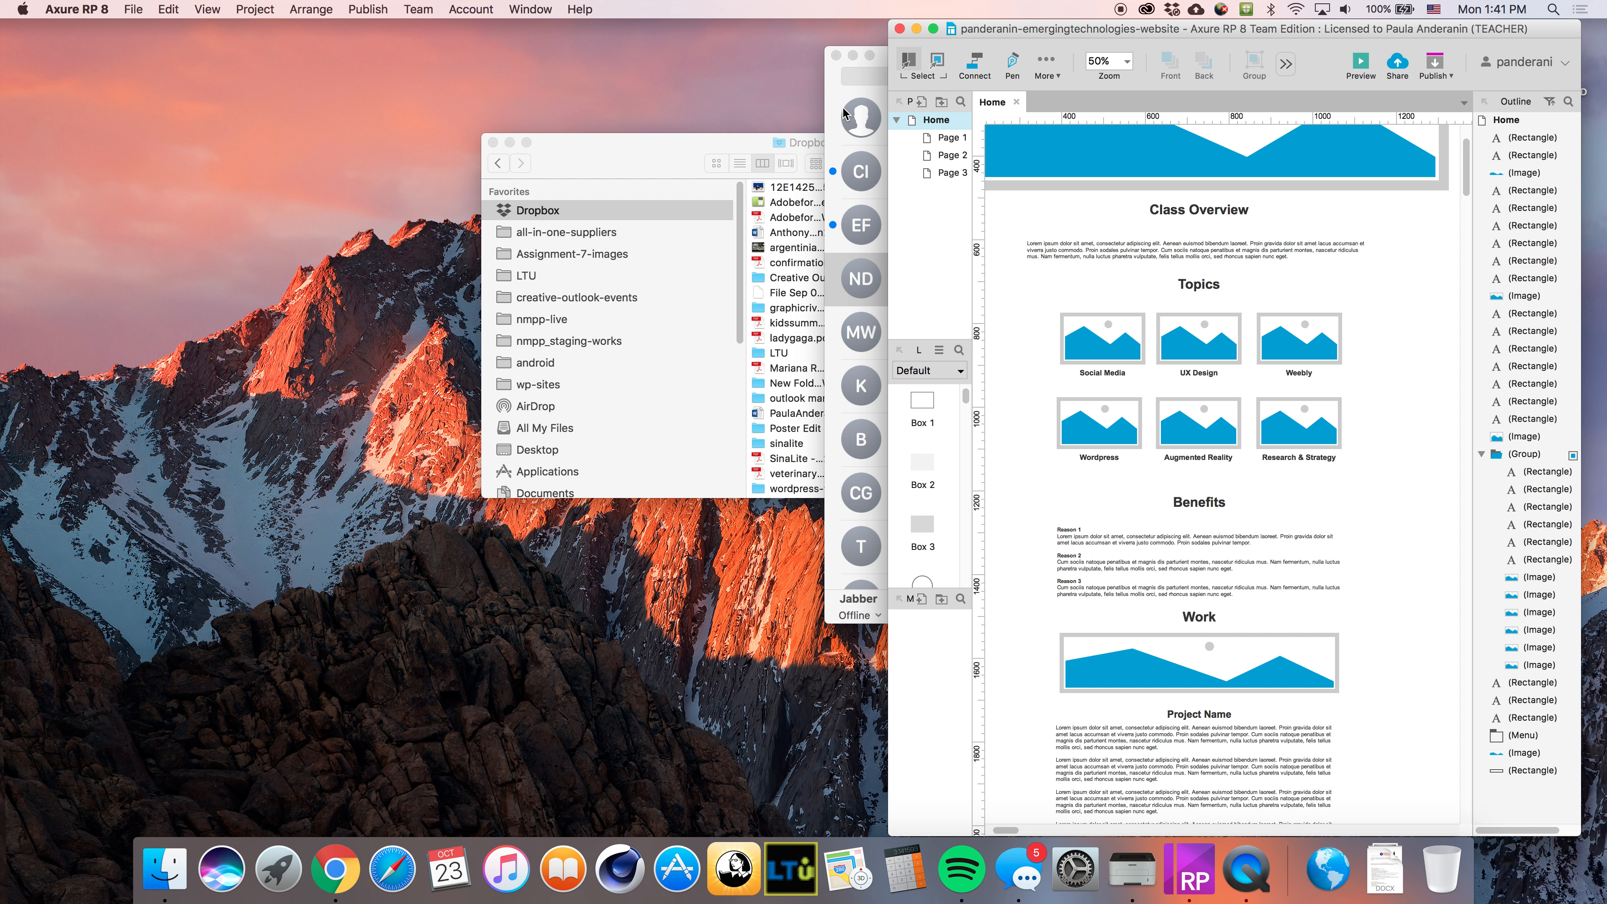
pyautogui.click(836, 57)
pyautogui.click(493, 143)
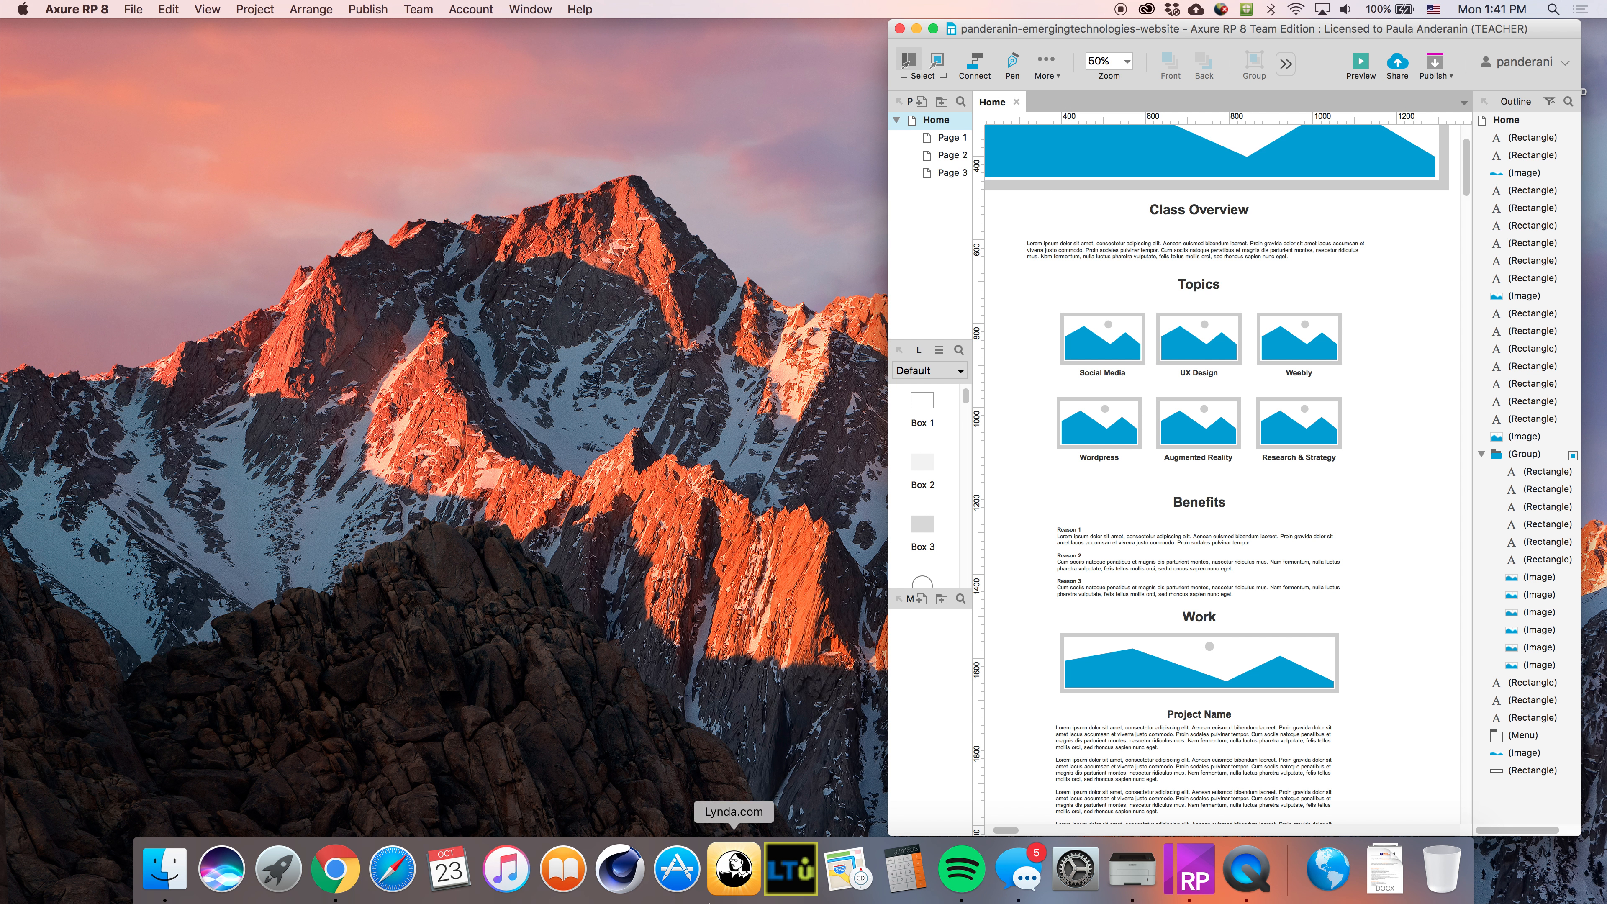
pyautogui.click(345, 882)
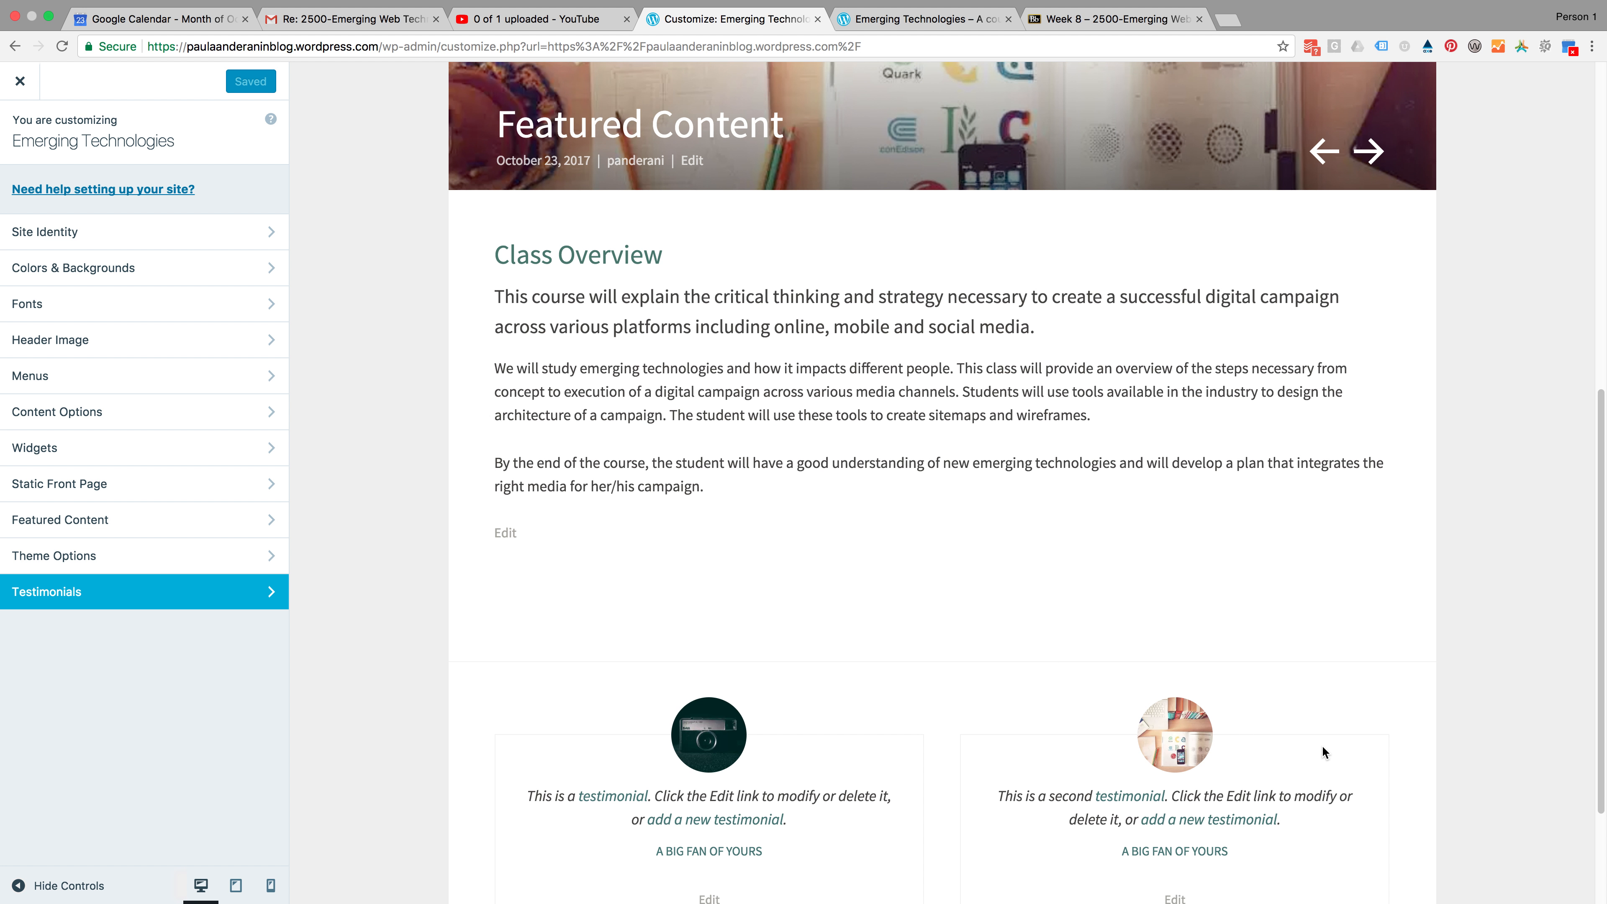
# Open the Class Overview page for editing from the front page preview
pyautogui.scroll(-3, 1328, 753)
pyautogui.scroll(10, 1294, 819)
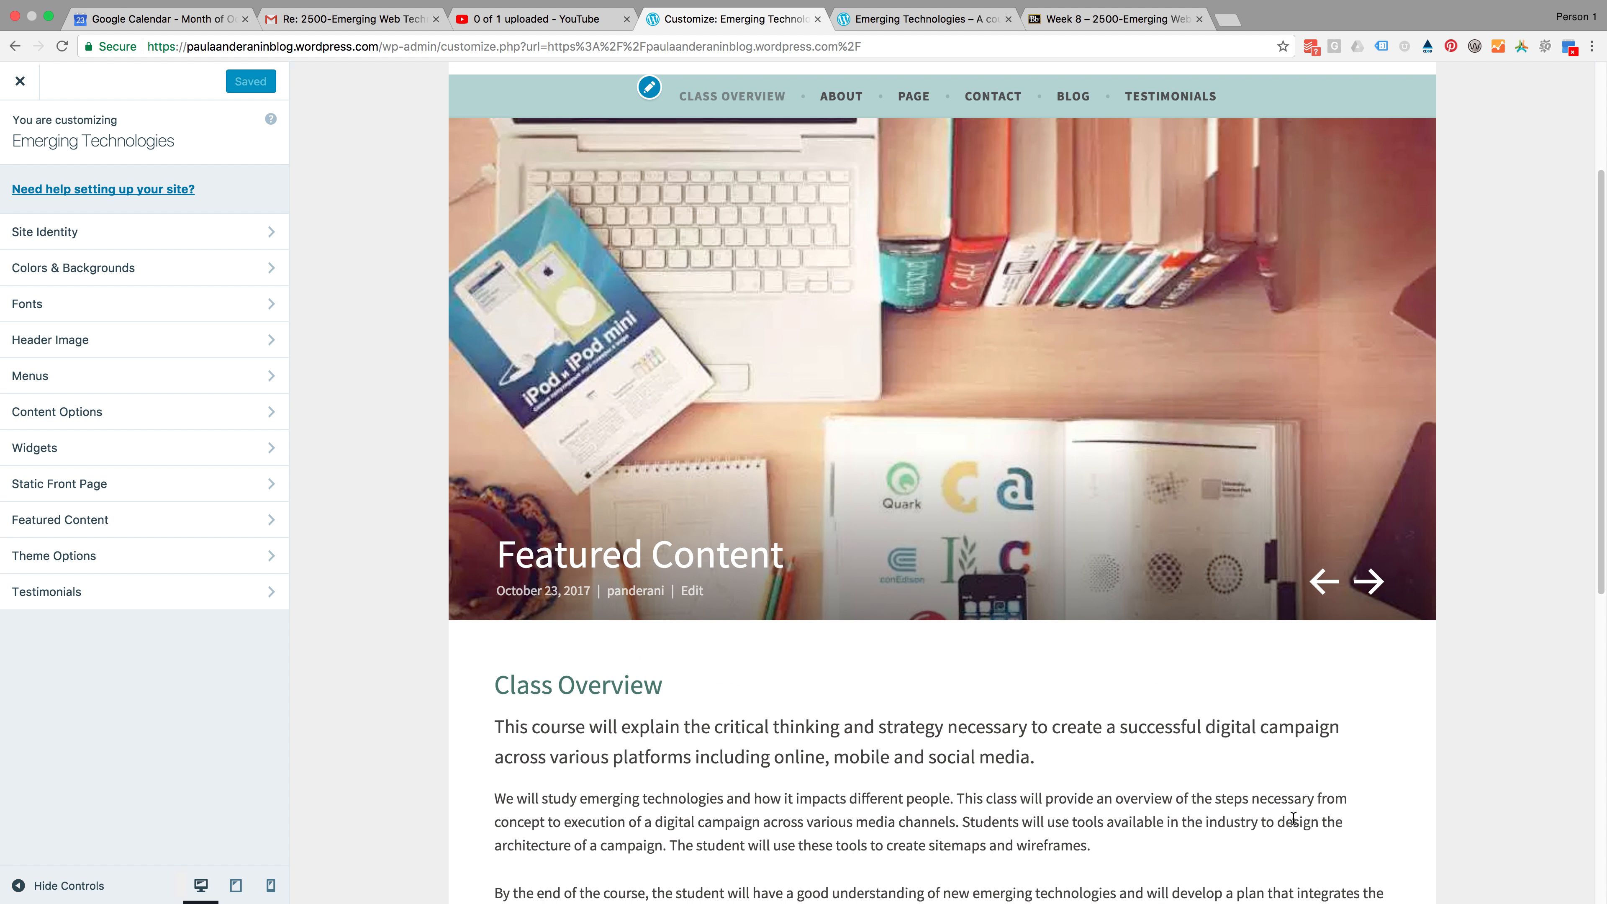
pyautogui.scroll(3, 1286, 804)
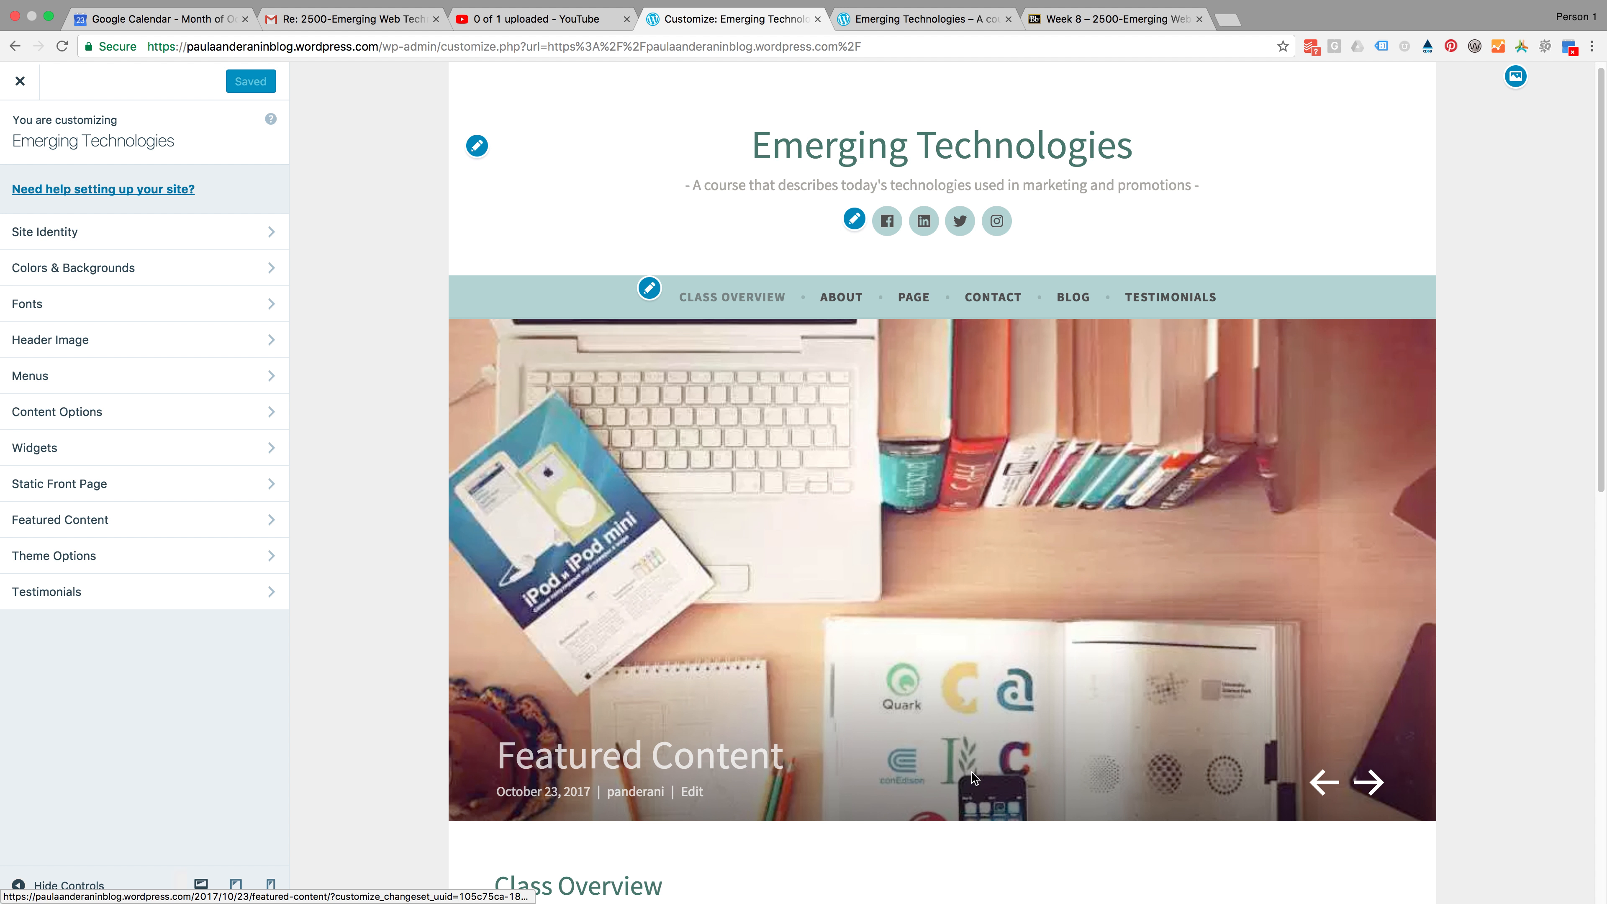
pyautogui.scroll(-3, 972, 772)
pyautogui.scroll(-10, 972, 776)
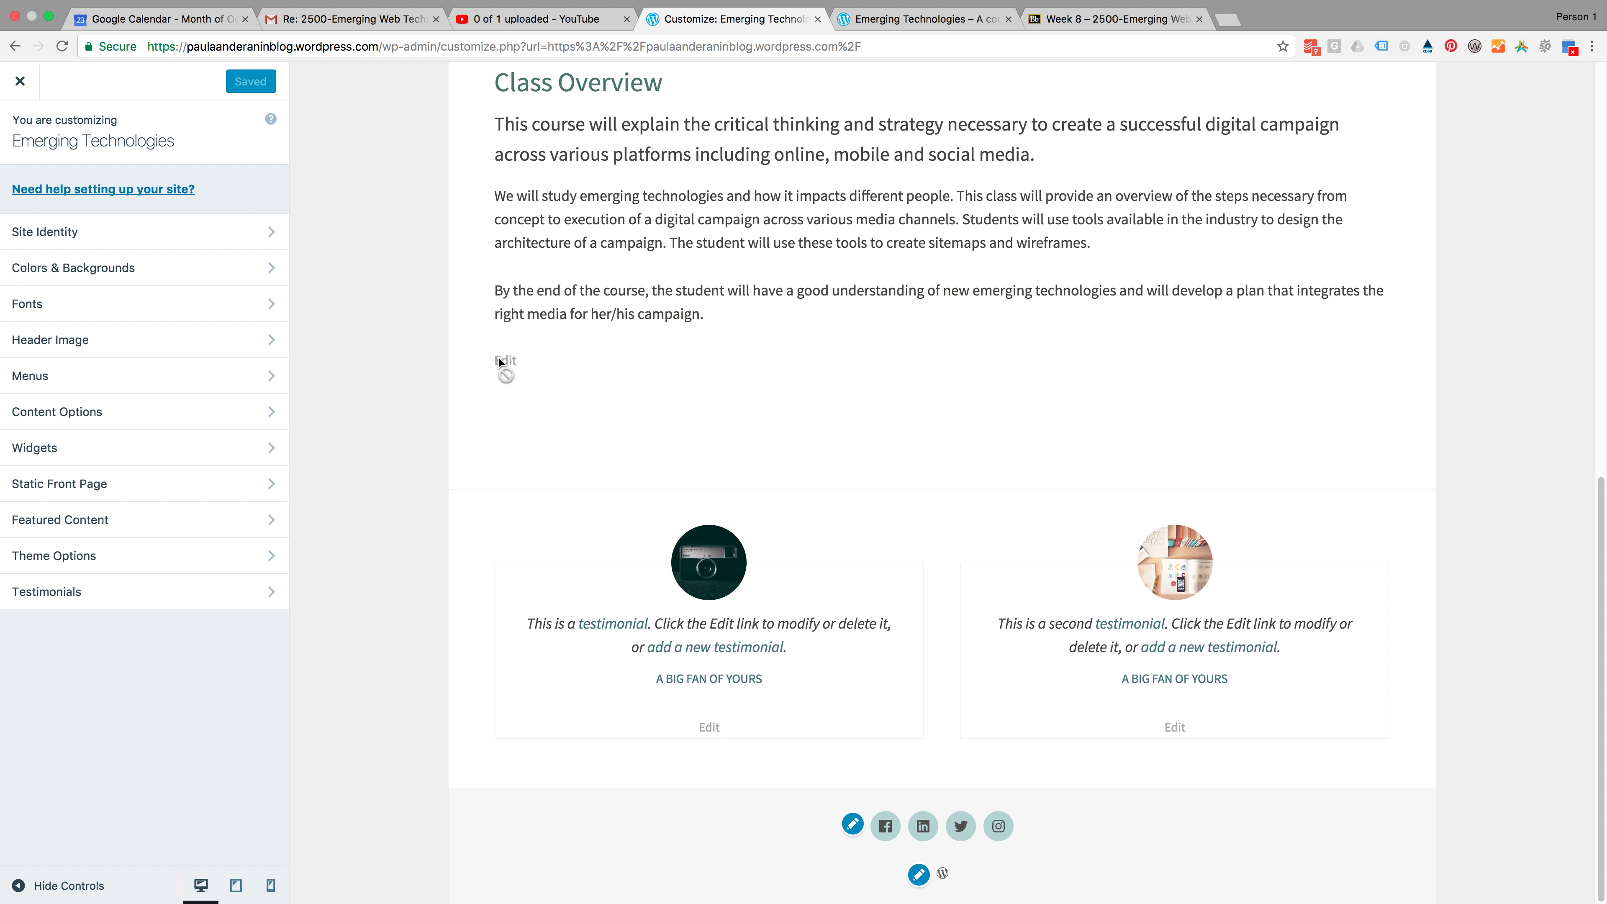
pyautogui.click(497, 360)
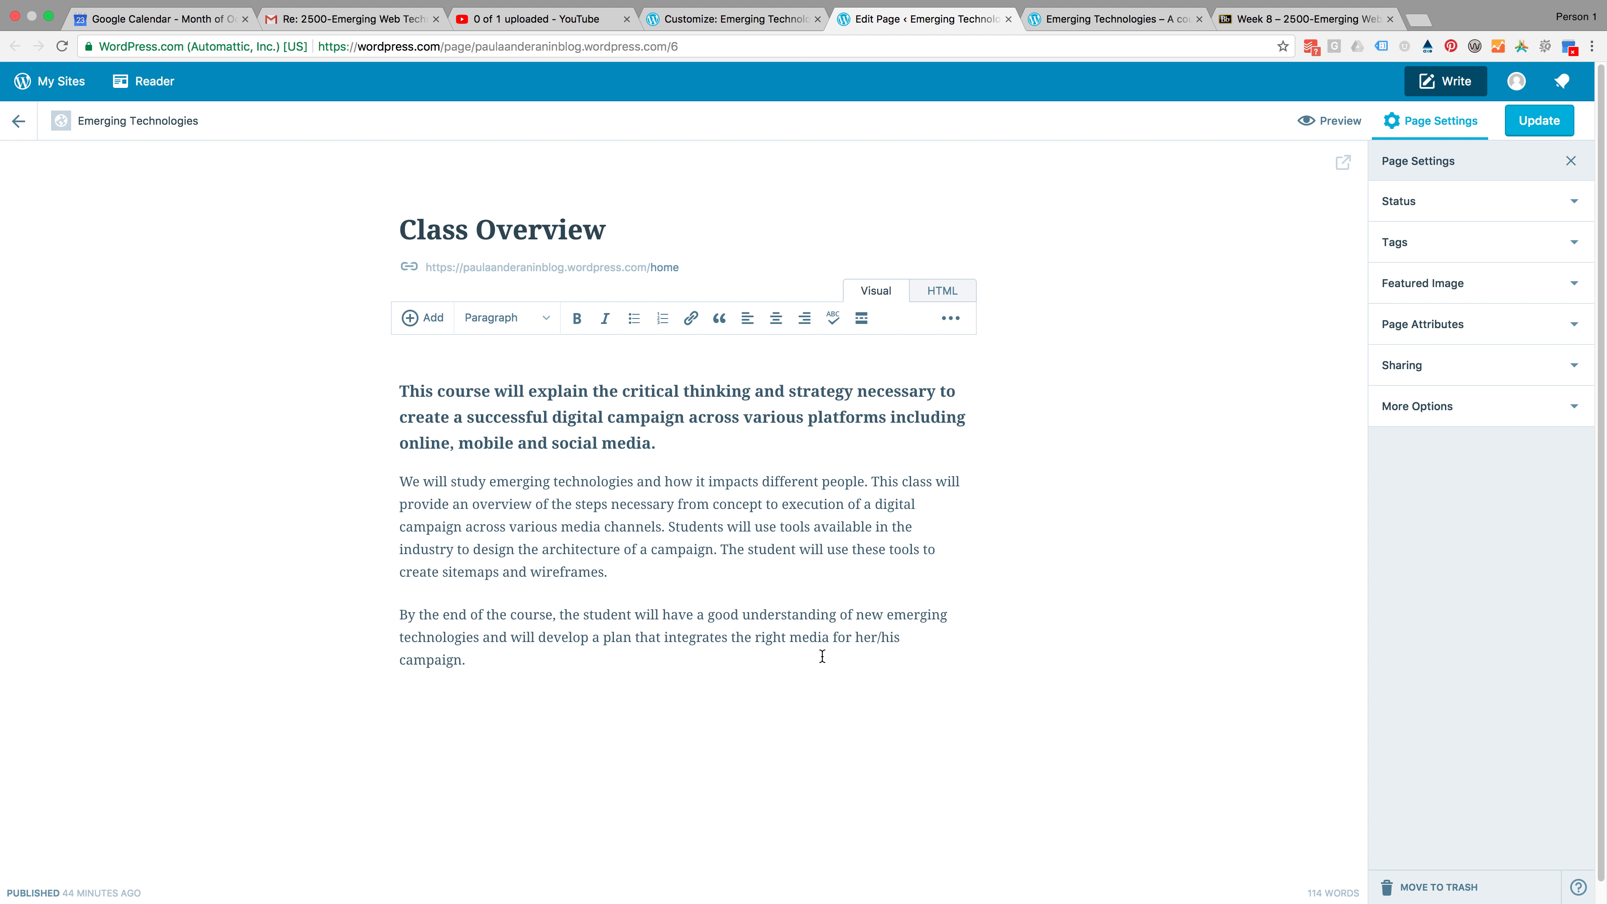
# Add a gallery of six media library images below the Class Overview text
pyautogui.scroll(-1, 822, 656)
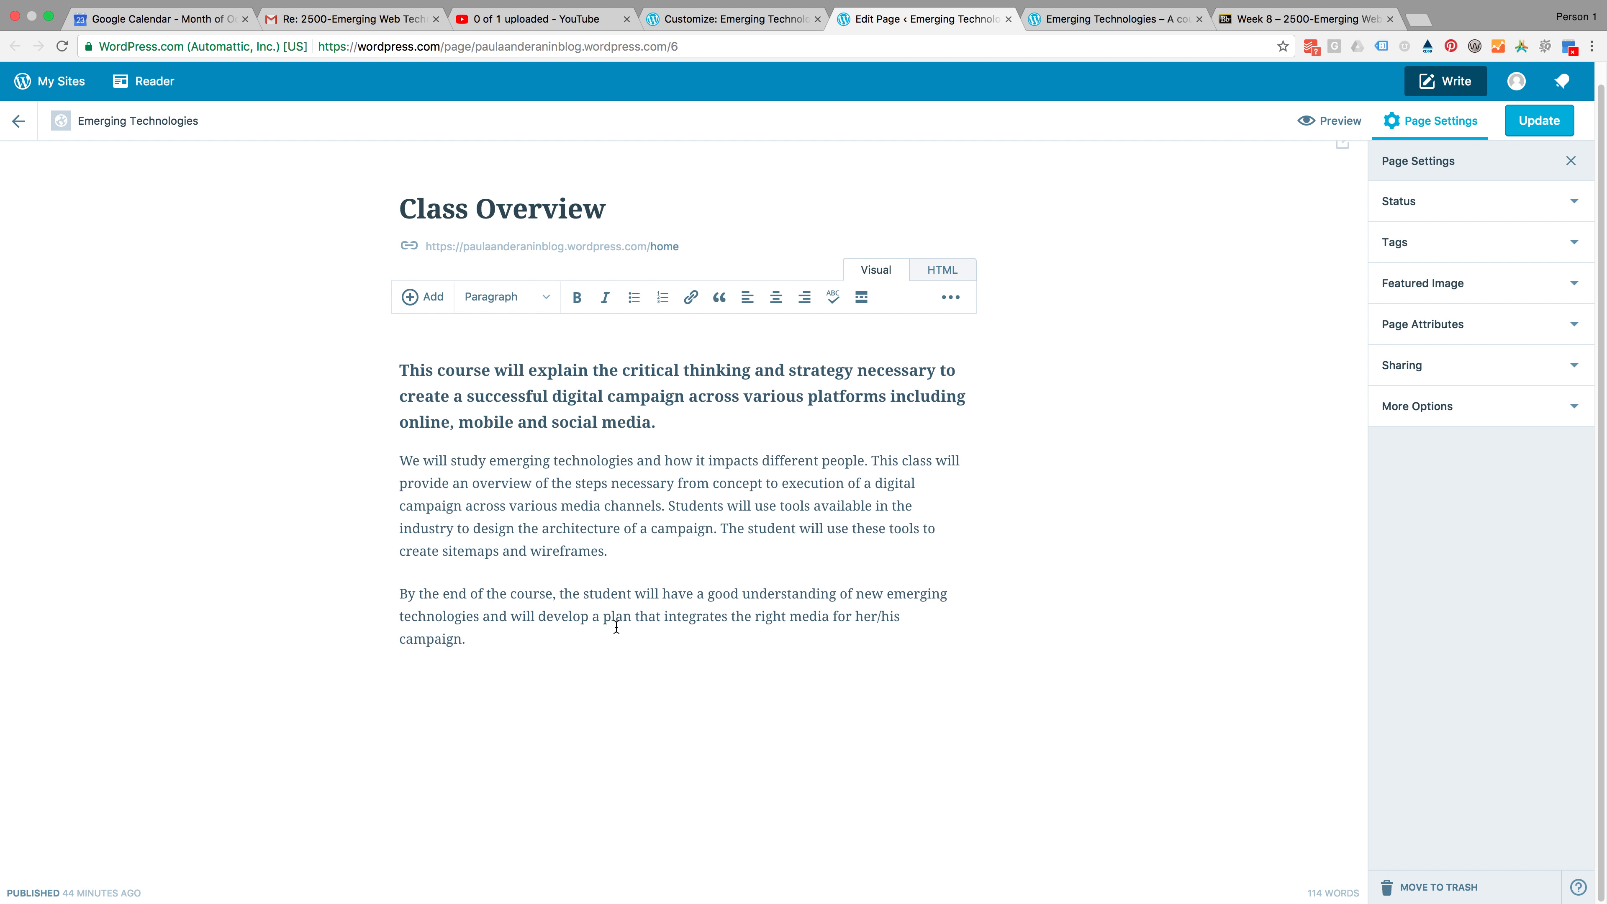
pyautogui.click(413, 301)
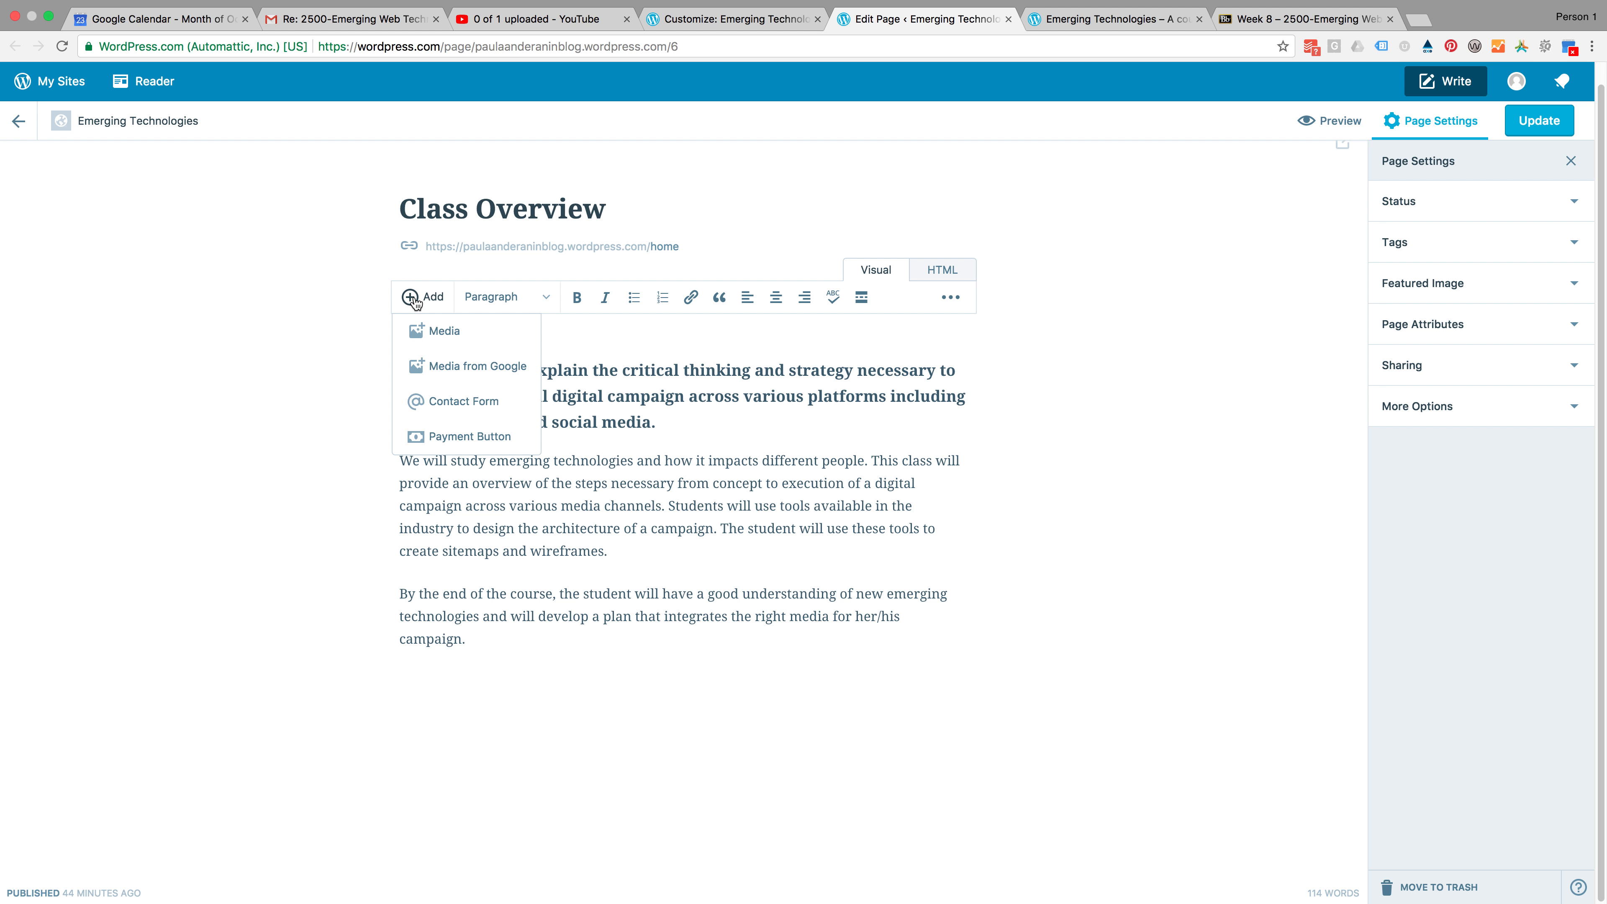
pyautogui.click(437, 336)
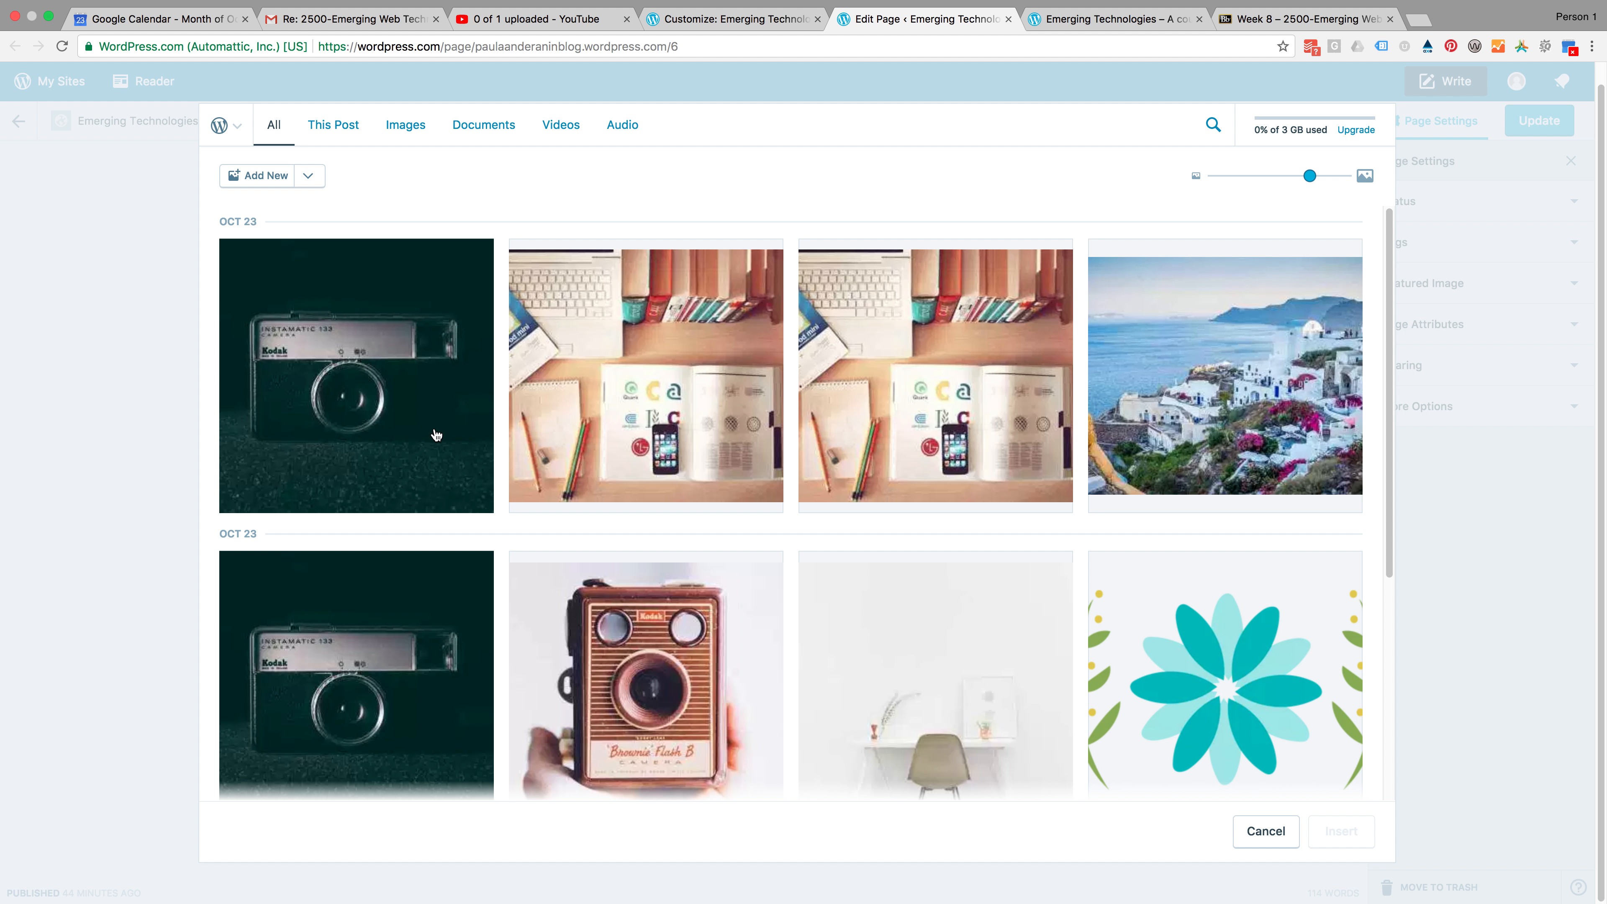
pyautogui.click(399, 393)
pyautogui.click(724, 391)
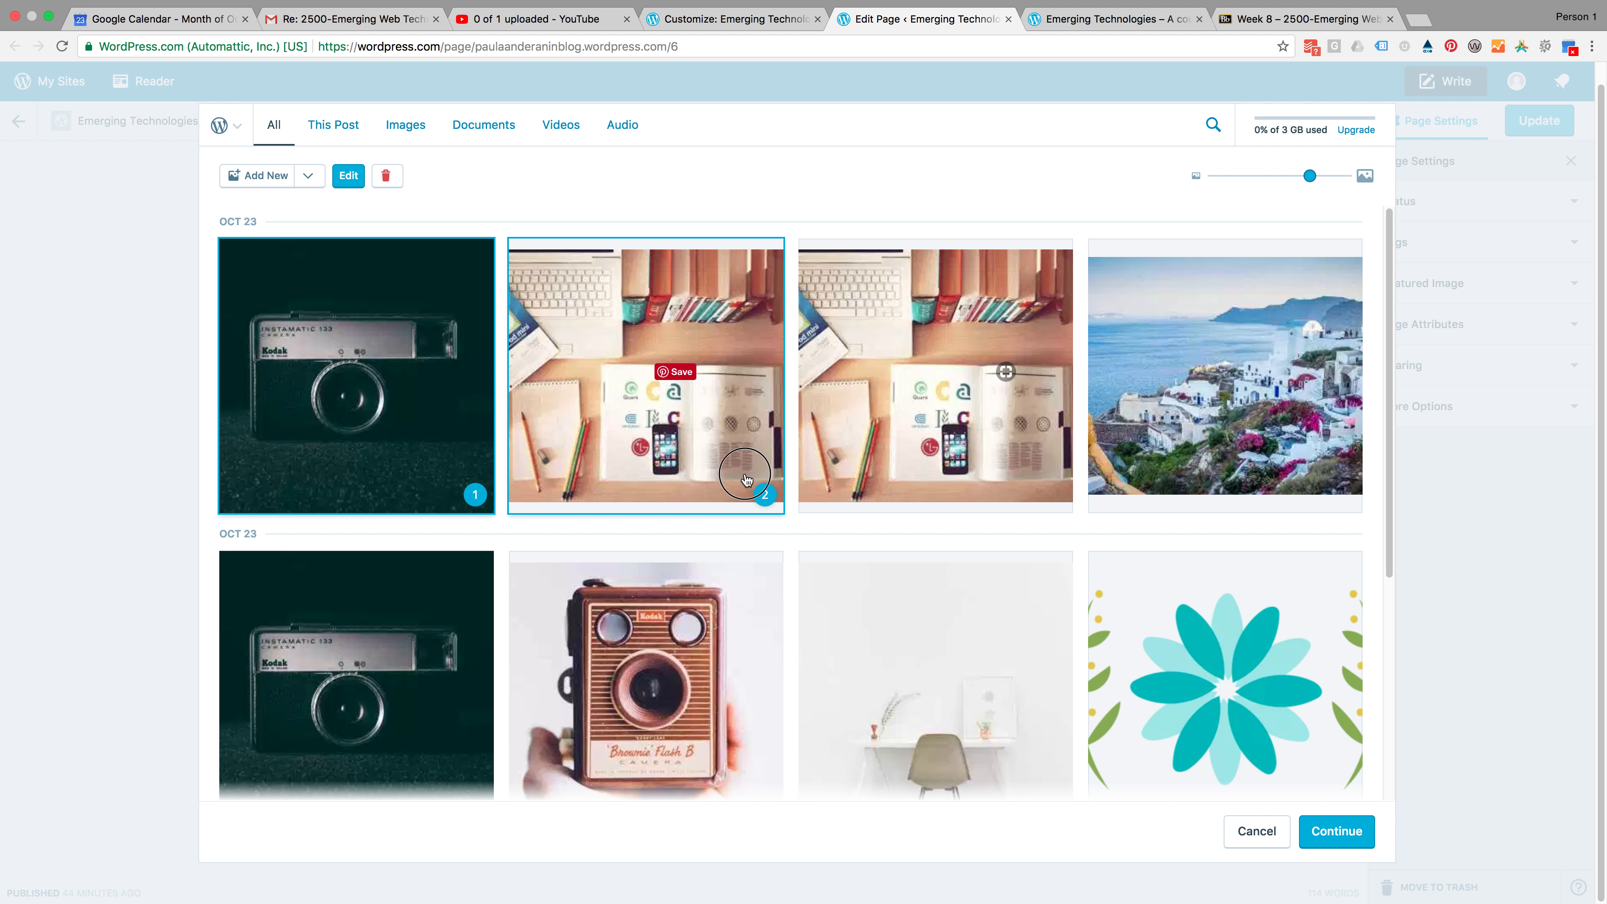
pyautogui.click(1261, 462)
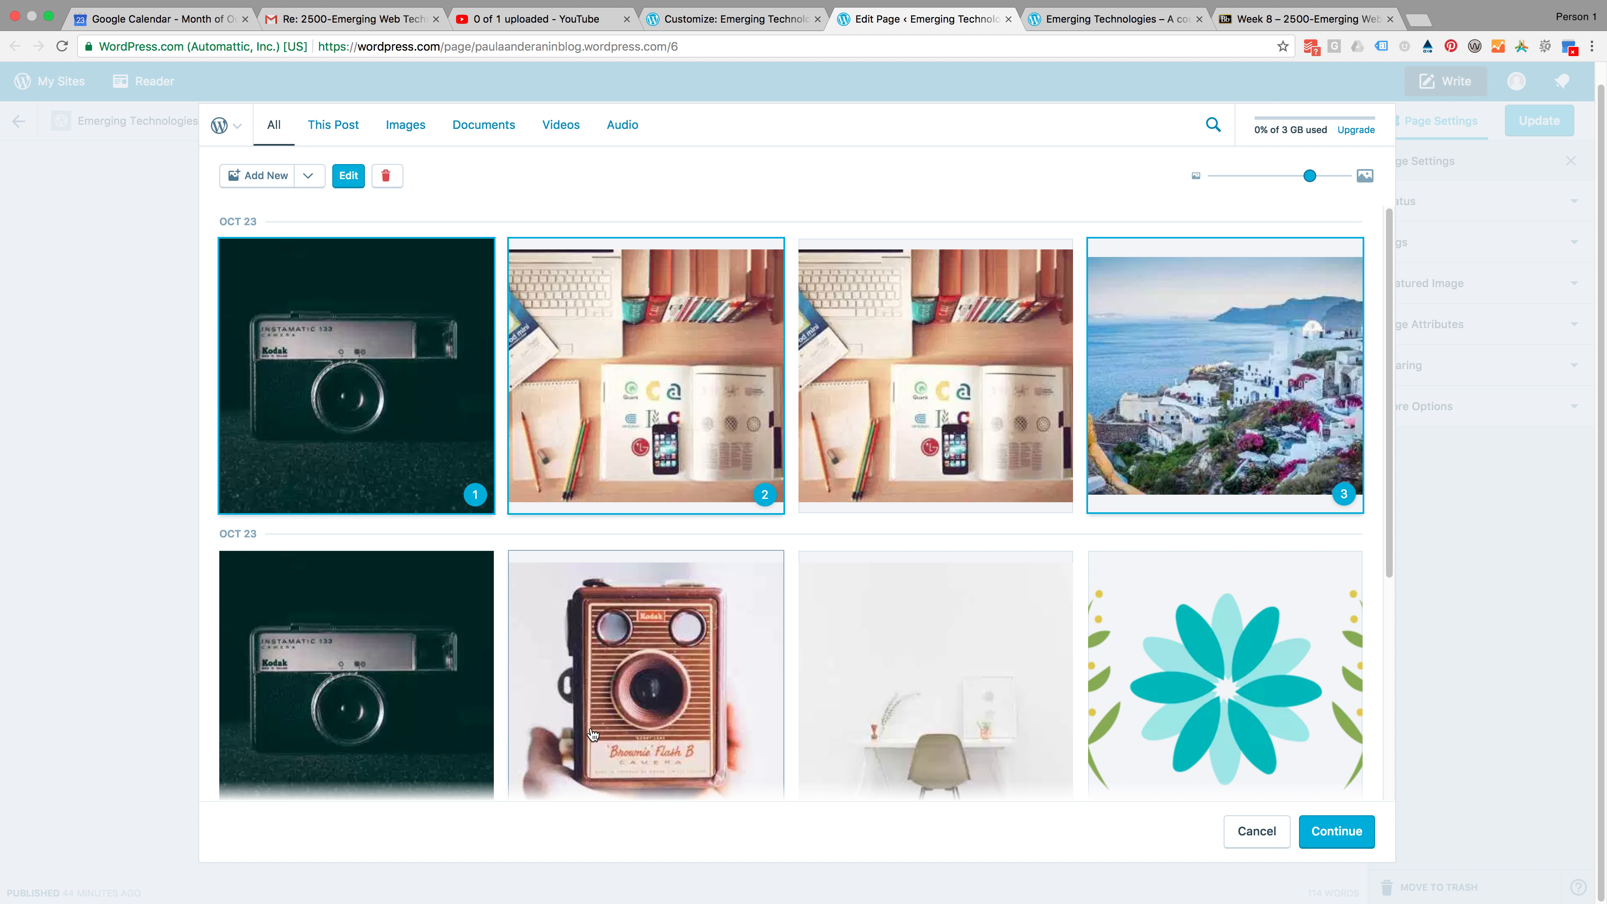
pyautogui.click(656, 690)
pyautogui.click(917, 683)
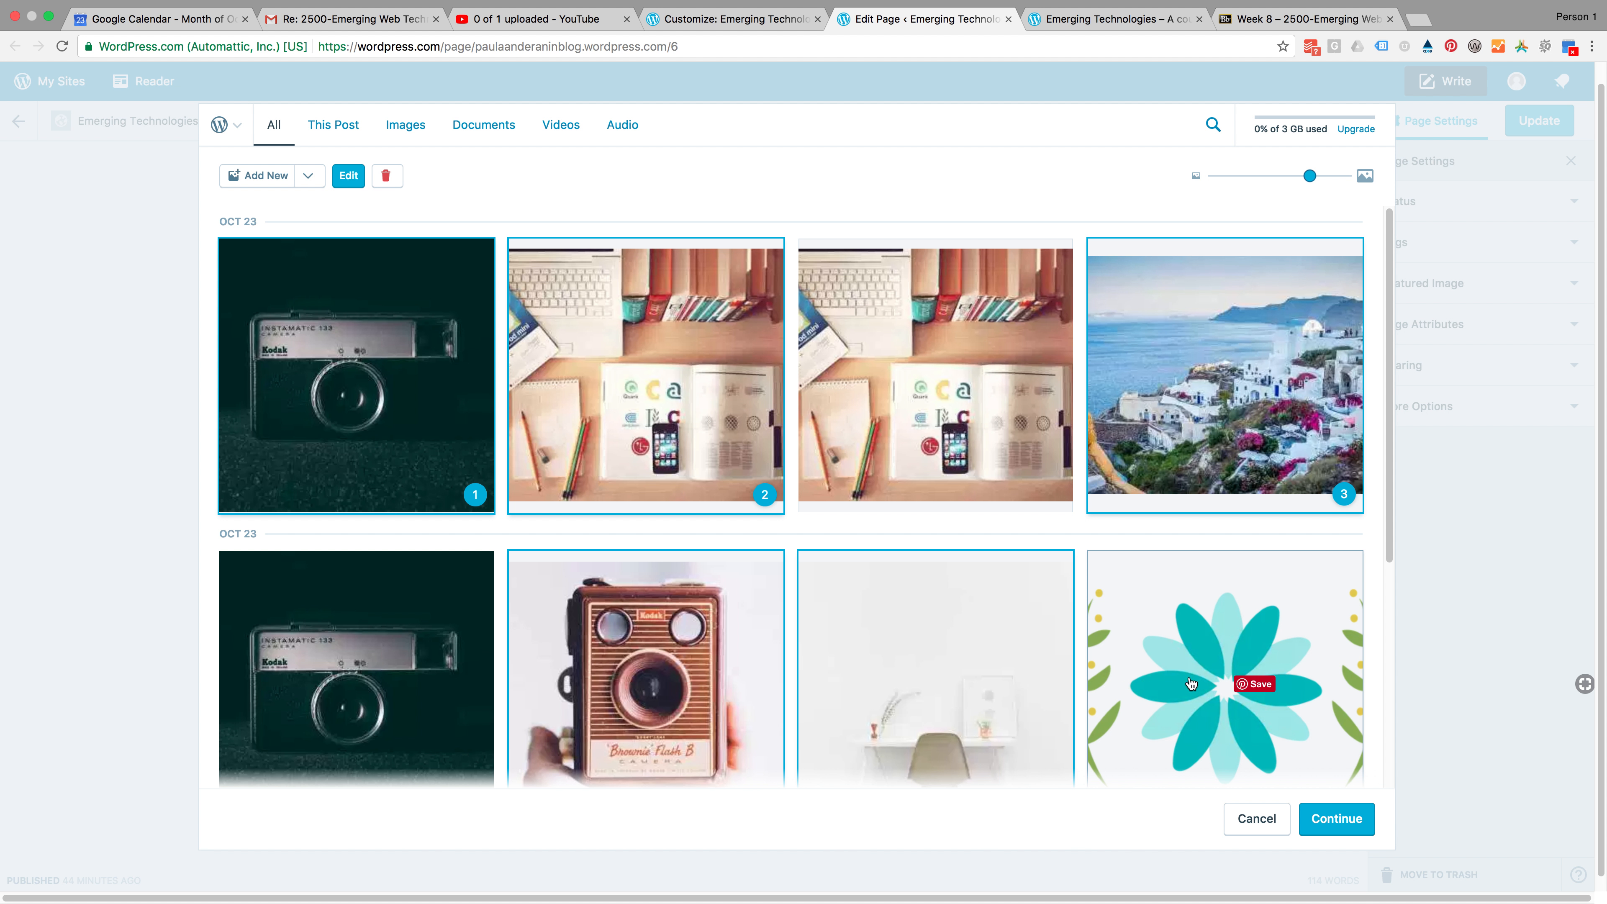
pyautogui.click(1206, 671)
pyautogui.scroll(-5, 897, 704)
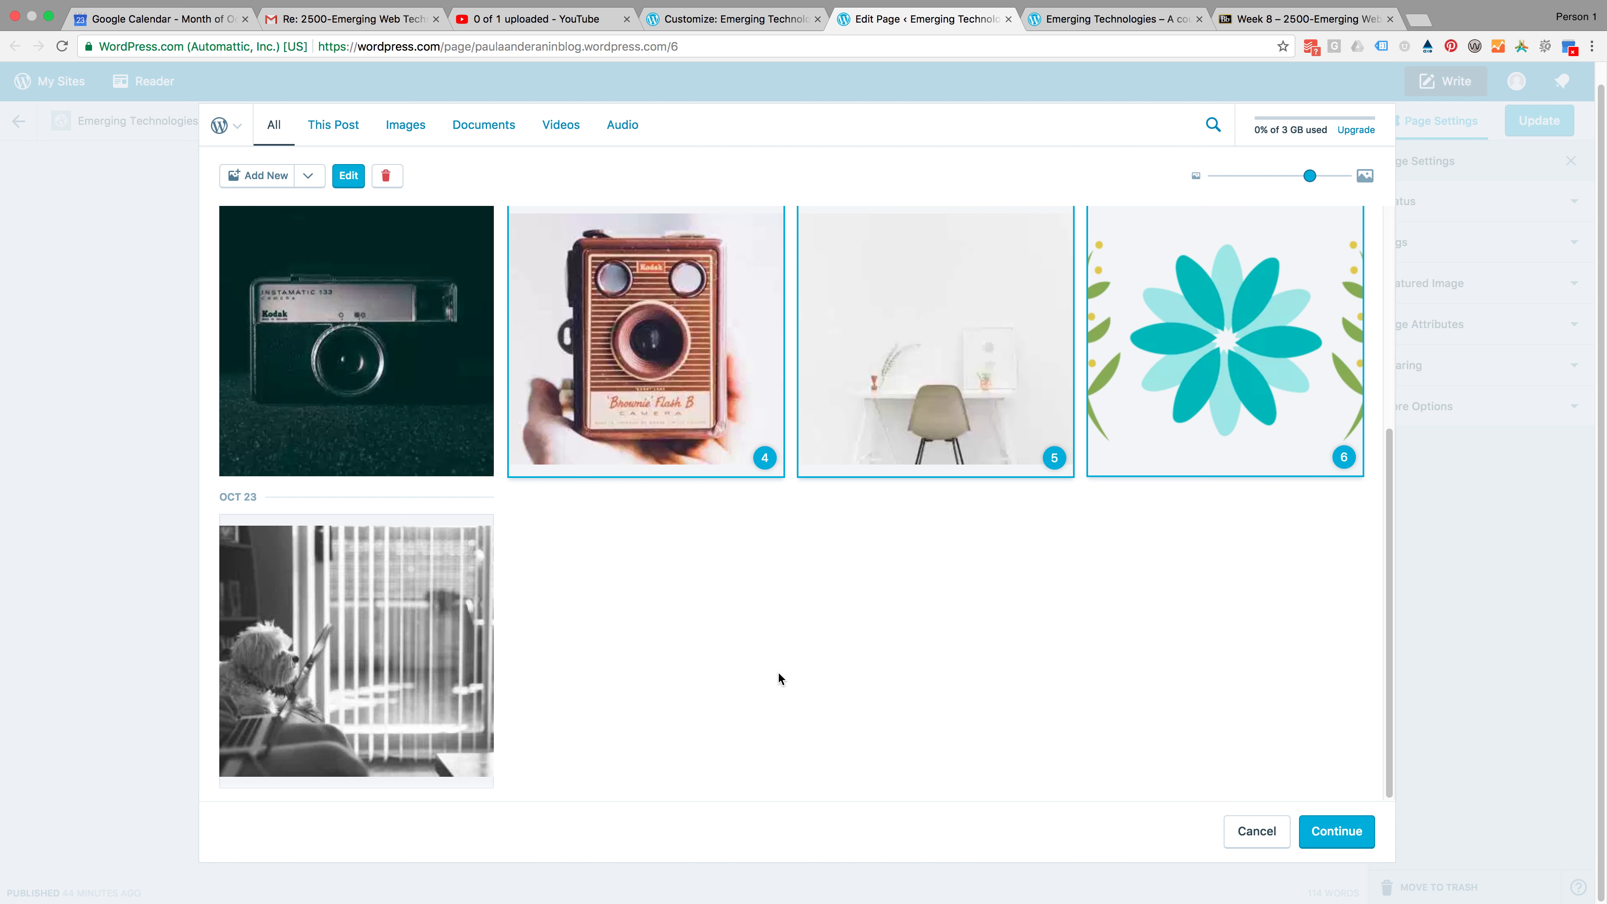
pyautogui.click(1339, 832)
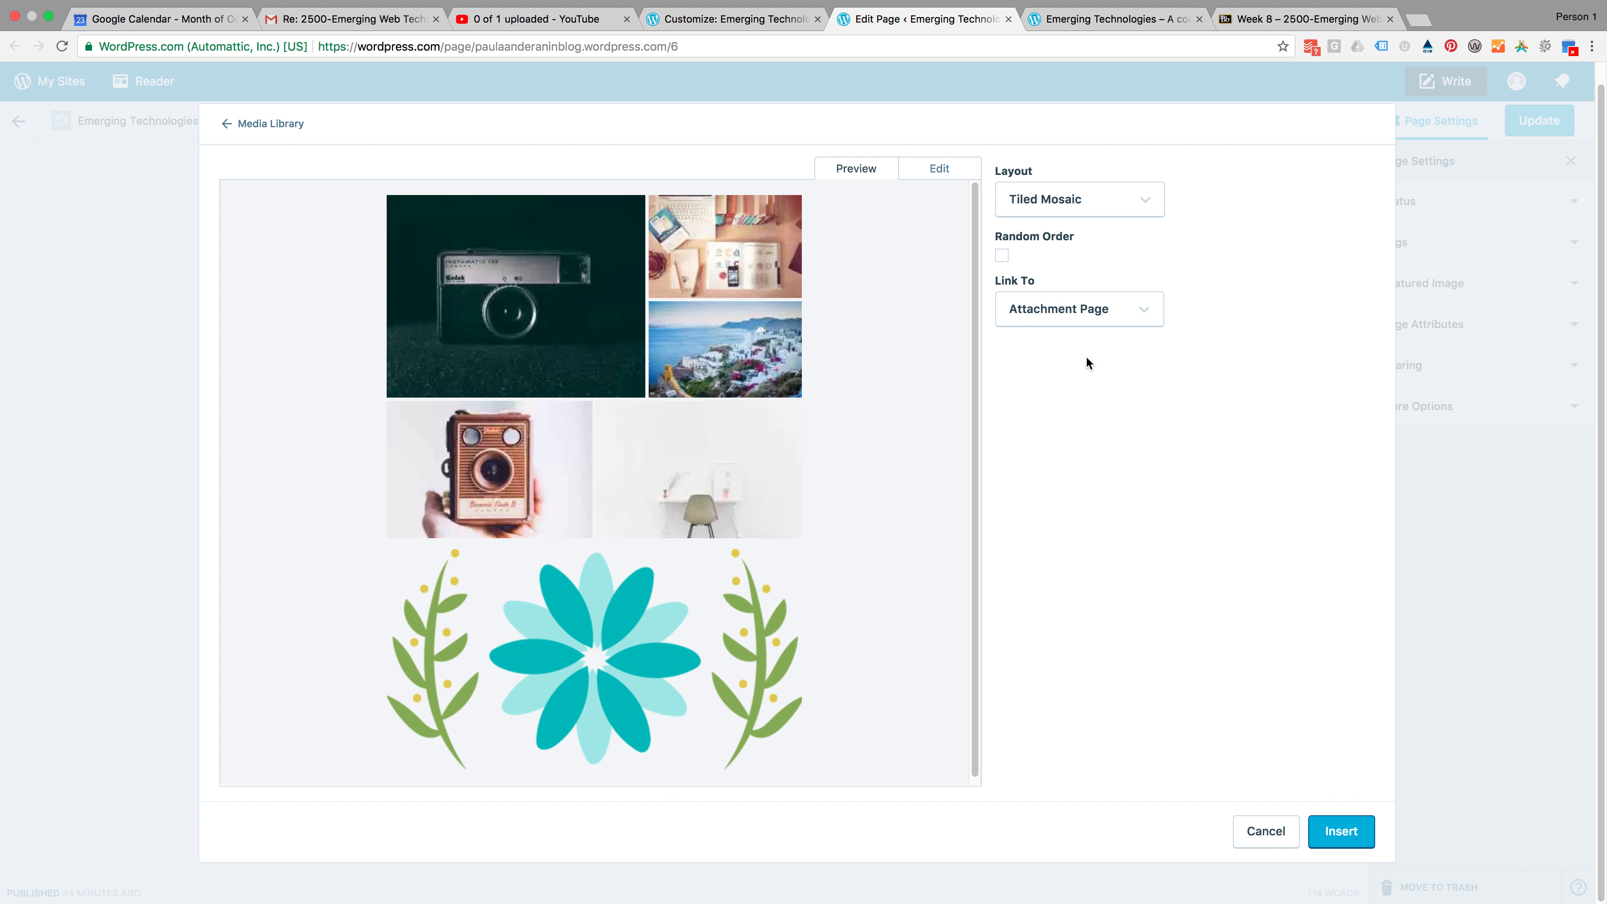
# Try the Thumbnail Grid gallery layout with Medium, Large and Full Size image sizes, ending on Medium
pyautogui.click(1054, 212)
pyautogui.click(1069, 272)
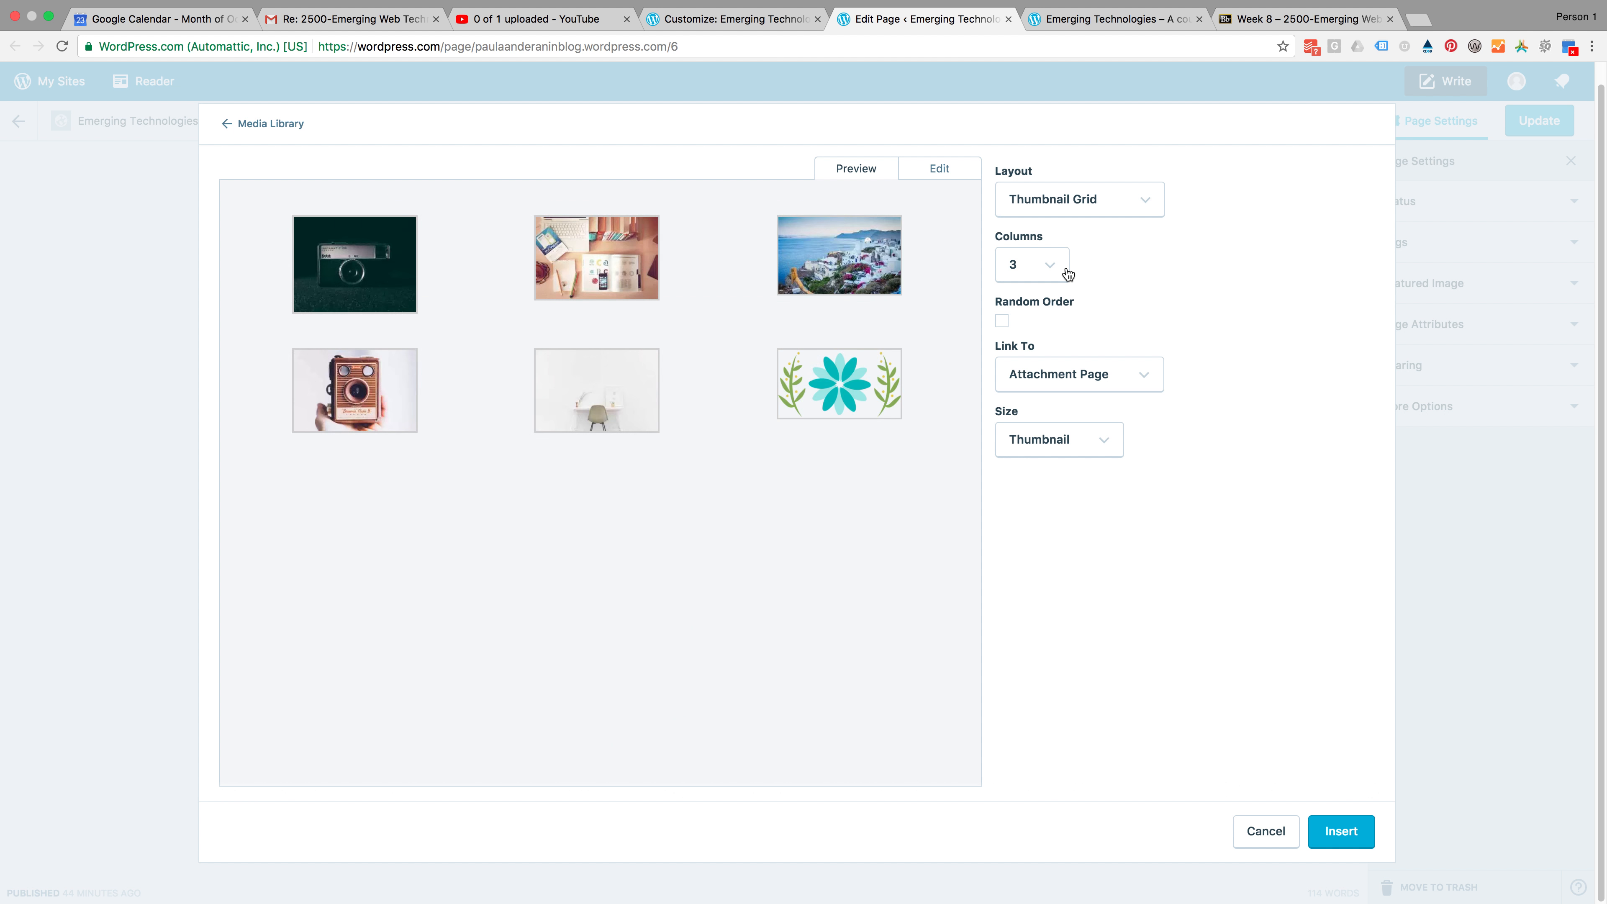
pyautogui.click(1040, 275)
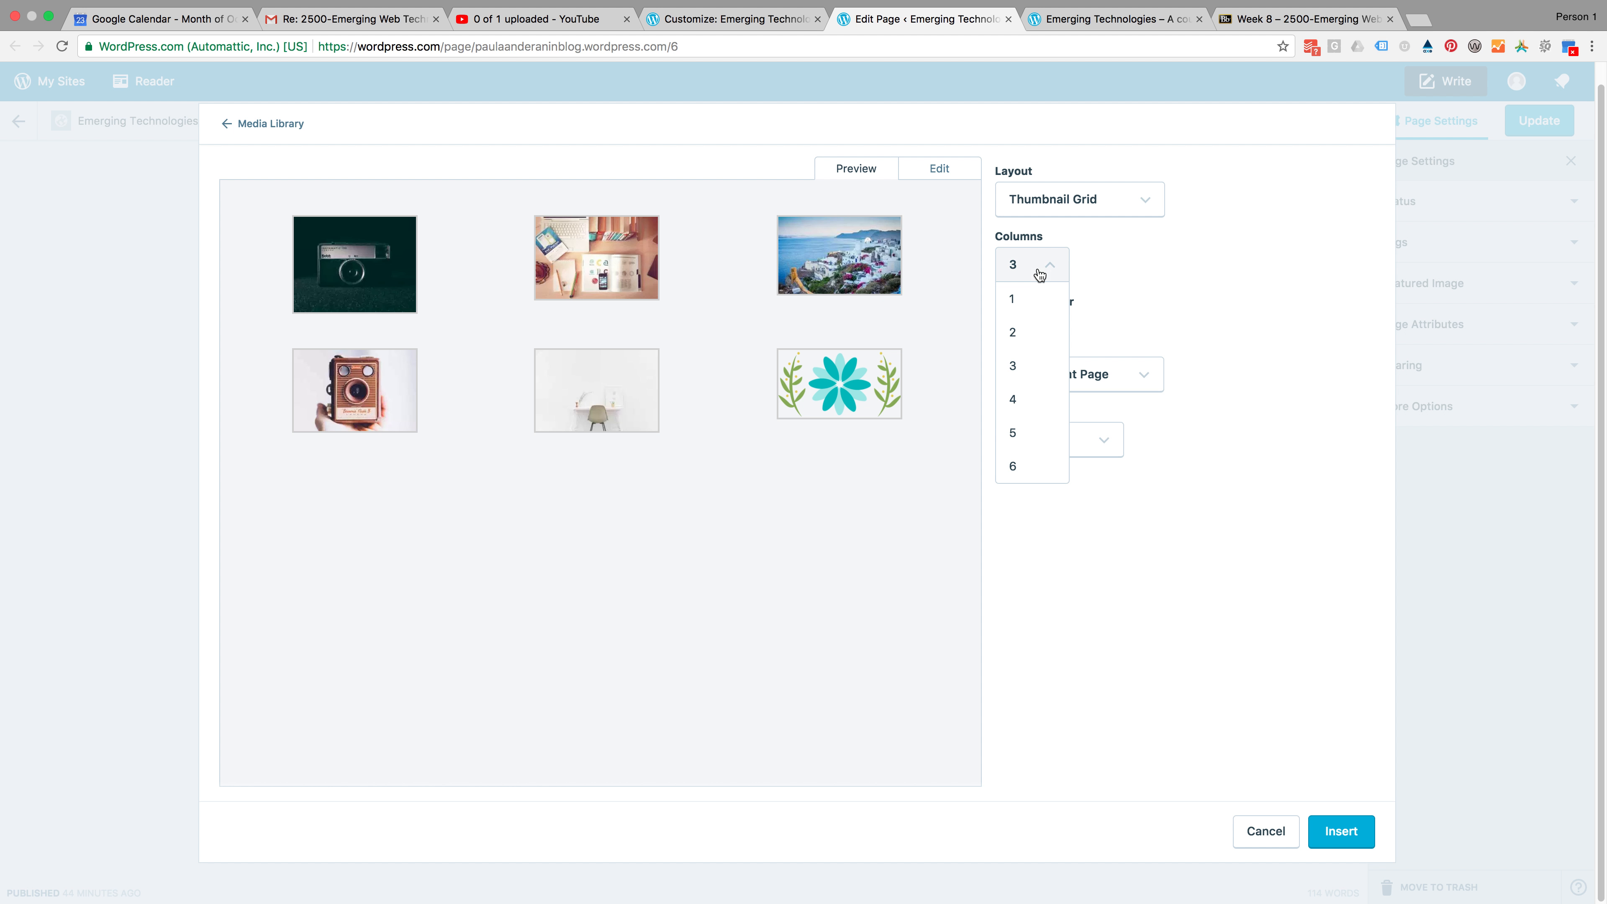
pyautogui.click(1204, 279)
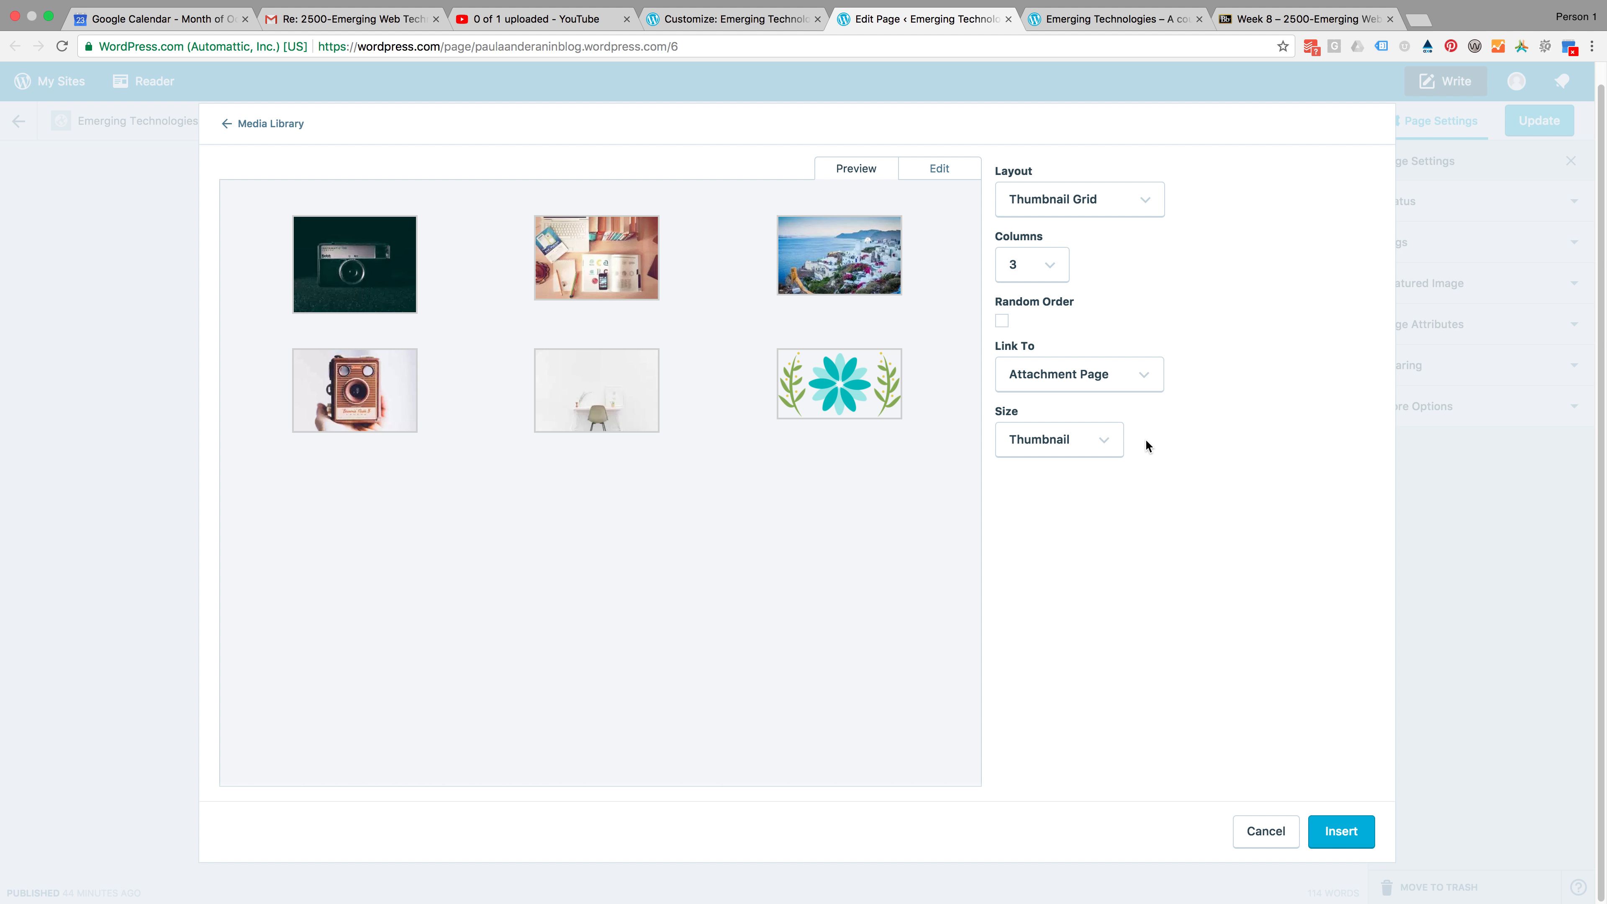
pyautogui.click(1102, 440)
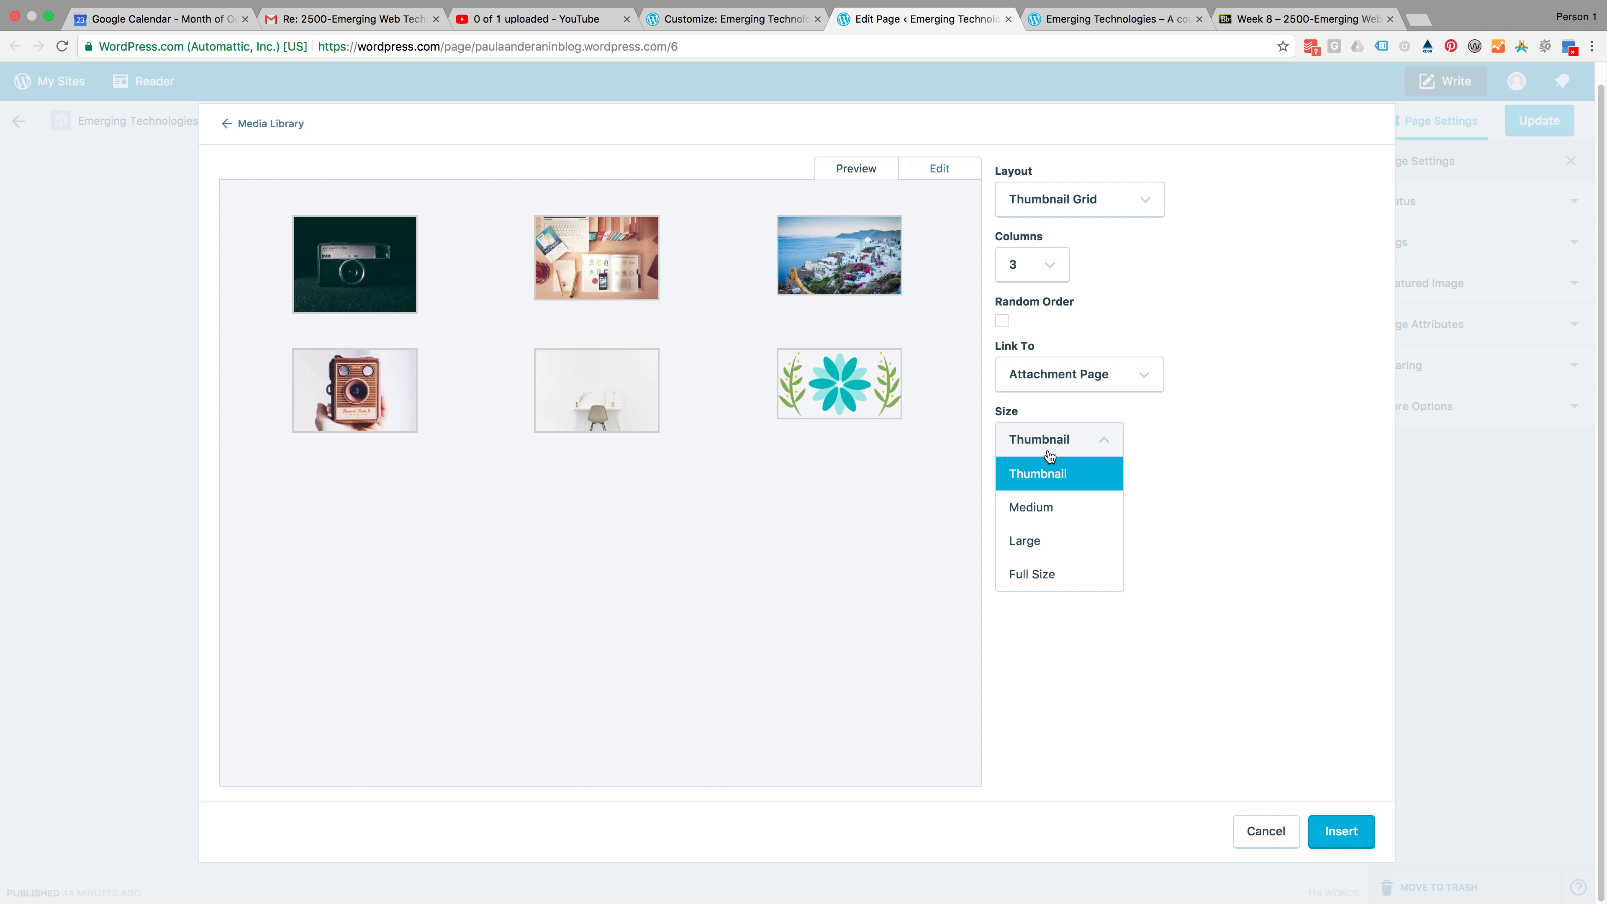
pyautogui.click(1041, 508)
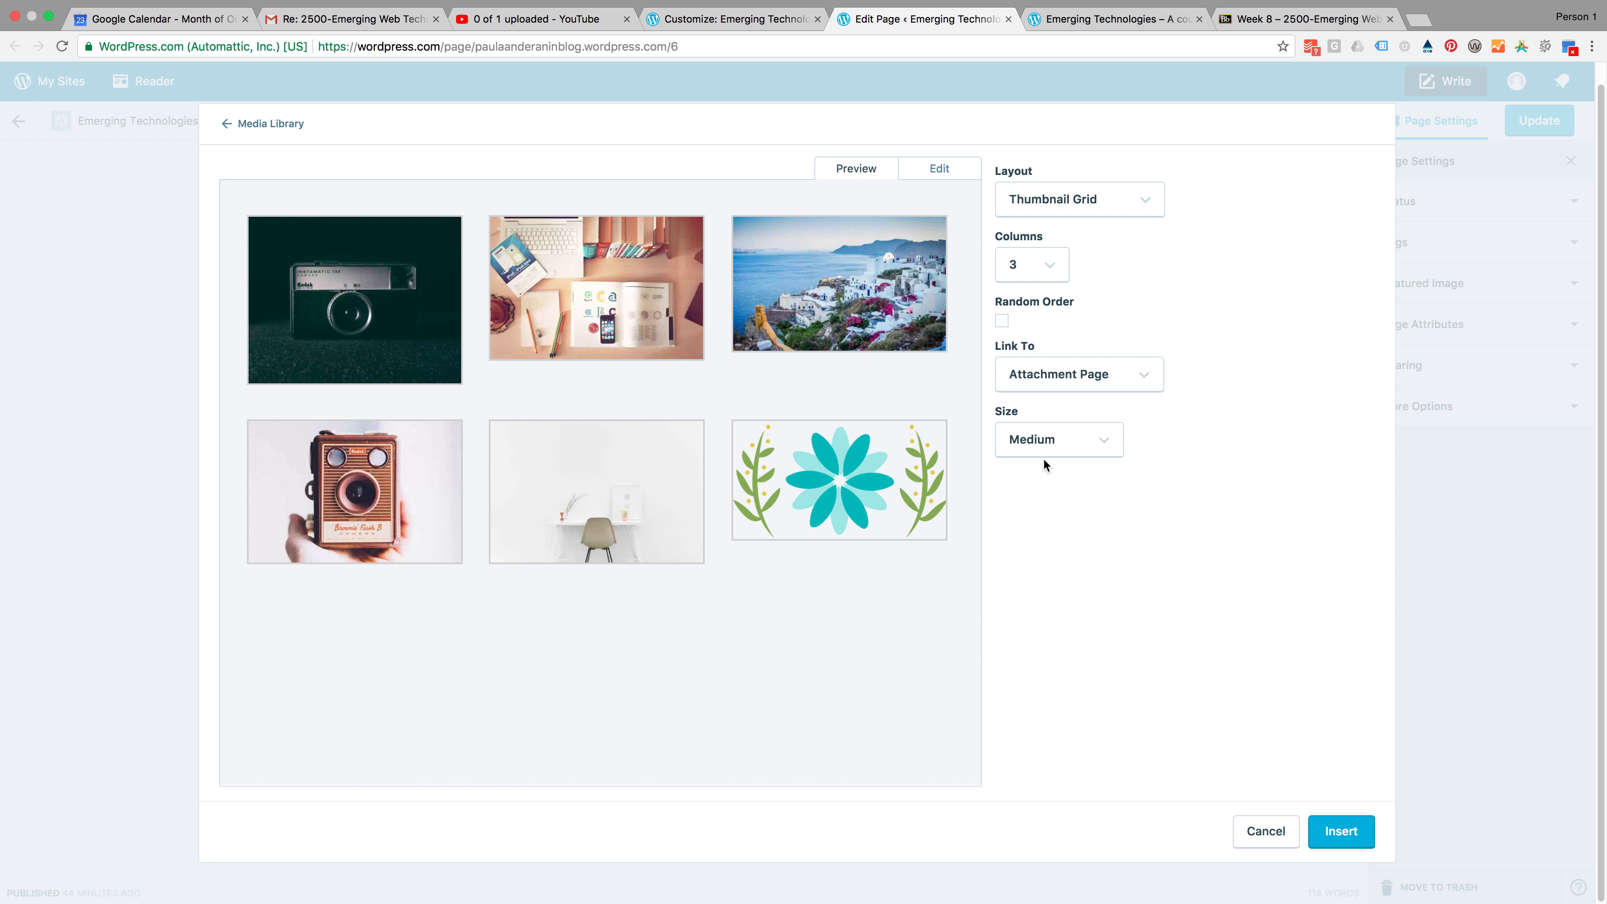
pyautogui.click(1052, 438)
pyautogui.click(1054, 537)
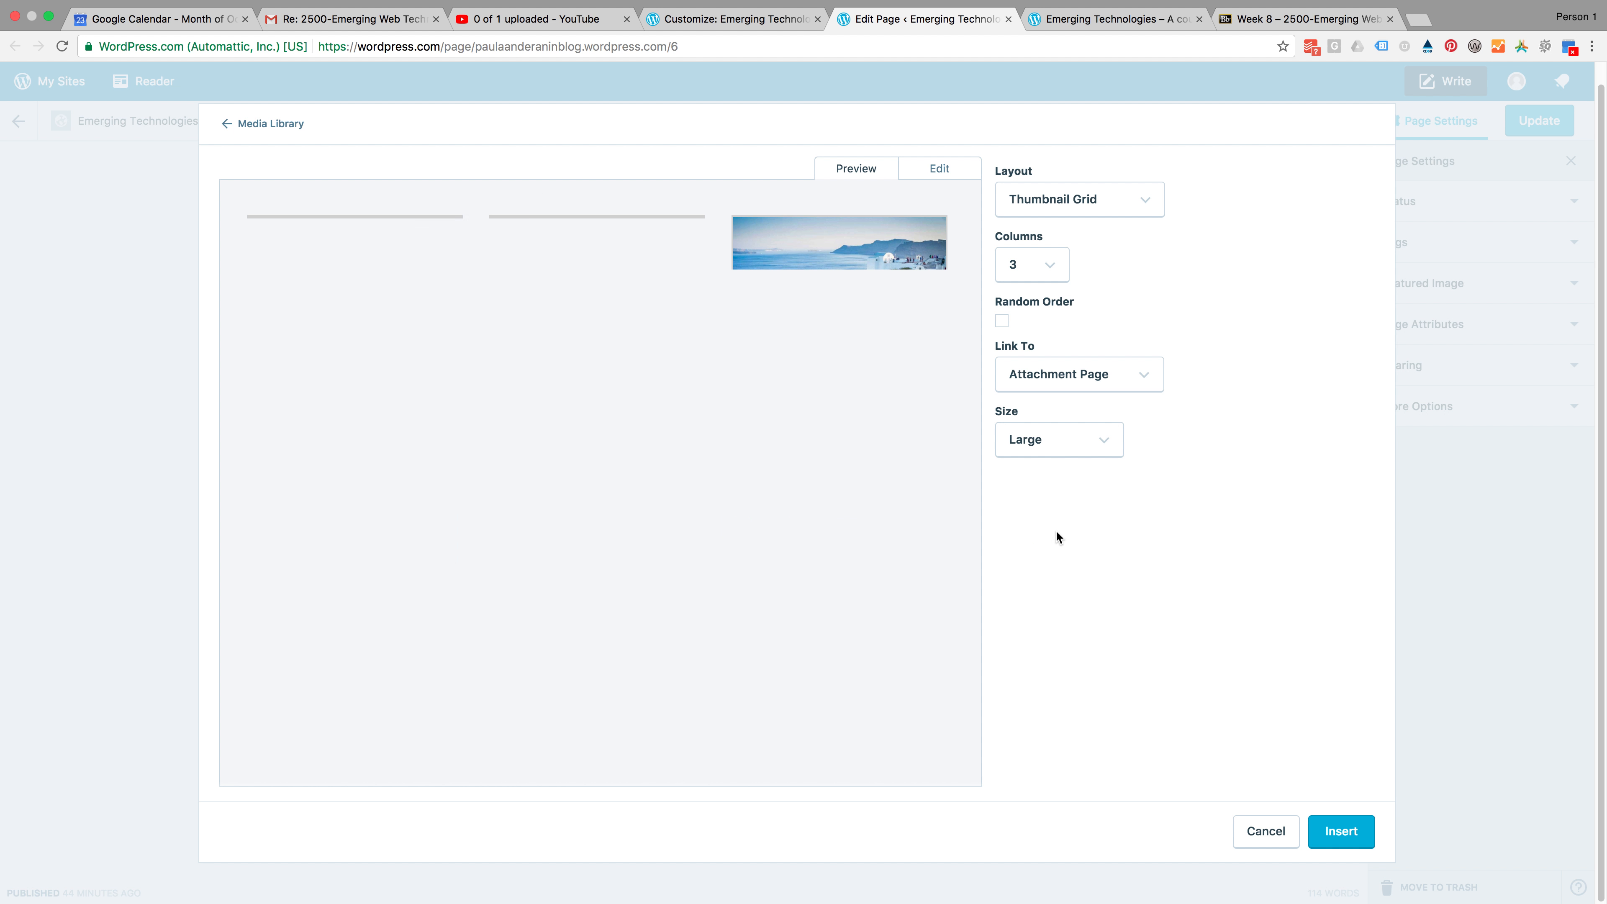
pyautogui.click(1063, 449)
pyautogui.click(1042, 572)
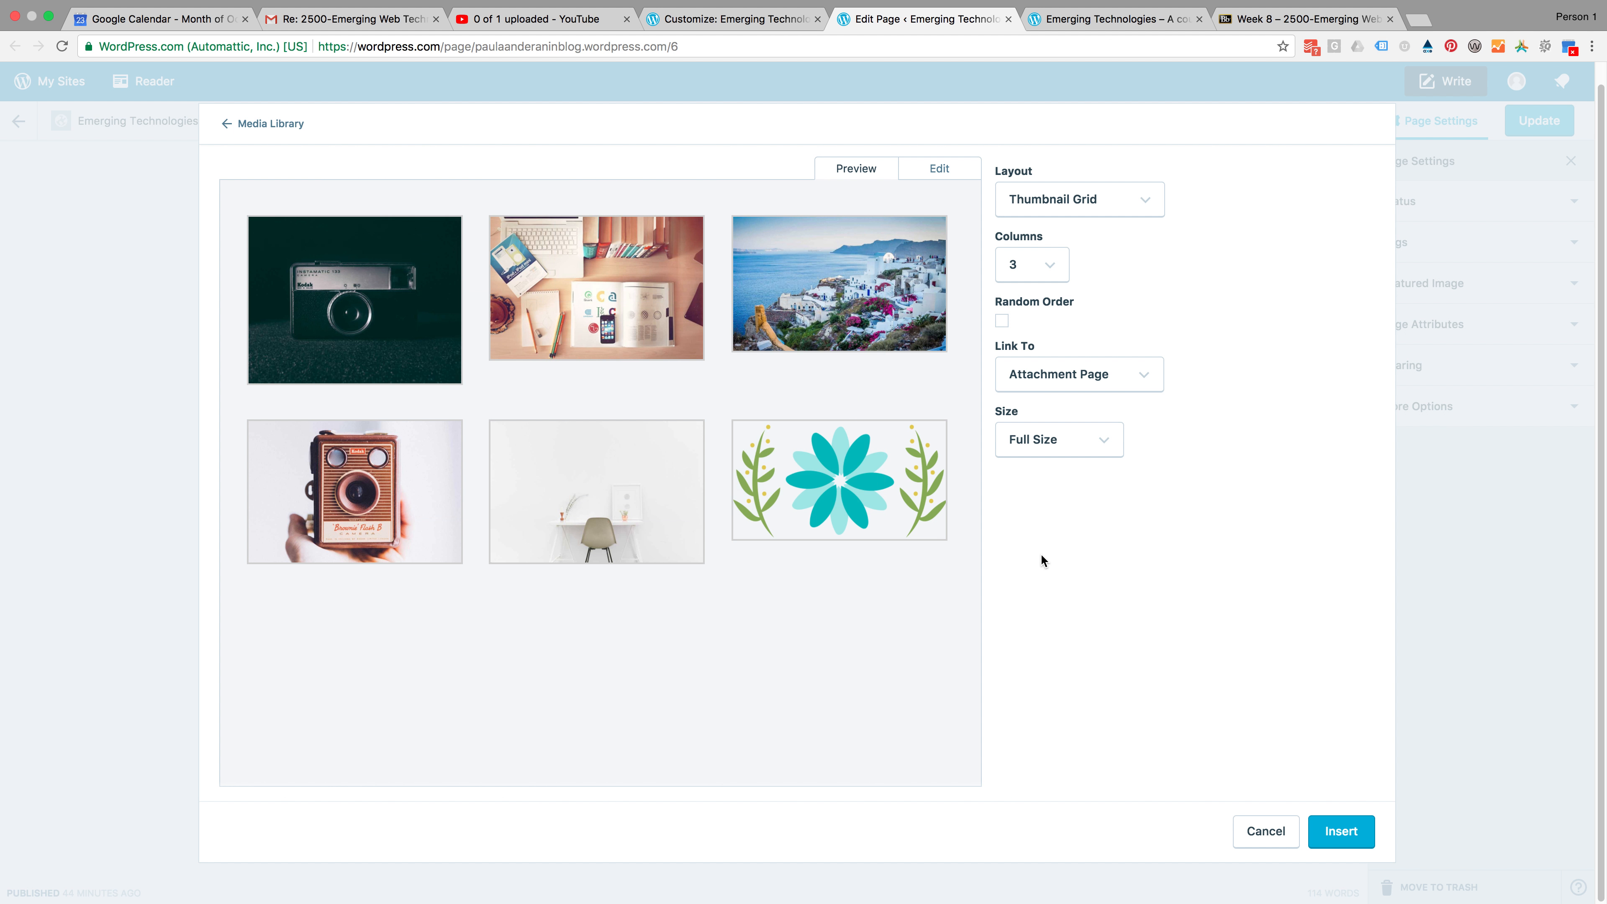
pyautogui.click(1052, 447)
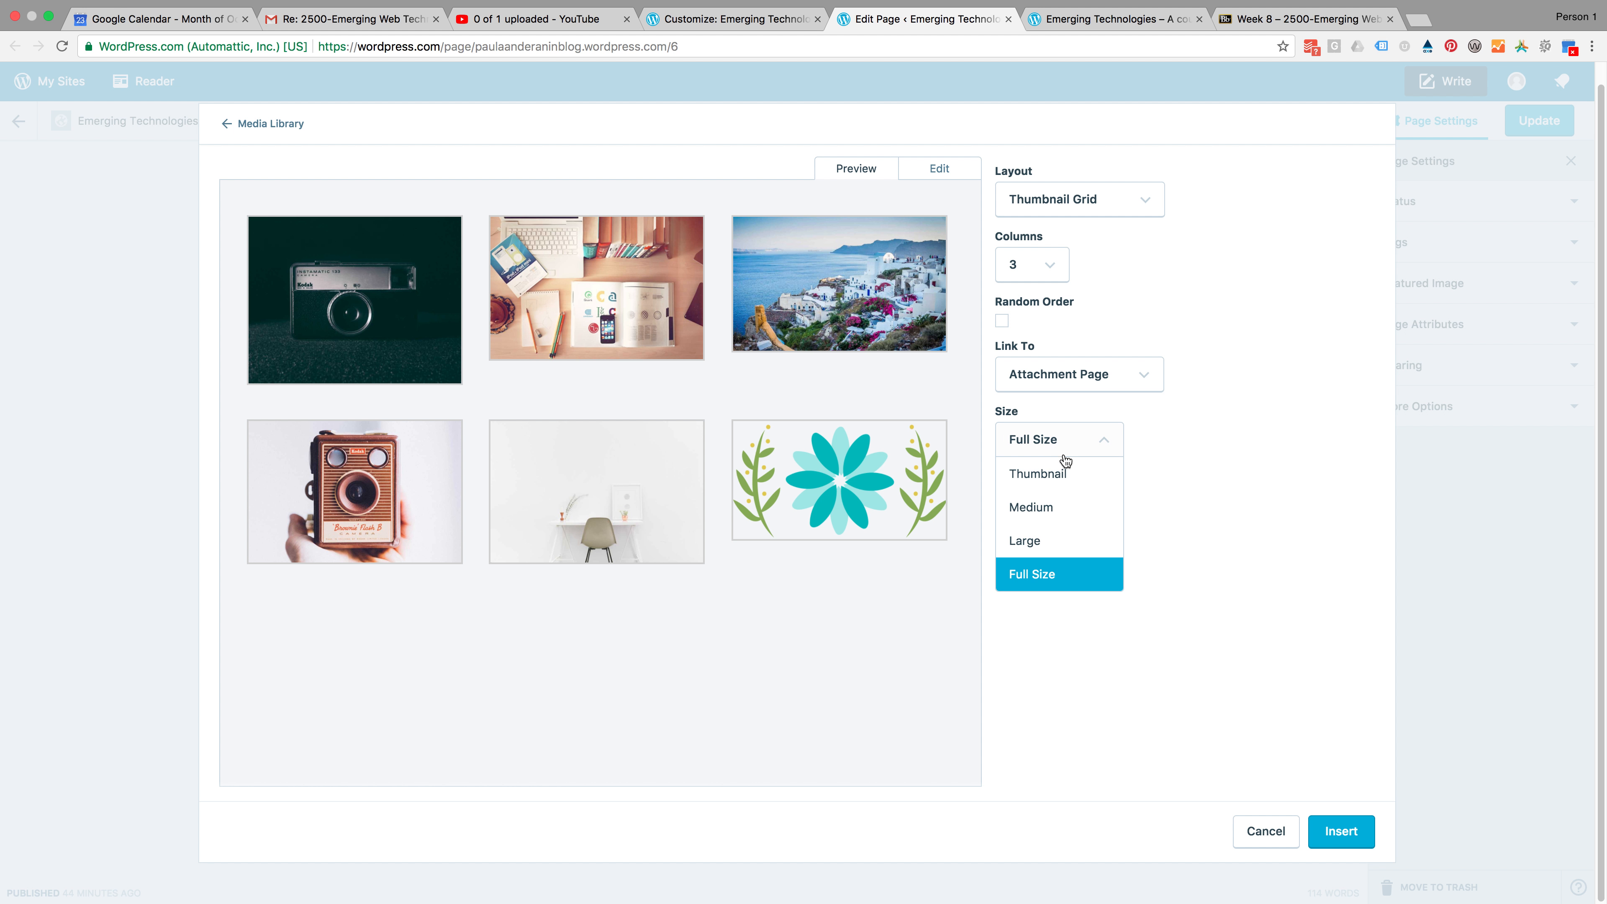
pyautogui.click(1044, 509)
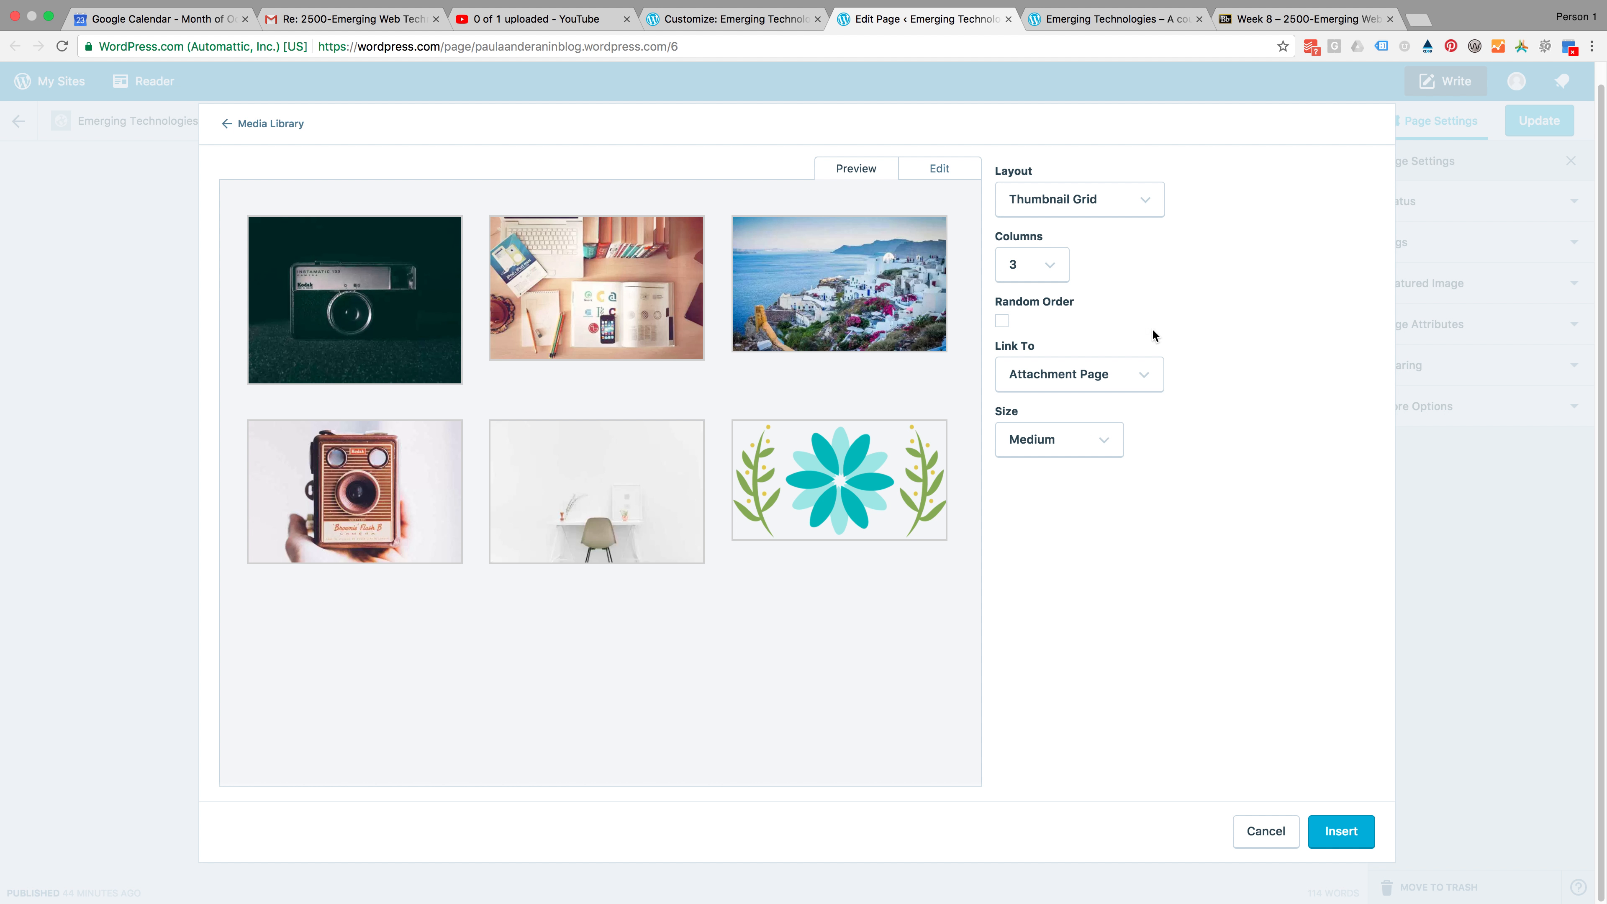
# Set the gallery layout to Square Tiles after previewing Tiled Mosaic
pyautogui.click(1063, 201)
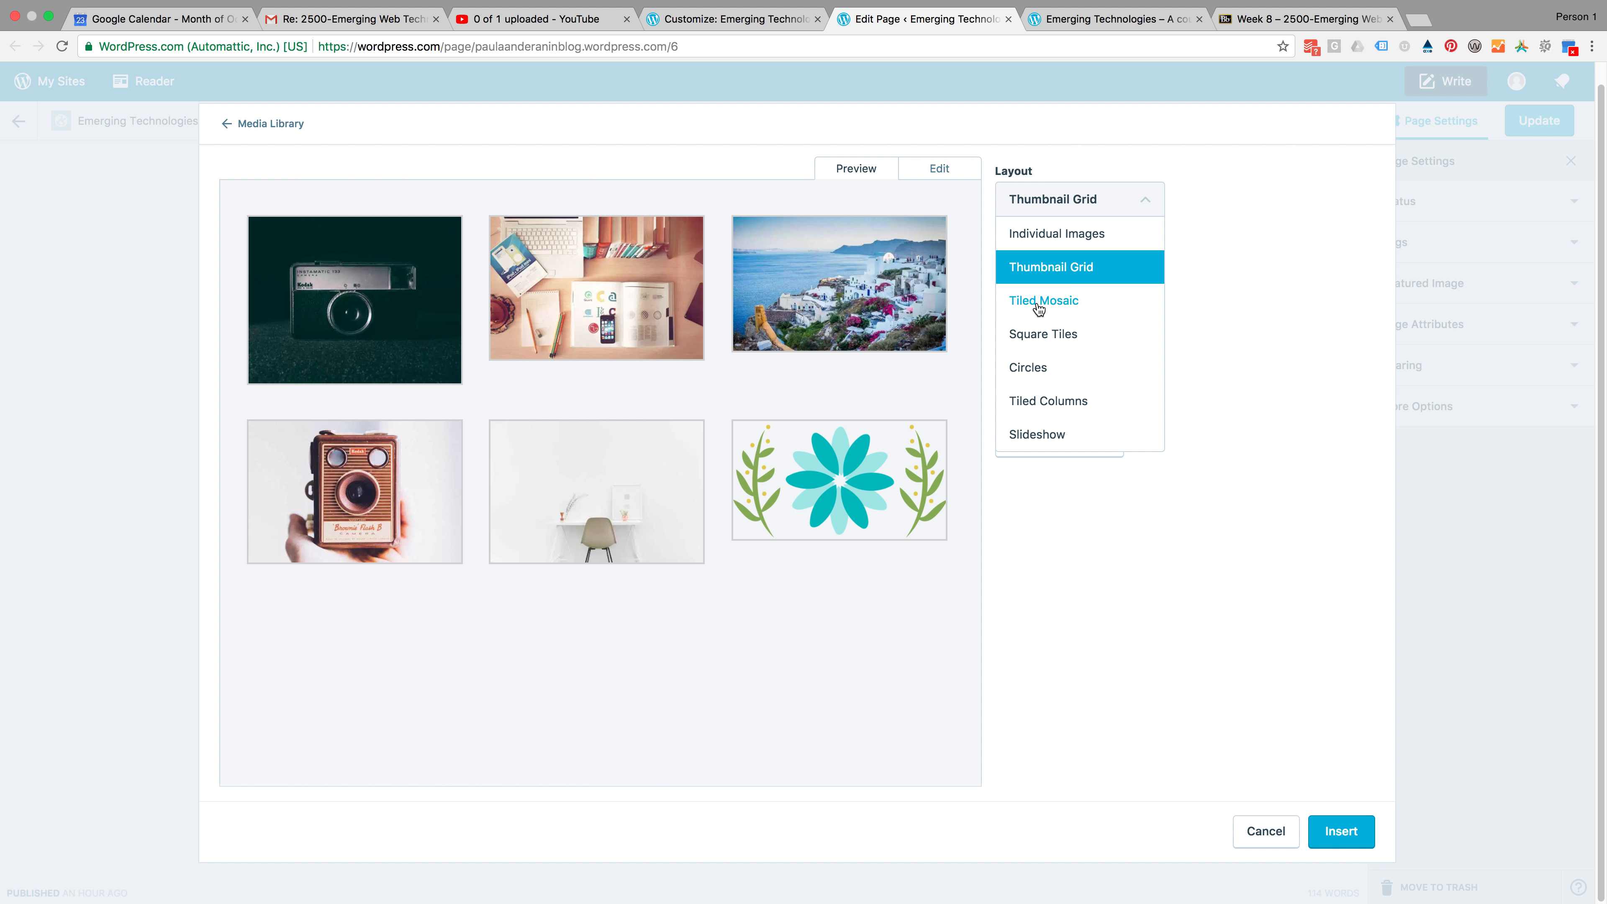
pyautogui.click(1040, 301)
pyautogui.click(1053, 211)
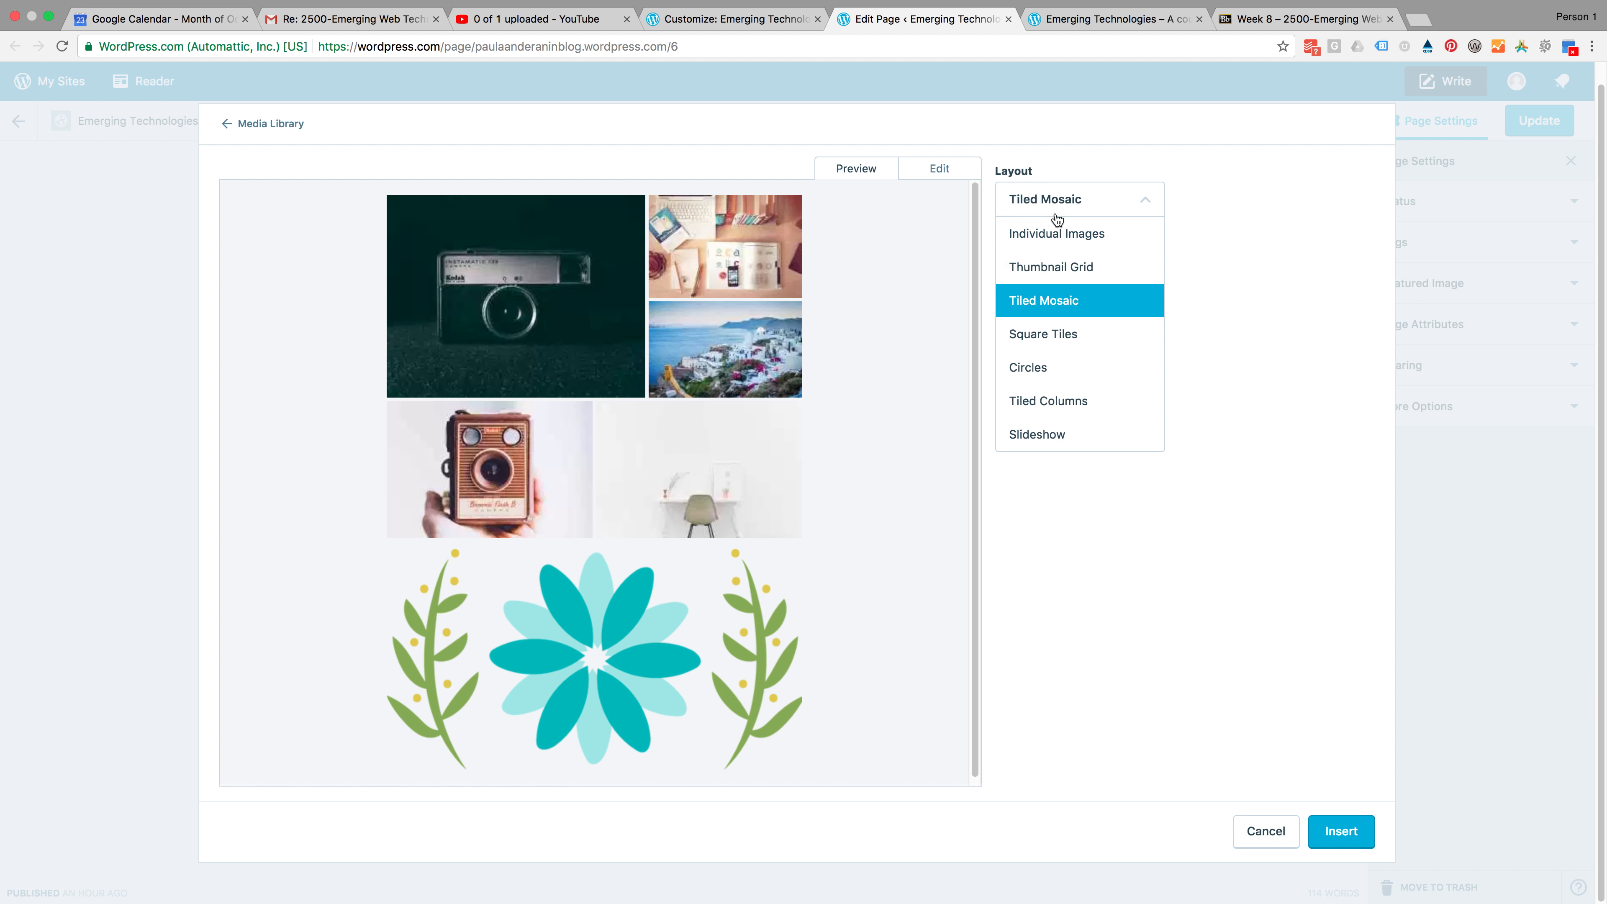
pyautogui.click(1051, 336)
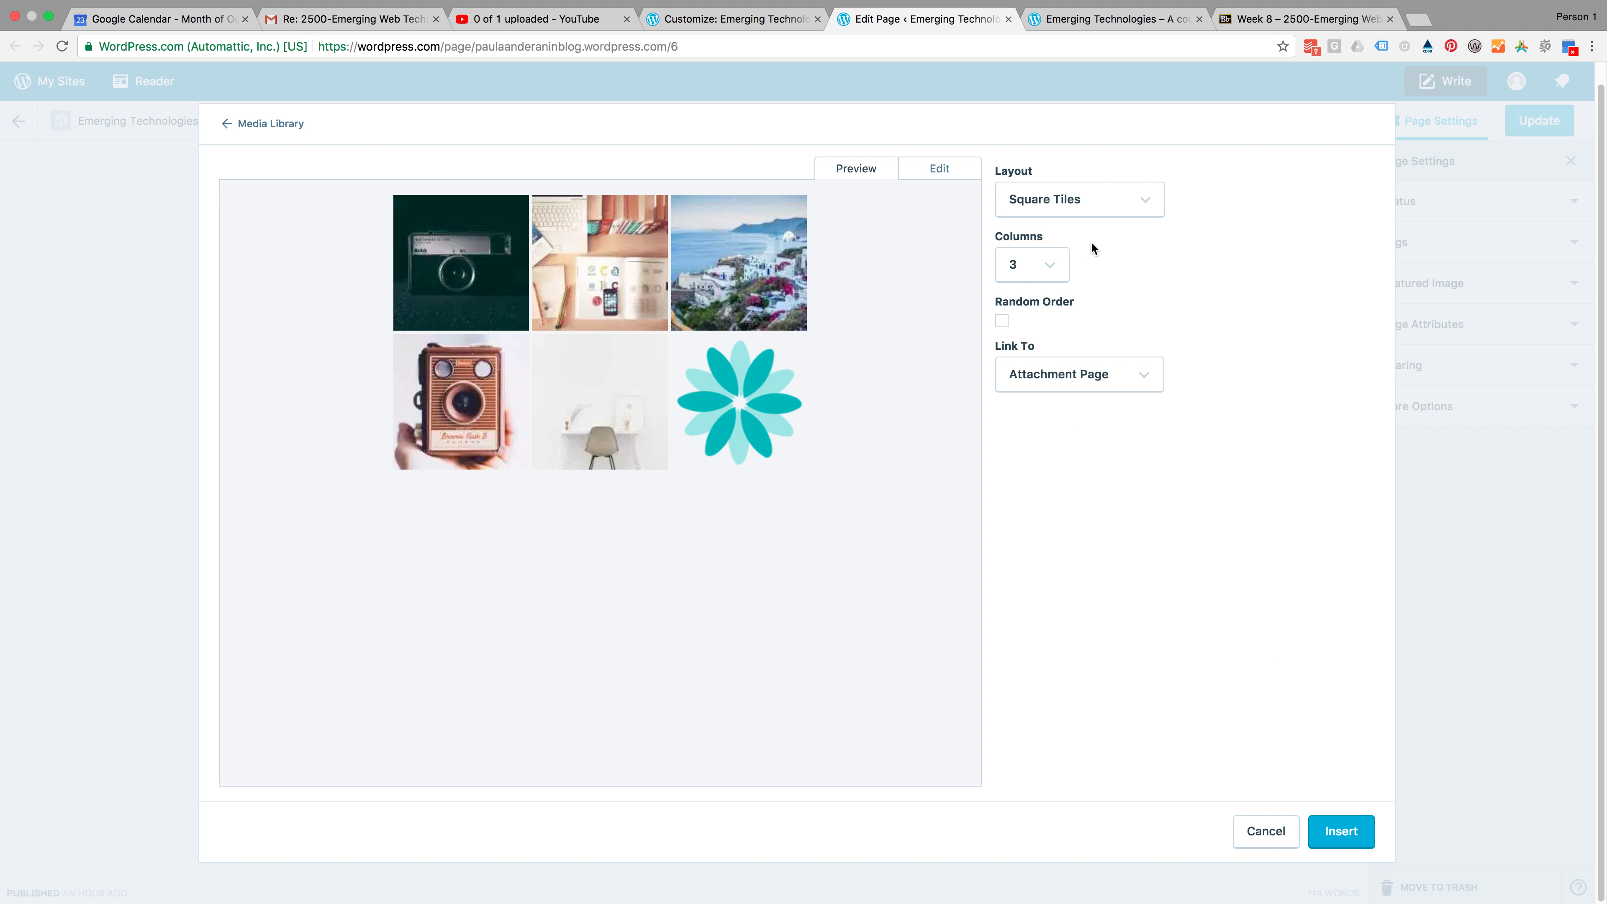
# Open the gallery's edit view and caption the first image Social Media, checking the wireframe's topic labels
pyautogui.click(928, 170)
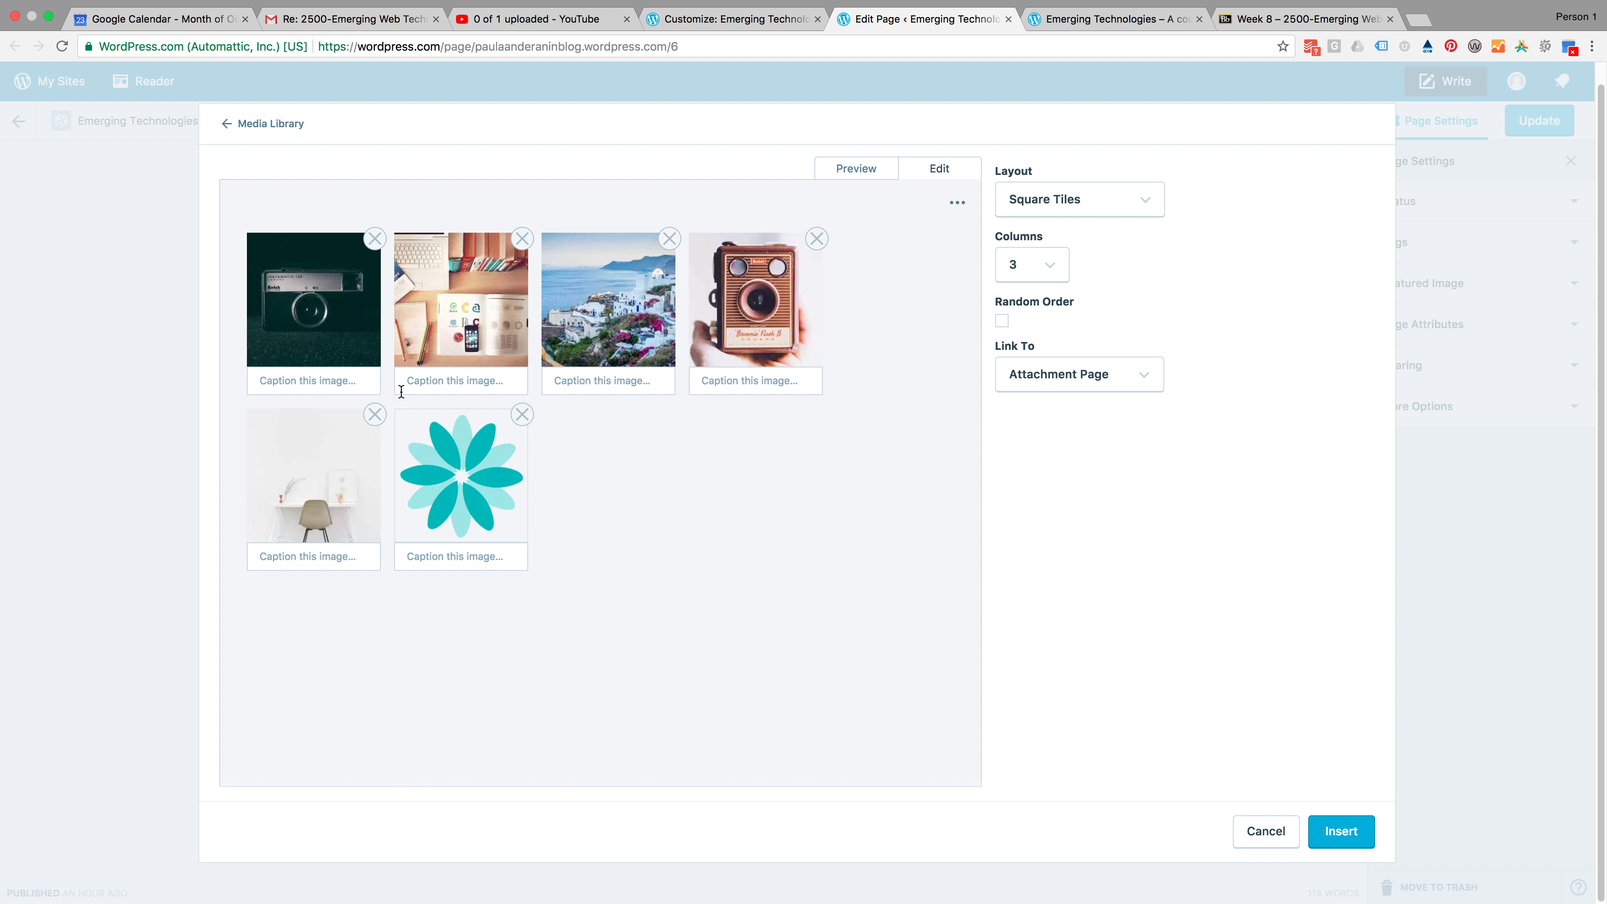
pyautogui.click(286, 380)
pyautogui.hotkey('ctrl', 'Left')
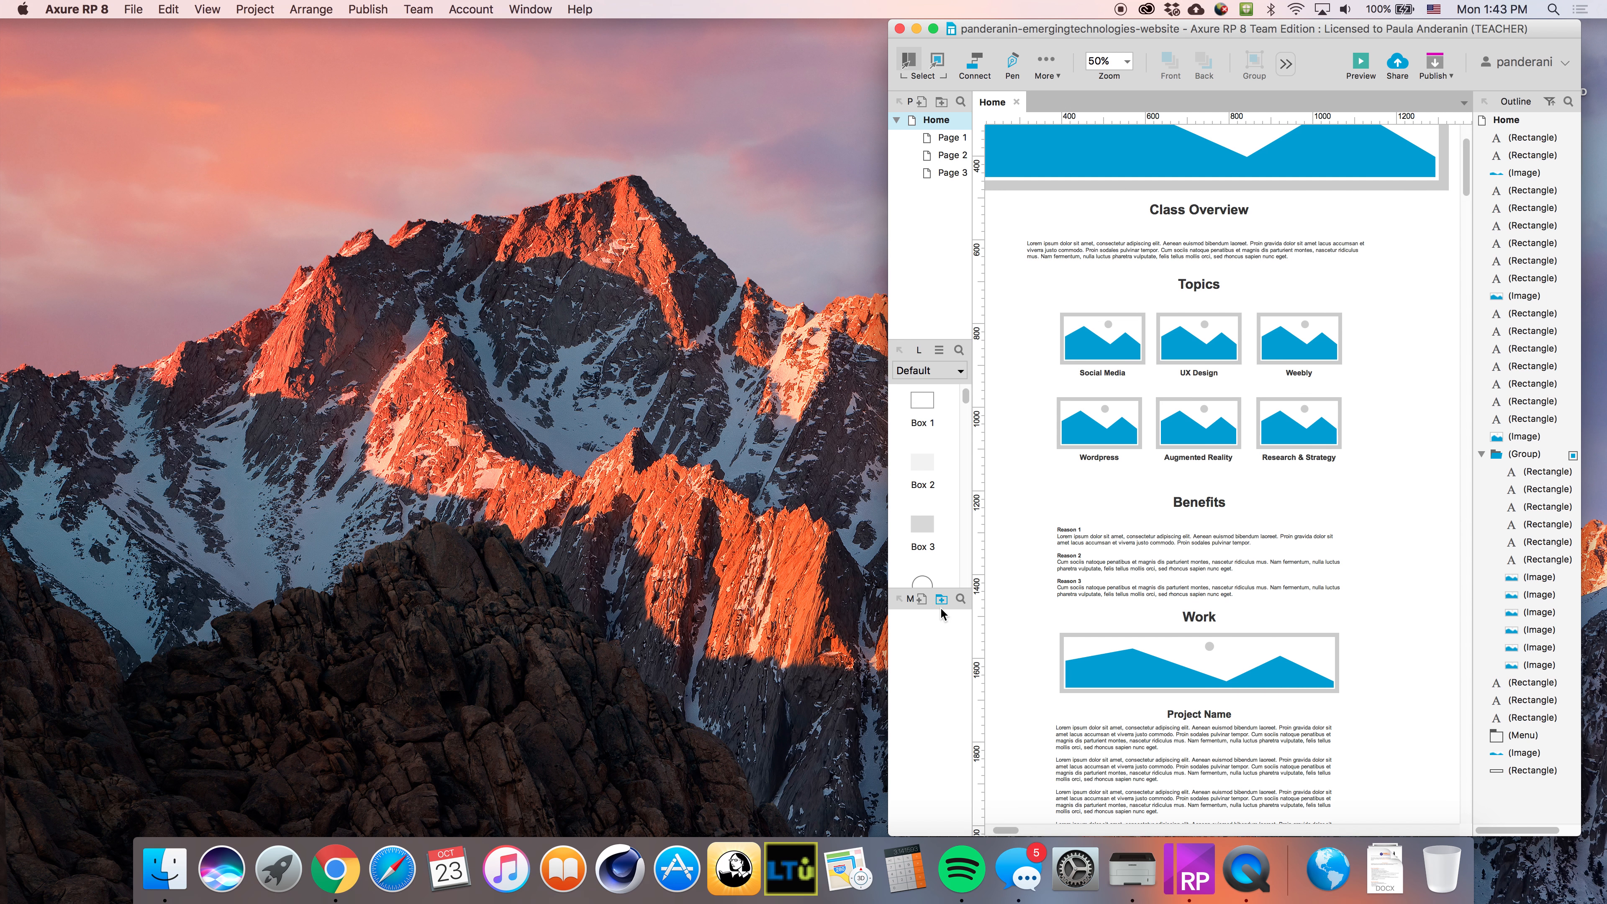
pyautogui.hotkey('ctrl', 'Right')
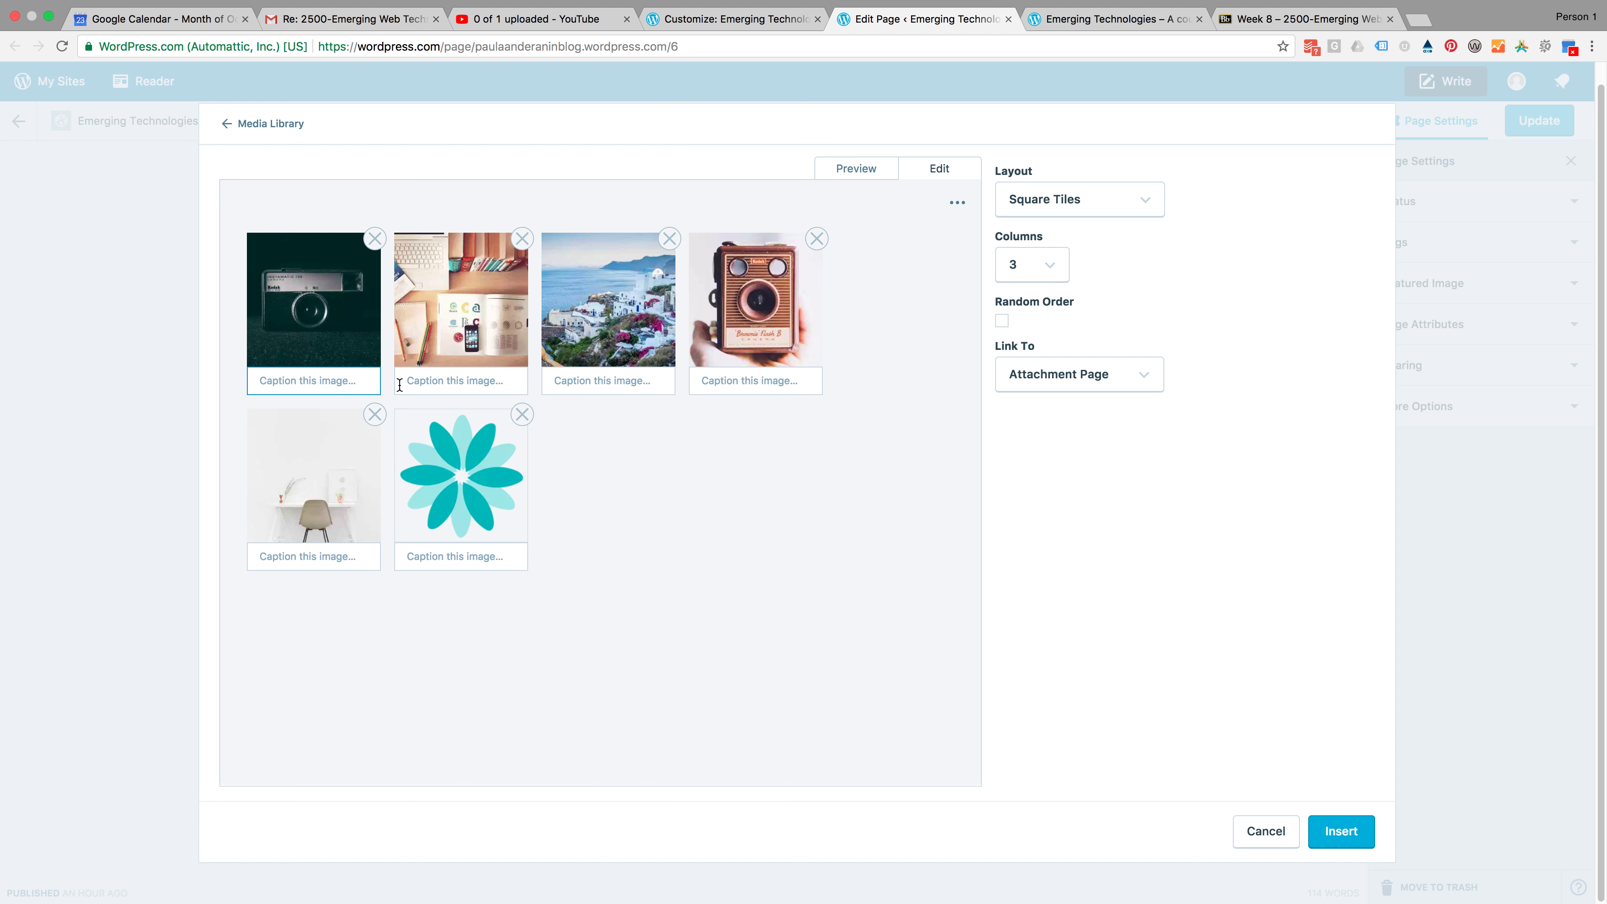
pyautogui.write('Soca')
pyautogui.write('al Media')
# Caption the second gallery image UX Design
pyautogui.hotkey('ctrl', 'Left')
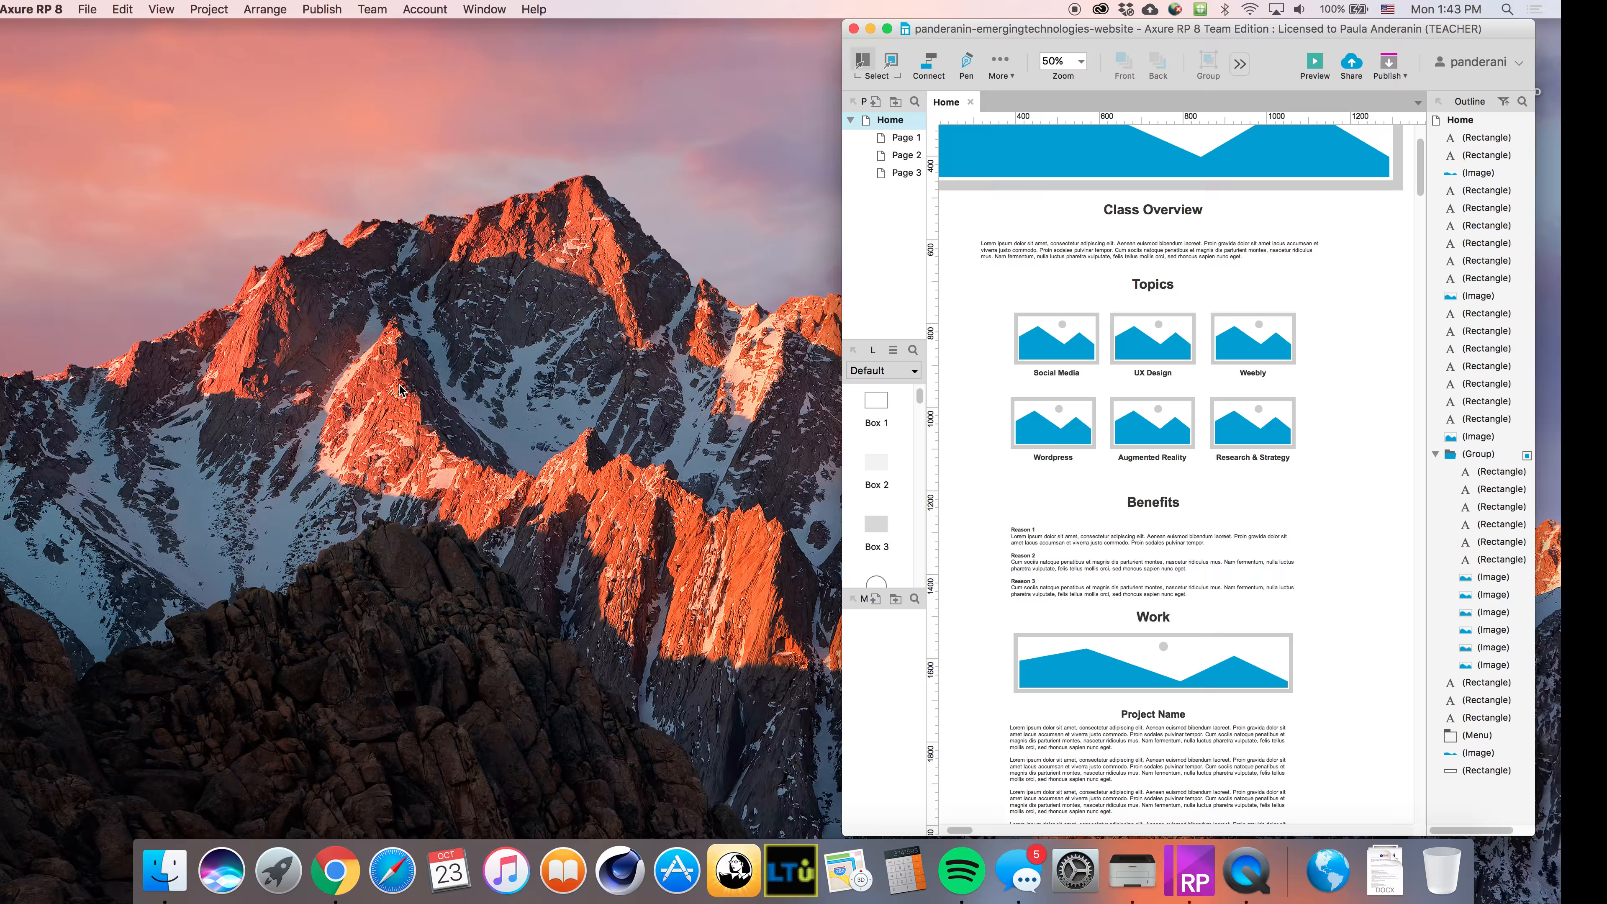
pyautogui.hotkey('ctrl', 'Right')
pyautogui.click(451, 380)
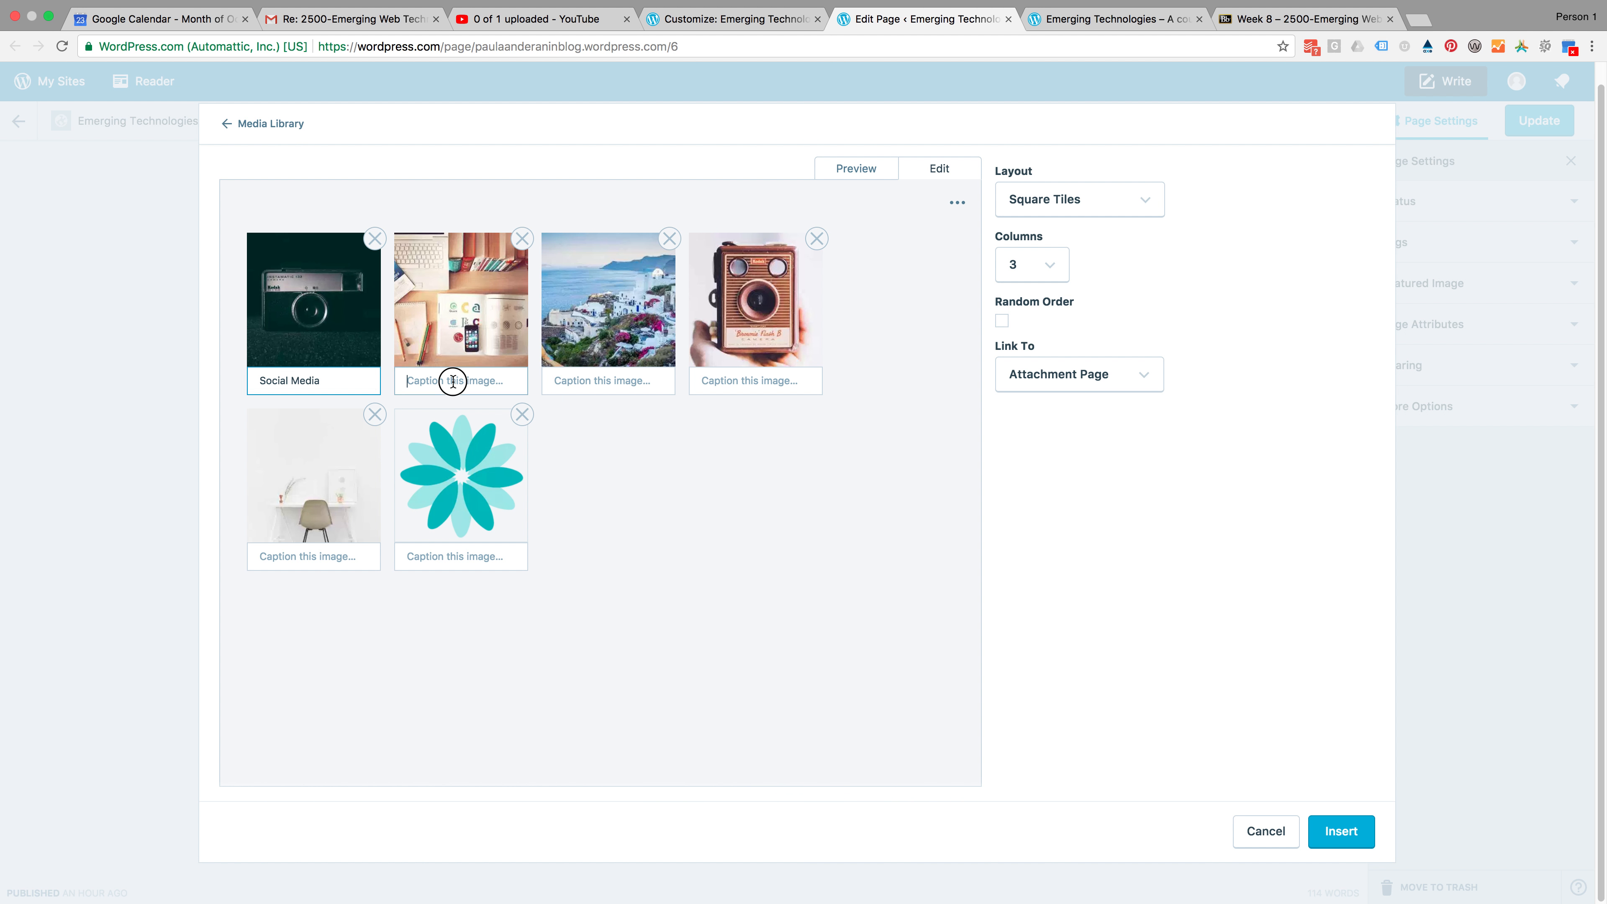
pyautogui.write('UX Desi')
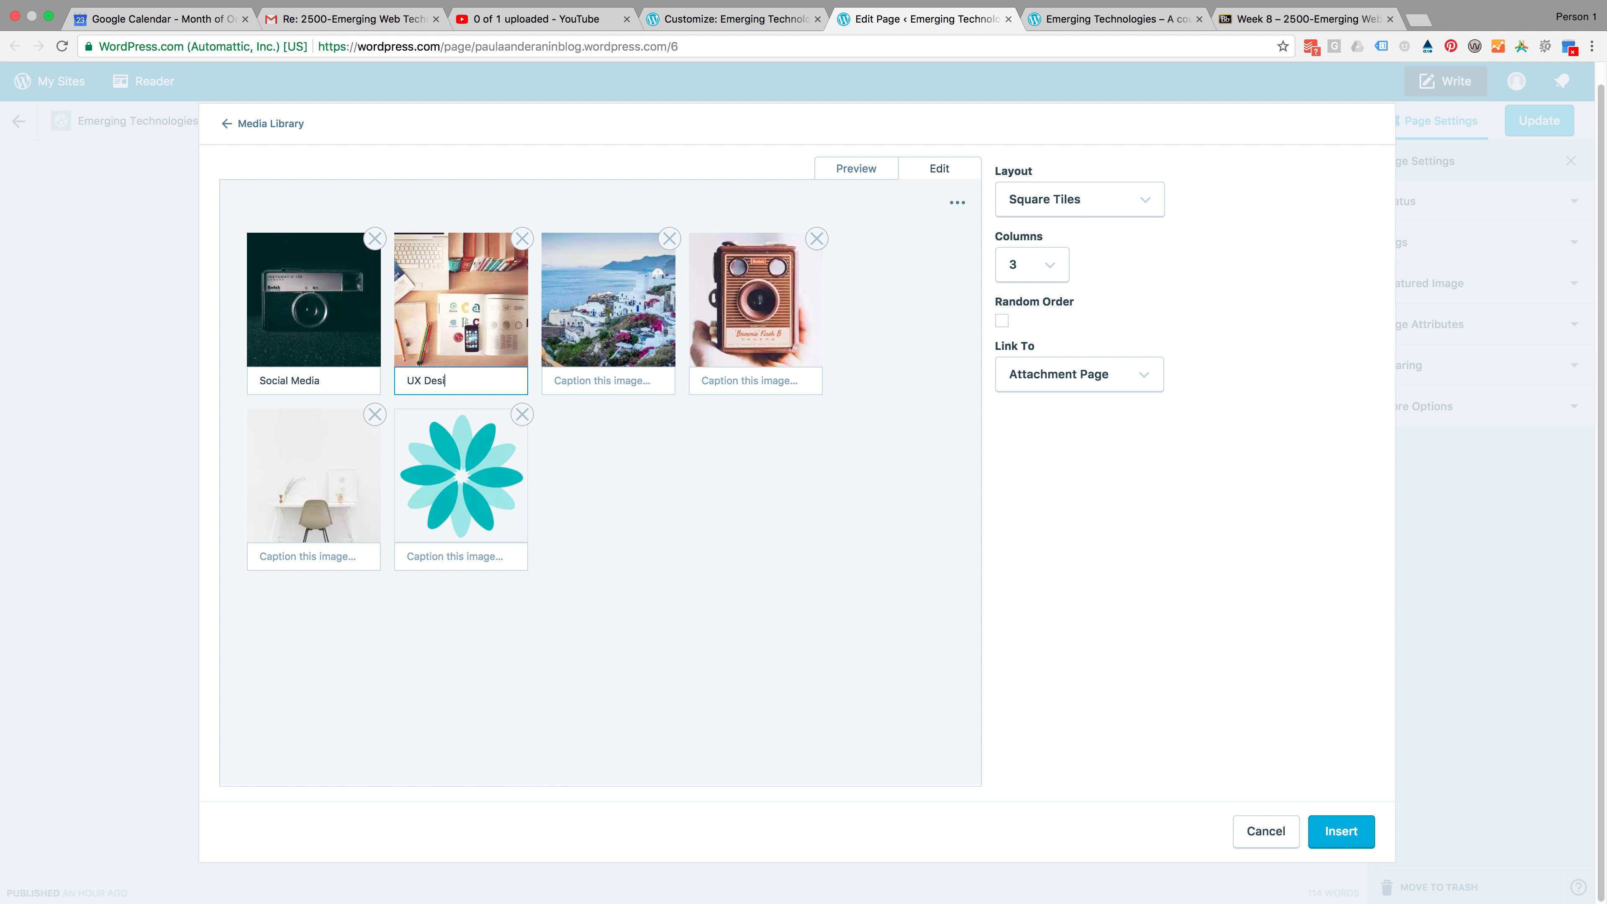
pyautogui.hotkey('ctrl', 'Left')
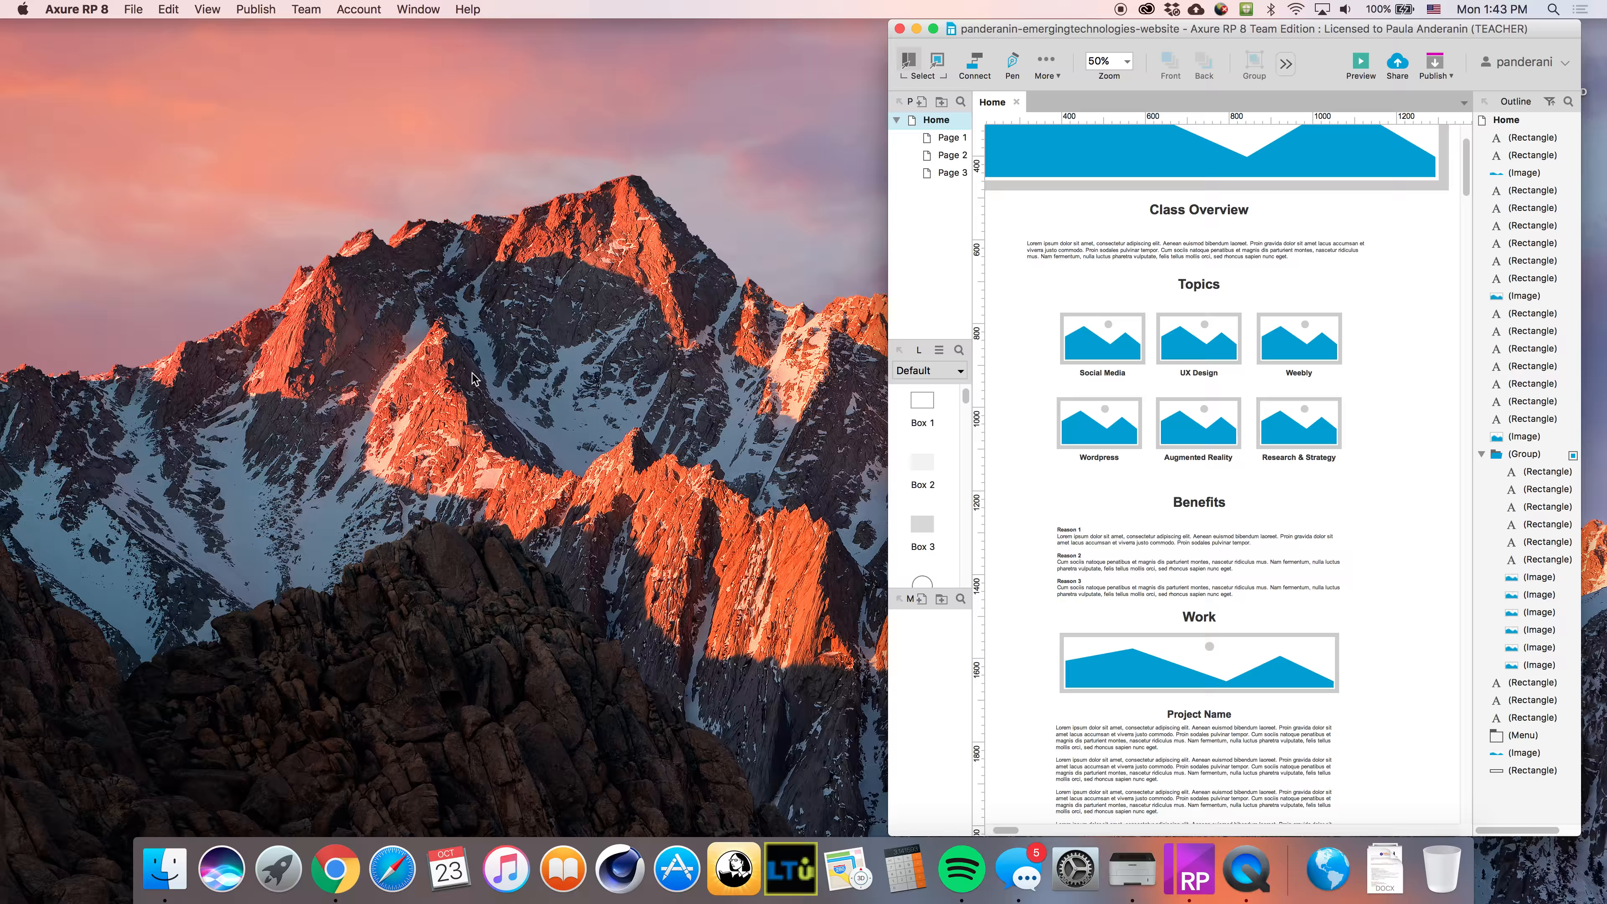
pyautogui.hotkey('ctrl', 'Right')
pyautogui.write('DesignW')
pyautogui.press('Tab')
# Caption the third gallery image Weebly
pyautogui.click(585, 379)
pyautogui.write('We')
pyautogui.hotkey('ctrl', 'Left')
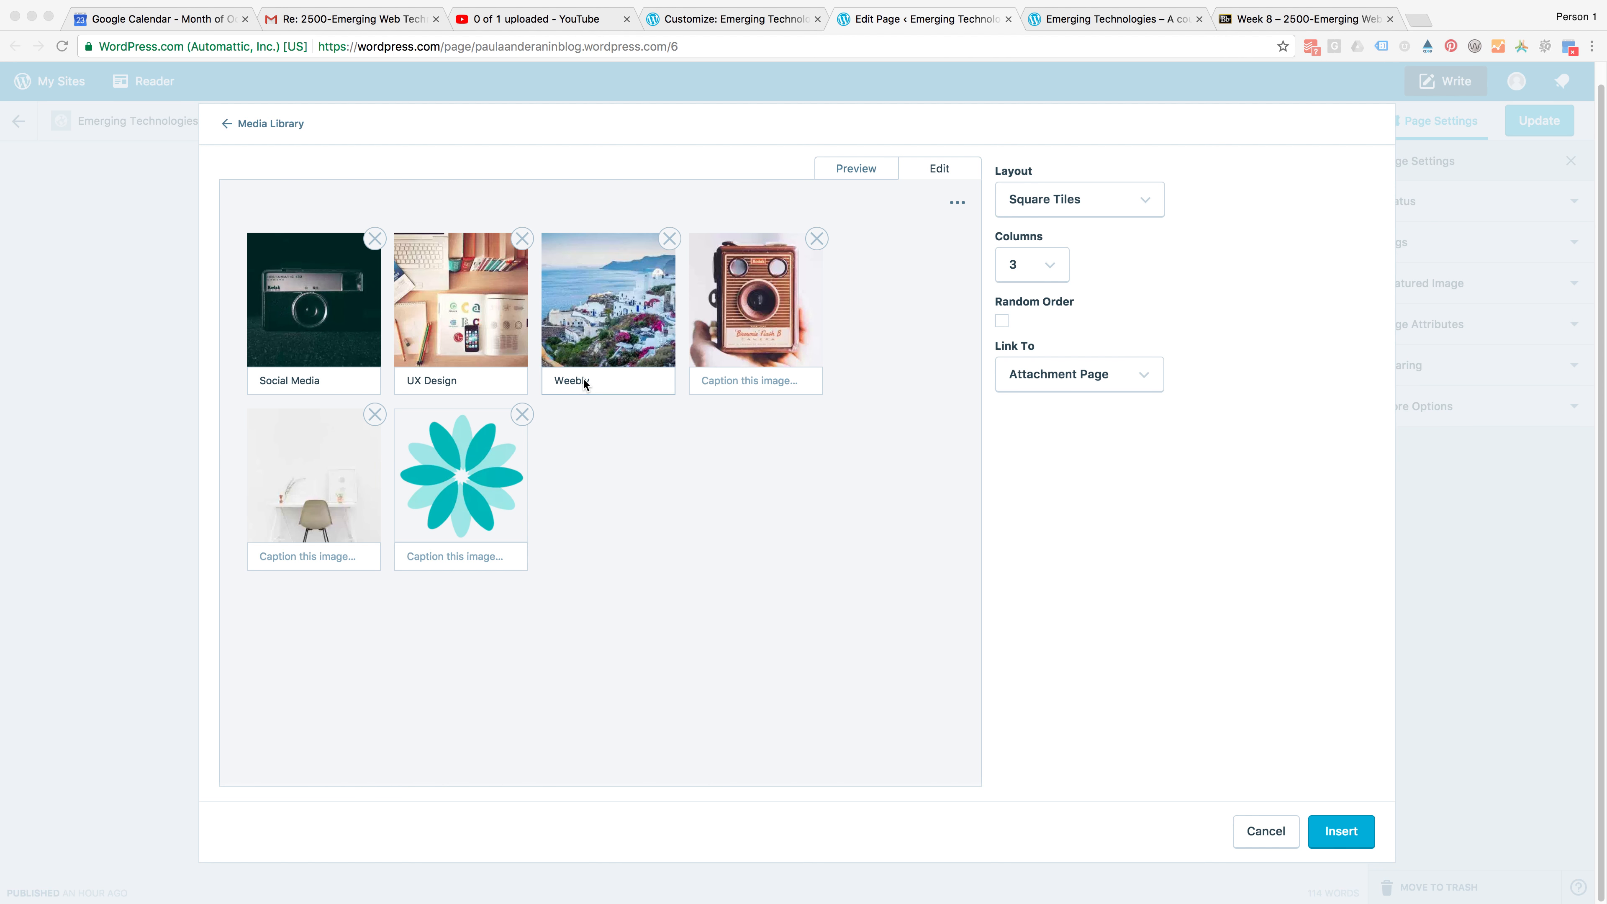
pyautogui.hotkey('ctrl', 'Right')
# Caption the fourth gallery image Wordpress
pyautogui.click(759, 388)
pyautogui.write('Wordpress')
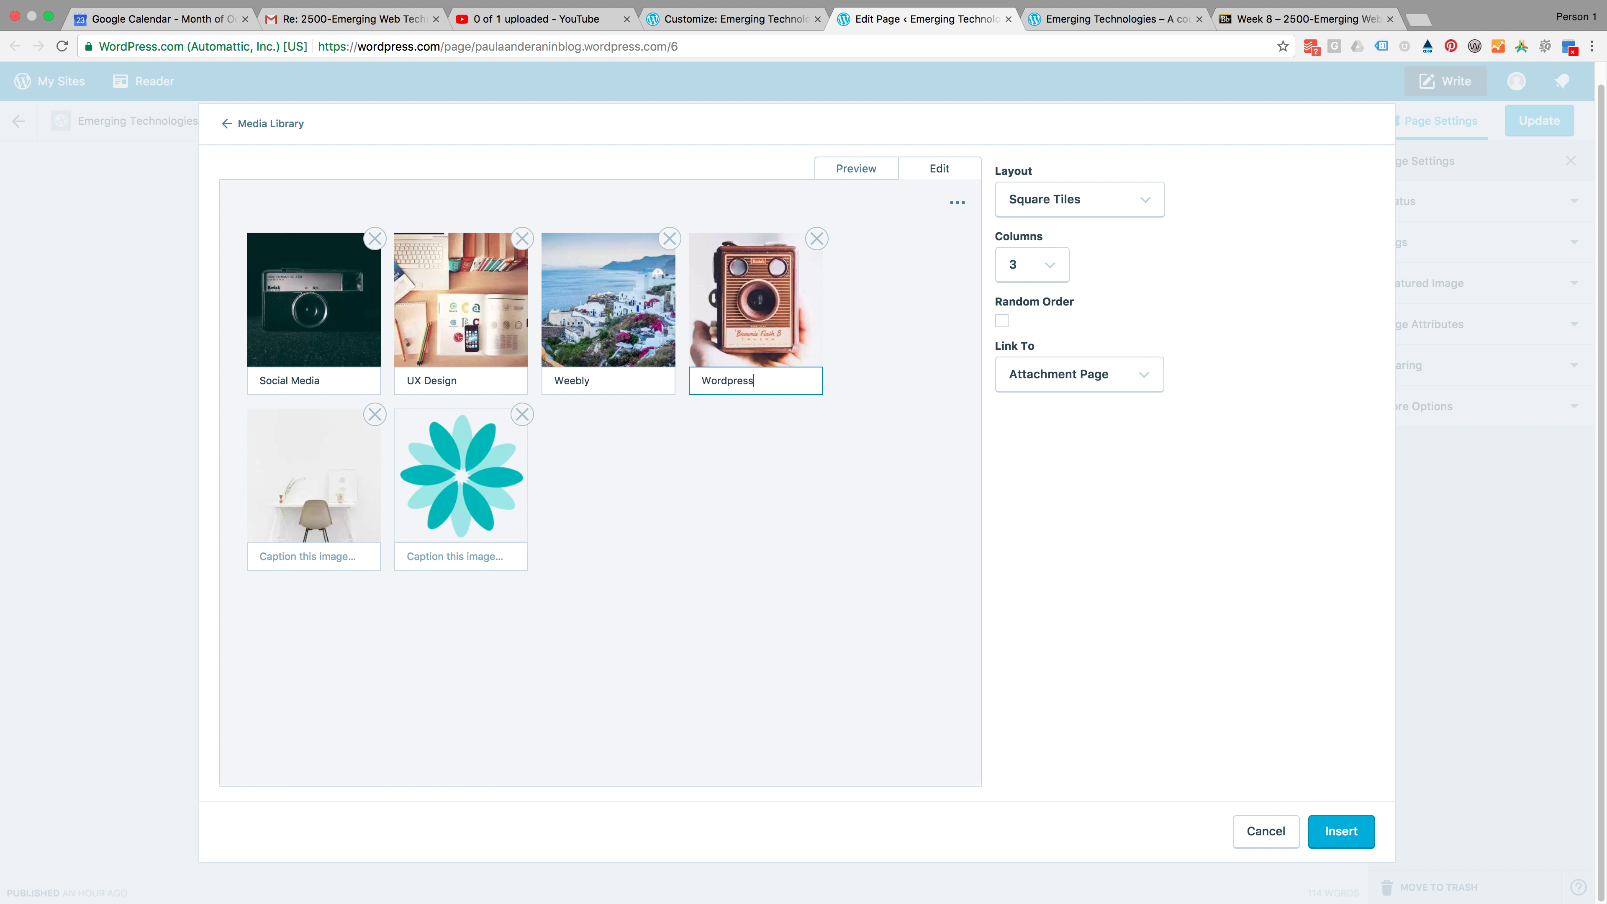
pyautogui.hotkey('ctrl', 'Left')
pyautogui.hotkey('ctrl', 'Right')
# Caption the fifth gallery image Wordpress
pyautogui.click(278, 552)
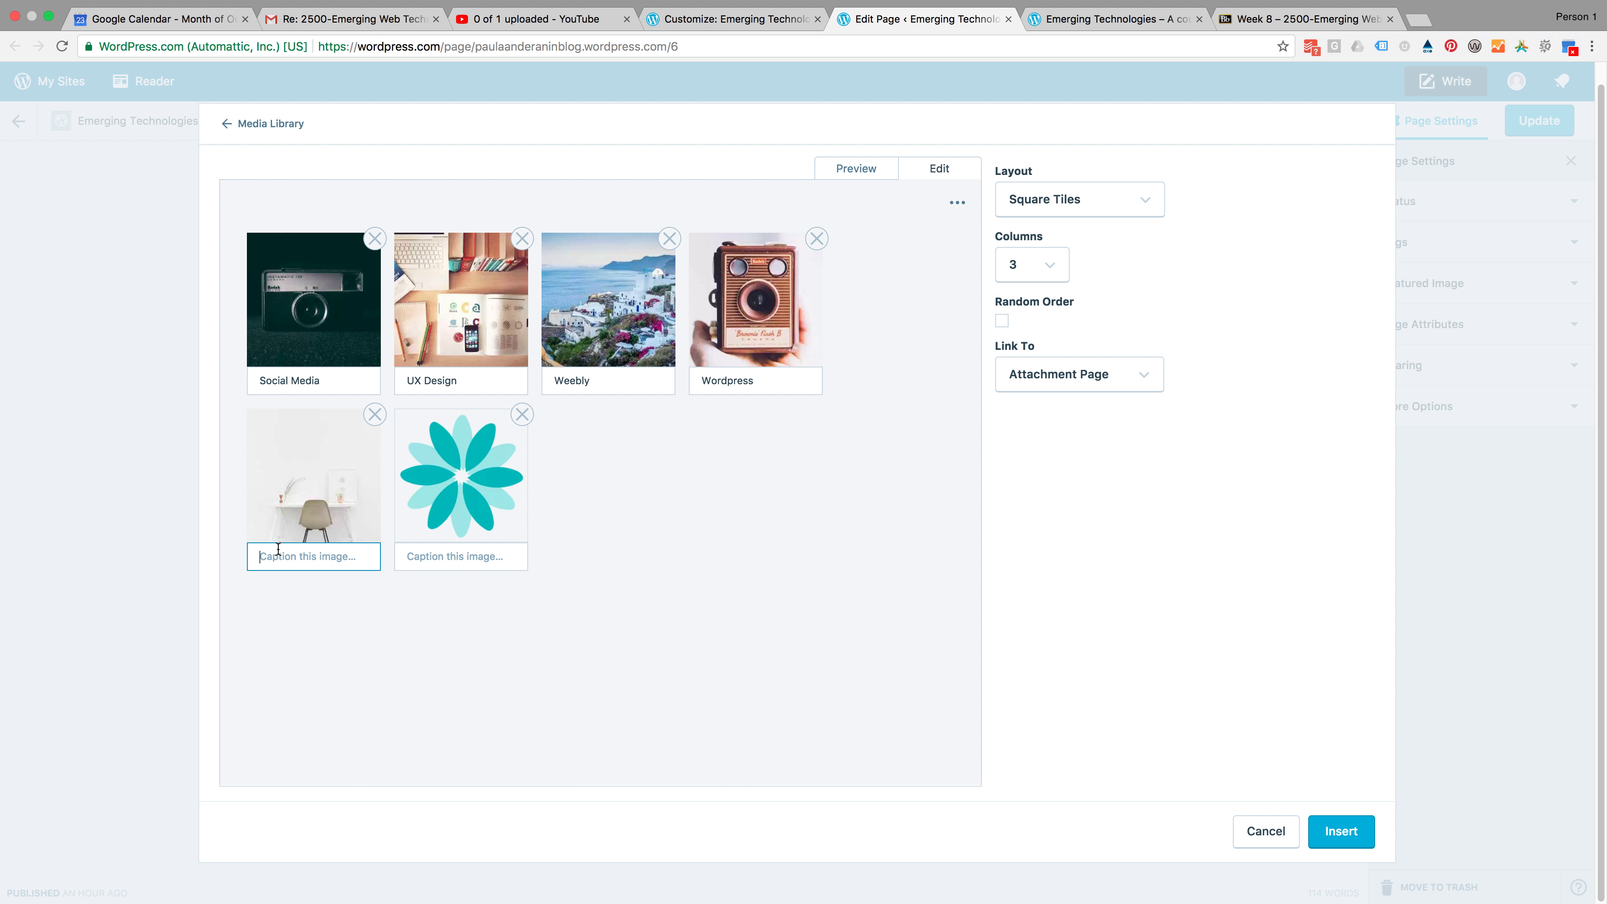
pyautogui.hotkey('ctrl', 'Left')
pyautogui.hotkey('ctrl', 'Right')
pyautogui.write('Woreppress')
pyautogui.hotkey('ctrl', 'Left')
pyautogui.hotkey('ctrl', 'Right')
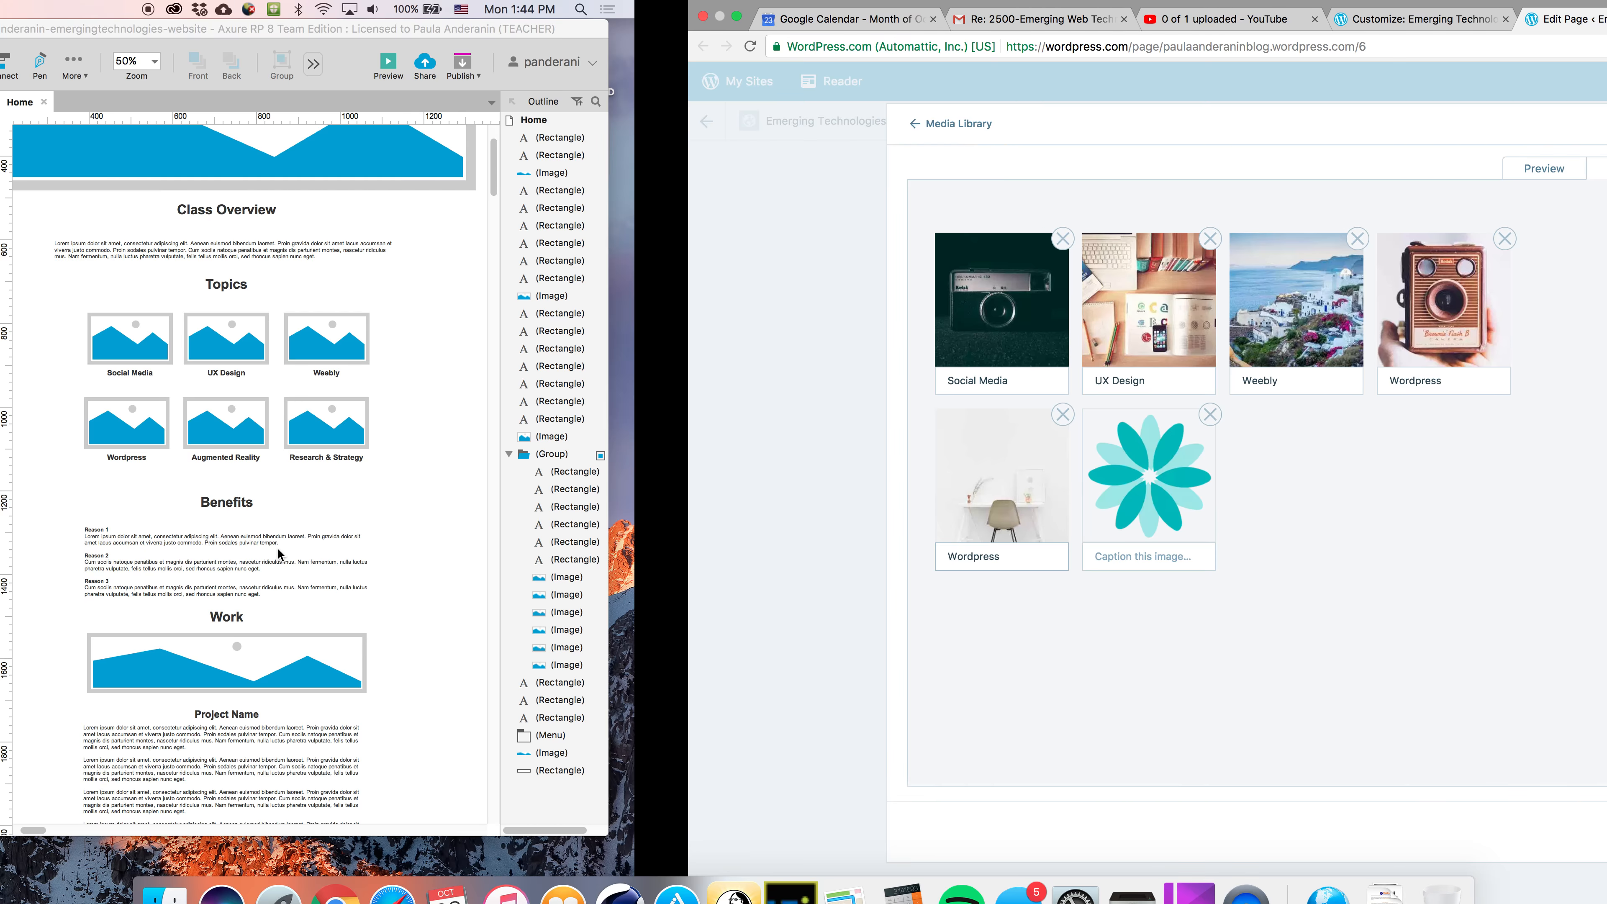
# Caption the sixth gallery image Augmented Reality
pyautogui.click(461, 560)
pyautogui.write('A')
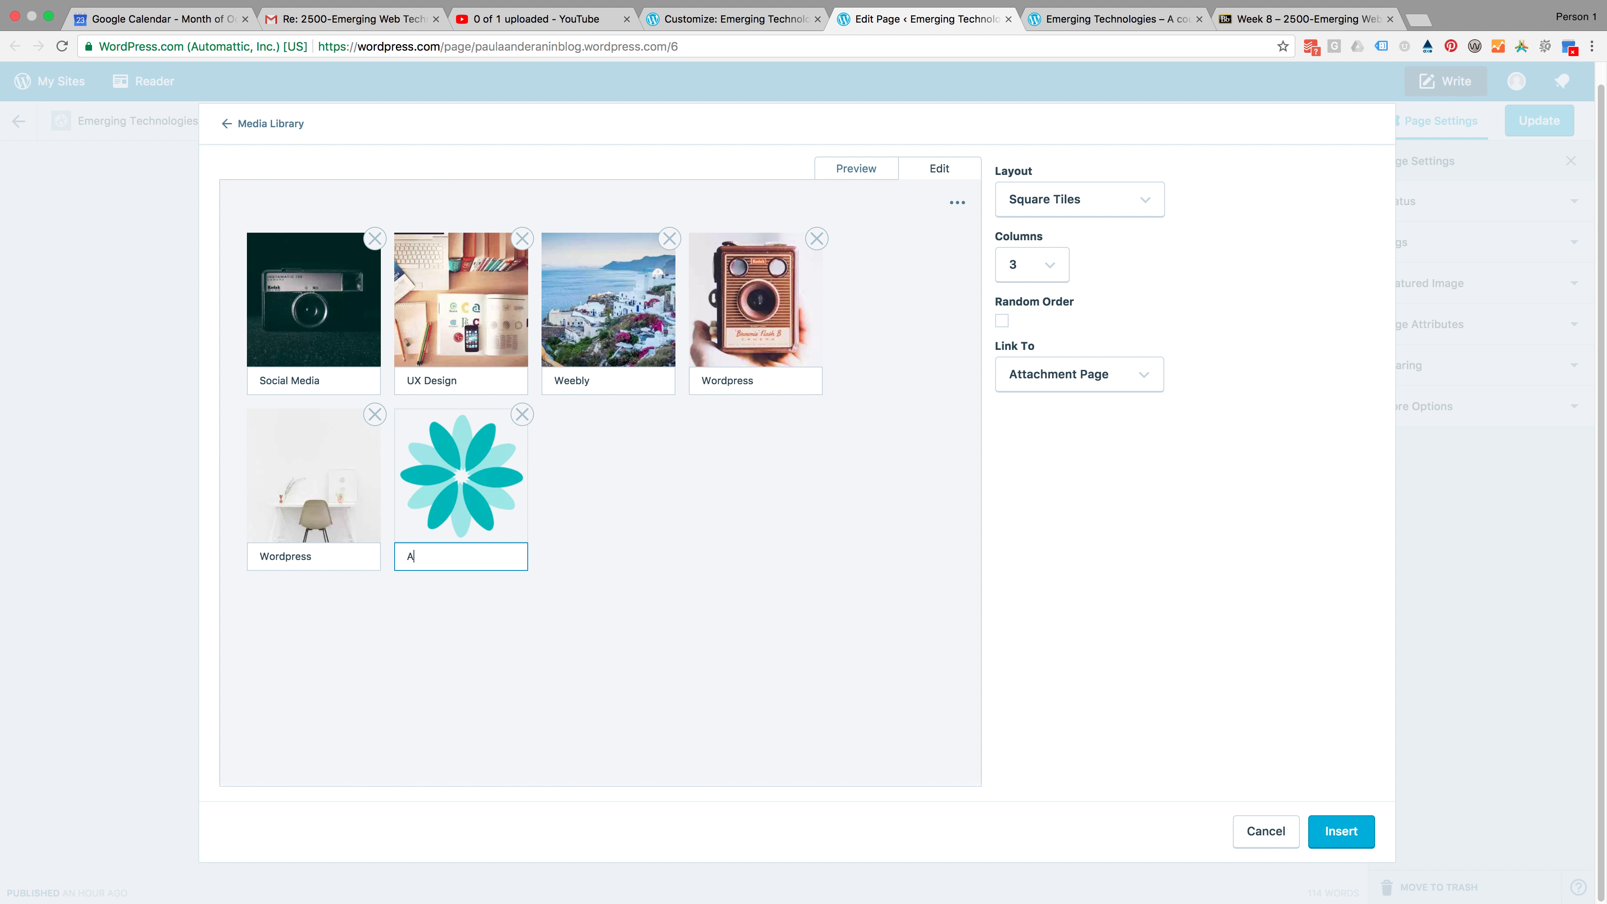
pyautogui.write('ugmented Reality')
pyautogui.hotkey('ctrl', 'Left')
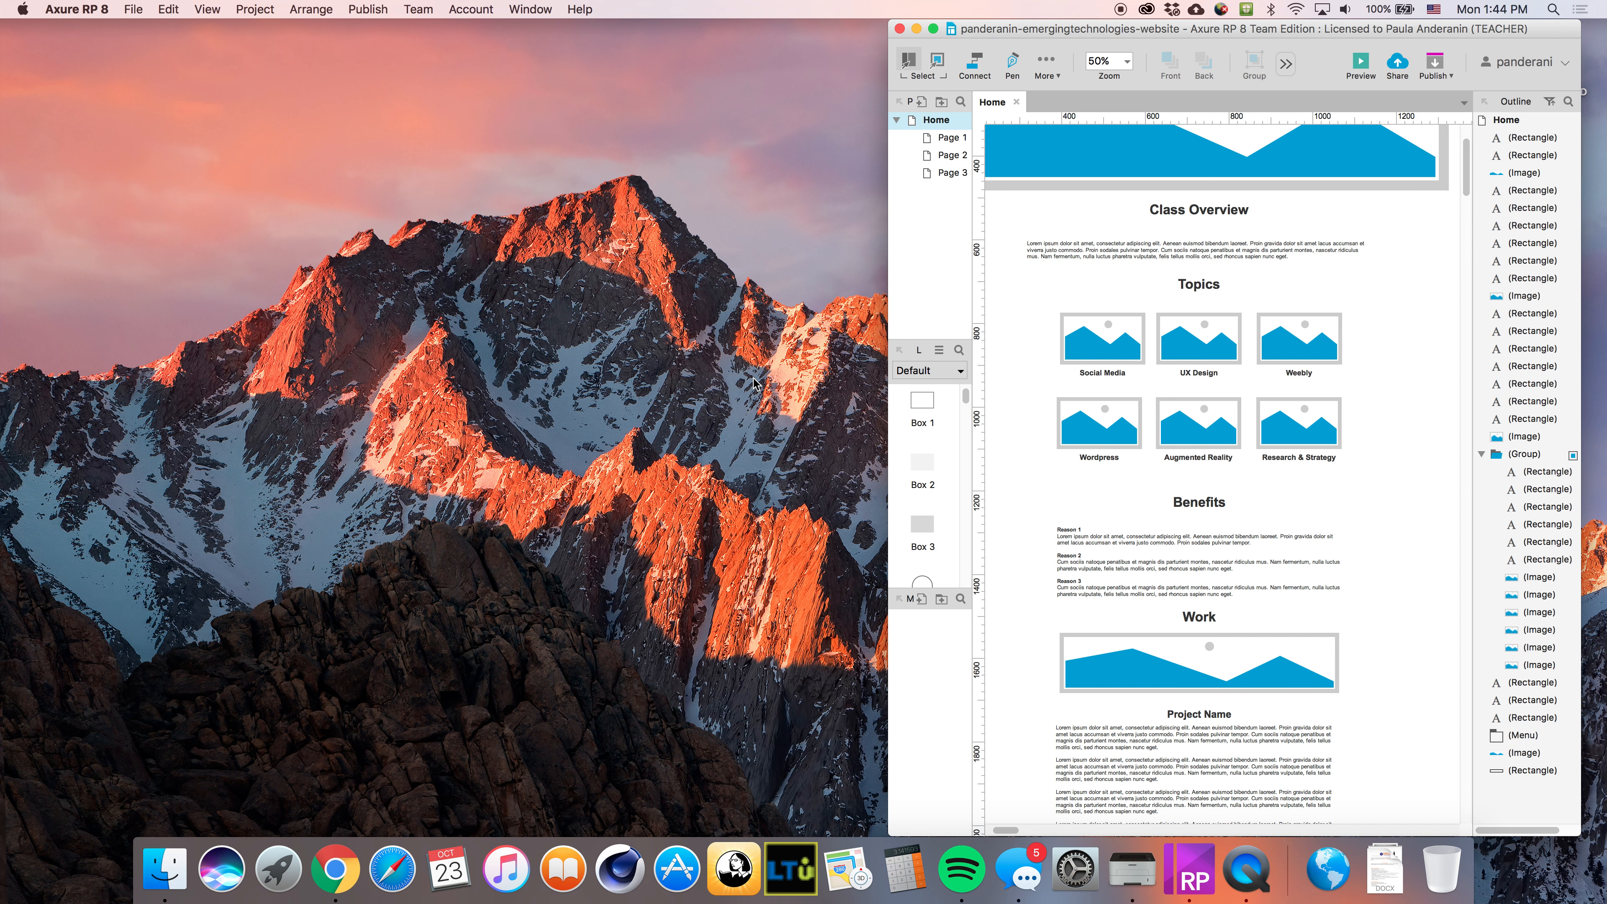
pyautogui.hotkey('ctrl', 'Right')
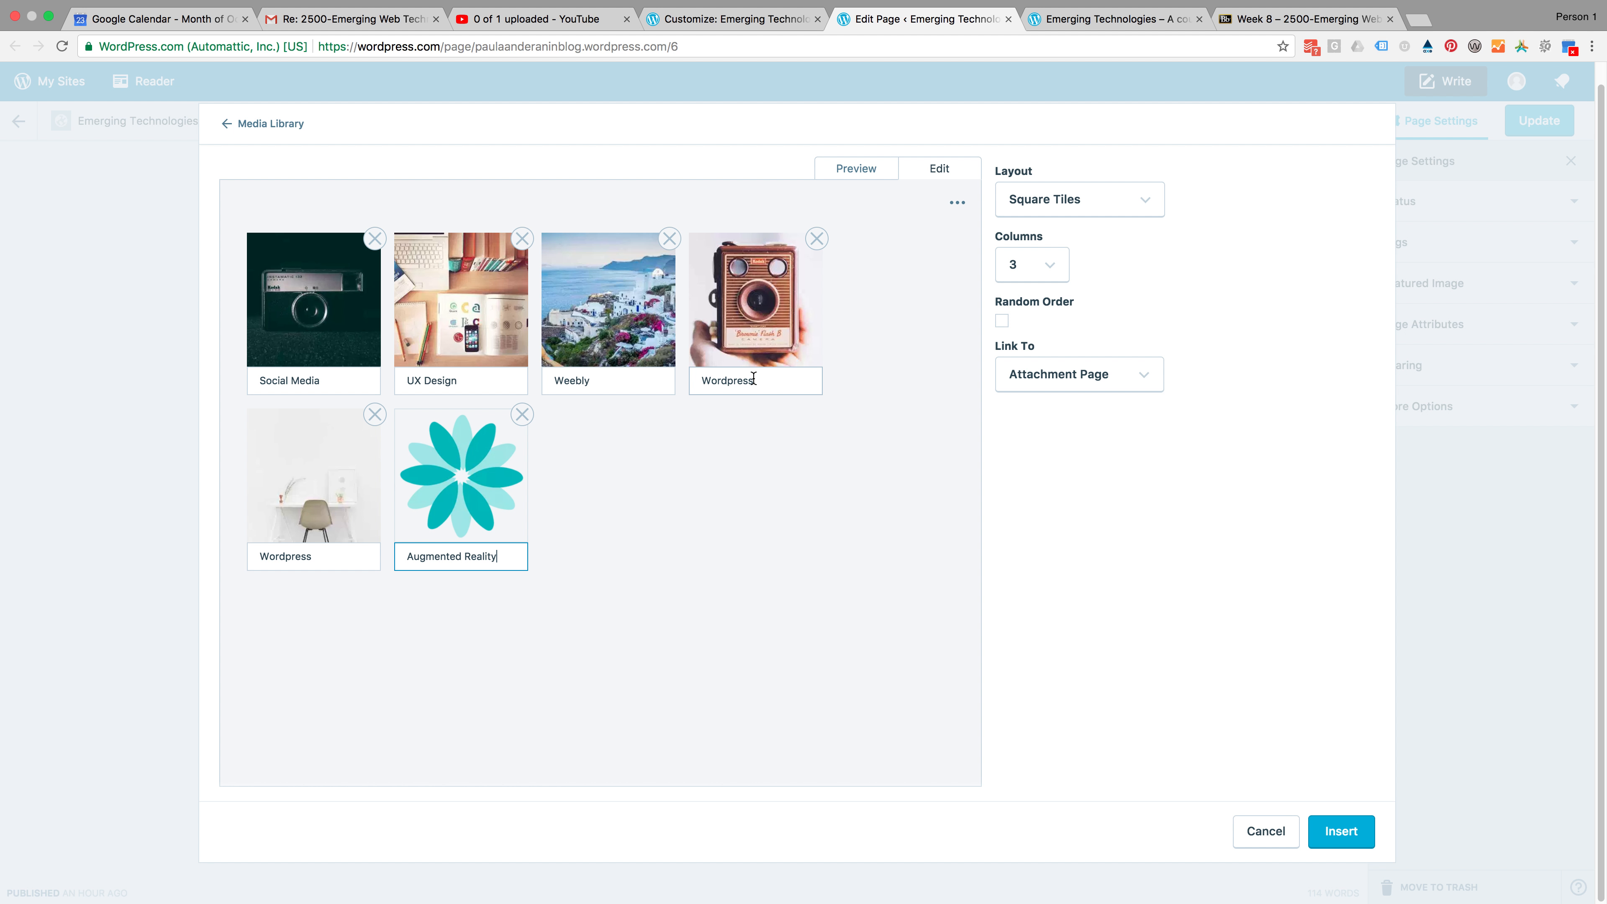
pyautogui.hotkey('ctrl', 'Left')
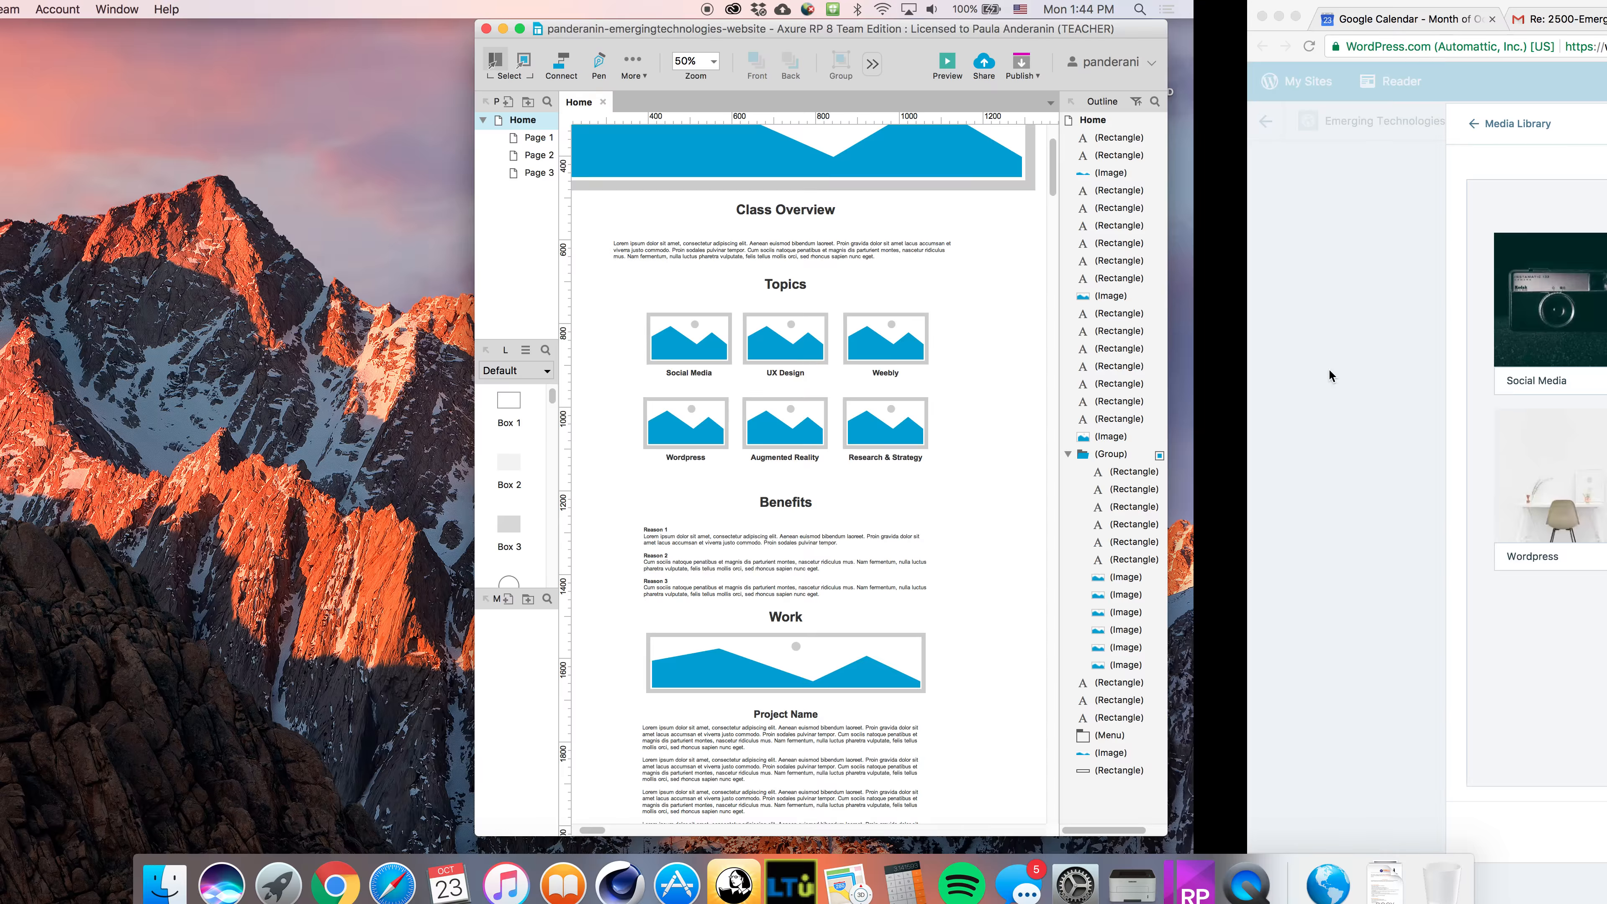
pyautogui.hotkey('ctrl', 'Right')
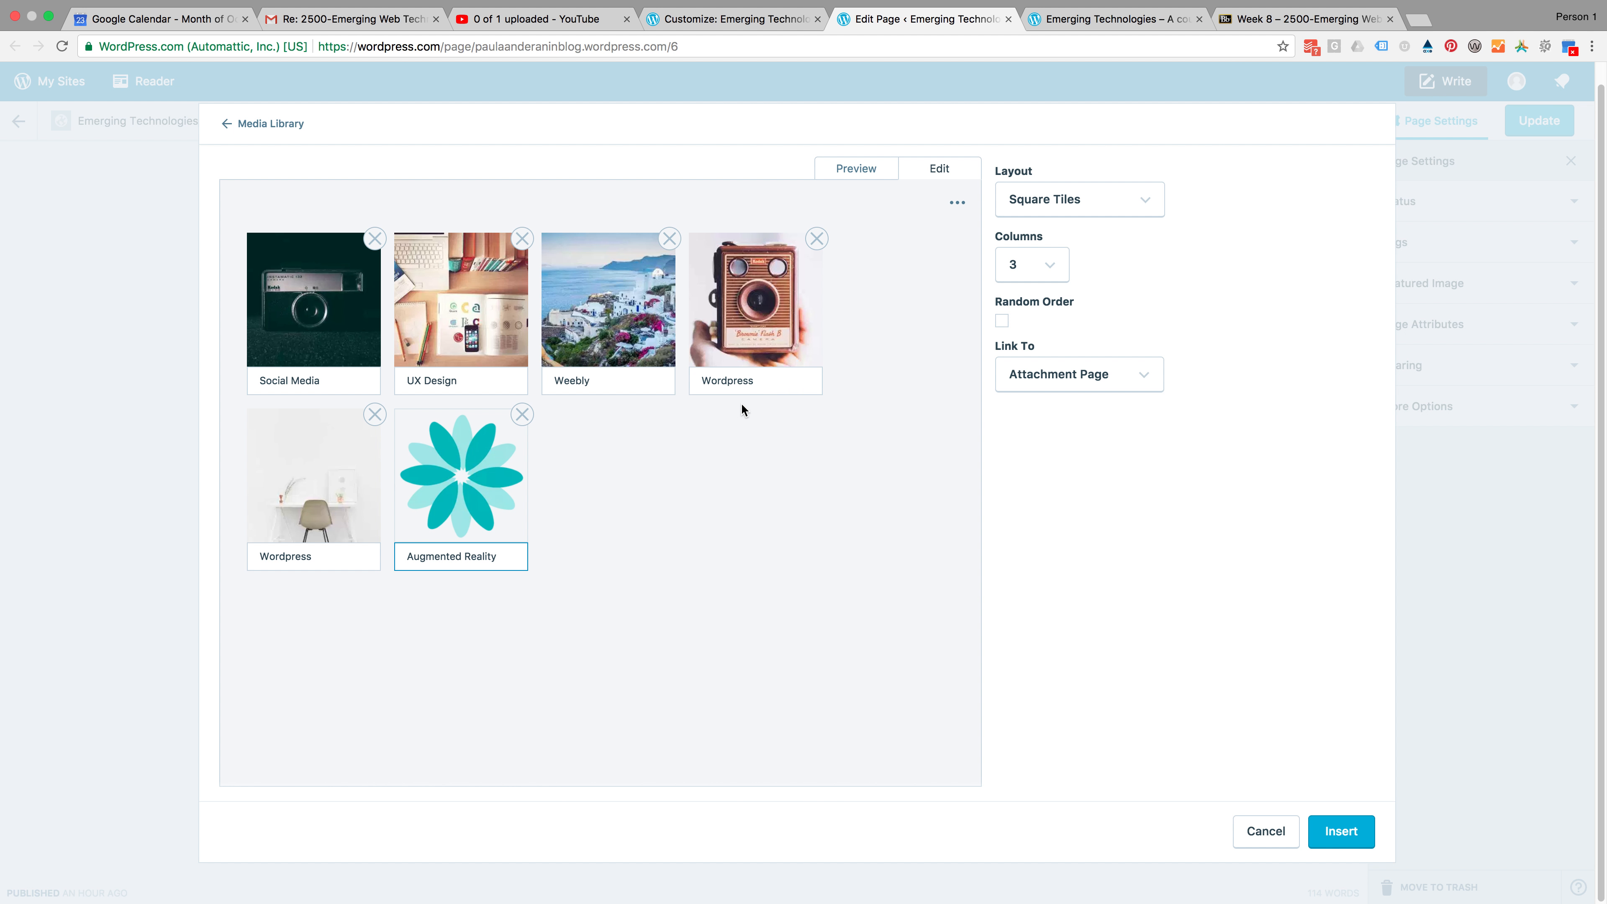
# Replace the fourth image's caption with Research & Strategy
pyautogui.doubleClick(720, 383)
pyautogui.write('Research & Strategy')
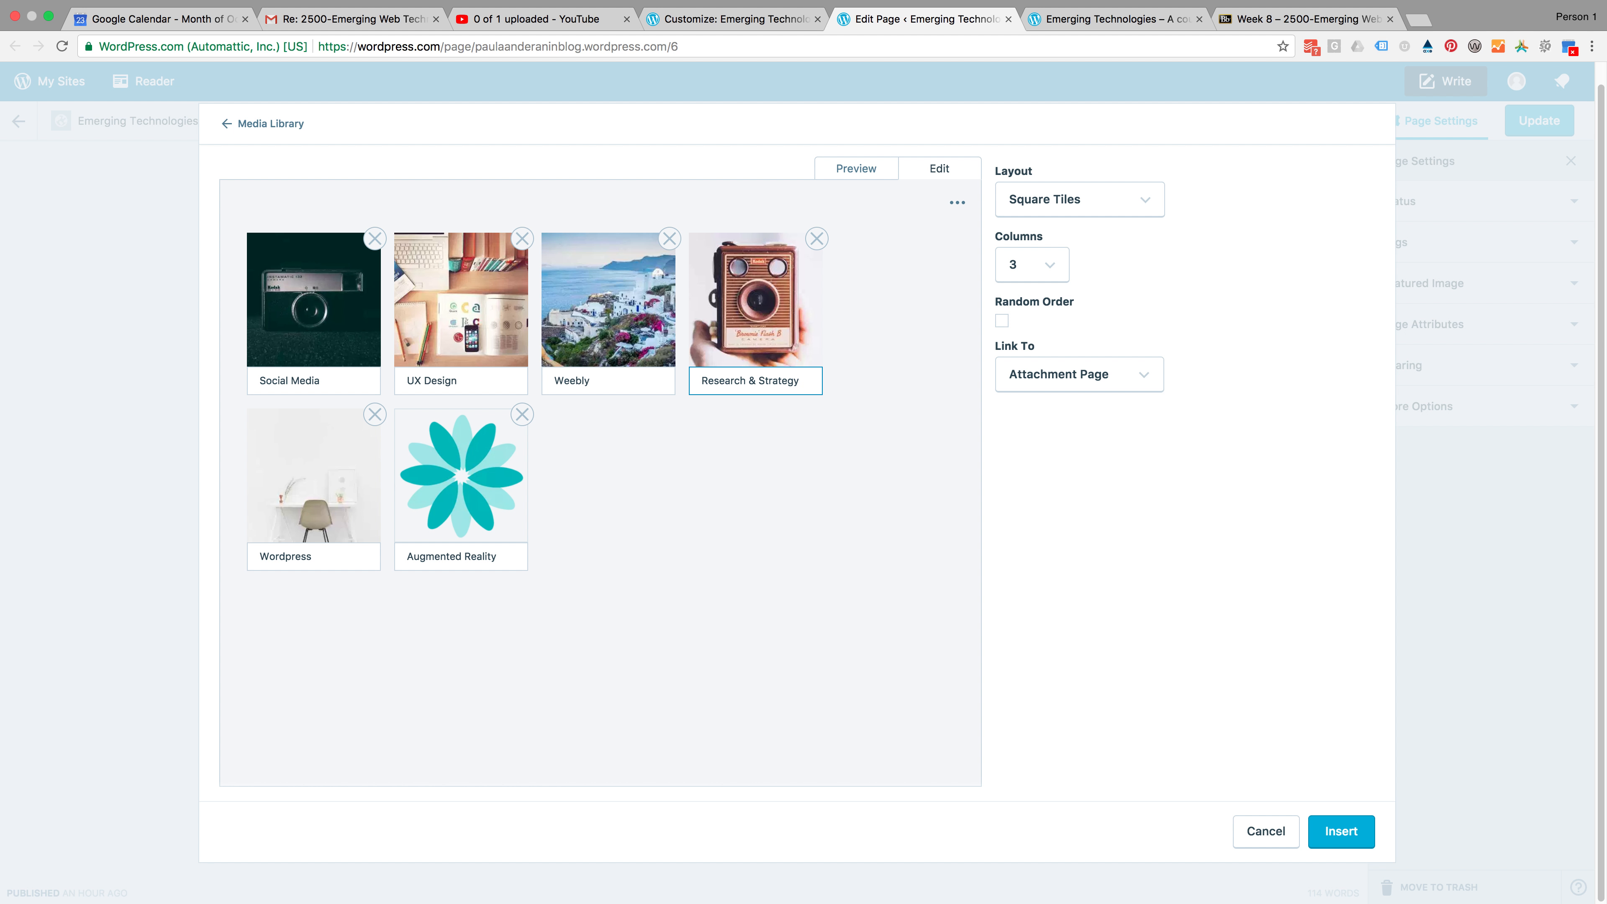
# Preview the captioned Square Tiles gallery and insert it into the page
pyautogui.click(859, 169)
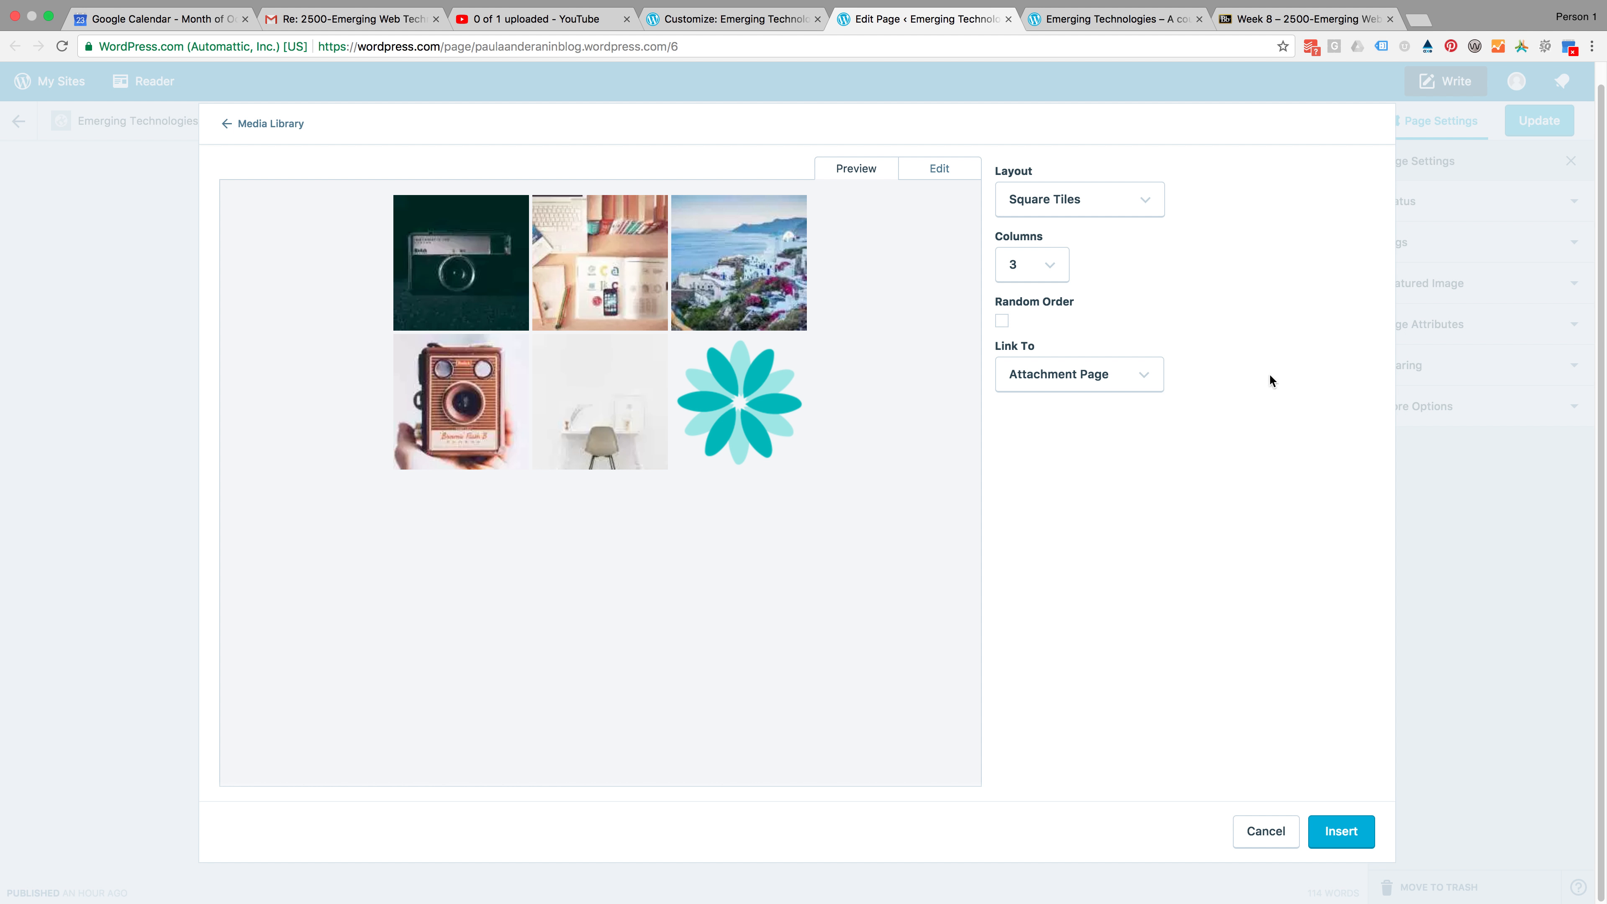
pyautogui.click(1106, 376)
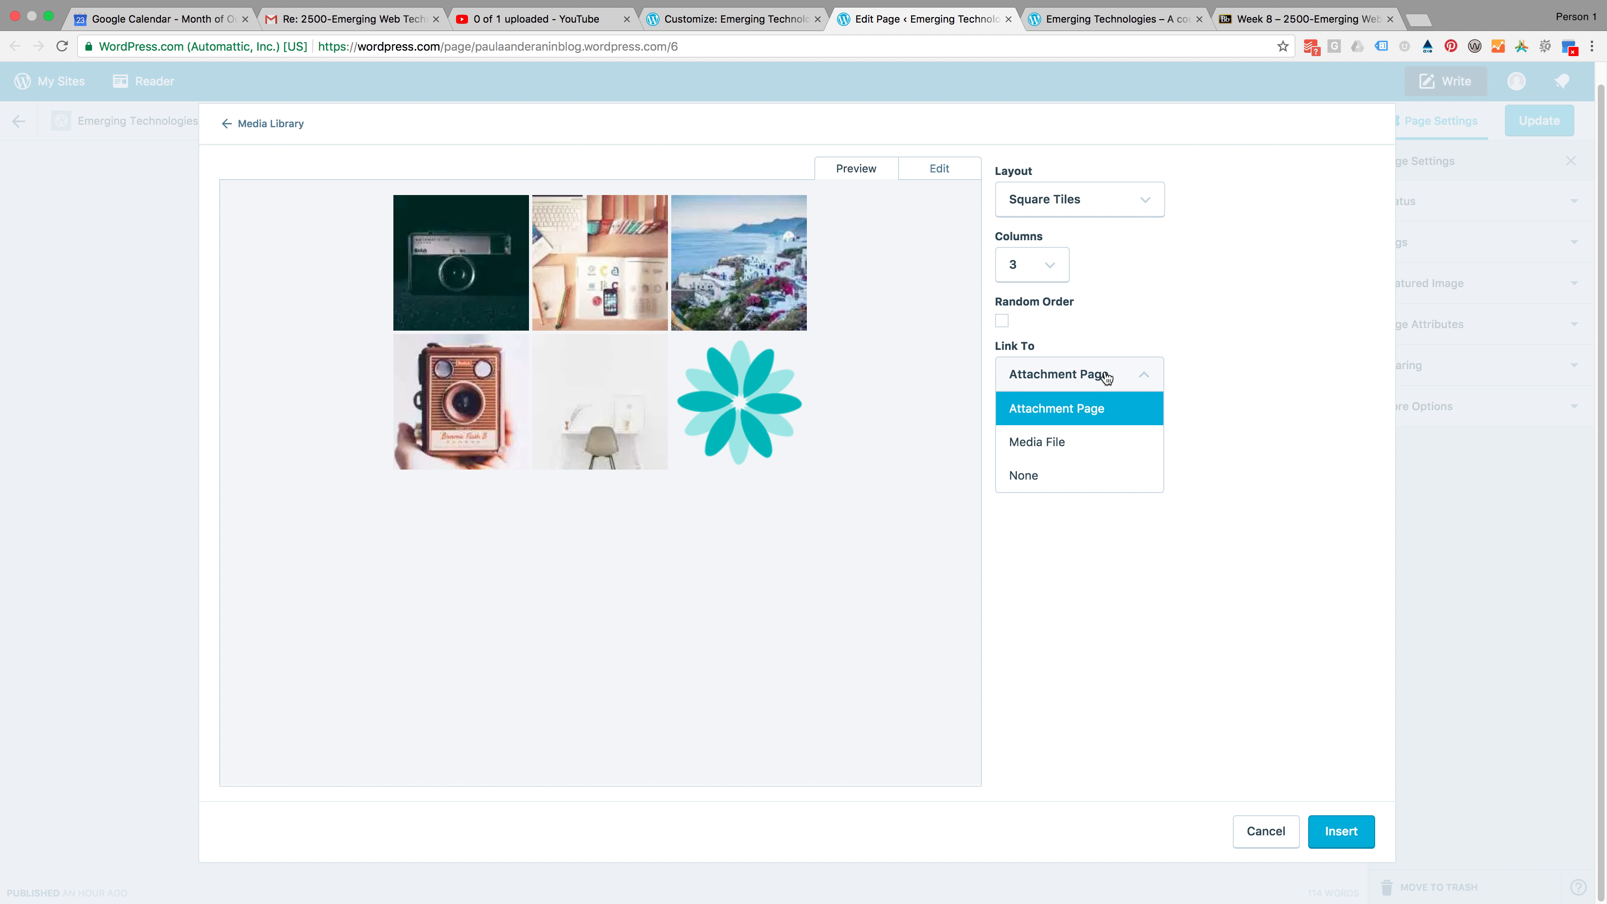
pyautogui.click(1282, 379)
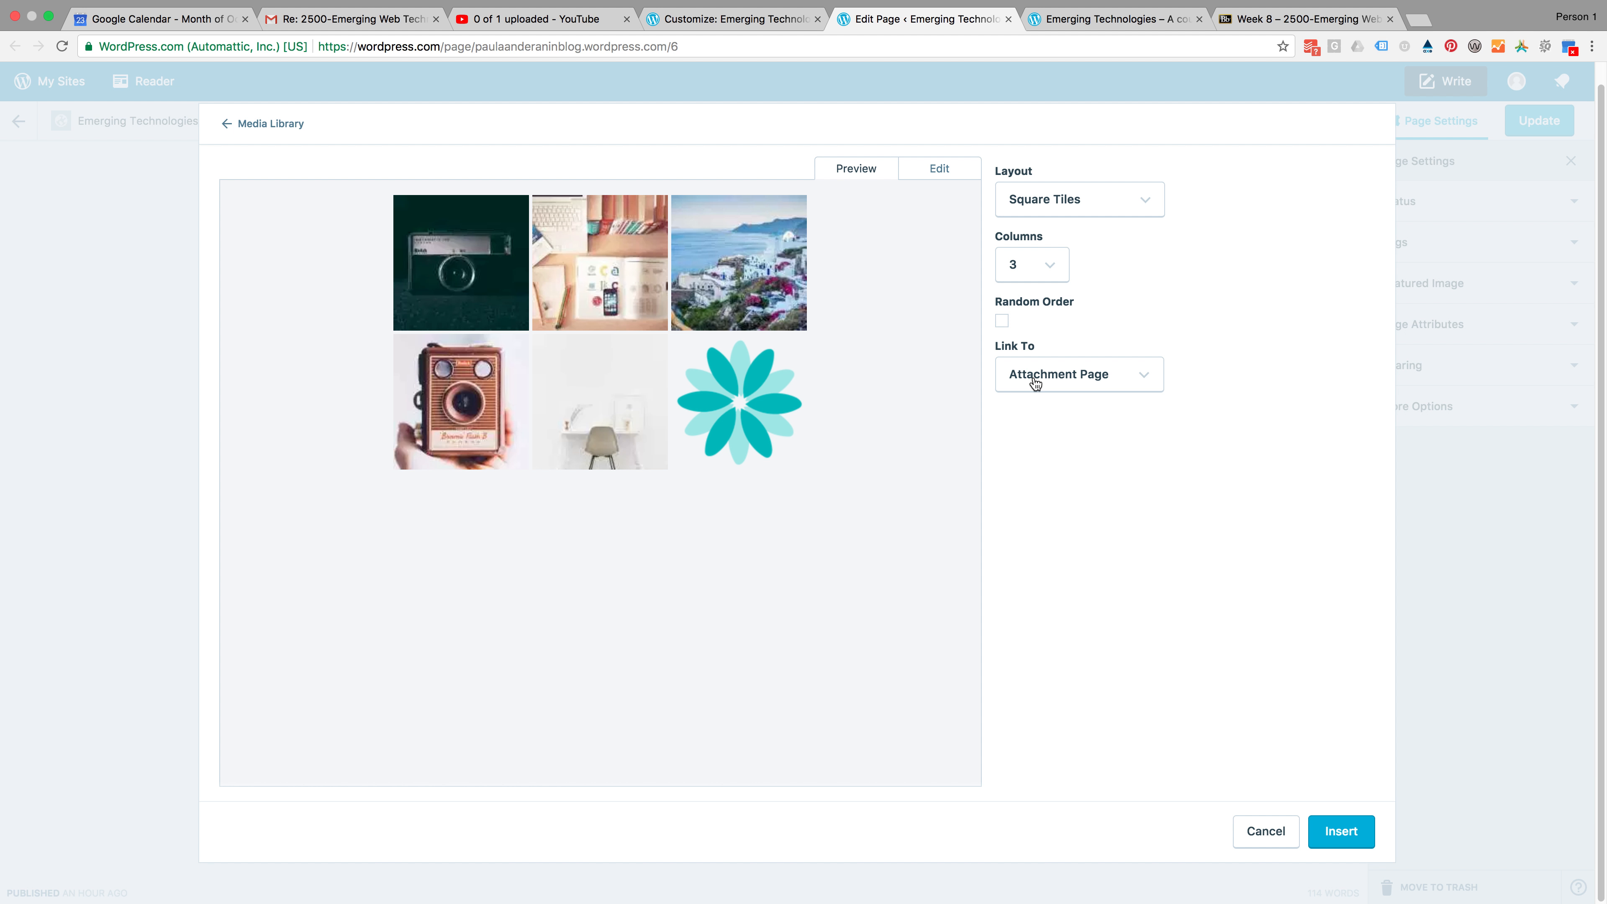
pyautogui.click(1079, 375)
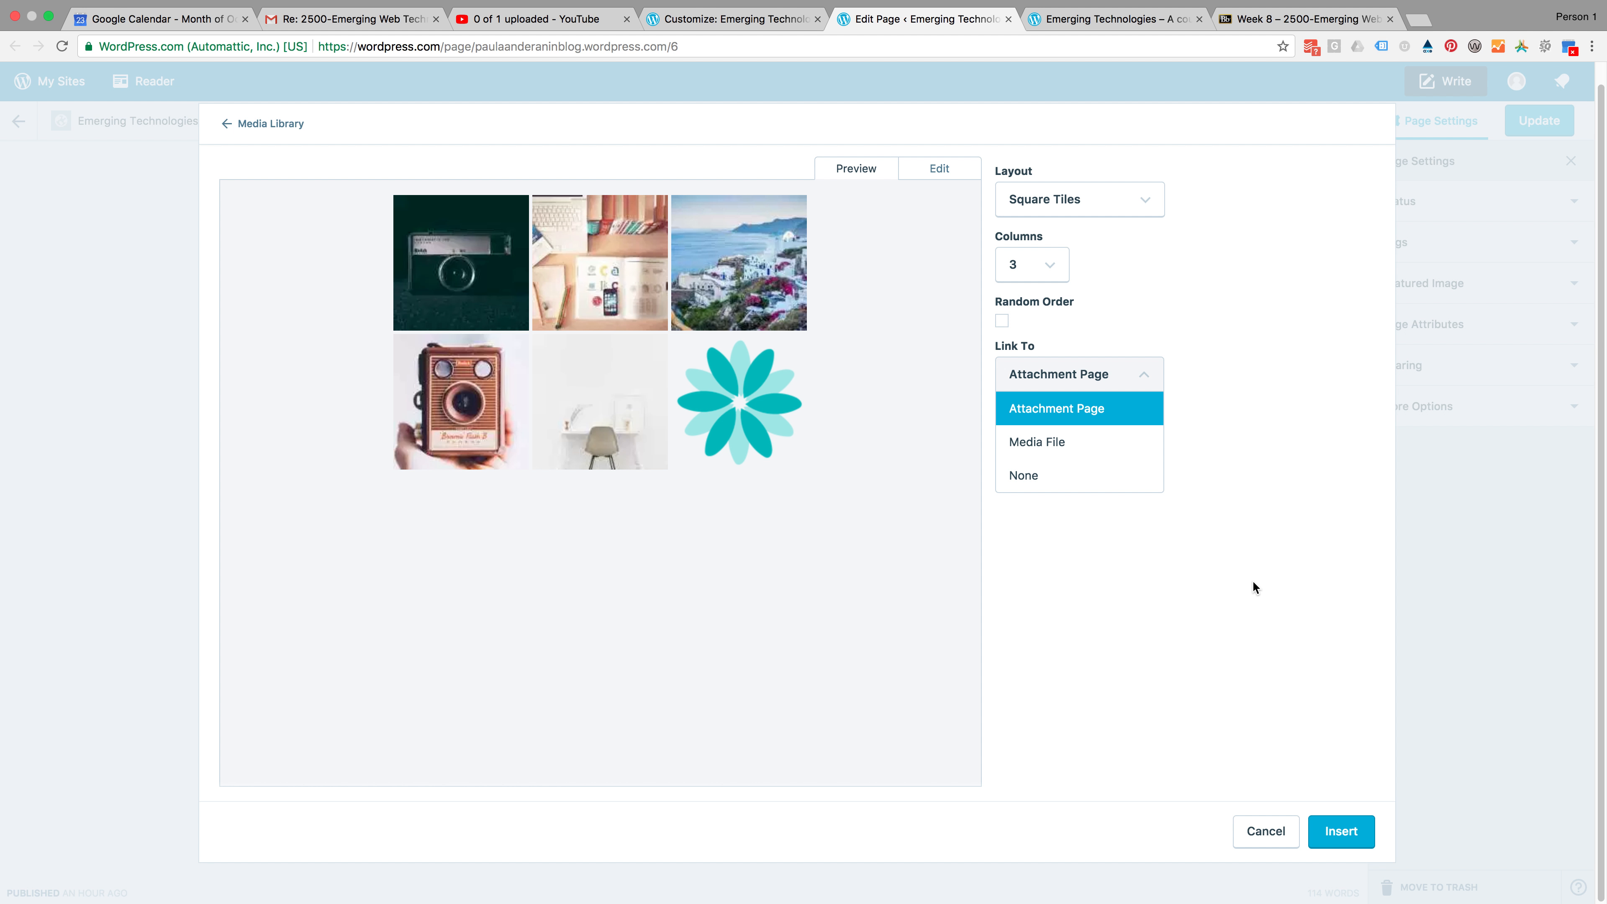
pyautogui.click(1220, 592)
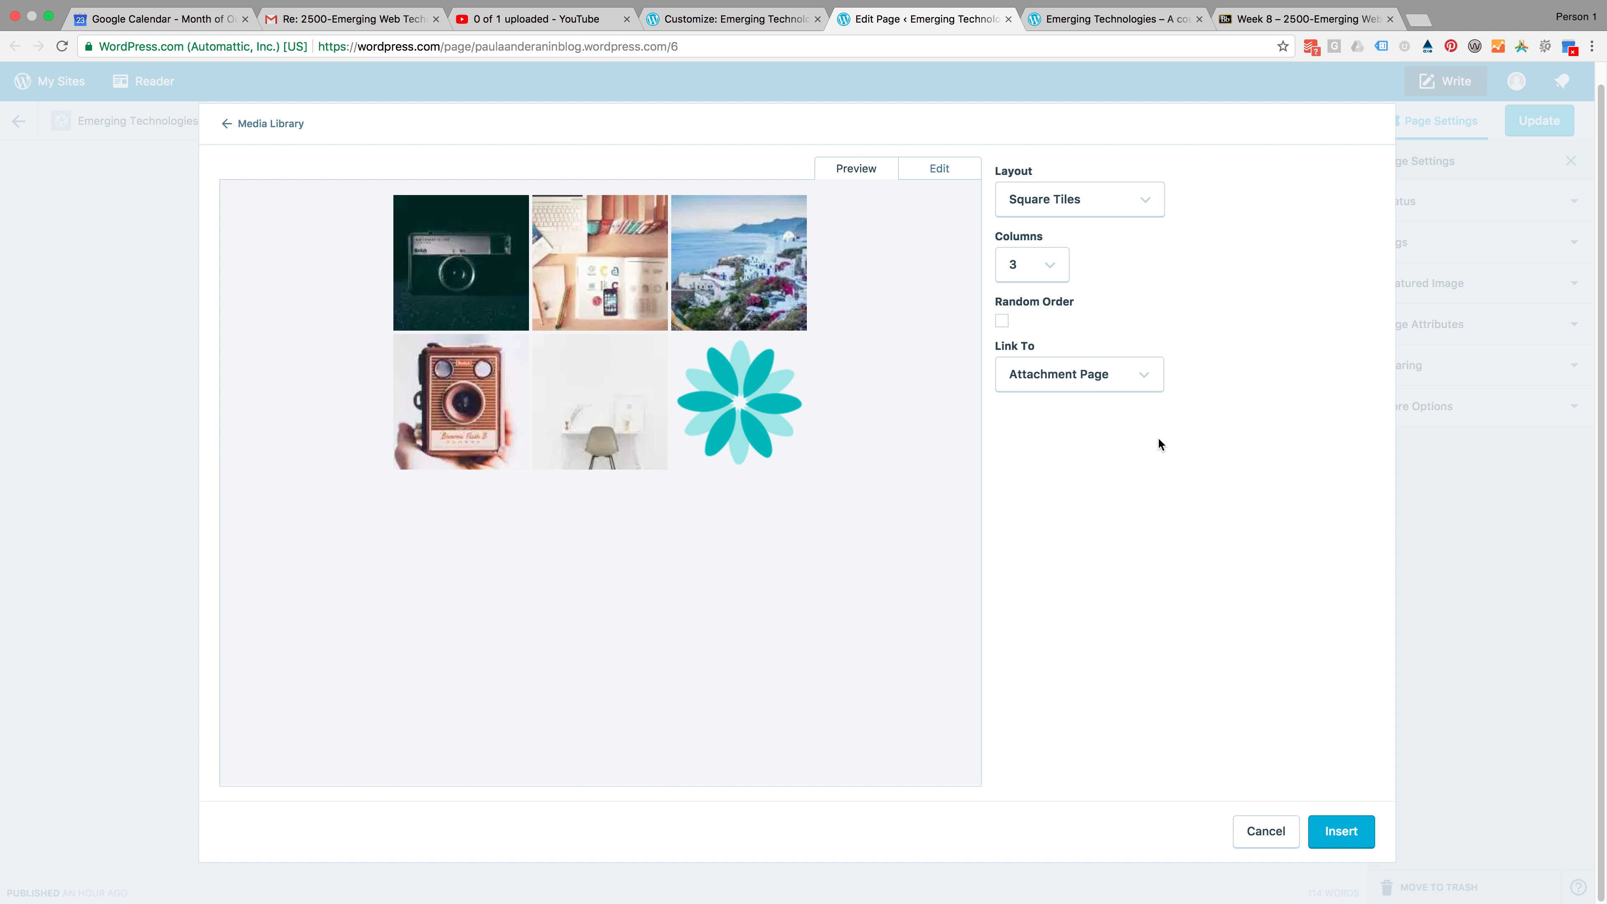
pyautogui.click(1352, 832)
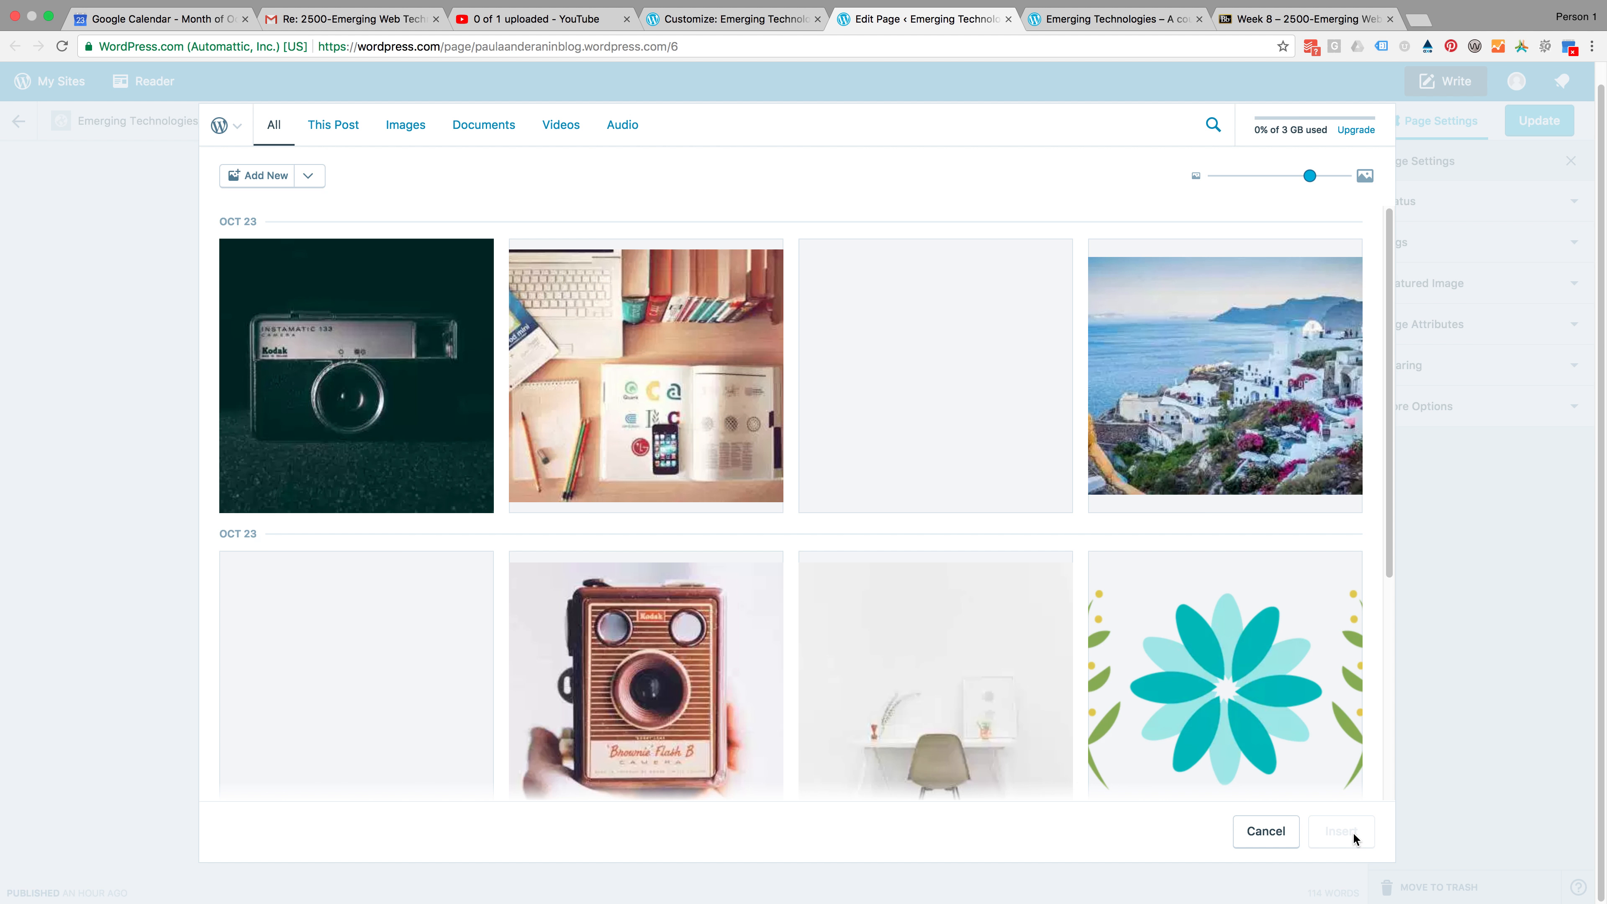
# Update the page to save the inserted gallery
pyautogui.scroll(-5, 1070, 801)
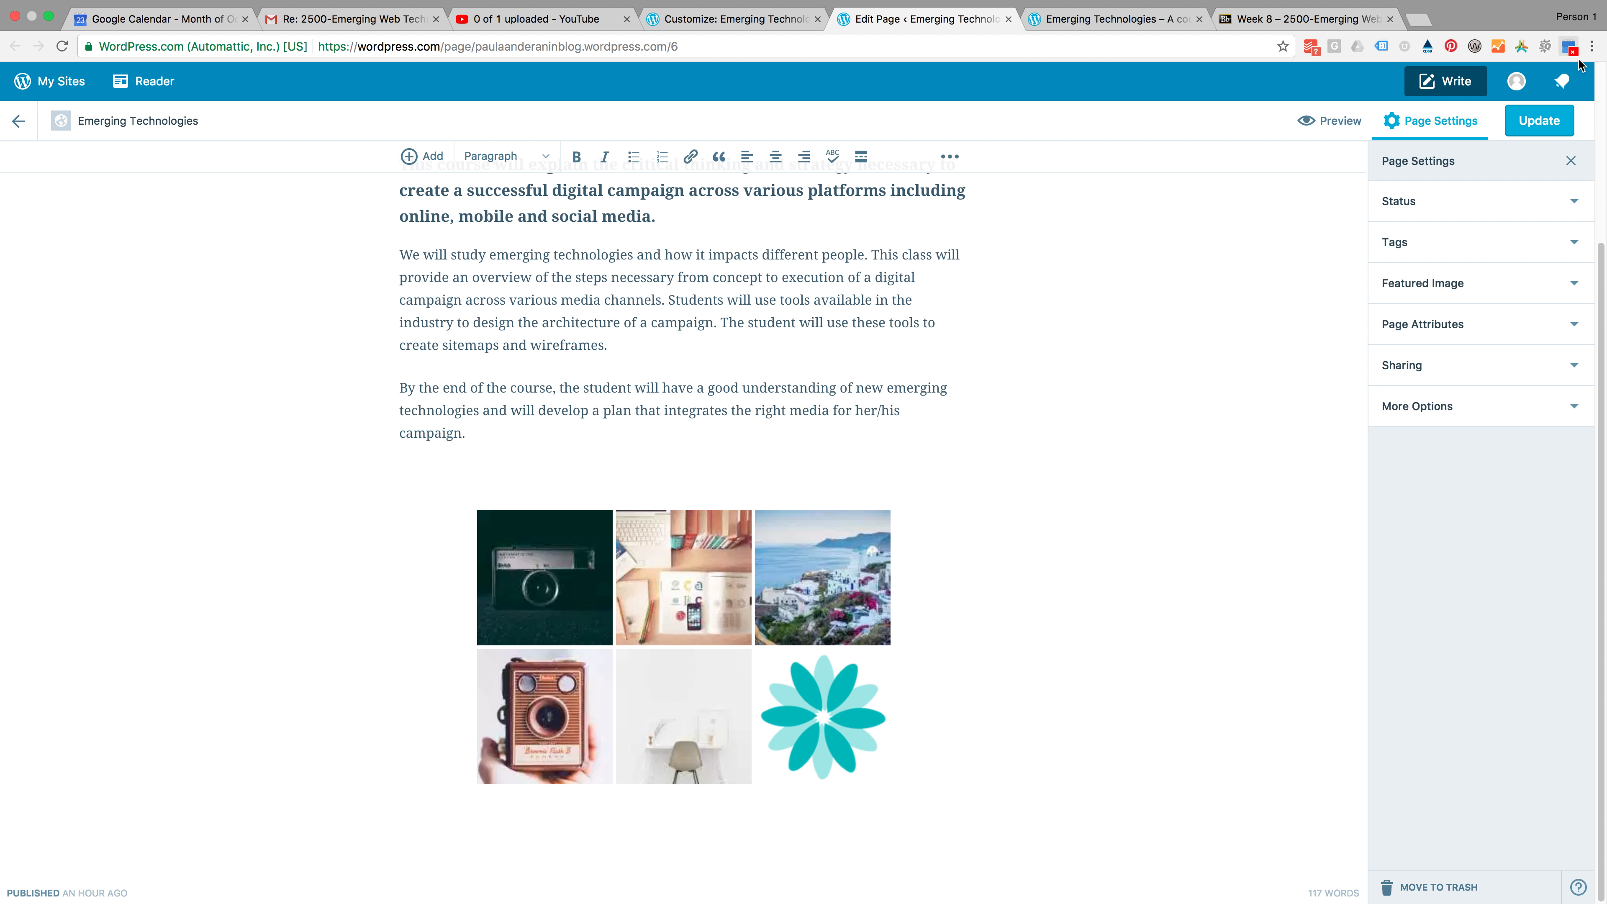
pyautogui.click(1549, 127)
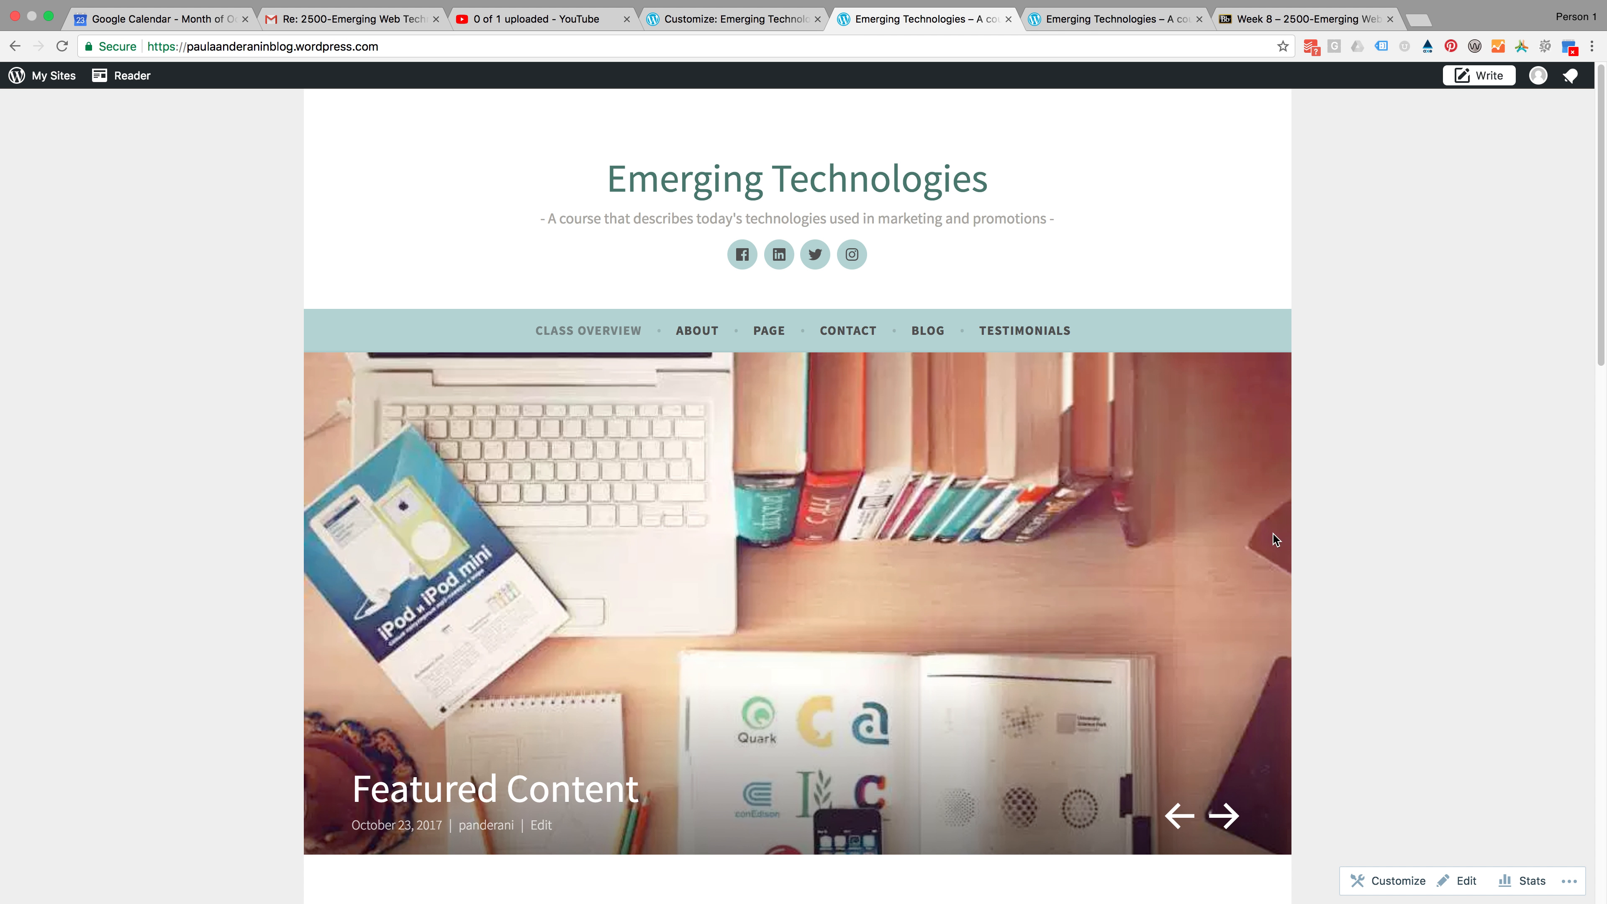
# View the live home page and browse the gallery images with their captions in the carousel
pyautogui.scroll(-10, 1133, 570)
pyautogui.scroll(-3, 1121, 579)
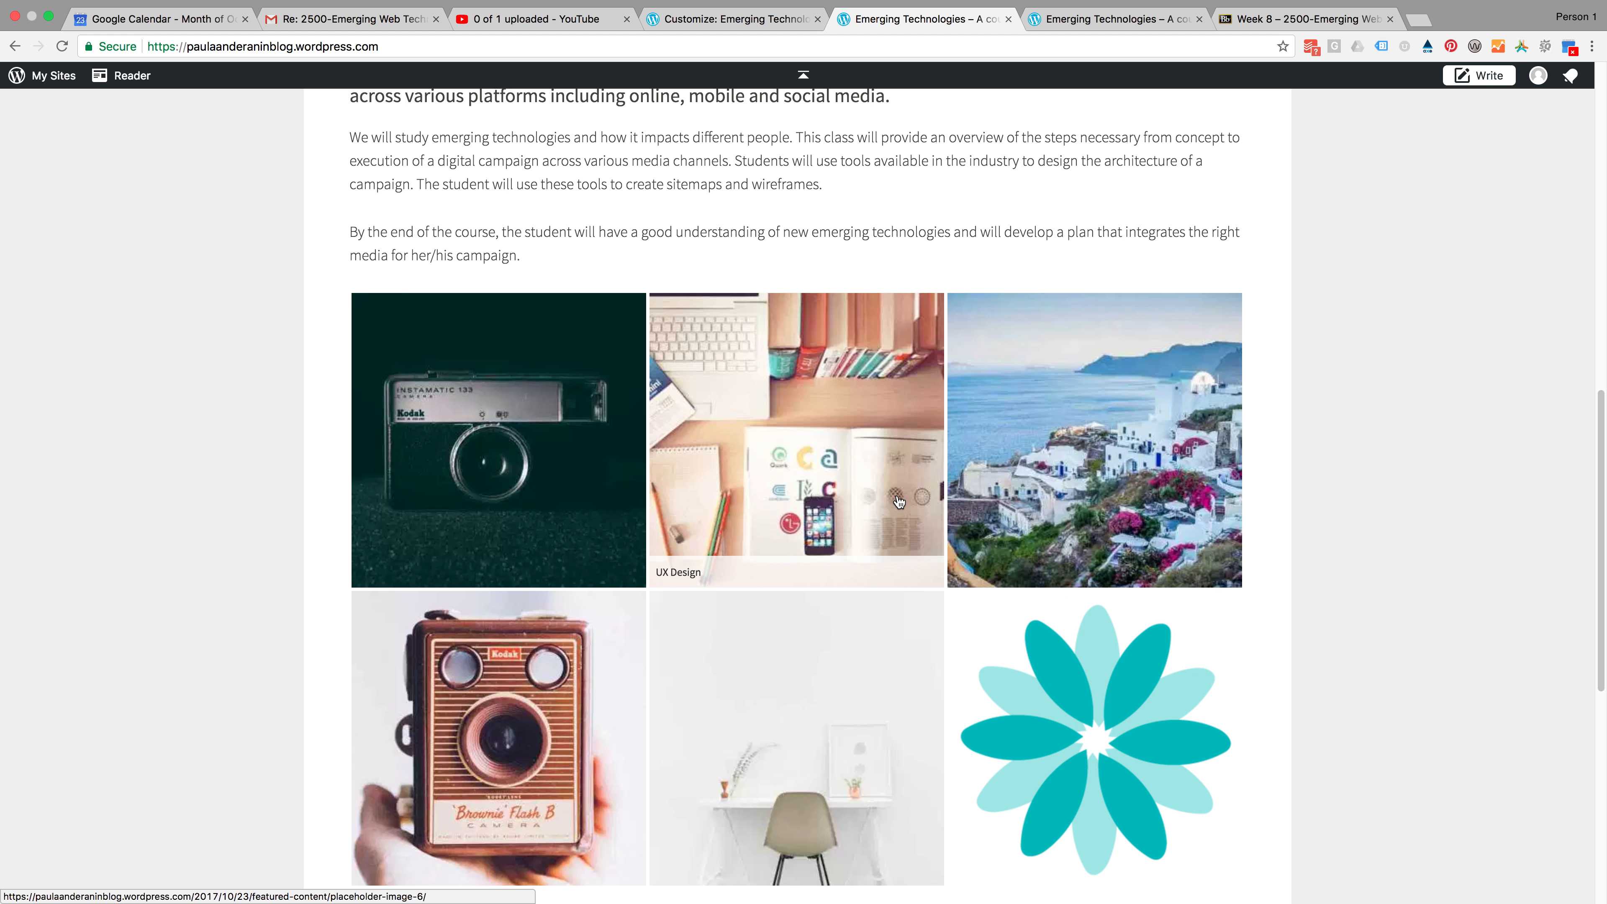
pyautogui.scroll(-3, 766, 800)
pyautogui.scroll(1, 621, 740)
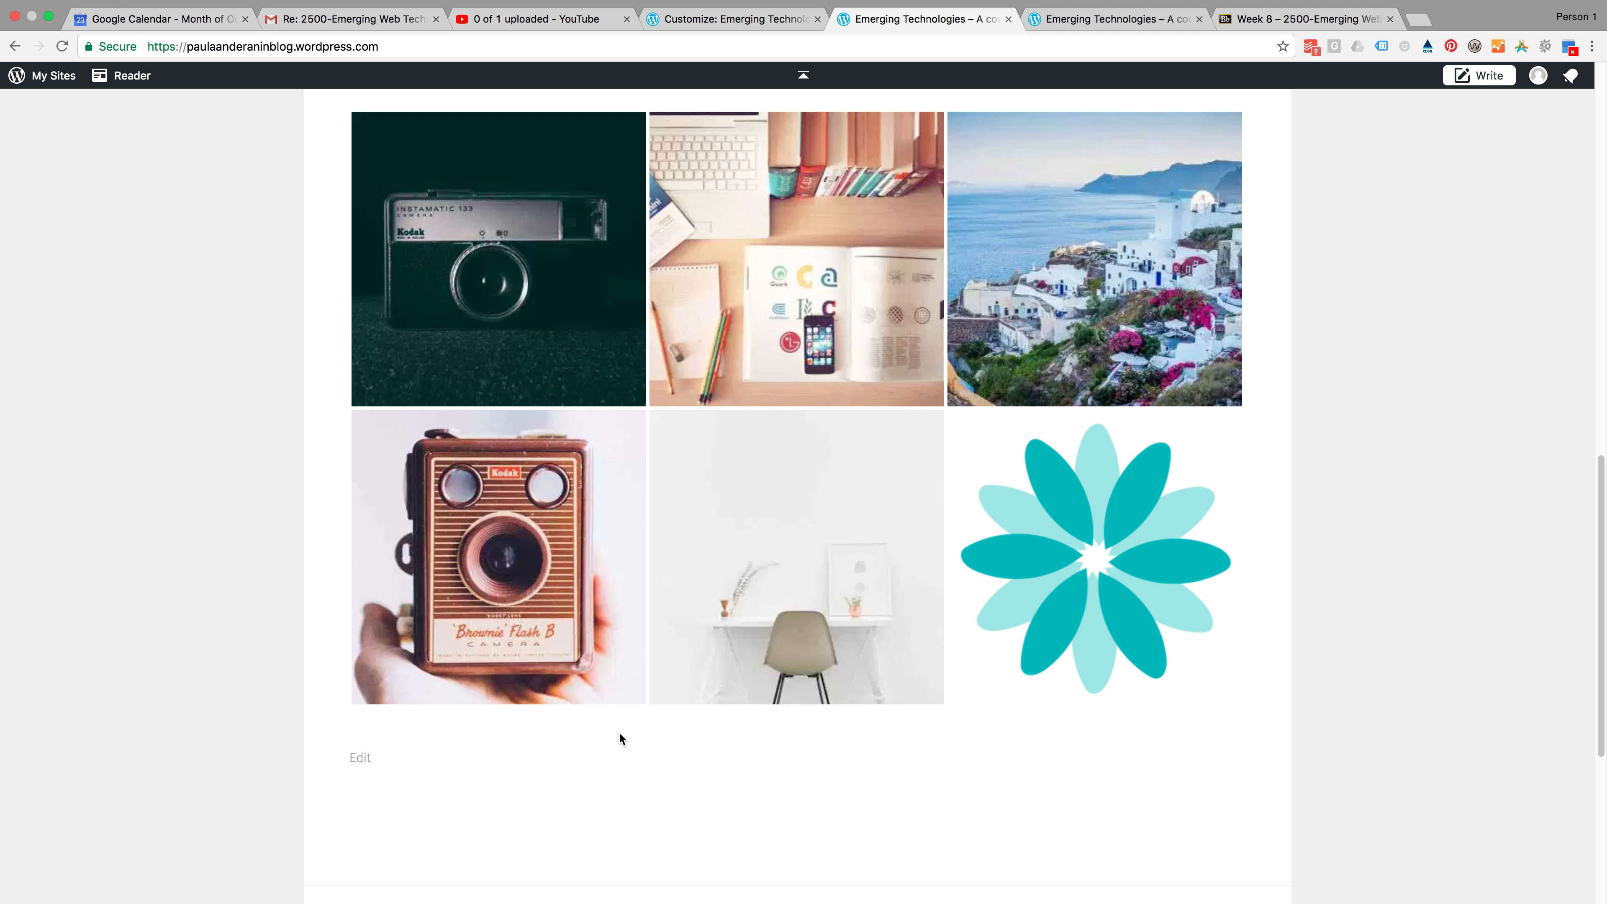
pyautogui.click(525, 354)
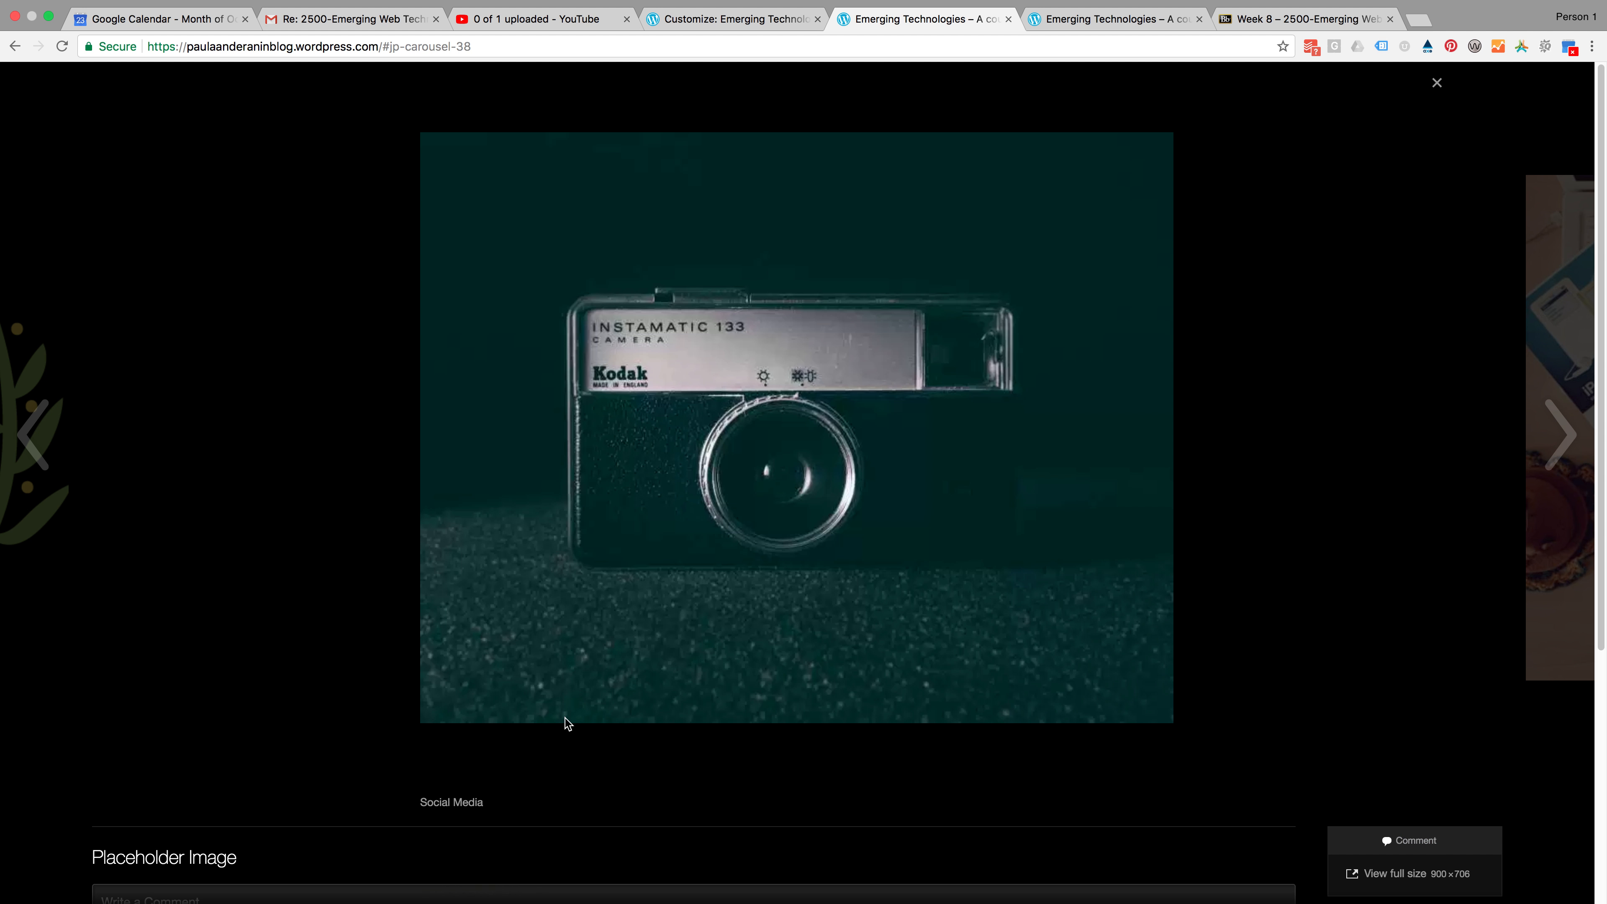
pyautogui.click(1439, 87)
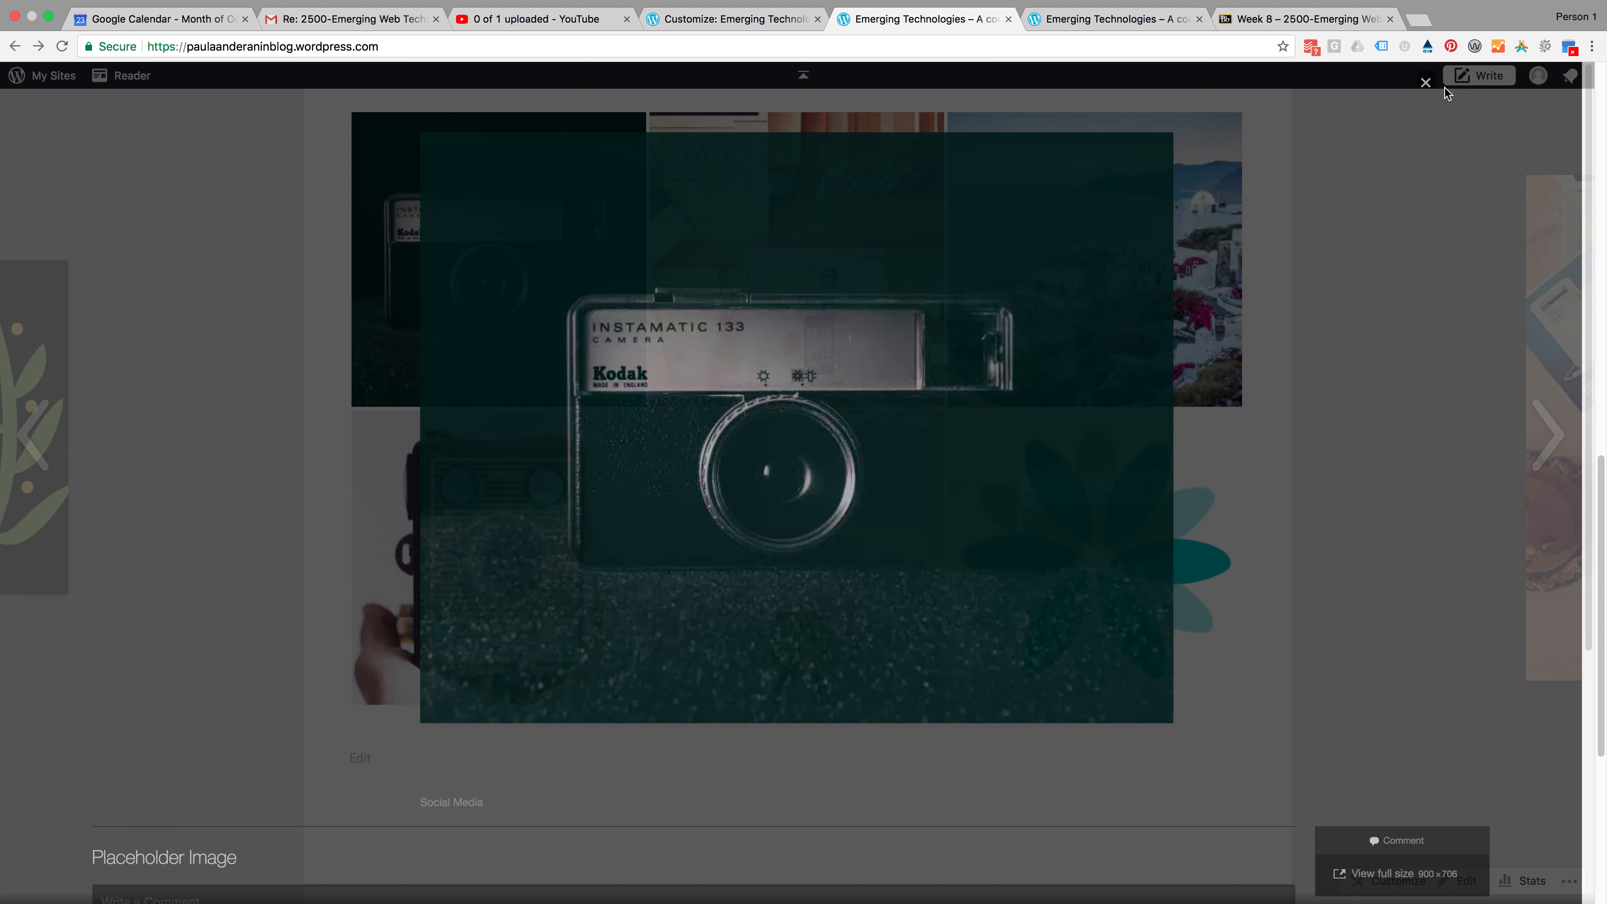
pyautogui.click(796, 266)
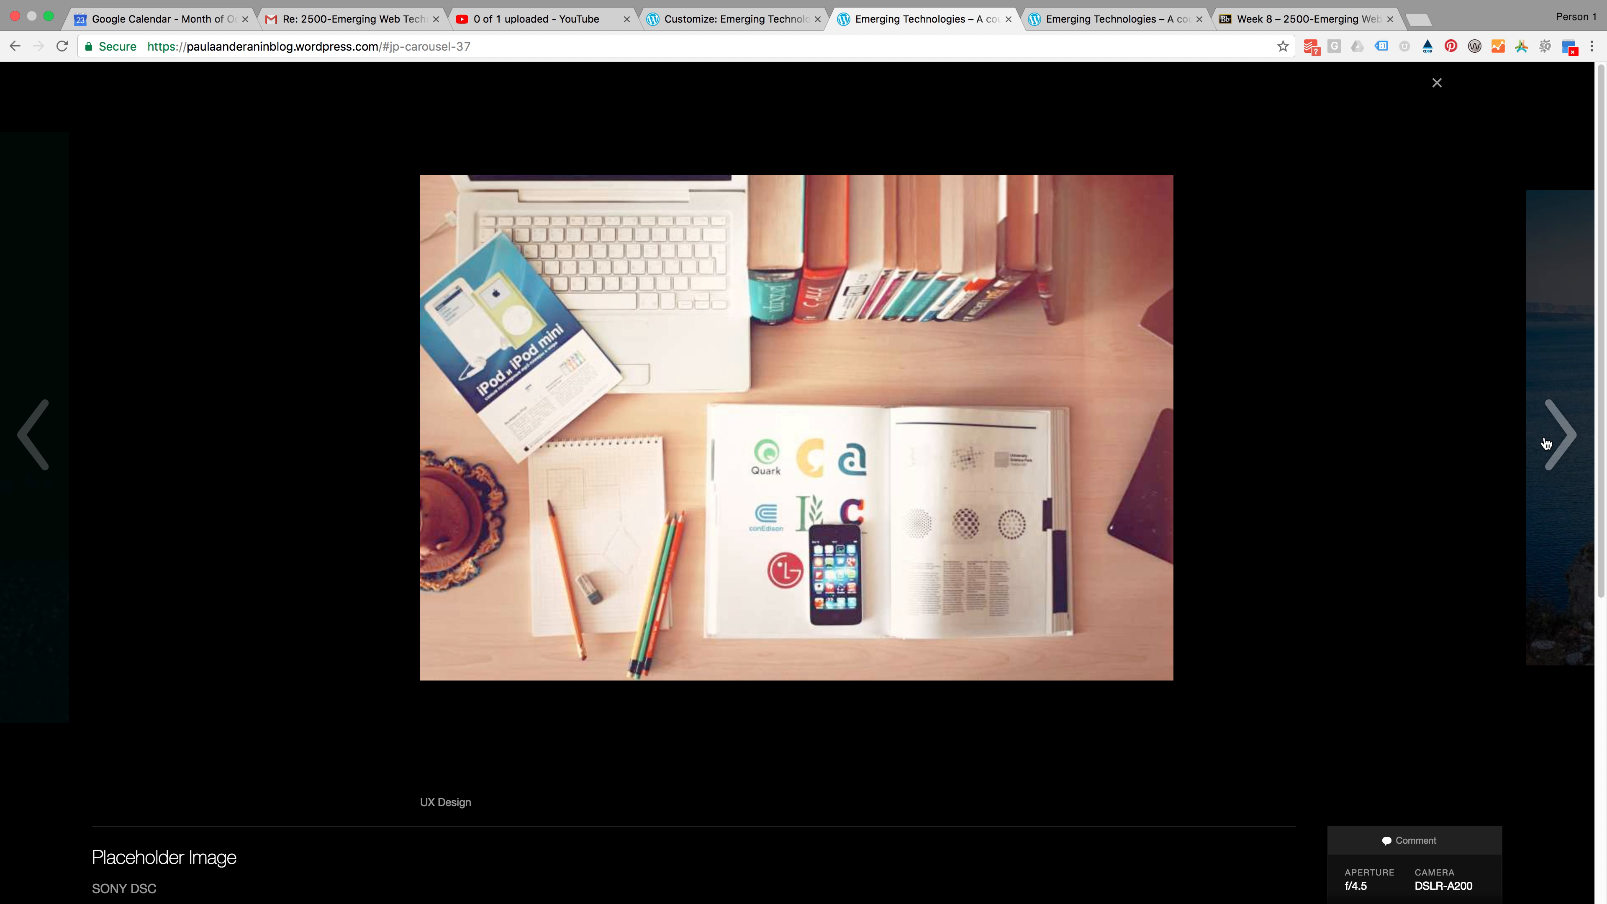
pyautogui.click(1547, 444)
pyautogui.click(1553, 448)
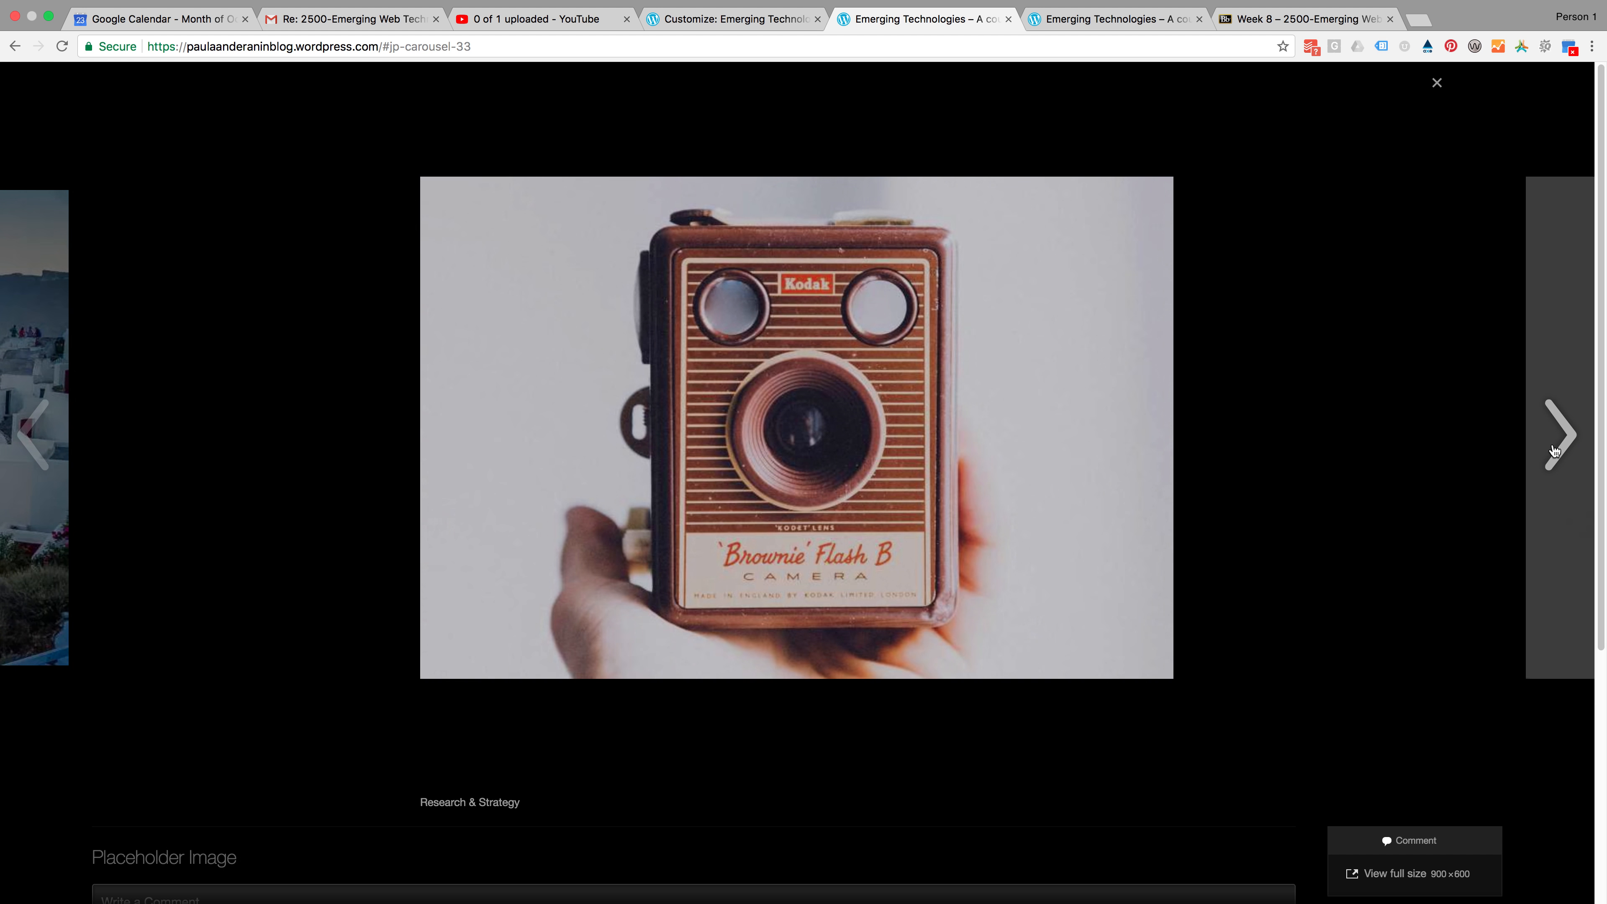
pyautogui.click(1554, 450)
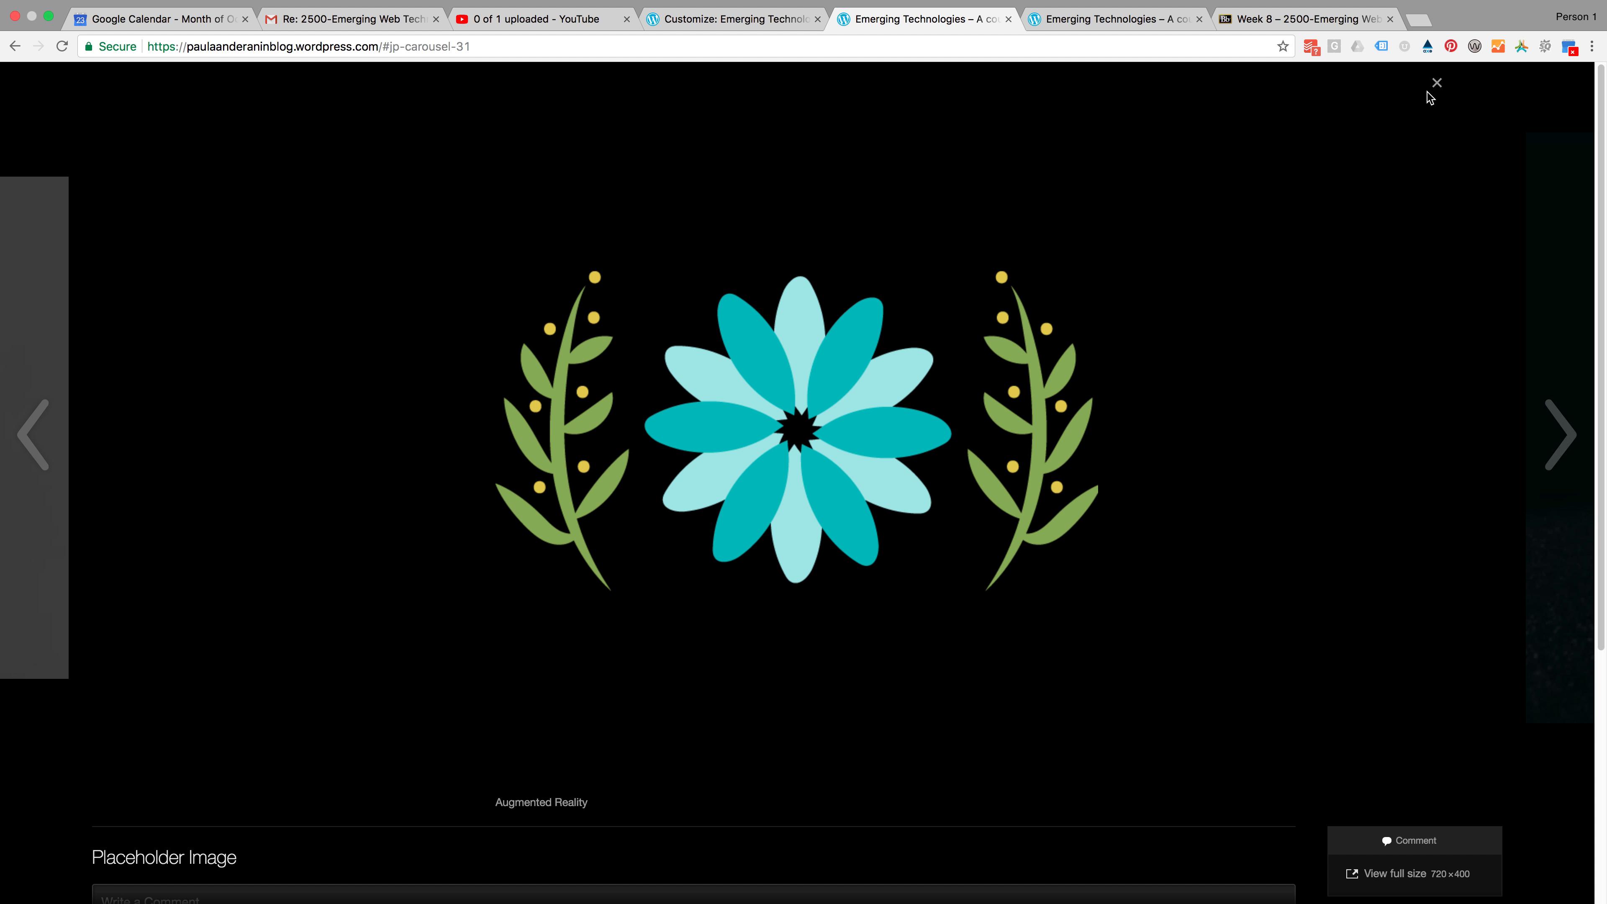
pyautogui.click(1437, 82)
# Review the live home page from the header down to the Class Overview text
pyautogui.scroll(-4, 844, 625)
pyautogui.scroll(15, 844, 626)
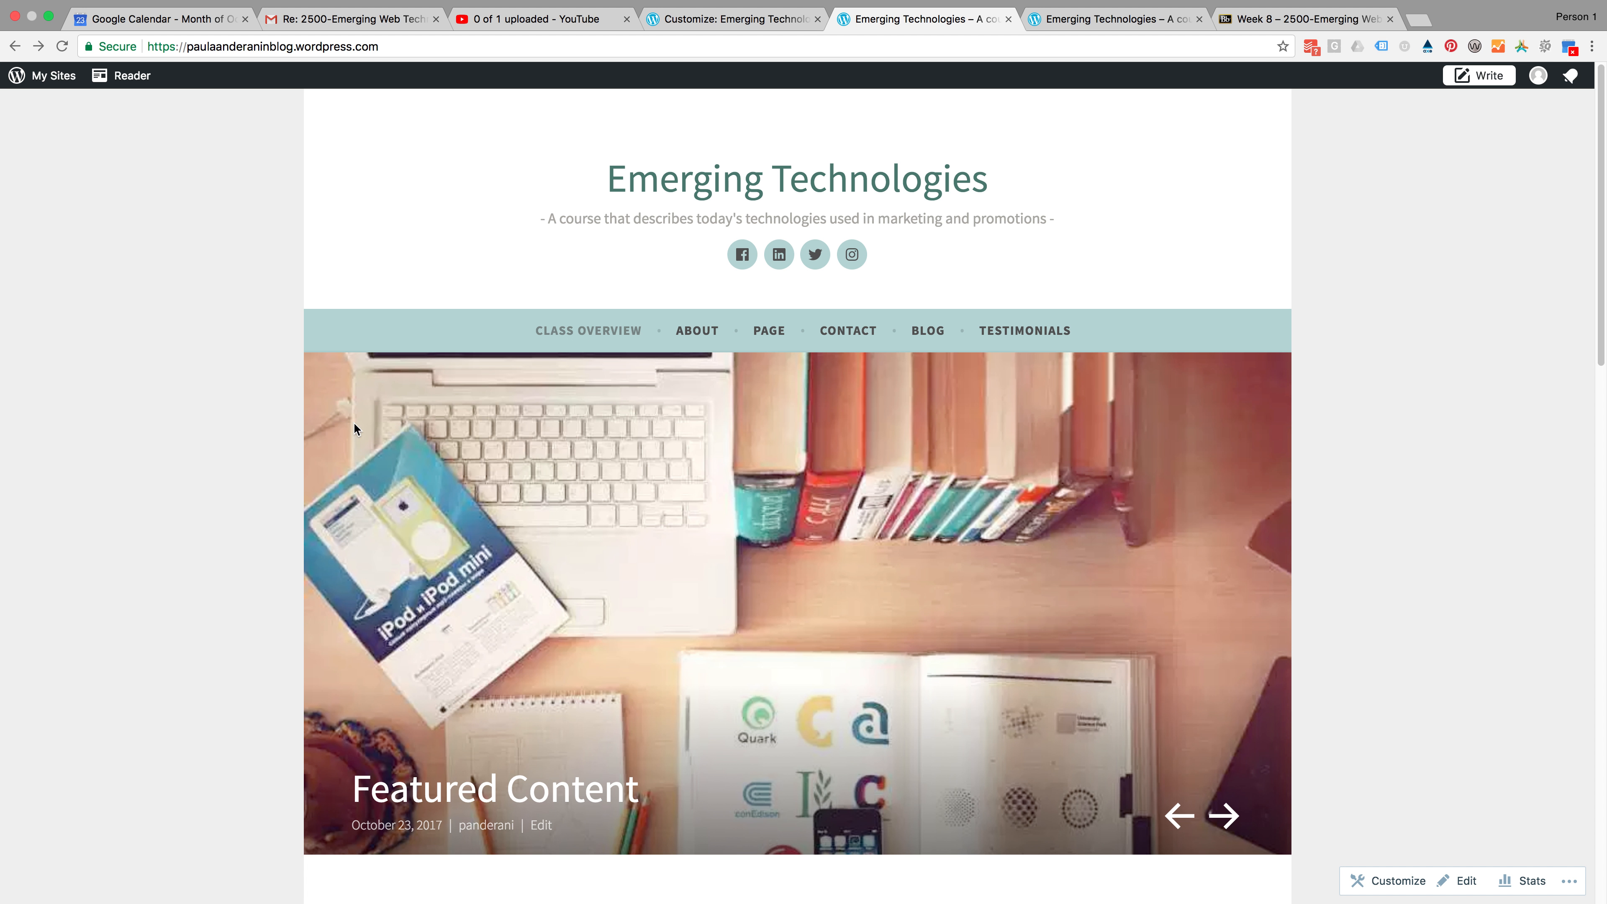
pyautogui.scroll(-5, 635, 618)
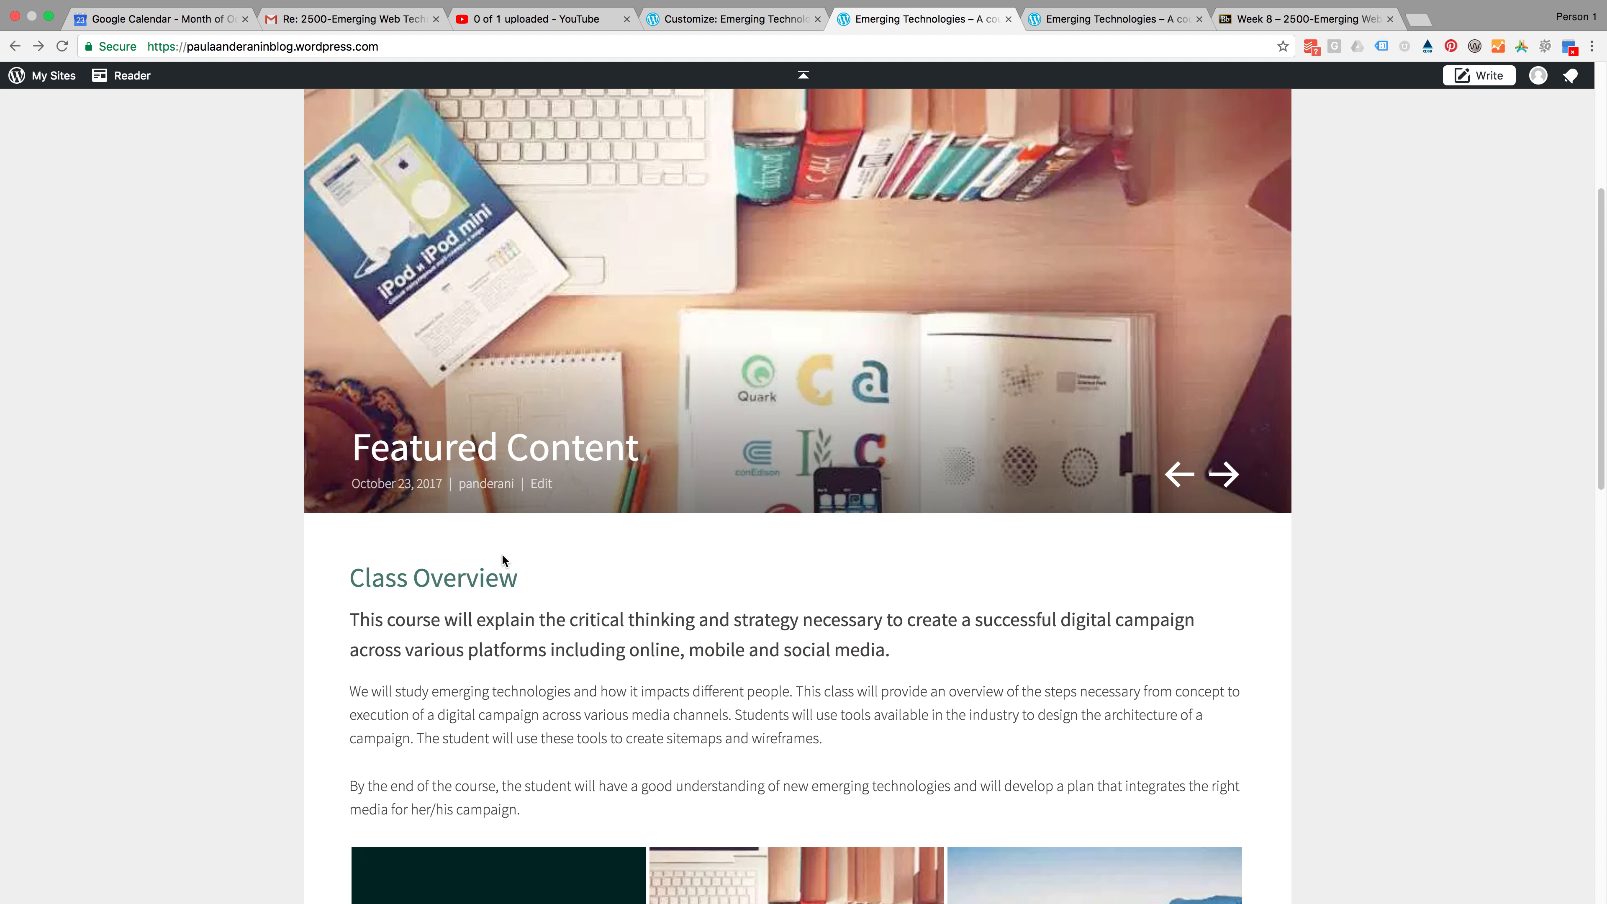
pyautogui.scroll(-1, 620, 728)
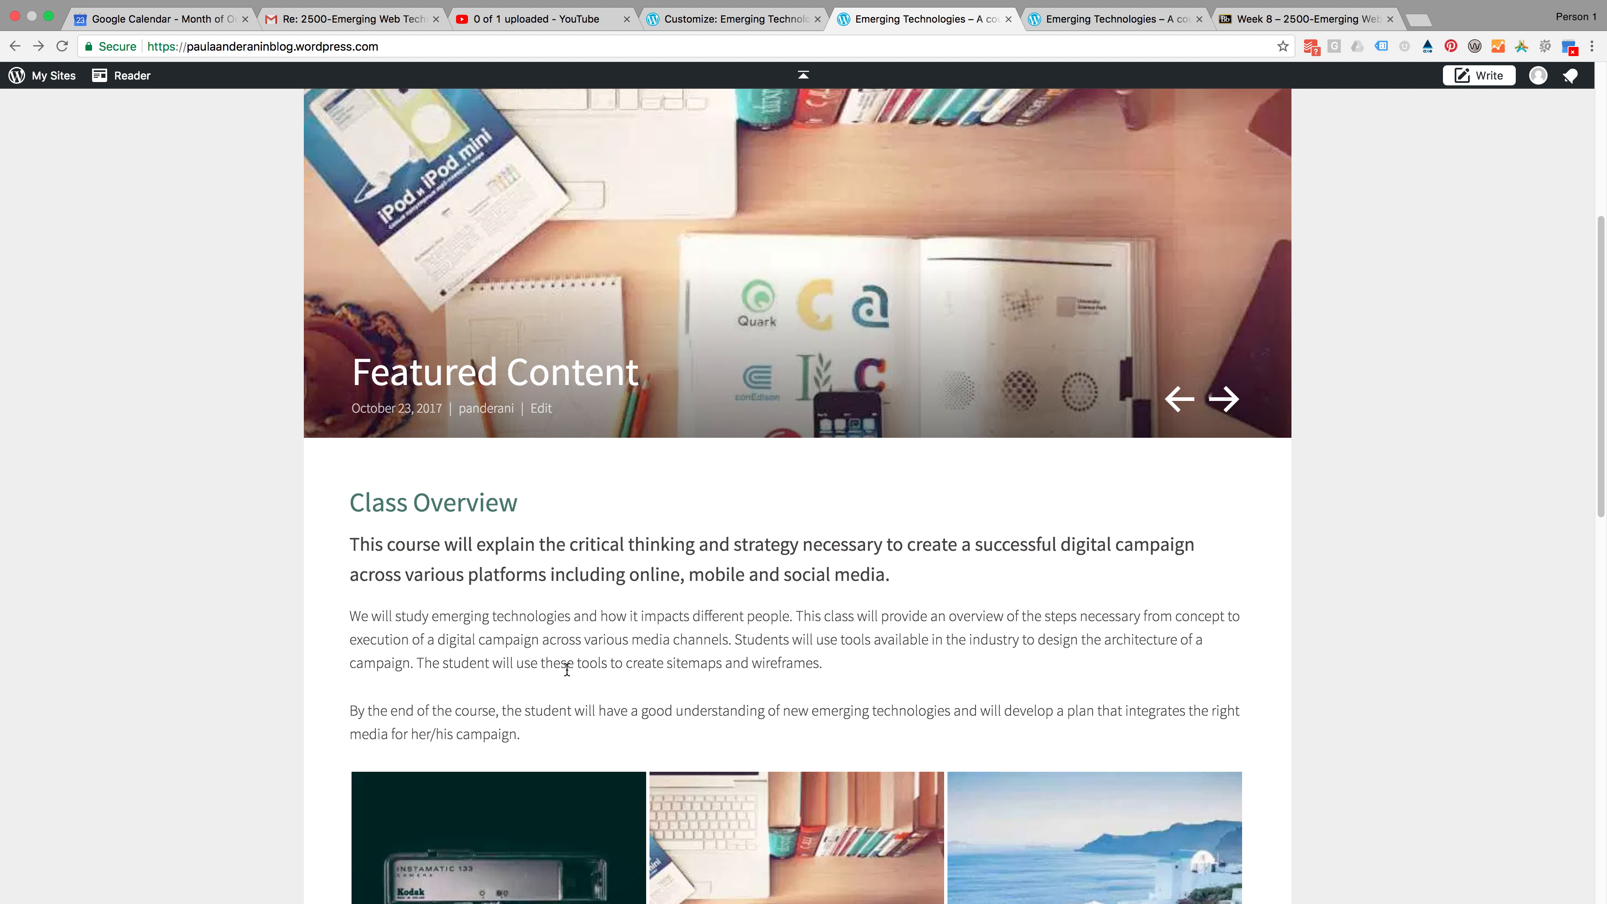